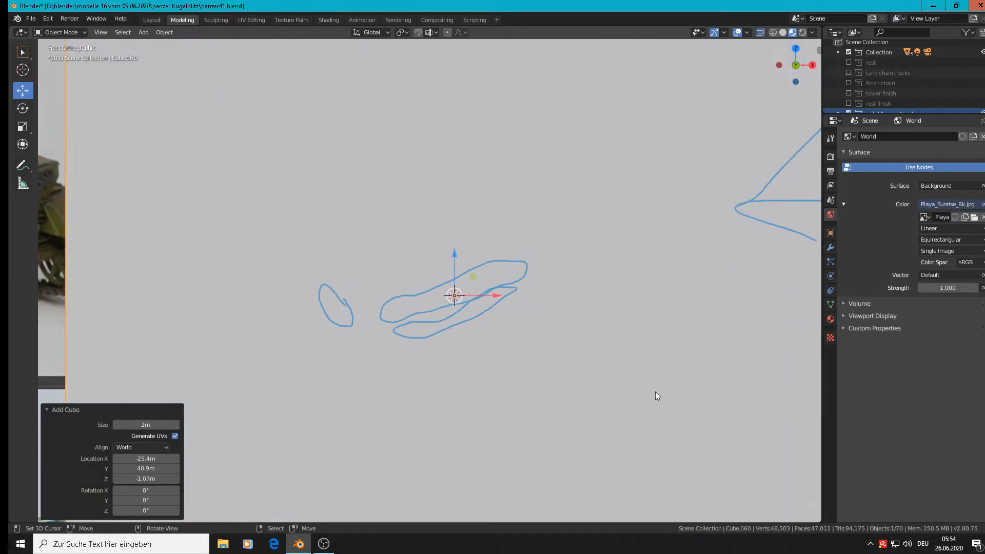
Scale the new cube down uniformly by 0.027, and again by about 0.75, beside the tank's rear.
key("s")
left_click(455, 295)
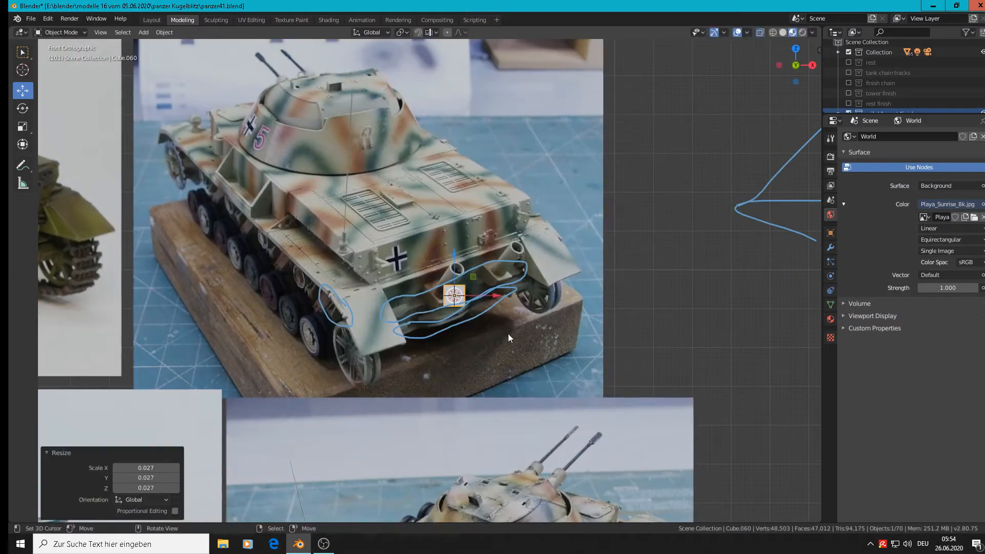
key("s")
left_click(502, 339)
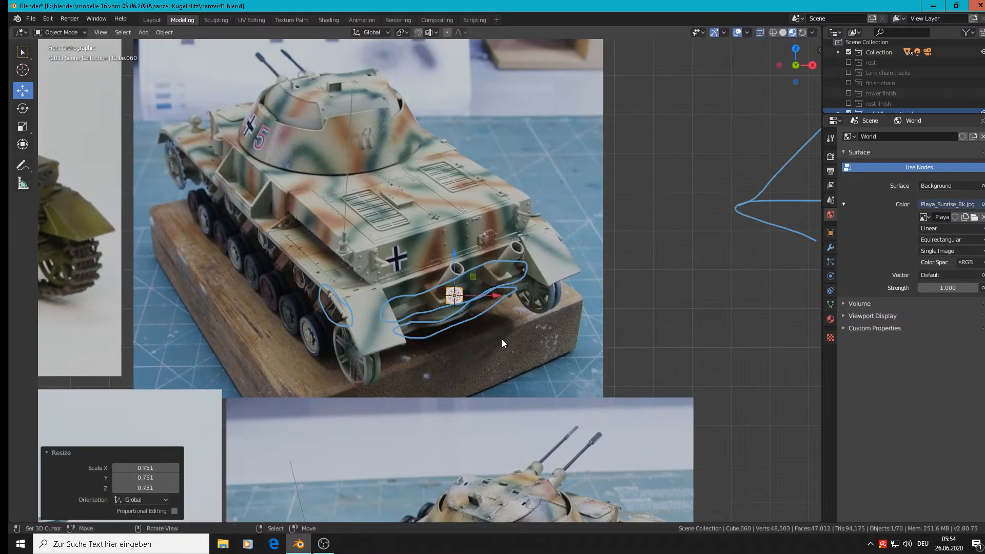
Stretch the small cube along the global X axis by about 12.55 into a long bar.
scroll(491, 306, "up", 4)
scroll(496, 323, "down", 2)
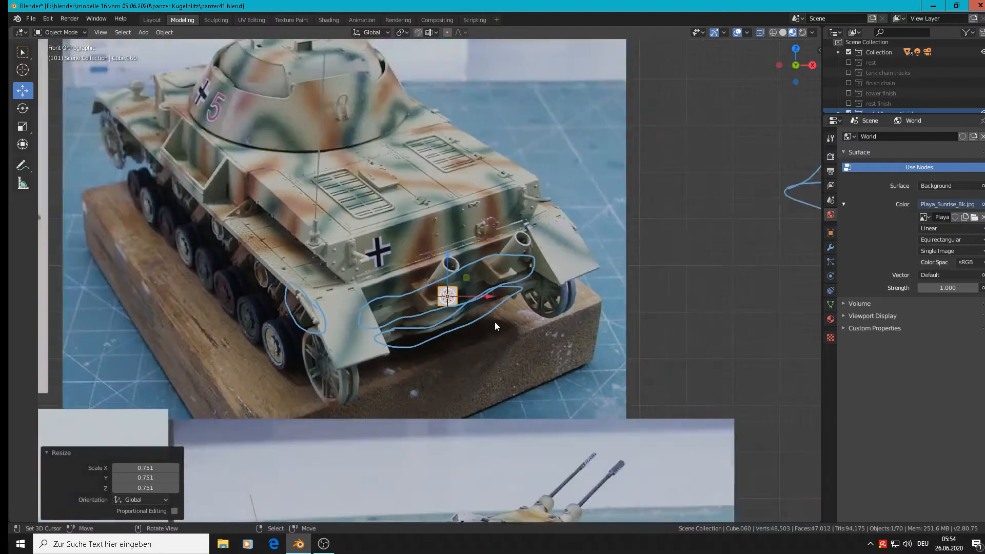
key("s")
key("x")
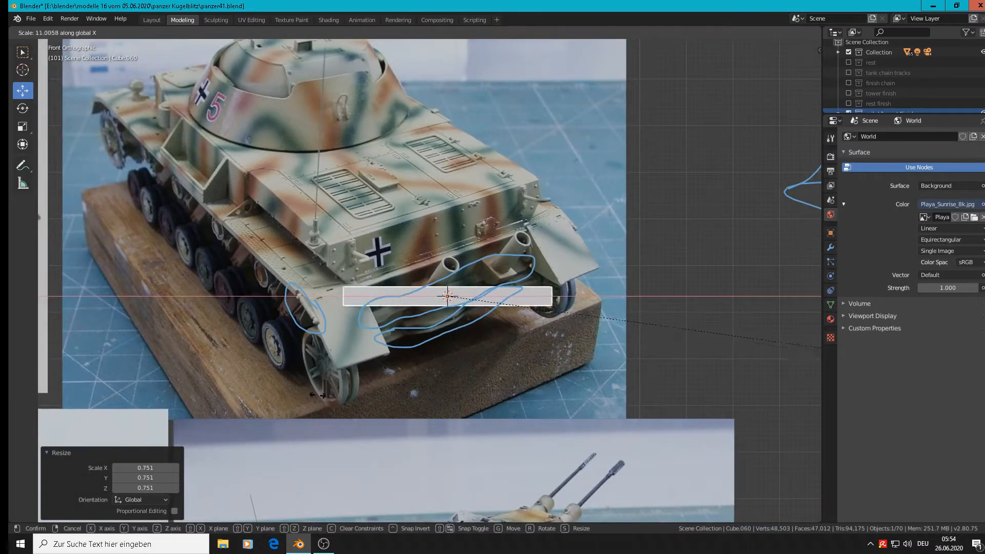
left_click(400, 327)
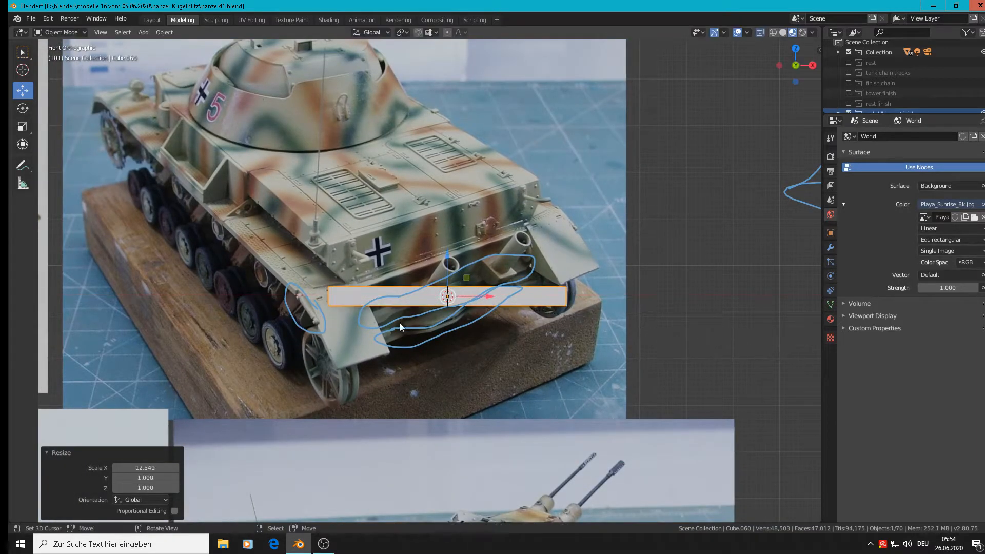
Move the bar below the tank's rear, and bring it about 0.113 m forward along negative Y.
key("g")
left_click(444, 319)
middle_click_drag(444, 319, 453, 362)
key("g")
key("y")
left_click(504, 378)
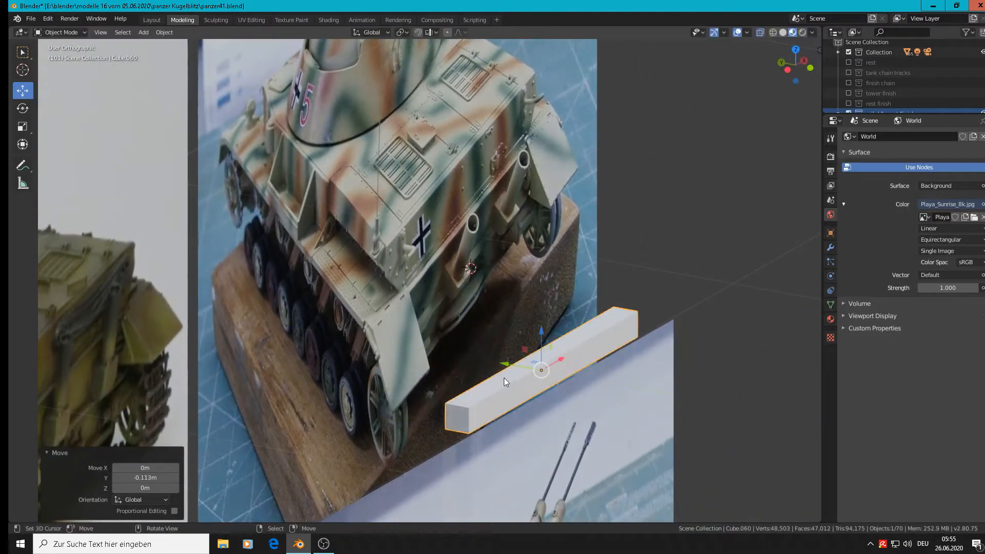
Flatten the bar along the global Y axis to about 0.195 of its thickness.
scroll(531, 408, "up", 3)
scroll(531, 408, "up", 1)
key("s")
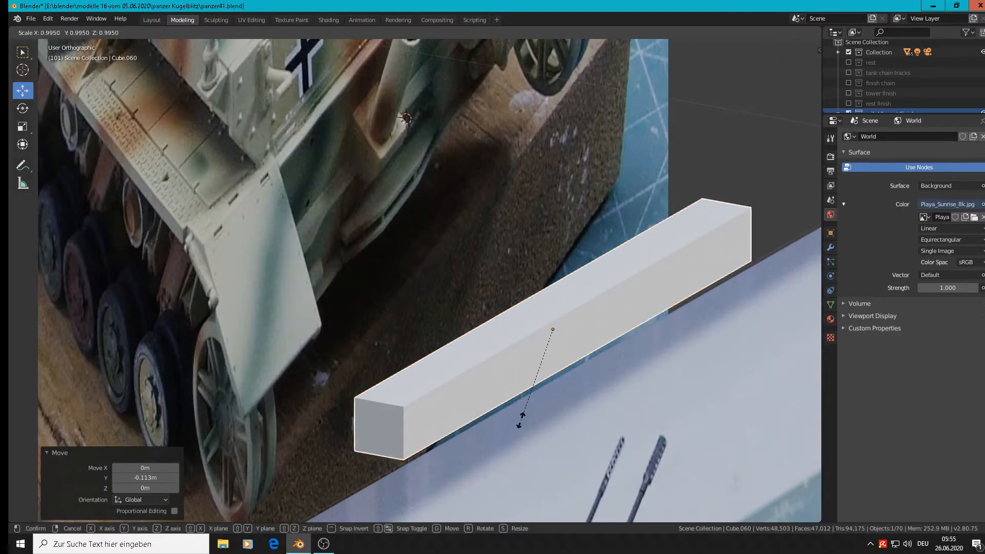
key("y")
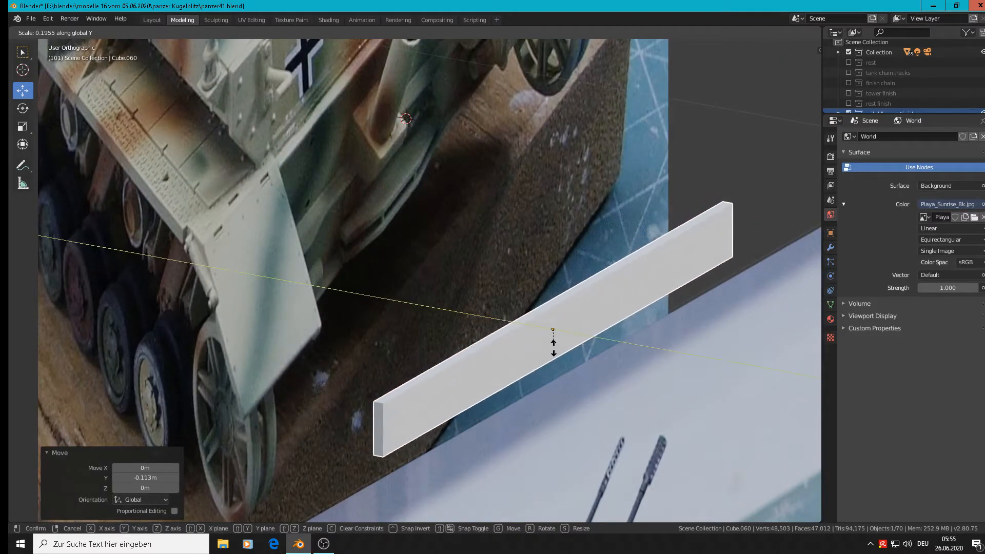
left_click(553, 347)
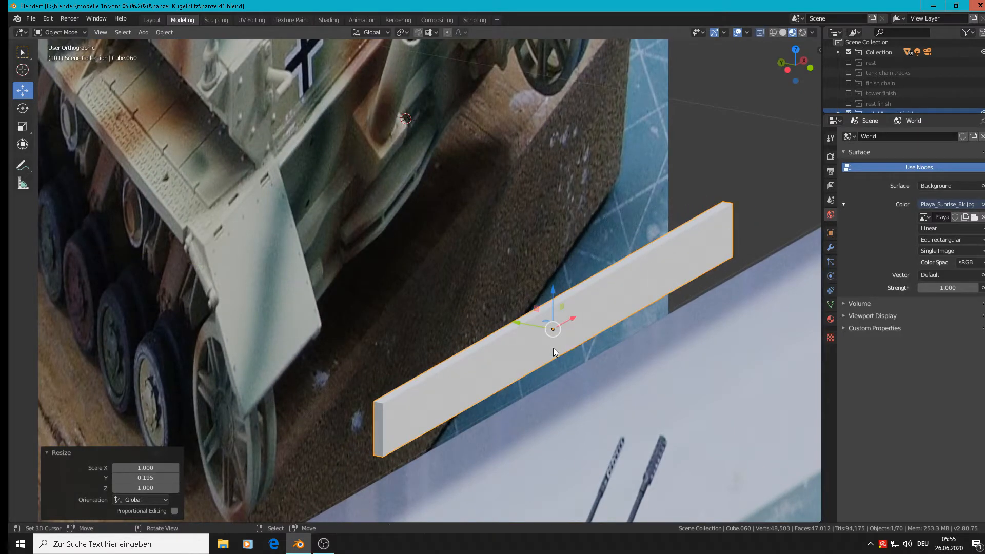
Add two vertical loop cuts to the bar and spread them apart along X by about 1.98.
key("KP_1")
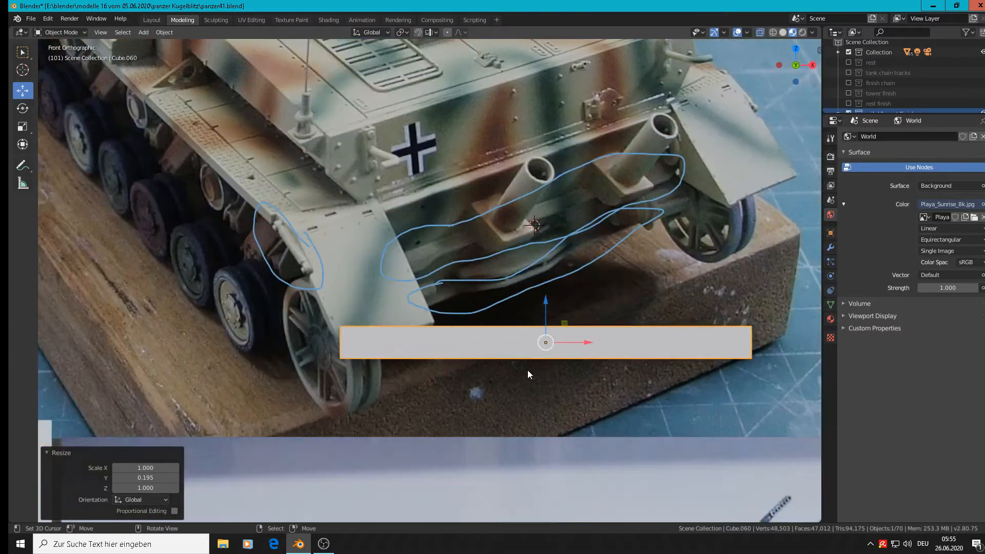
key("Tab")
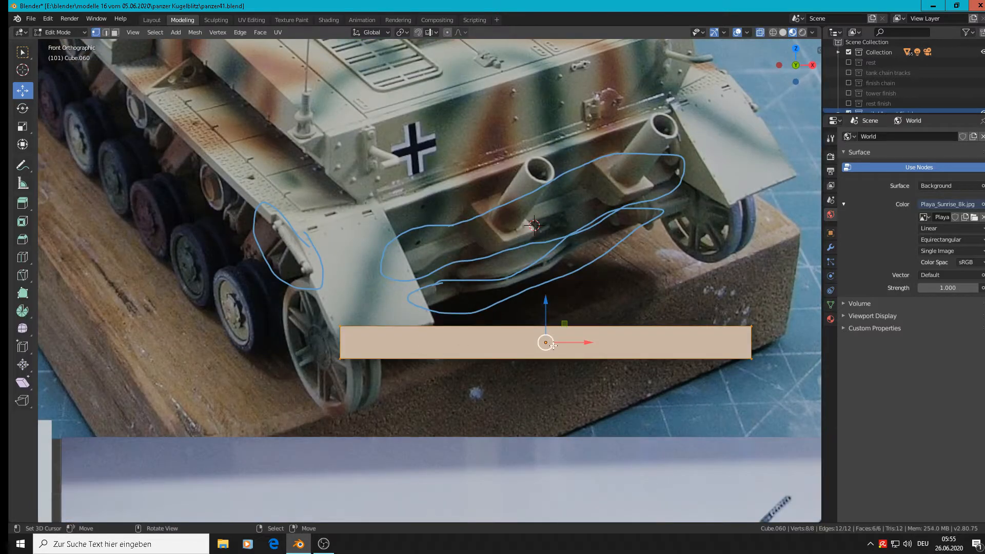
key("ctrl+r")
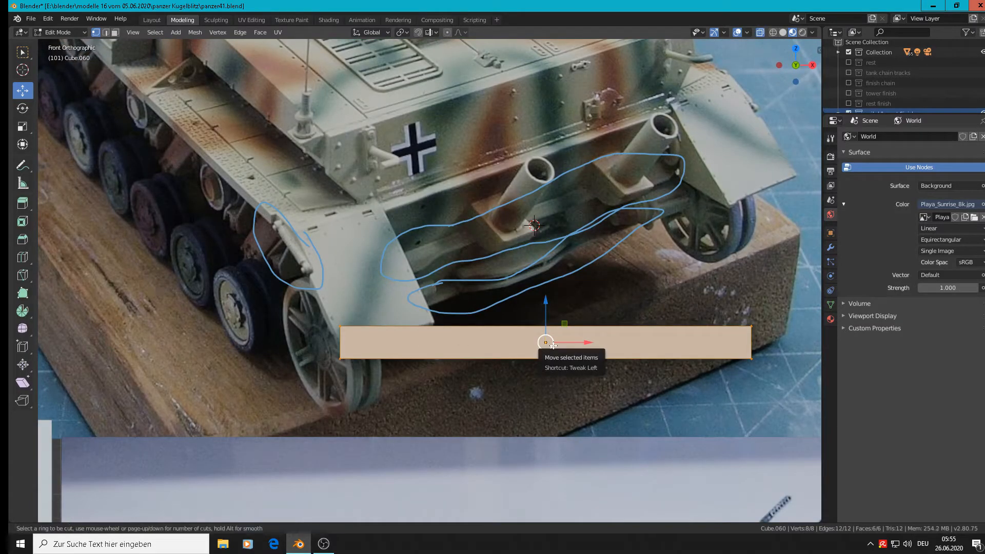
scroll(553, 345, "up", 1)
left_click(553, 345)
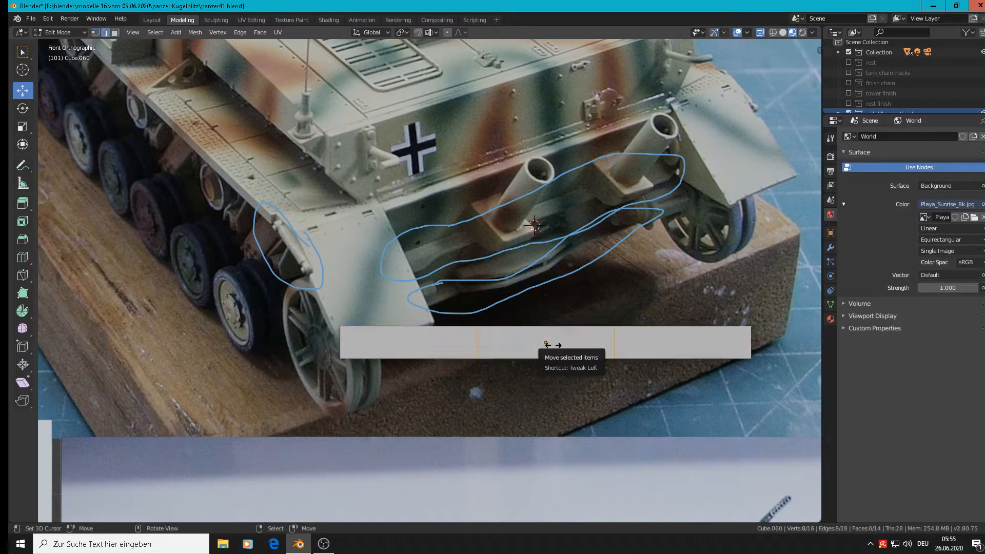
right_click(565, 357)
key("s")
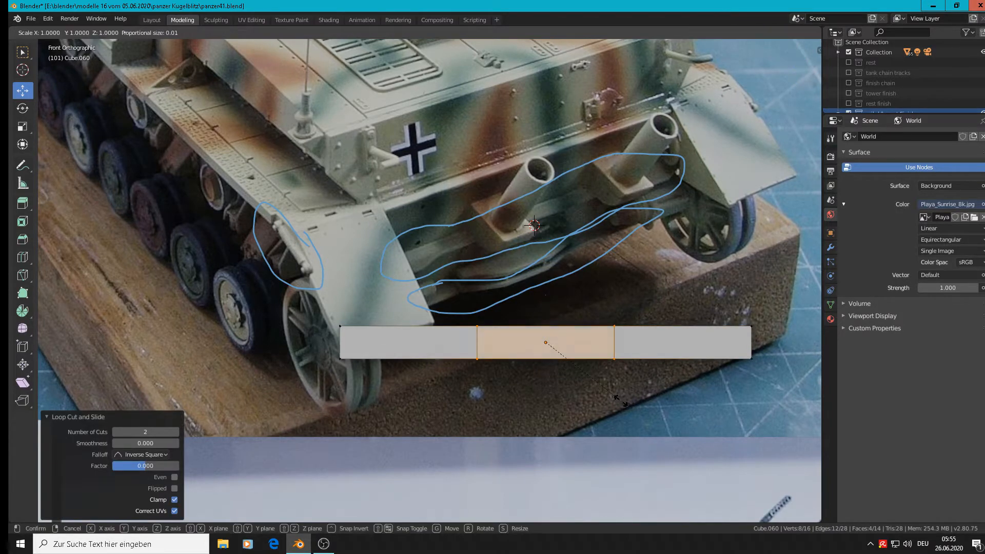
key("x")
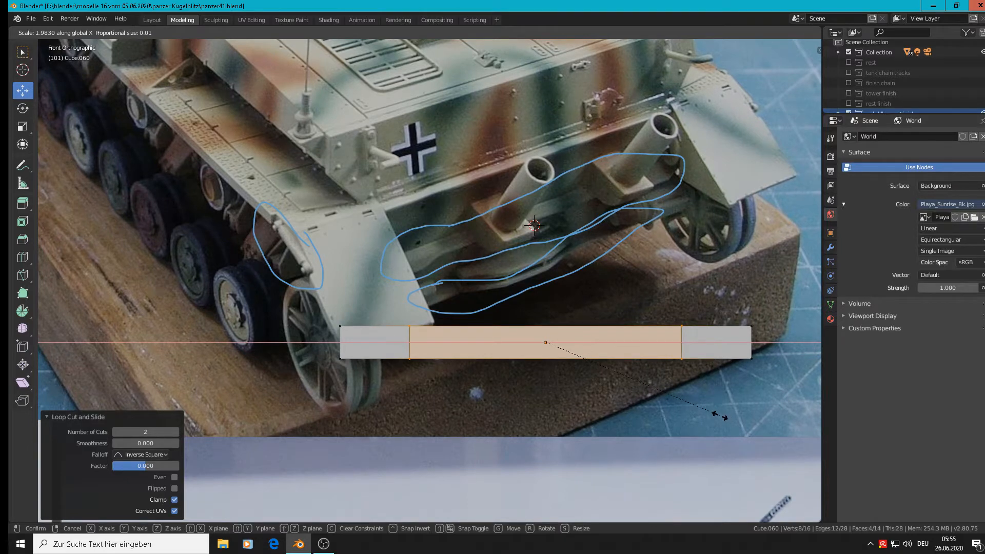
left_click(719, 416)
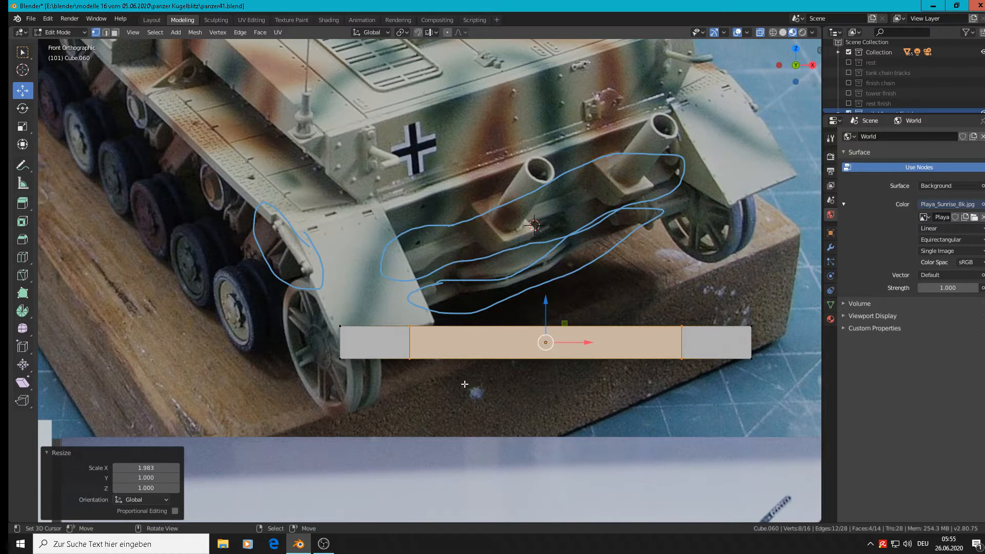
Extrude the underside faces of both end sections about 0.033 m straight down to form two legs.
middle_click_drag(433, 413, 424, 377)
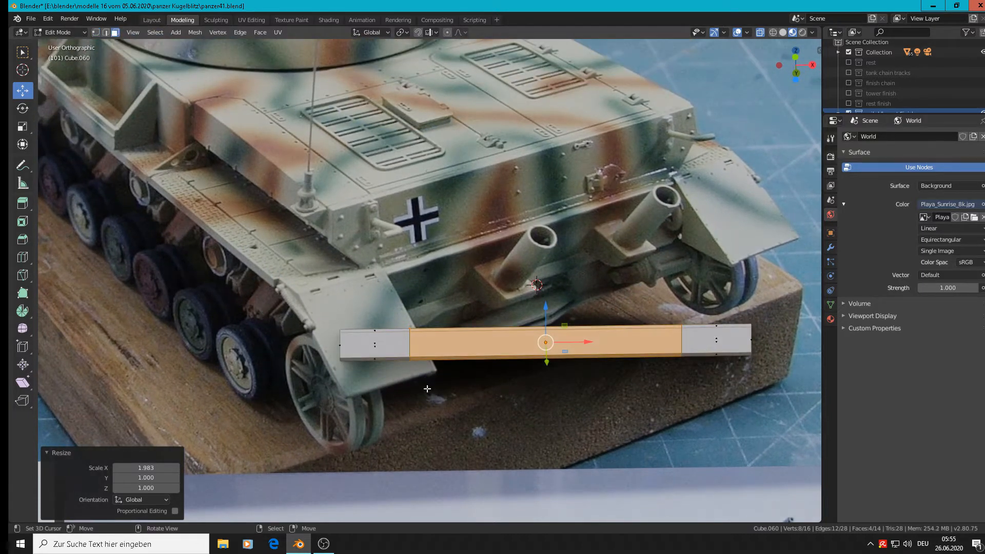
left_click(392, 363)
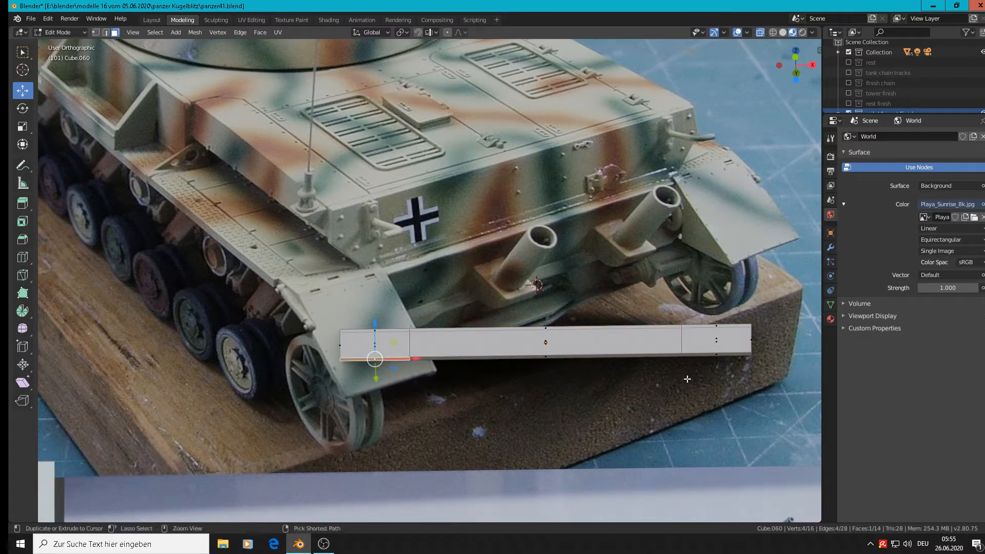
left_click(718, 357, "ctrl")
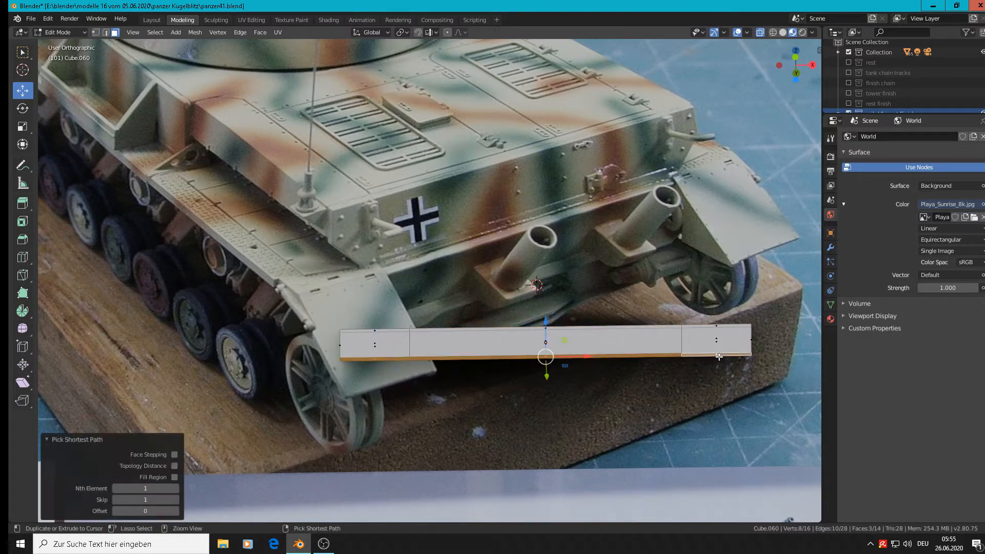
left_click(719, 357)
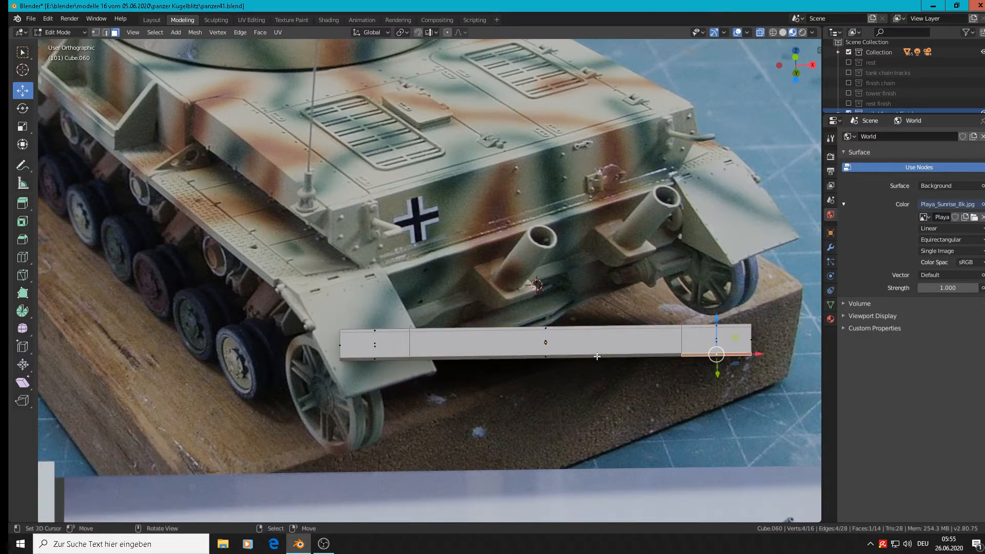
left_click(375, 359, "shift")
key("e")
key("Escape")
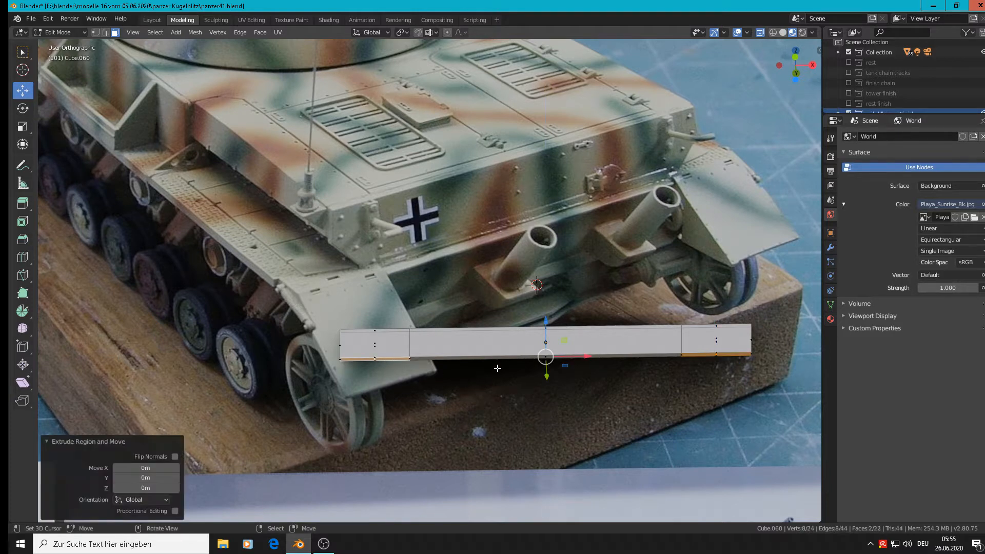
key("g")
key("z")
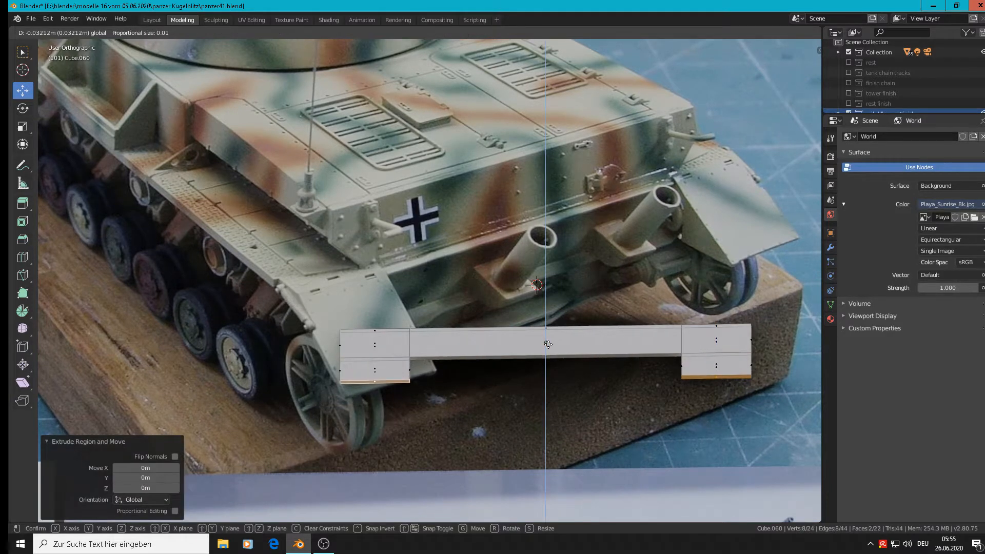
left_click(548, 345)
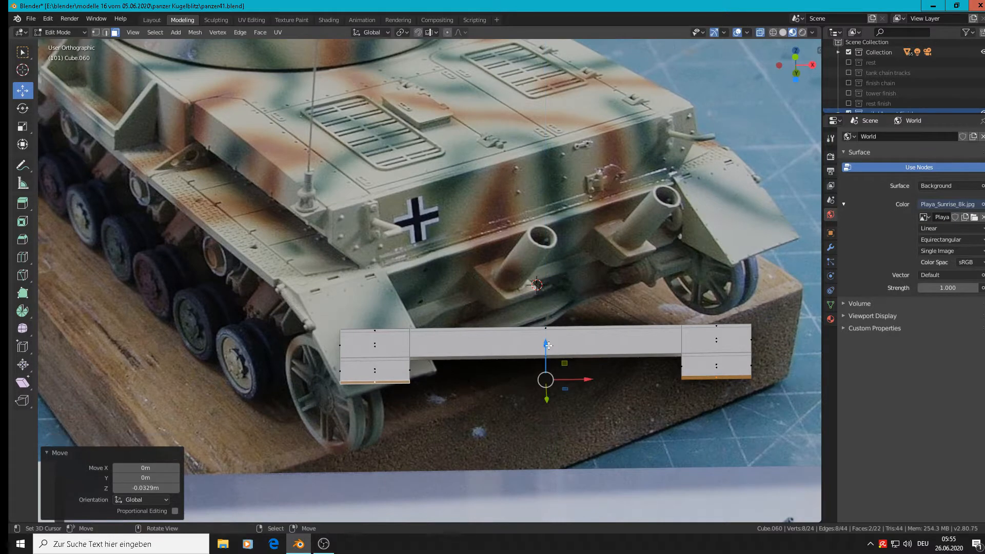
In edge selection mode, select the left leg's inner corner edge and its inner bottom edge.
middle_click_drag(481, 408, 471, 399)
left_click(105, 32)
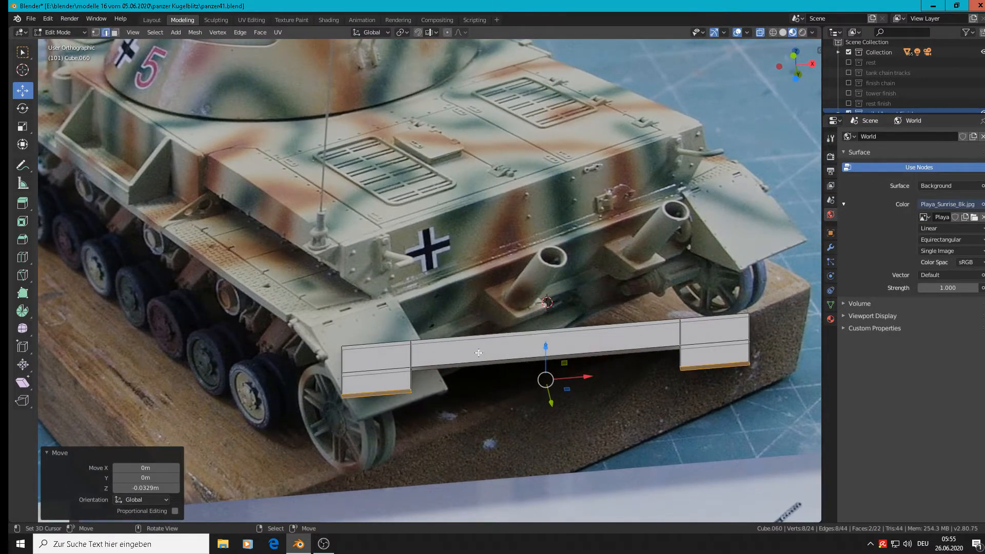
scroll(382, 383, "up", 5)
middle_click_drag(381, 383, 331, 399)
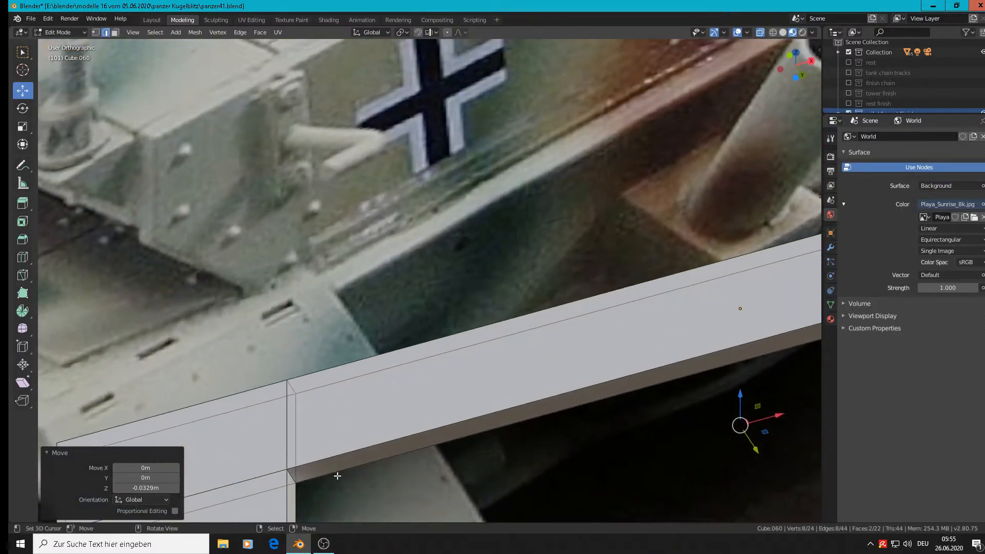
middle_click_drag(342, 464, 424, 272, "shift")
right_click(372, 288)
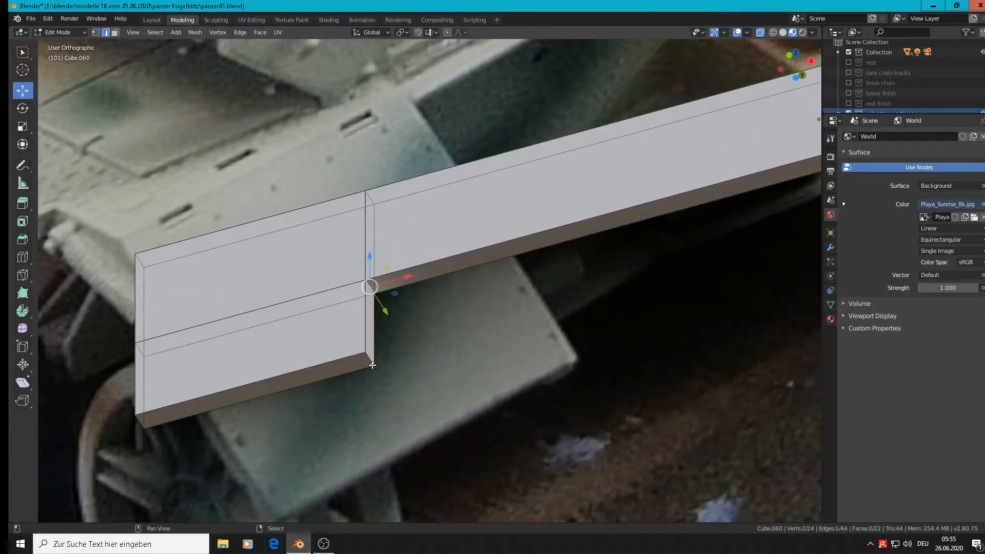
right_click(370, 362, "shift")
Add the right leg's inner corner edge and inner bottom edge to the selection.
scroll(400, 355, "down", 5)
middle_click_drag(597, 349, 428, 406, "shift")
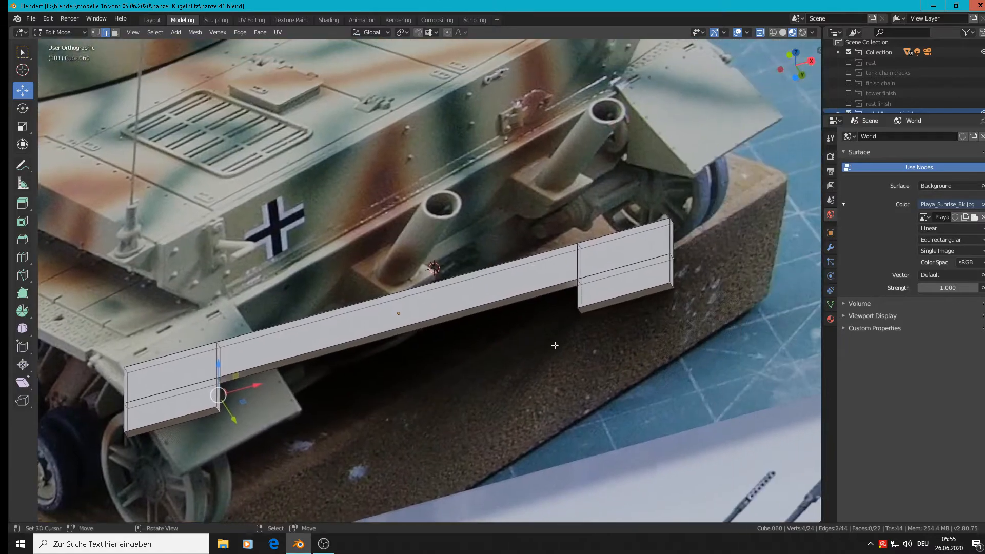
middle_click_drag(554, 345, 579, 353)
scroll(578, 353, "up", 5)
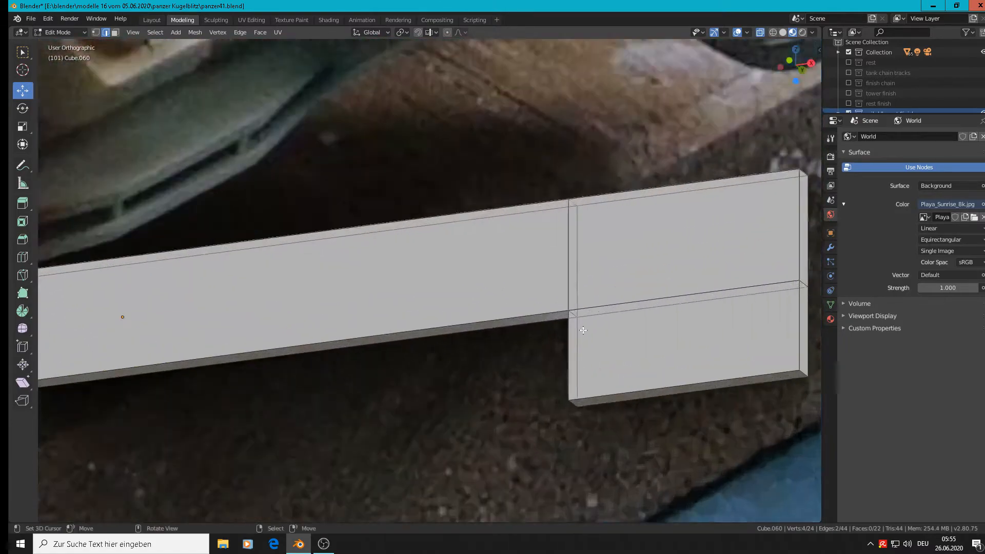
right_click(570, 313, "shift")
right_click(571, 314, "shift")
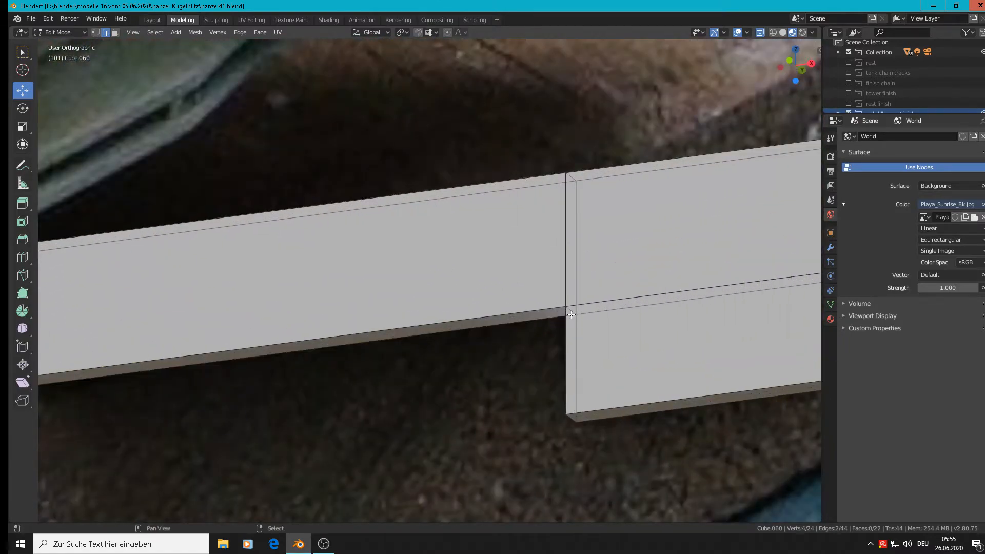
right_click(568, 416, "shift")
scroll(564, 419, "down", 6)
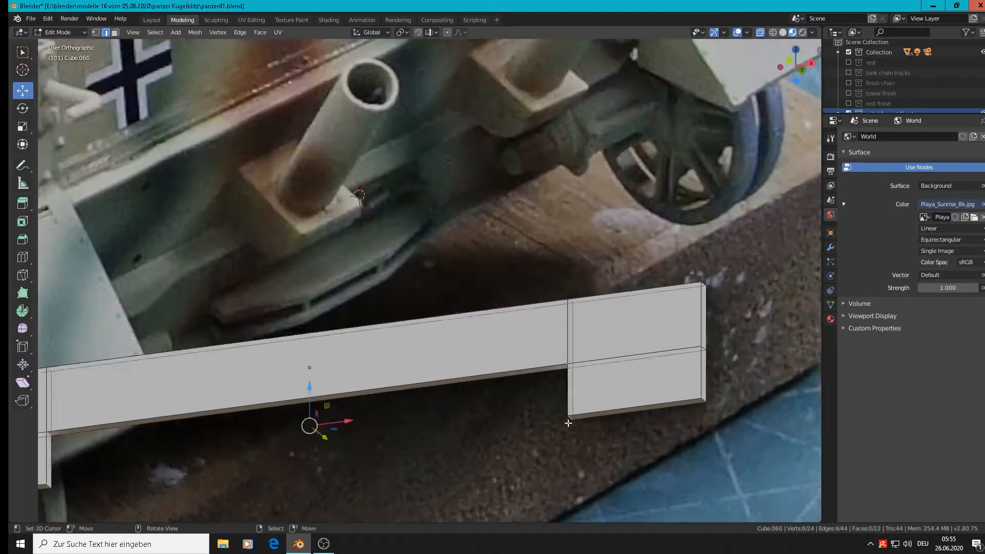
middle_click_drag(562, 423, 570, 431)
key("ctrl+b")
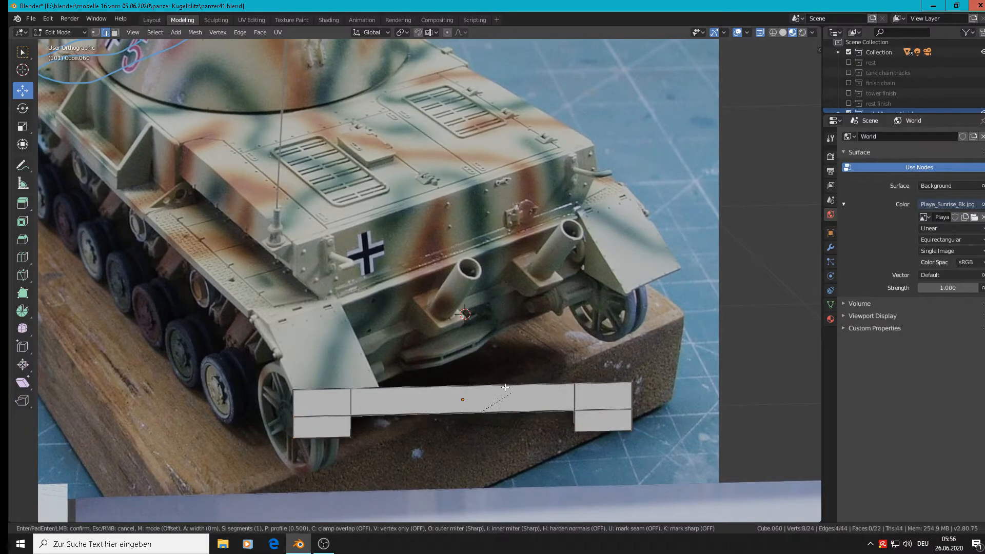
right_click(516, 414)
scroll(444, 416, "up", 4)
scroll(402, 402, "down", 3)
Leave mesh editing and apply the bar's rotation and scale.
key("Tab")
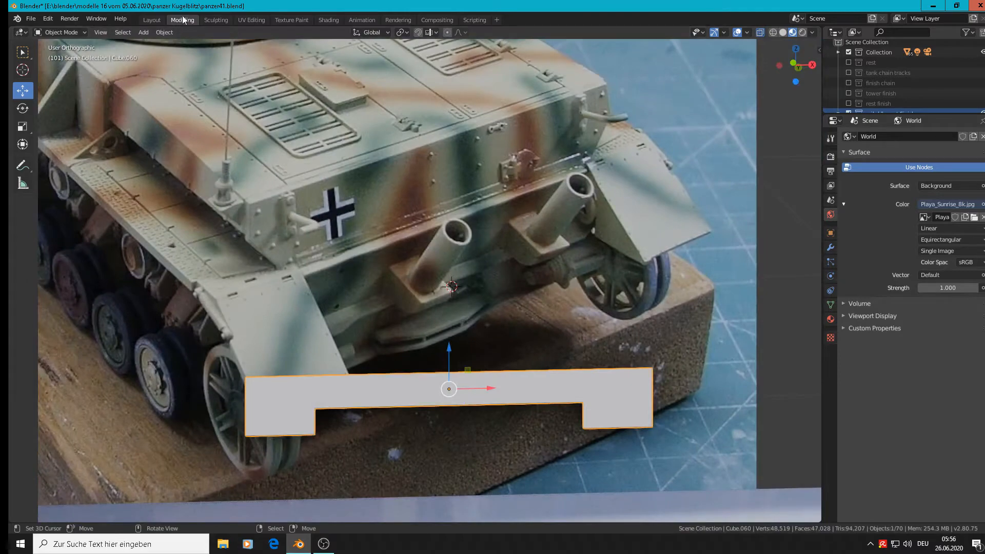
left_click(170, 34)
mouse_move(186, 84)
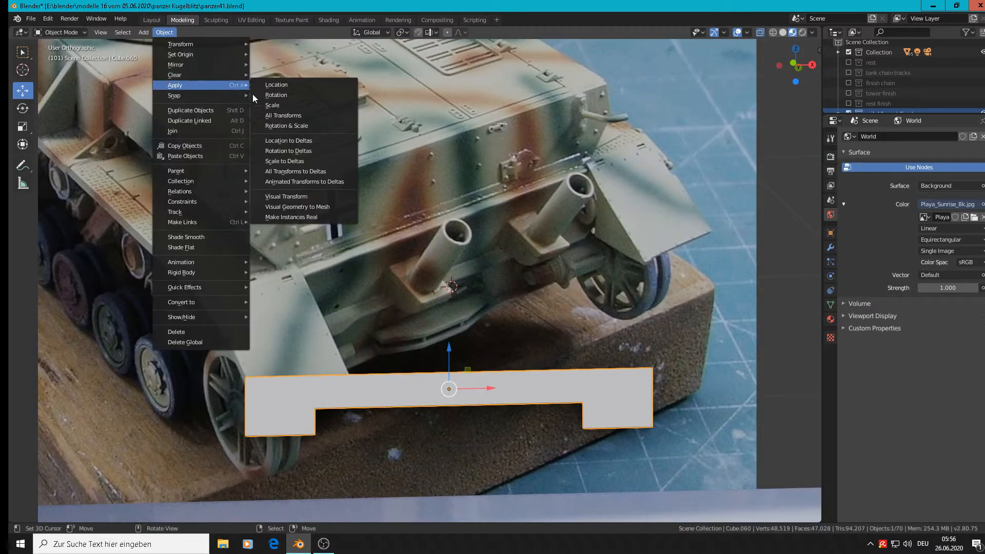
left_click(294, 125)
scroll(349, 195, "up", 3)
Return to mesh editing and select only the left leg's inner corner edge.
key("Tab")
scroll(373, 376, "down", 3)
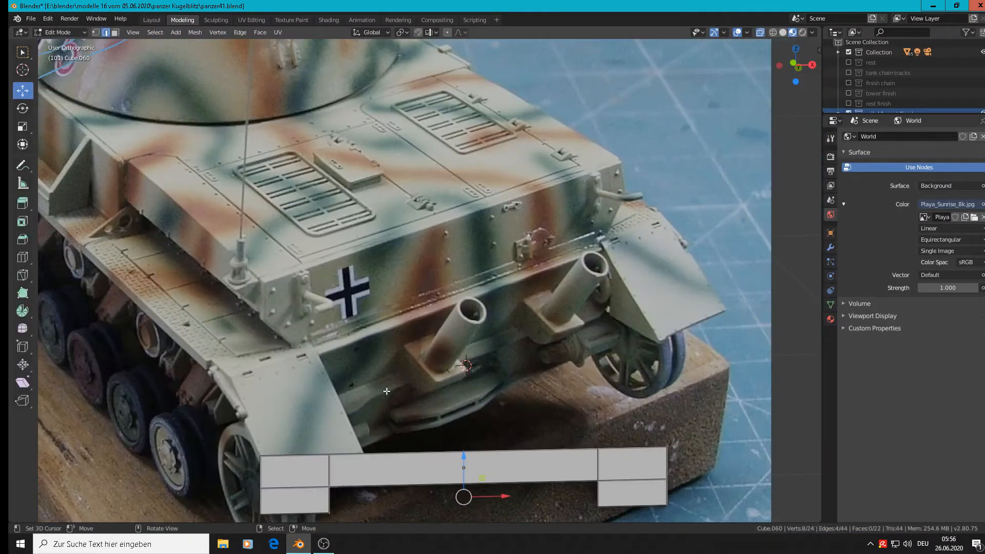
middle_click_drag(407, 410, 573, 261, "shift")
scroll(484, 363, "up", 8)
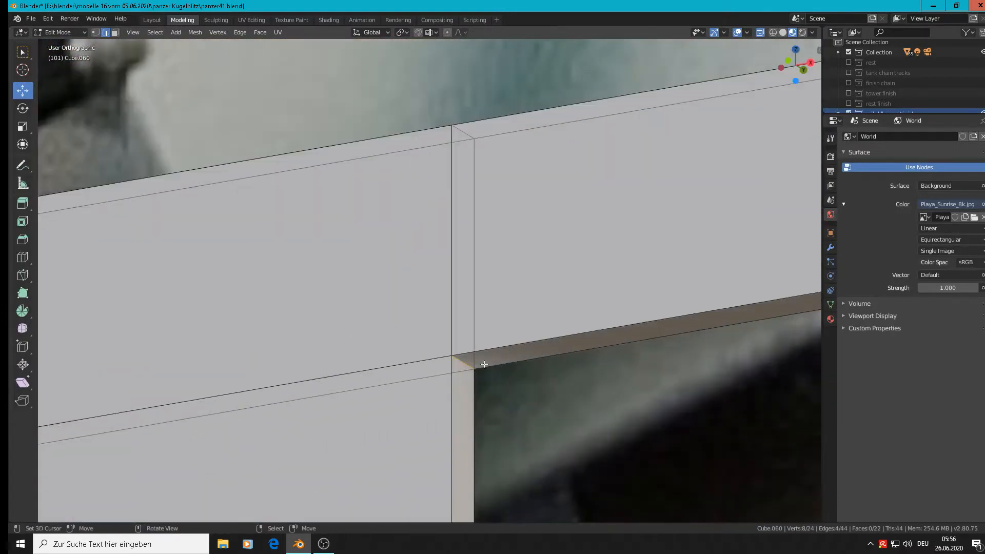
right_click(479, 362)
scroll(465, 365, "down", 1)
right_click(467, 364)
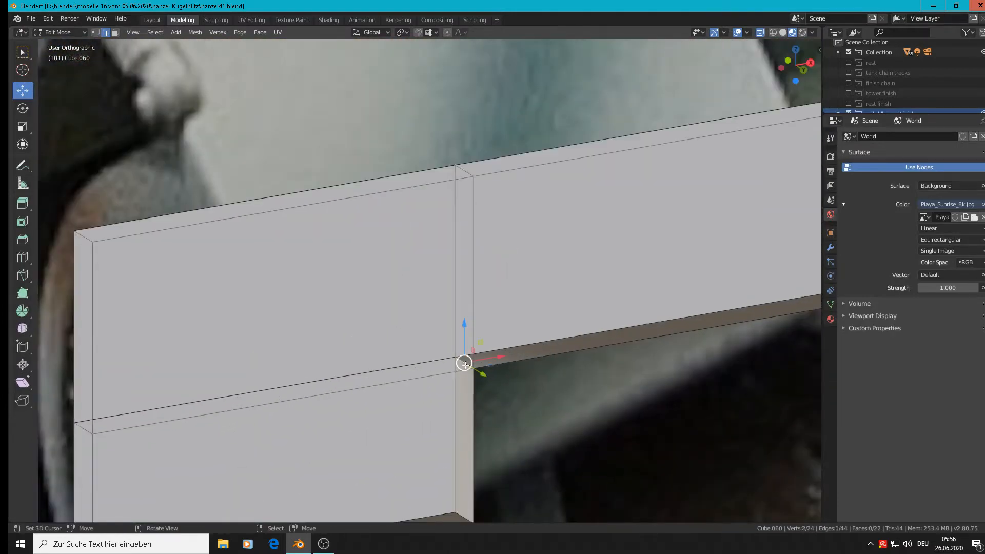
scroll(466, 364, "down", 4)
middle_click_drag(494, 380, 513, 408)
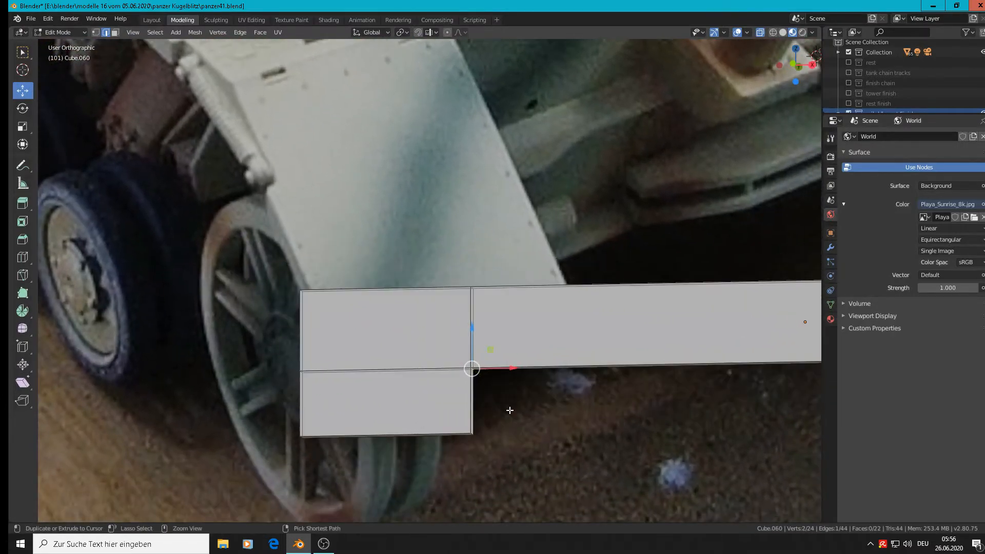
key("ctrl+b")
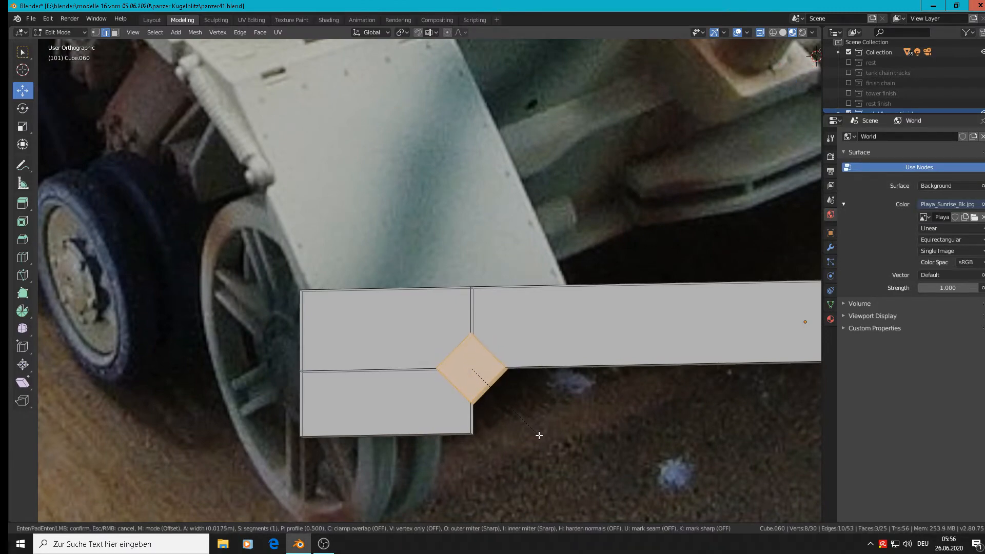
key("Escape")
Add the left leg's inner bottom edge and the right leg's inner corner and inner bottom edges to the selection.
middle_click_drag(533, 429, 487, 414)
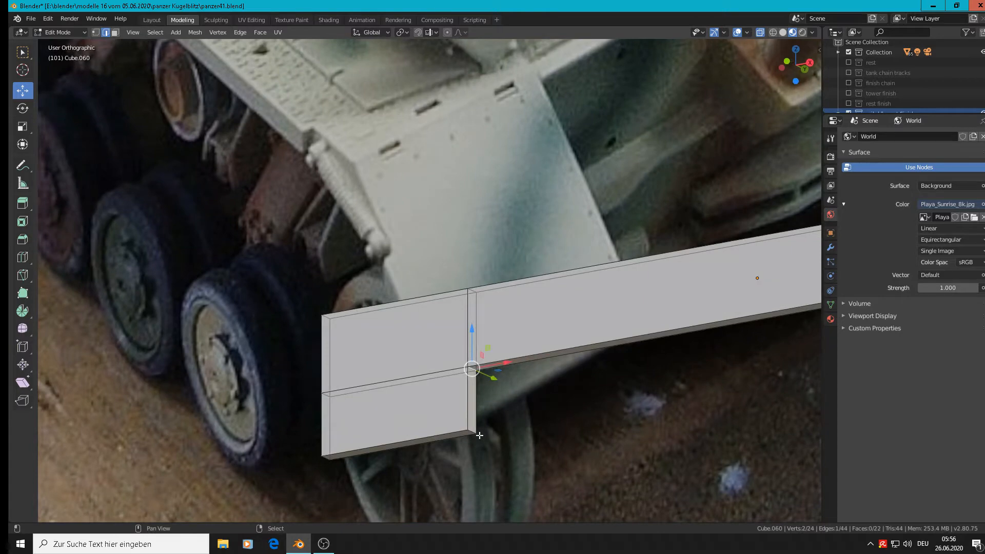
right_click(473, 432, "shift")
scroll(532, 433, "down", 3)
middle_click_drag(800, 361, 457, 361, "shift")
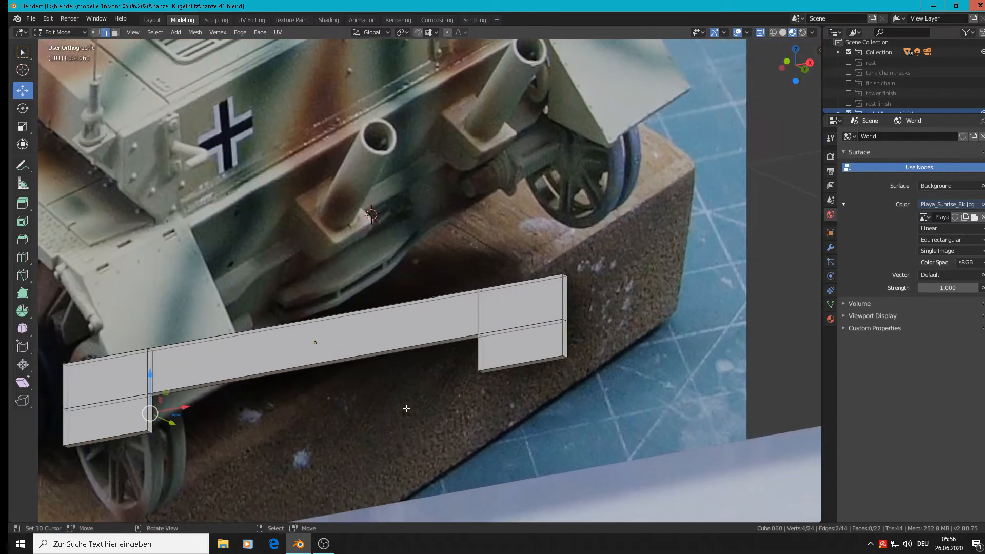
scroll(459, 360, "up", 6)
scroll(538, 328, "up", 1)
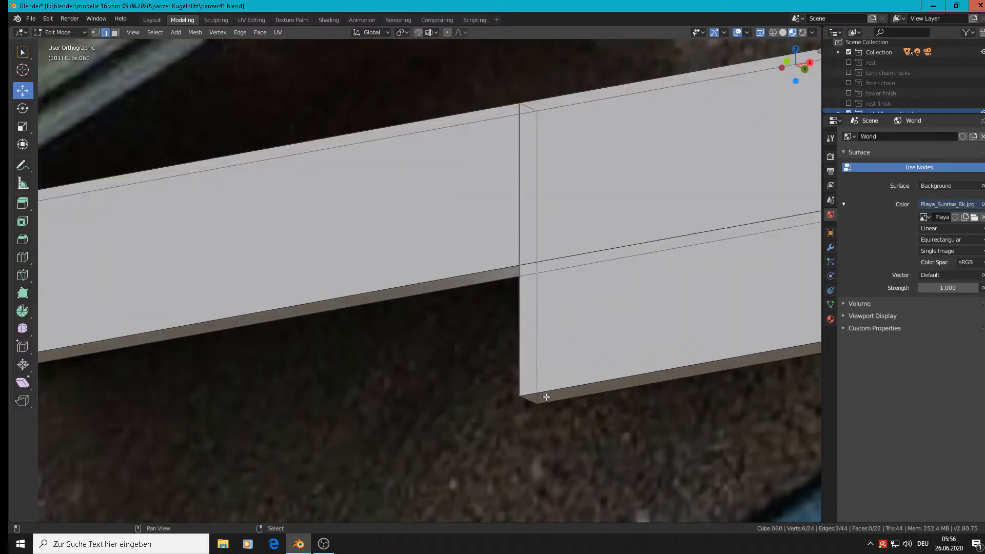
right_click(530, 403, "shift")
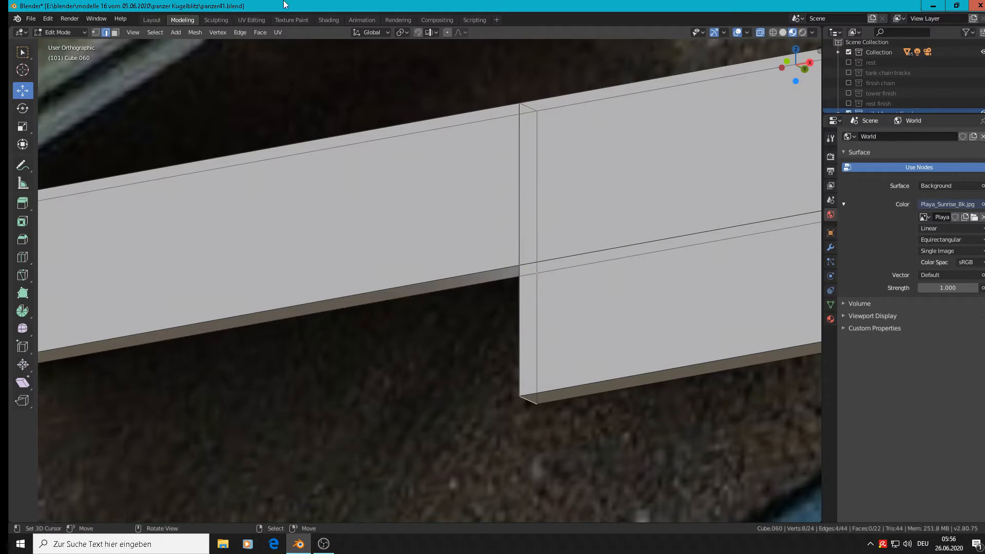
Bevel the four selected edges with a width of about 0.013 m and three segments, and leave mesh editing.
left_click(371, 32)
left_click(401, 32)
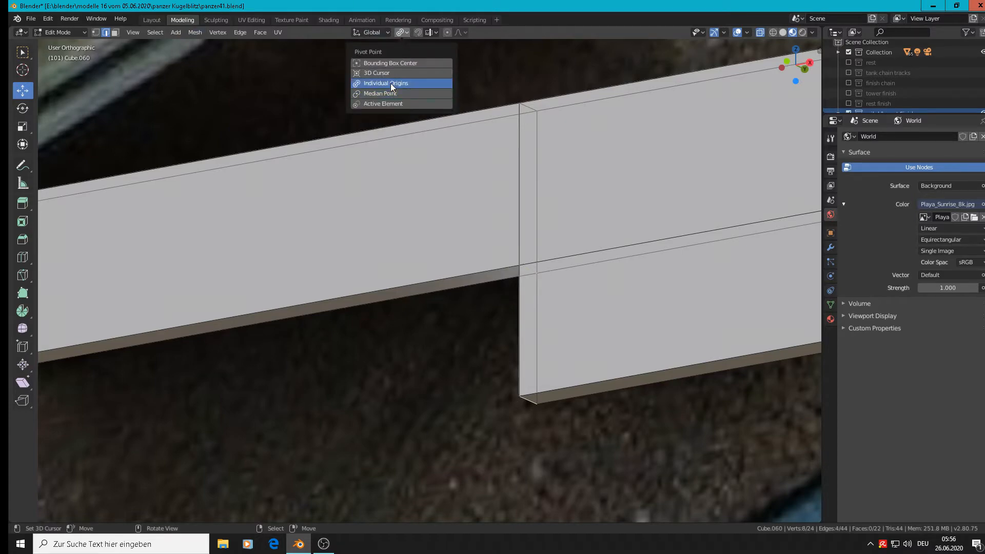
scroll(384, 287, "down", 5)
middle_click_drag(307, 295, 365, 303)
scroll(357, 328, "down", 2)
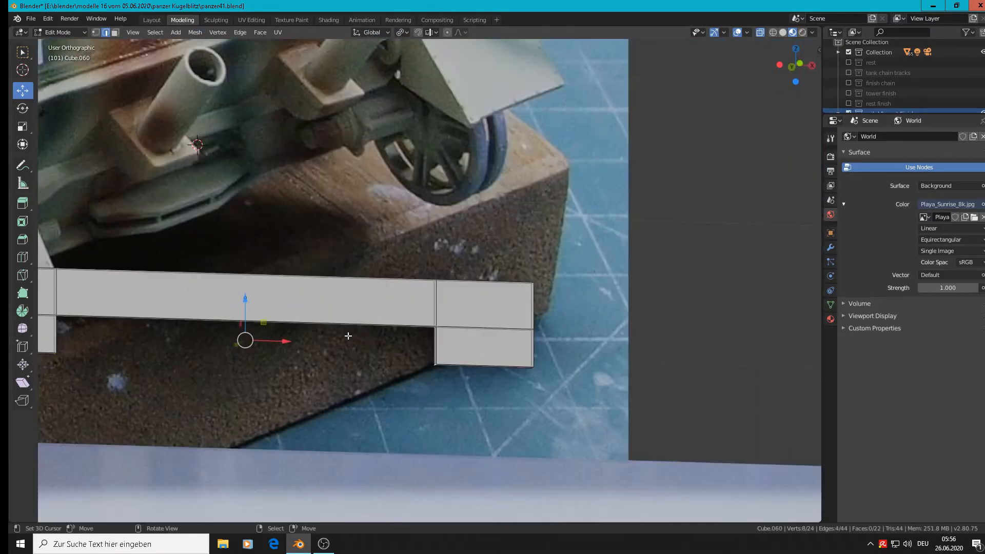
scroll(348, 336, "up", 2)
key("ctrl+b")
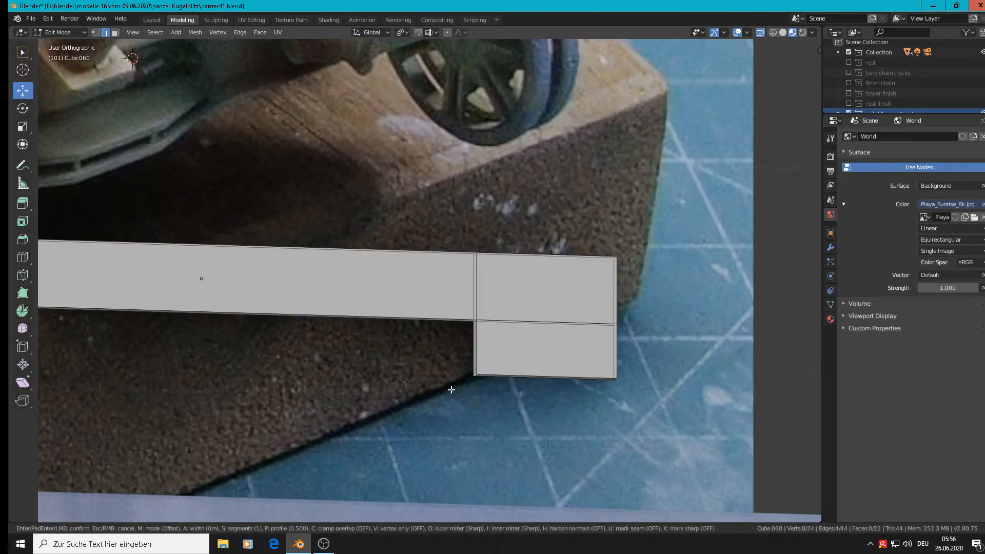
scroll(472, 412, "up", 2)
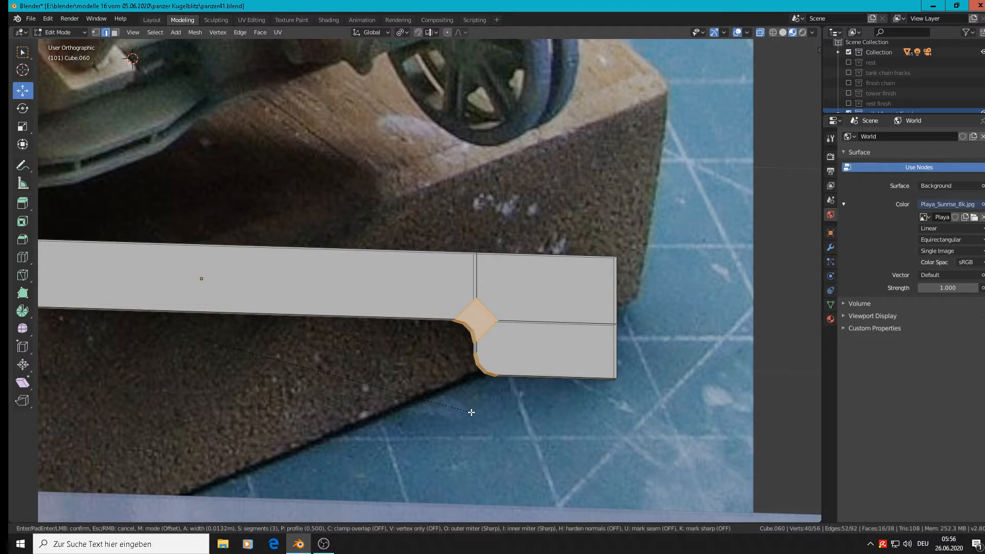
left_click(472, 412)
scroll(471, 412, "down", 5)
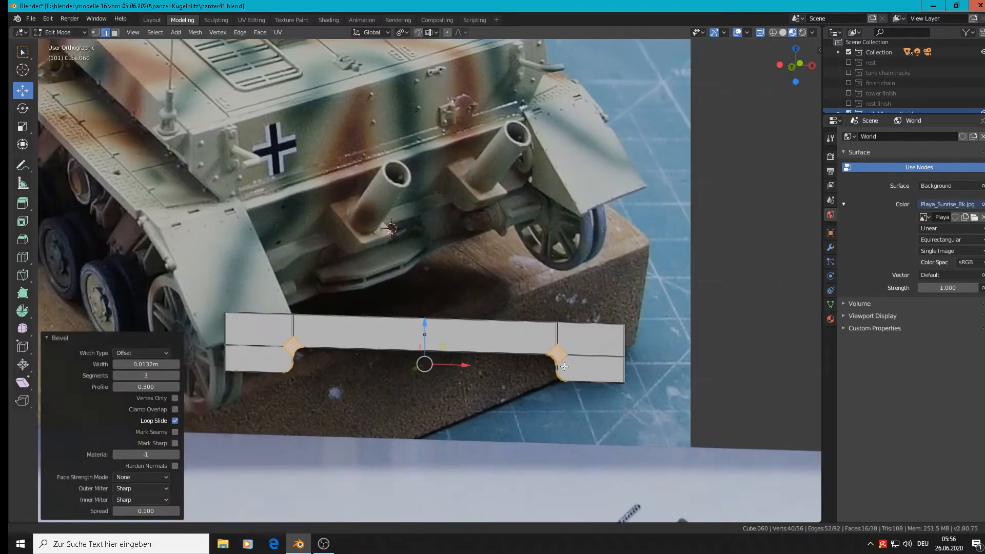
key("Tab")
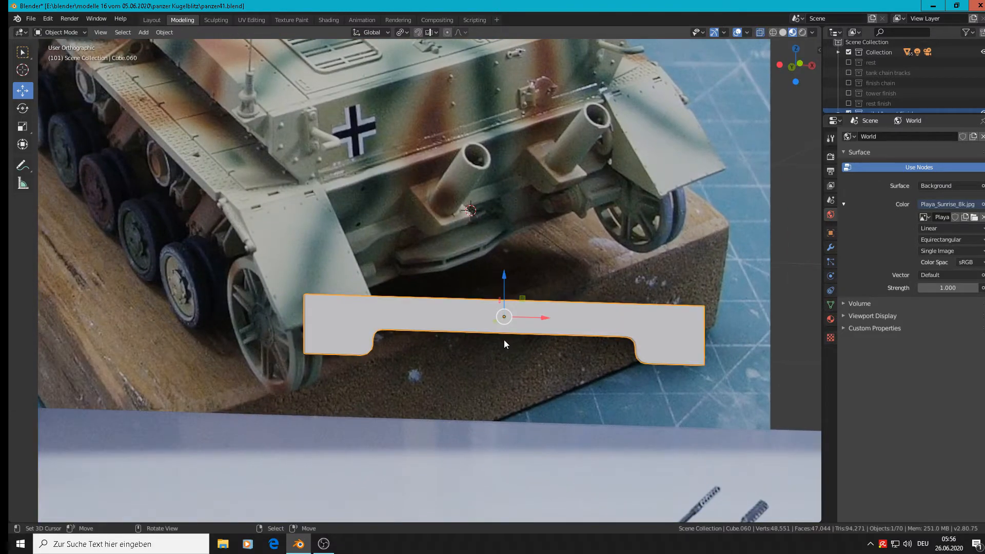
In front view, resume mesh editing in vertex selection mode with nothing selected, and set the pivot point to Median Point.
middle_click_drag(495, 344, 467, 356)
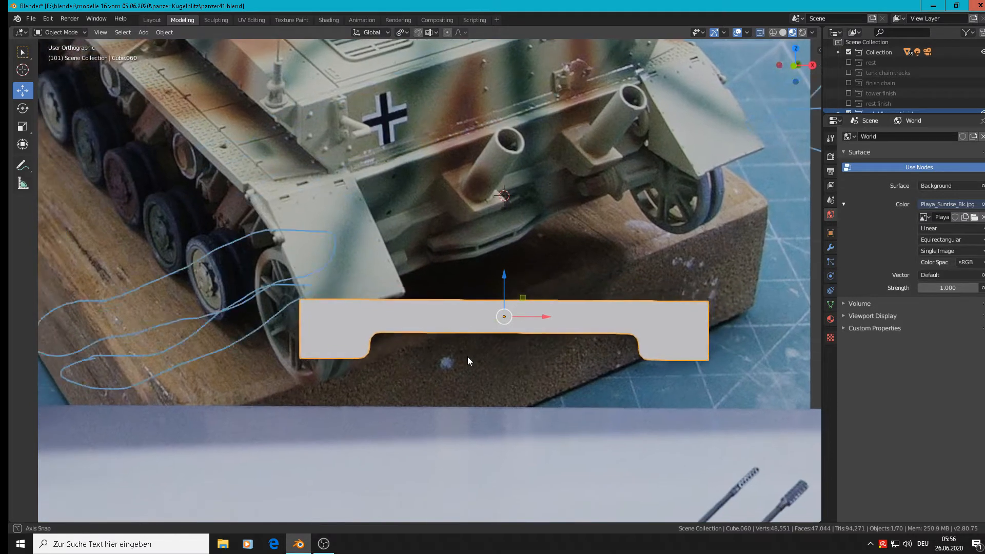
key("KP_1")
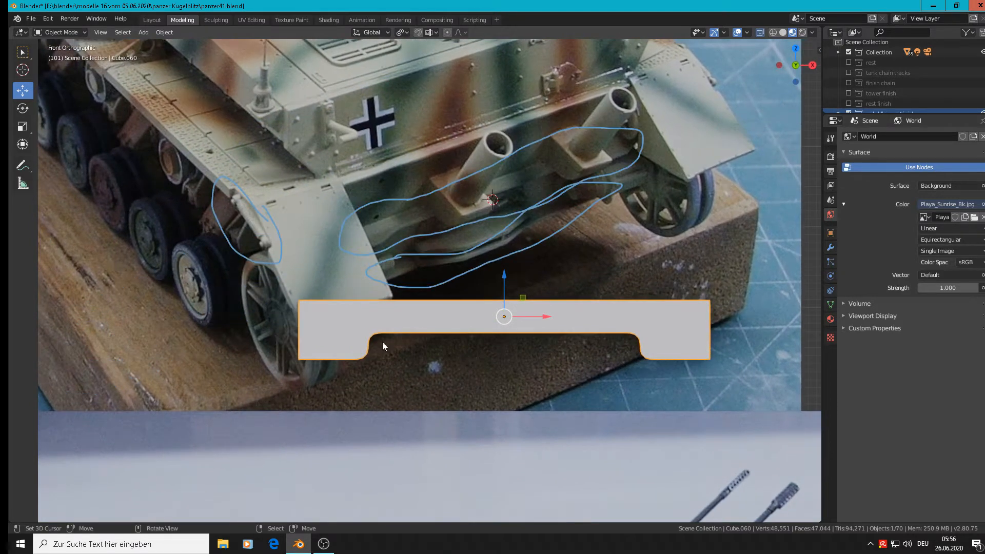
key("Tab")
key("alt+a")
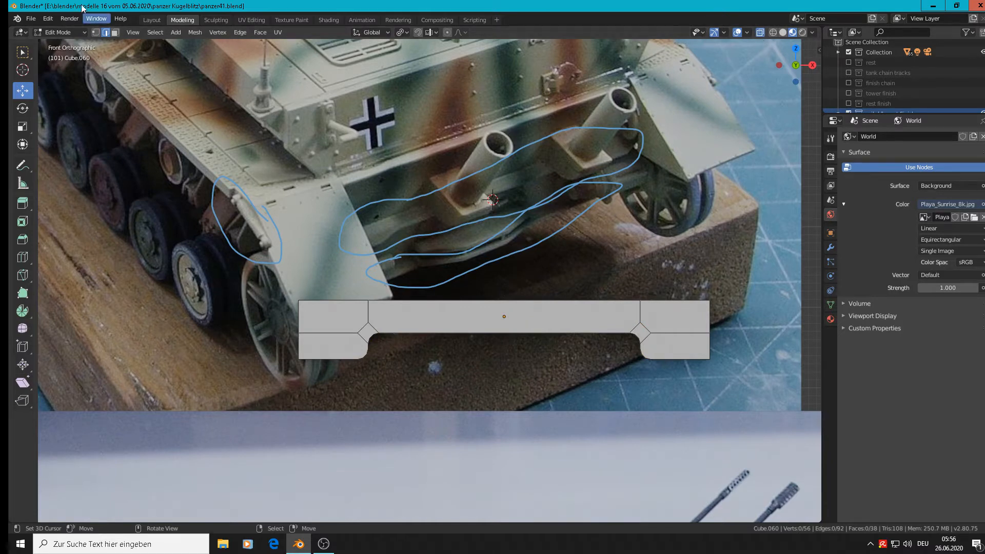
key("1")
left_click(401, 33)
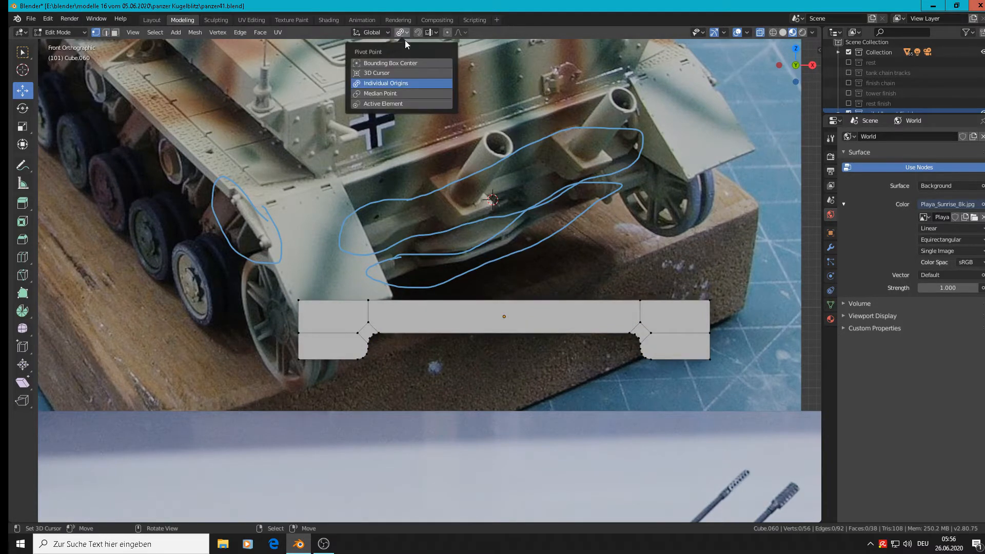
left_click(391, 97)
left_click(391, 95)
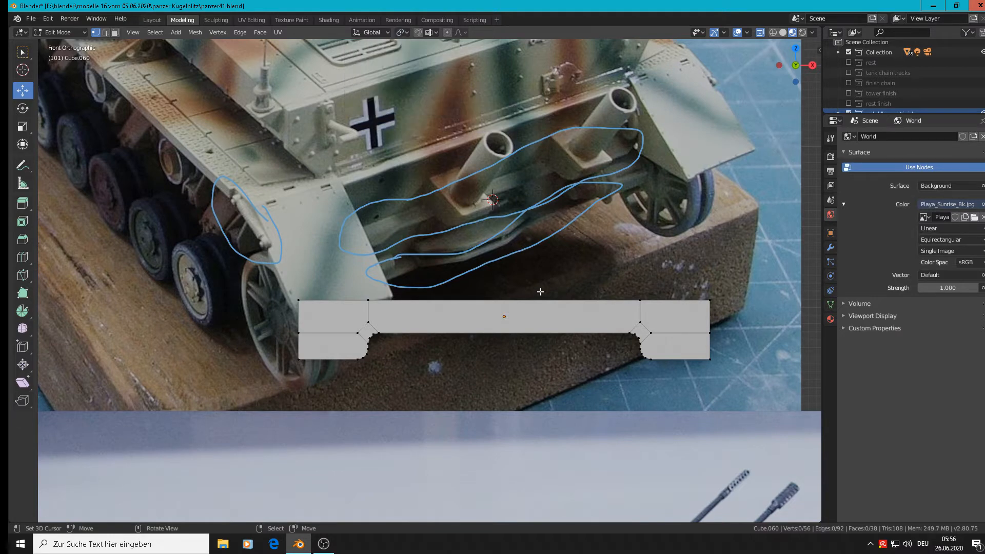
Box-select the vertices around both upper inner corner roundings along the plate's middle underside.
scroll(399, 351, "up", 1)
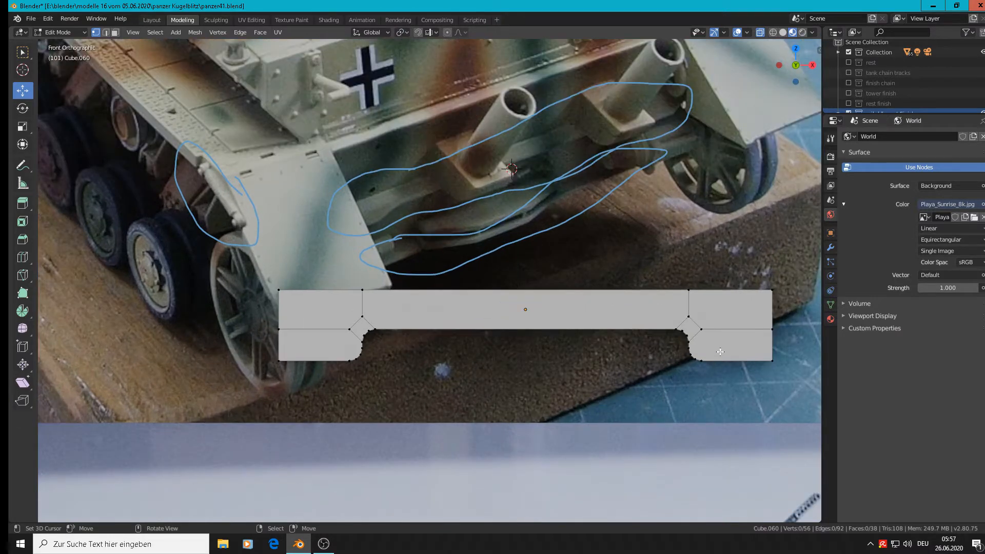
key("b")
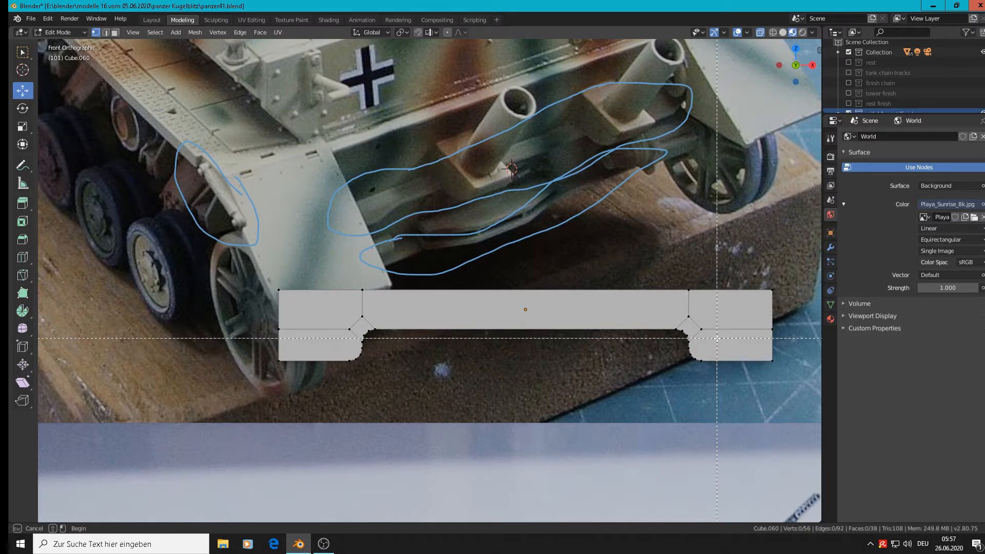
left_click_drag(716, 338, 326, 311)
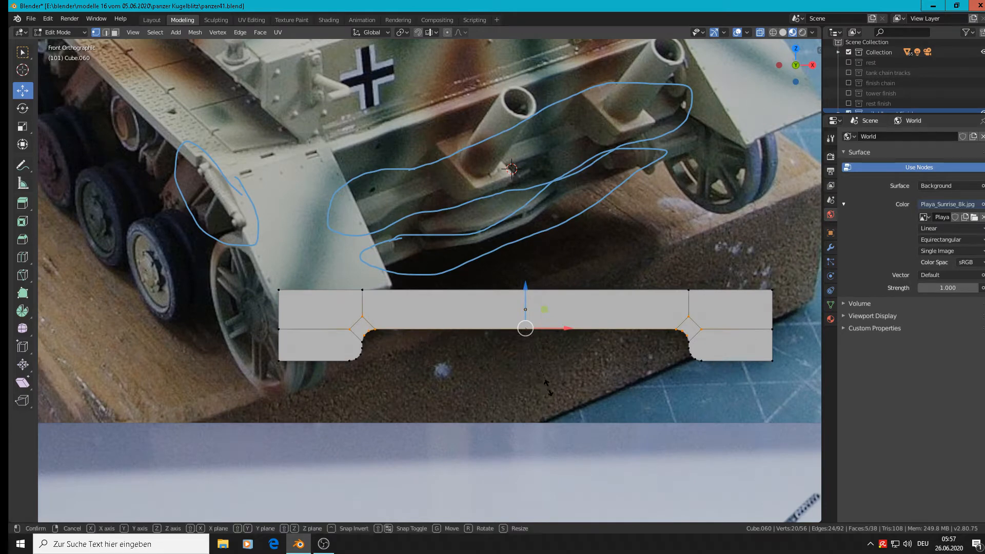
Try to scale the selected corner vertices to about 0.975 along the X axis.
key("s")
key("x")
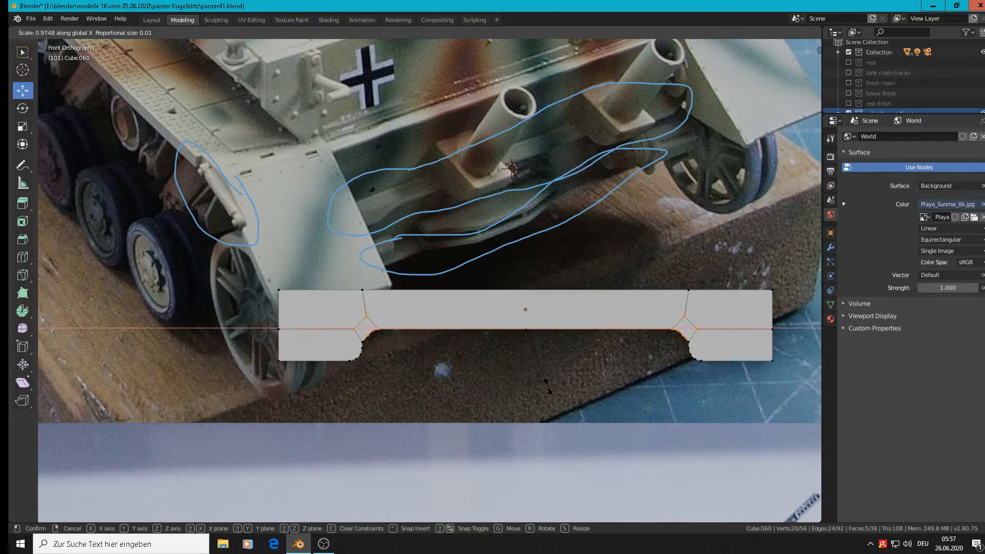
left_click(548, 386)
scroll(547, 386, "up", 2)
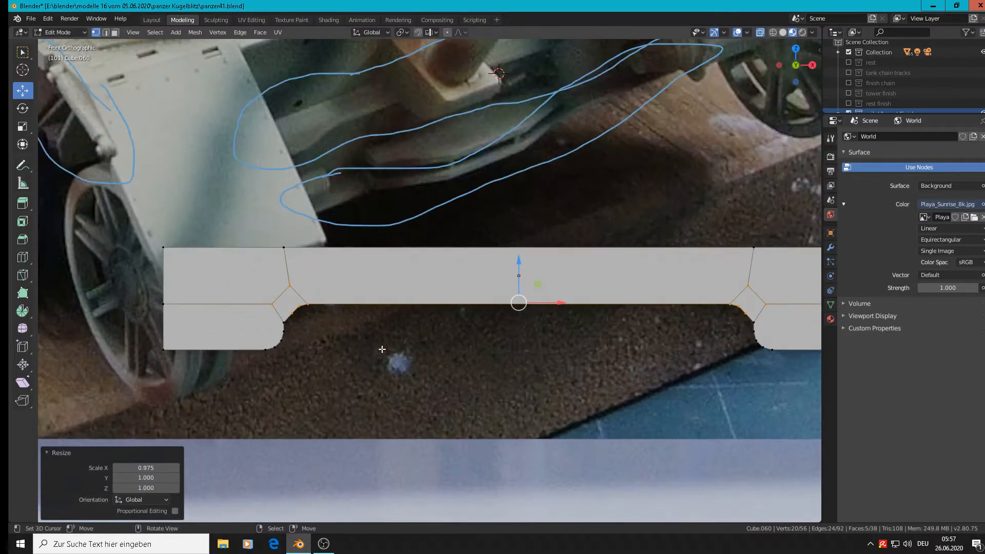
scroll(322, 334, "up", 2)
scroll(314, 335, "down", 4)
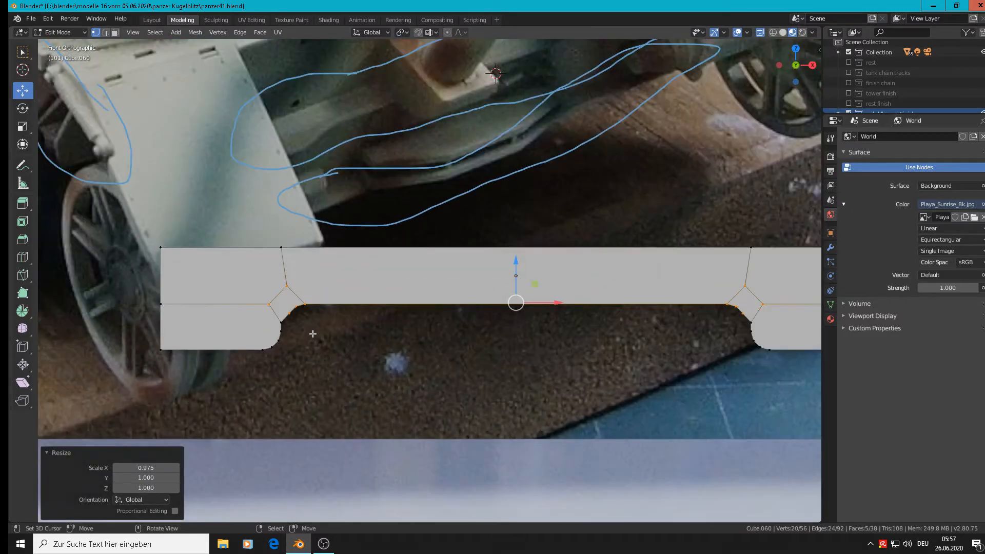
key("ctrl+z")
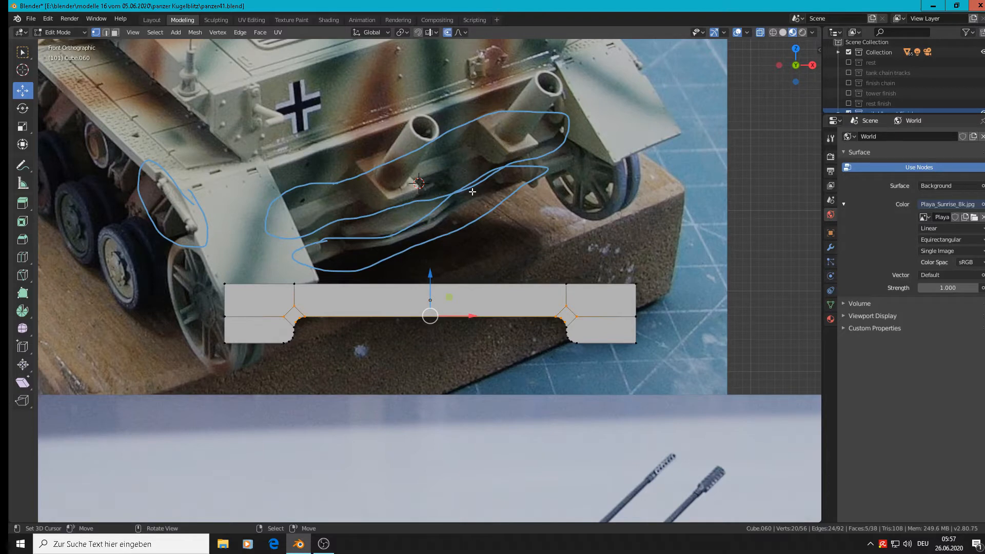
Scale the selected corner vertices to about 0.96 along X with smooth proportional editing at size 0.02, and leave mesh editing.
key("s")
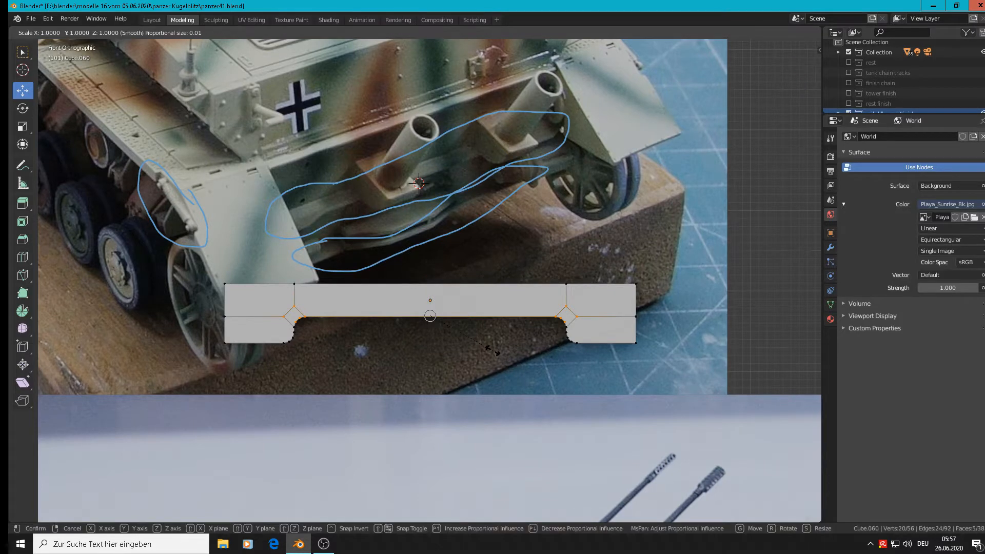
key("x")
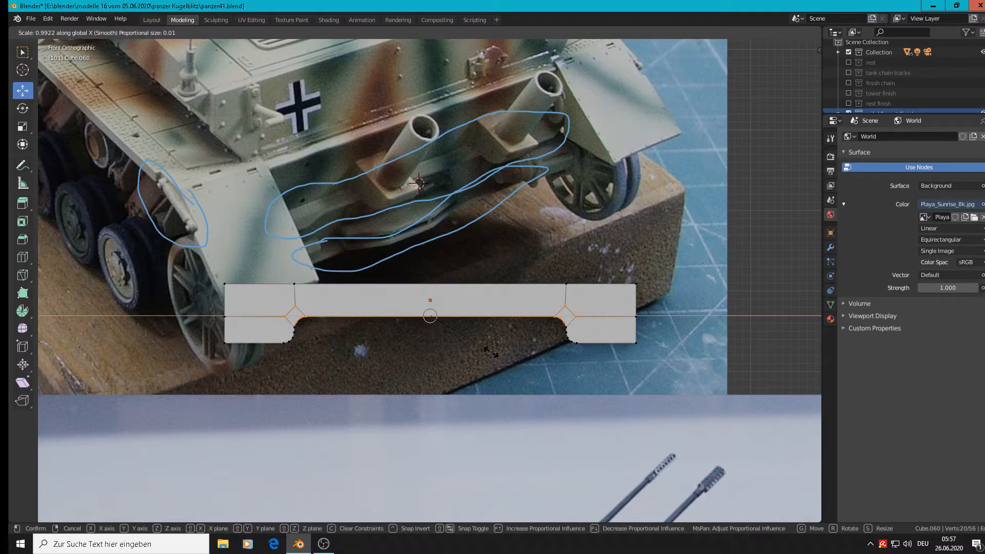
scroll(490, 352, "up", 5)
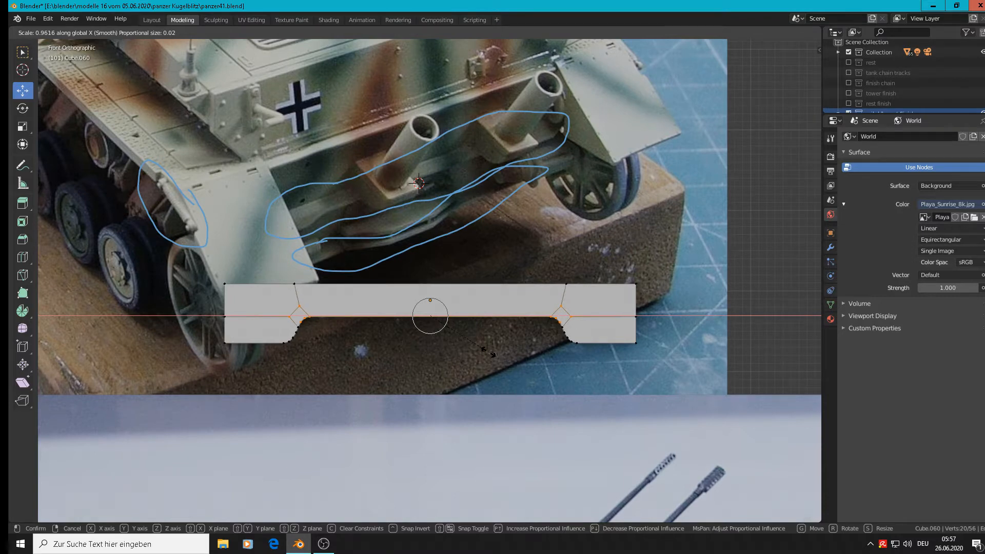
left_click(488, 353)
key("Tab")
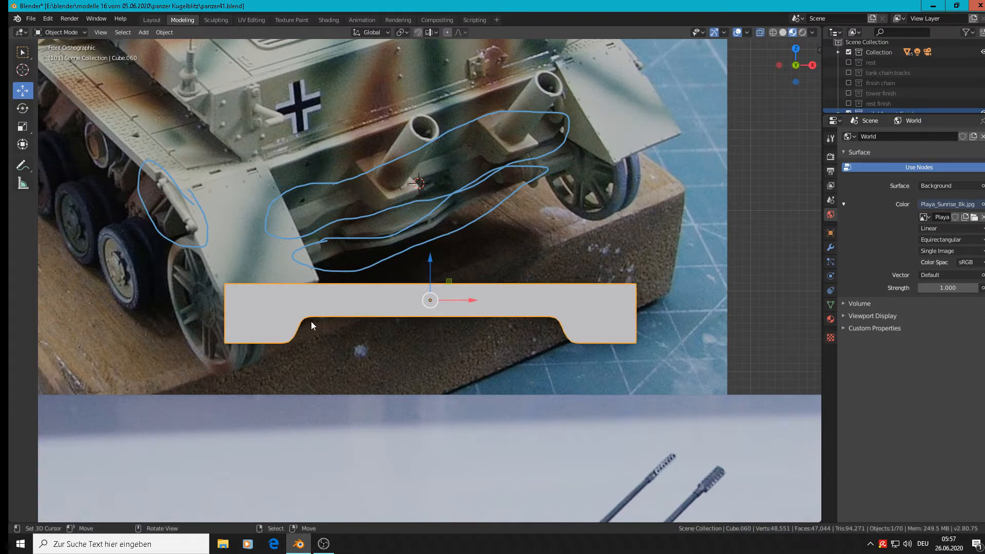
Reopen the mesh, scale the same corner vertices uniformly to about 0.99 with proportional editing, and return to object mode.
key("Tab")
key("s")
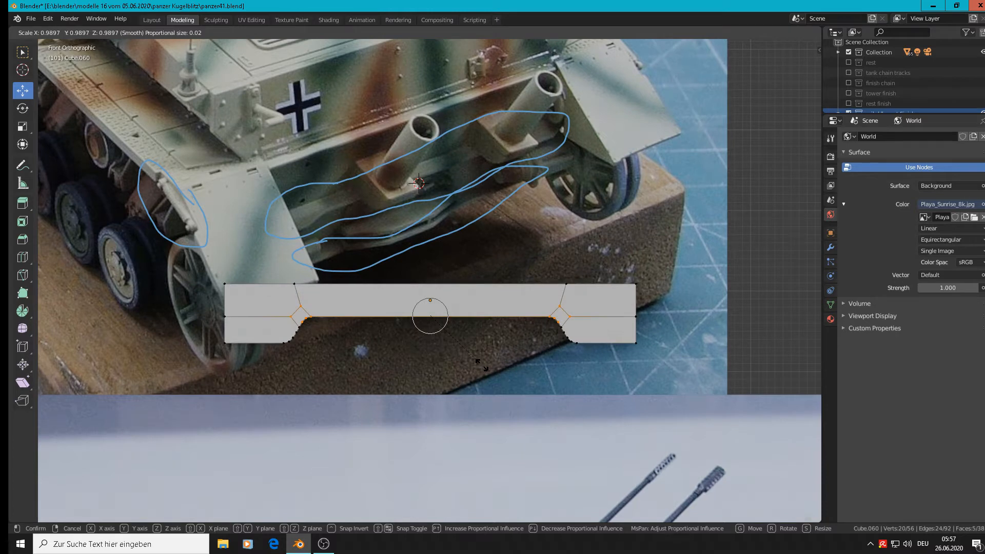
left_click(481, 365)
key("Tab")
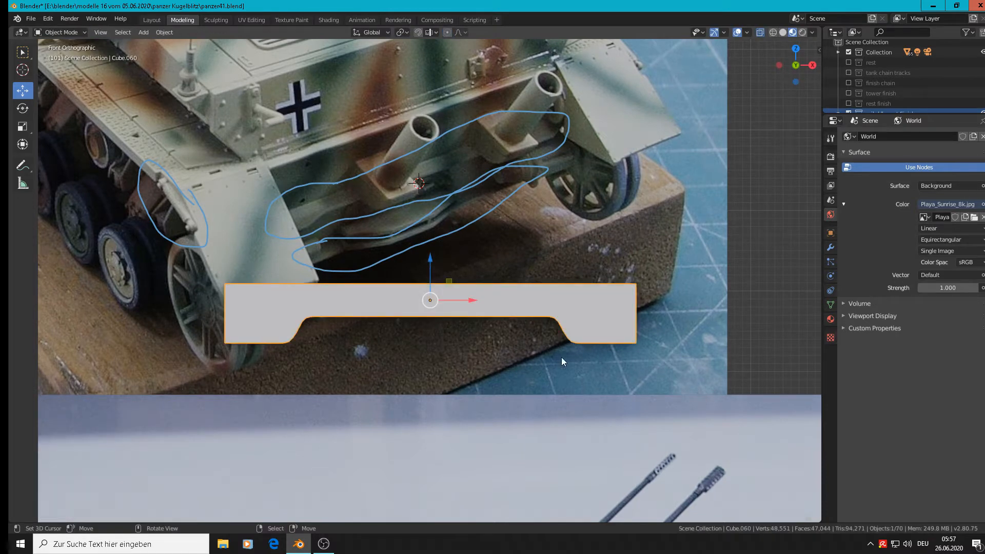
Scale the plate to about 0.711 of its height along the global Z axis.
key("s")
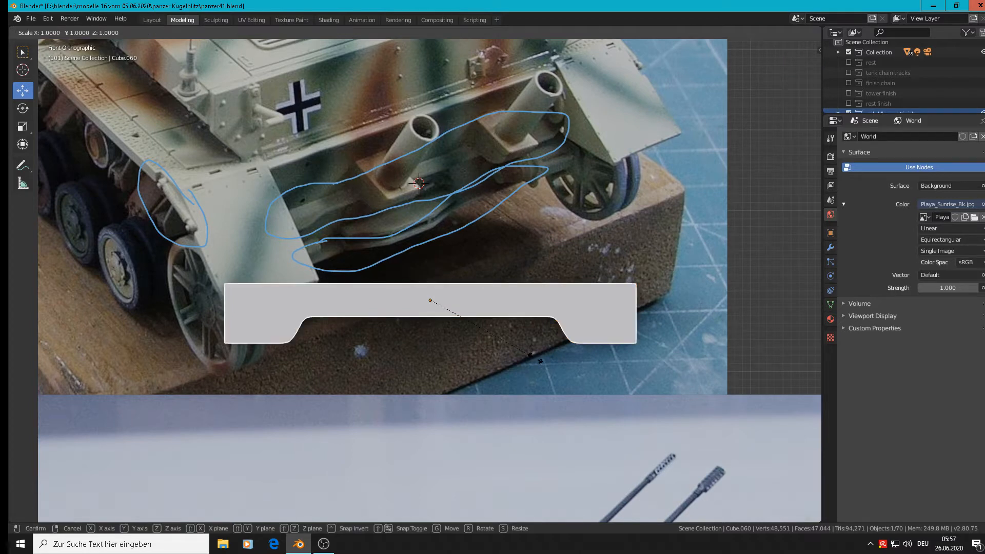
key("z")
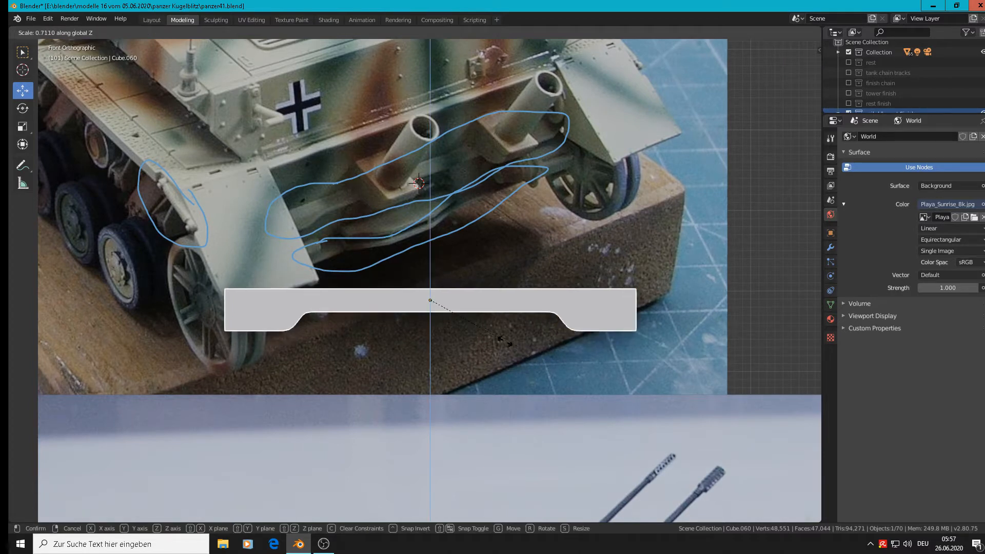
left_click(505, 340)
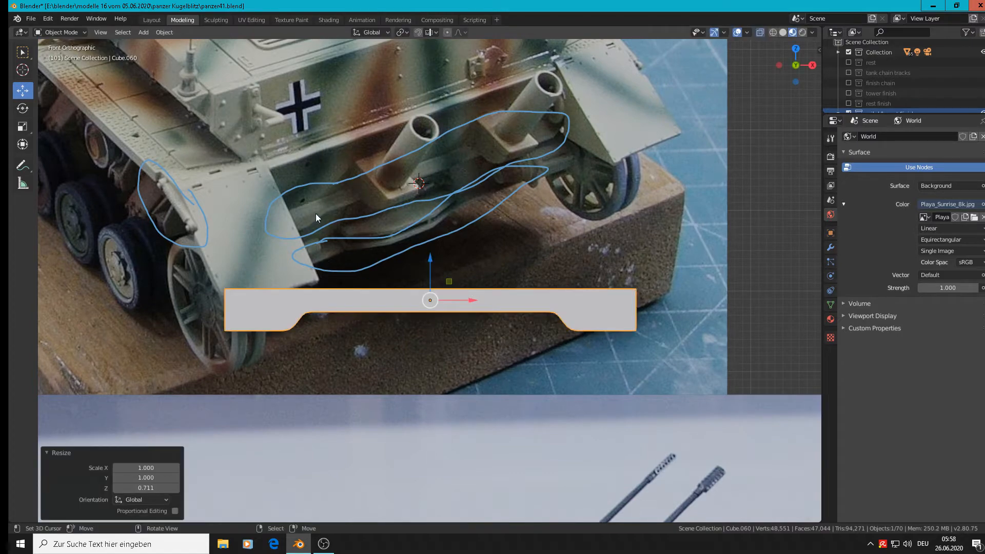
Reopen the plate's mesh with X-ray off and loop-select the front outline edges of the left leg, its curved corner and the middle underside.
scroll(405, 280, "down", 5)
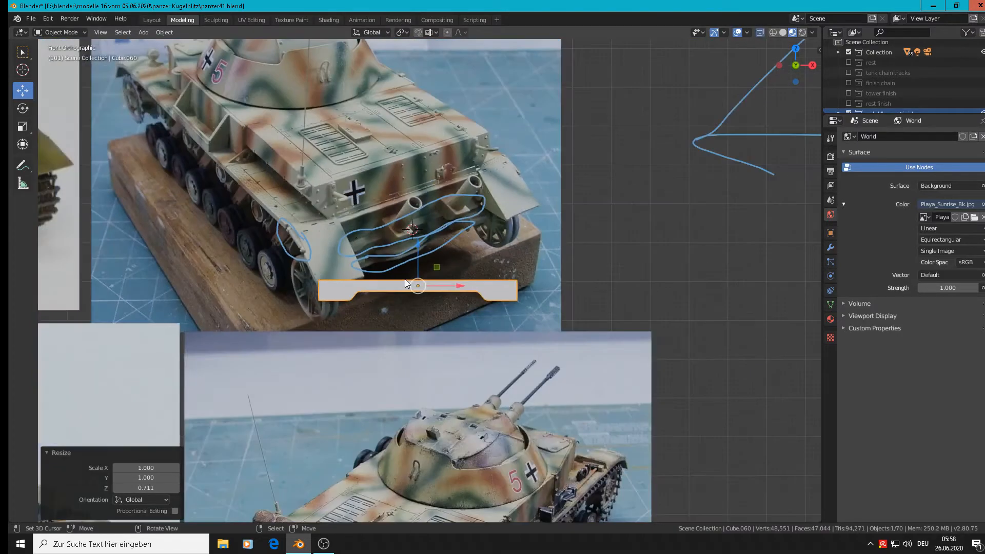
scroll(405, 287, "down", 4)
scroll(352, 280, "up", 7)
scroll(317, 277, "up", 3)
middle_click_drag(317, 279, 384, 300)
scroll(385, 299, "up", 5)
scroll(333, 265, "down", 2)
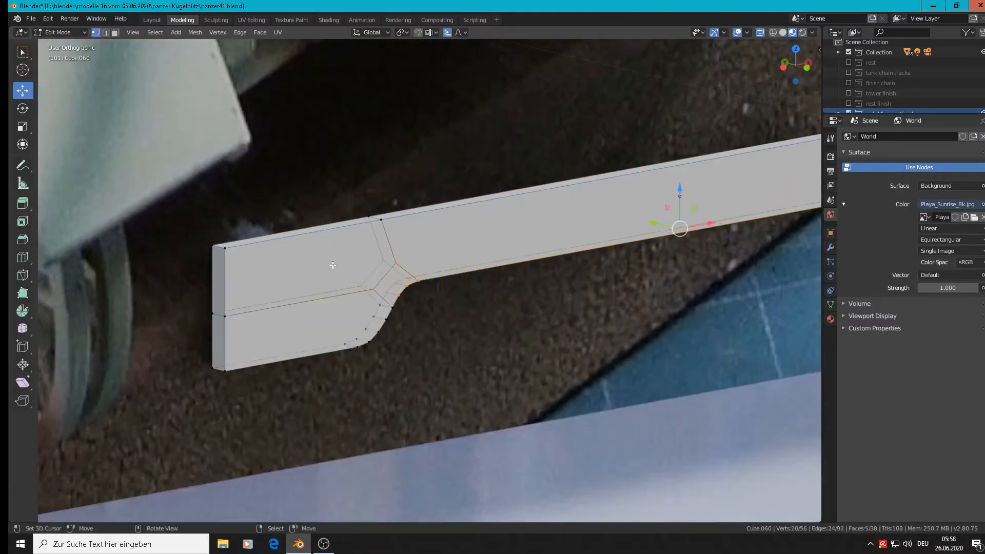
left_click(761, 33)
right_click(310, 231, "alt")
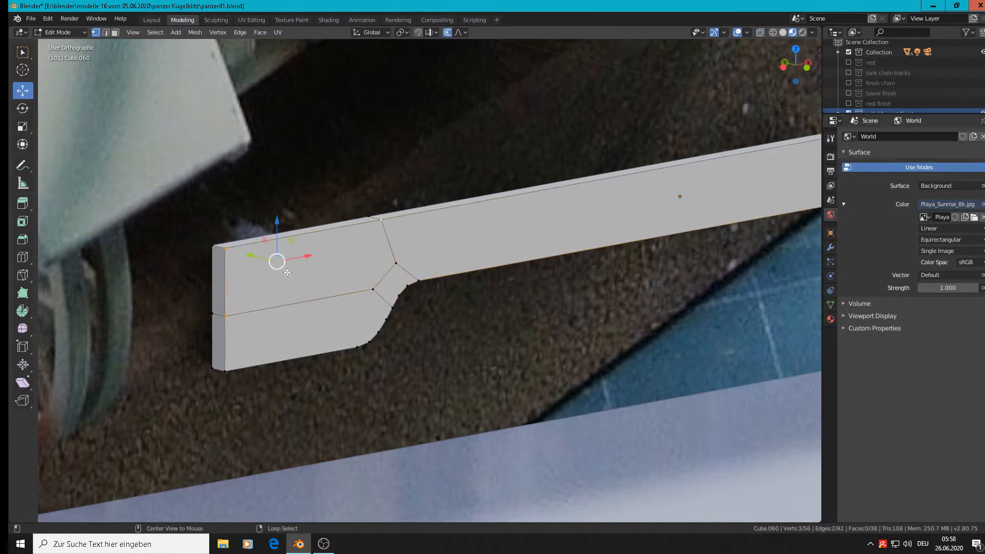
scroll(387, 296, "down", 2)
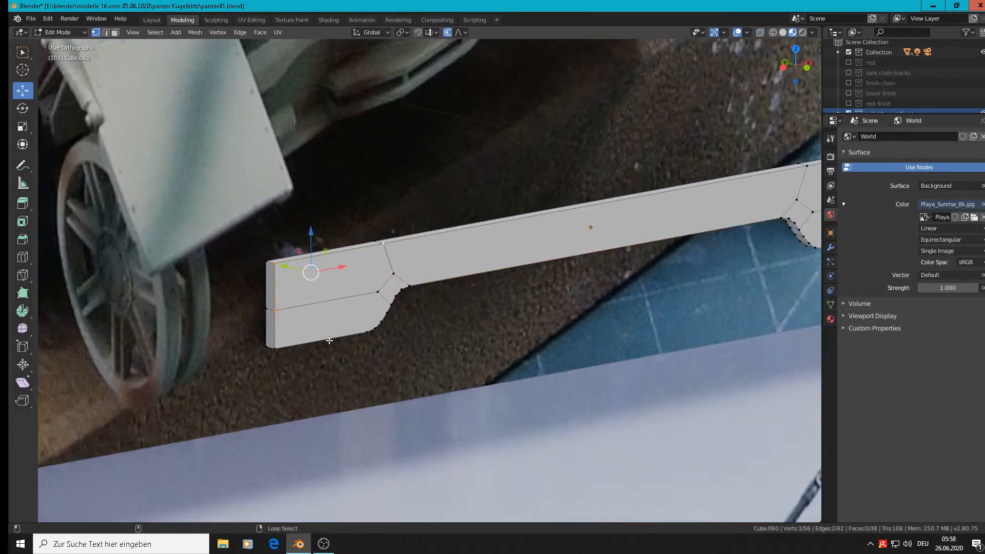
right_click(330, 337, "alt+shift")
right_click(510, 268, "alt+shift")
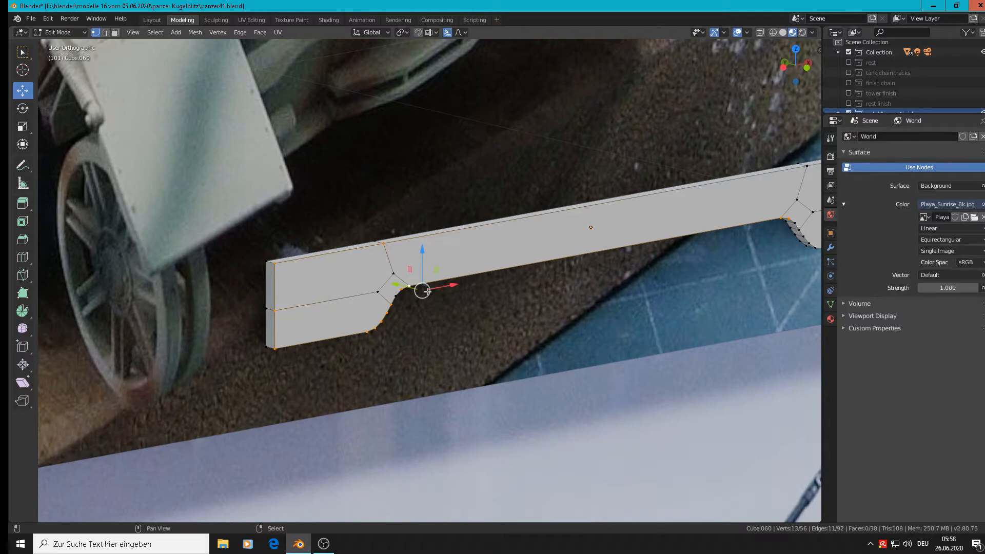
right_click(401, 296, "shift")
right_click(402, 291, "shift")
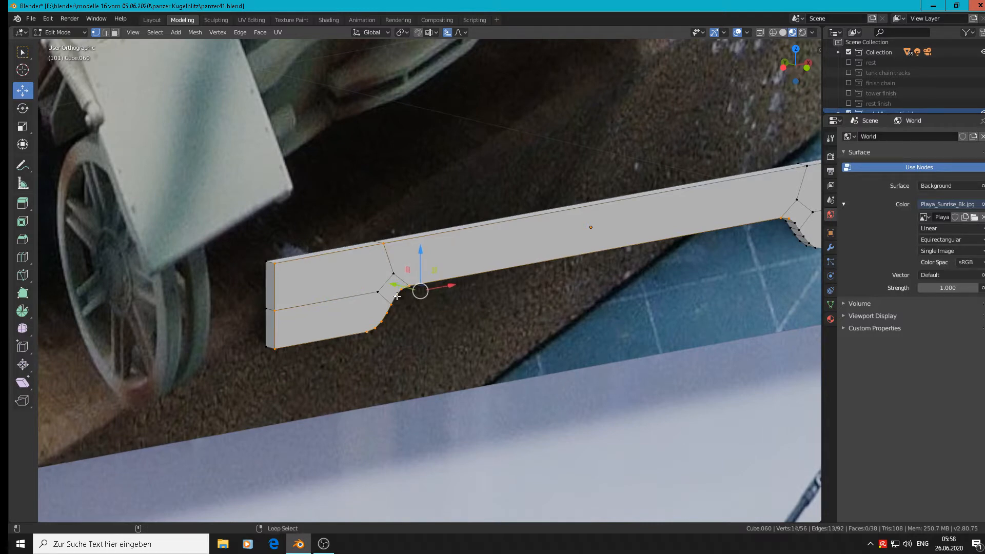
right_click(398, 297, "shift")
Add the right leg's front outline, curved corner and the remaining upper edge to the edge selection.
middle_click_drag(745, 300, 448, 284, "shift")
scroll(448, 284, "up", 2)
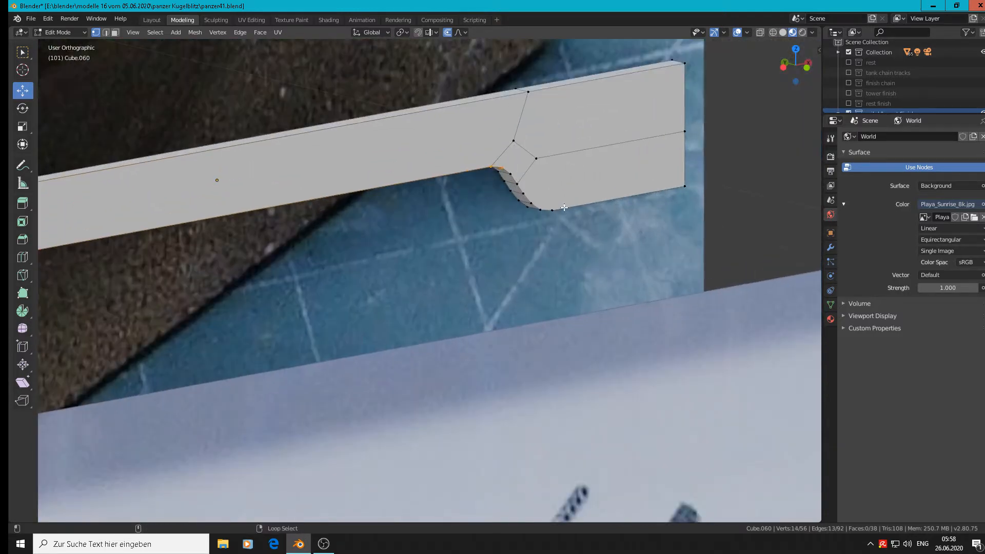
right_click(554, 205, "alt+shift")
right_click(511, 172, "shift")
right_click(610, 79, "alt+shift")
scroll(551, 123, "down", 3)
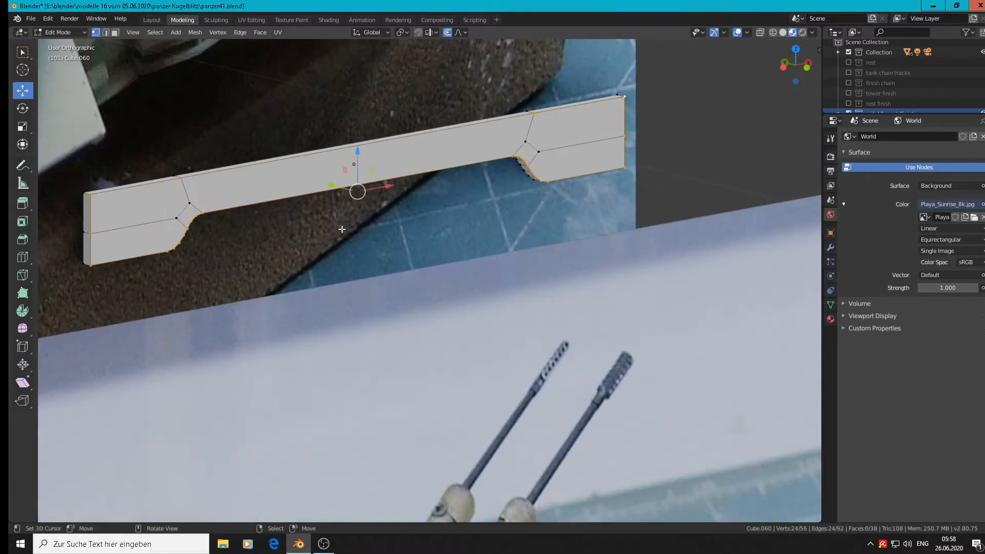
scroll(302, 258, "up", 1)
Bevel the selected outline edges with a width of 0.0021 m and one segment, and return to object mode.
key("ctrl+b")
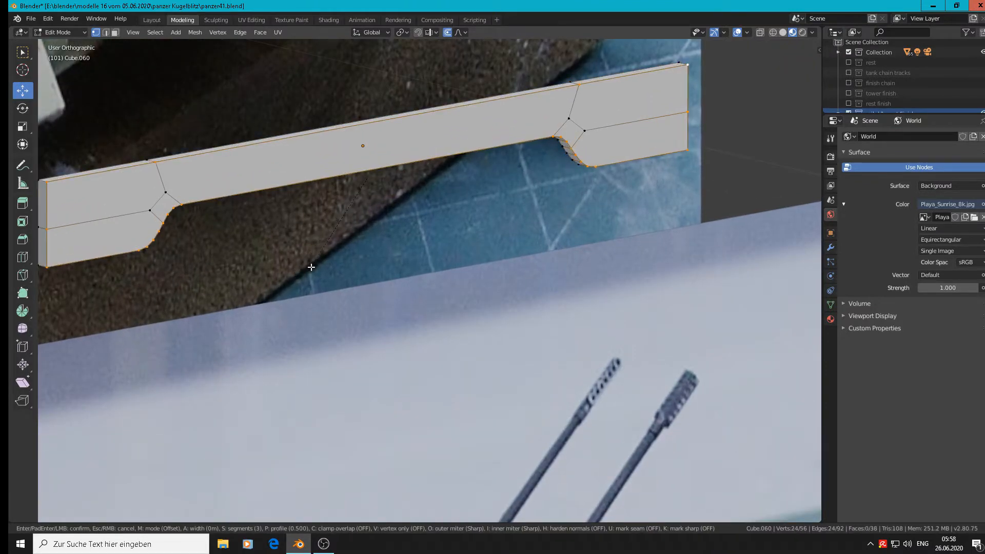
scroll(306, 268, "down", 2)
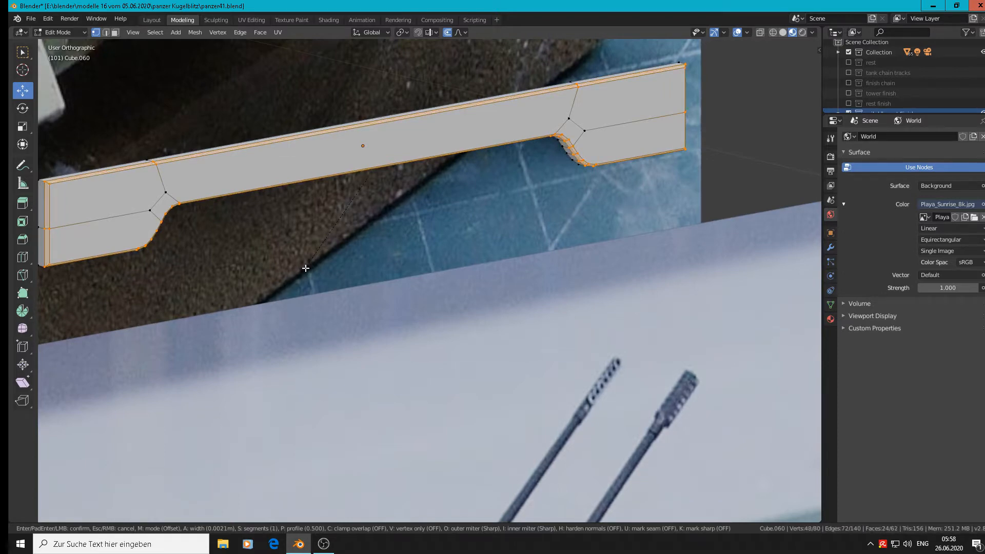
left_click(306, 268)
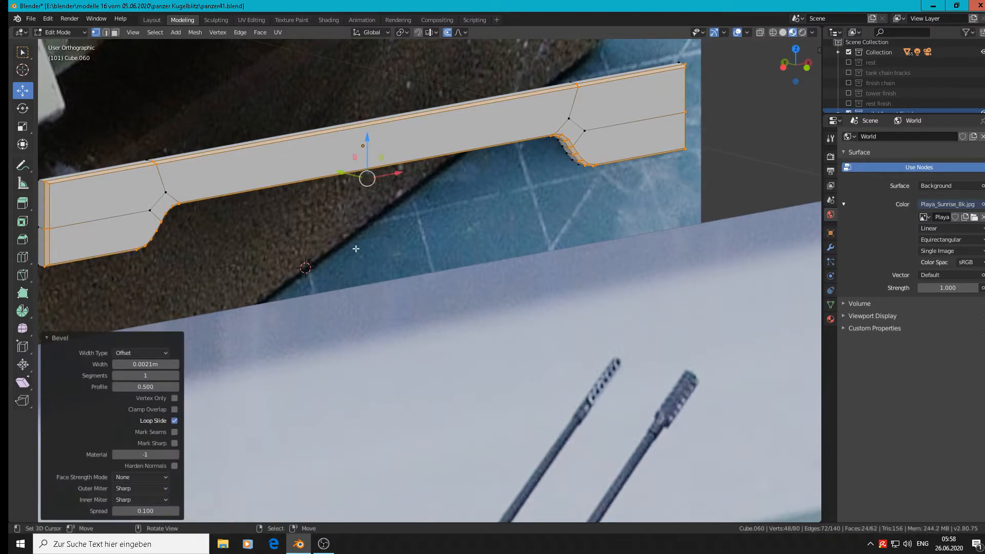
middle_click_drag(356, 249, 393, 290)
scroll(362, 122, "down", 3)
scroll(362, 123, "up", 1)
scroll(380, 281, "down", 3)
key("Tab")
scroll(381, 281, "down", 3)
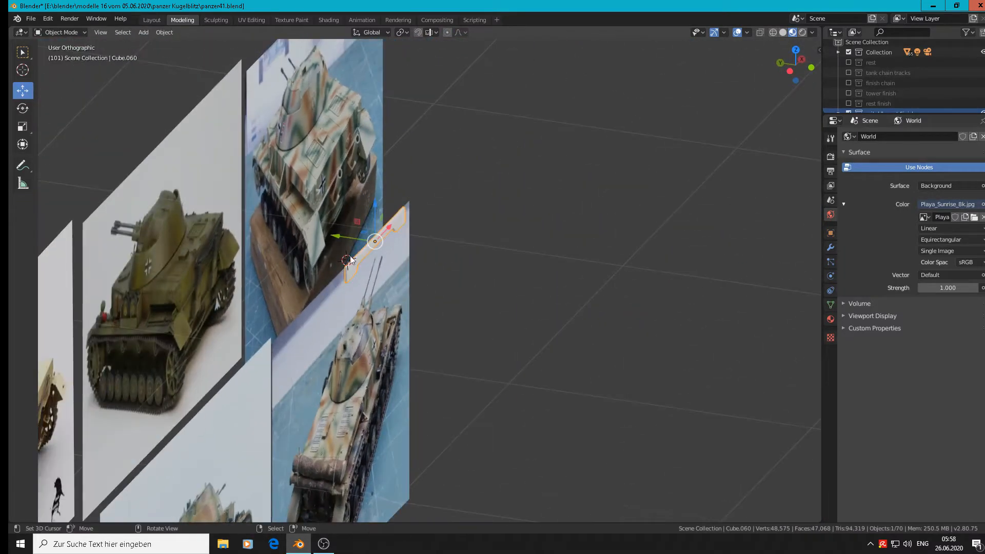
scroll(350, 260, "up", 1)
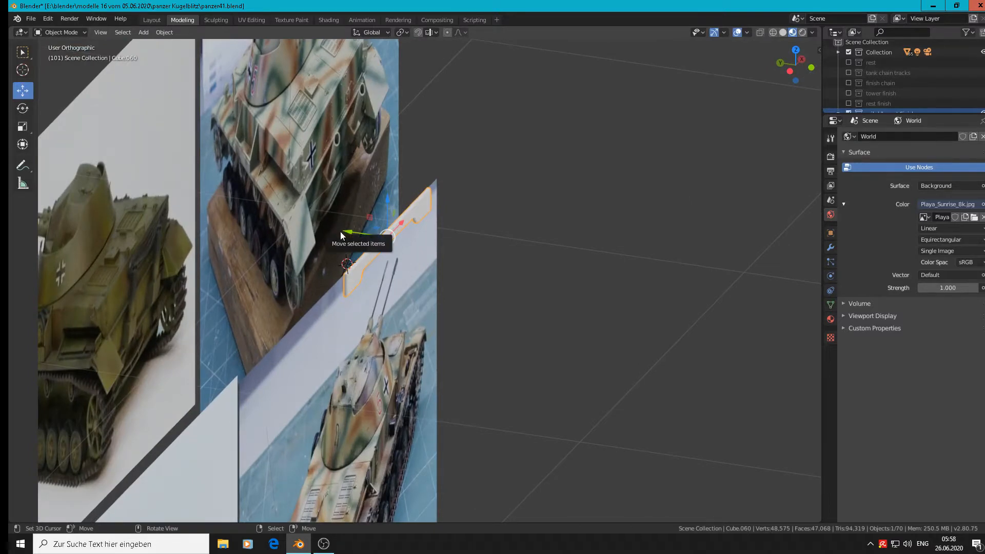
scroll(355, 246, "up", 4)
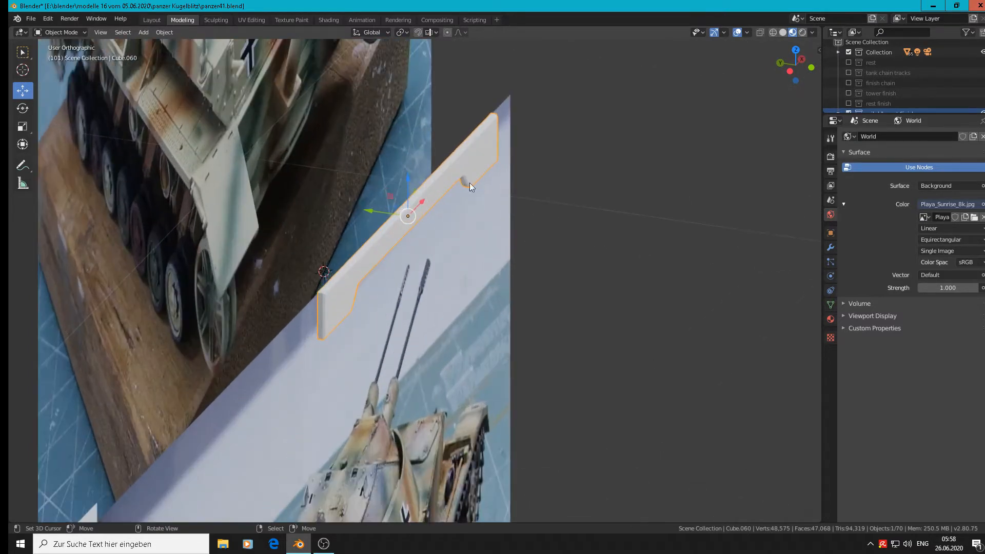
In front view, move the plate away from the reference photo to the other finished parts and scale it up to about 2.87.
key("KP_1")
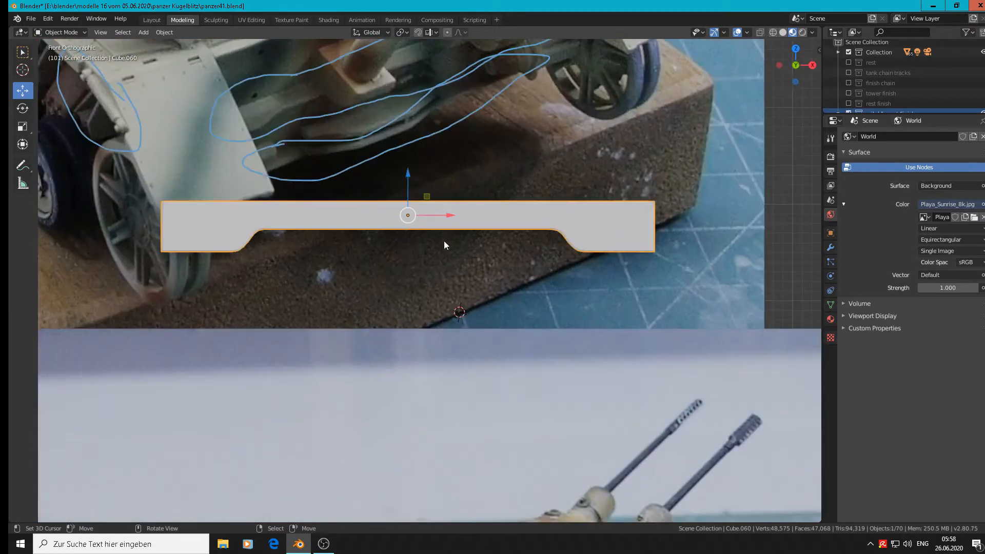
scroll(443, 243, "down", 8)
scroll(664, 225, "down", 5)
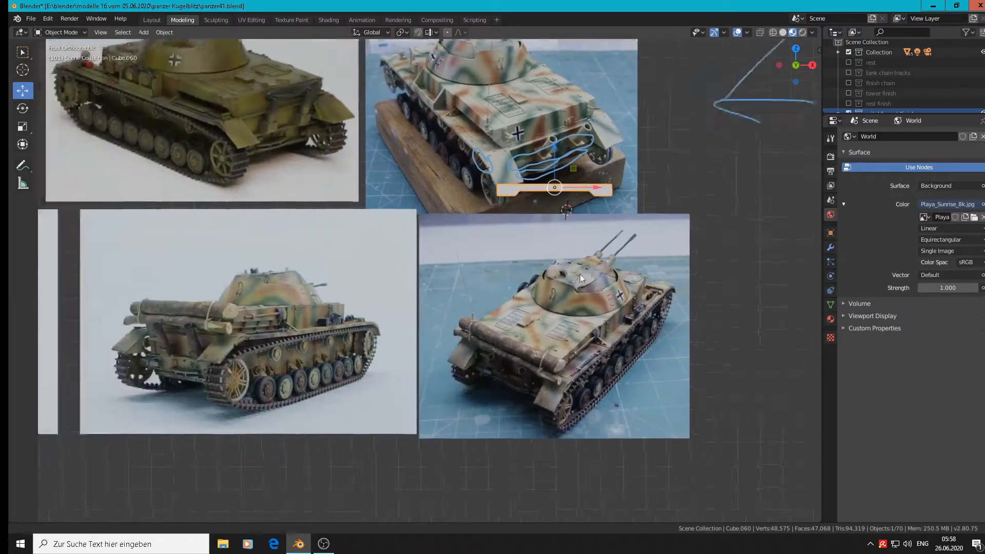
key("g")
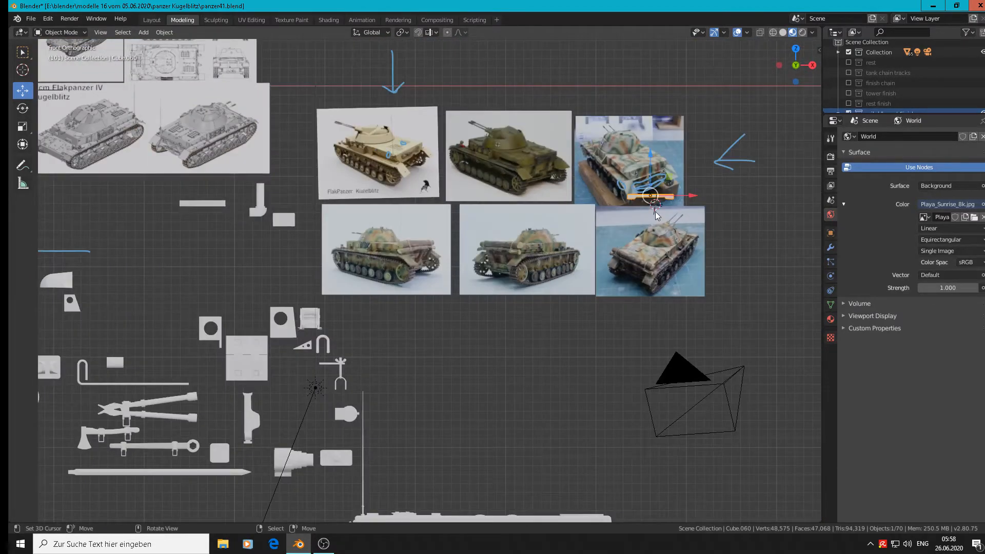
left_click(181, 318)
key("s")
left_click(306, 325)
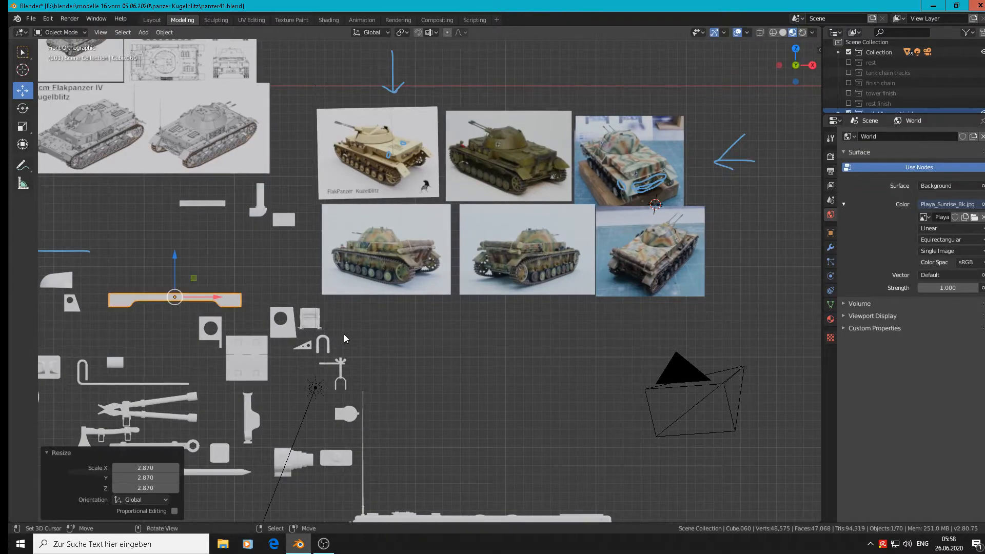
Erase the annotation outlines around the rear plate and lower bar on the camouflaged tank's photo, and switch back to the Move tool.
scroll(672, 139, "up", 8)
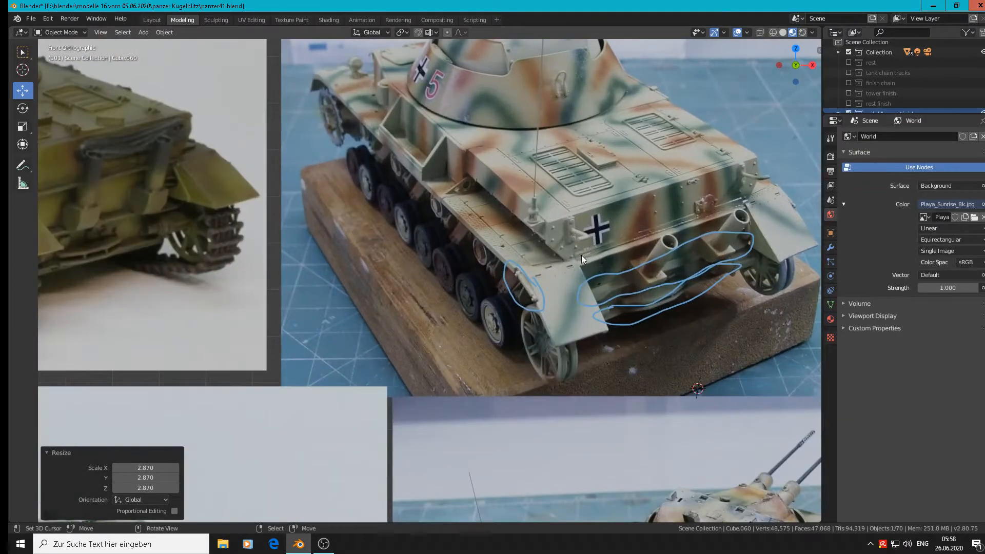
middle_click_drag(581, 254, 337, 209, "shift")
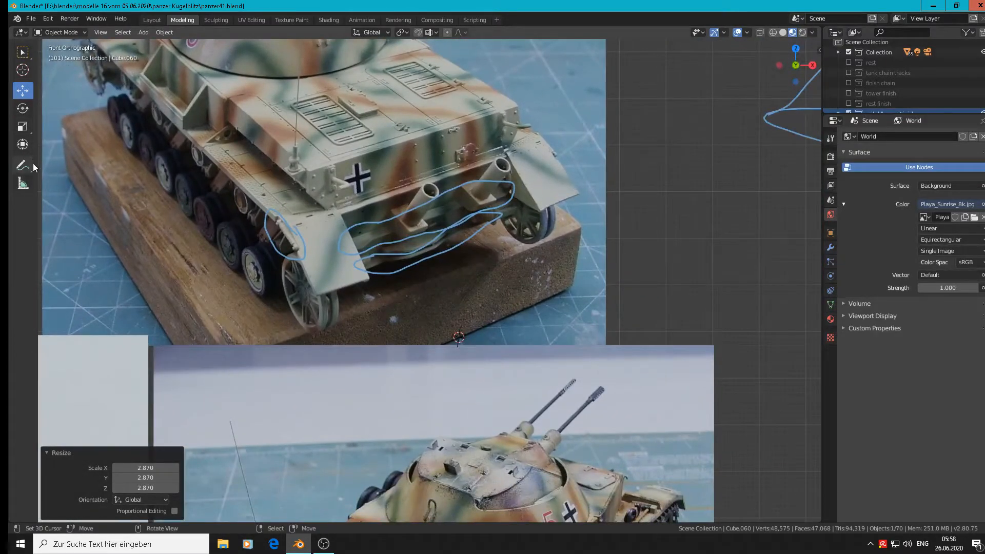
left_click(32, 165)
left_click(27, 168)
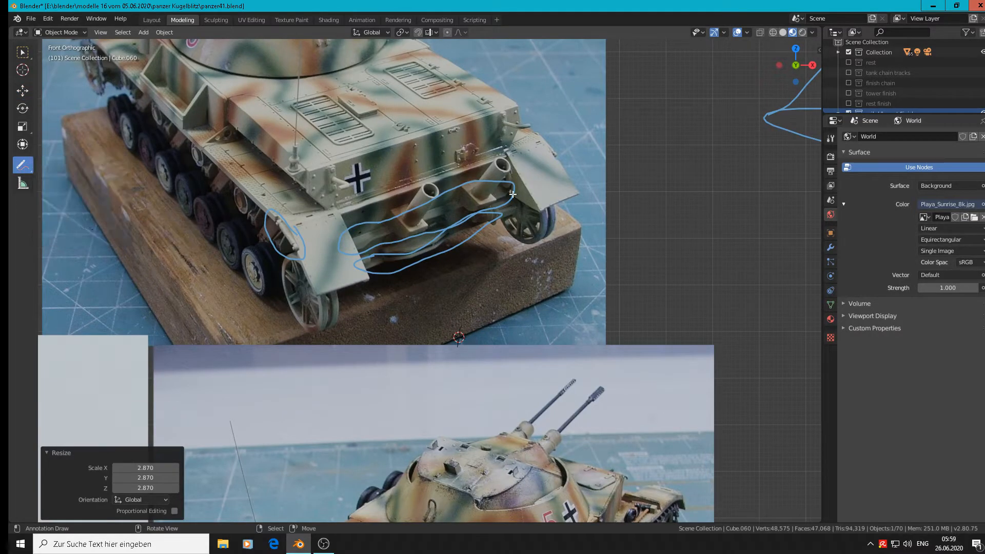
mouse_move(513, 194)
left_mouse_down("ctrl")
mouse_move(487, 187)
mouse_move(411, 205)
mouse_move(352, 236)
mouse_move(373, 268)
mouse_move(487, 212)
mouse_move(411, 257)
mouse_move(376, 245)
mouse_move(394, 265)
left_mouse_up("ctrl")
right_click(447, 229)
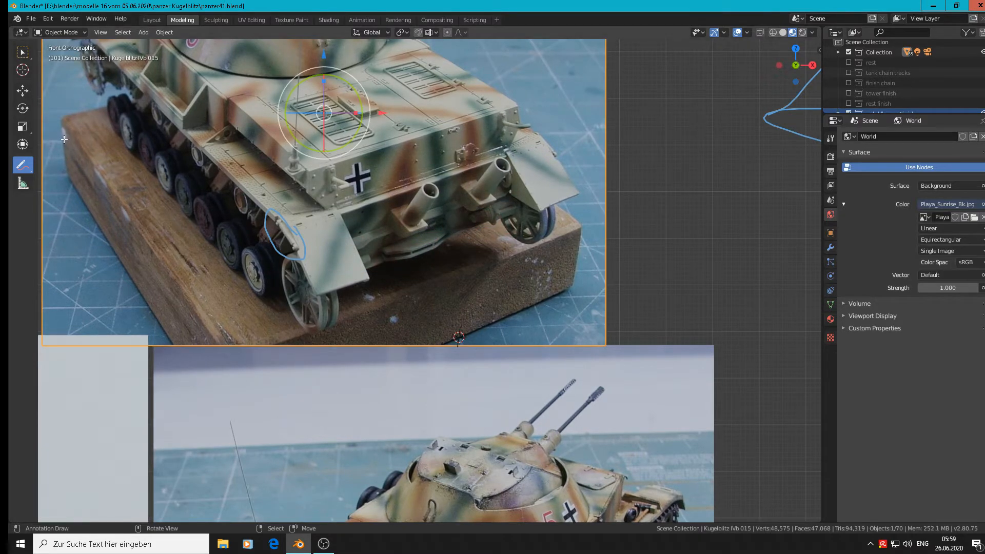
left_click(22, 90)
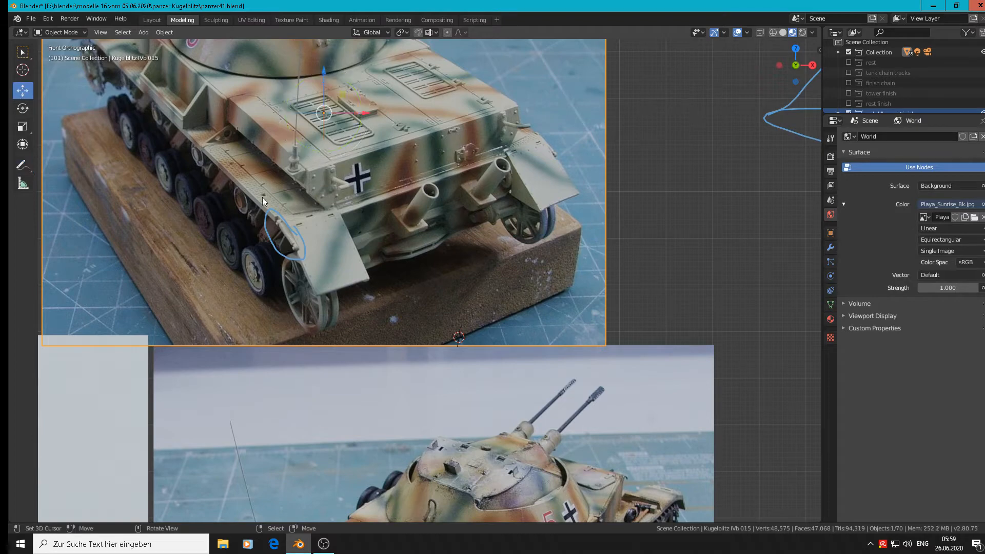
Add a cylinder with 24 vertices beside the circled rod on the rear fender in the reference photo.
scroll(309, 225, "up", 6)
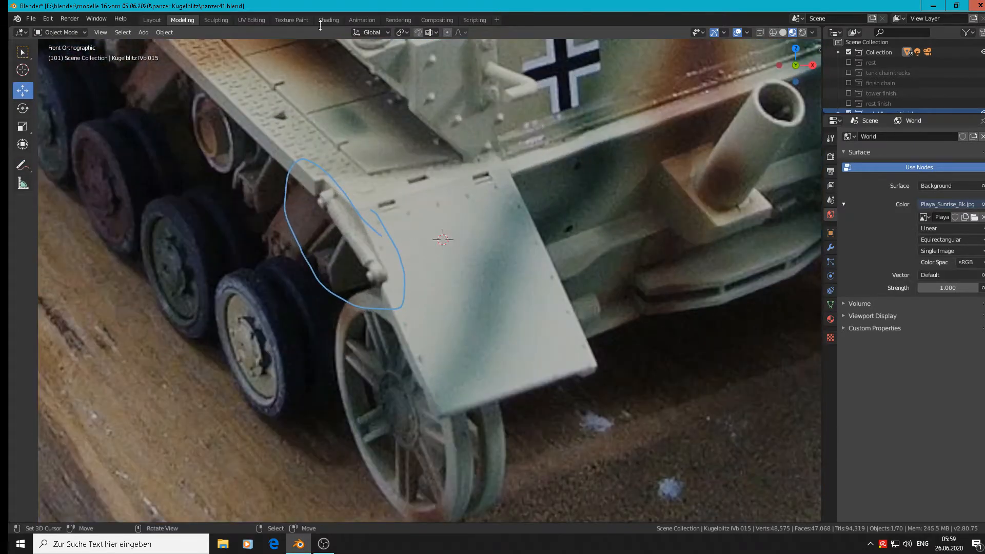
left_click(146, 34)
mouse_move(153, 42)
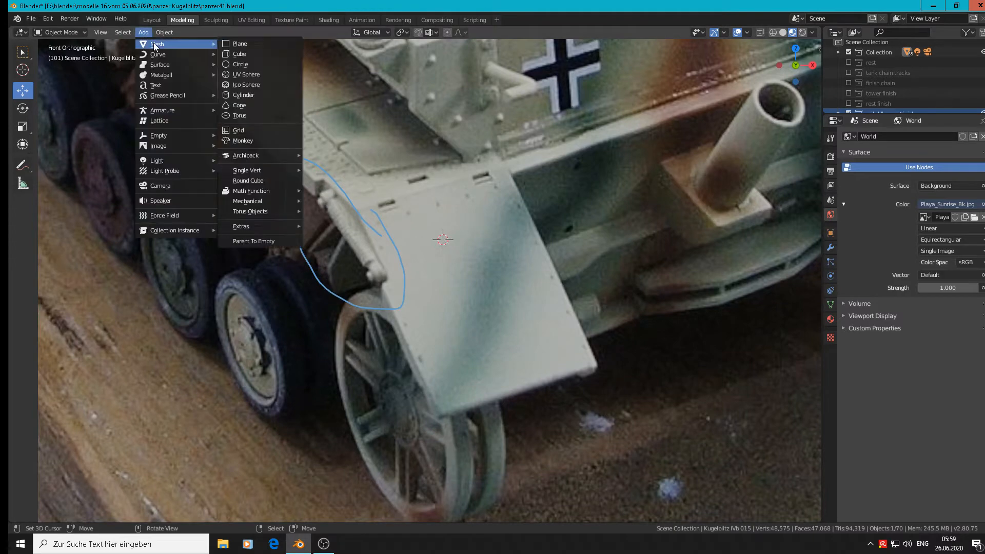
left_click(251, 97)
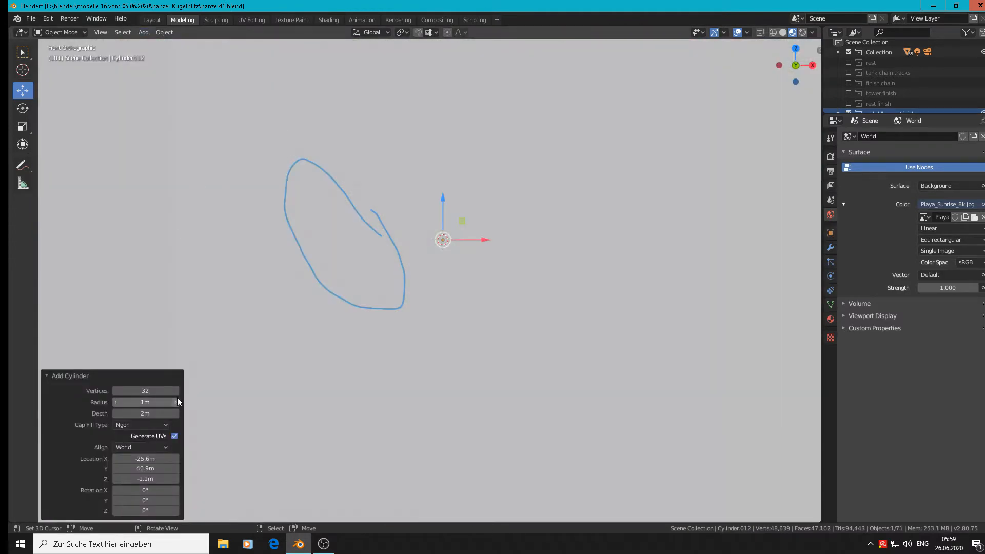
left_click(164, 389)
type("24")
key("Return")
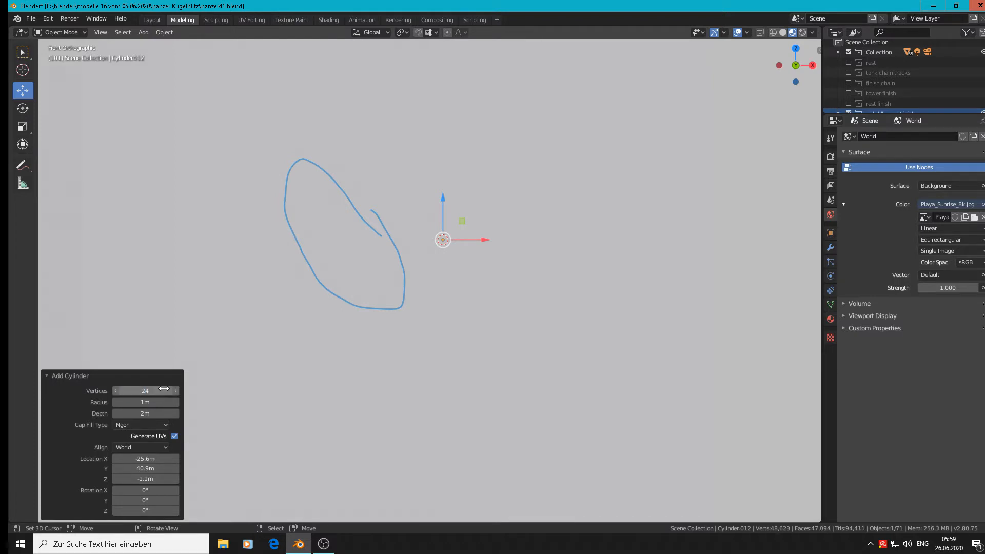
Scale the cylinder down to about 0.111 and again to about 0.049, and rotate it 90° about the X axis.
key("s")
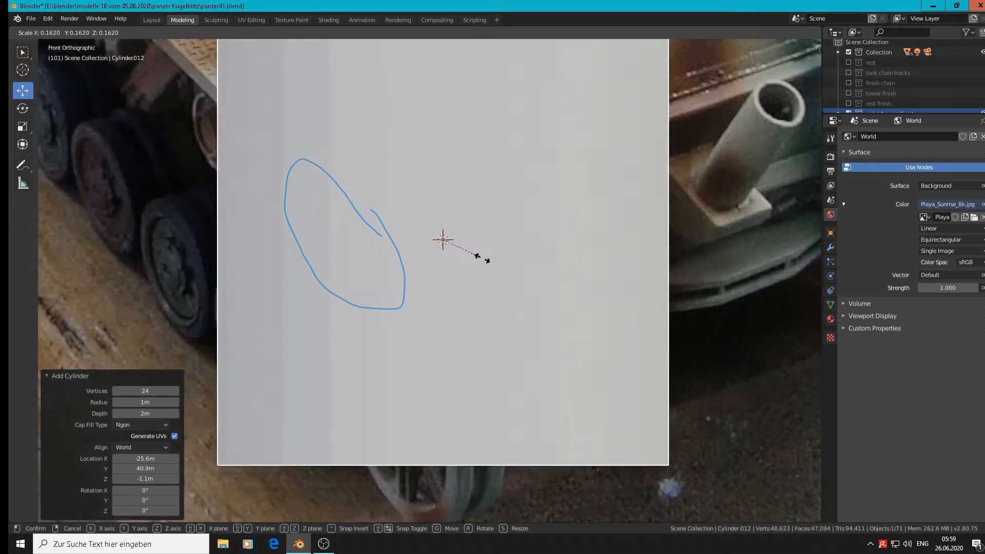
left_click(467, 256)
key("s")
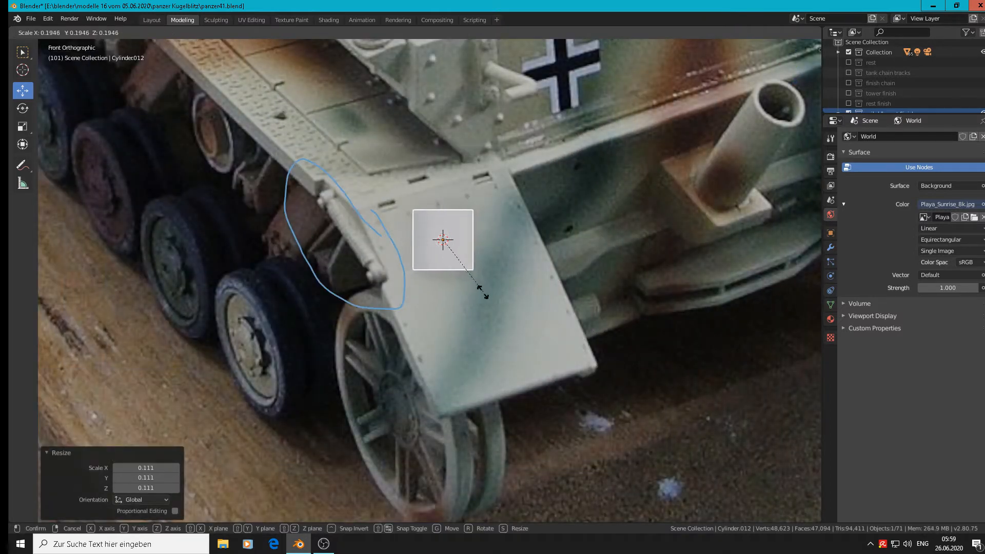
left_click(448, 260)
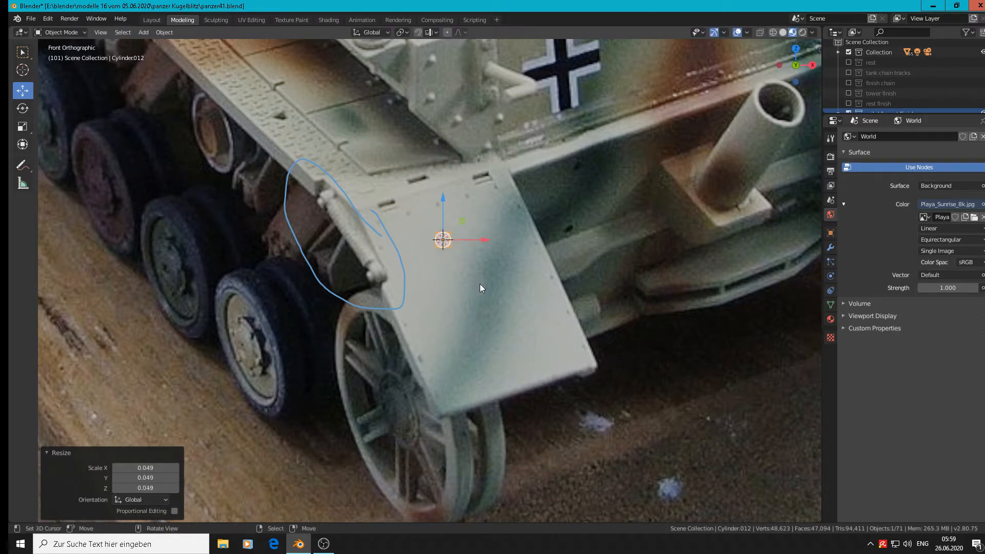
type("rx90")
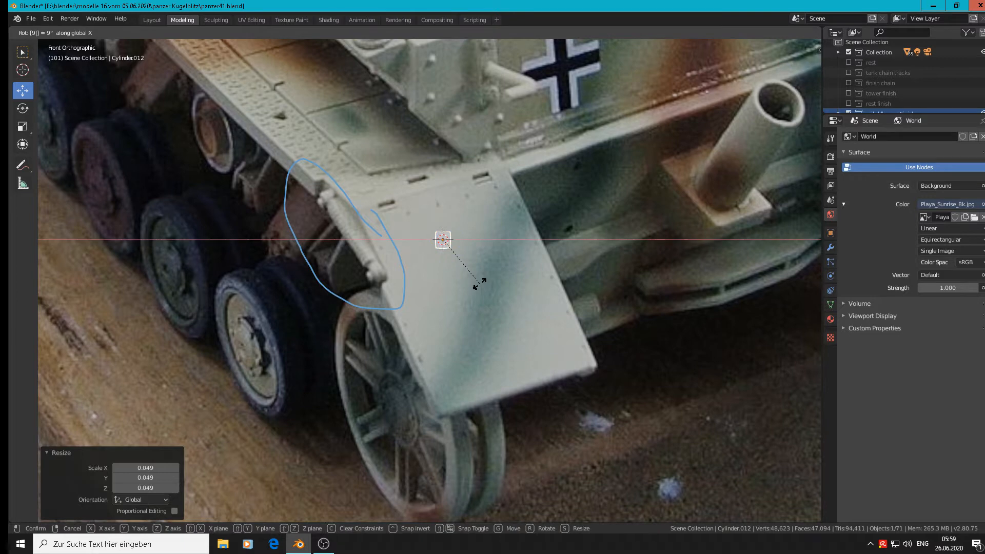
key("Return")
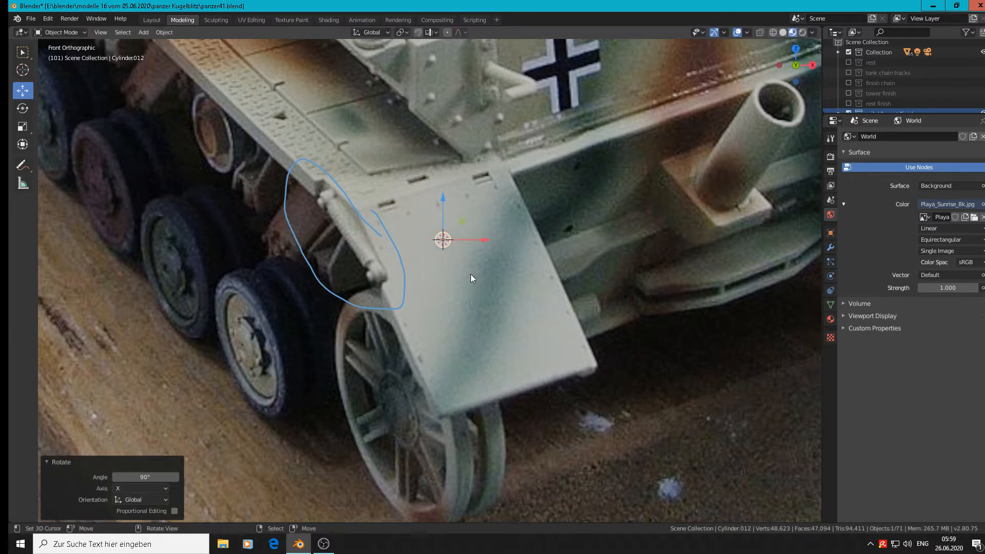
Duplicate the round cylinder and move the copy about 0.0118 m along X beside the original.
scroll(462, 230, "up", 2)
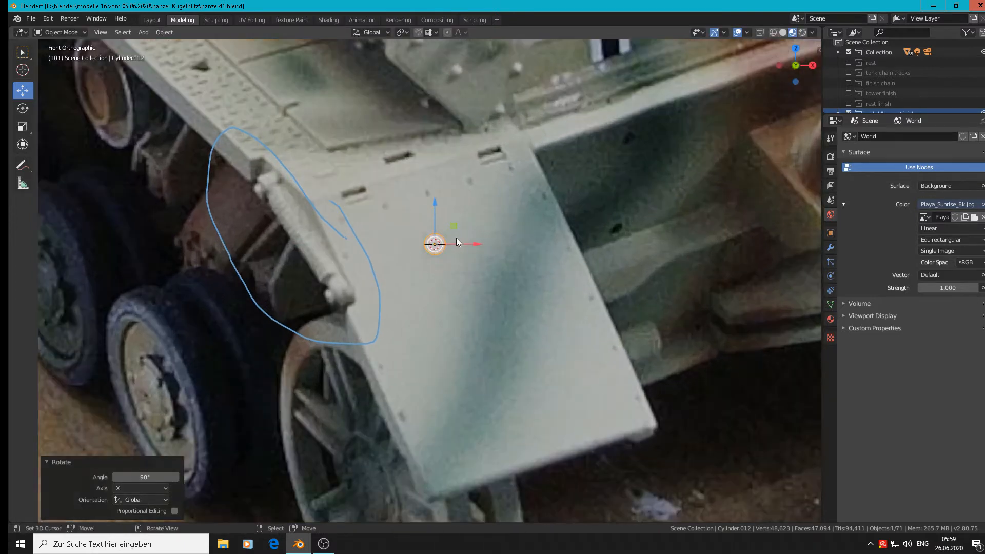
key("shift+d")
right_click(450, 256)
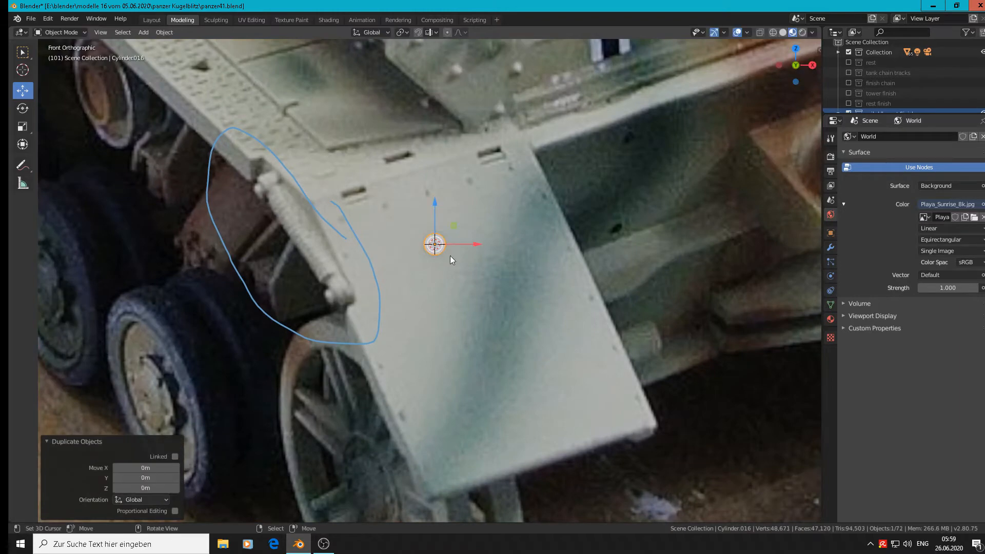
left_click_drag(473, 243, 509, 265)
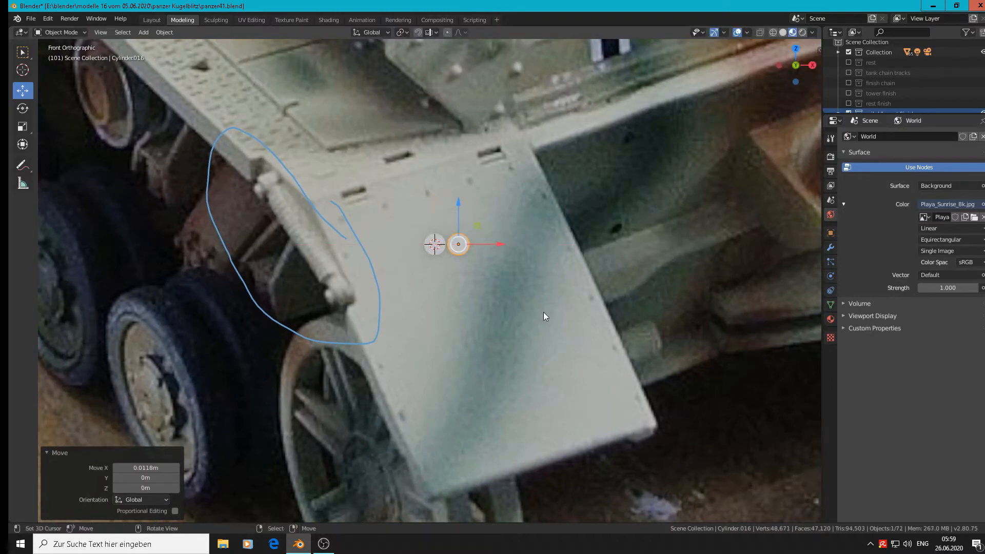
Rotate the copied cylinder 90° about the Y axis.
type("r180")
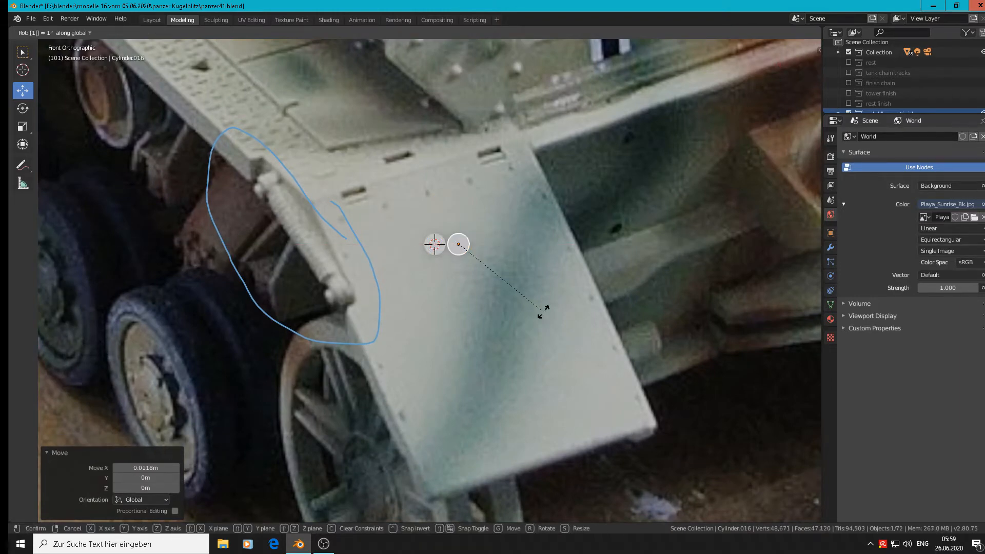
key("Return")
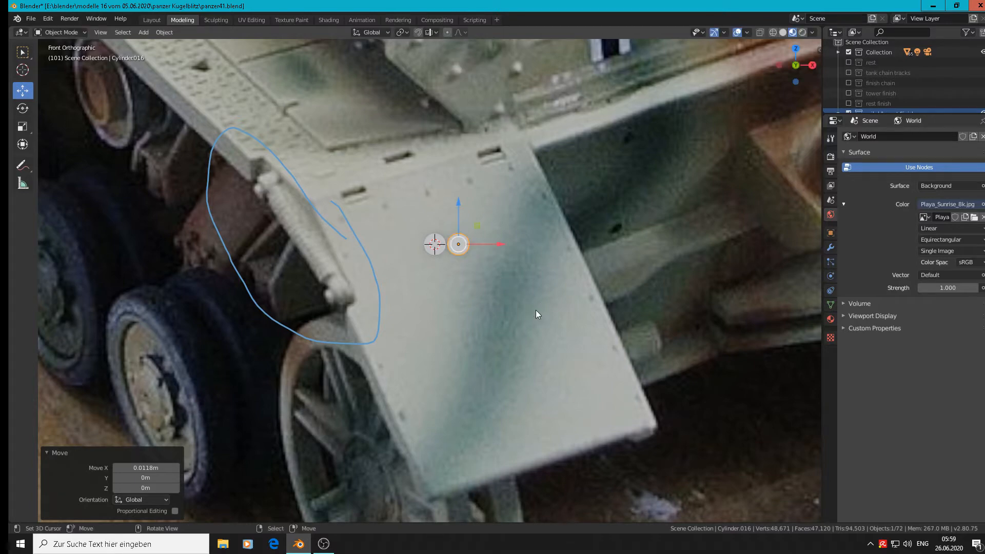
type("ry")
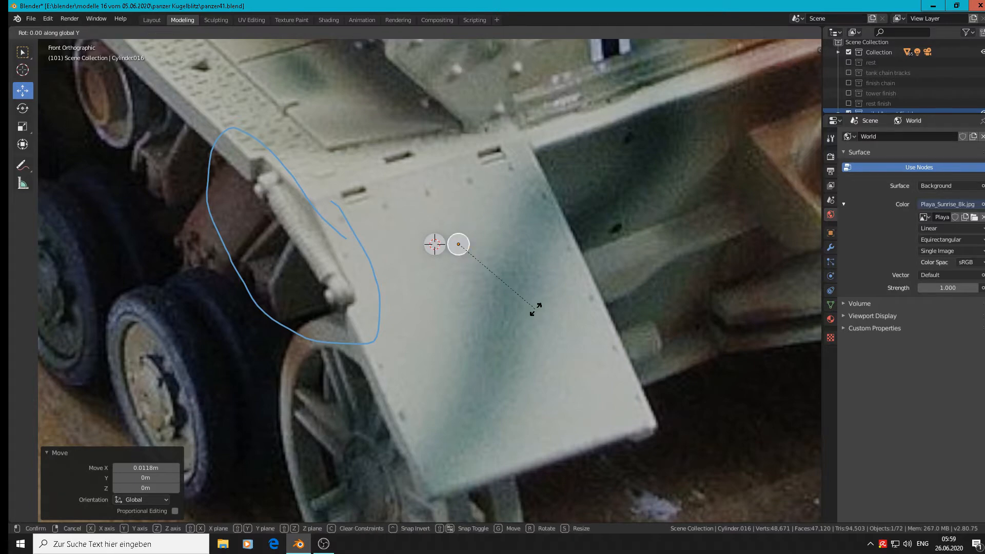
type("90")
key("Return")
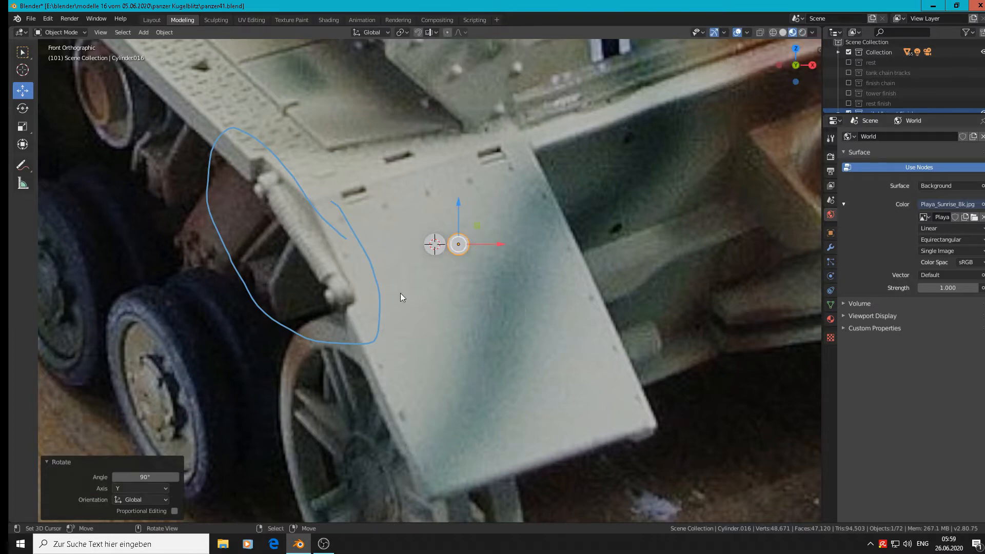
Switch the system keyboard input language from English to German.
left_click(922, 543)
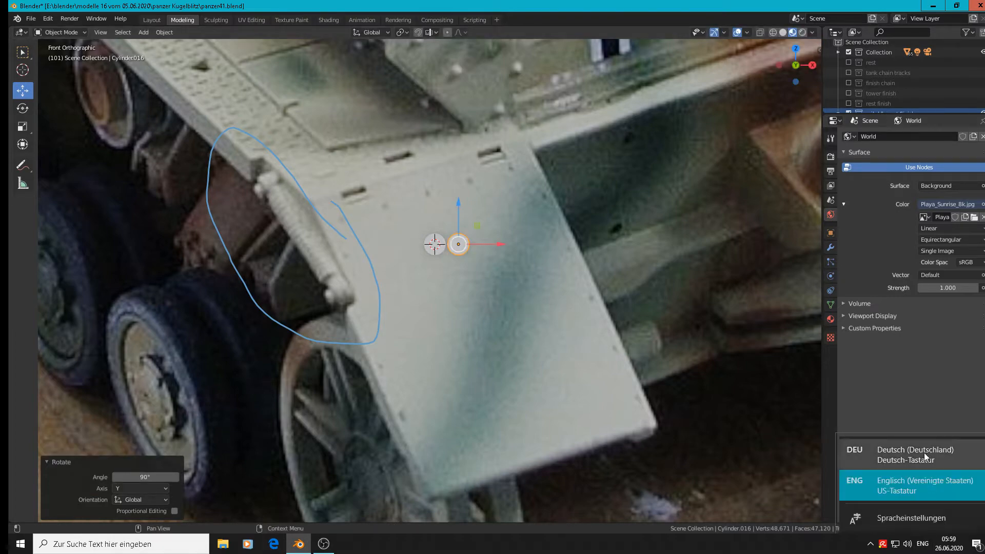
left_click(924, 452)
key("r")
key("z")
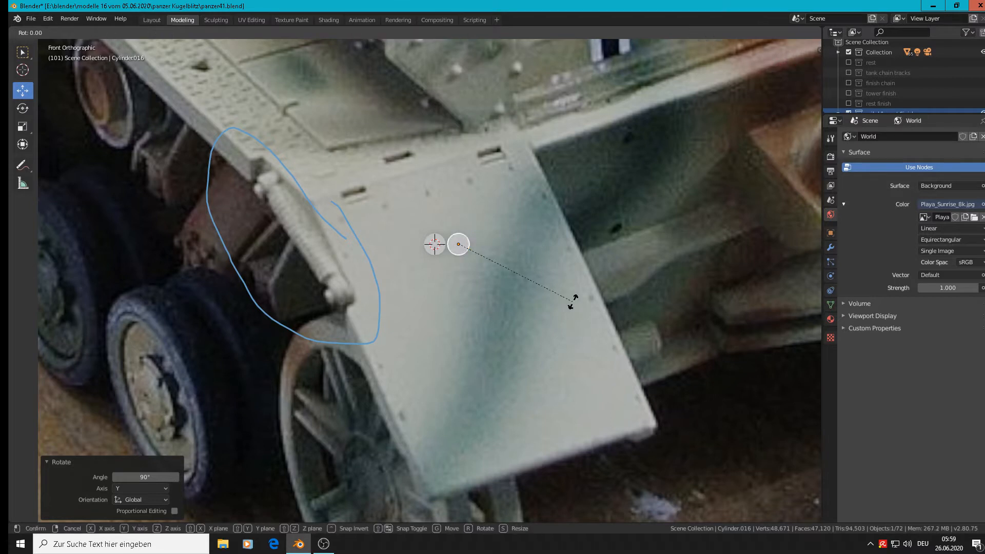
key("1")
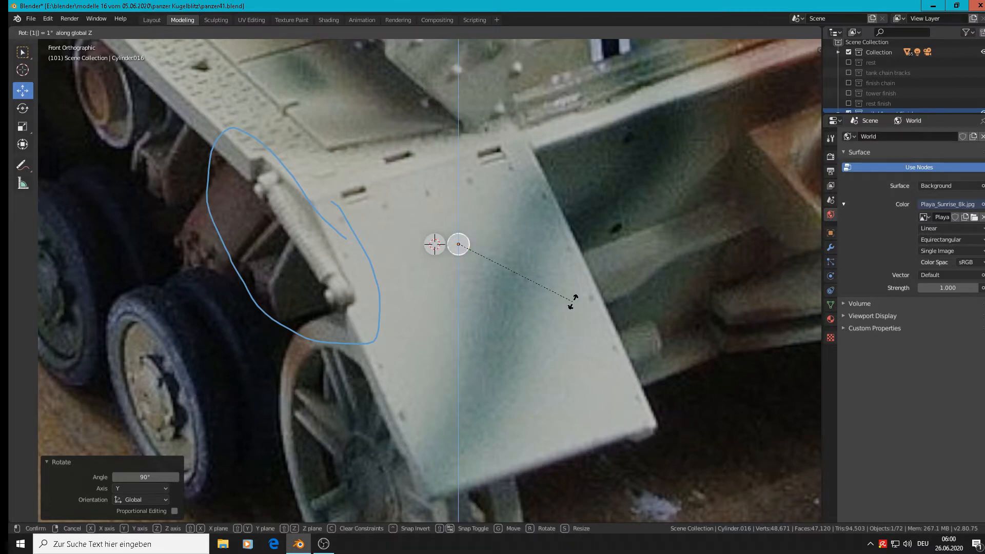
type("90")
key("Escape")
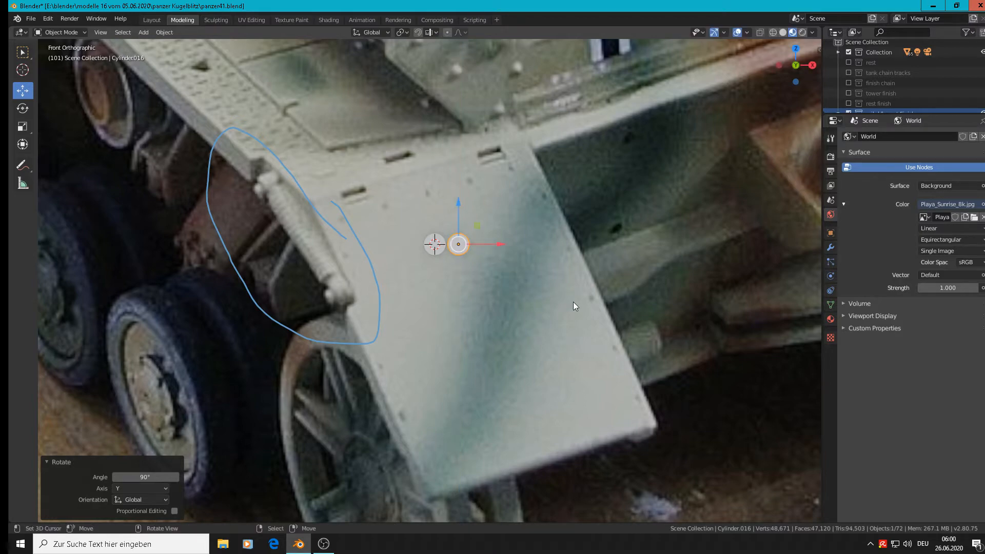
Rotate the copied cylinder 90° about the Z axis so it lies sideways beside the original.
type("rz90")
key("Return")
Place the 3D cursor on the original round cylinder and add a new cylinder with 6 vertices there.
scroll(442, 246, "up", 1)
scroll(443, 252, "up", 1)
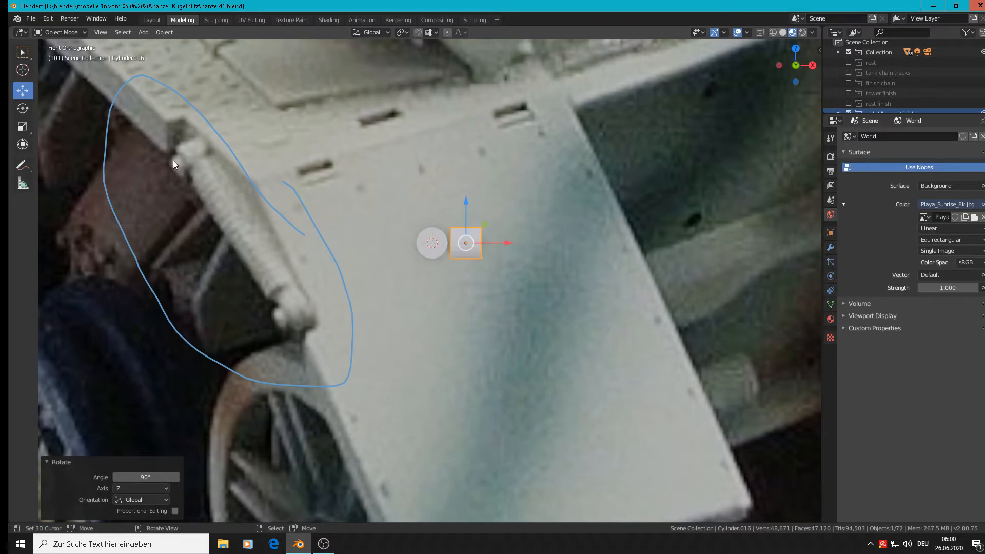
right_click(435, 243, "shift")
left_click(147, 31)
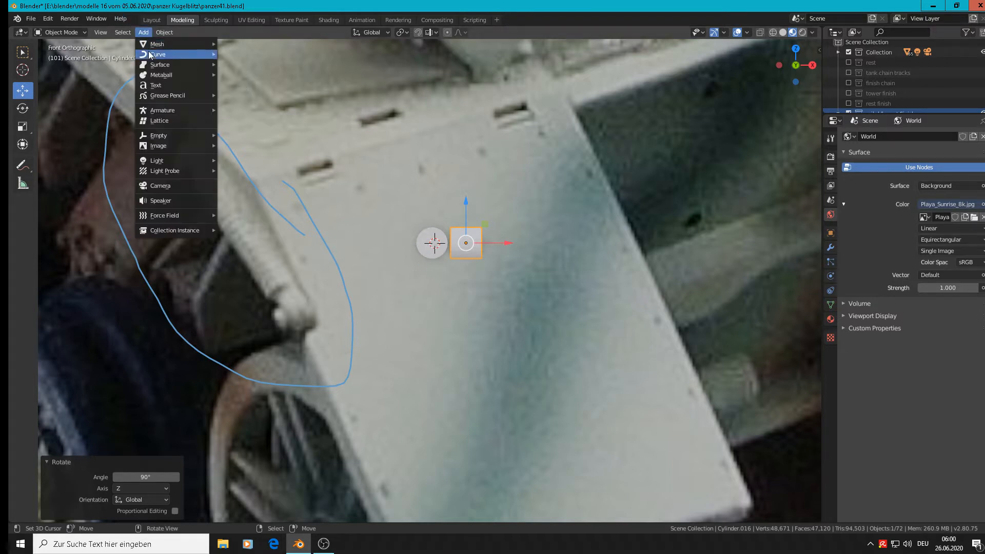
mouse_move(148, 43)
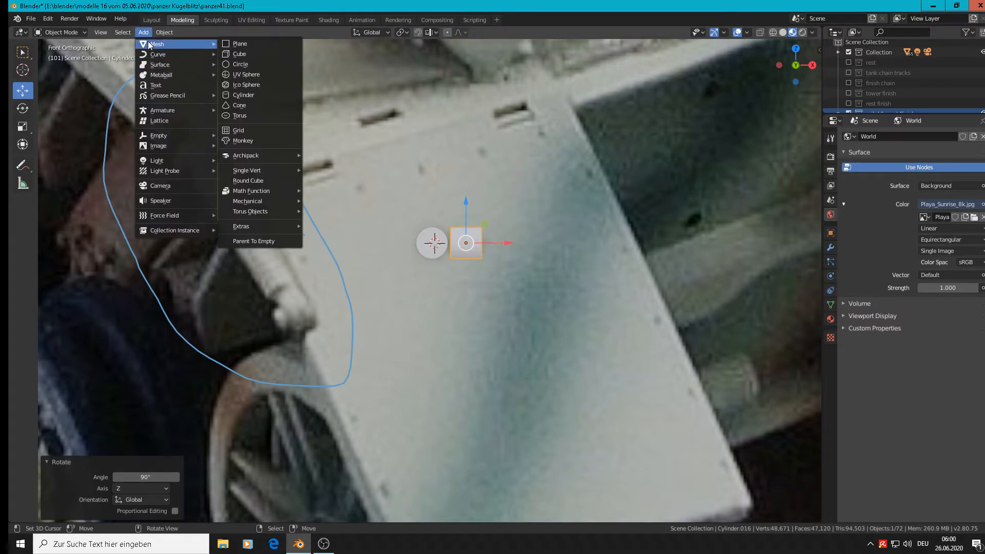
left_click(250, 94)
left_click(156, 390)
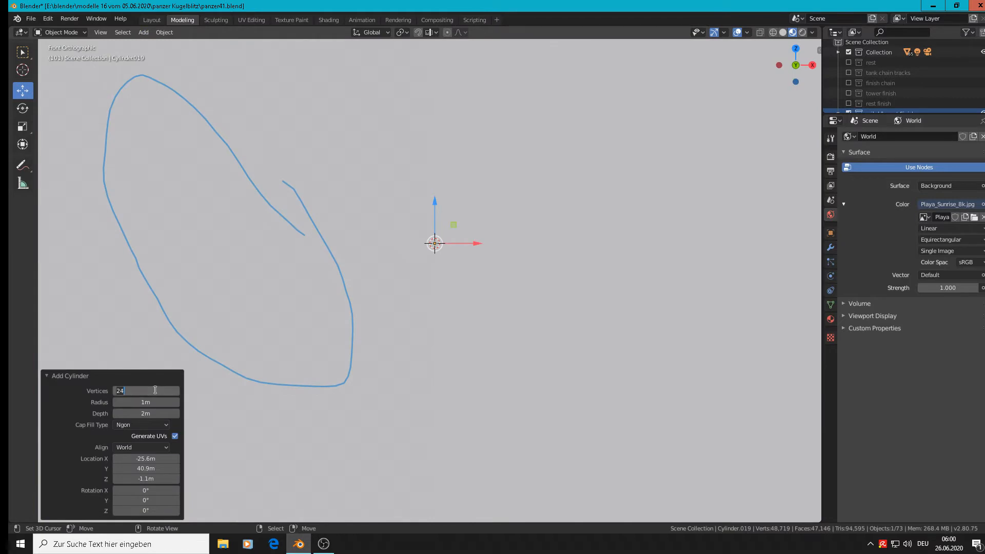
type("6")
key("Return")
Scale the six-sided cylinder down to 0.088 and again to about 0.028.
scroll(215, 369, "up", 1)
scroll(287, 365, "down", 5)
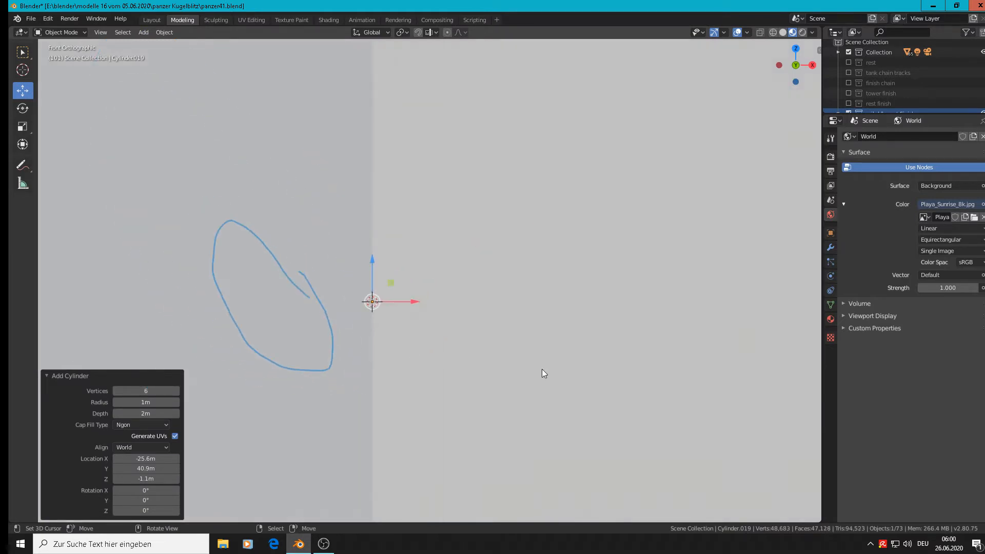
key("s")
left_click(379, 331)
key("s")
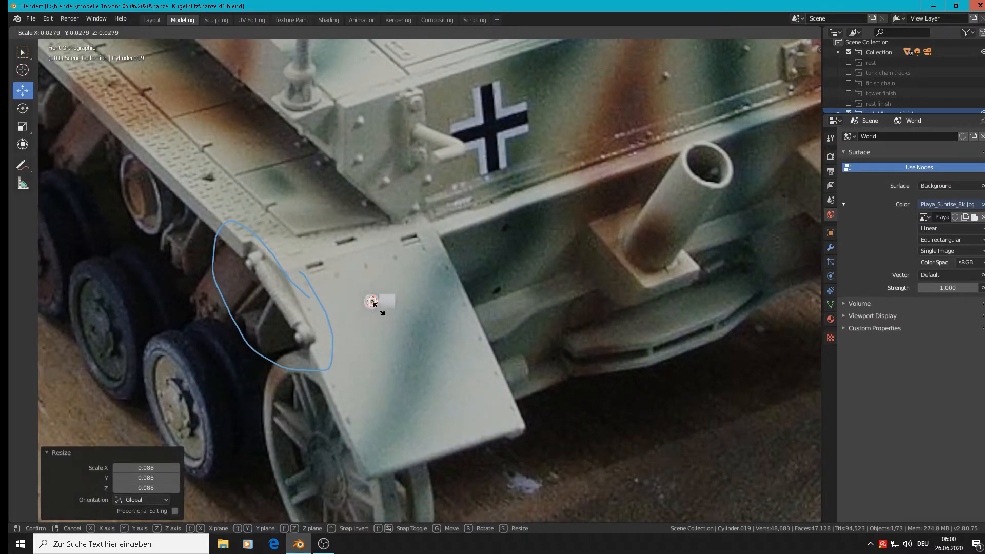
left_click(380, 311)
Move the six-sided cylinder onto the centre of the original round cylinder's face.
left_click_drag(386, 306, 389, 308)
scroll(379, 316, "up", 6)
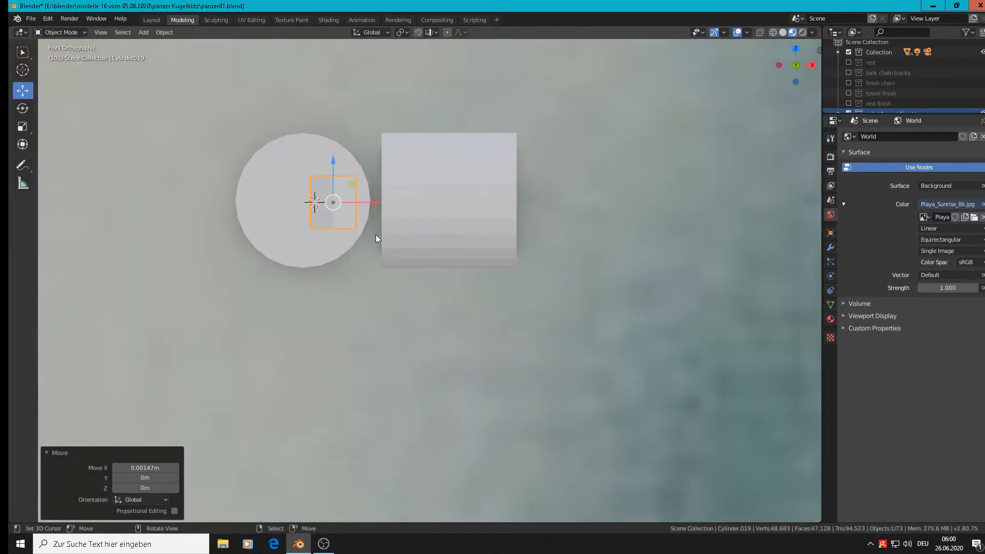
key("g")
left_click(328, 202)
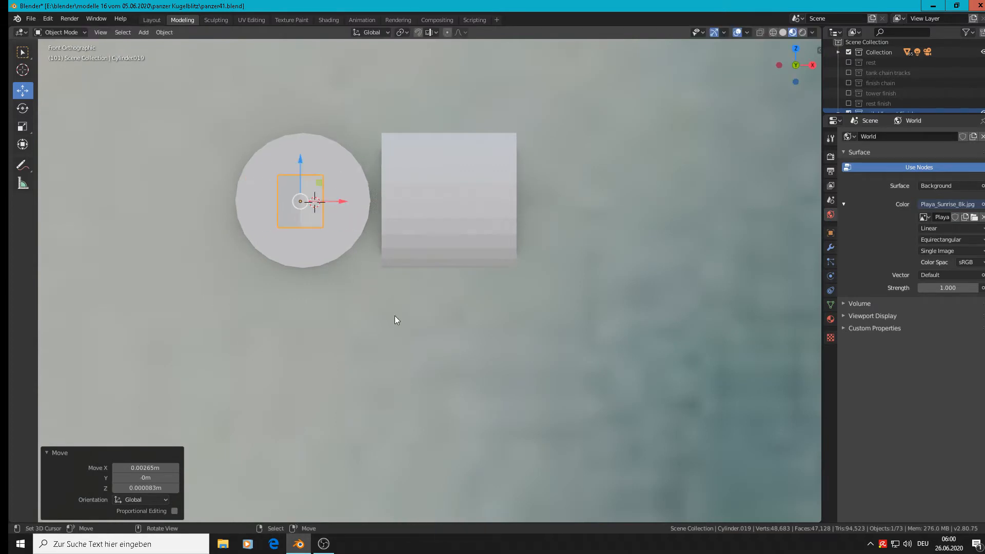
Scale the six-sided cylinder up by about 1.427 and rotate it 90° about the X axis.
key("s")
left_click(466, 332)
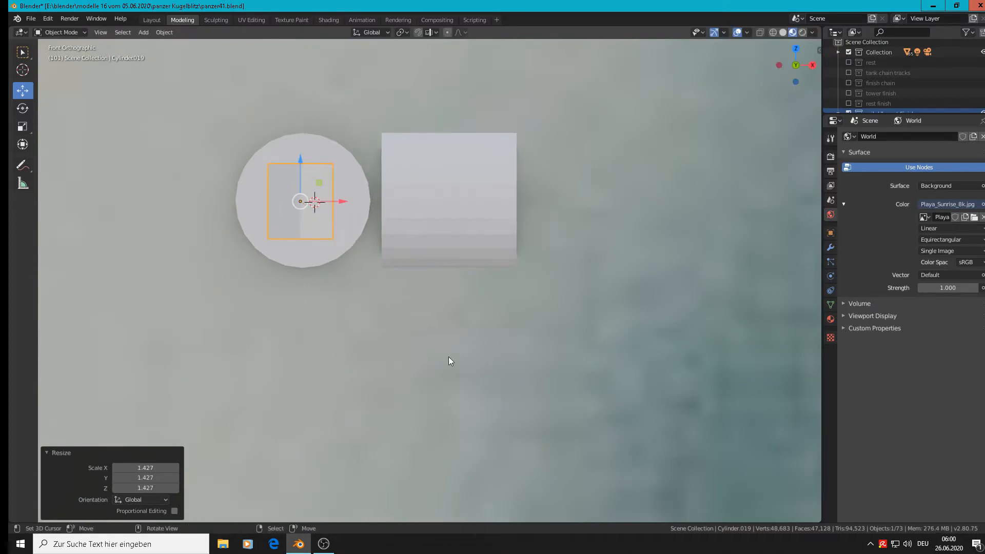
type("rx90")
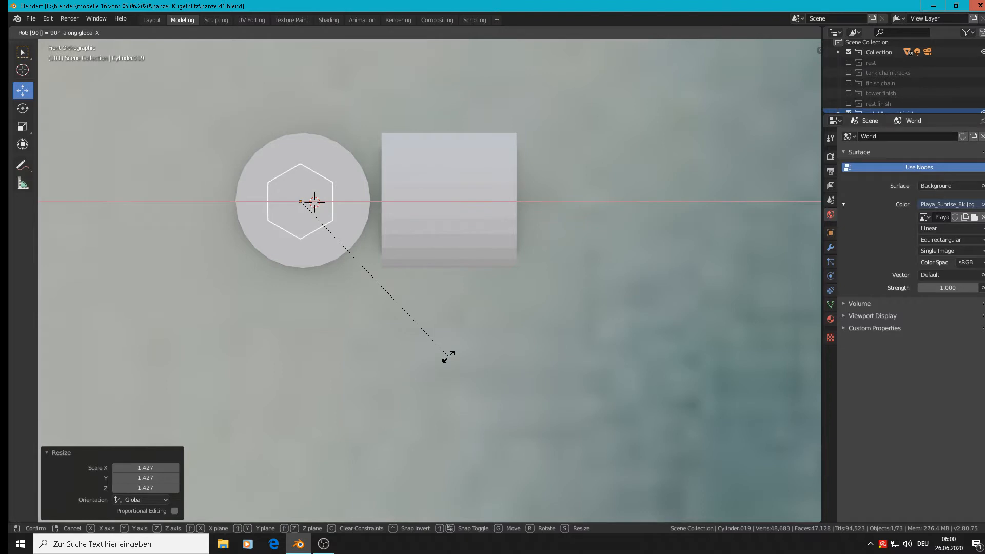
key("Return")
Enlarge the hexagonal bolt head by about 1.117 and re-centre it on the round cylinder's face.
scroll(394, 306, "up", 1)
scroll(394, 307, "down", 2)
key("s")
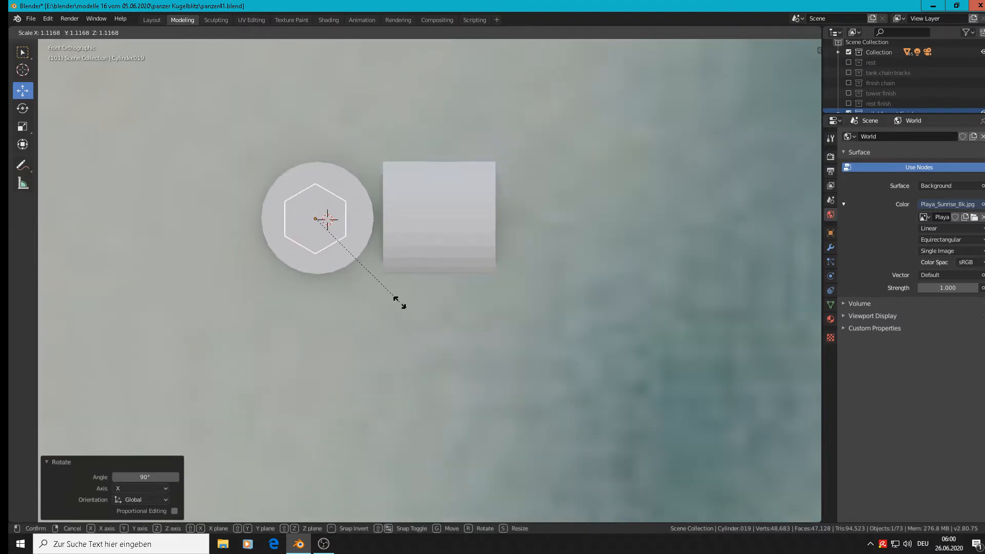
left_click(399, 304)
key("g")
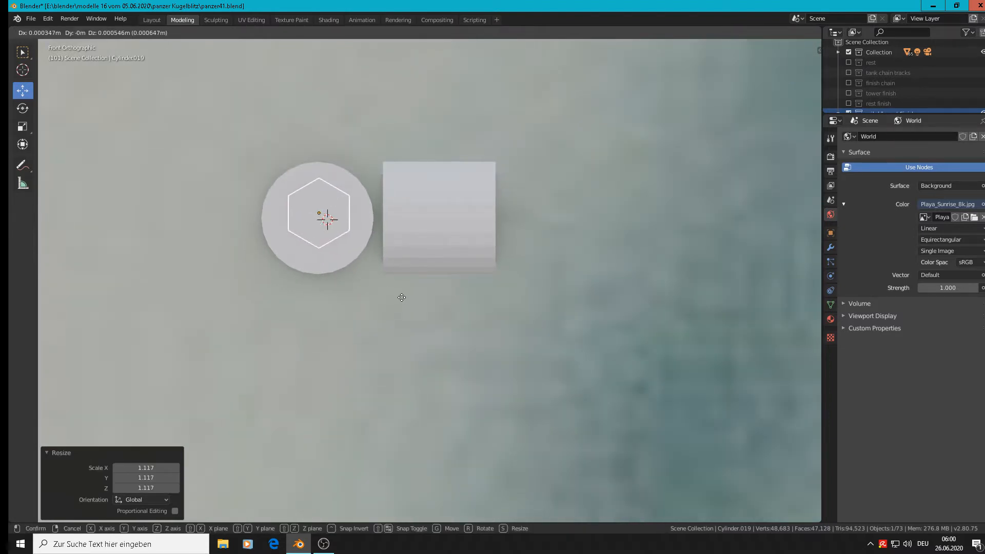
left_click(399, 302)
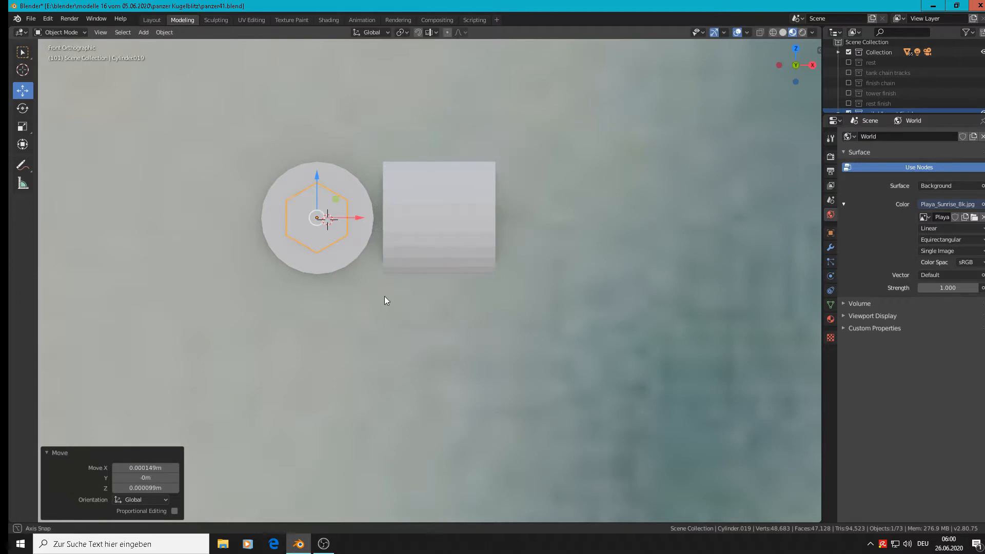
Flatten the hexagonal bolt head along the Y axis to about 0.34 of its depth.
middle_click_drag(384, 296, 258, 191)
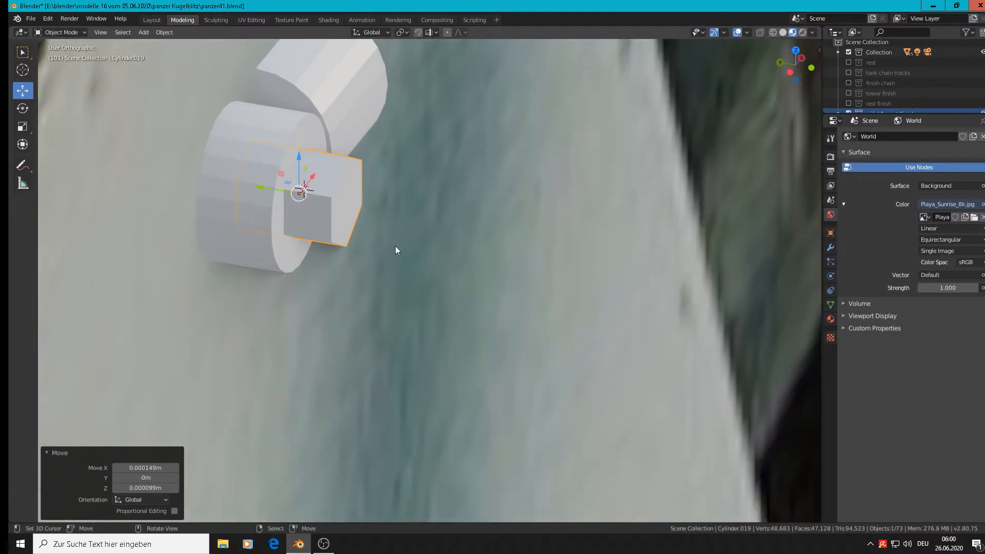
key("s")
key("y")
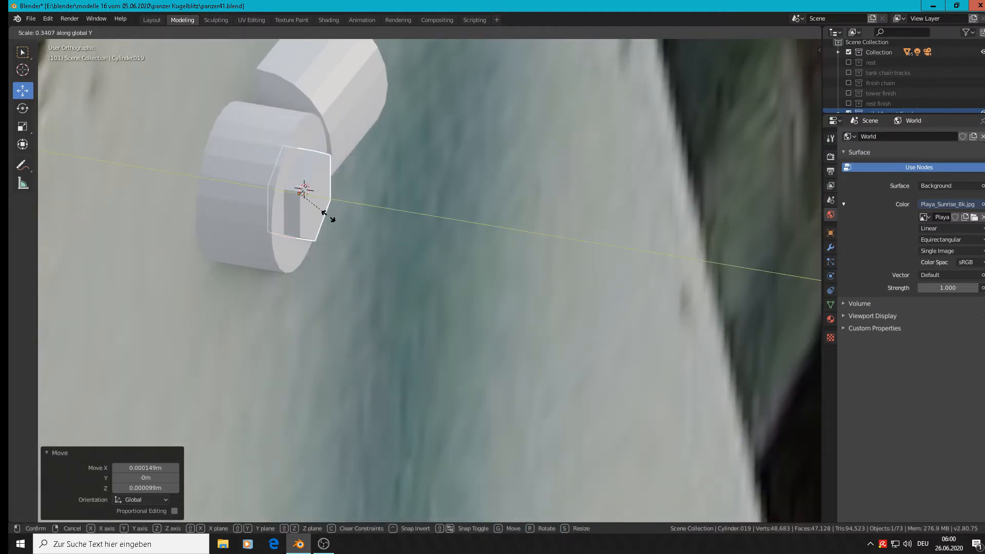
left_click(324, 212)
Scale the round cylinder behind the bolt head to about 0.453 along Y and move it about -0.00241 m along Y.
left_click(229, 158)
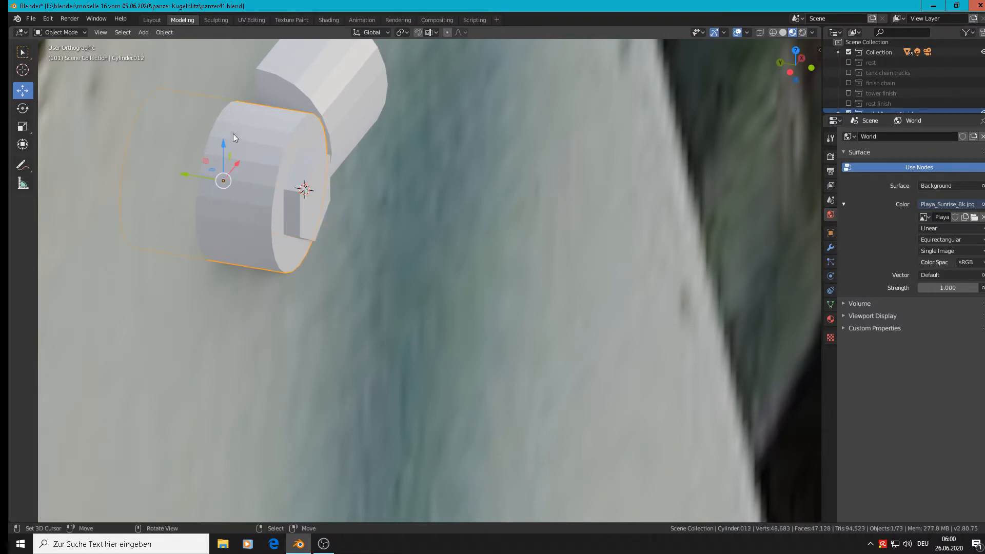
key("s")
key("y")
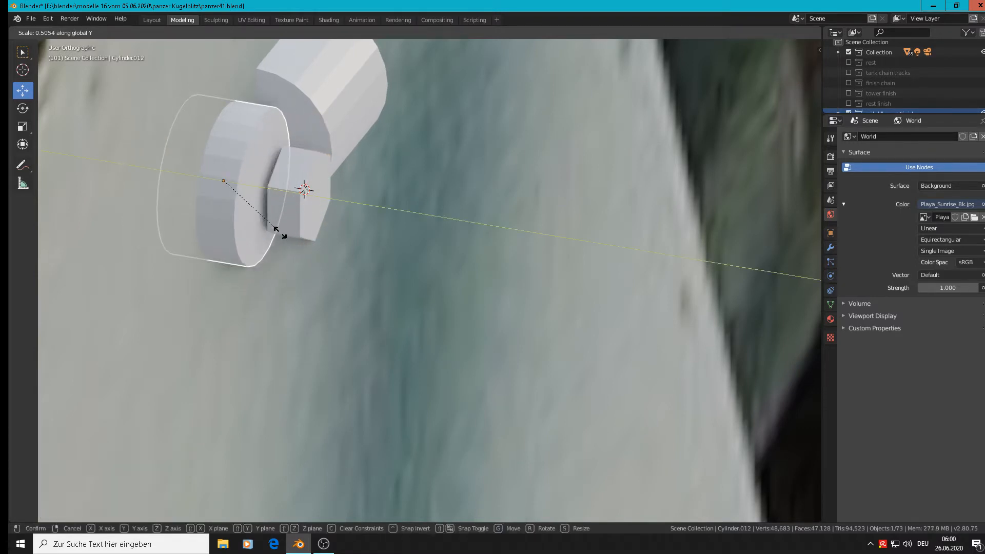
left_click(272, 230)
key("g")
key("y")
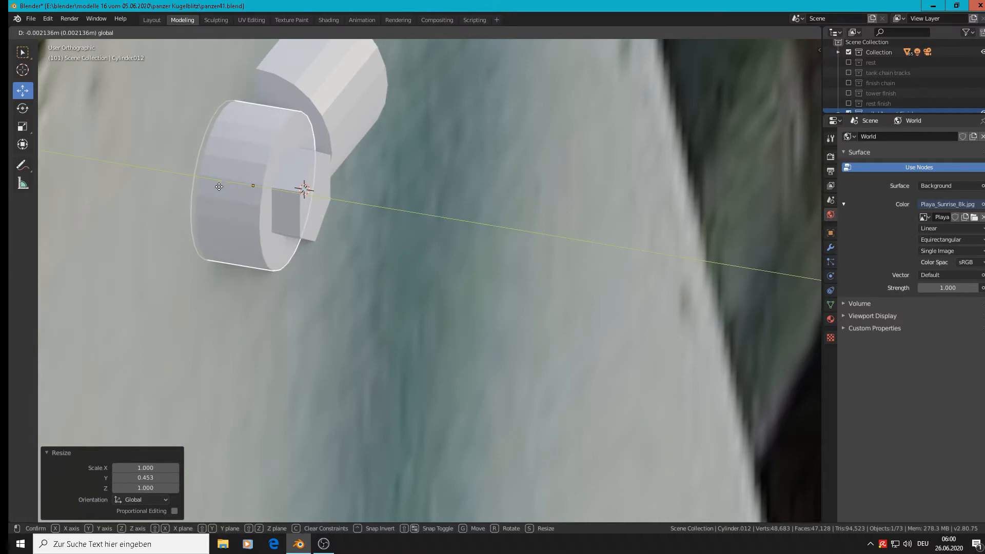
left_click(224, 189)
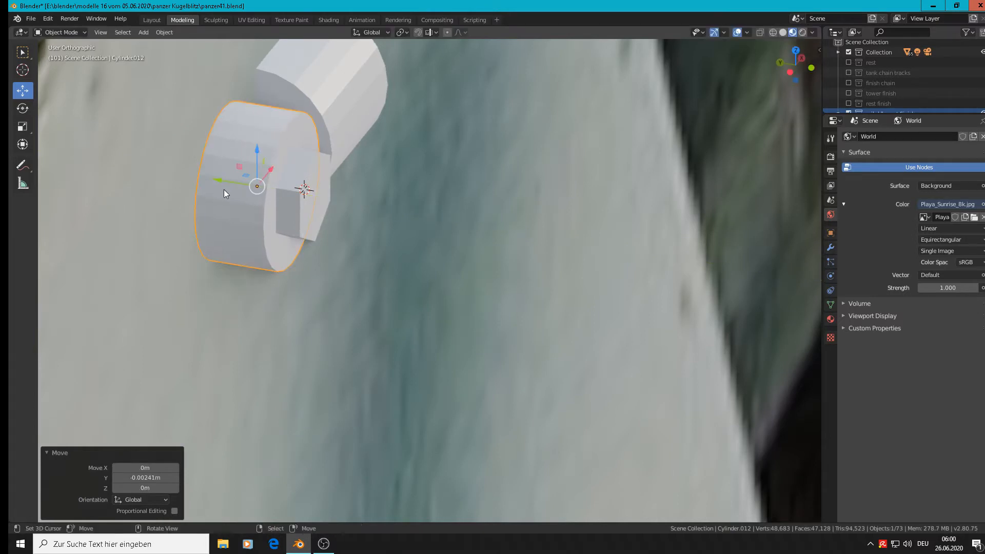
Shade the round cylinder smooth and add an edge loop slid close to its rim away from the bolt head.
left_click(164, 32)
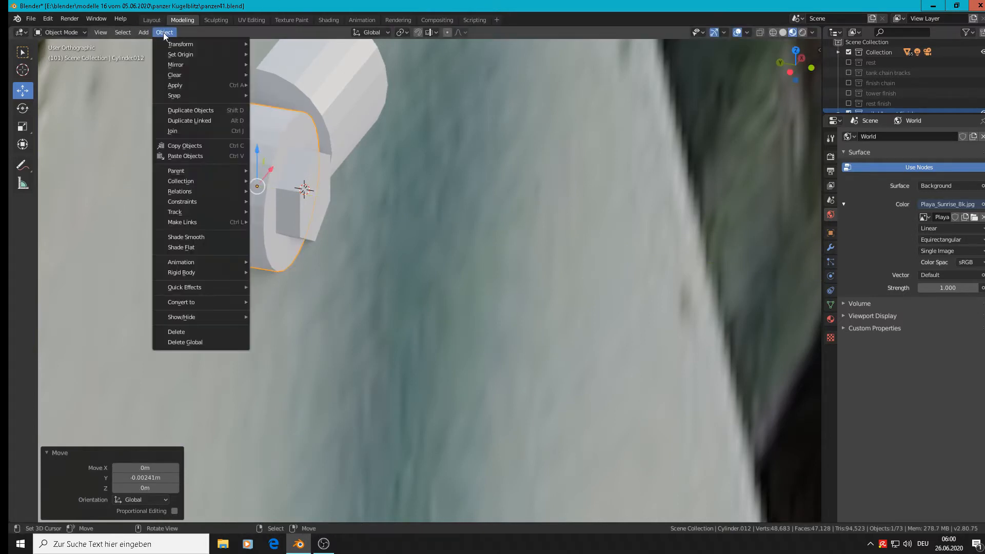
left_click(197, 238)
scroll(230, 193, "up", 1)
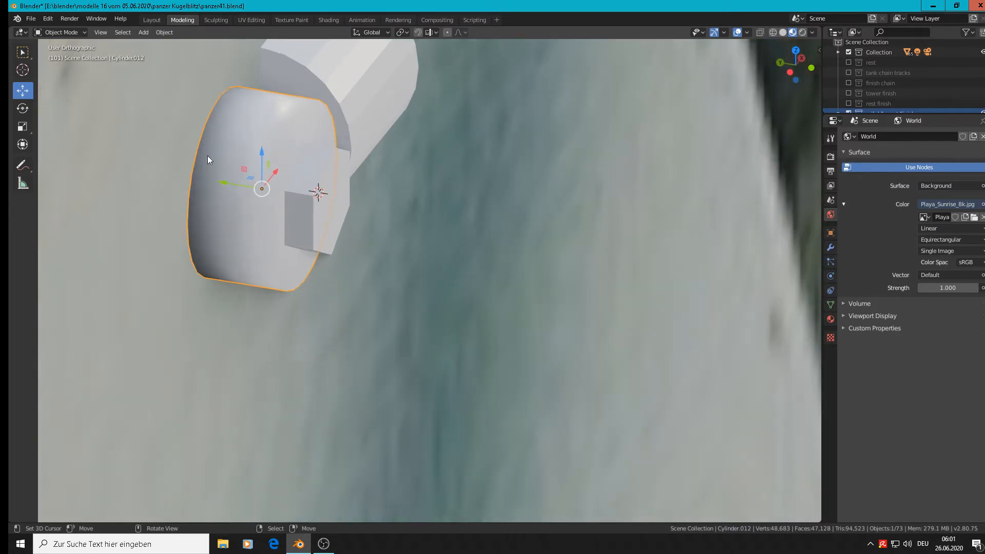
key("Tab")
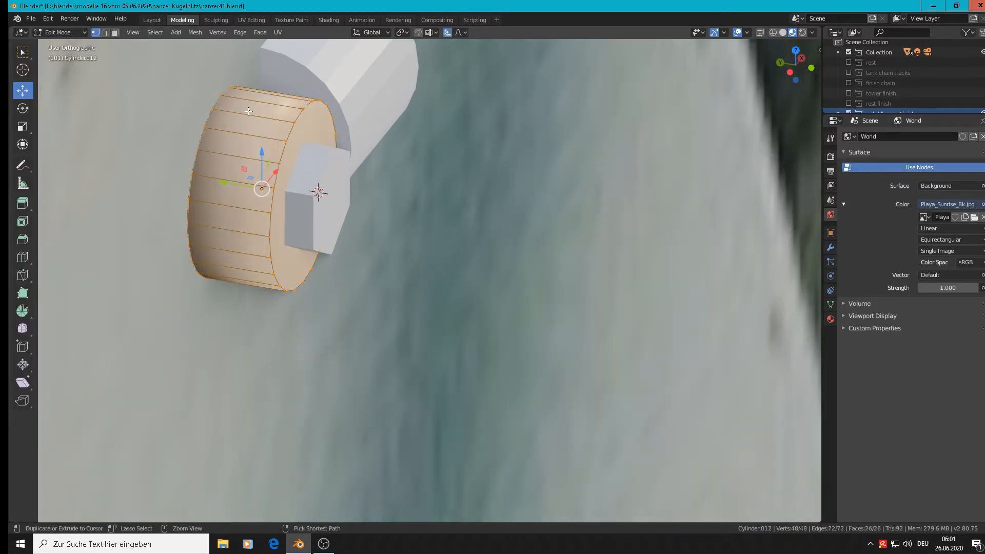
key("ctrl+r")
left_click(246, 110)
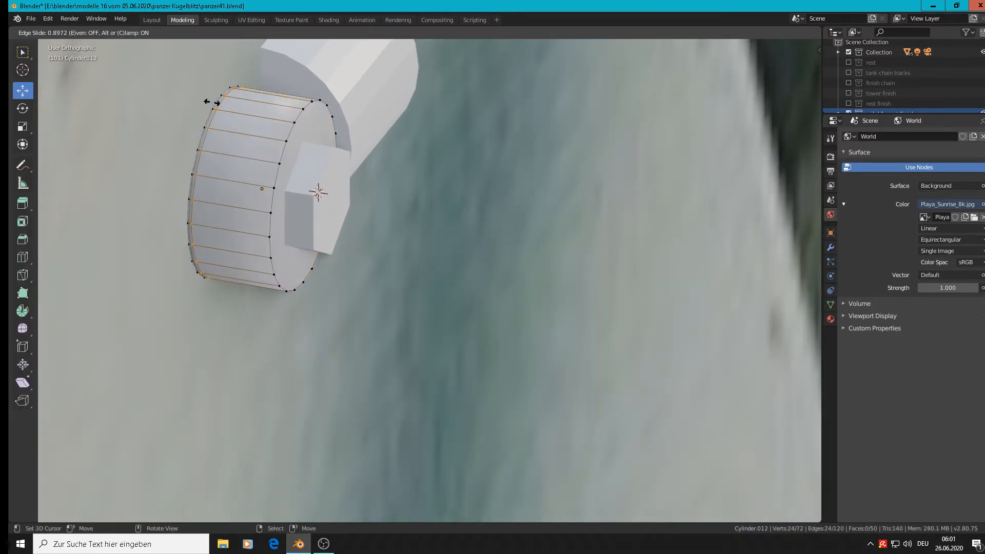
left_click(213, 102)
key("Tab")
scroll(318, 188, "up", 3)
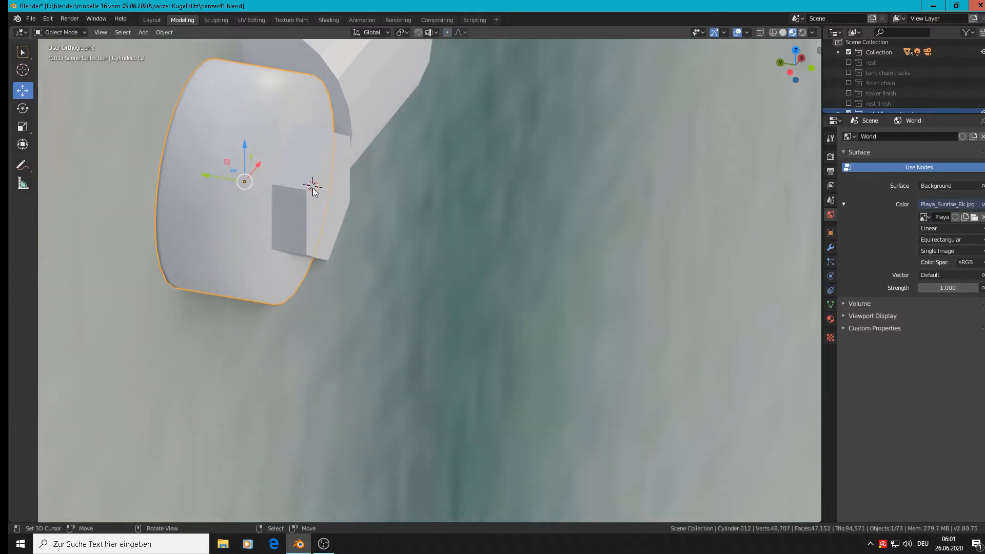
Bevel the rim of the round cylinder's face on the side of the bolt head.
key("Tab")
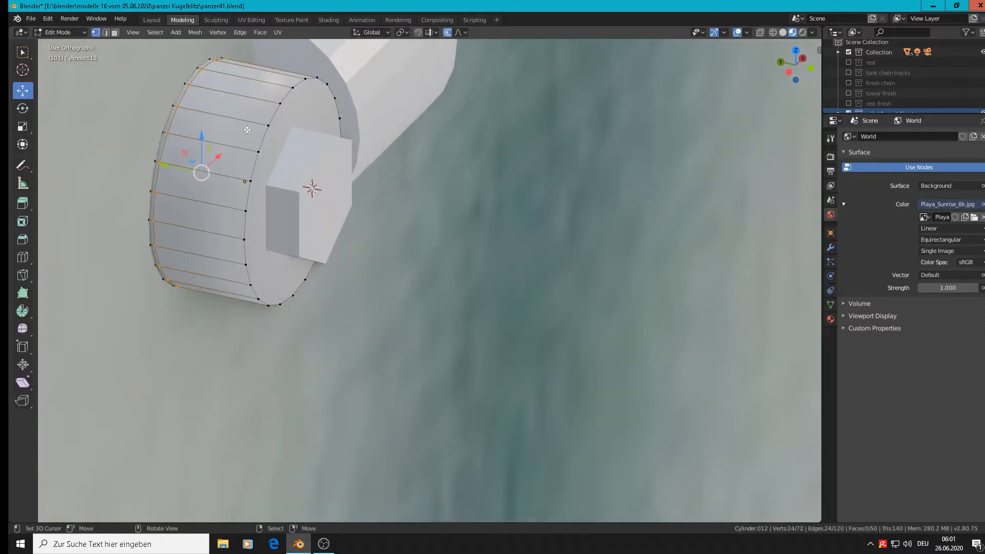
left_click(256, 170, "alt")
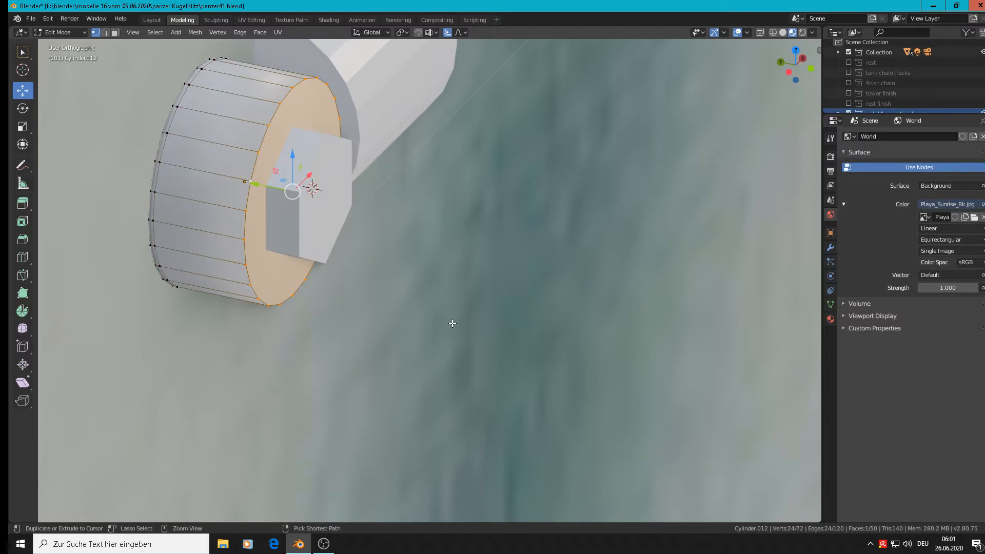
key("ctrl+b")
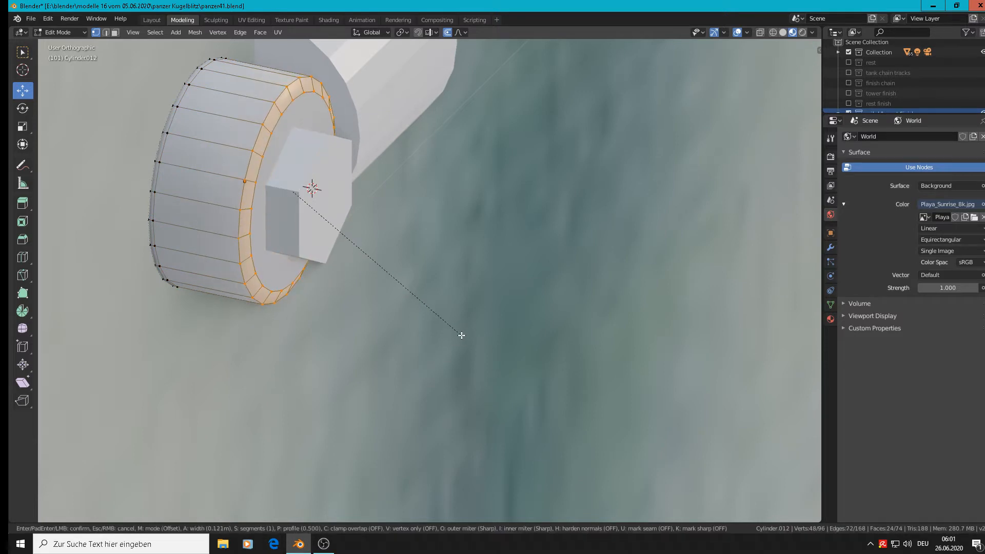
left_click(346, 263)
key("alt+a")
key("Tab")
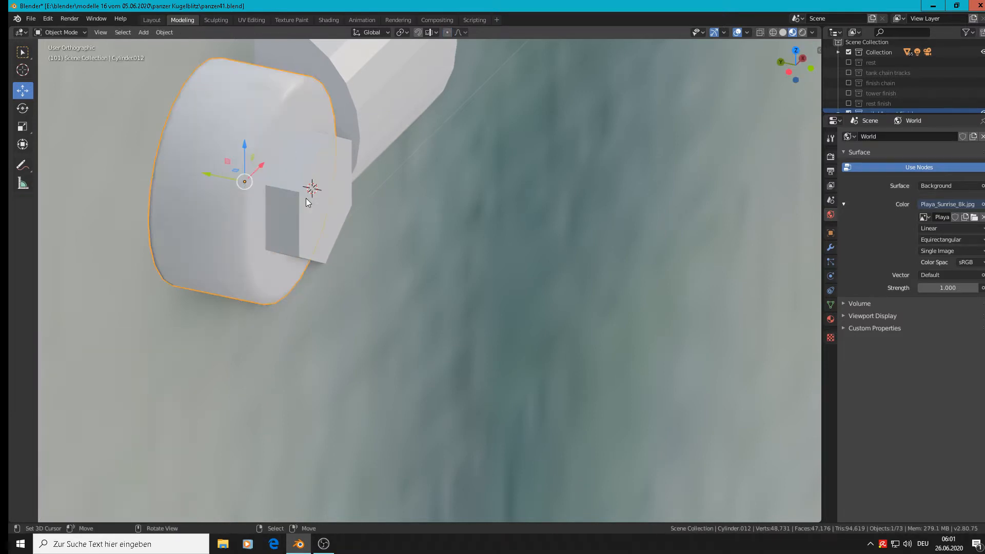
Bevel all edges of the hexagonal bolt head with a width of 0.093 m and one segment.
left_click(306, 198)
key("Tab")
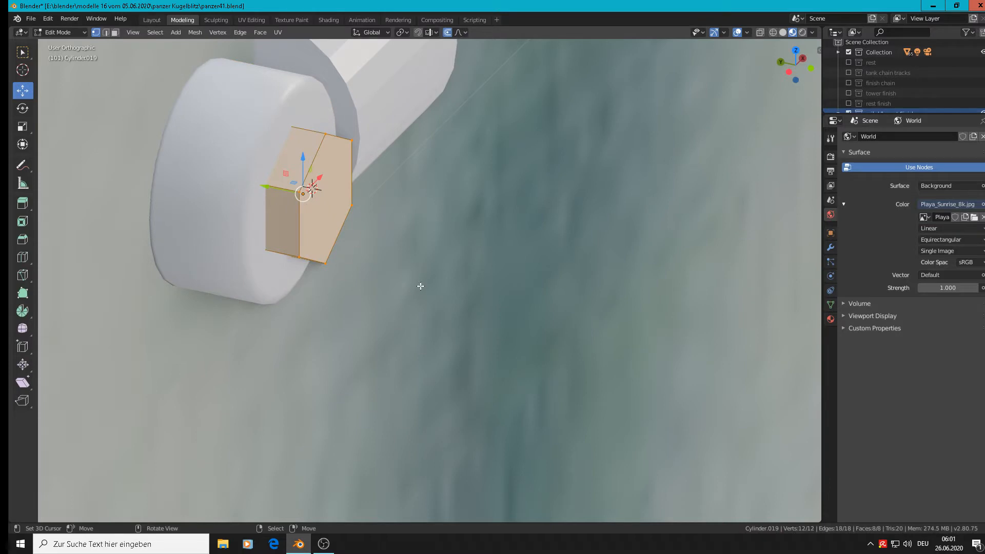
key("ctrl+b")
left_click(426, 292)
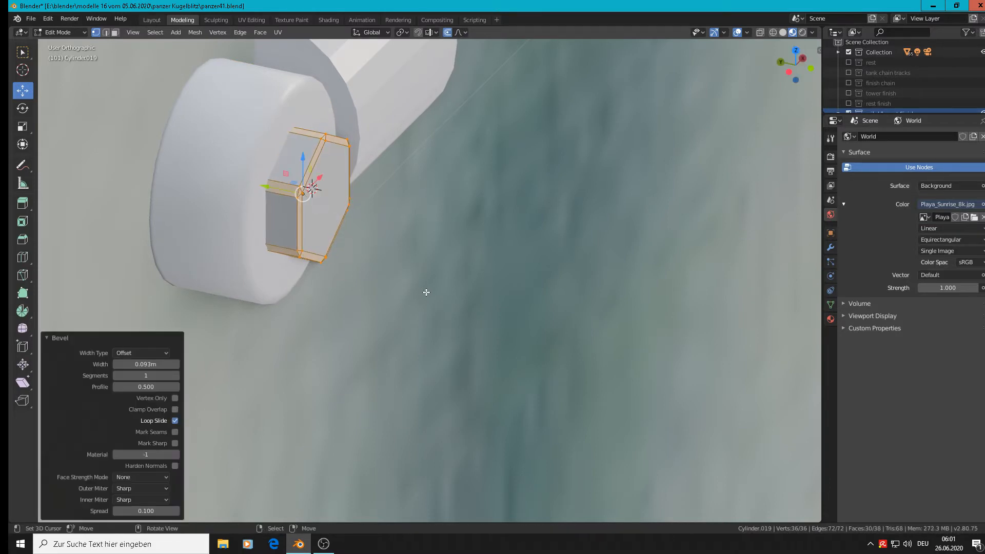
key("Tab")
Shade the hexagonal bolt head smooth.
middle_click_drag(426, 292, 254, 272)
scroll(158, 236, "up", 2)
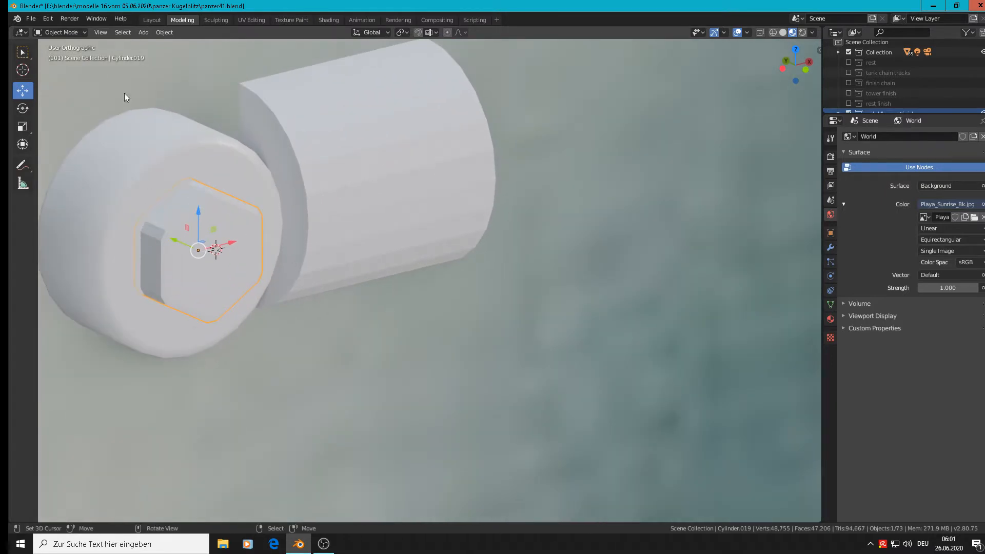
left_click(164, 32)
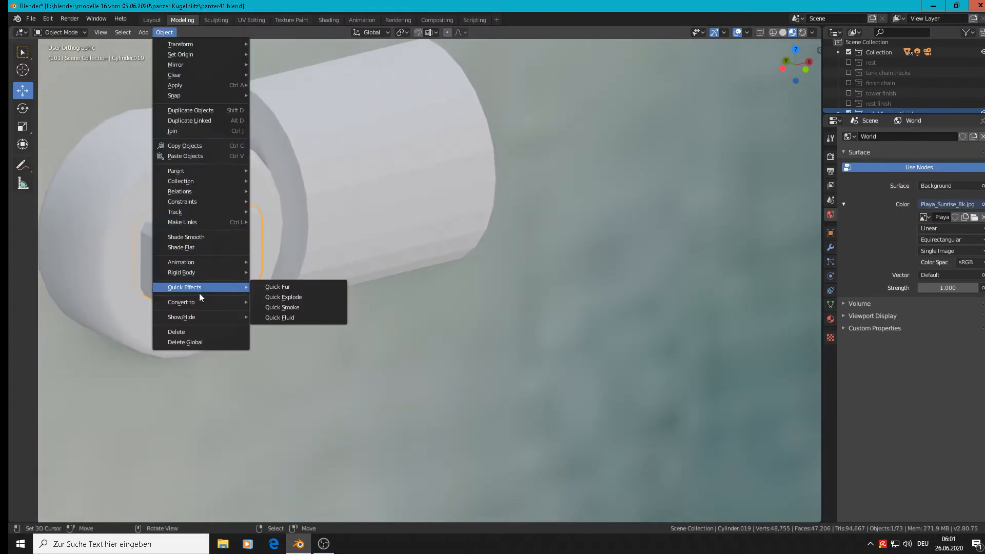
mouse_move(202, 264)
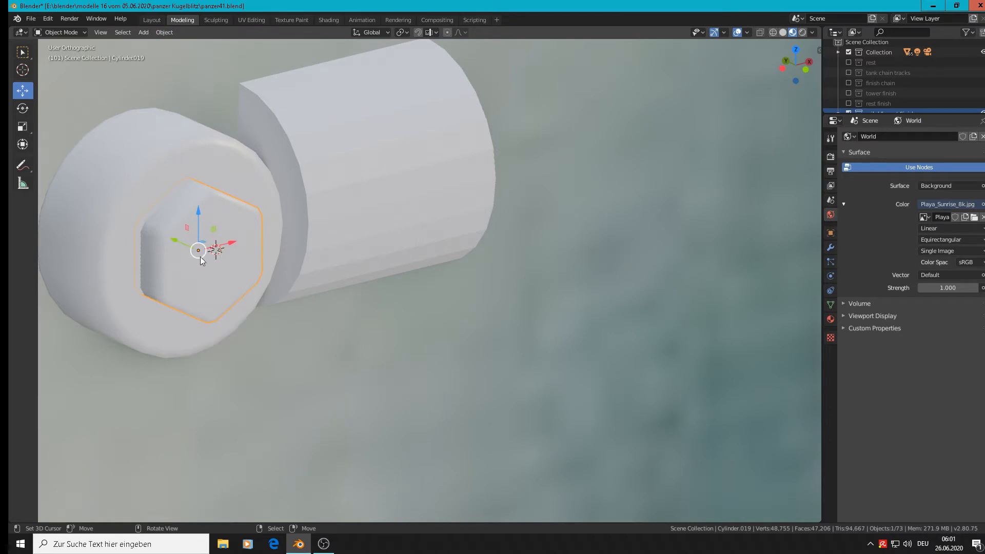
Add one edge loop around the sides of the bolt head, slid toward the round cylinder with a factor of about 0.587.
middle_click_drag(201, 260, 186, 271)
key("Tab")
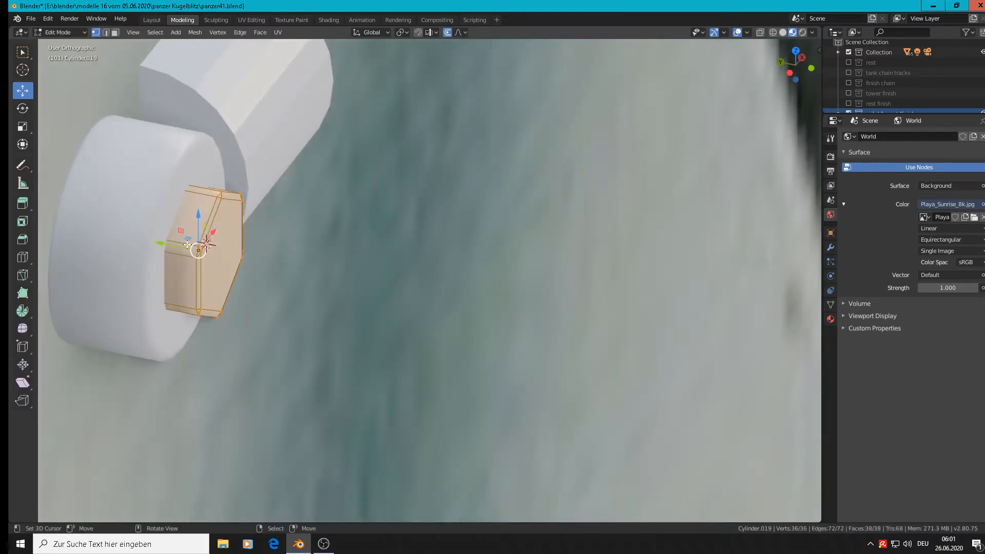
key("ctrl+r")
left_click(186, 247)
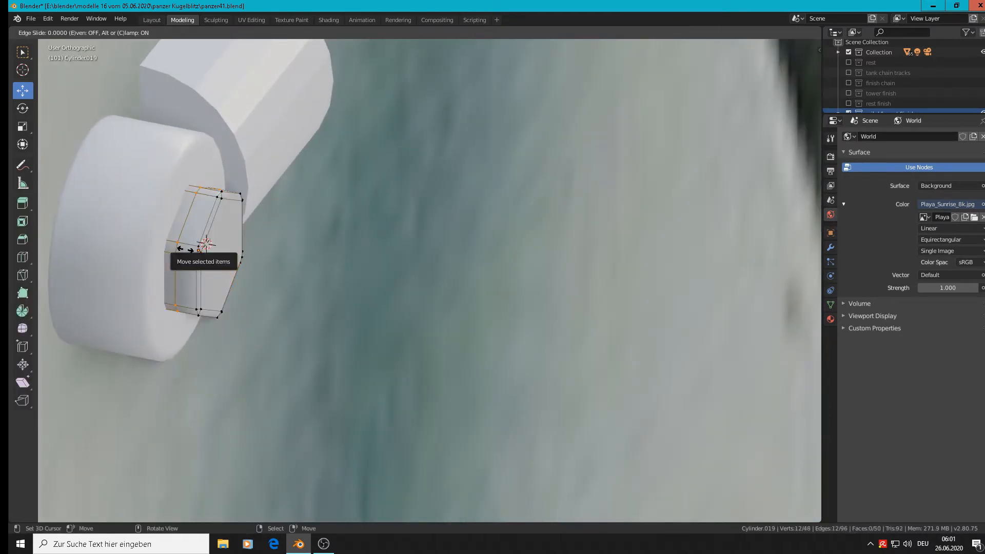
left_click(174, 248)
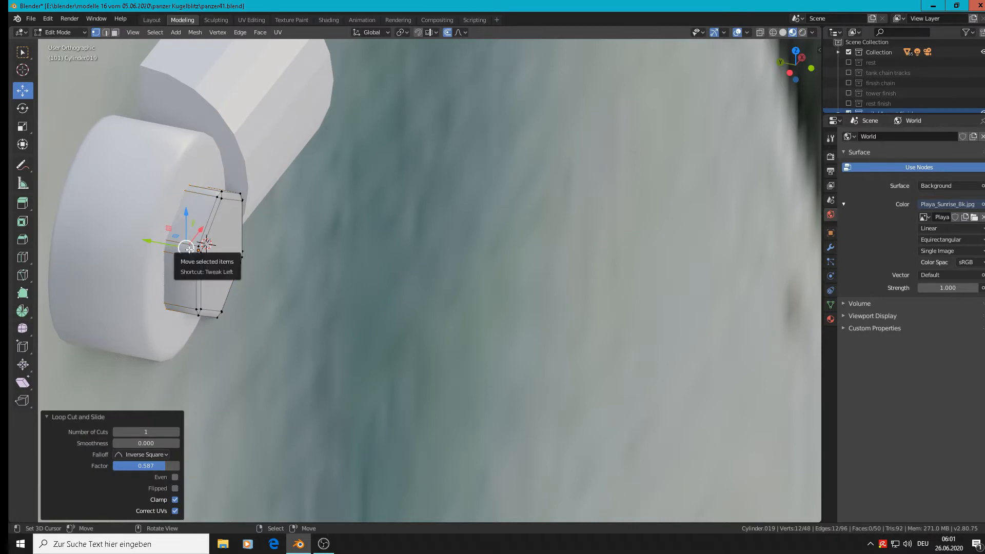
key("Tab")
middle_click_drag(337, 277, 250, 274)
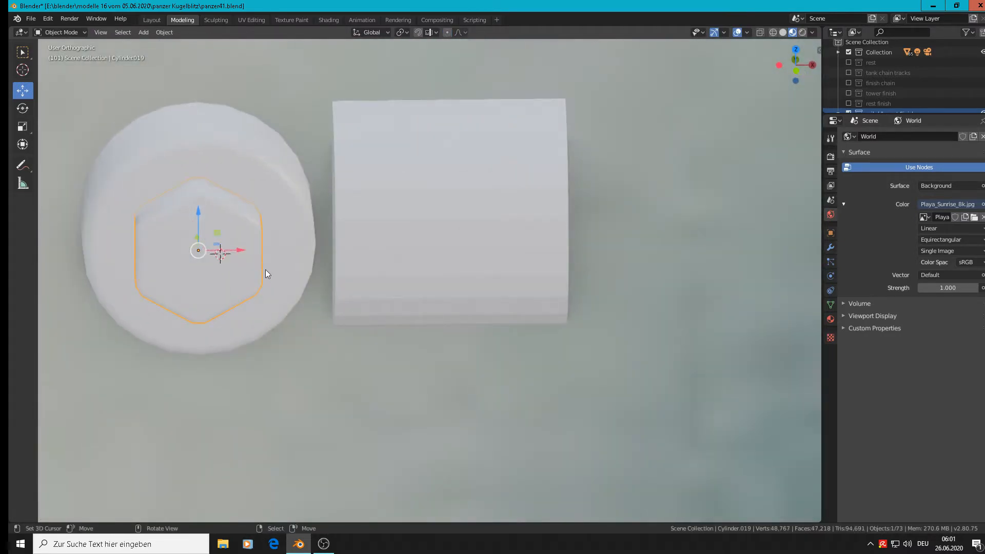
key("alt+a")
Shade the separate horizontal cylinder beside the round end piece smooth.
scroll(558, 261, "down", 4)
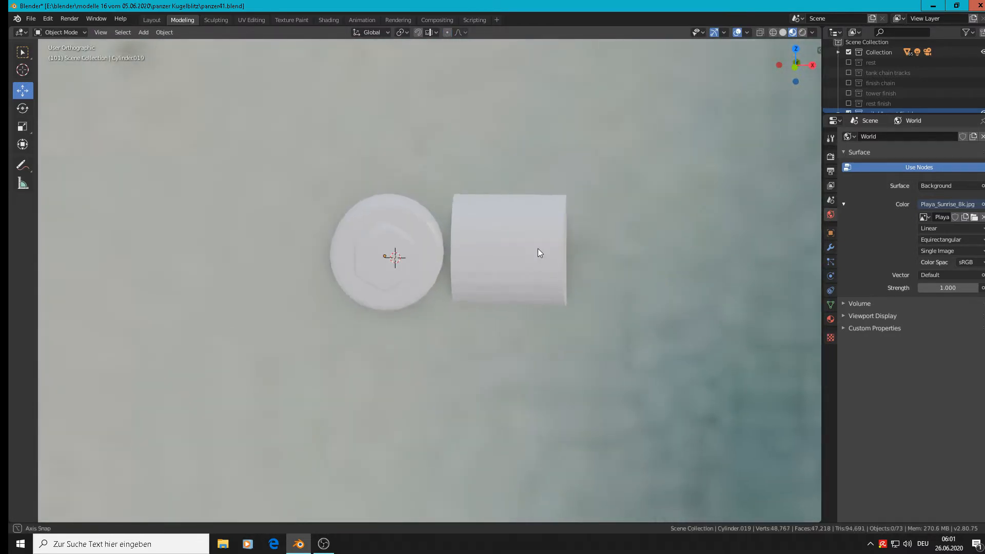
scroll(533, 248, "up", 1)
left_click(506, 227)
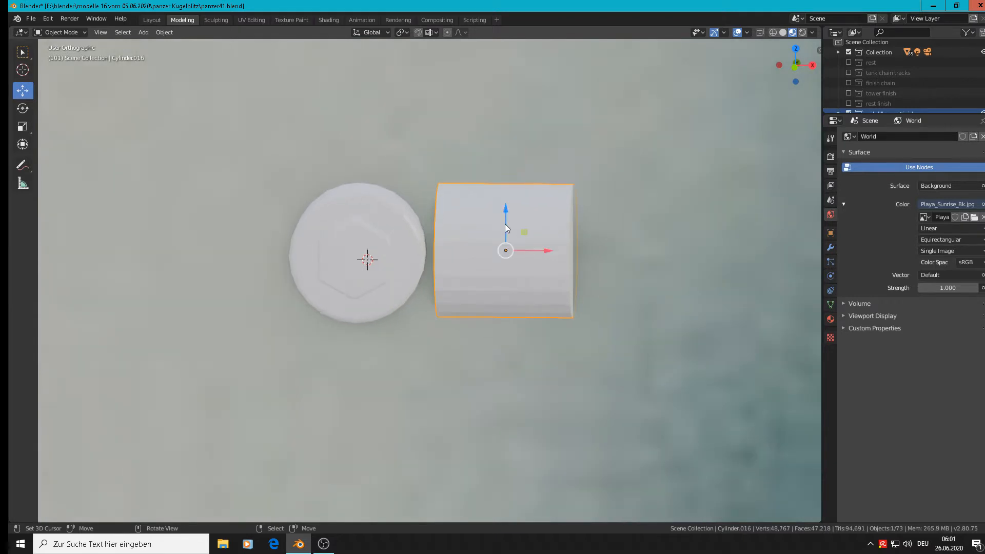
left_click(173, 33)
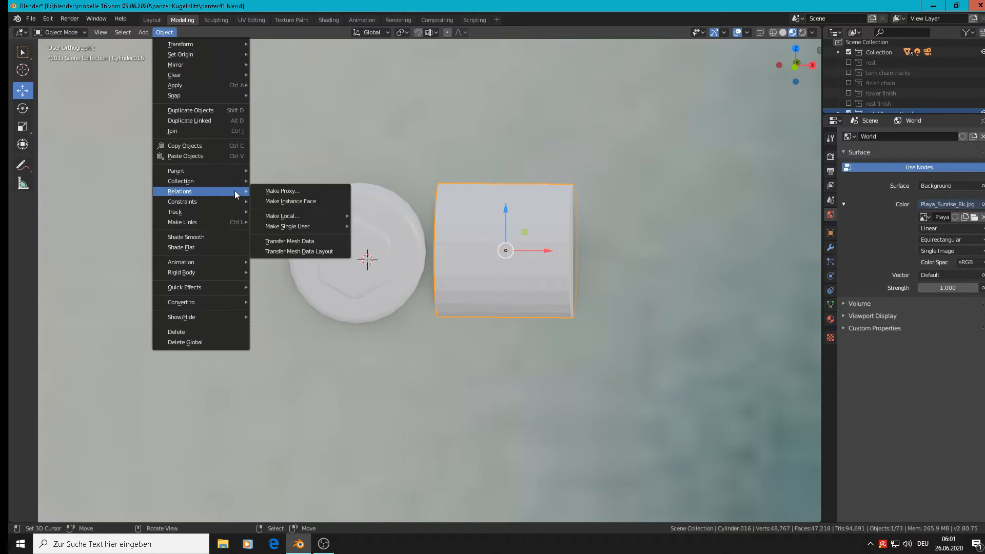
left_click(217, 236)
scroll(468, 259, "up", 2)
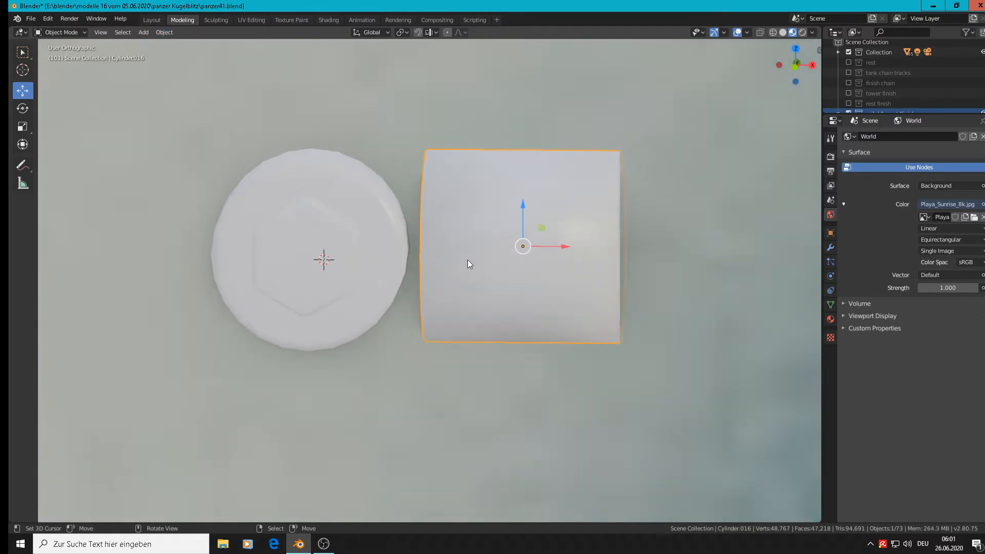
Scale the horizontal cylinder down uniformly to about 0.684, making it thinner than the round end piece.
scroll(473, 257, "down", 9)
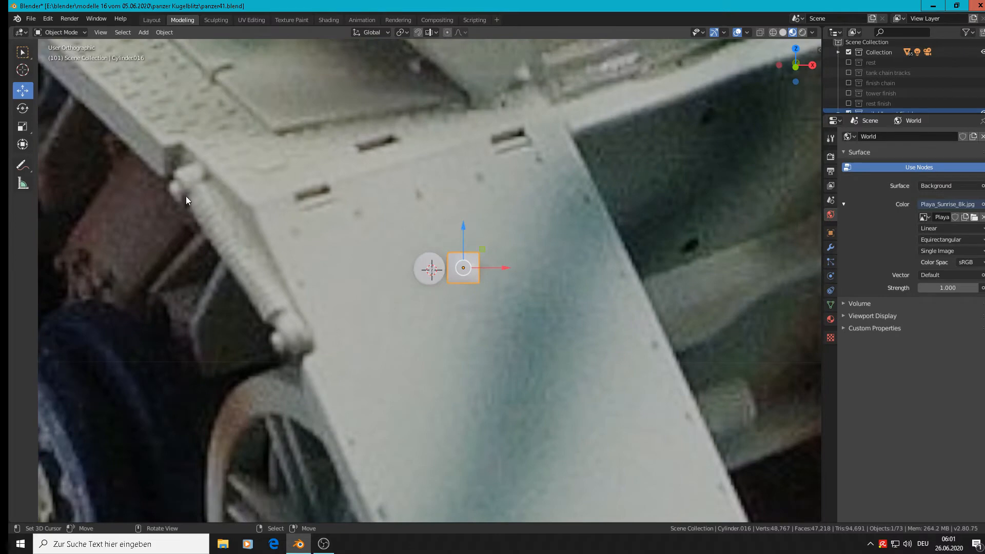
scroll(517, 277, "up", 4)
key("s")
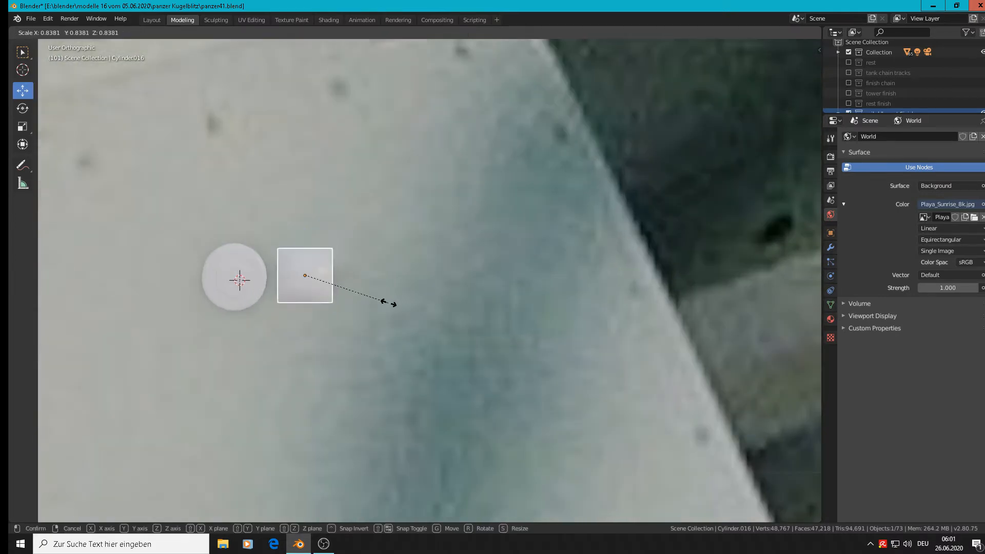
left_click(374, 294)
scroll(366, 269, "up", 2)
middle_click_drag(366, 269, 497, 254, "shift")
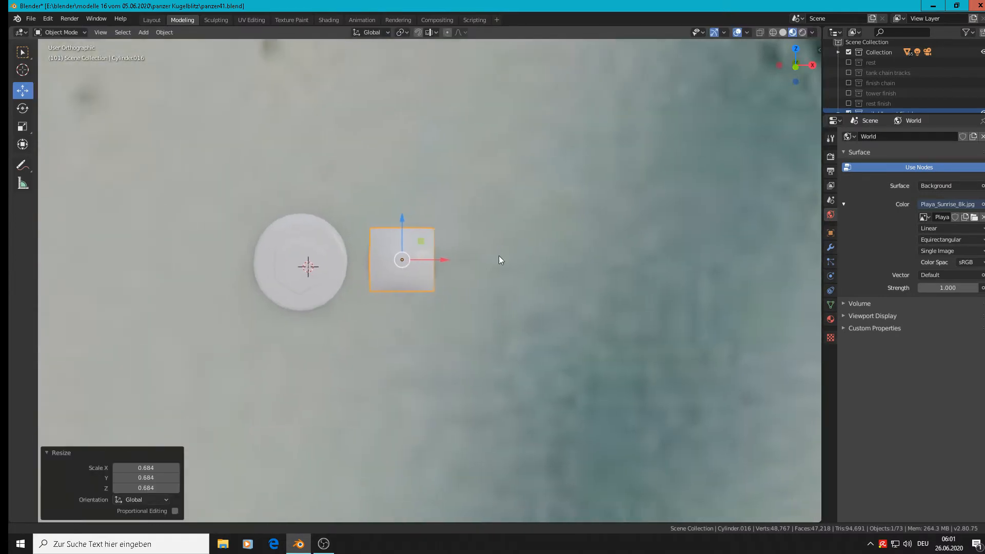
scroll(475, 273, "up", 3)
scroll(451, 277, "down", 5)
Duplicate the bolt head together with its round cylinder and place the copy about 0.063 m along X.
left_click(339, 257, "shift")
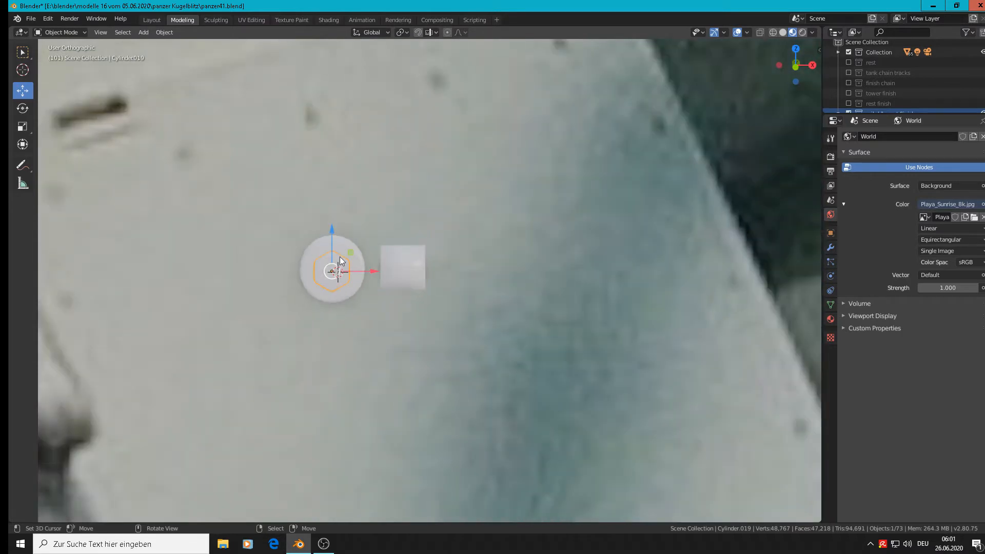
scroll(343, 247, "down", 5)
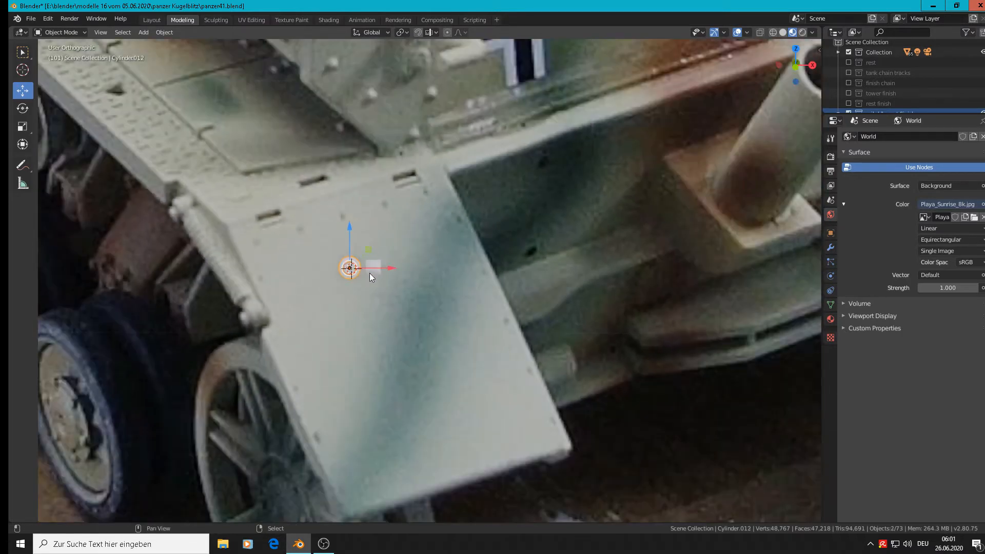
key("shift+d")
key("x")
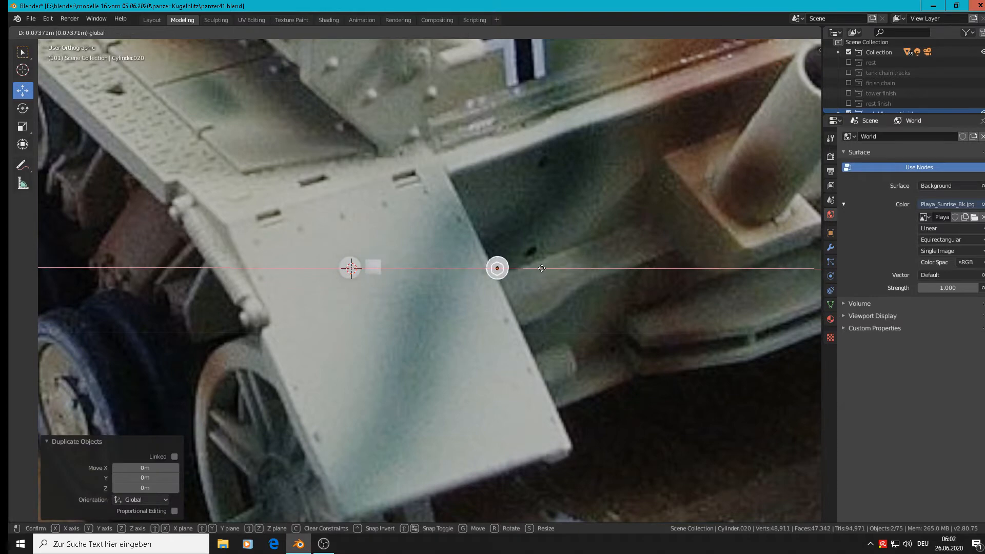
left_click(519, 268)
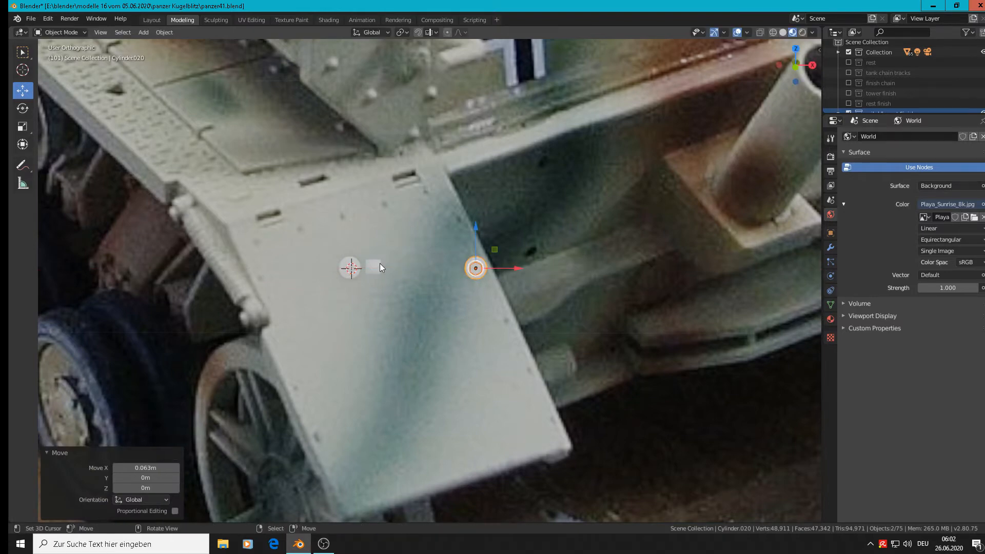
Stretch the horizontal cylinder along X into a rod and move it about 0.0193 m along X to connect both end pieces.
scroll(375, 263, "up", 6)
left_click(377, 269)
key("s")
key("x")
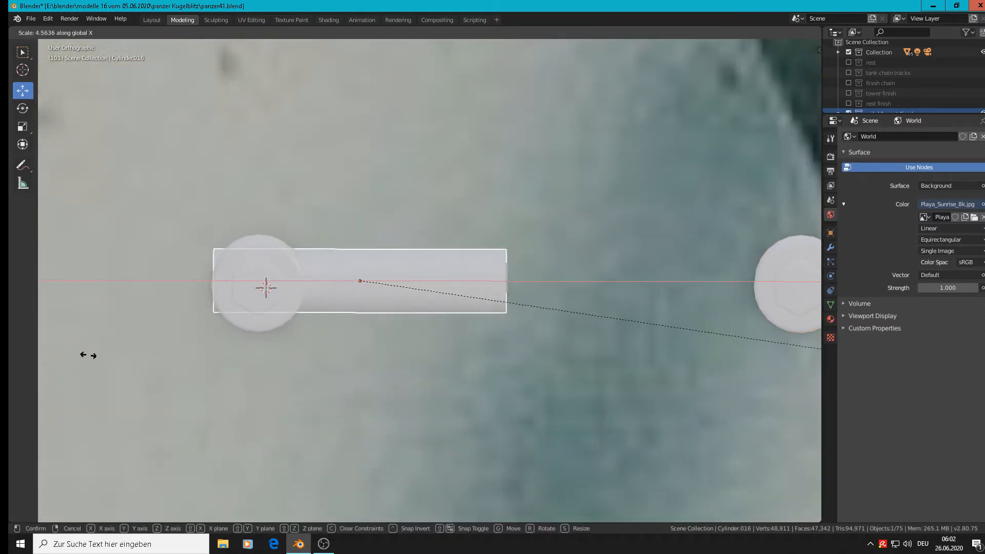
left_click(448, 312)
key("g")
key("x")
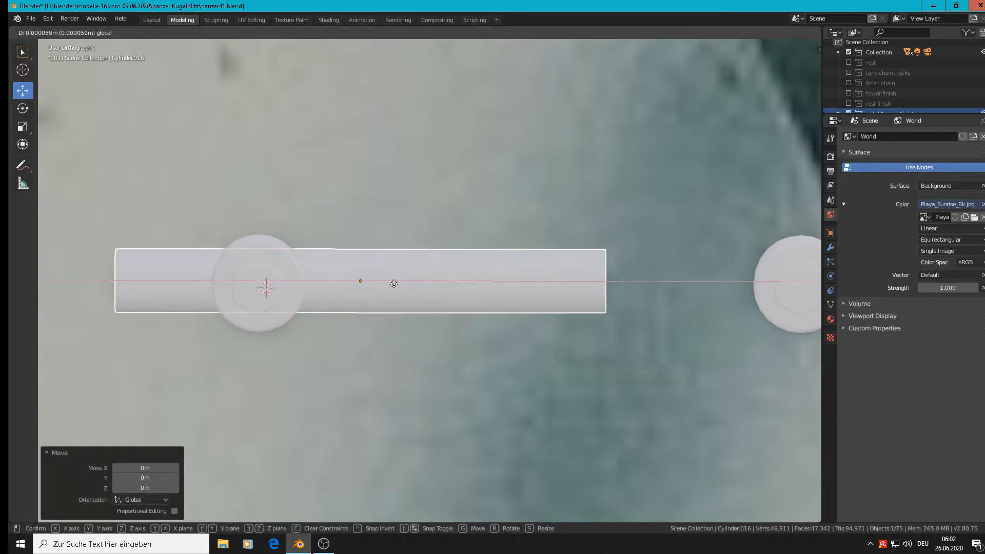
left_click(557, 304)
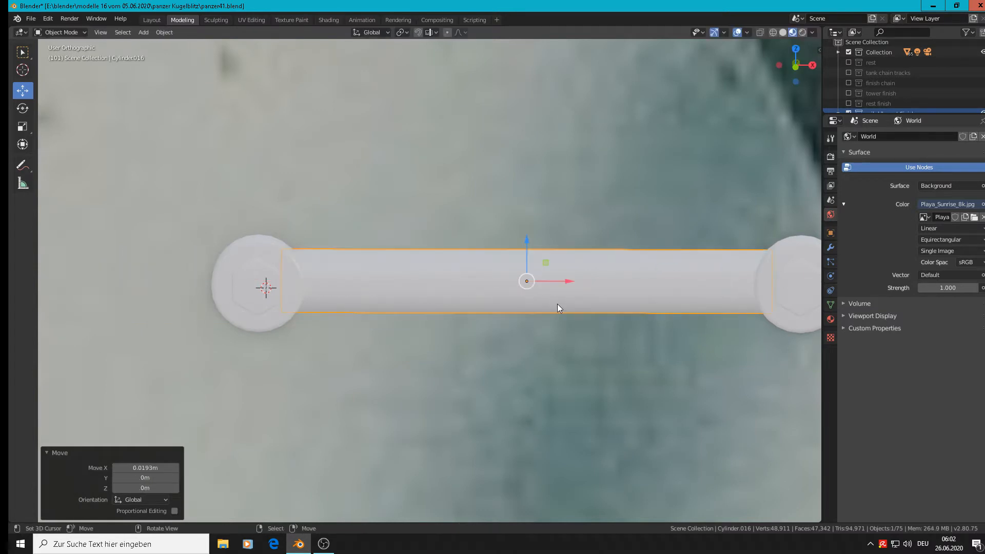
Examine the assembled rod and its two end pieces against the fender rod in the reference photo.
key("KP_1")
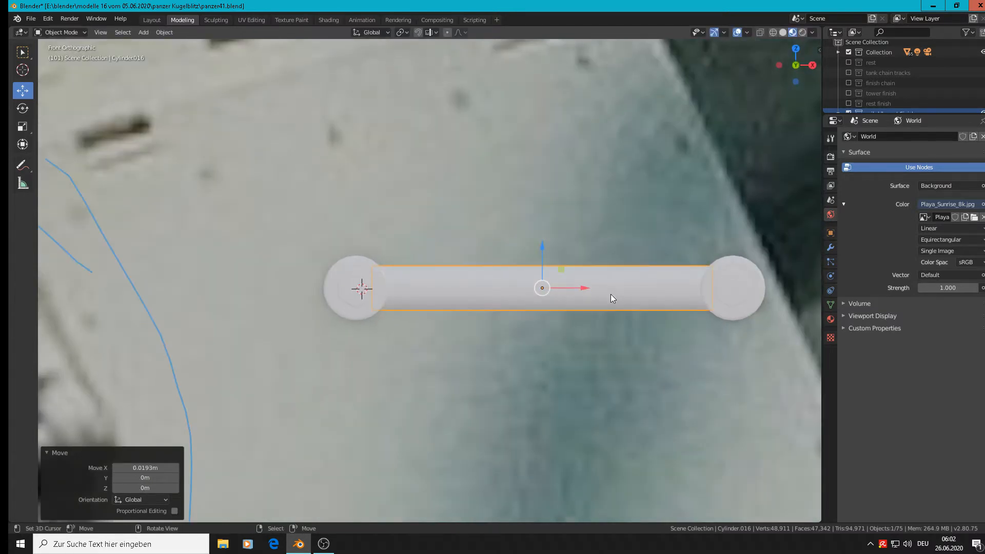
key("Tab")
key("Tab")
left_click(622, 319)
middle_click_drag(623, 322, 590, 362)
scroll(589, 362, "down", 3)
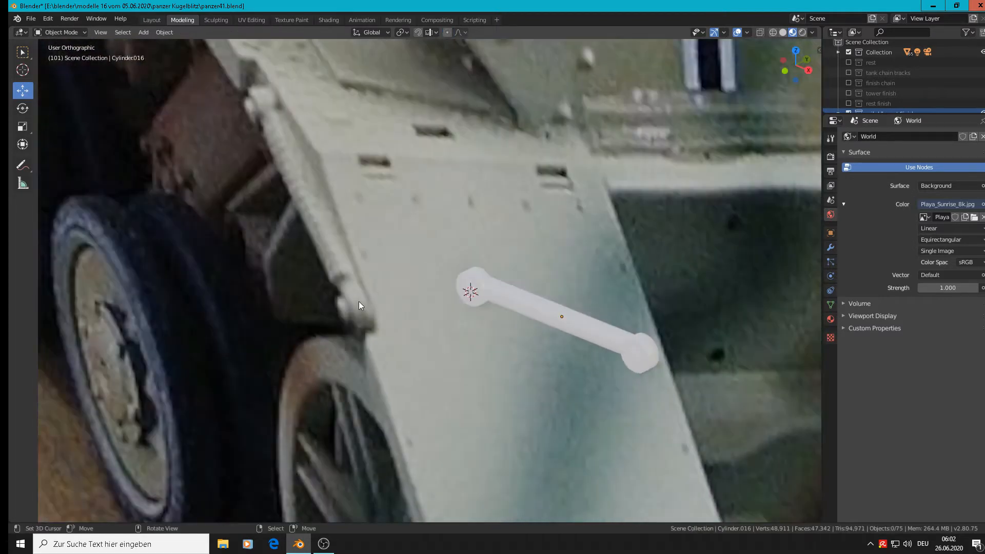
scroll(634, 362, "up", 6)
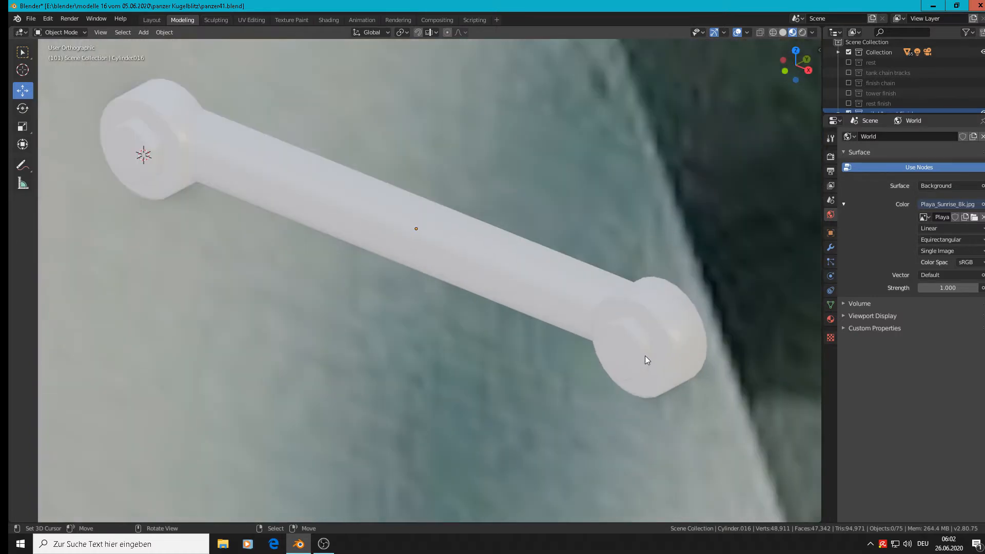
Join the rod, both round cylinders and both bolt heads into one object.
left_click(638, 352)
left_click(666, 315, "shift")
left_click(462, 257, "shift")
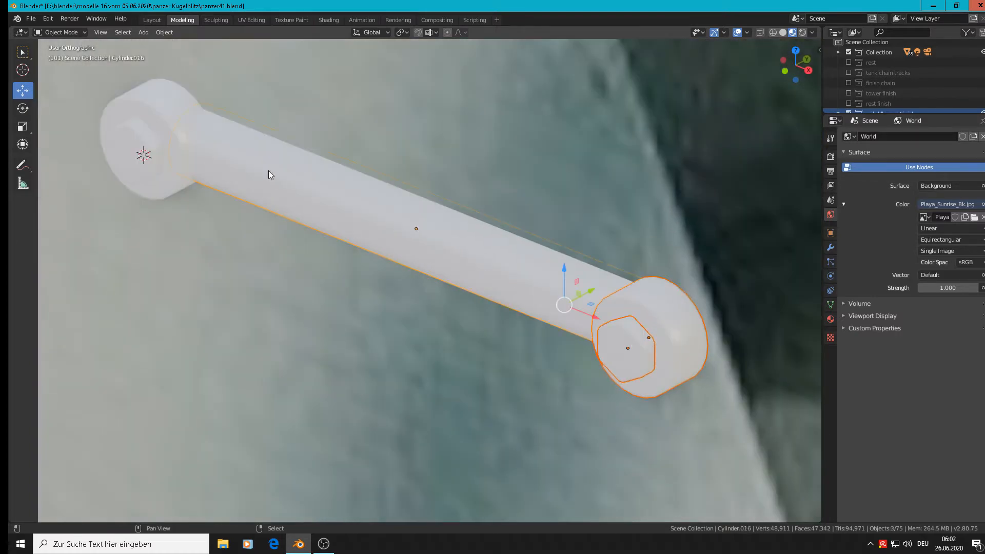
left_click(144, 154, "shift")
left_click(149, 124, "shift")
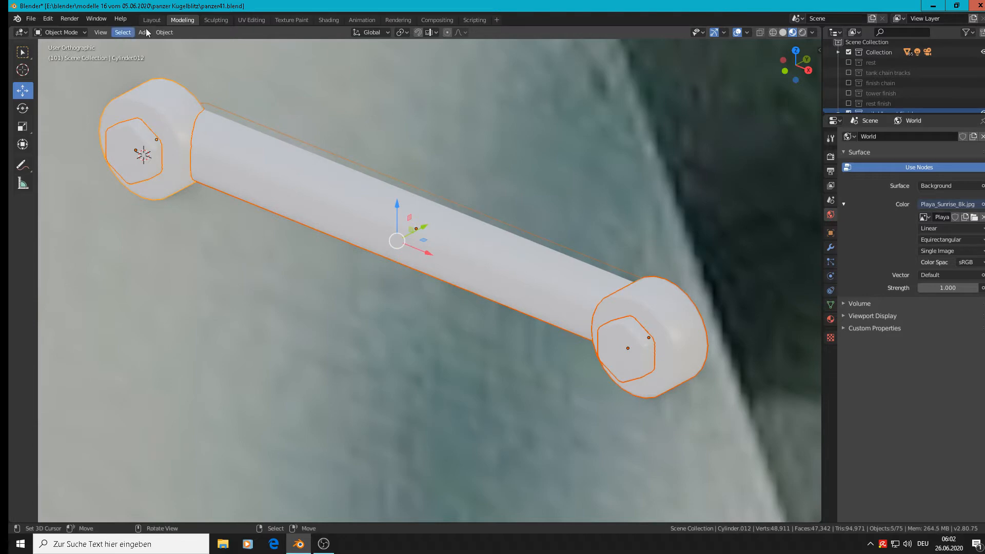
left_click(171, 30)
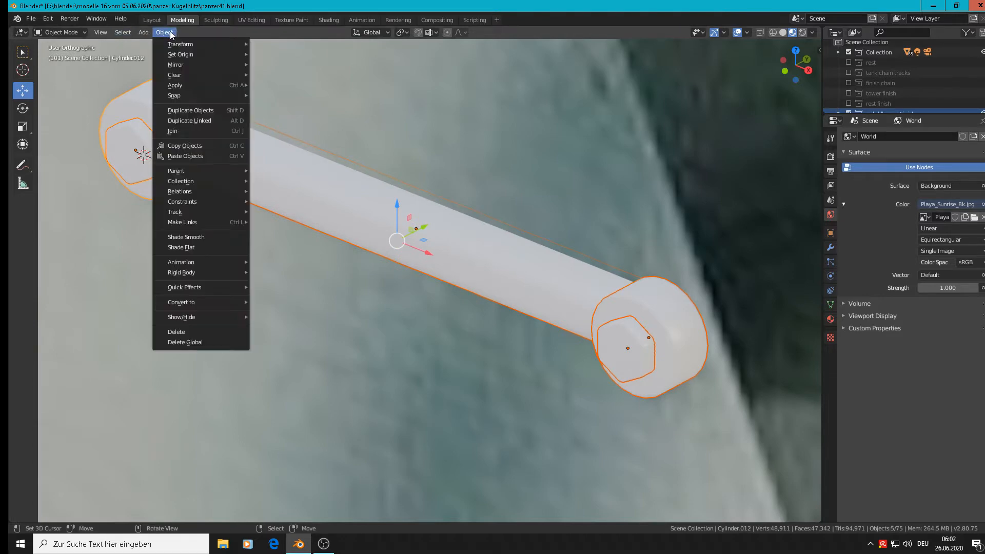
left_click(195, 133)
Move the joined rod about -0.0371 m along Y.
scroll(255, 168, "down", 7)
left_click_drag(286, 163, 222, 213)
middle_click_drag(230, 214, 307, 208)
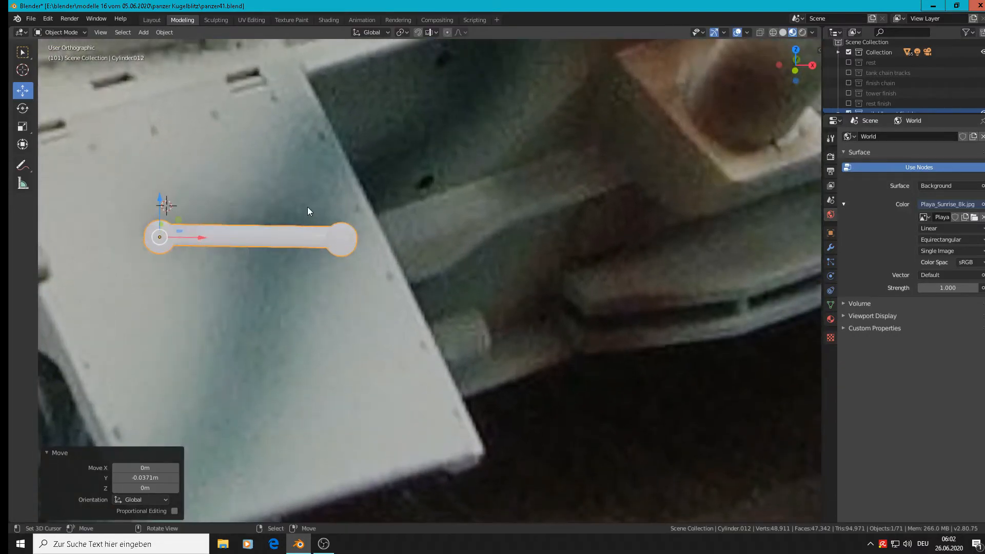
scroll(306, 207, "down", 8)
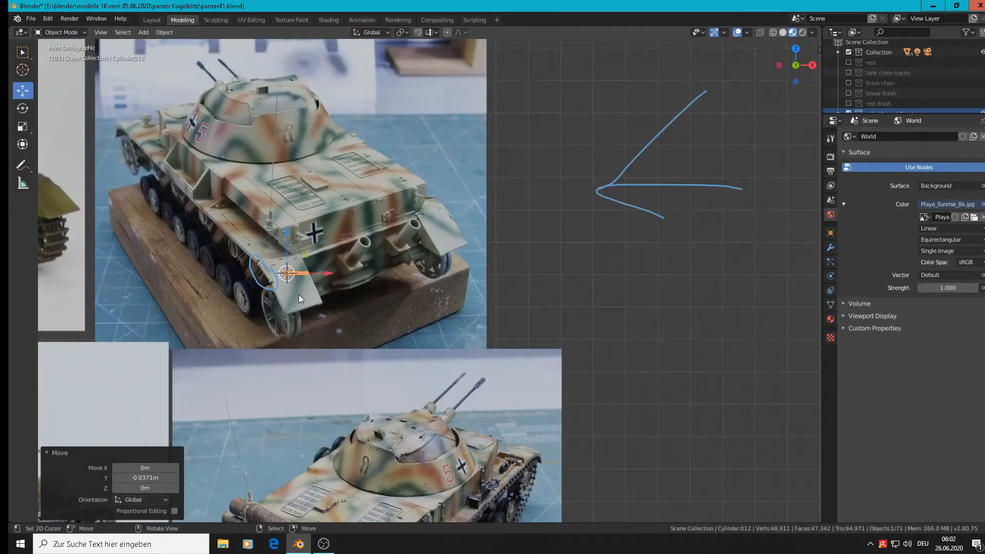
Move the joined rod about -5.24 m along X and -1.64 m along Z among the finished parts and scale it by about 4.826.
middle_click_drag(299, 294, 712, 172, "shift")
scroll(709, 163, "down", 8)
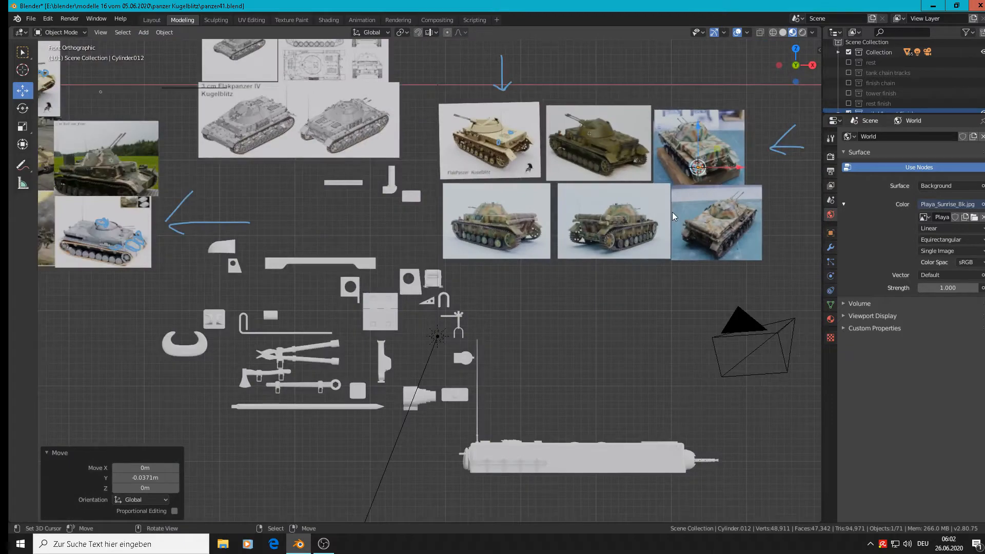
key("g")
left_click(321, 304)
scroll(329, 293, "up", 5)
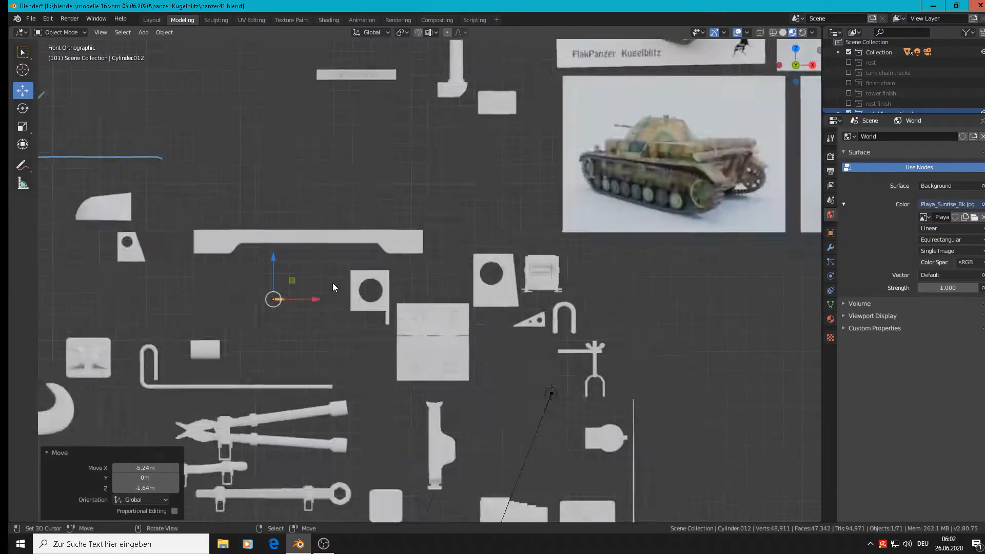
key("s")
left_click(567, 306)
Erase the blue annotation circled around the fender rod in the camouflaged tank's reference photo.
middle_click_drag(568, 307, 278, 444, "shift")
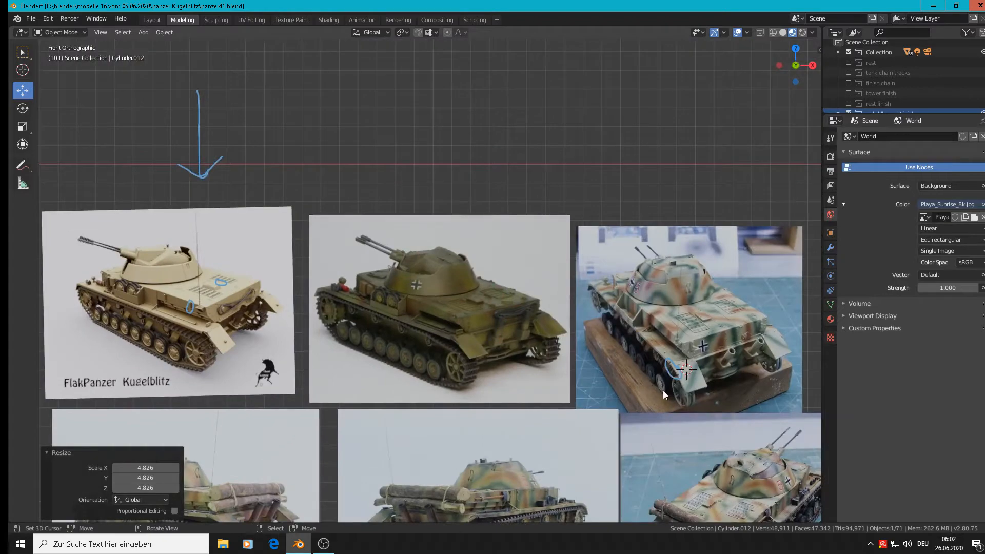
scroll(667, 382, "up", 8)
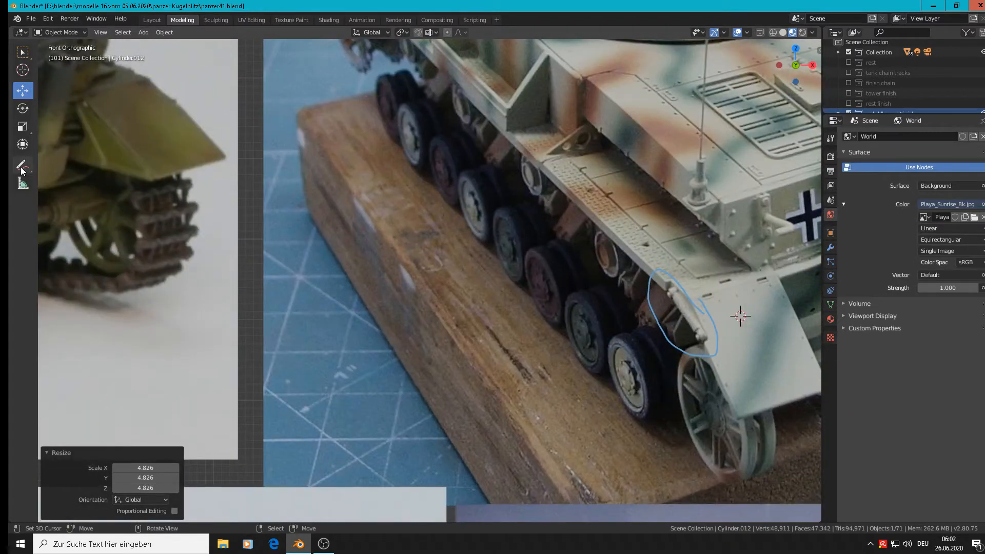
left_click(23, 169)
mouse_move(692, 303)
left_mouse_down("ctrl")
mouse_move(645, 289)
mouse_move(712, 349)
left_mouse_up("ctrl")
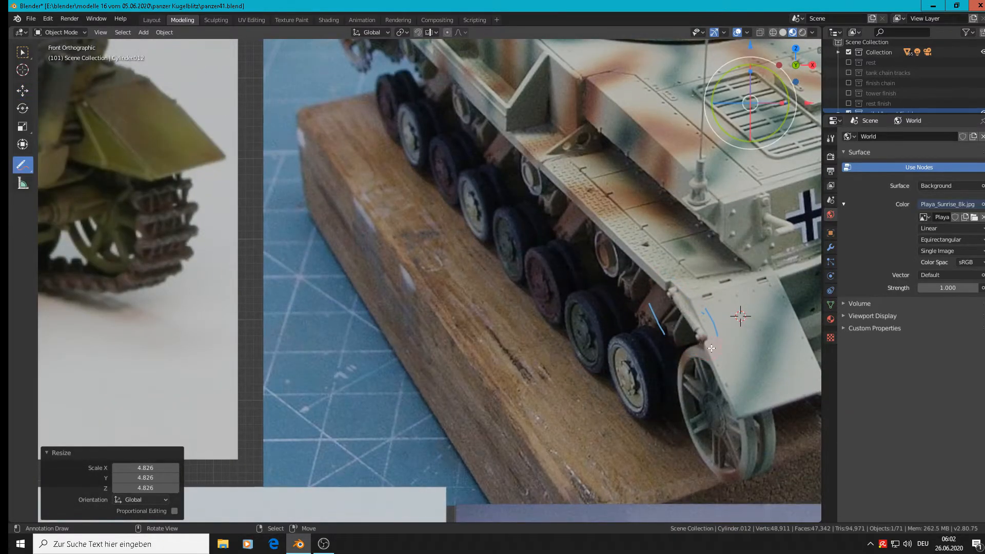
mouse_move(672, 315)
left_mouse_down("ctrl")
mouse_move(670, 343)
mouse_move(640, 307)
left_mouse_up("ctrl")
Examine the beige tank's reference photo for the circled small handle beside the engine deck grille.
scroll(549, 317, "down", 5)
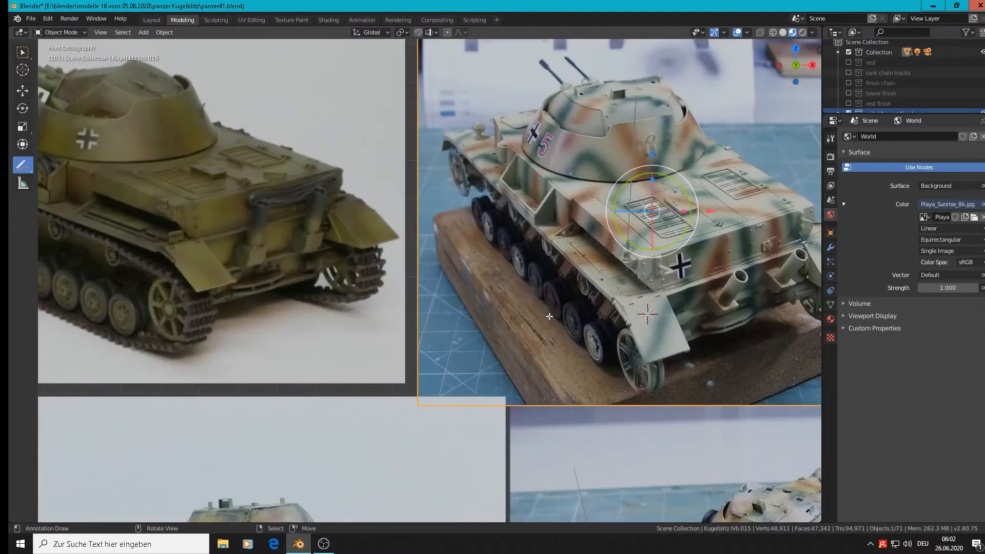
scroll(537, 304, "down", 5)
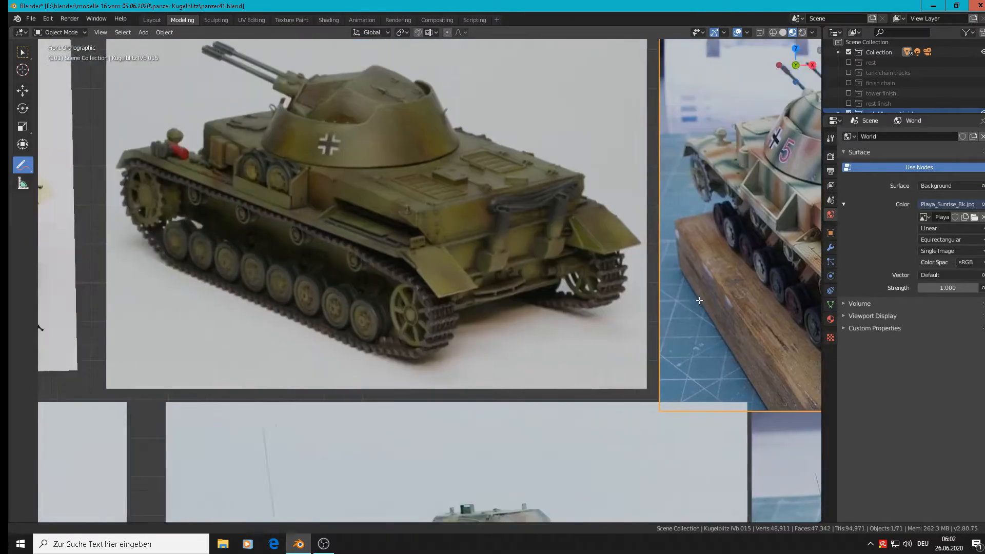
scroll(631, 315, "up", 1)
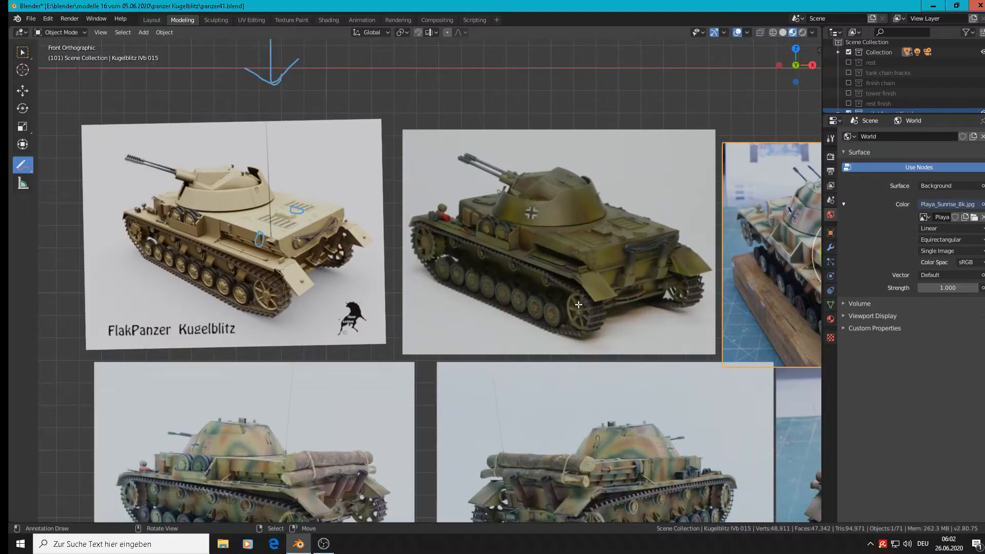
scroll(571, 308, "down", 2)
middle_click_drag(640, 415, 514, 333, "shift")
scroll(319, 242, "down", 4)
scroll(487, 262, "up", 10)
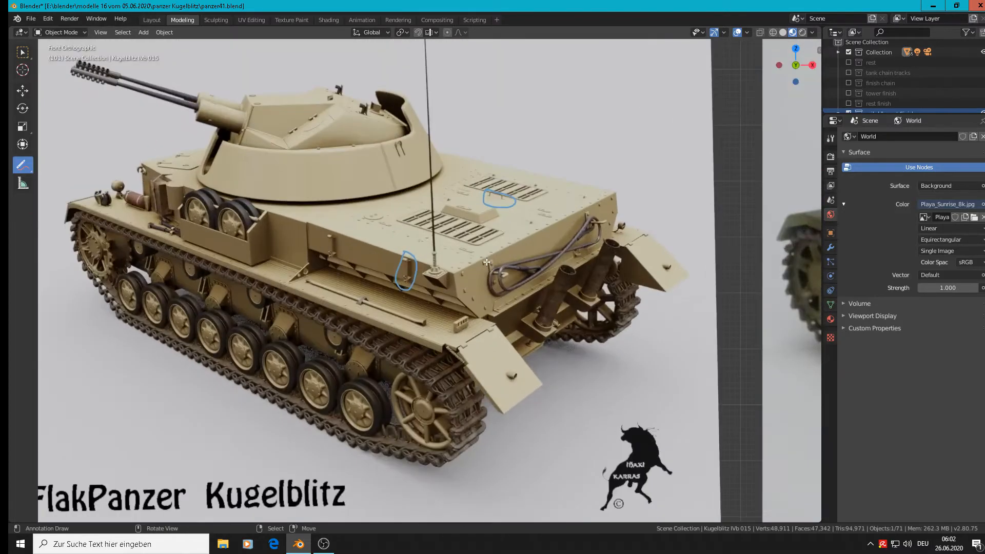
scroll(487, 262, "up", 3)
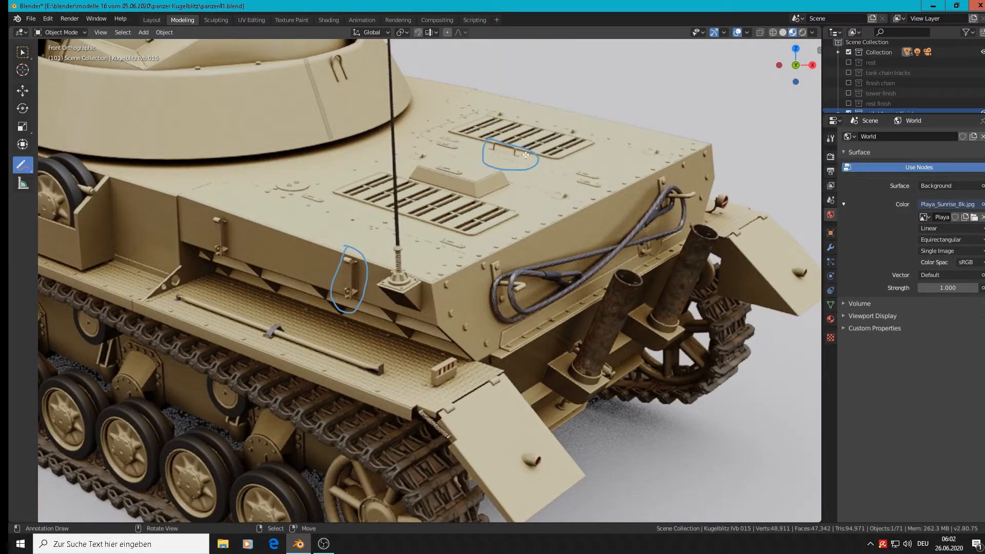
middle_click_drag(513, 144, 495, 220, "shift")
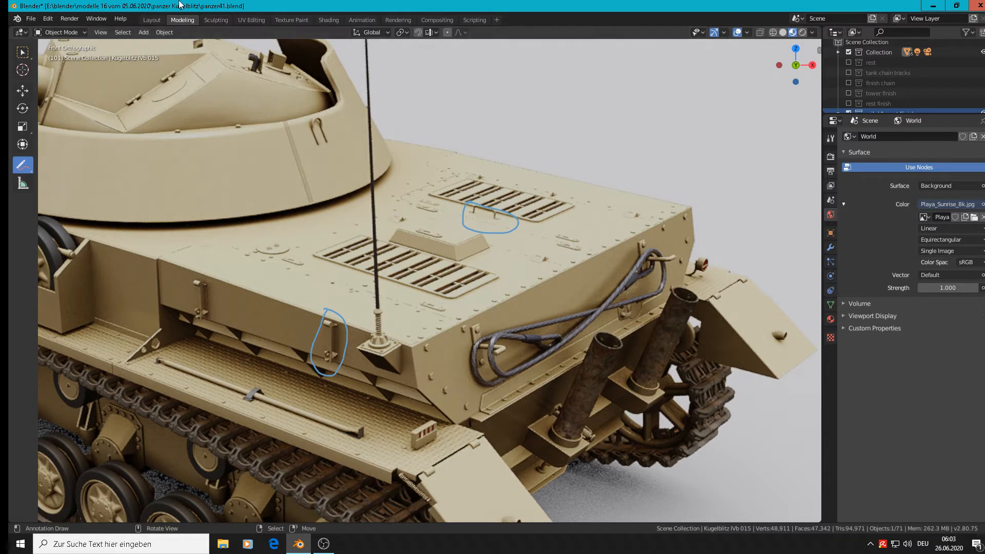
scroll(513, 247, "up", 3)
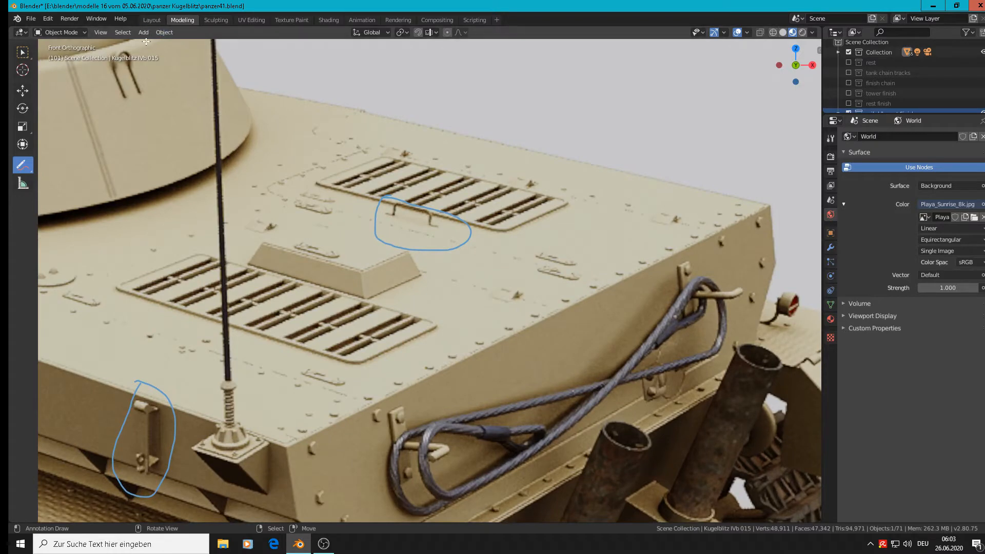
Scale the selected reference photo of the camouflaged tank on the wooden block by about 0.967.
left_click(22, 90)
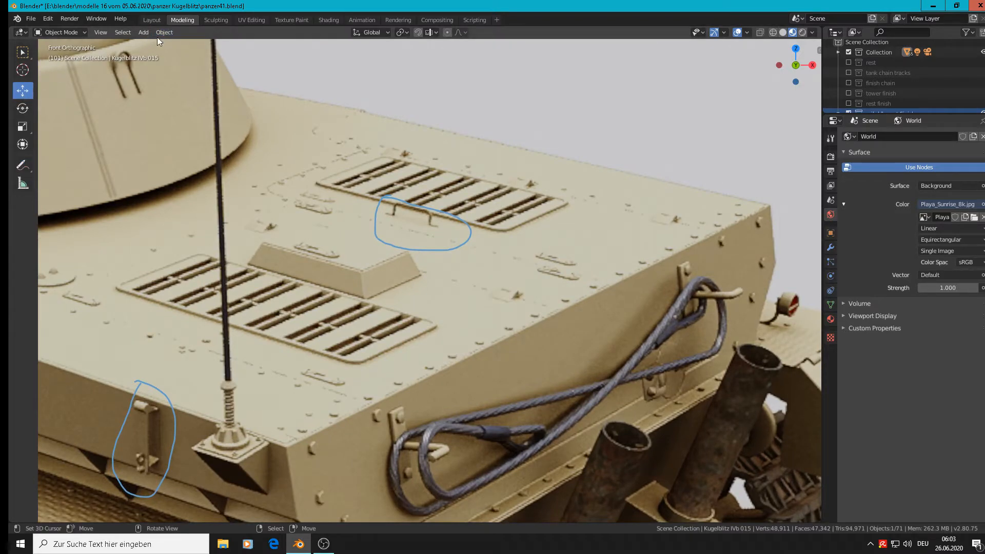
left_click(145, 32)
mouse_move(150, 53)
scroll(657, 346, "down", 3)
key("s")
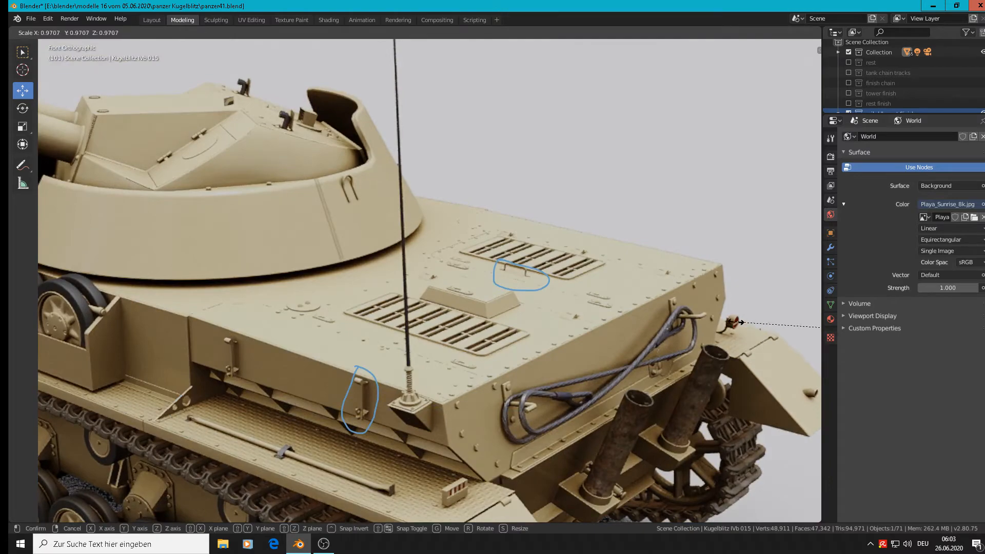
left_click(742, 322)
scroll(741, 335, "down", 10)
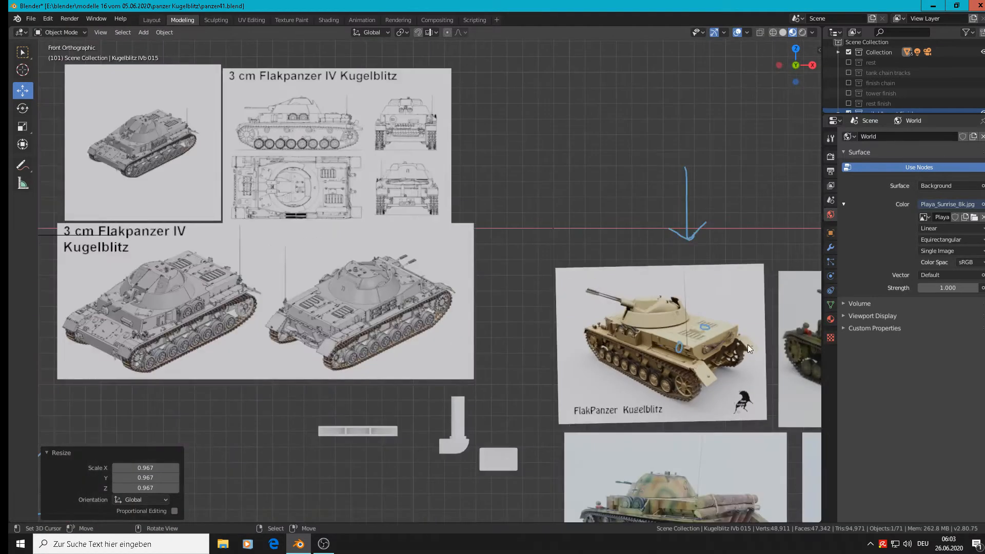
scroll(747, 344, "down", 6)
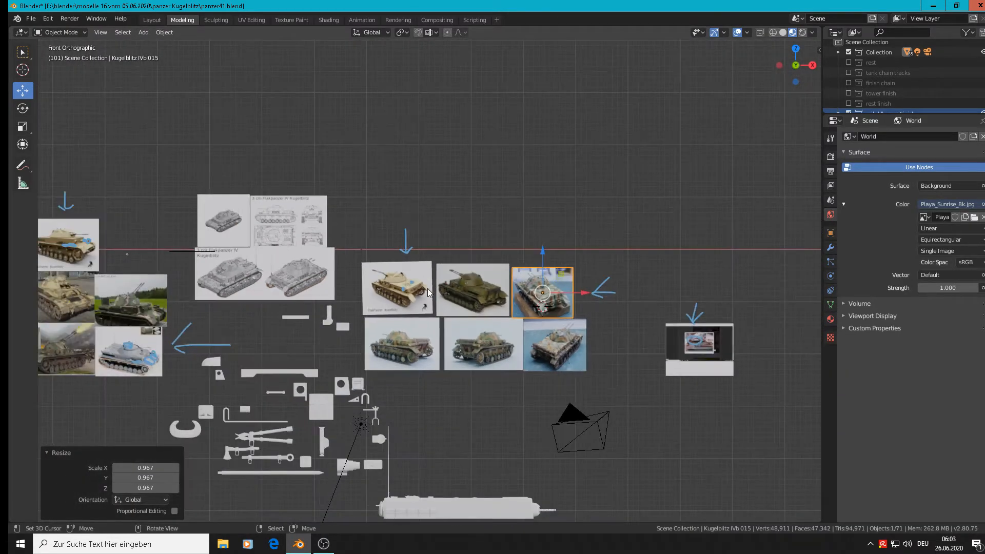
scroll(428, 292, "down", 2)
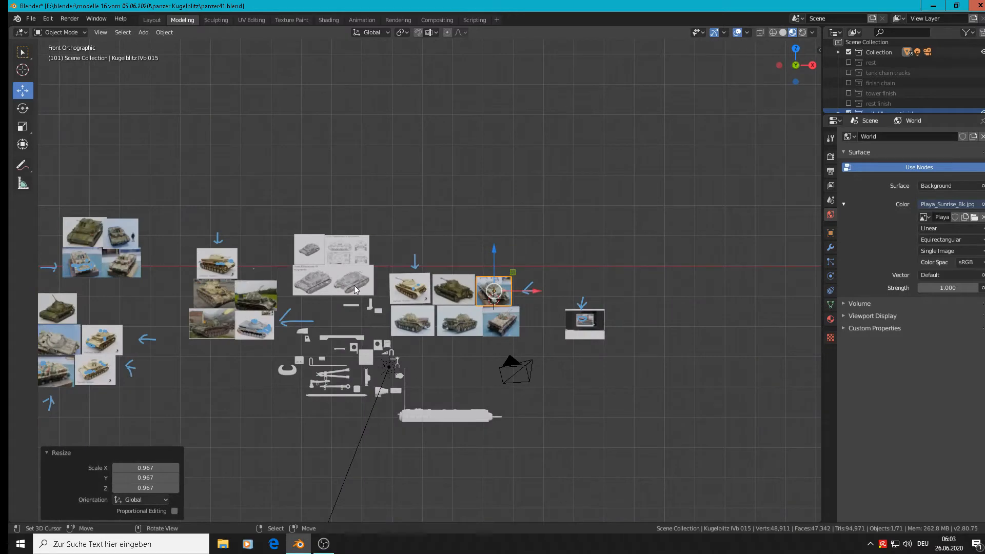
key("g")
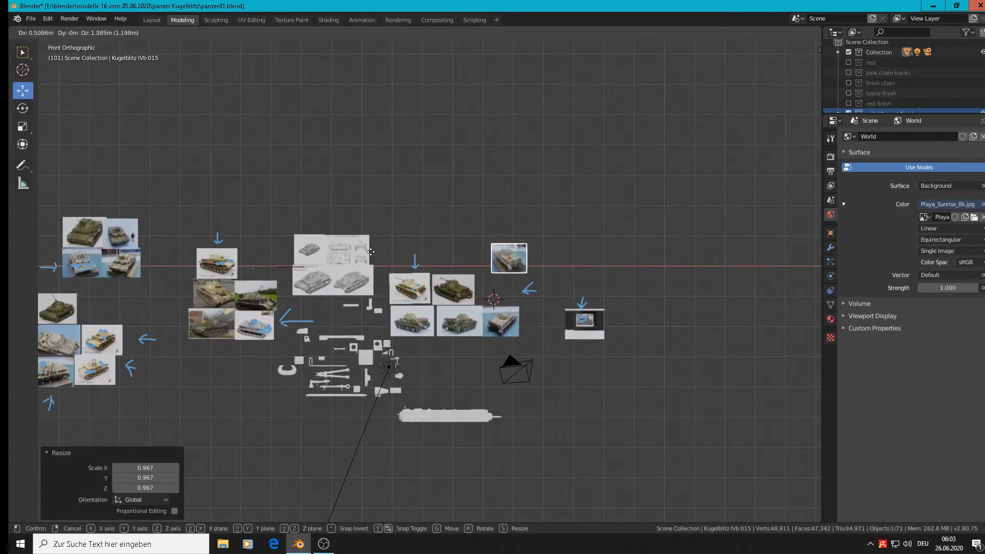
right_click(370, 251)
Place the 3D cursor on the rear hull in the beige tank's reference photo and add a Bezier circle there.
scroll(456, 291, "up", 10)
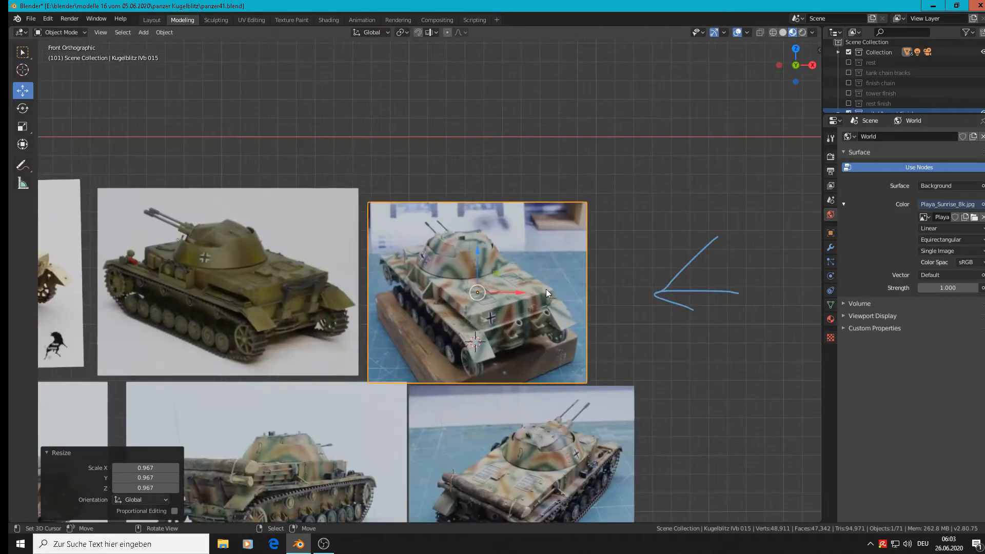
middle_click_drag(383, 294, 662, 269, "shift")
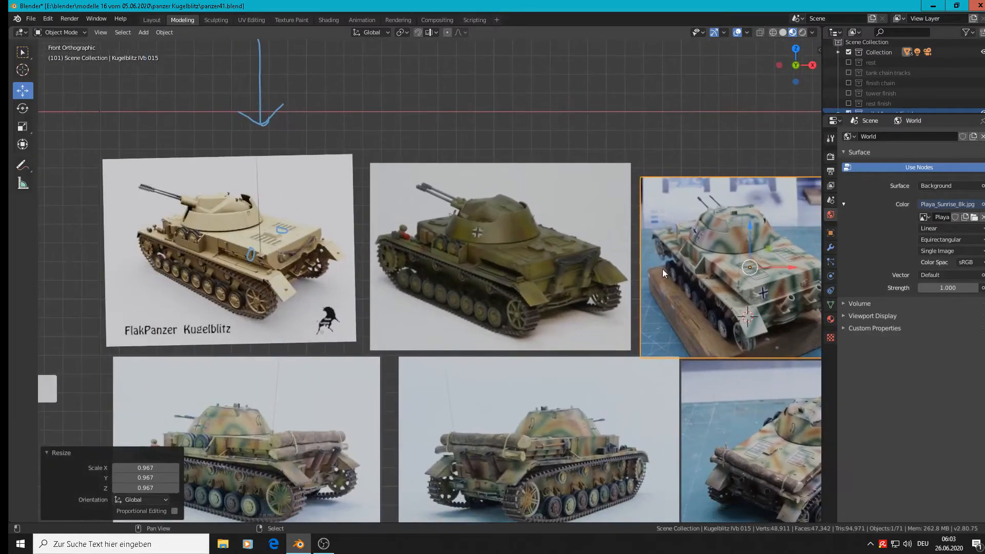
left_click(251, 254)
left_click(200, 119)
scroll(213, 122, "up", 4)
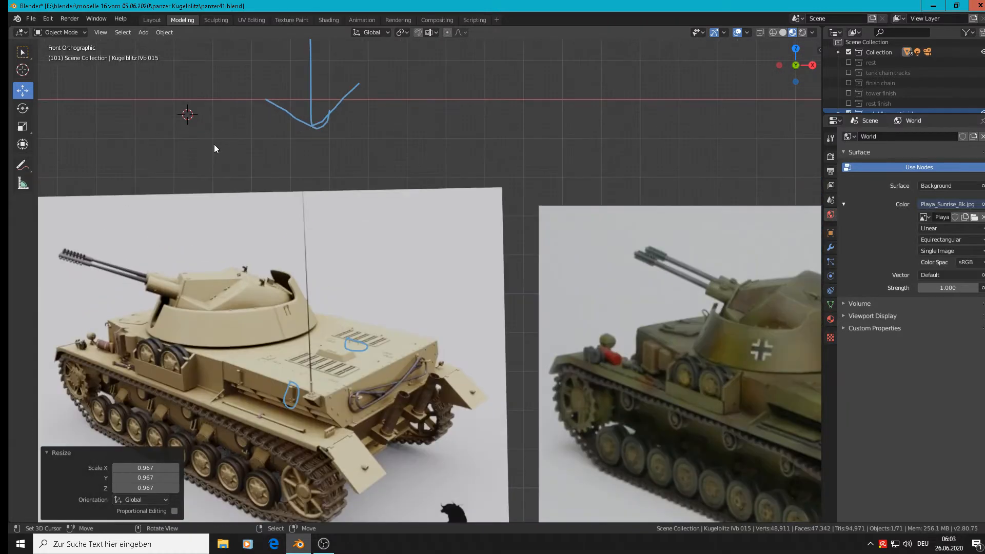
middle_click_drag(214, 148, 342, 105, "shift")
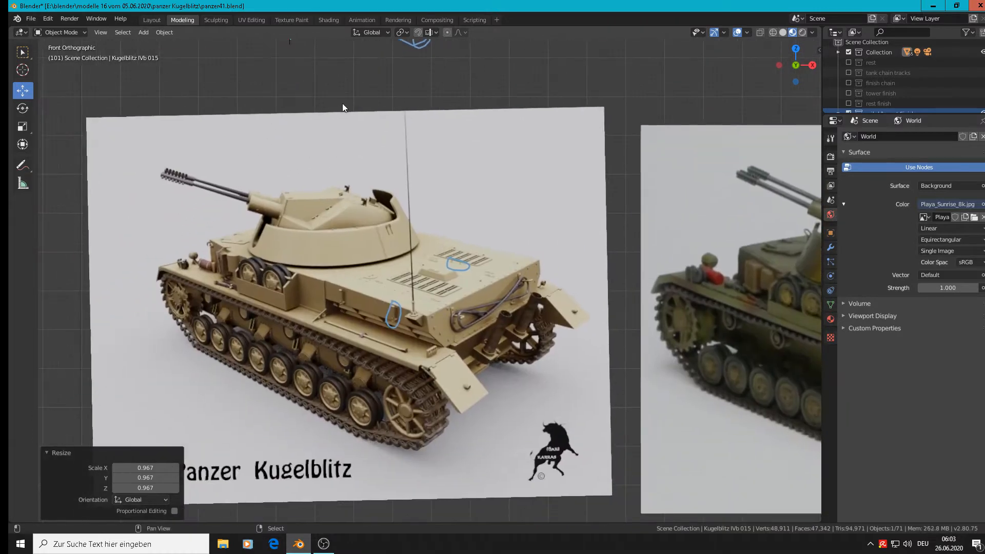
left_click(385, 299)
left_click(138, 31)
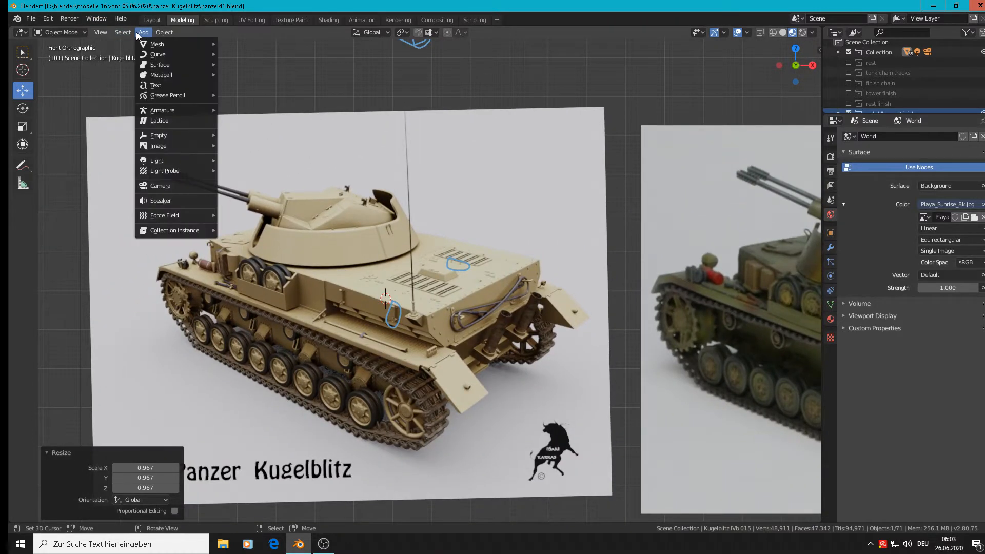
mouse_move(149, 54)
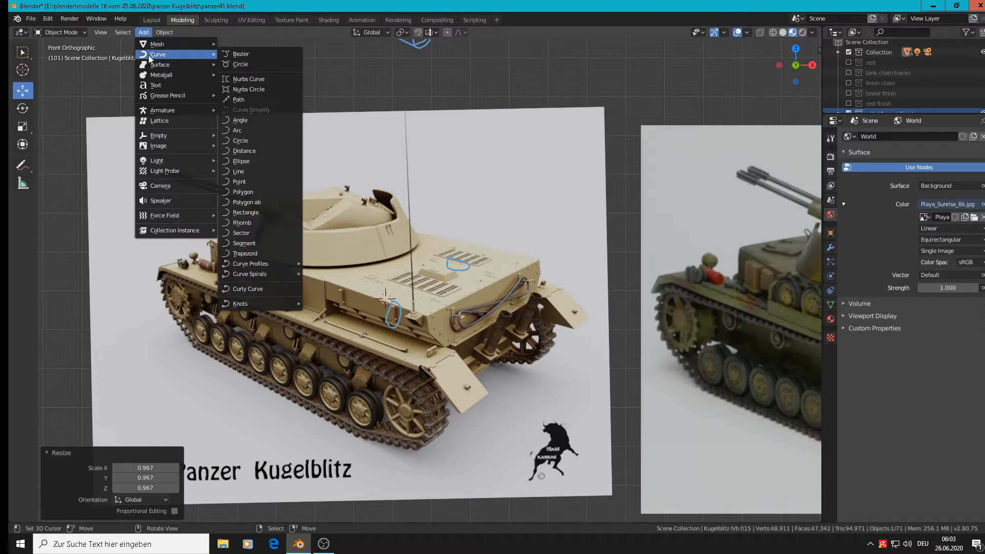
left_click(248, 66)
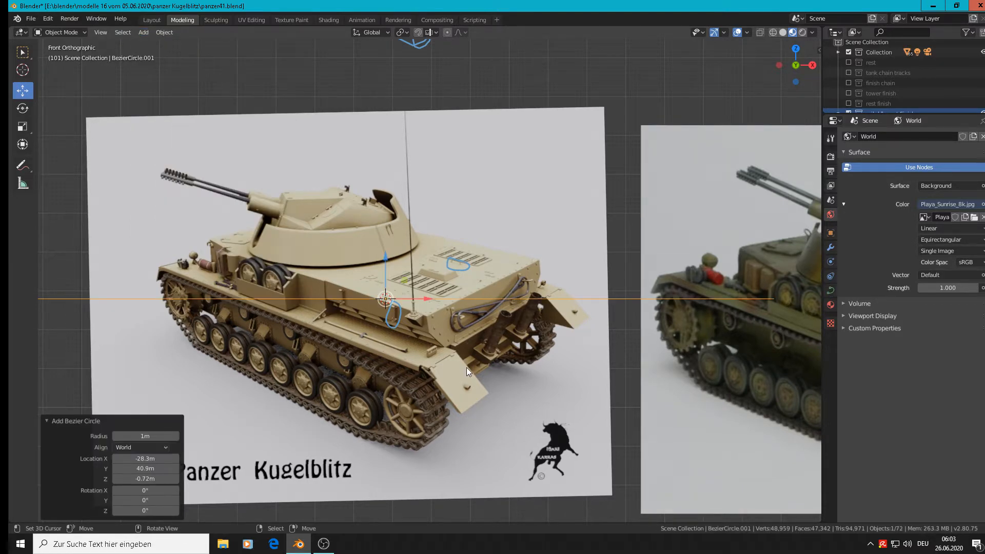
Rotate the Bezier circle 90° about X and scale it down by about 0.096 and again by about 0.086.
type("rx90")
key("Return")
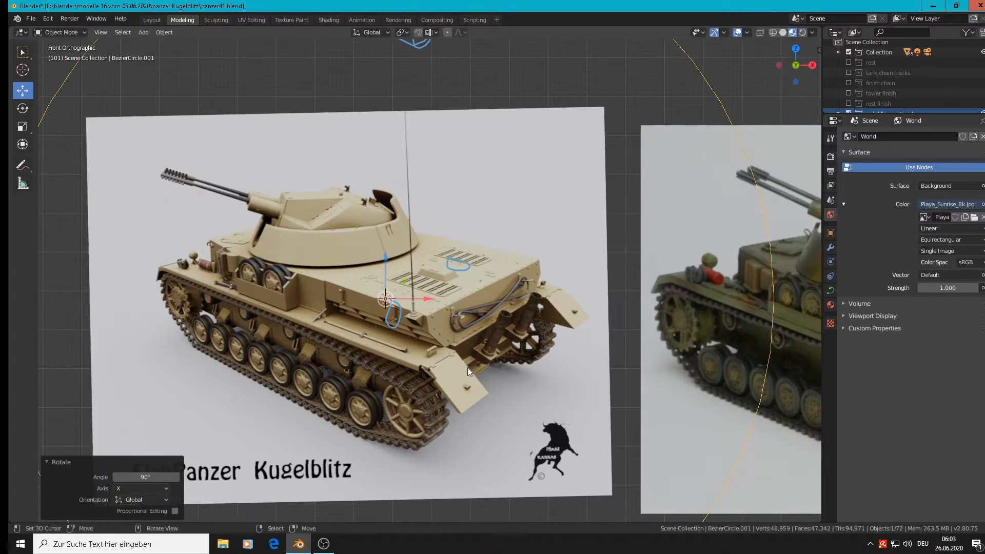
key("s")
left_click(402, 313)
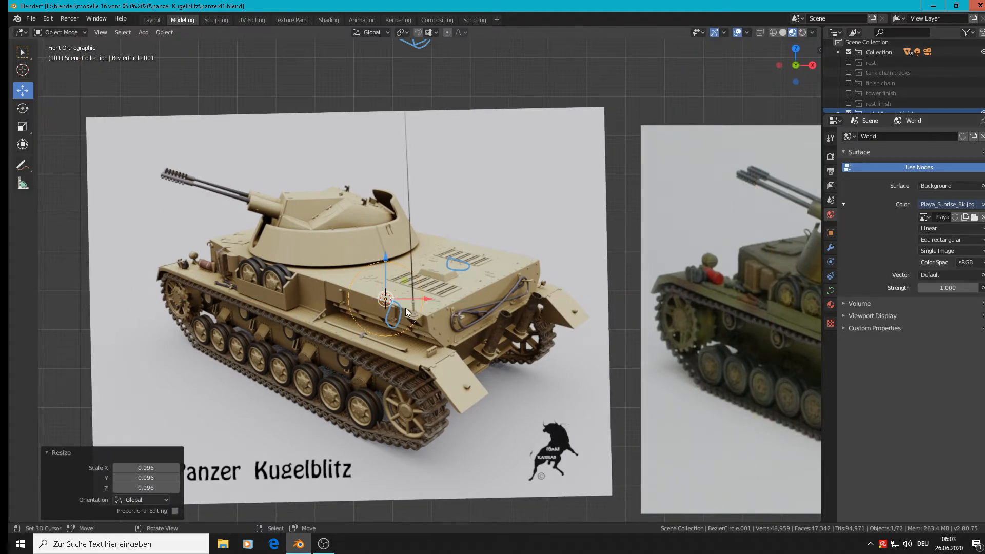
scroll(444, 277, "up", 8)
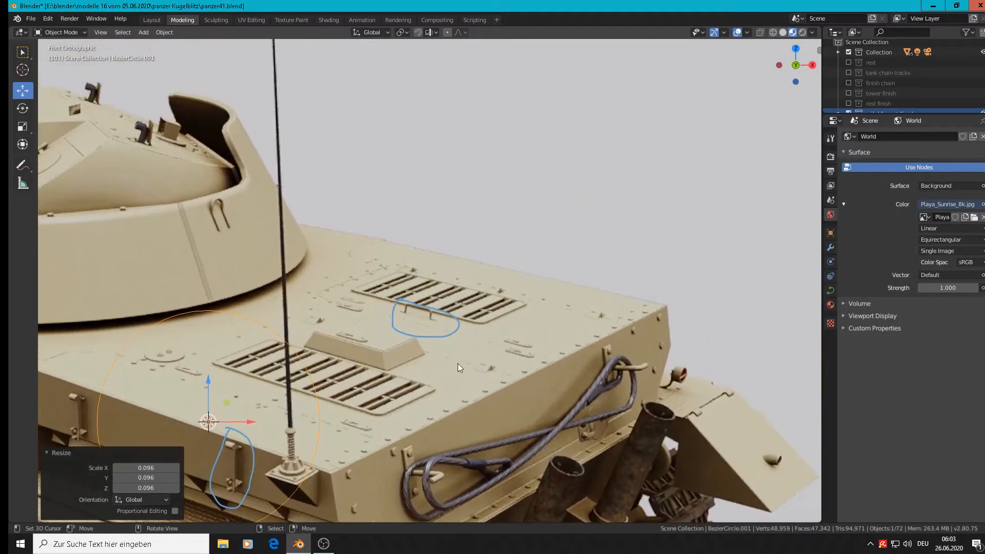
key("s")
left_click(225, 418)
Move the circle about 0.174 m along X and 0.0942 m along Z onto the circled deck handle and scale it by about 0.443.
scroll(337, 394, "up", 3)
key("g")
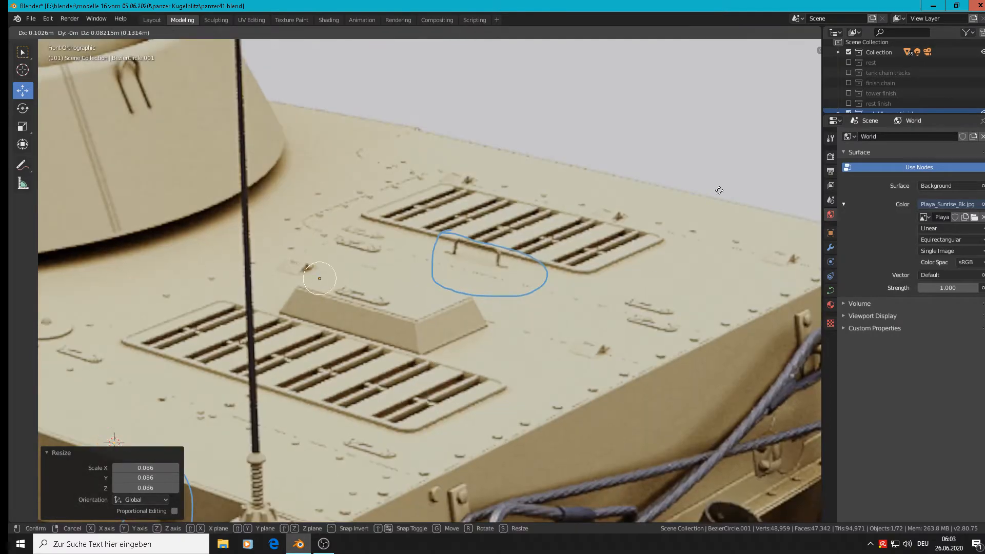
left_click(781, 166)
scroll(574, 240, "up", 2)
scroll(575, 240, "up", 2)
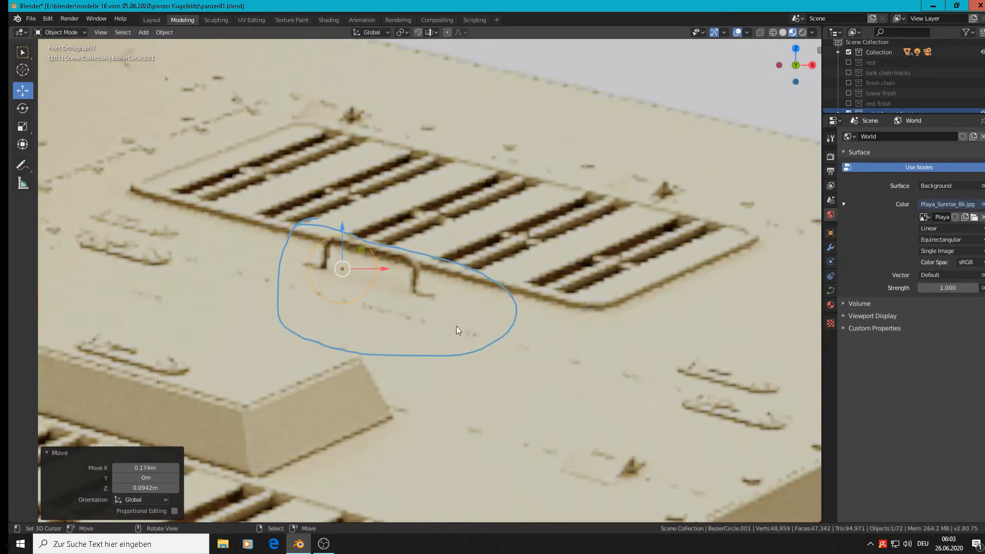
key("s")
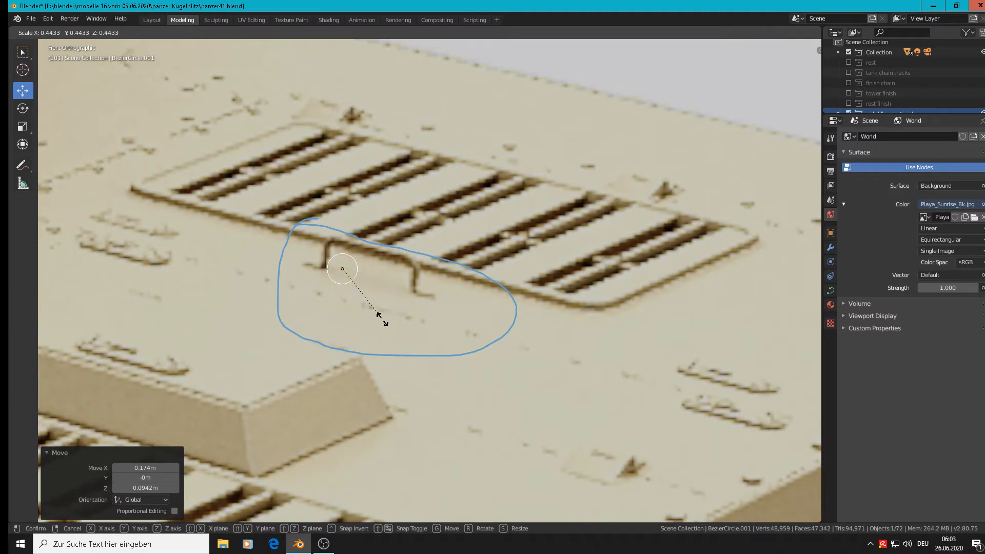
left_click(383, 318)
Fit the circle to the handle's upper bend with a move of about -0.001 m in X and 0.0033 m in Z and a 0.811 scale.
key("g")
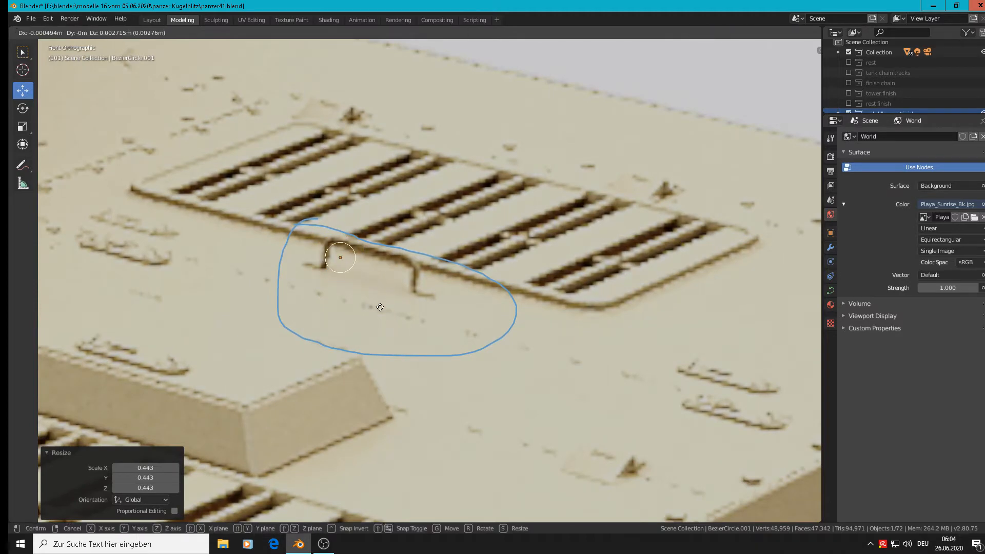
left_click(377, 306)
key("s")
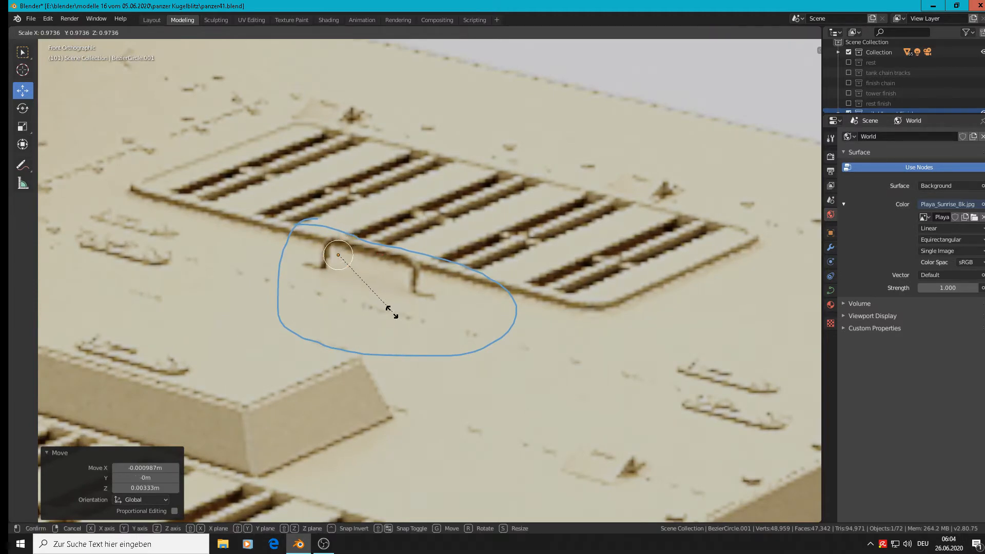
left_click(378, 306)
scroll(377, 307, "up", 4)
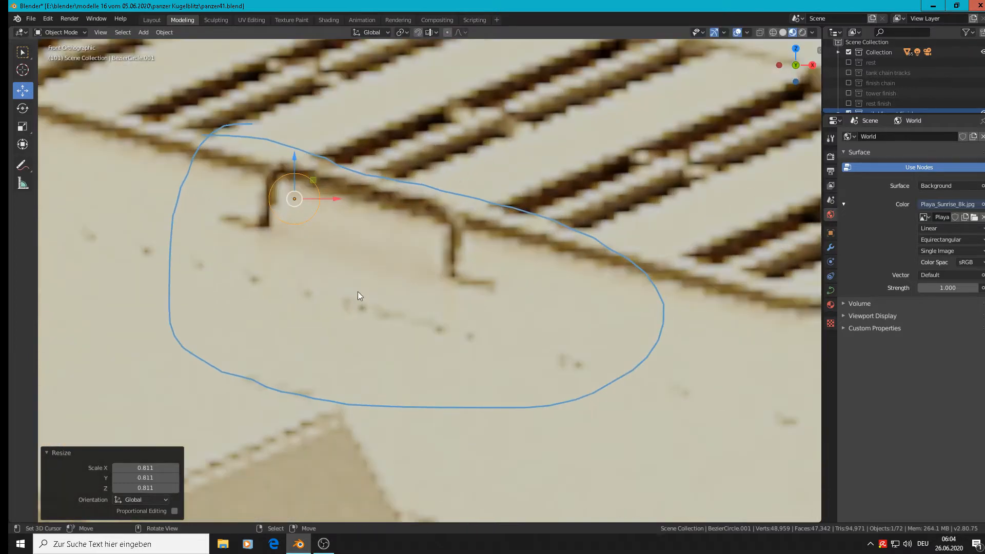
scroll(301, 235, "up", 2)
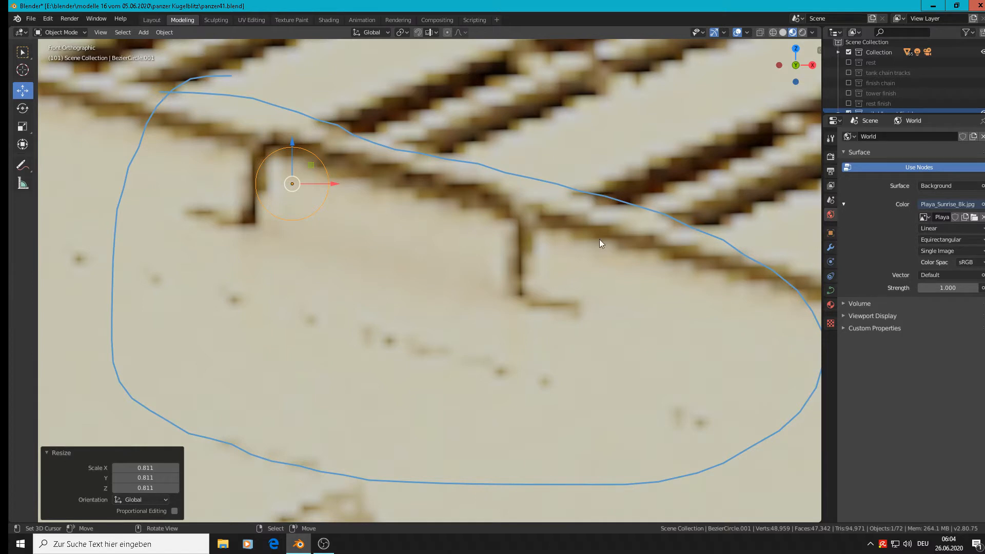
Give the Bezier circle a bevel depth of 0.21 m and a bevel resolution of 1.
left_click(831, 290)
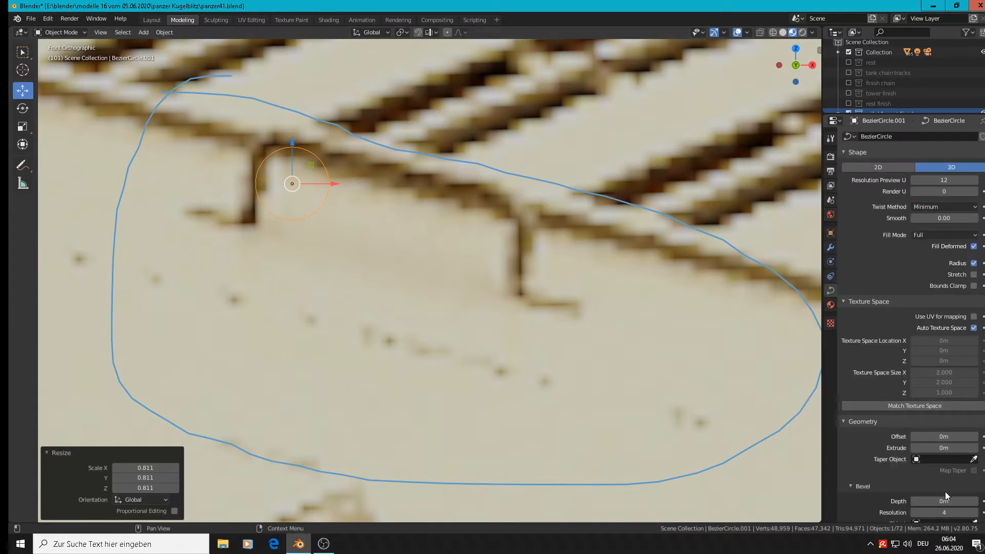
scroll(945, 491, "down", 2)
left_click_drag(938, 458, 960, 458)
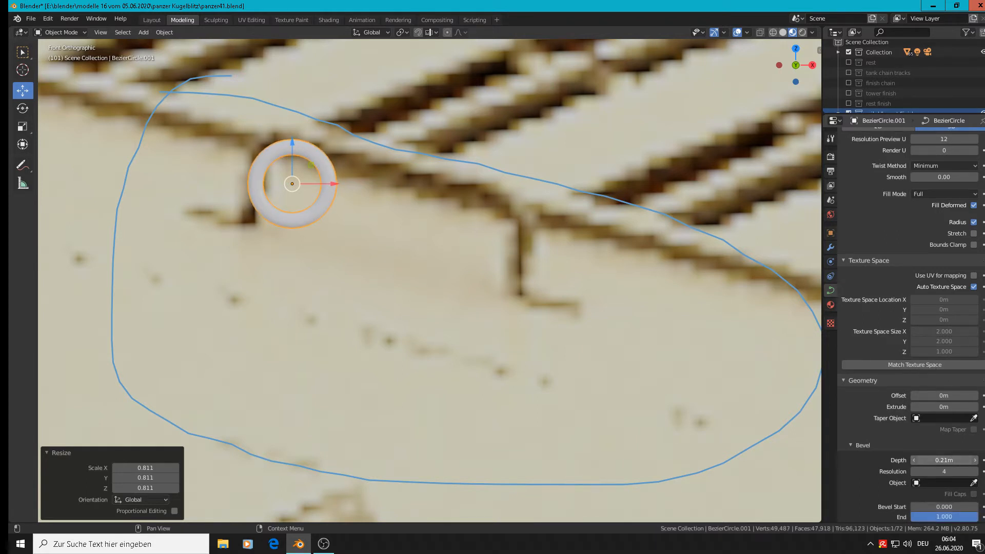
left_click(938, 457)
key("Return")
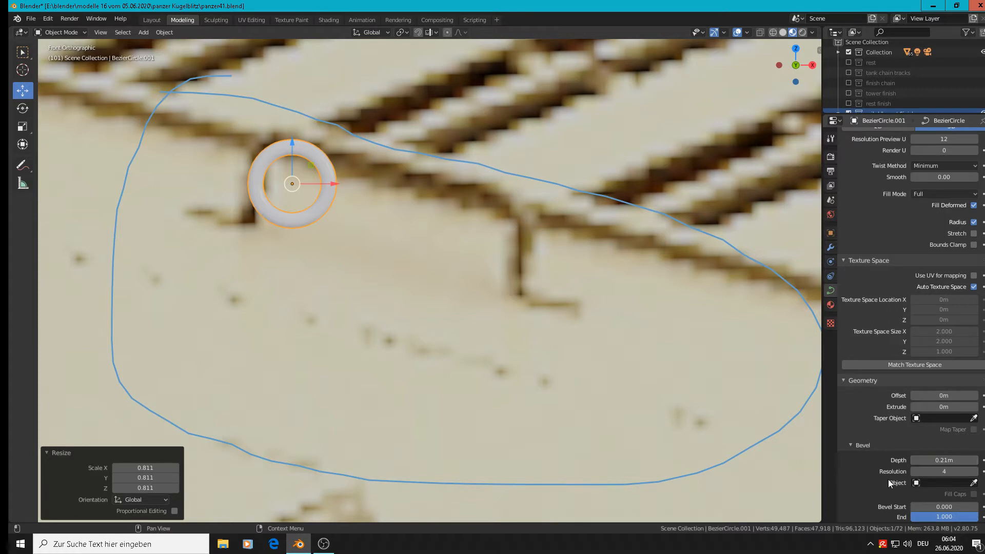
left_click(914, 470)
left_click(914, 471)
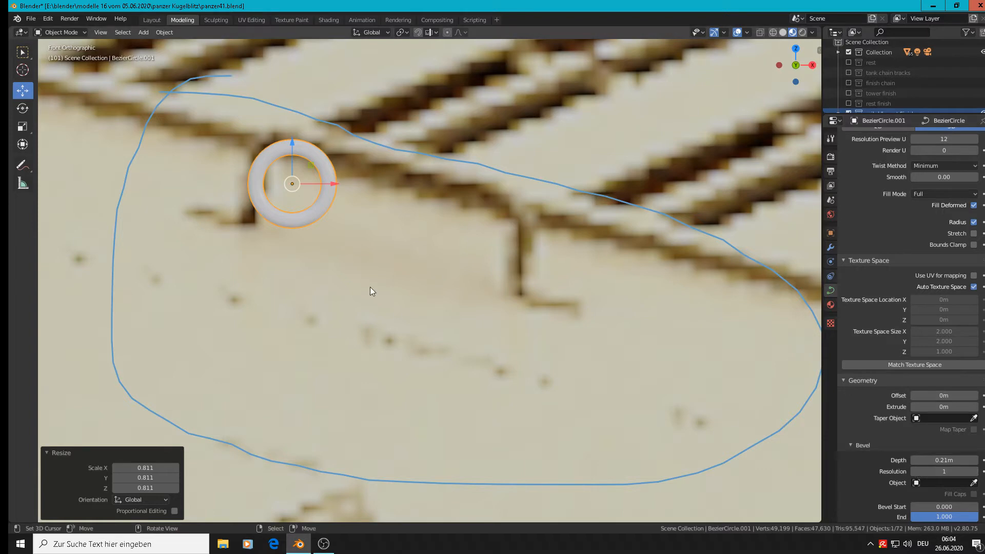
Move the ring -0.00764 m along Y so it stands in front of the reference photo.
middle_click_drag(371, 288, 210, 178)
scroll(209, 178, "up", 2)
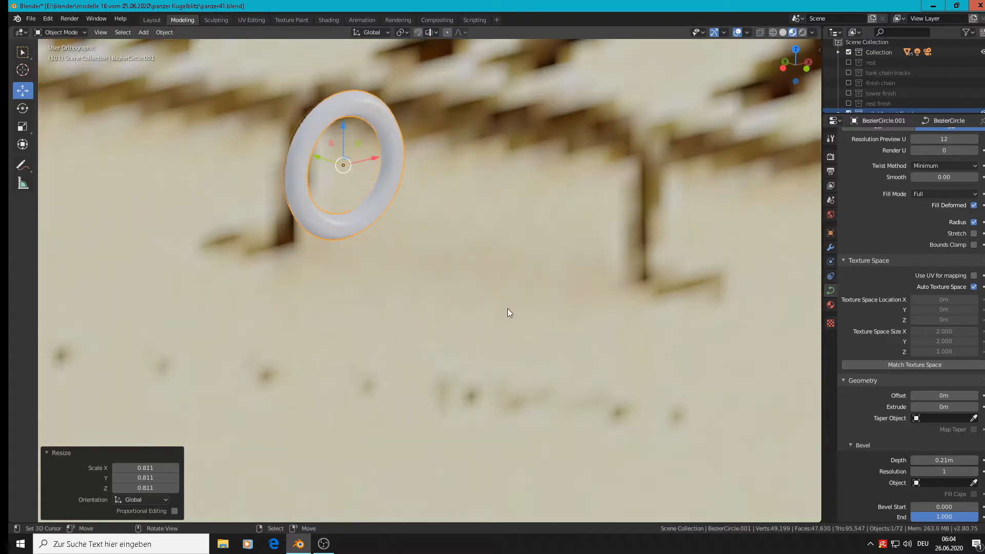
key("g")
key("y")
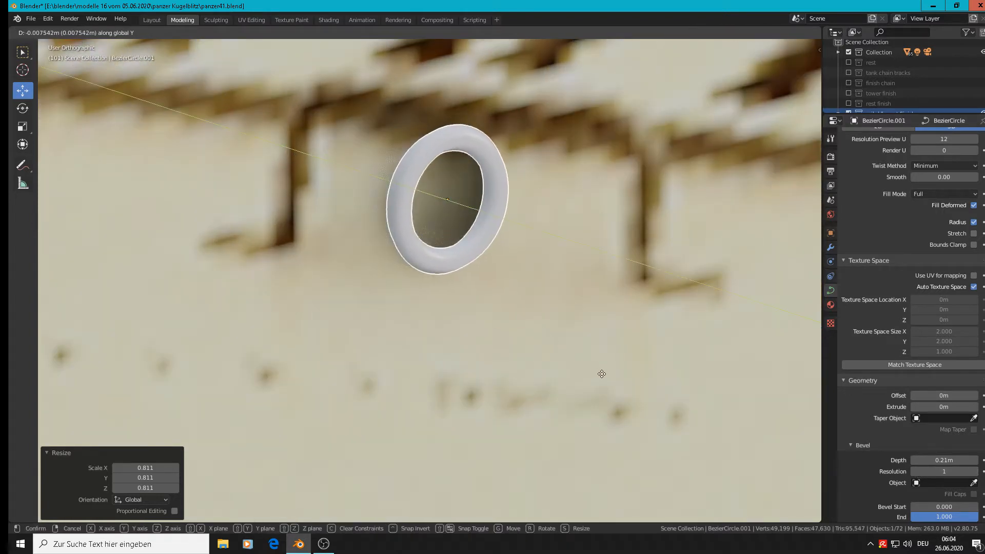
left_click(602, 374)
scroll(483, 257, "up", 1)
middle_click_drag(484, 256, 544, 250)
scroll(457, 131, "up", 3)
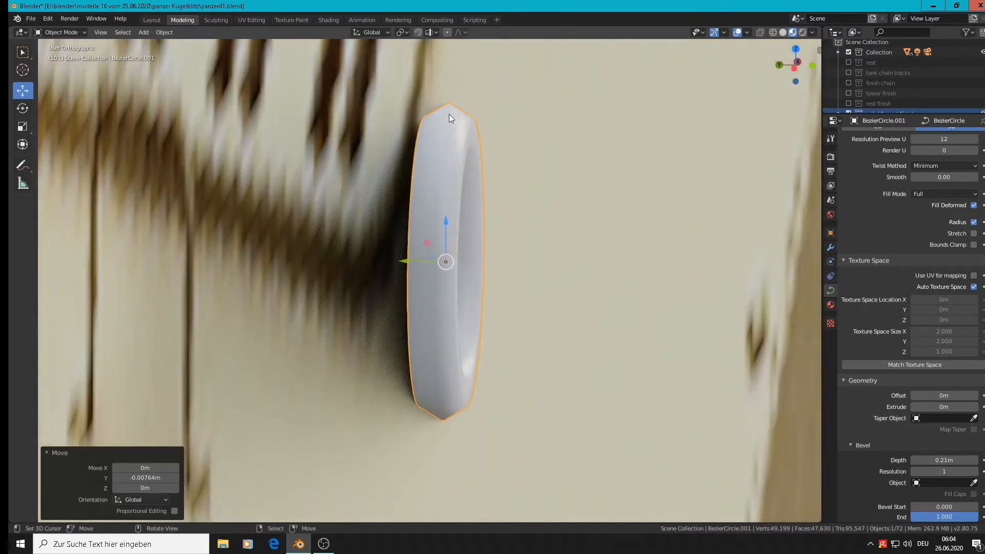
Compare different bevel resolutions on the ring's profile and set the bevel resolution to 2.
middle_click_drag(507, 311, 461, 316)
scroll(462, 316, "down", 4)
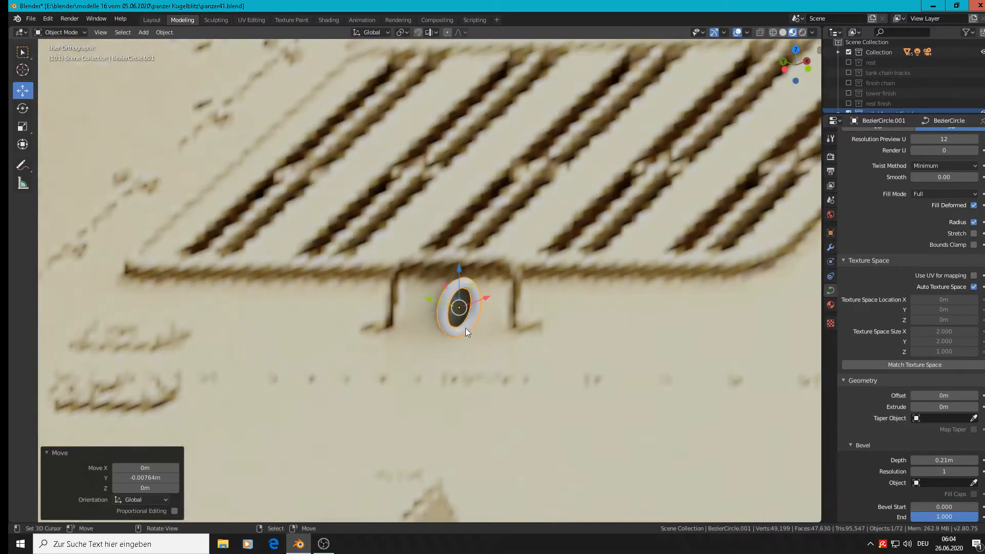
scroll(467, 328, "up", 5)
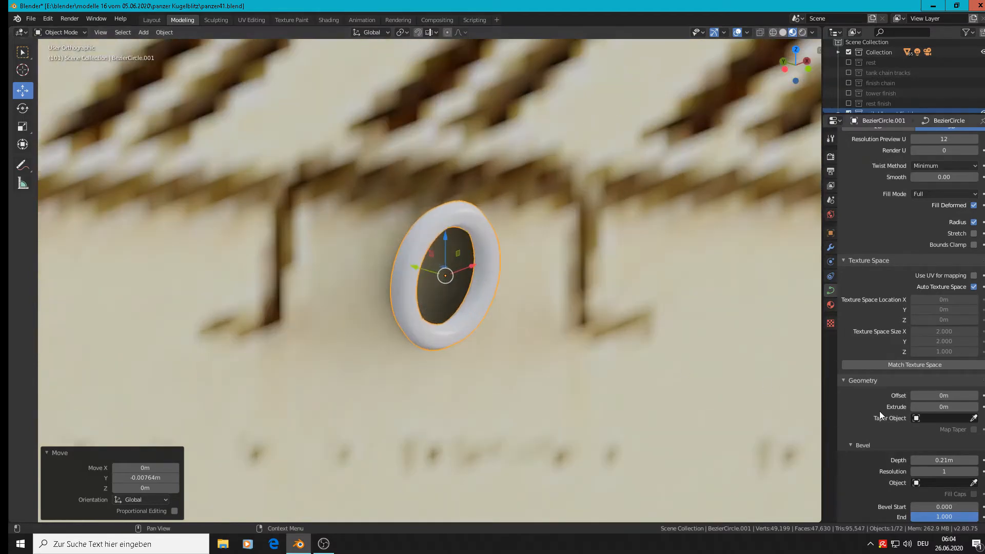
left_click(975, 471)
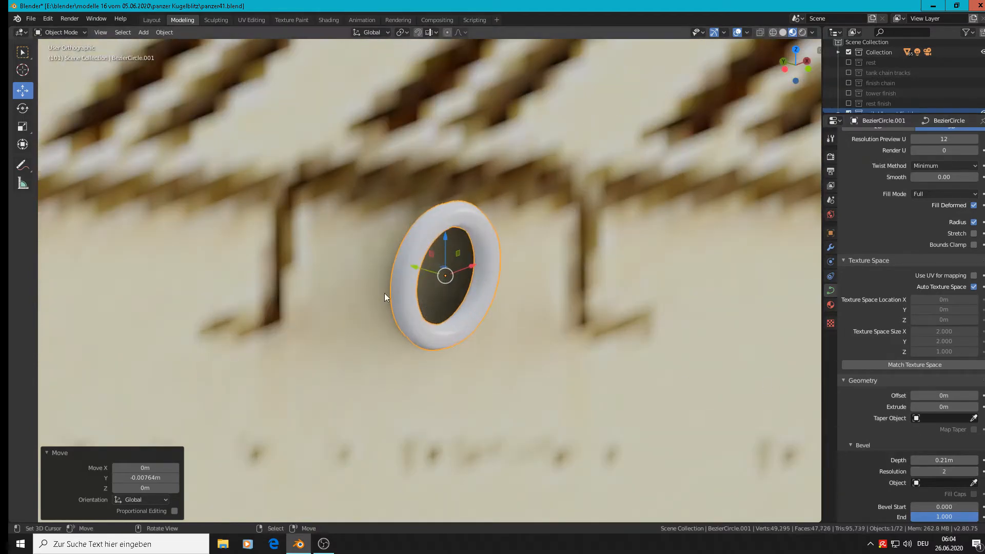
middle_click_drag(384, 293, 444, 279)
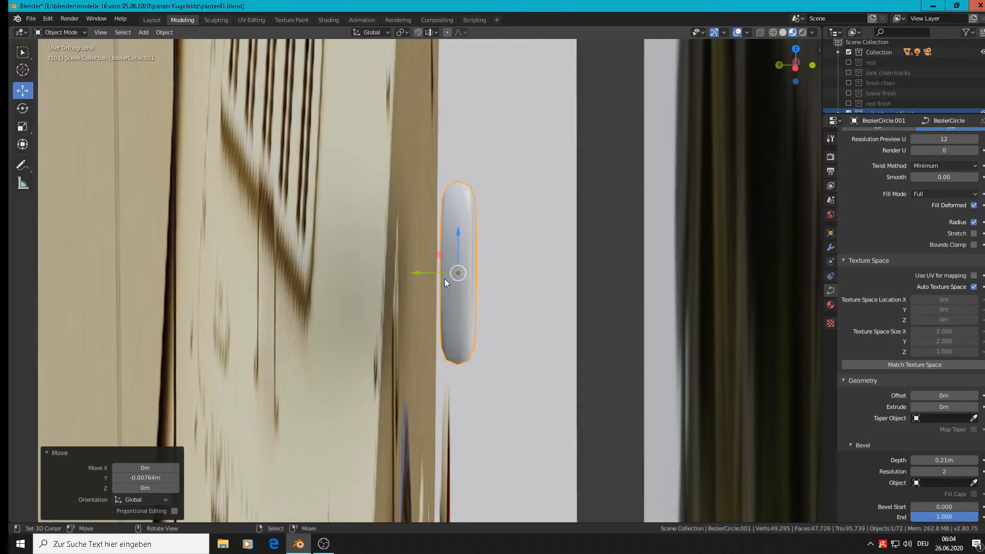
left_click(975, 471)
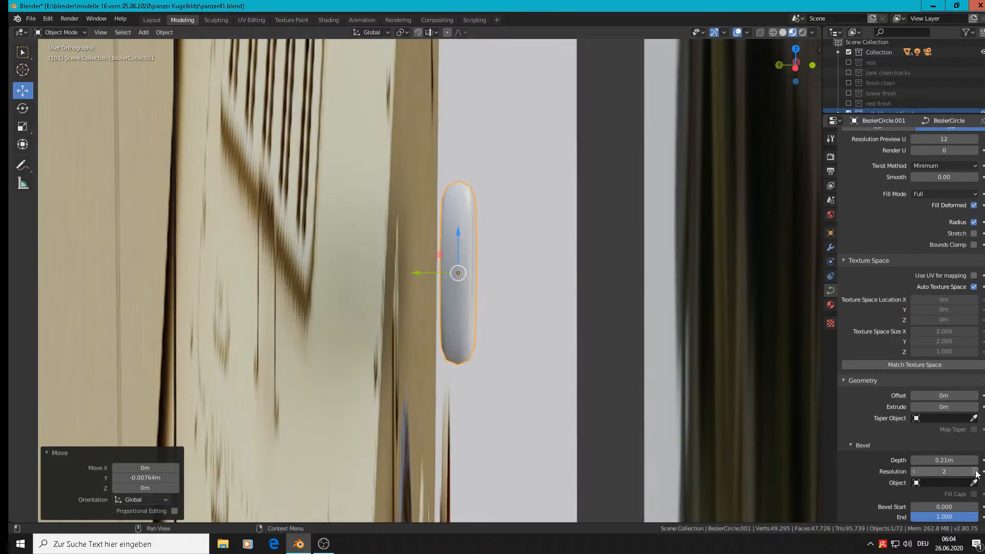
left_click(975, 472)
left_click(975, 471)
left_click(916, 470)
left_click(916, 470)
left_click(915, 470)
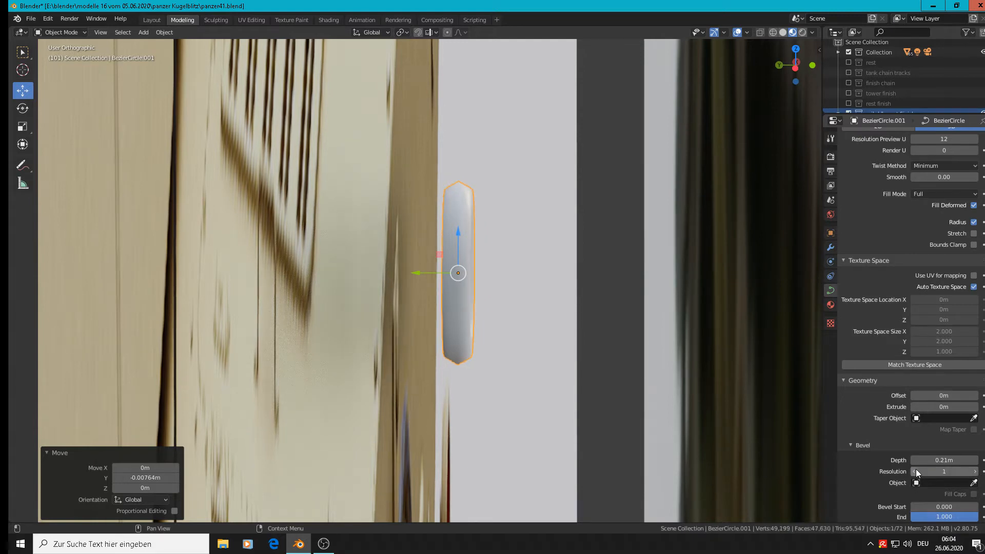
left_click(916, 470)
left_click(975, 471)
Convert the beveled Bezier circle into a mesh.
middle_click_drag(540, 322, 435, 323)
scroll(435, 323, "down", 3)
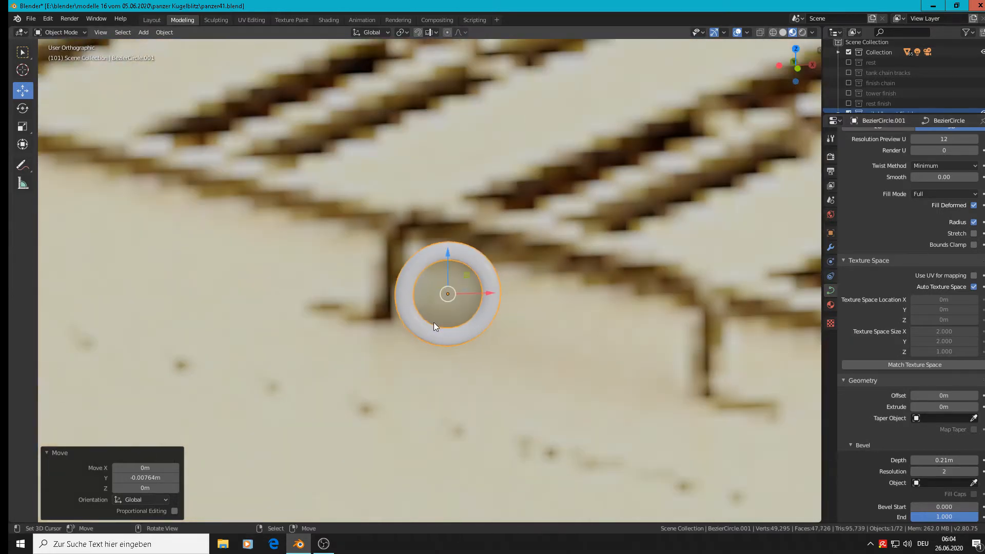
left_click(165, 33)
mouse_move(202, 297)
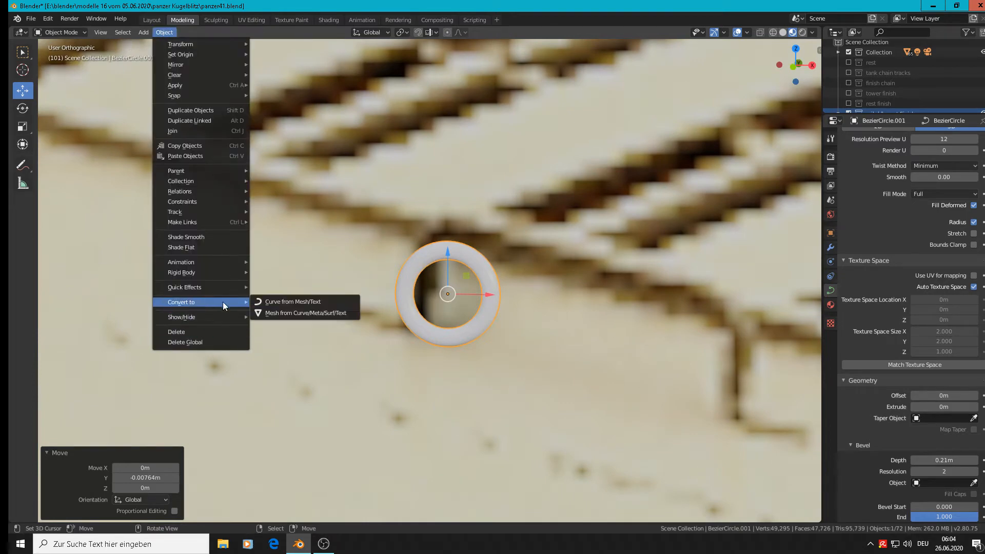
left_click(291, 313)
Delete the vertices of the ring's right half in Edit Mode, seen from the front.
scroll(478, 293, "up", 2)
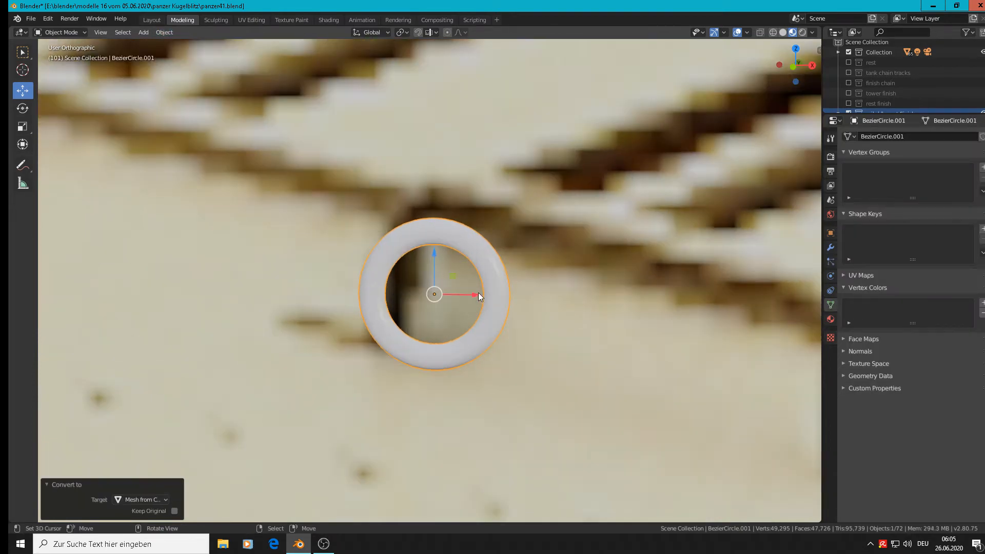
key("KP_1")
scroll(478, 291, "down", 3)
key("Tab")
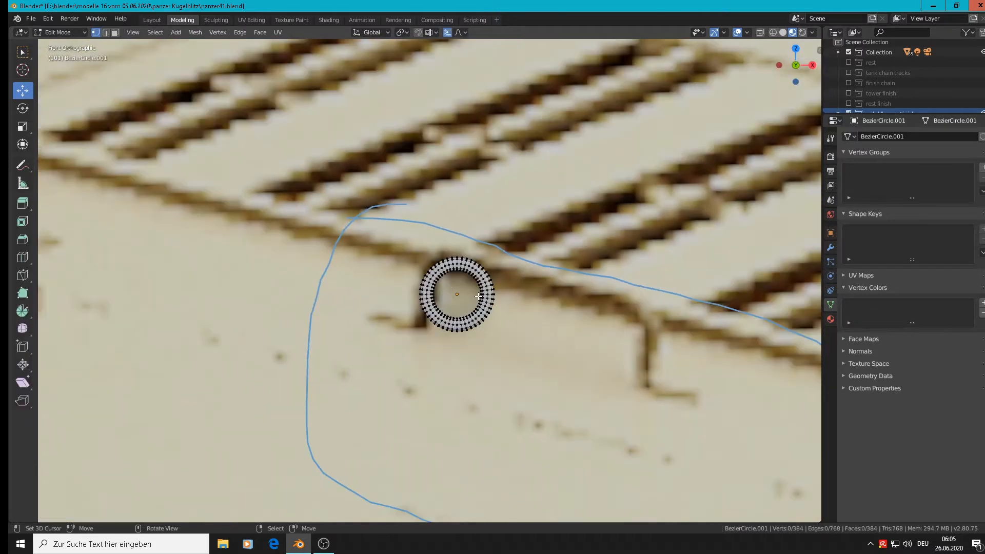
scroll(478, 297, "up", 2)
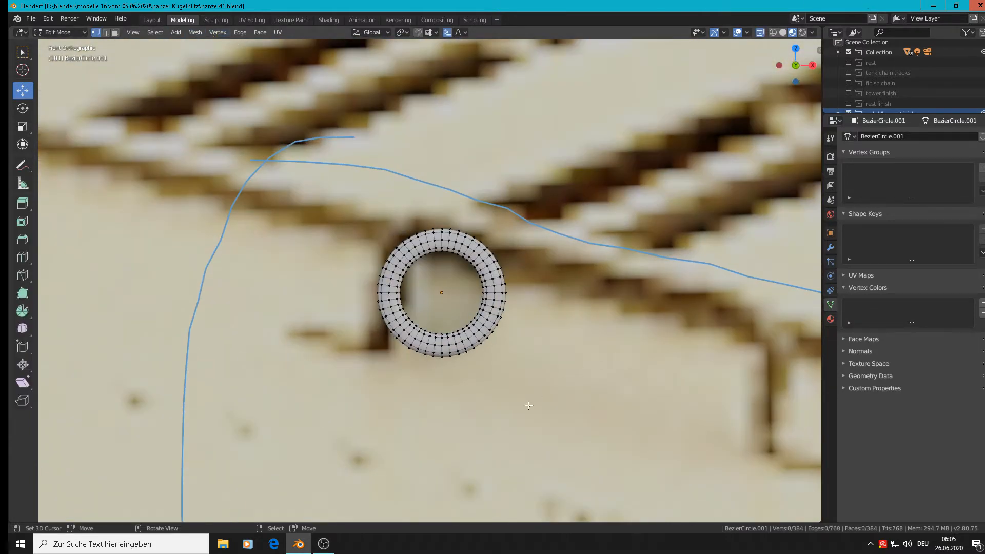
key("b")
left_click_drag(539, 439, 442, 220)
key("x")
left_click(442, 220)
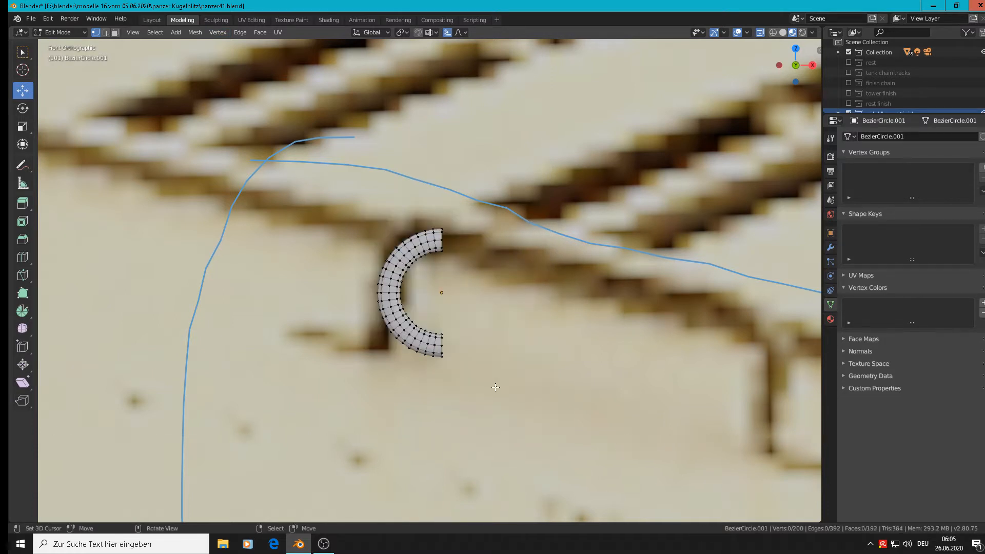
Delete the vertices of the remaining arc's lower half, keeping only the upper-left quarter bend.
key("b")
left_click_drag(483, 400, 343, 297)
key("x")
left_click(343, 297)
scroll(343, 297, "down", 6)
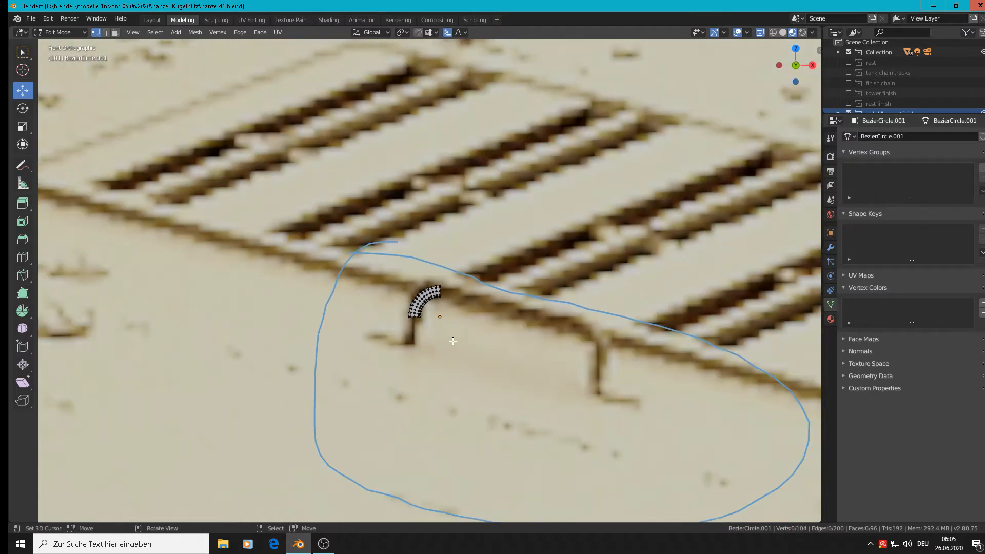
scroll(489, 349, "up", 3)
middle_click_drag(434, 308, 410, 313, "shift")
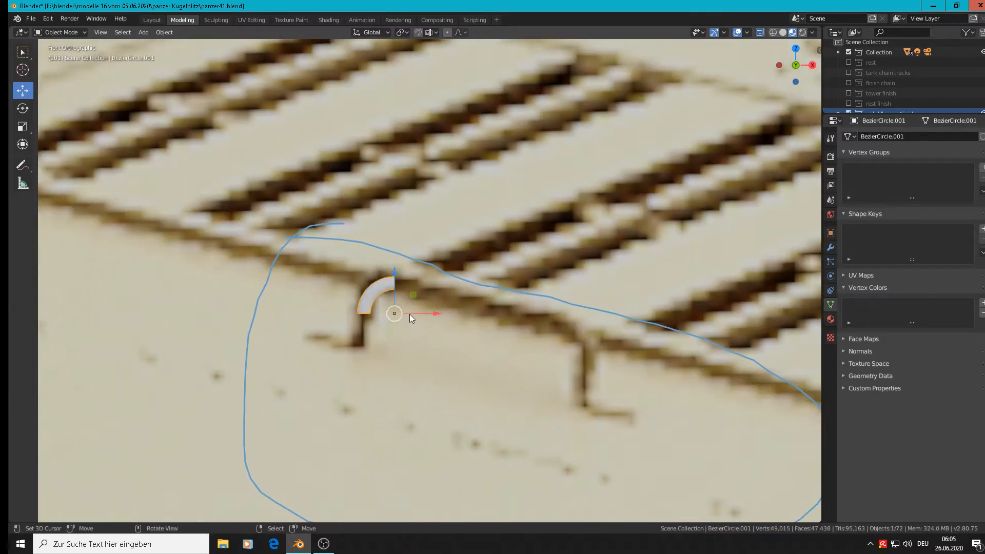
key("a")
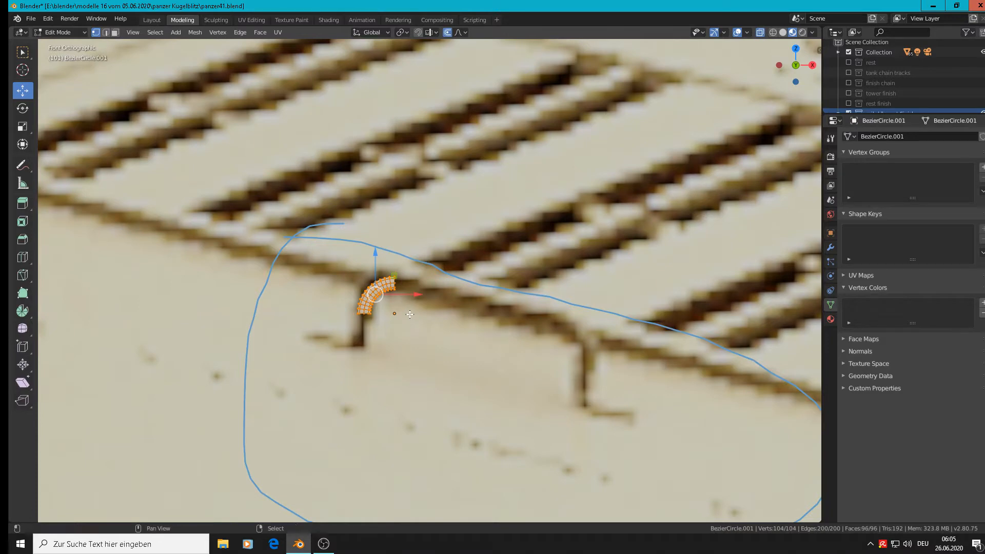
key("shift+d")
key("x")
key("o")
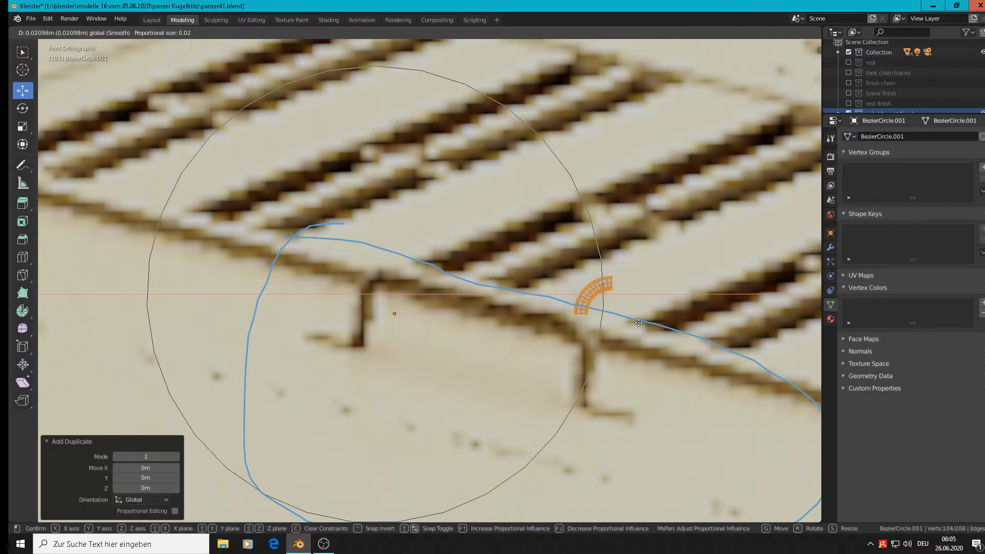
left_click(625, 324)
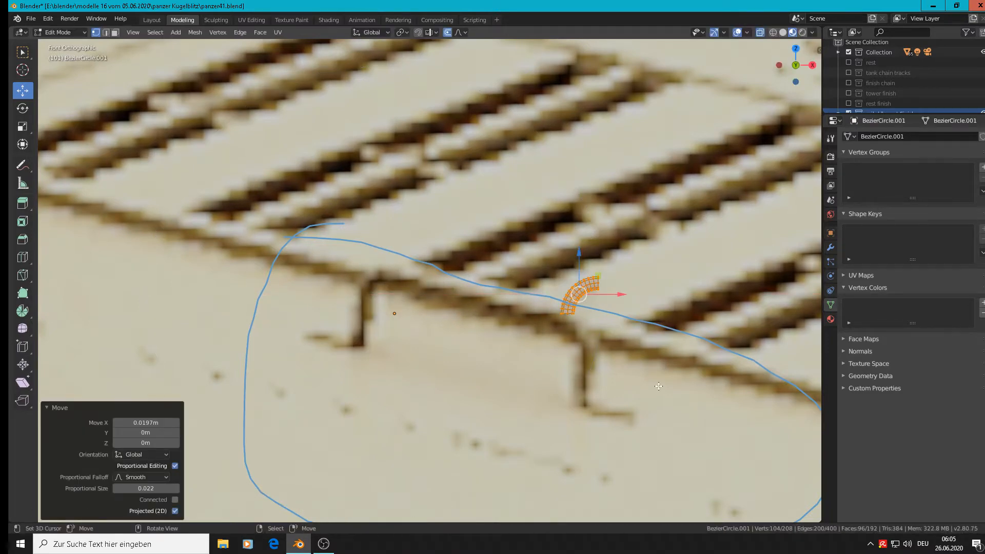
middle_click_drag(657, 387, 660, 429)
key("ctrl+z")
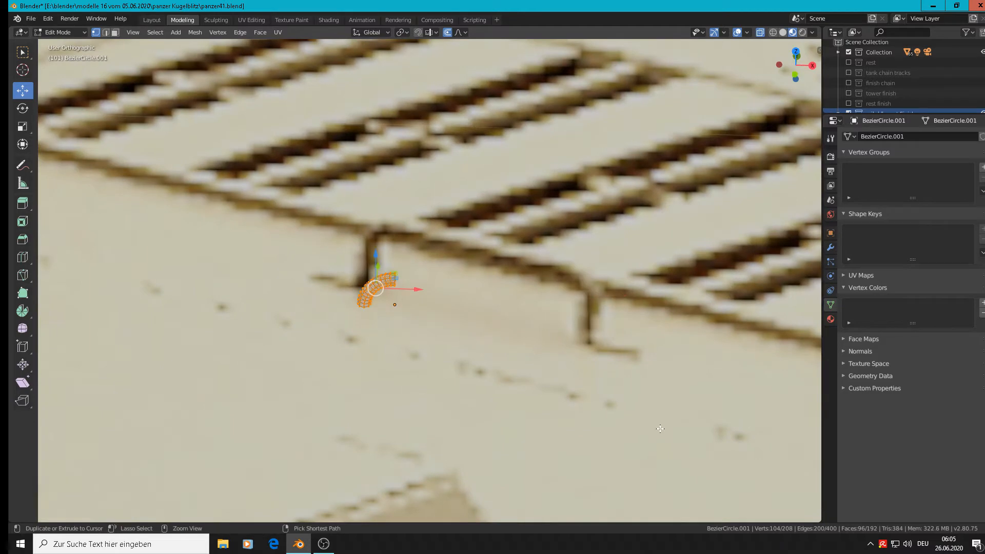
Duplicate the quarter bend and move the copy 0.0183 m along X with proportional editing off.
key("KP_1")
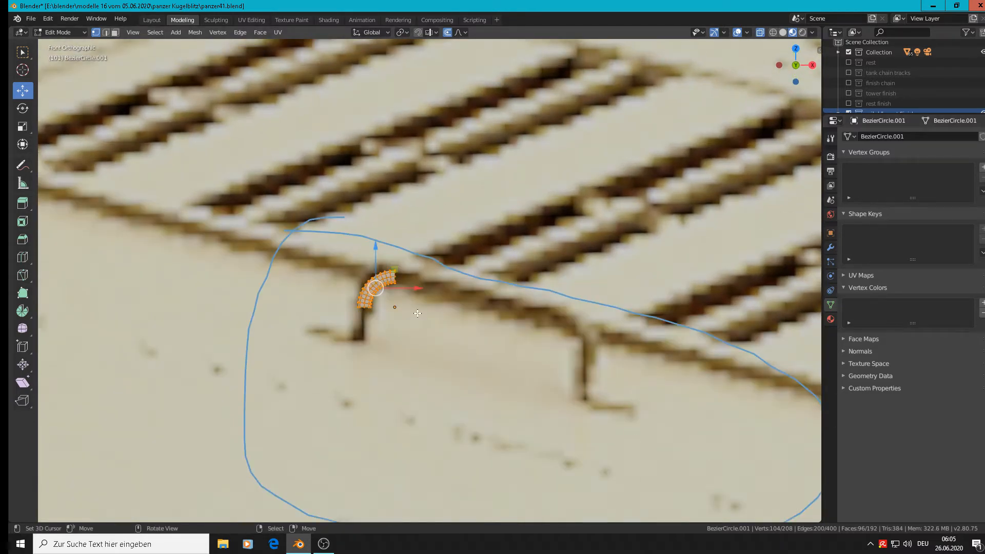
key("shift+d")
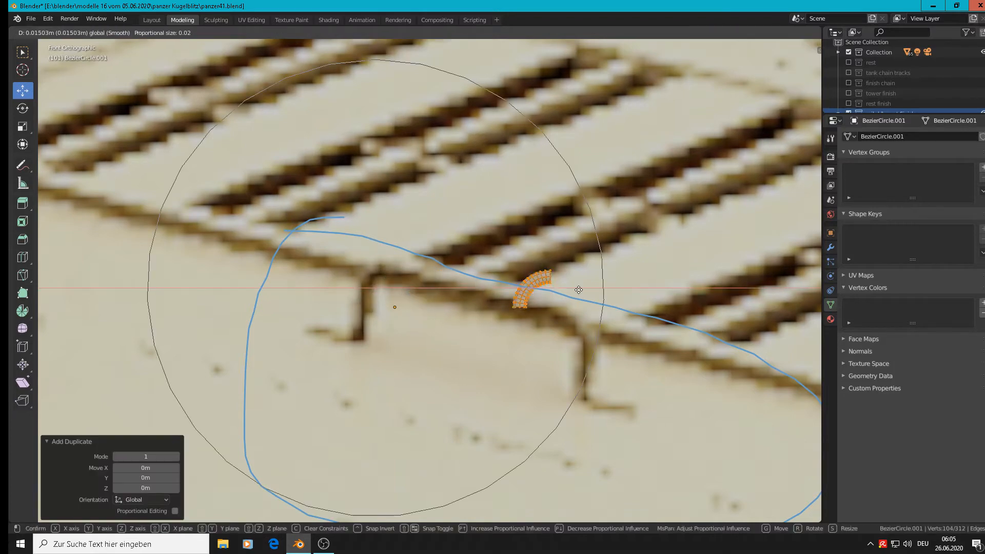
left_click(586, 290)
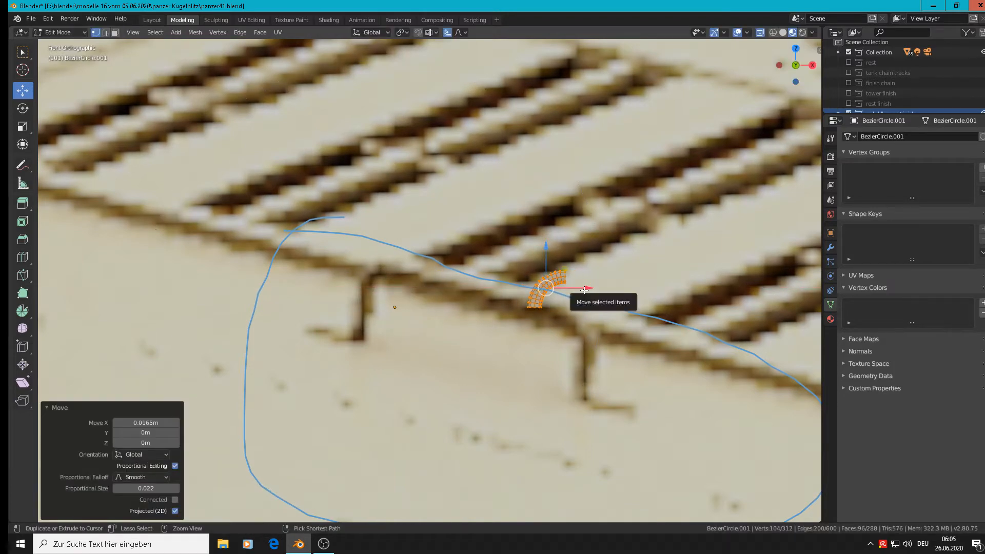
key("ctrl+z")
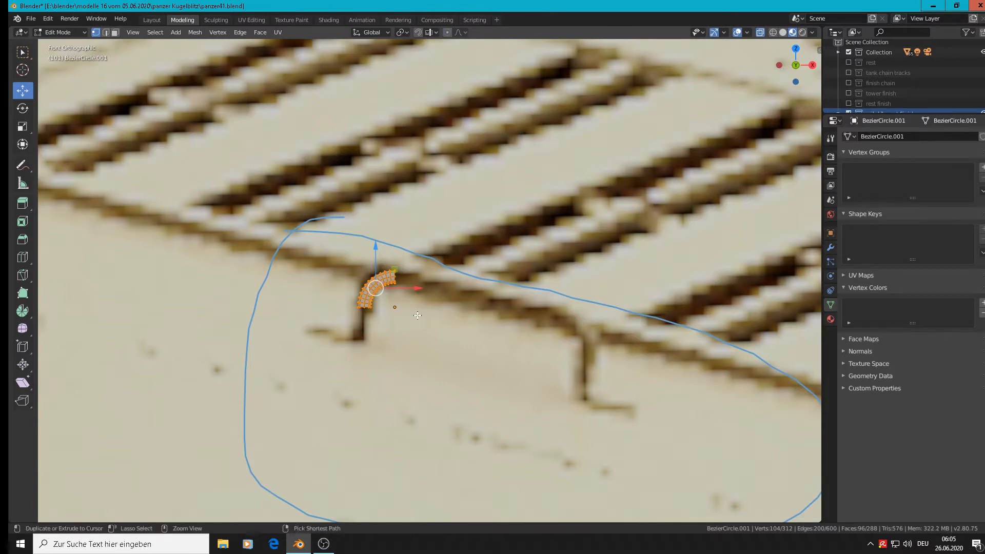
key("g")
key("x")
left_click(653, 442)
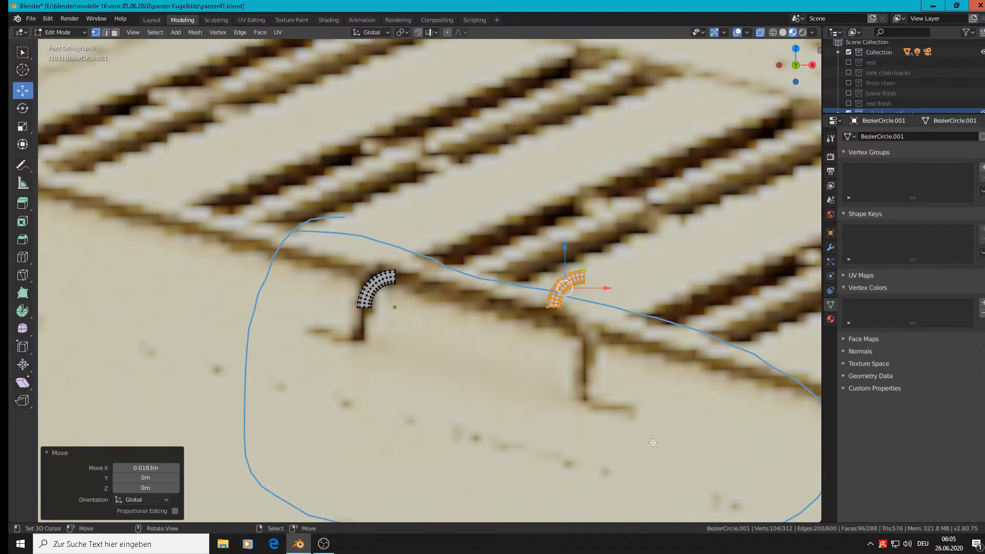
Rotate the copied bend 180° about Z so it mirrors the original bend.
type("rz")
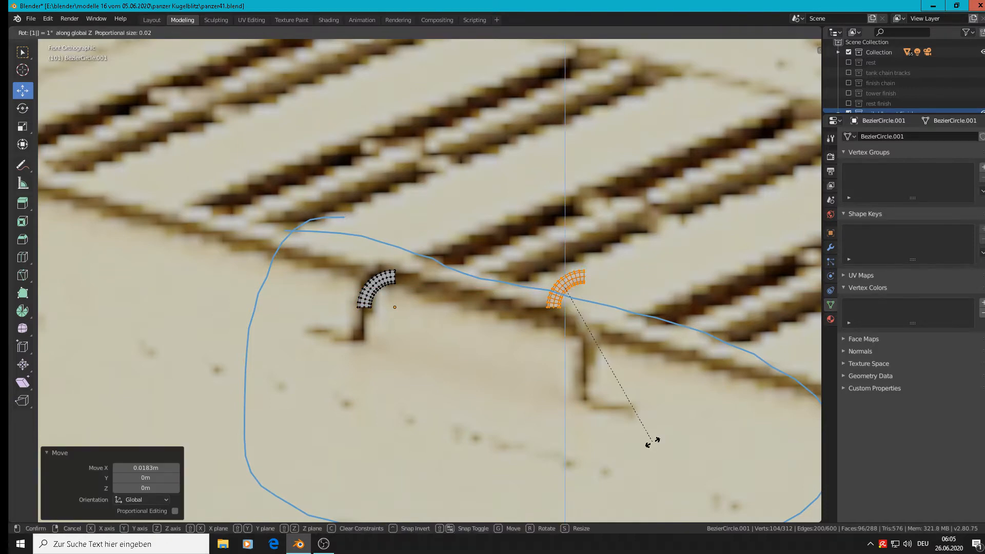
type("180")
key("Return")
scroll(494, 341, "up", 4)
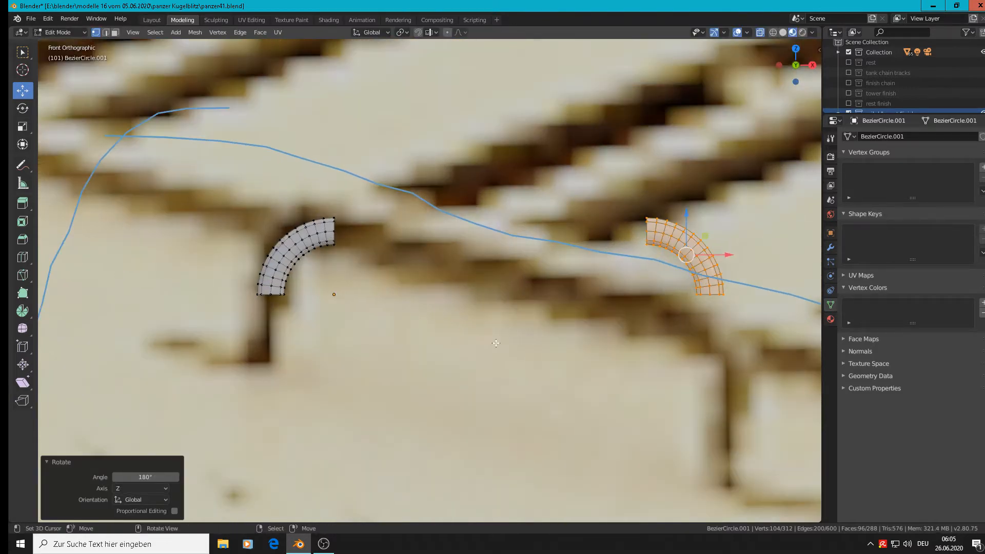
Connect the facing open ends of the two pipe bends with Bridge Edge Loops to form the handle's straight bar.
middle_click_drag(495, 341, 595, 354)
scroll(596, 353, "up", 2)
left_click(666, 187, "alt")
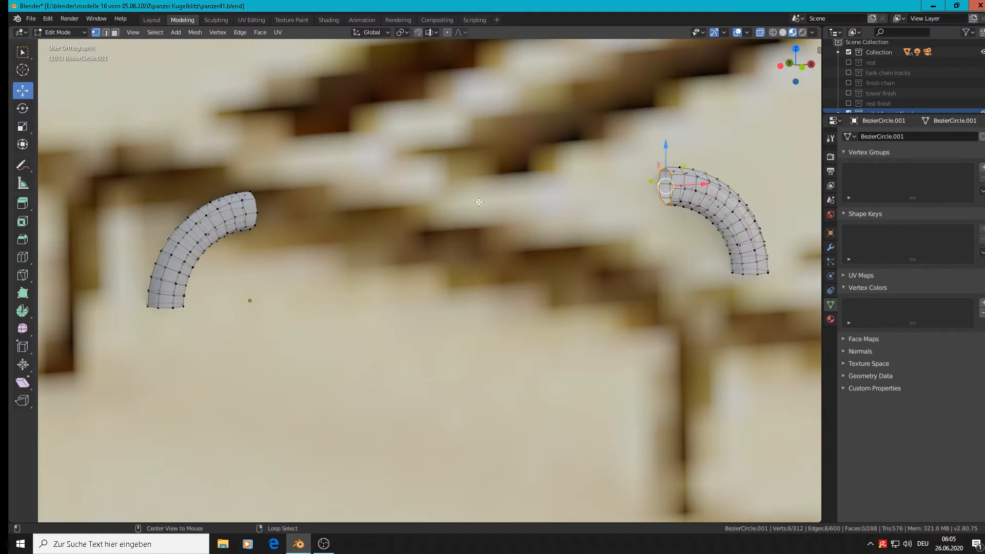
left_click(266, 202, "alt+shift")
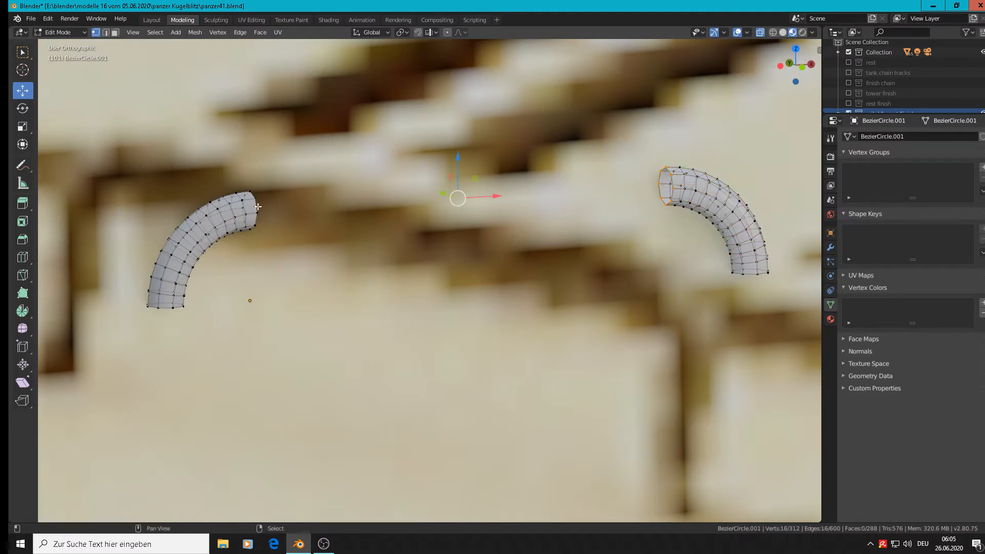
left_click(255, 205, "alt")
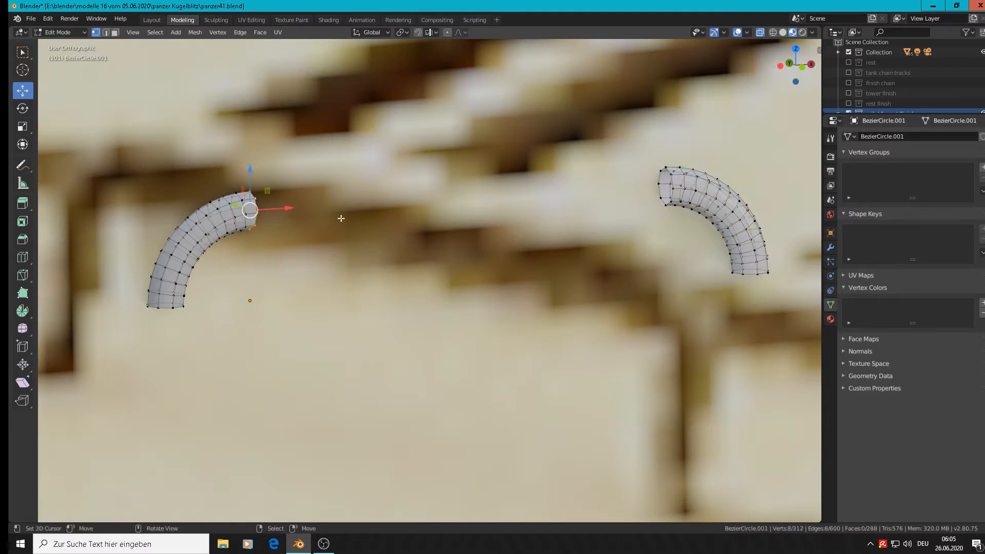
left_click(662, 177, "alt+shift")
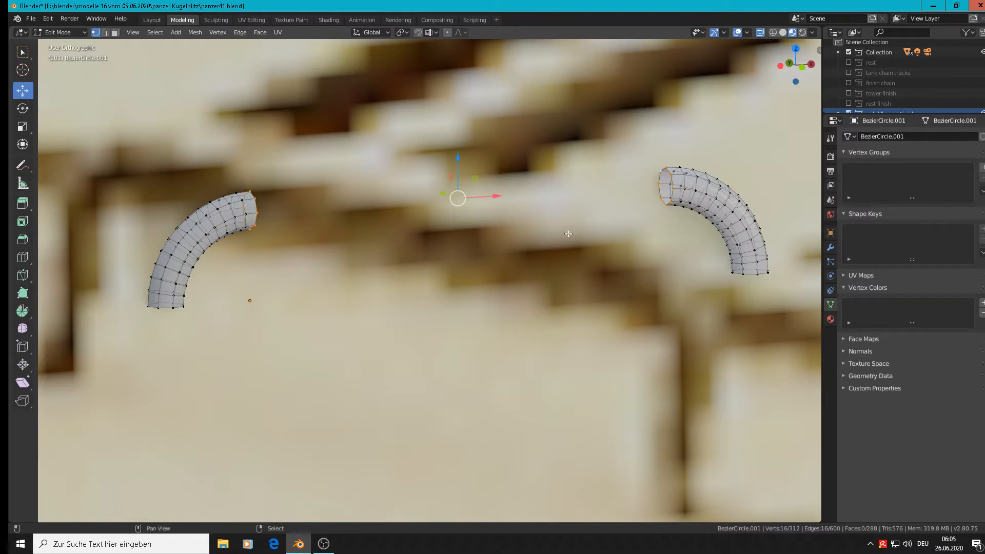
key("f")
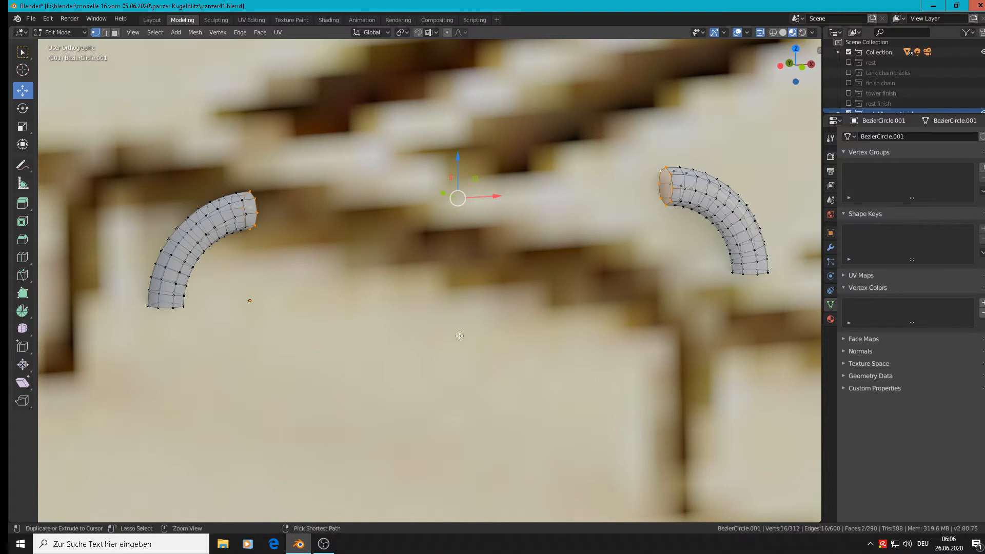
key("ctrl+z")
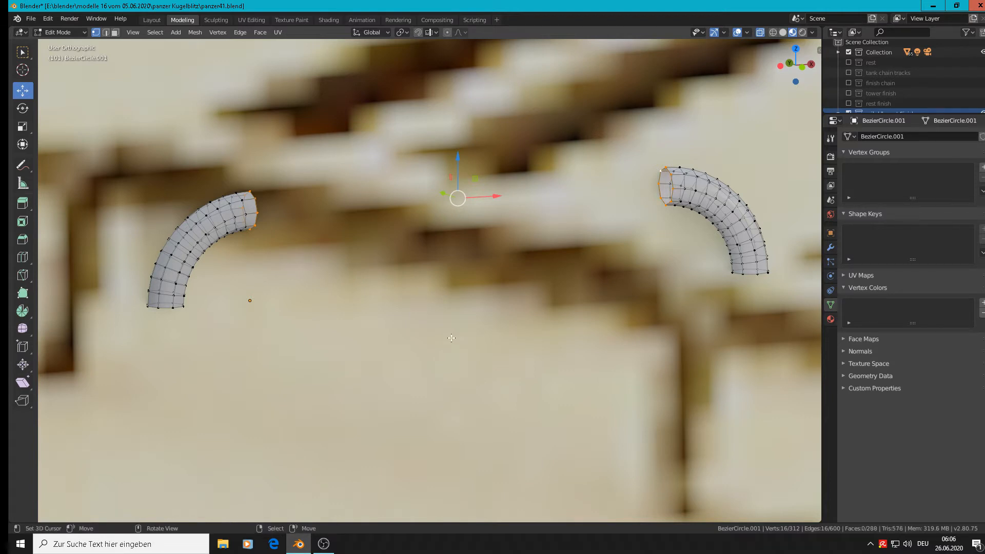
key("F3")
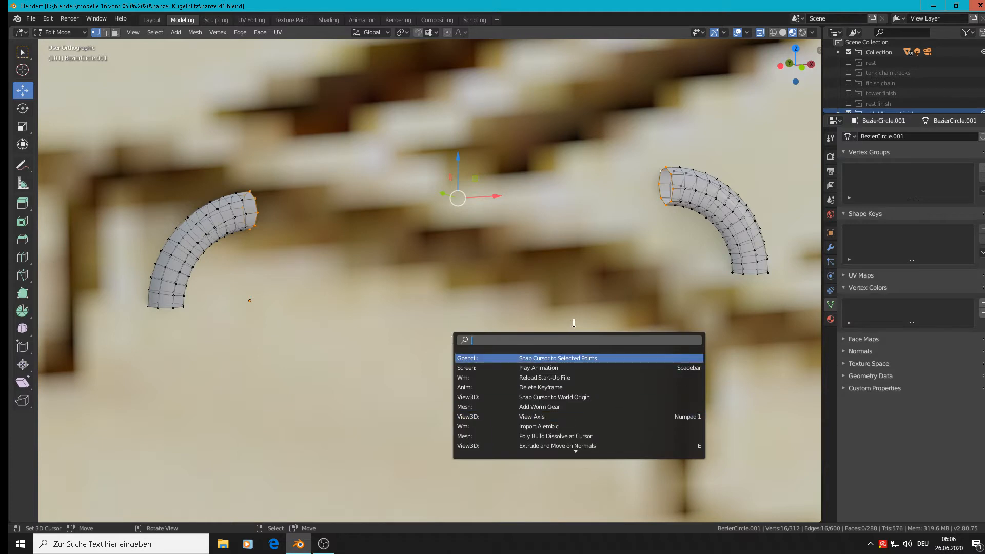
type("brid")
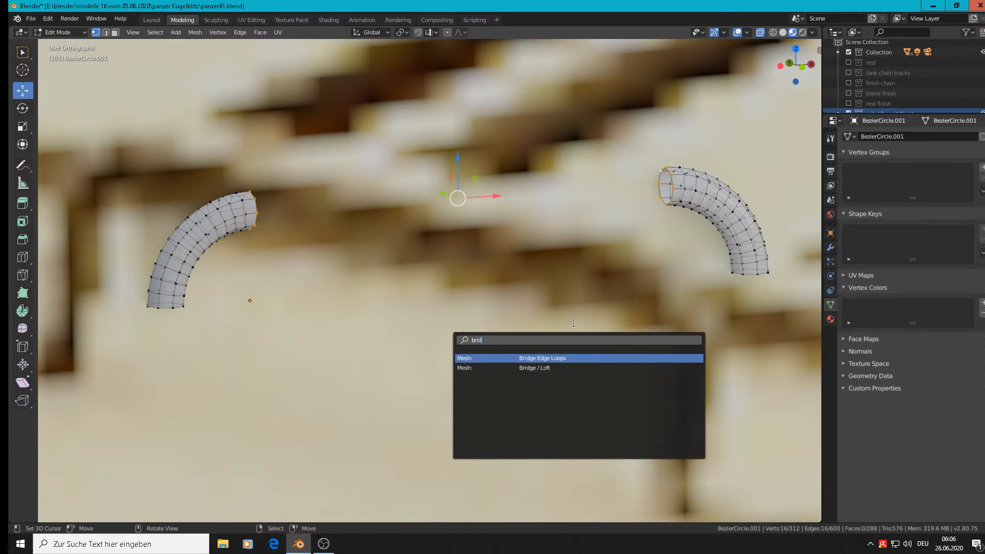
type("g")
left_click(574, 358)
scroll(509, 220, "down", 3)
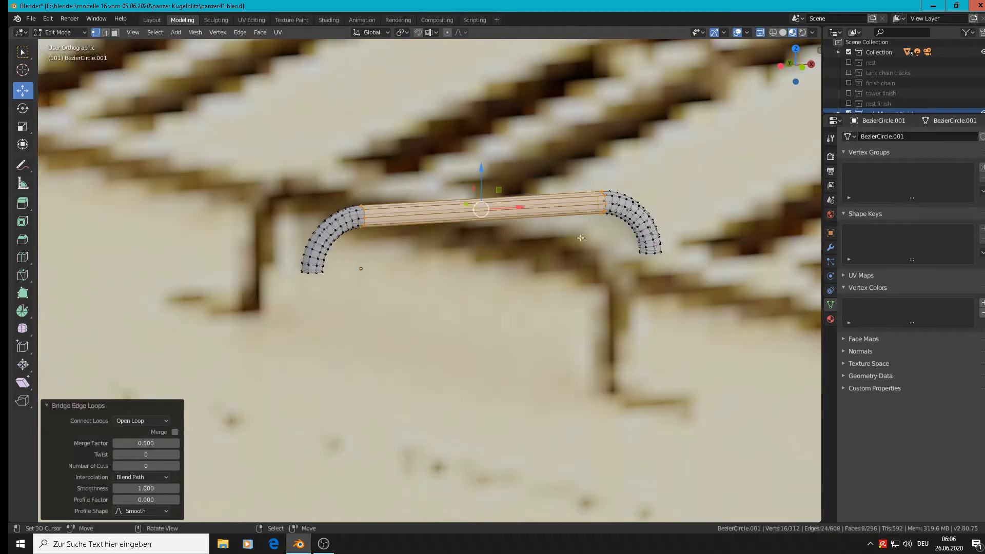
Extrude the lower open ends of both bends about 0.0041 m down along Z as handle legs and return to Object Mode.
left_click(314, 273, "alt")
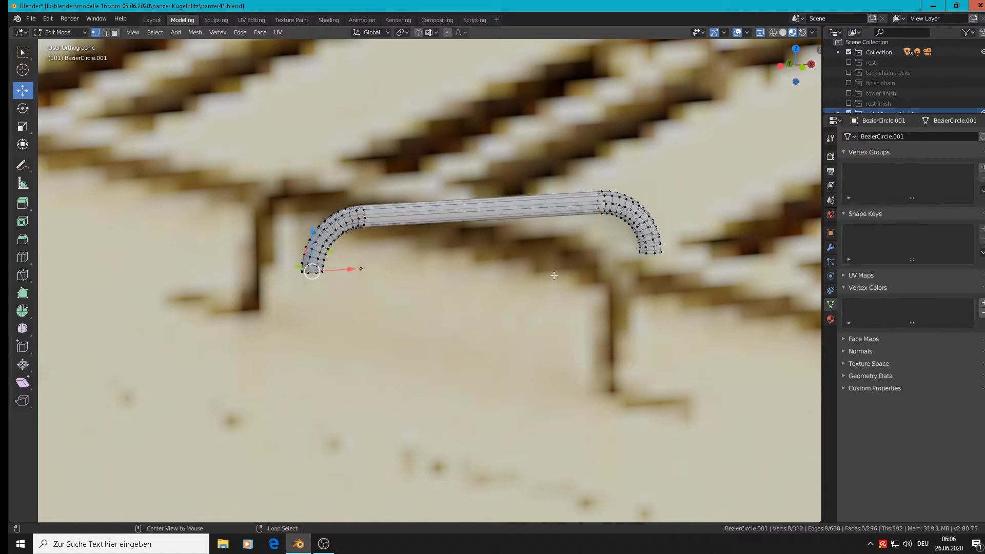
scroll(354, 278, "up", 2)
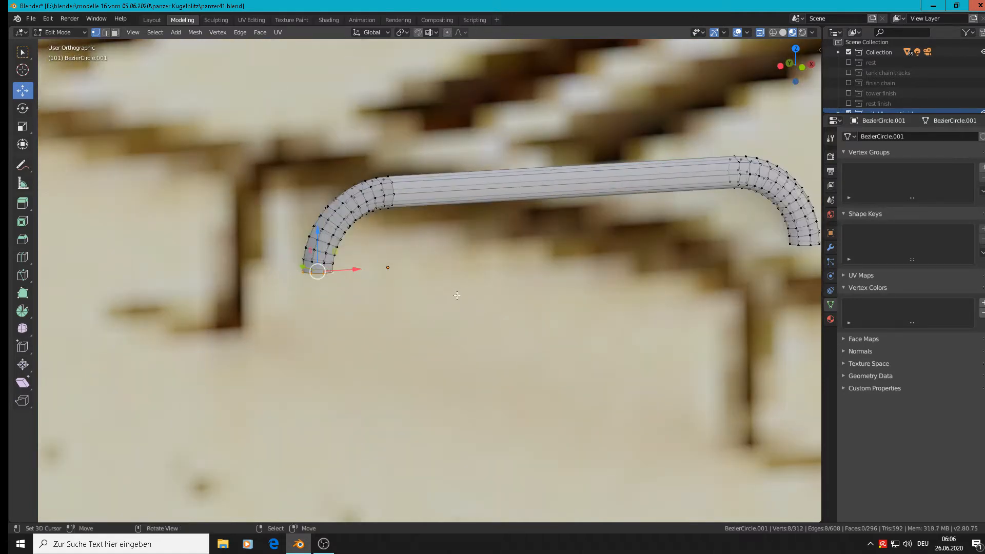
scroll(456, 296, "down", 3)
left_click(657, 270, "alt+shift")
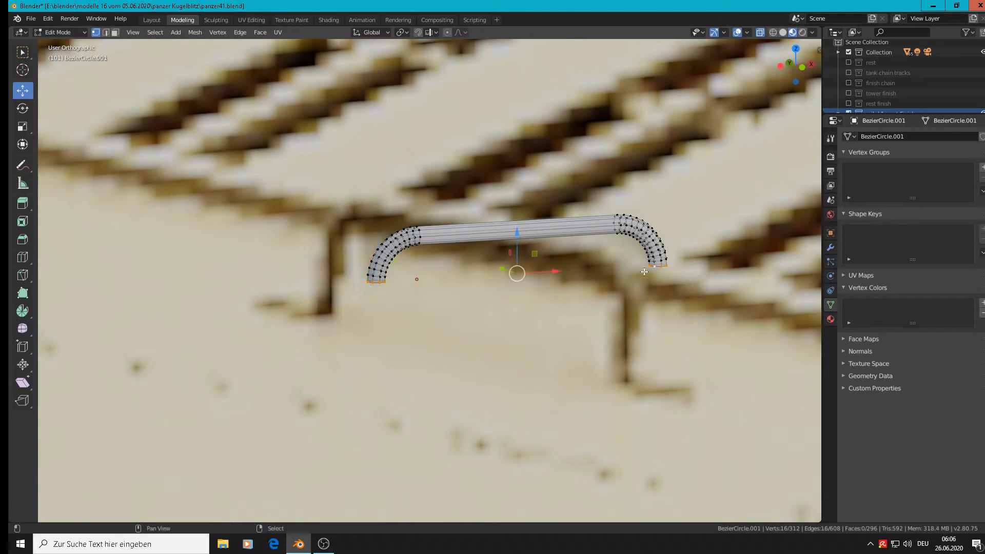
scroll(523, 298, "down", 1)
key("e")
key("Escape")
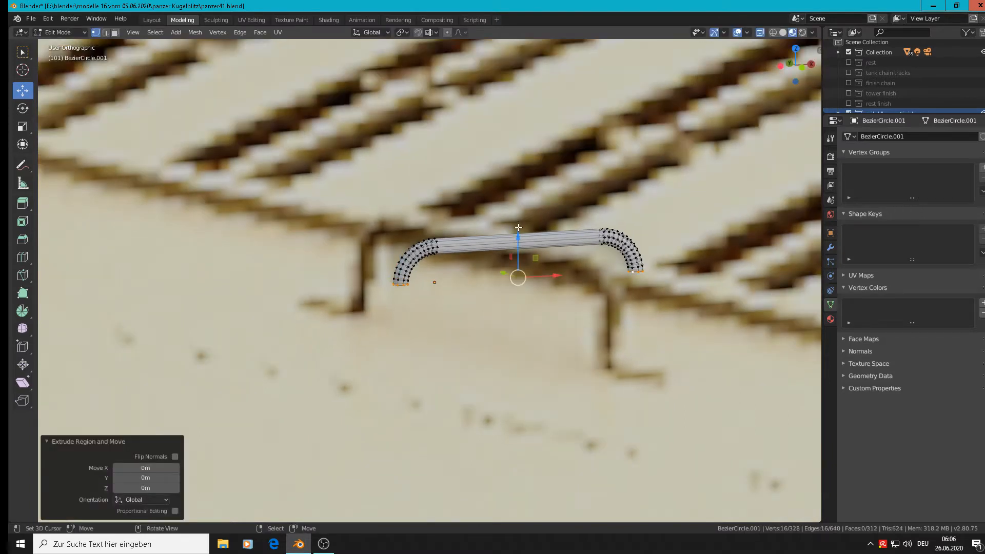
key("g")
key("z")
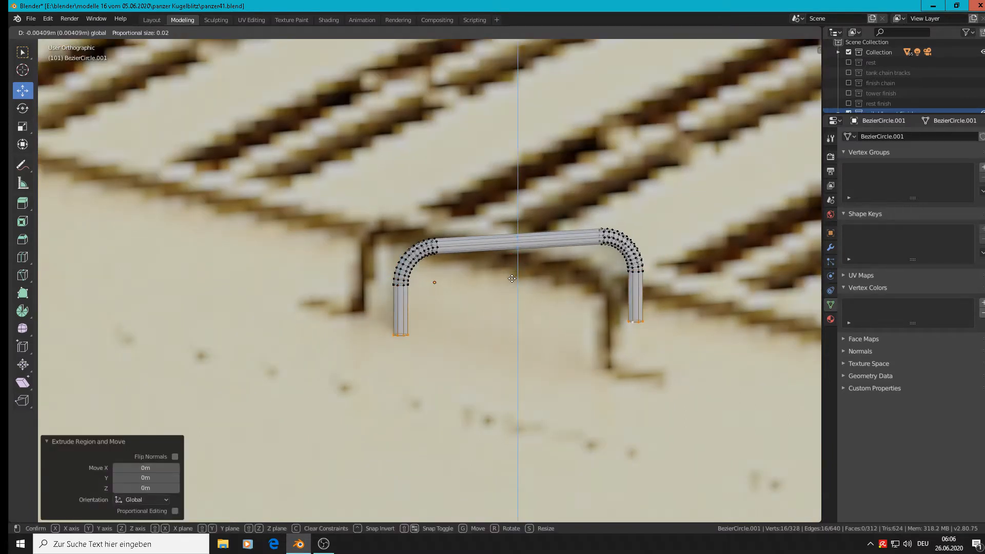
left_click(514, 280)
key("KP_1")
scroll(580, 290, "down", 4)
key("Tab")
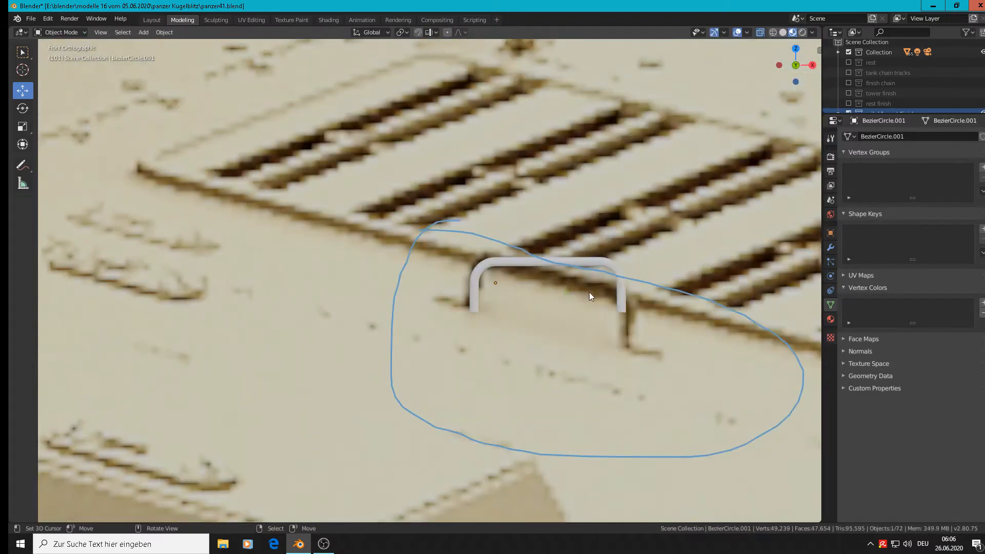
Scale the whole handle up uniformly by a factor of 1.264 over the reference photo.
scroll(590, 302, "down", 5)
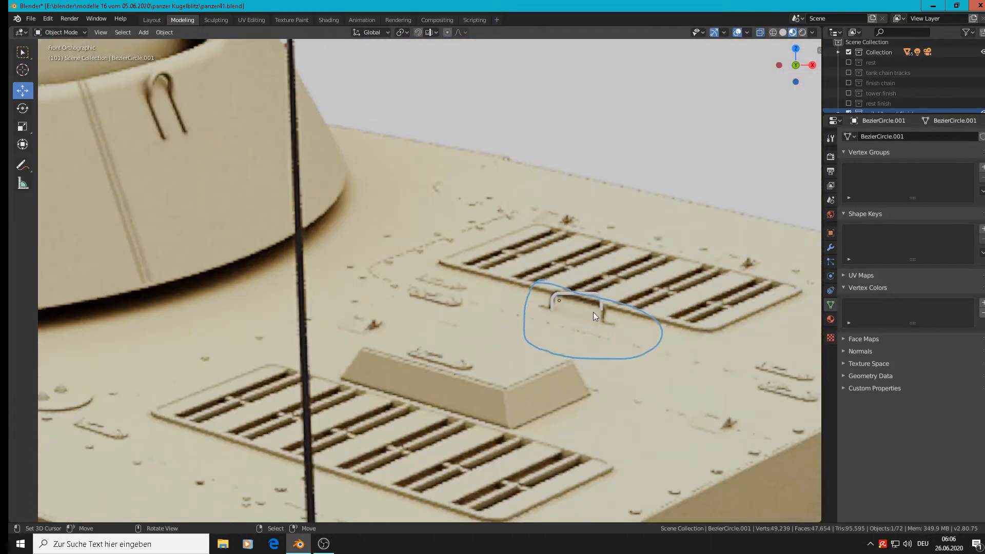
scroll(593, 312, "up", 2)
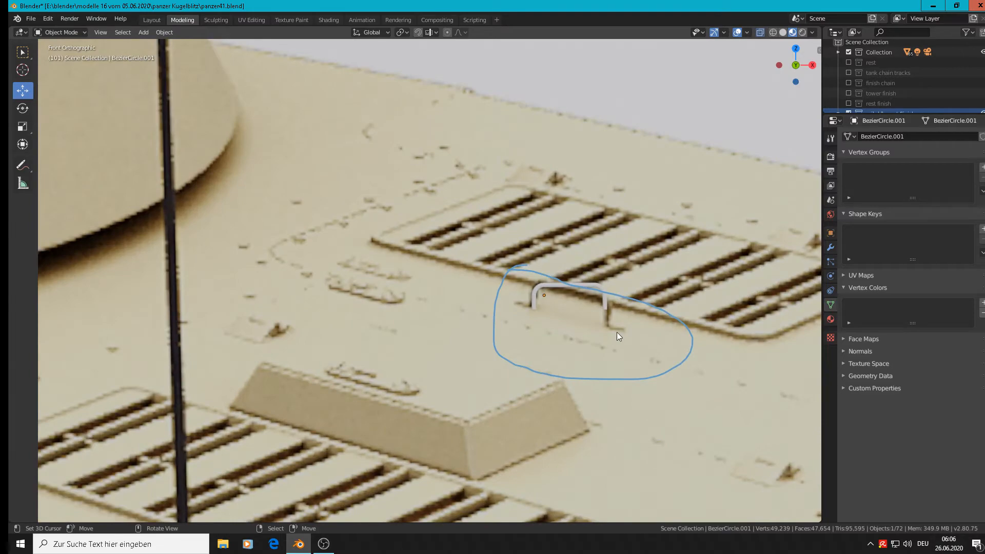
scroll(617, 332, "down", 8)
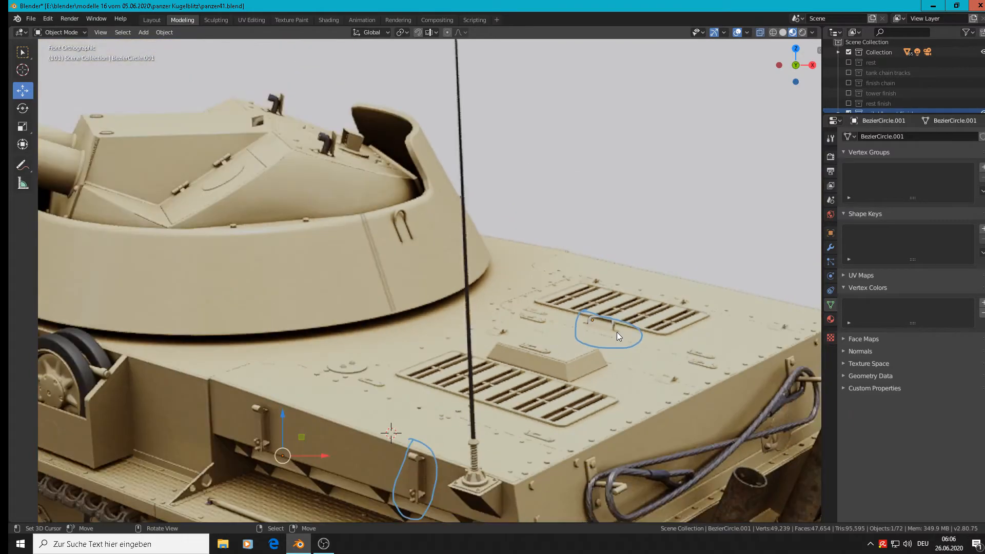
scroll(616, 332, "down", 3)
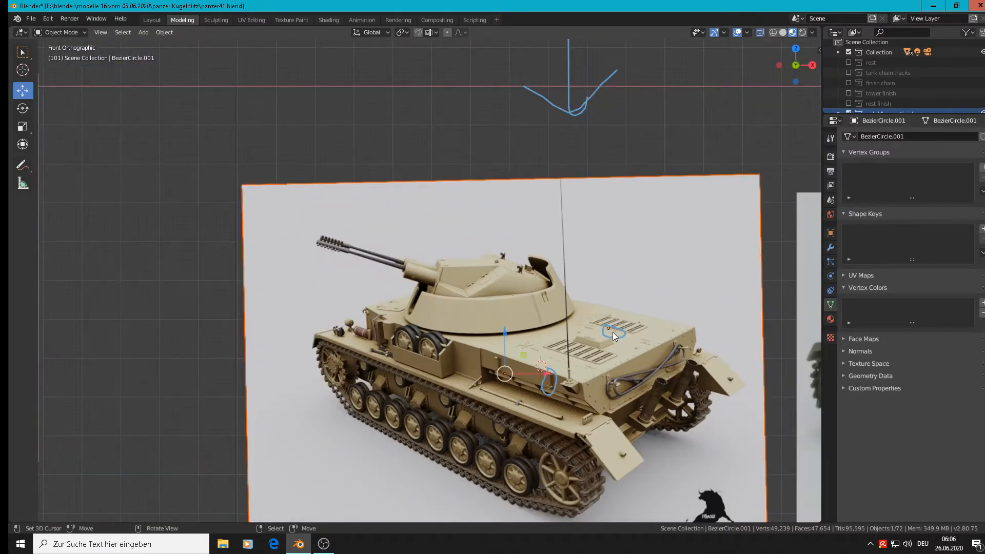
scroll(612, 332, "up", 3)
scroll(614, 333, "up", 5)
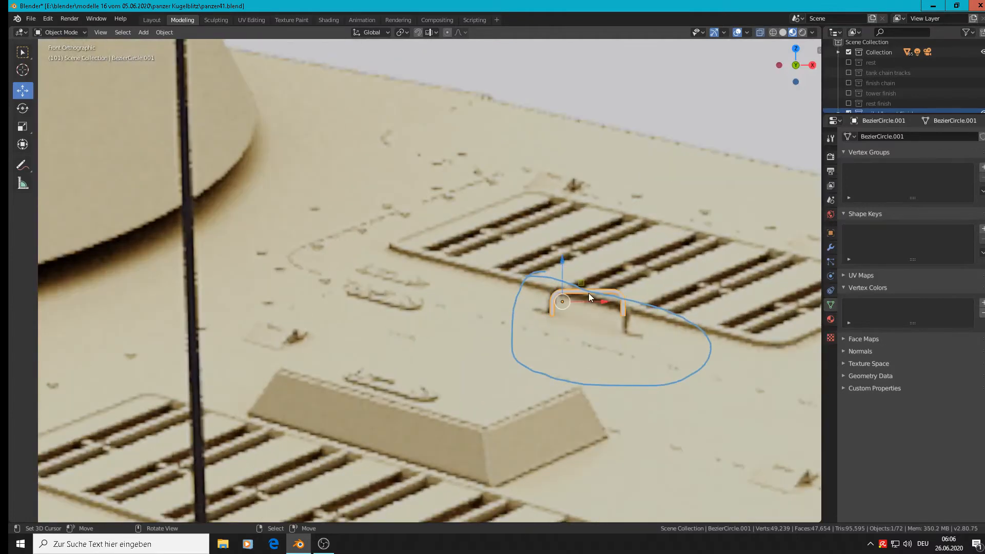
scroll(614, 322, "up", 3)
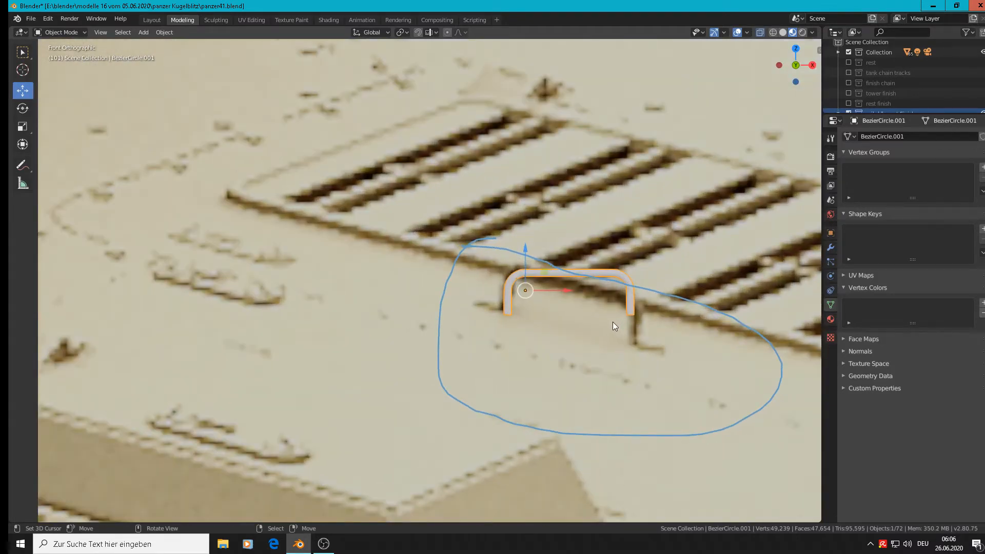
key("s")
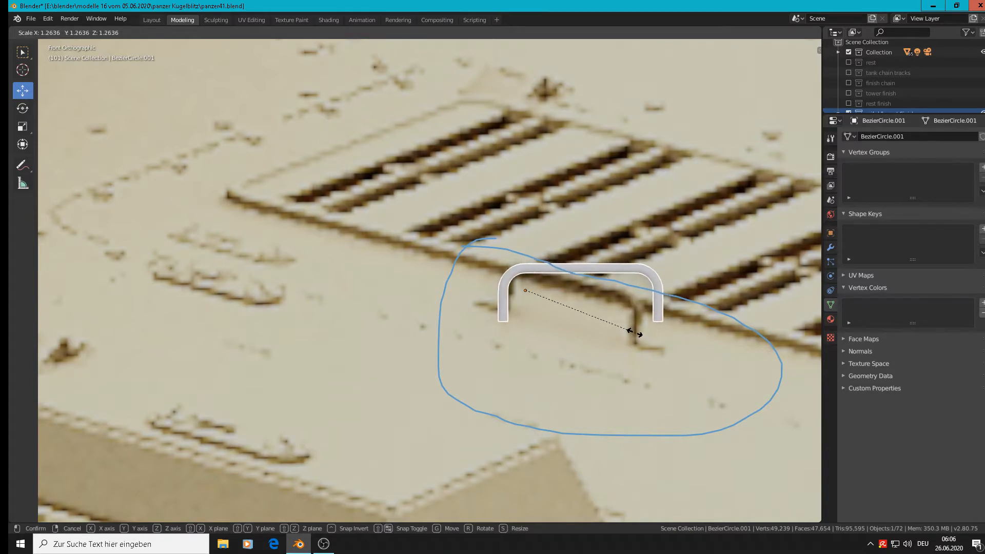
left_click(634, 332)
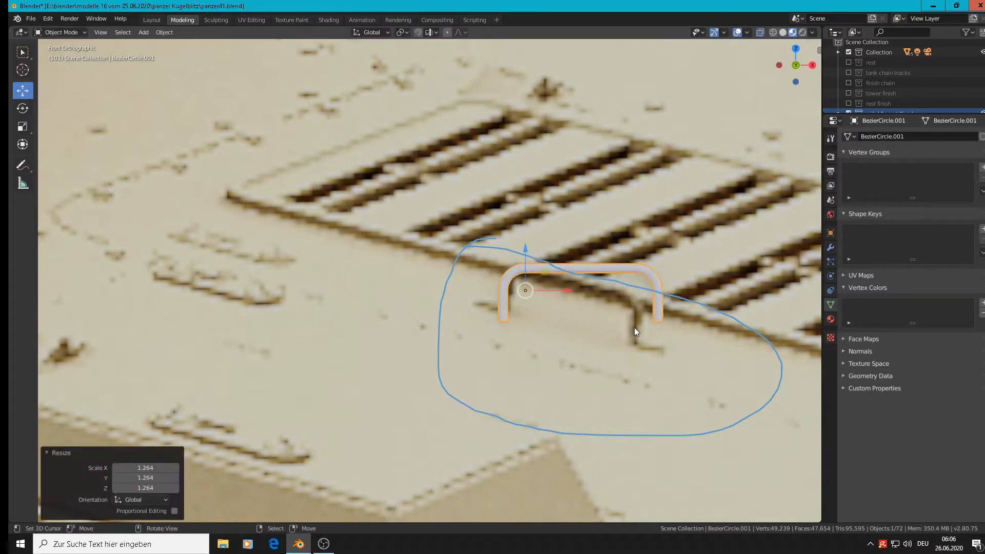
Shorten the handle in Edit Mode by moving its right bend and leg about 0.0047 m in negative X.
key("Tab")
key("alt+a")
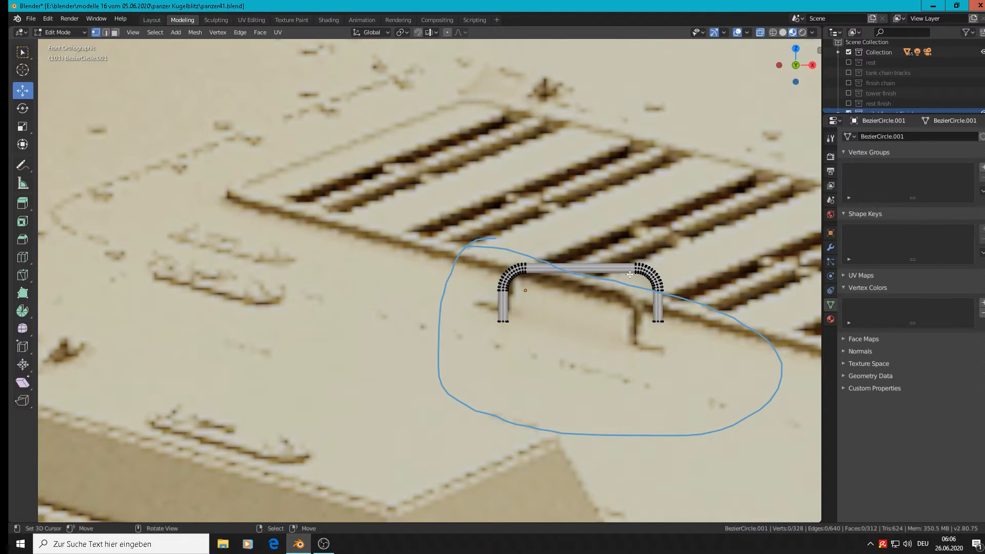
key("c")
mouse_move(644, 263)
left_mouse_down()
mouse_move(665, 293)
mouse_move(654, 327)
left_mouse_up()
right_click(654, 326)
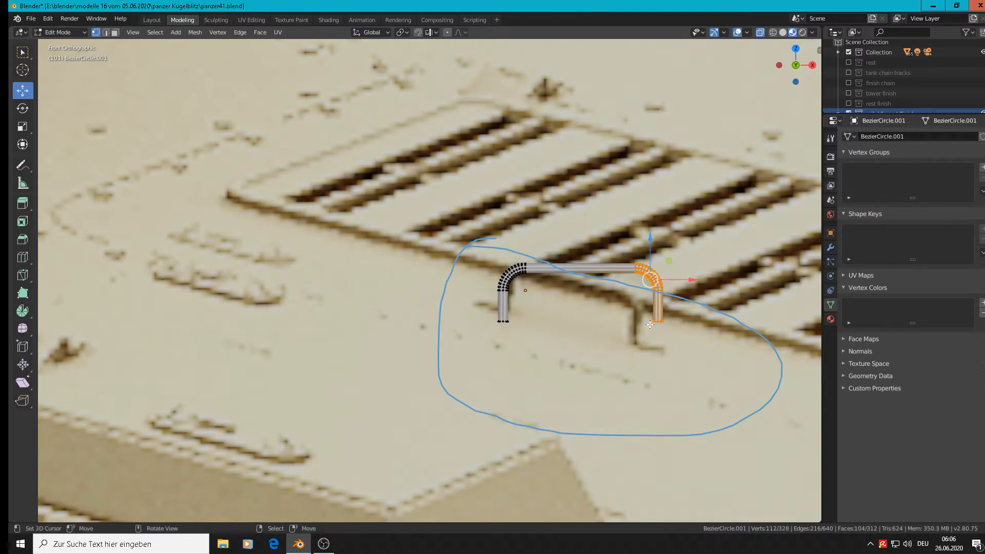
left_click_drag(684, 280, 655, 281)
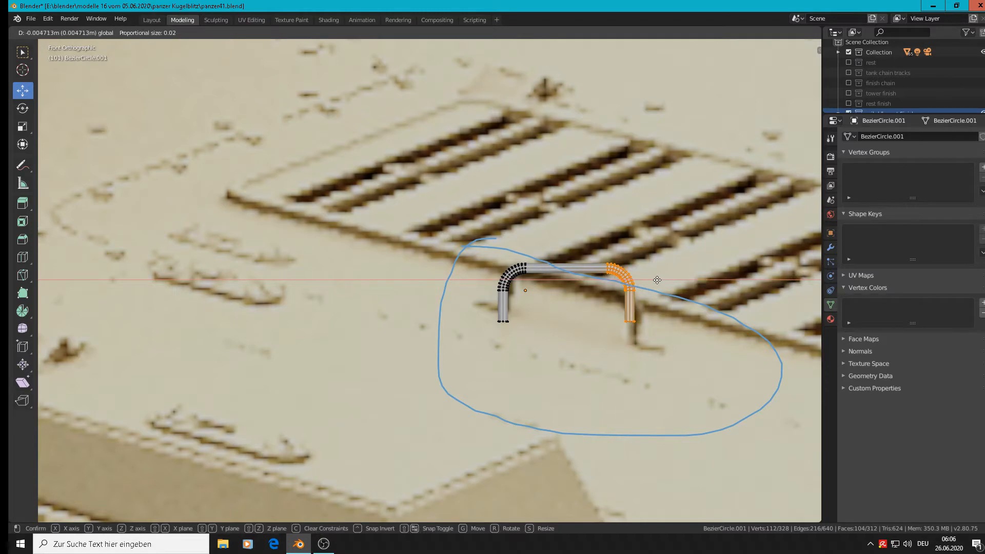
key("Tab")
Move the handle -2.26 m in X and -1.44 m in Z to the loose parts, and scale it by 20.213.
scroll(650, 309, "down", 6)
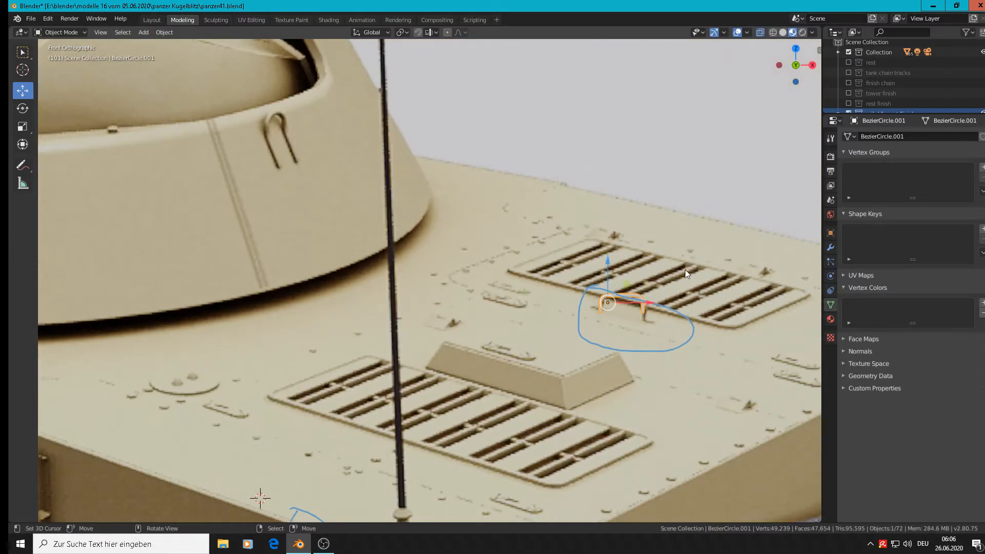
scroll(682, 297, "down", 6)
scroll(681, 312, "down", 6)
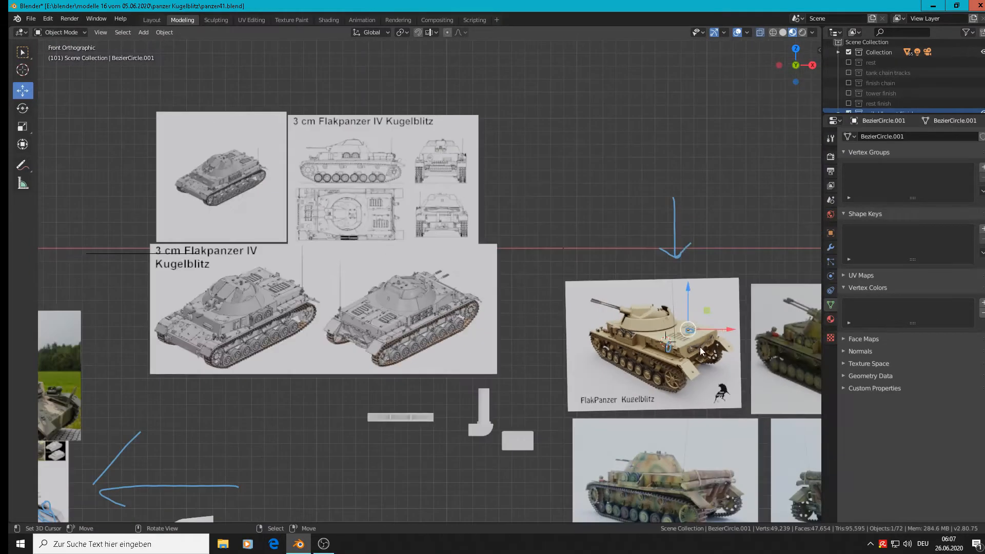
key("g")
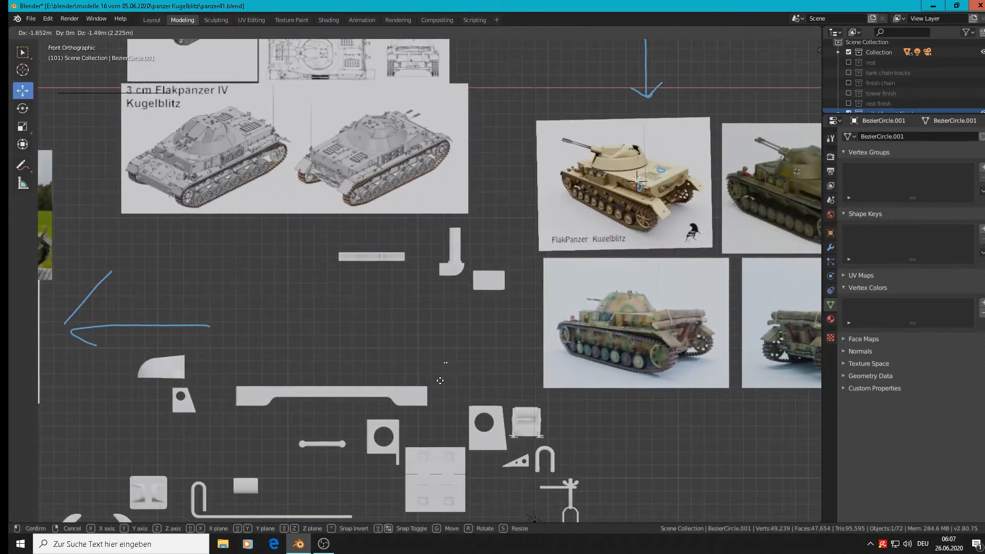
left_click(372, 368)
key("s")
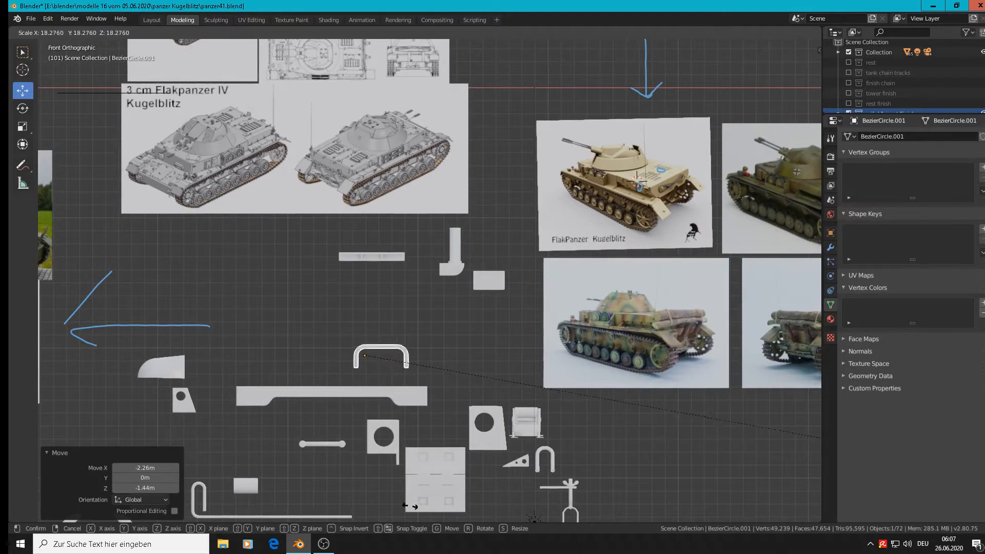
left_click(469, 508)
Erase the annotation circle around the engine deck handle on the tan tank photo and switch back to the Move tool.
scroll(728, 211, "up", 10)
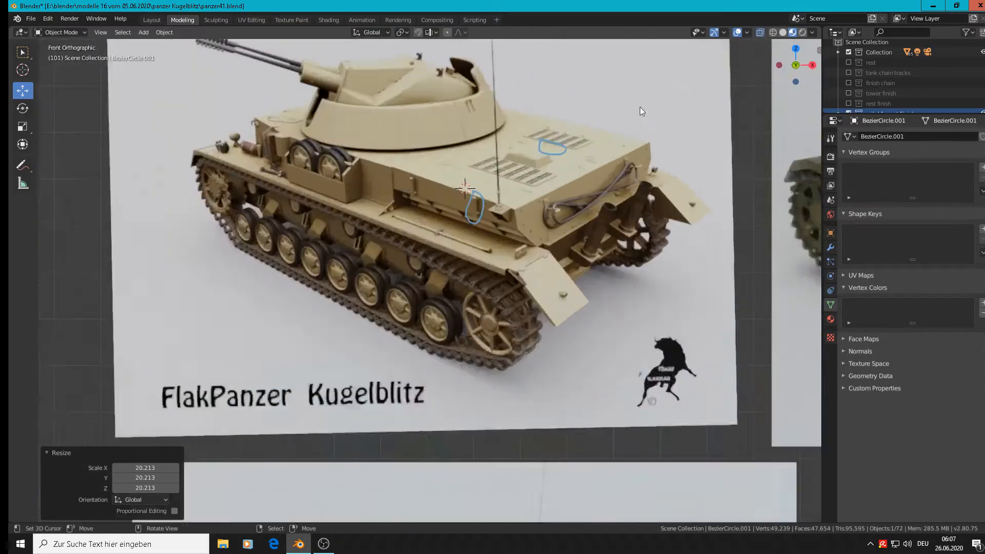
left_click(22, 165)
mouse_move(502, 179)
left_mouse_down("ctrl")
mouse_move(483, 195)
mouse_move(514, 179)
left_mouse_up("ctrl")
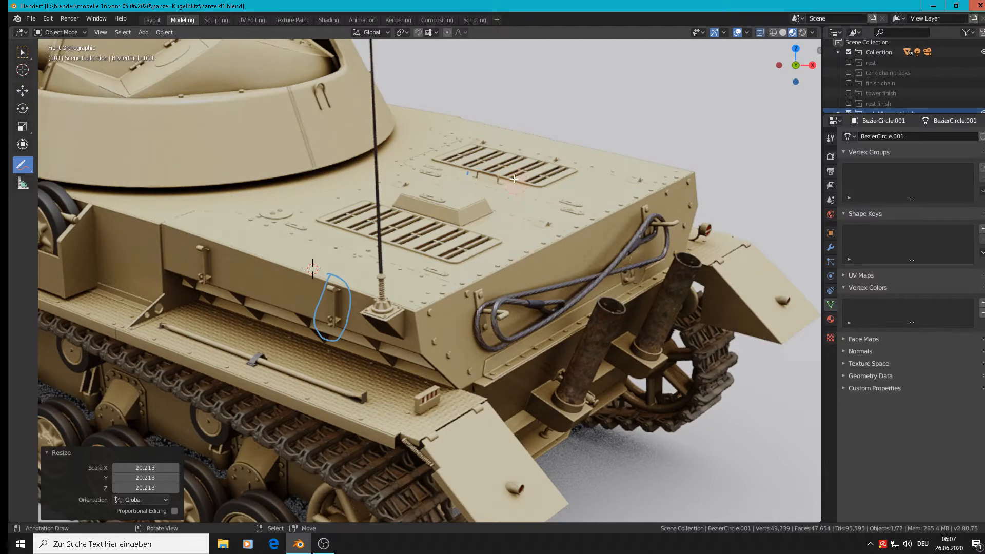
right_click(467, 163)
scroll(469, 166, "down", 4)
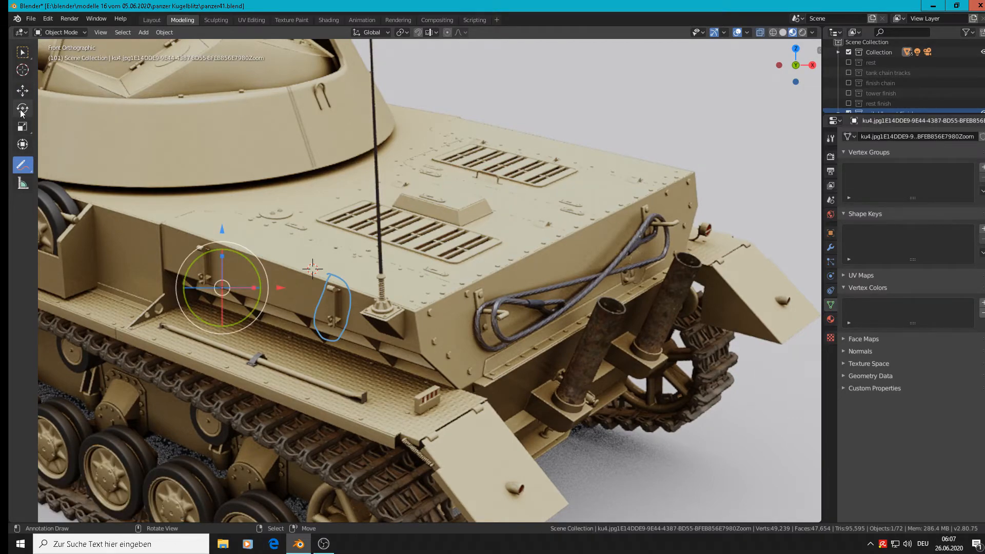
left_click(22, 91)
scroll(192, 236, "down", 3)
scroll(192, 236, "down", 2)
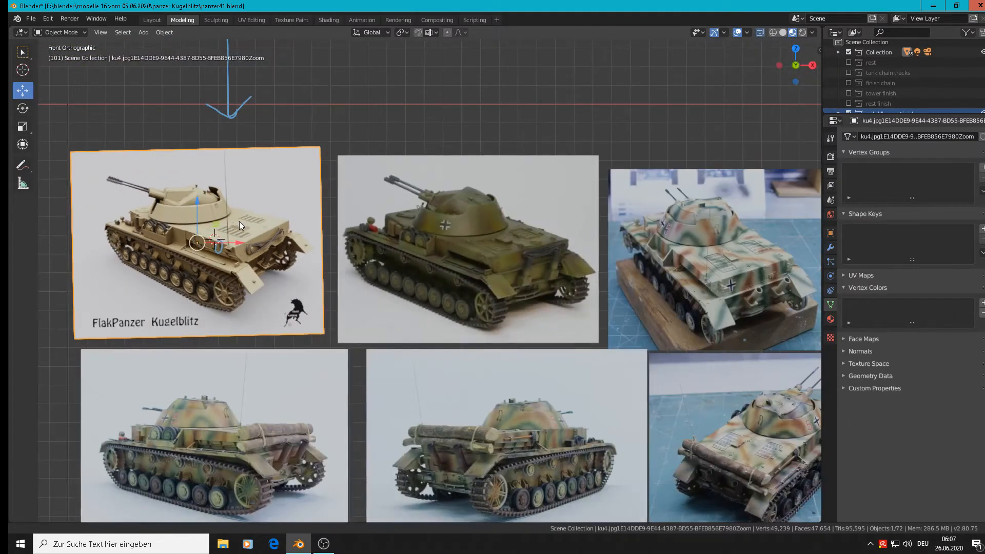
middle_click_drag(239, 220, 349, 182, "shift")
middle_click_drag(314, 226, 629, 225, "shift")
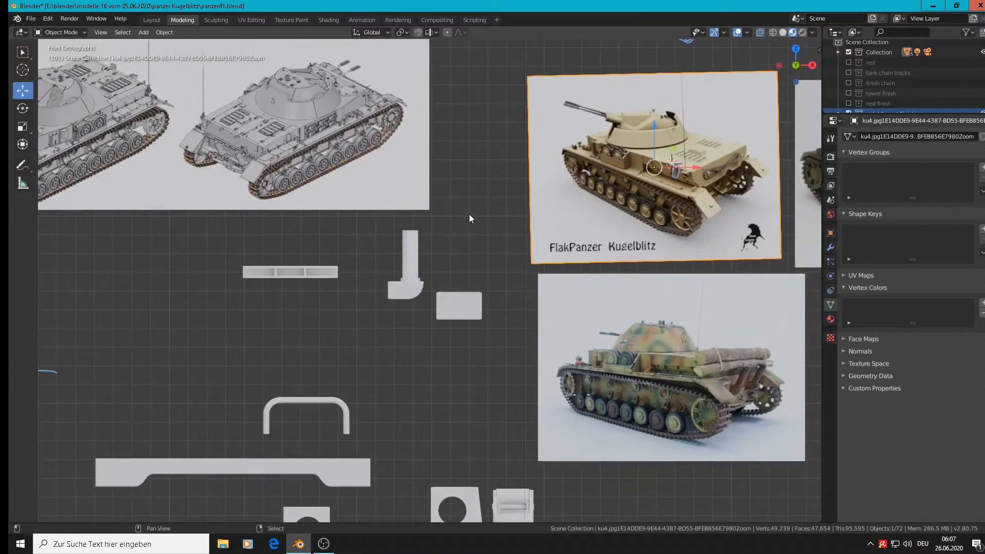
Examine the circled front details on the grey and tan tank reference photos, especially the headlight on the front fender.
middle_click_drag(469, 214, 571, 223, "shift")
scroll(571, 223, "down", 4)
scroll(247, 326, "up", 4)
scroll(288, 250, "up", 4)
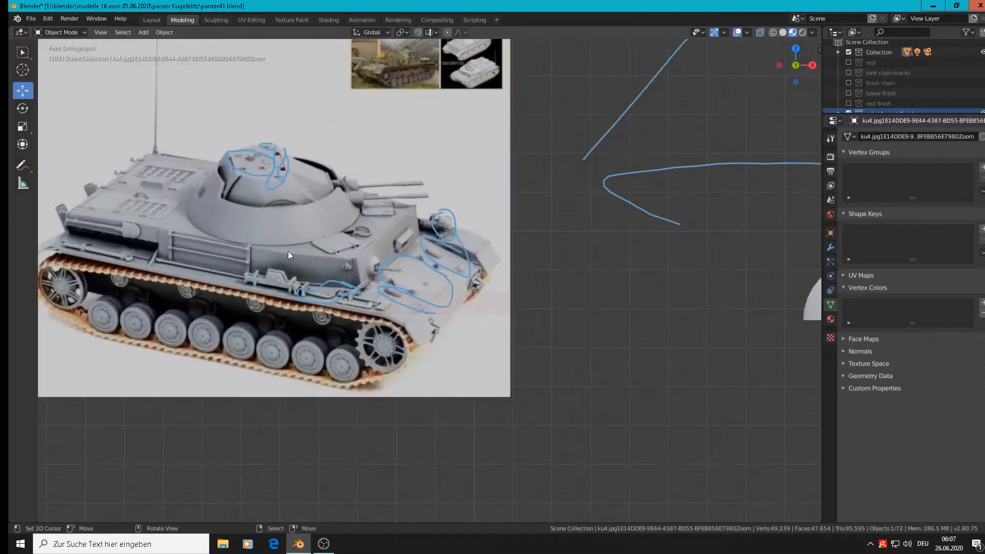
scroll(322, 258, "up", 1)
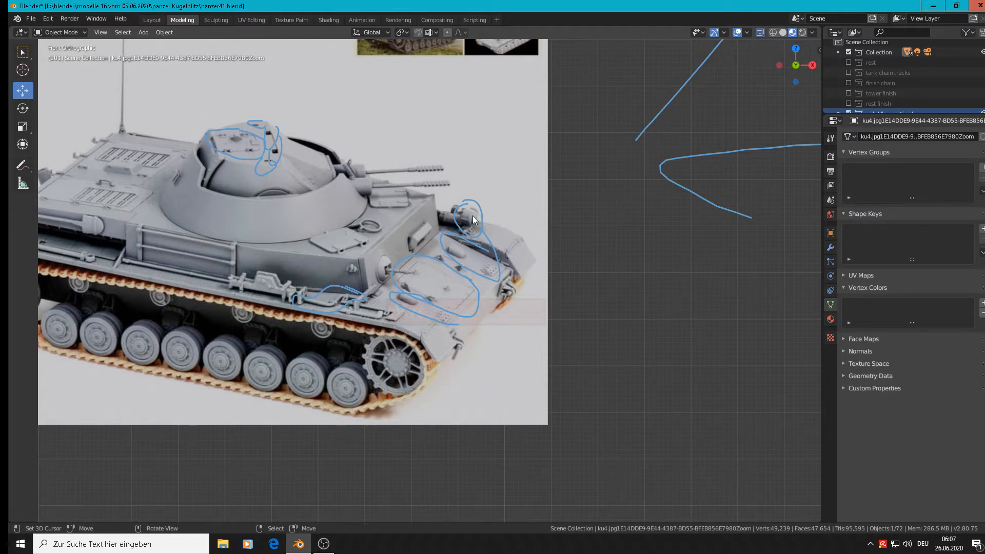
scroll(470, 226, "up", 4)
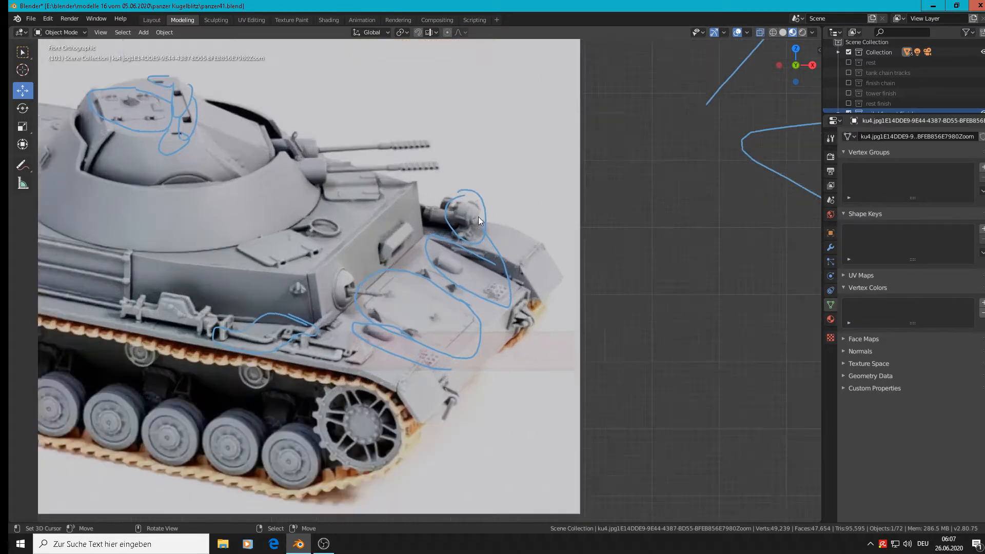
scroll(452, 233, "down", 5)
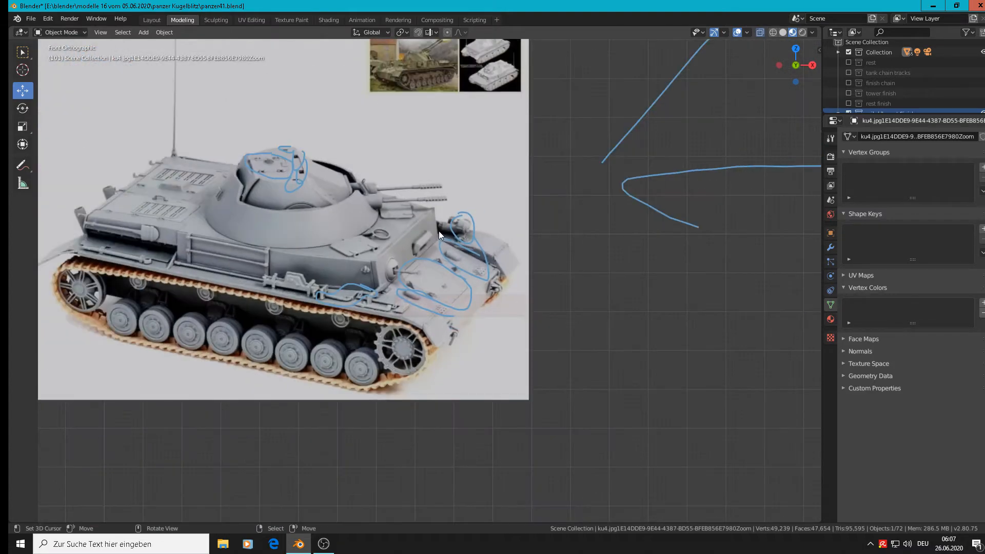
scroll(428, 229, "down", 4)
scroll(426, 233, "down", 5)
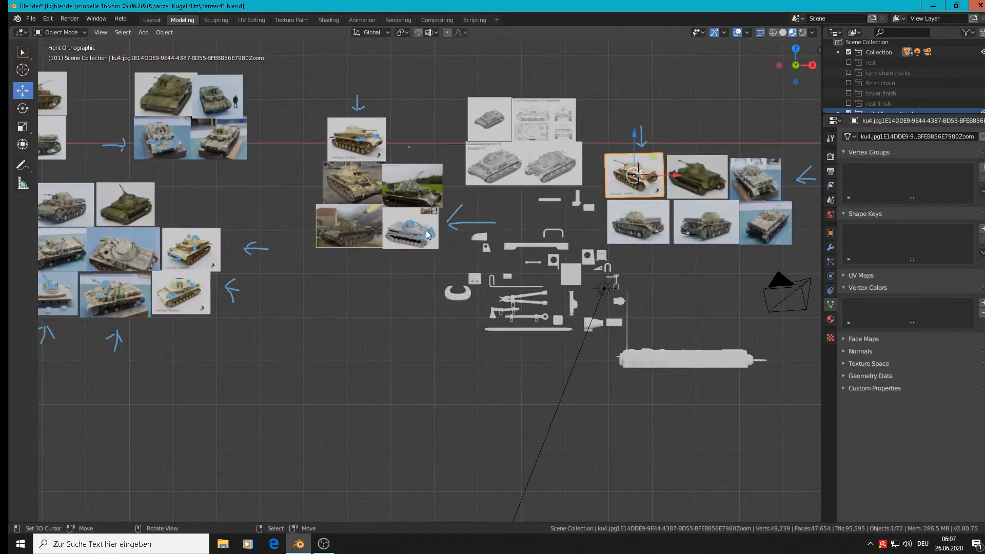
scroll(426, 228, "up", 3)
scroll(428, 228, "up", 6)
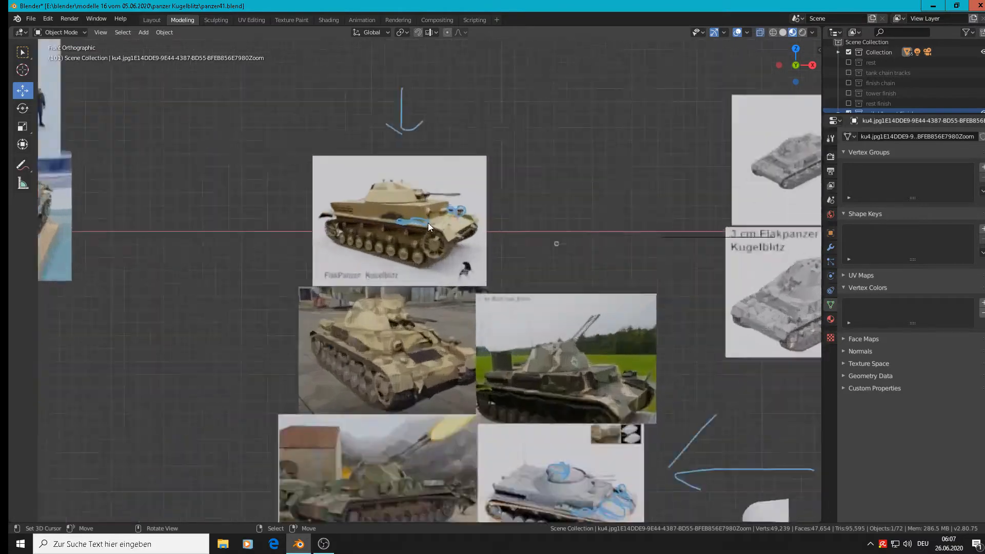
scroll(429, 228, "up", 3)
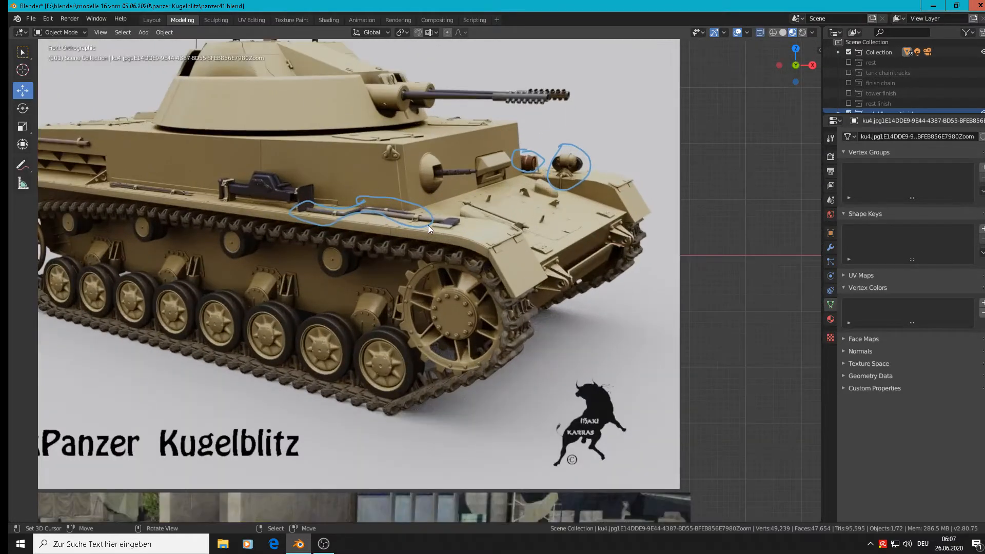
scroll(560, 165, "up", 4)
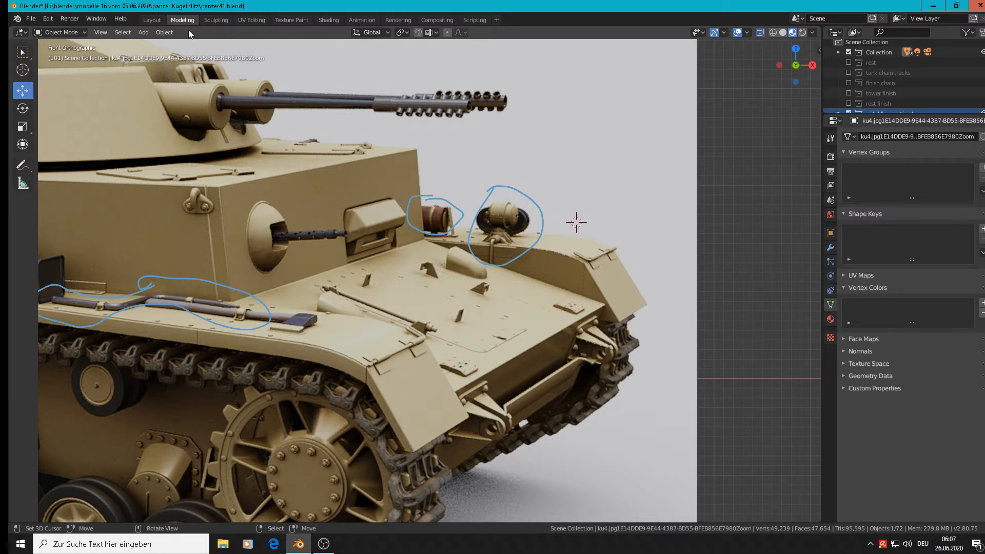
Add a UV sphere with 24 segments beside the circled headlight on the tan tank photo.
left_click(164, 32)
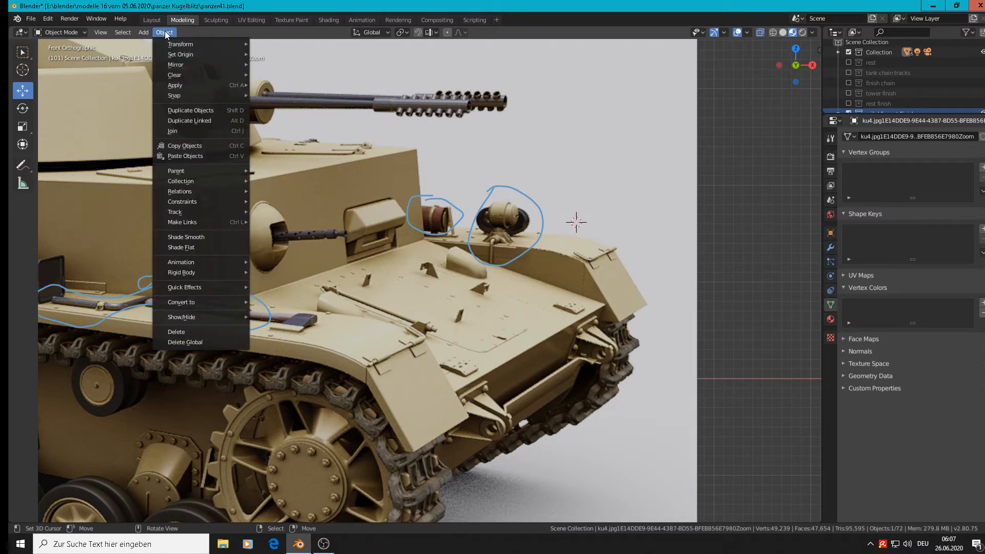
mouse_move(146, 33)
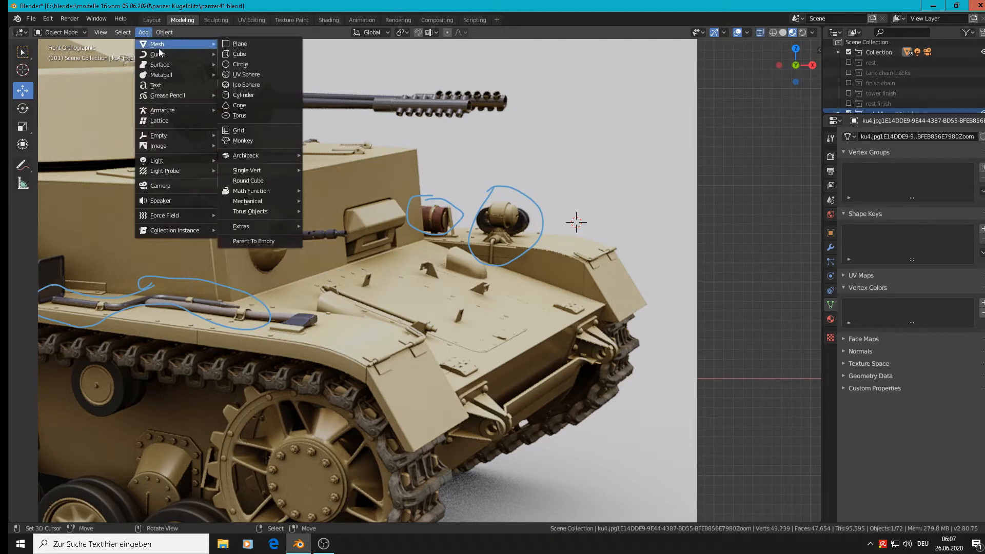
left_click(270, 75)
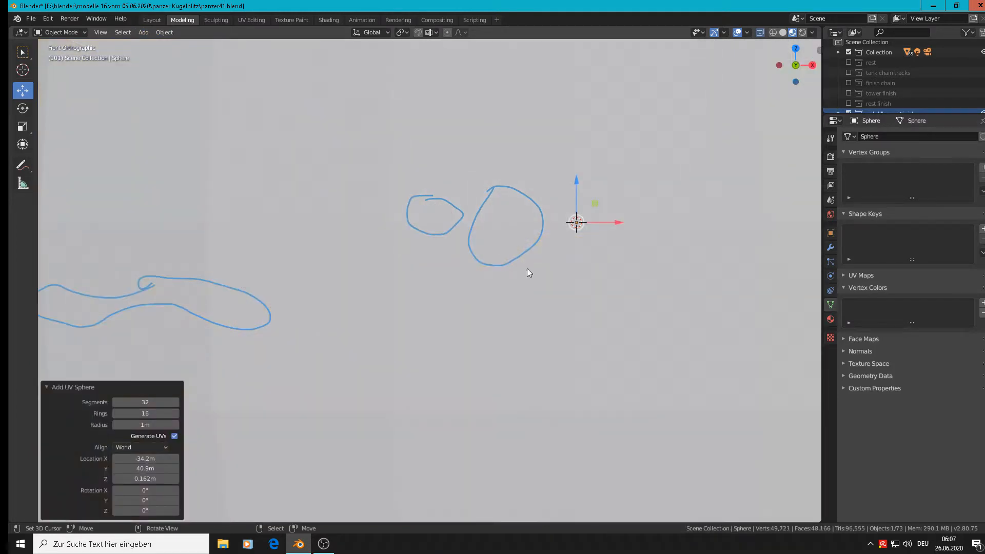
left_click(142, 402)
type("24")
Scale the sphere down uniformly by 0.036 and again by 0.329 to roughly the headlight's size.
type("s")
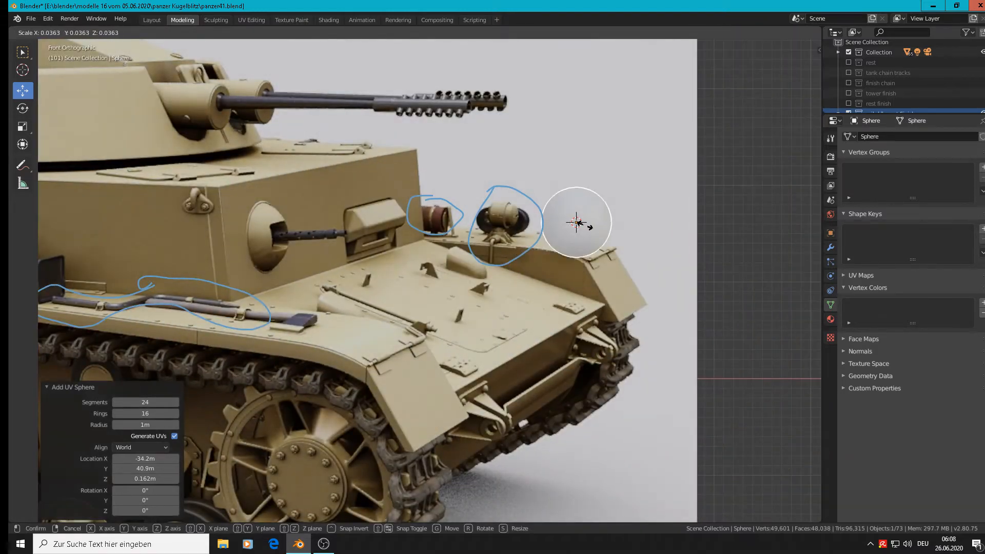
left_click(586, 226)
scroll(659, 284, "up", 4)
key("s")
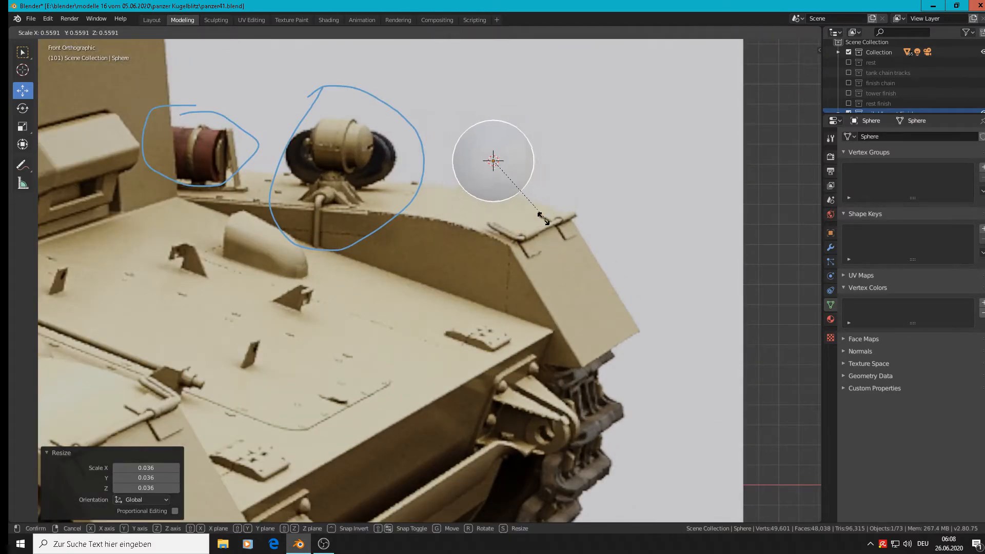
left_click(517, 199)
scroll(511, 185, "up", 2)
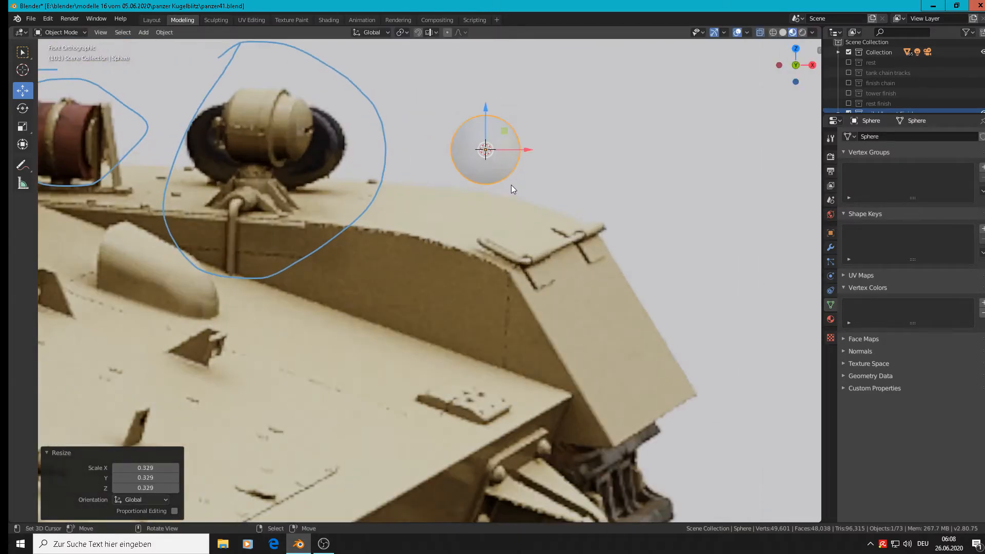
Delete the negative-X half of the sphere's vertices in Edit Mode and return to Object Mode.
key("Tab")
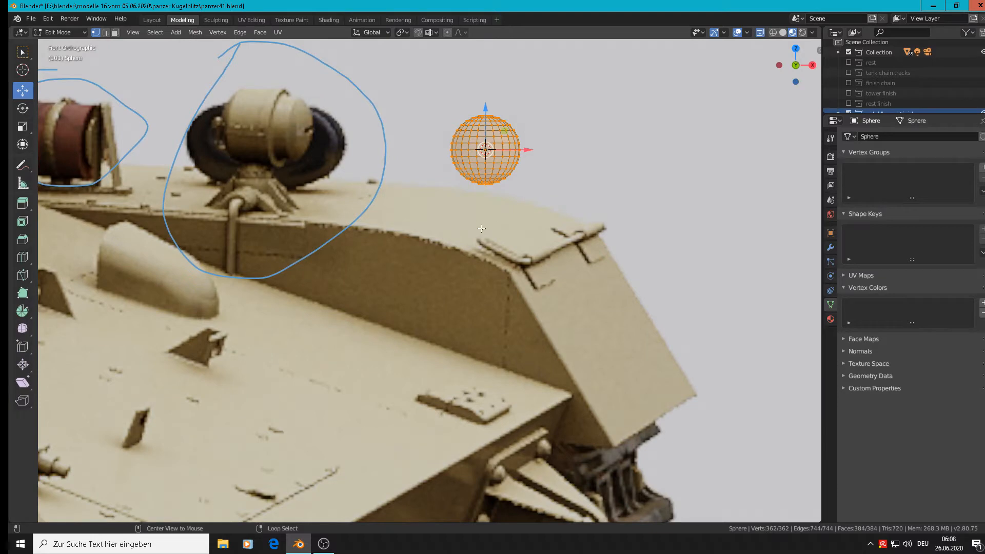
key("alt+a")
scroll(485, 212, "up", 2)
key("b")
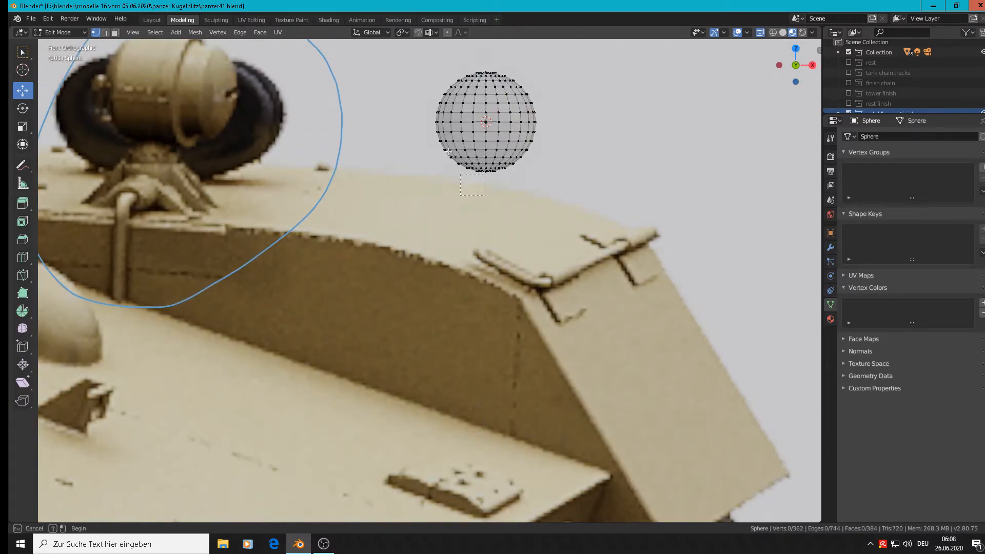
left_click_drag(483, 196, 407, 66)
key("x")
left_click(405, 80)
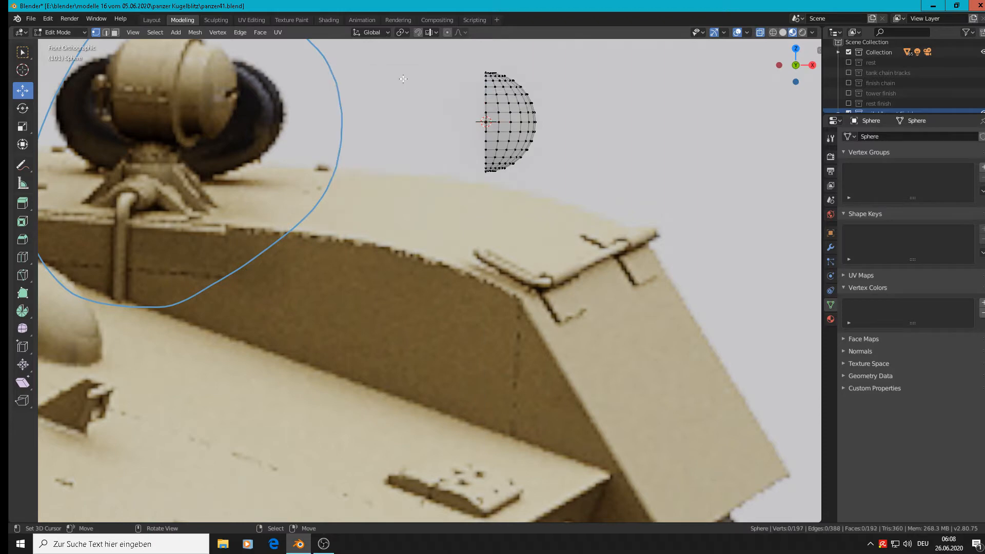
scroll(451, 129, "down", 3)
key("Tab")
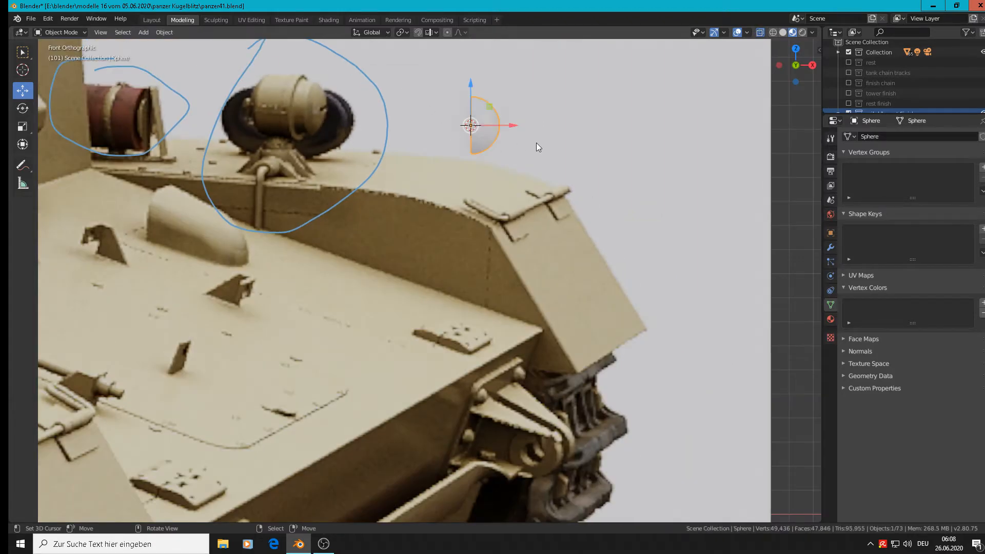
Flatten the half sphere by scaling it 0.573 along X.
key("s")
key("x")
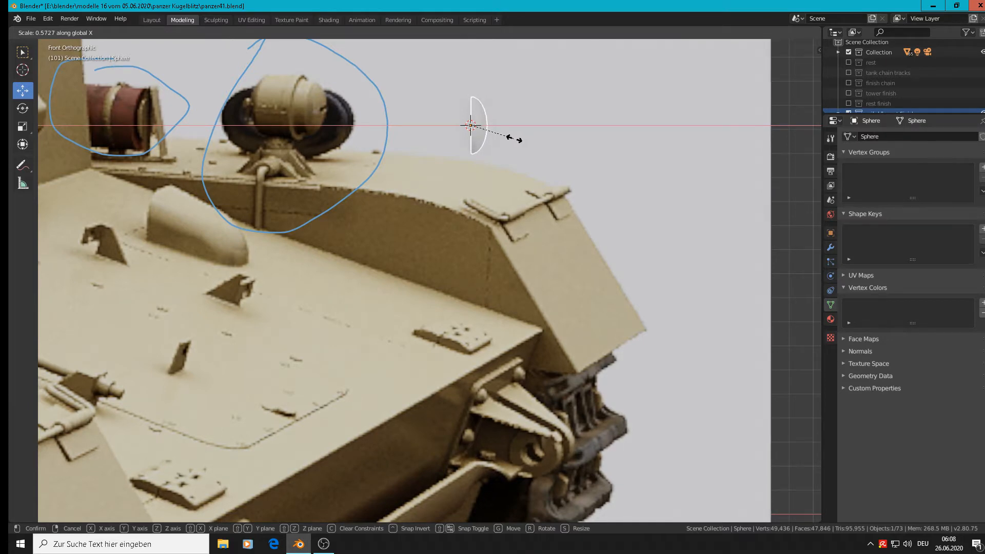
left_click(515, 138)
scroll(615, 222, "up", 3)
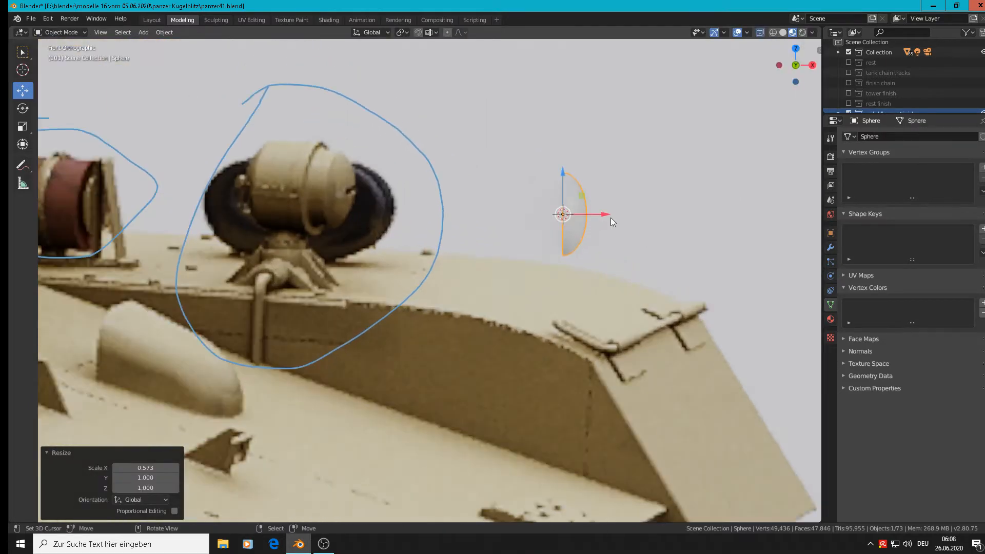
Extrude the half sphere's open edge loop by about 0.004 m in negative X in Edit Mode.
key("Tab")
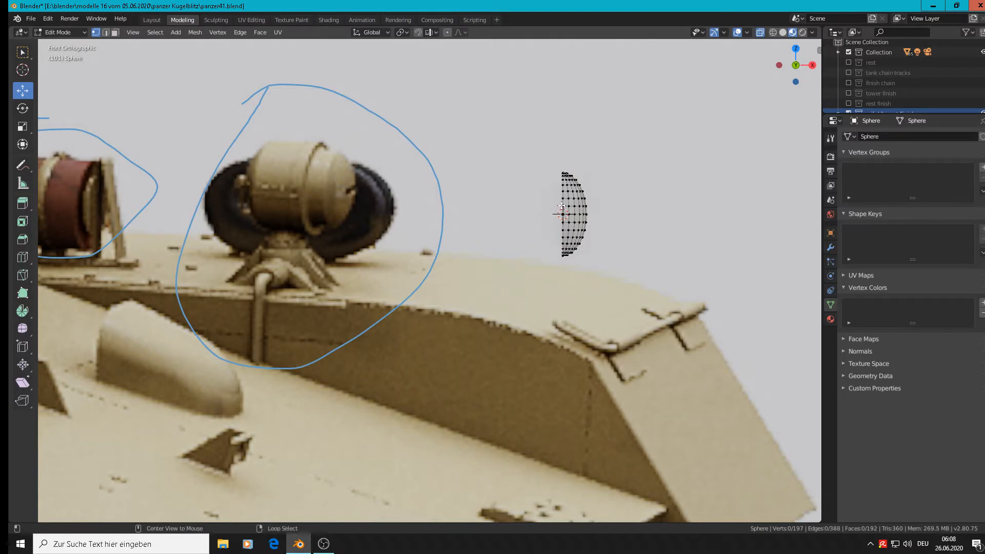
key("e")
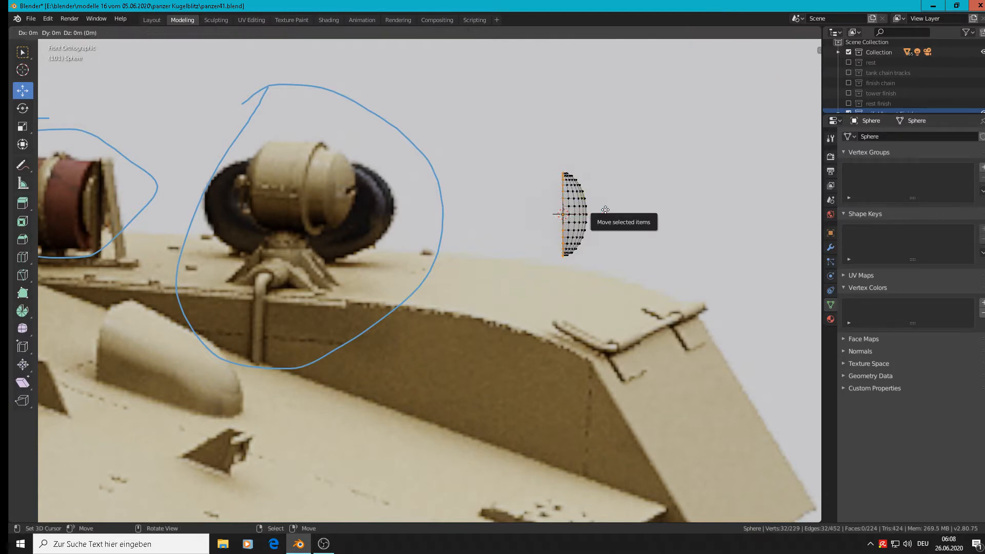
left_click(610, 213)
left_click_drag(609, 213, 593, 213)
Extrude the rim into a slightly enlarged lip, extend the housing from it by 0.0154 m in negative X, and leave Edit Mode.
key("e")
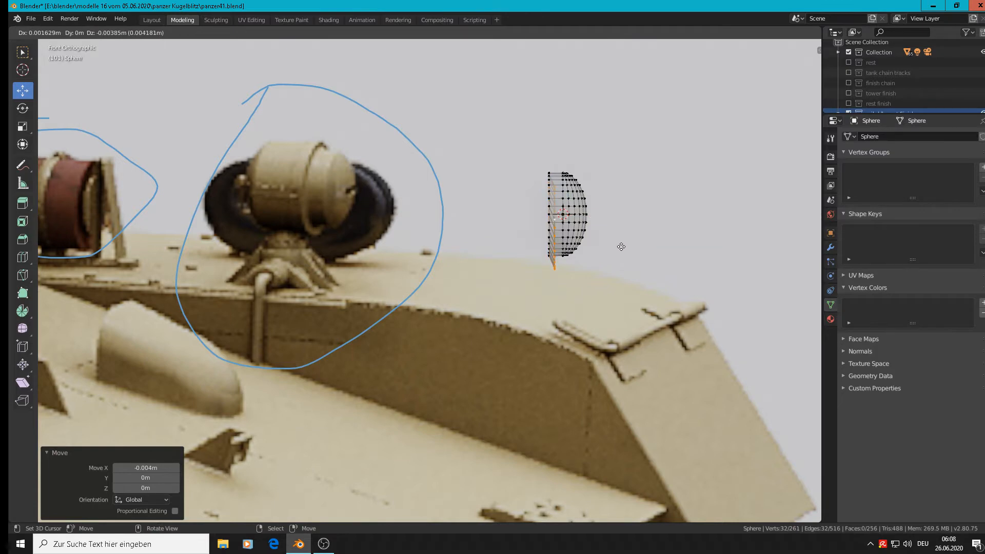
right_click(614, 236)
key("s")
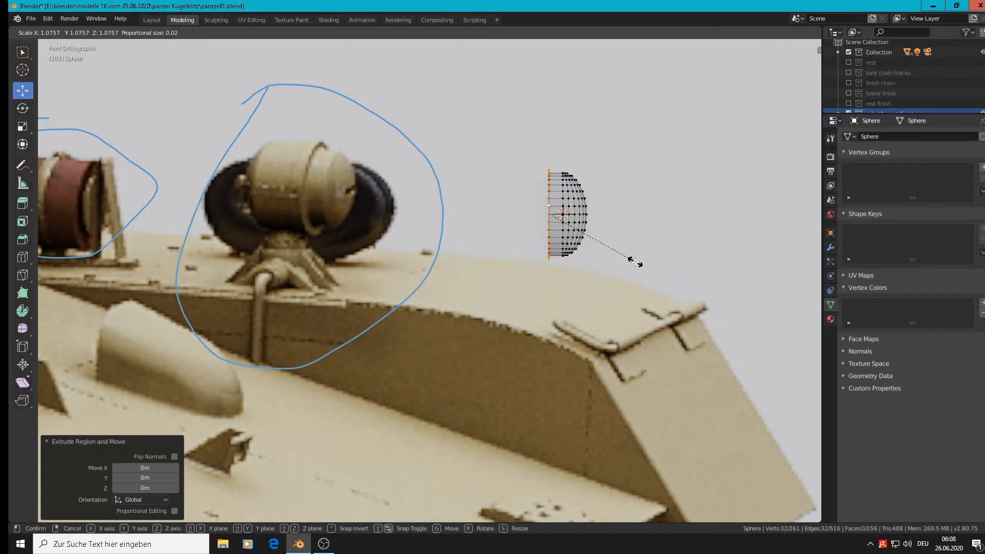
left_click(611, 237)
key("ctrl+z")
left_click_drag(590, 211, 536, 215)
scroll(482, 214, "down", 2)
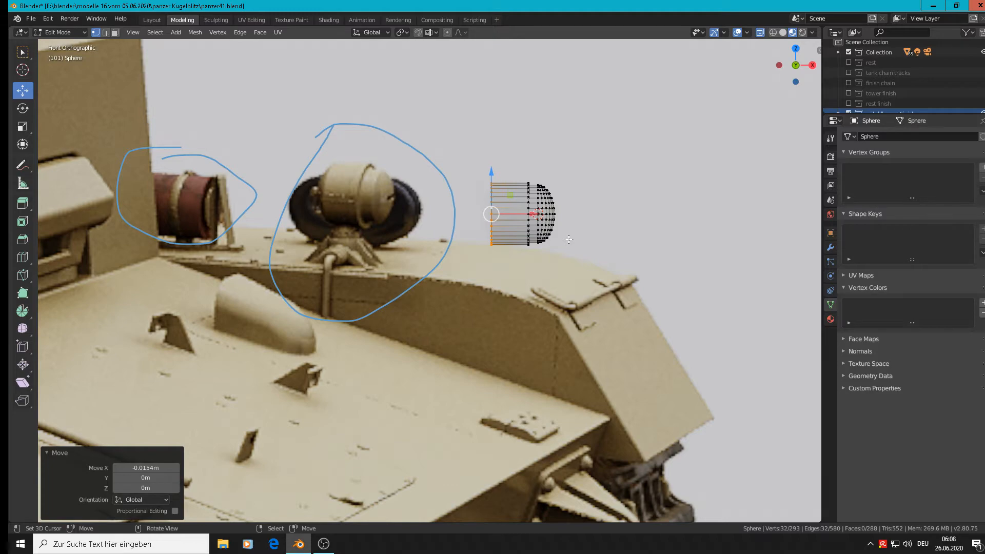
key("Tab")
Examine the front fender headlight on the olive and camouflaged tank photos, and return to the circled headlight on the tan photo.
scroll(569, 239, "down", 10)
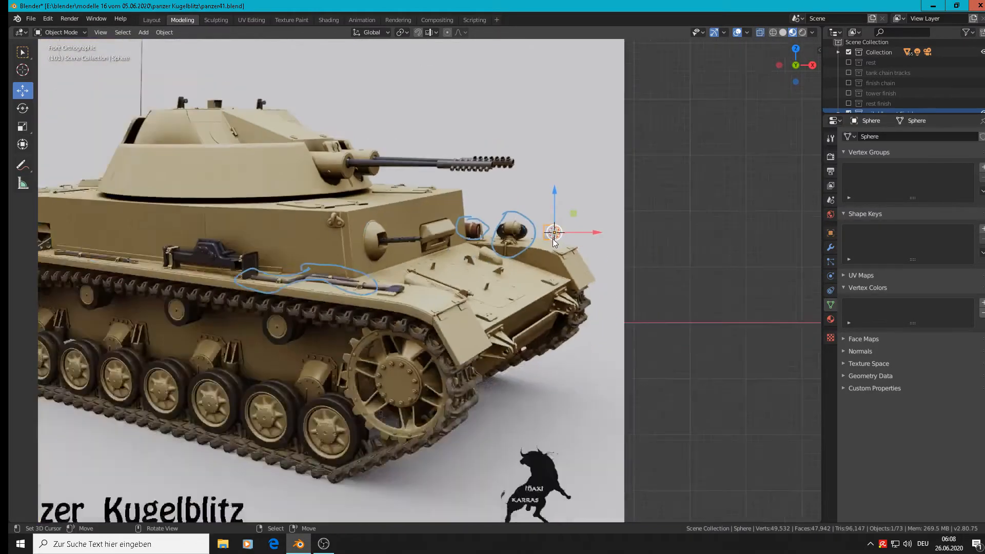
scroll(552, 240, "down", 6)
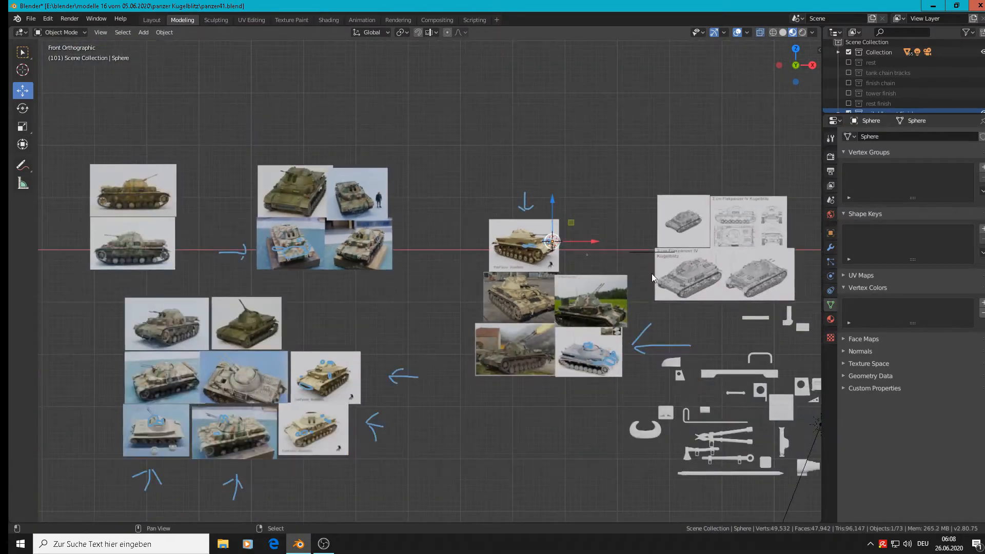
middle_click_drag(650, 274, 43, 252, "shift")
scroll(368, 273, "up", 8)
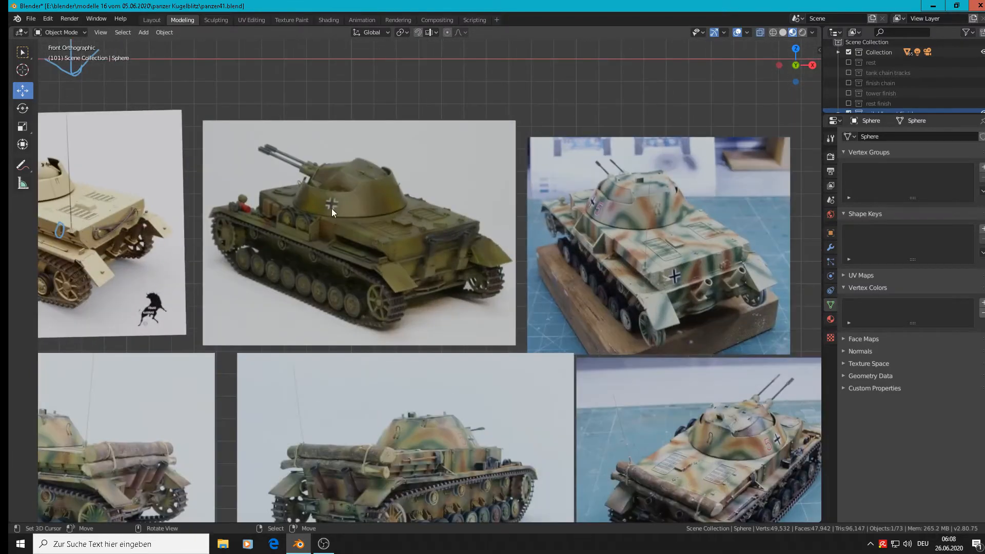
scroll(577, 216, "up", 7)
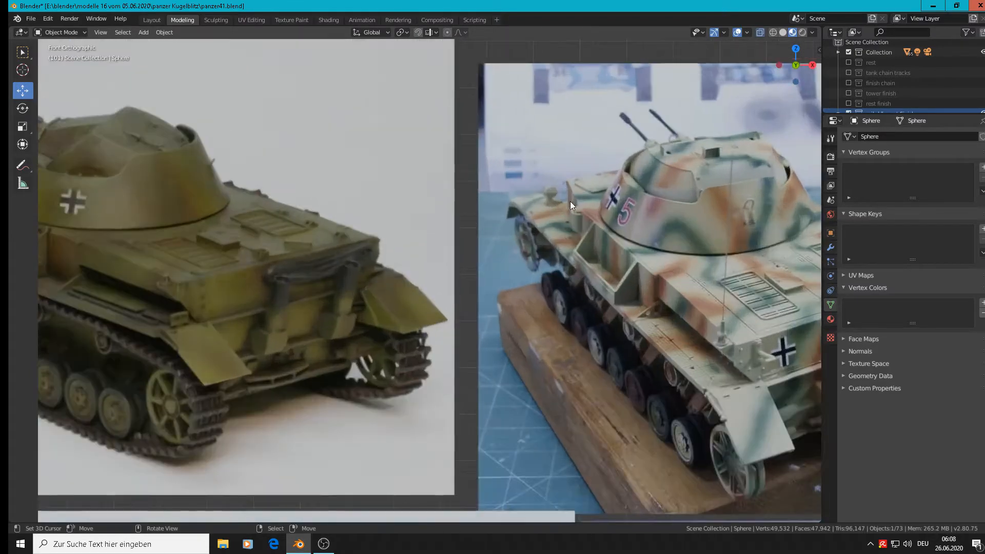
scroll(551, 197, "down", 6)
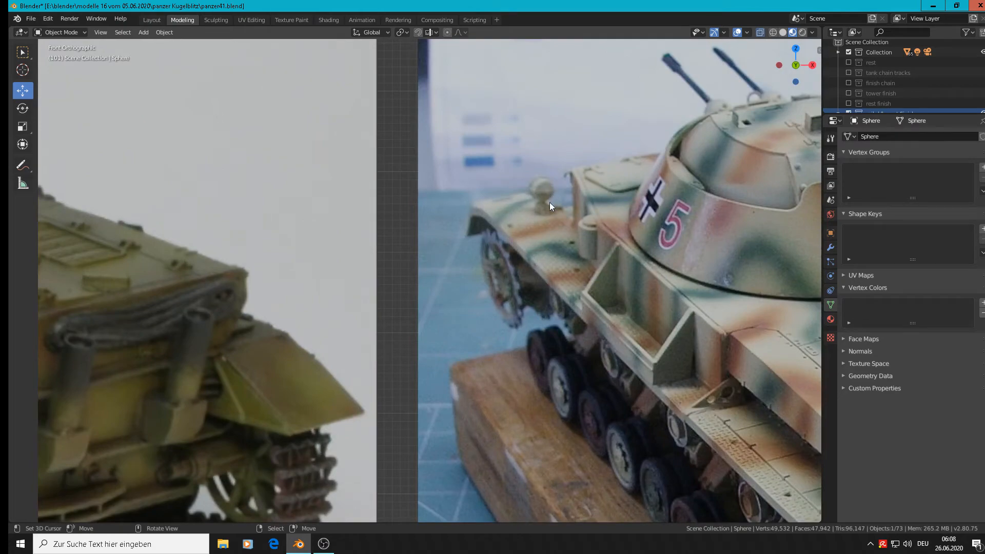
scroll(595, 307, "up", 2)
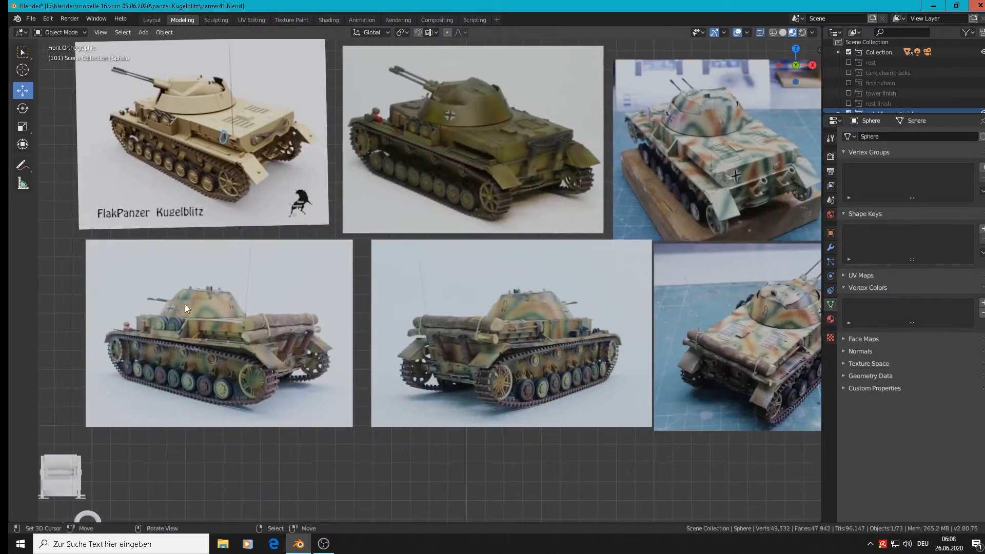
scroll(123, 329, "up", 5)
scroll(142, 321, "down", 7)
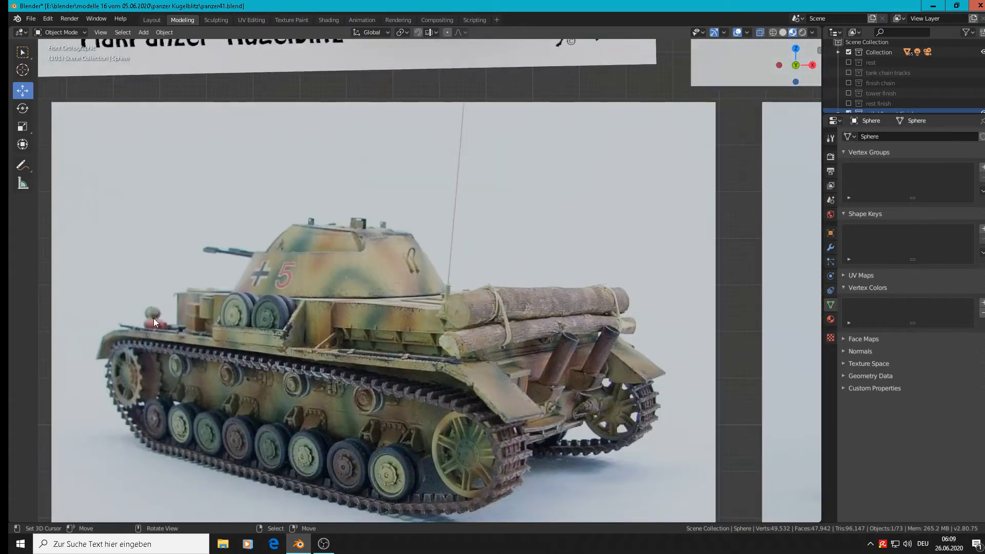
scroll(206, 174, "down", 3)
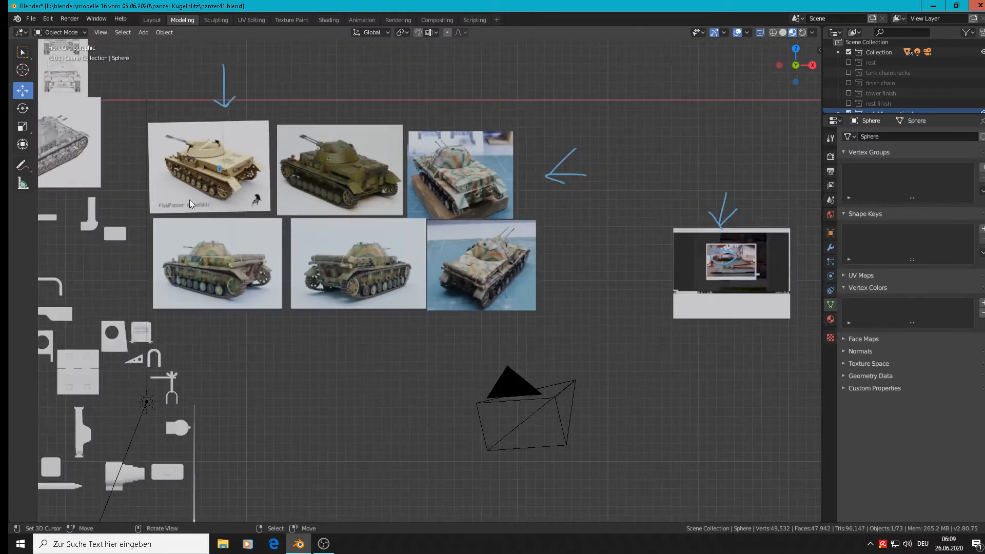
middle_click_drag(240, 289, 796, 304, "shift")
middle_click_drag(396, 134, 527, 229, "shift")
scroll(424, 190, "up", 5)
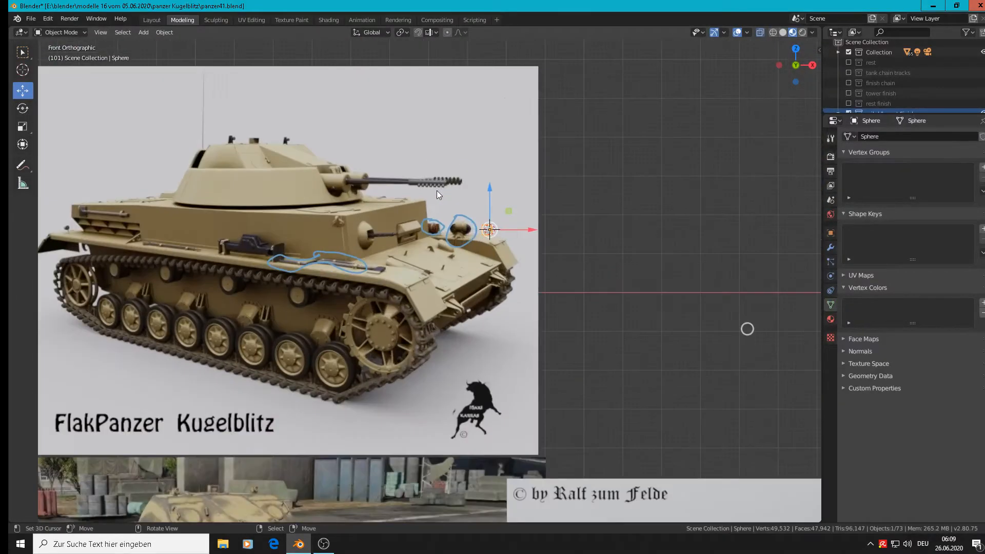
scroll(437, 190, "up", 3)
scroll(500, 229, "up", 3)
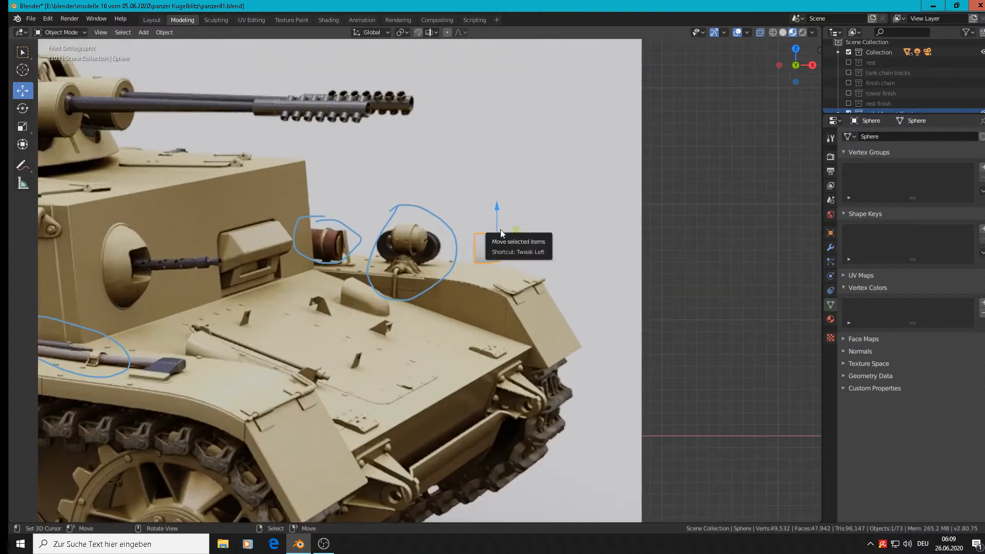
Move the headlight housing 0.0624 m in negative Y so it stands clear in front of the reference photo.
scroll(500, 230, "up", 3)
scroll(495, 241, "up", 2)
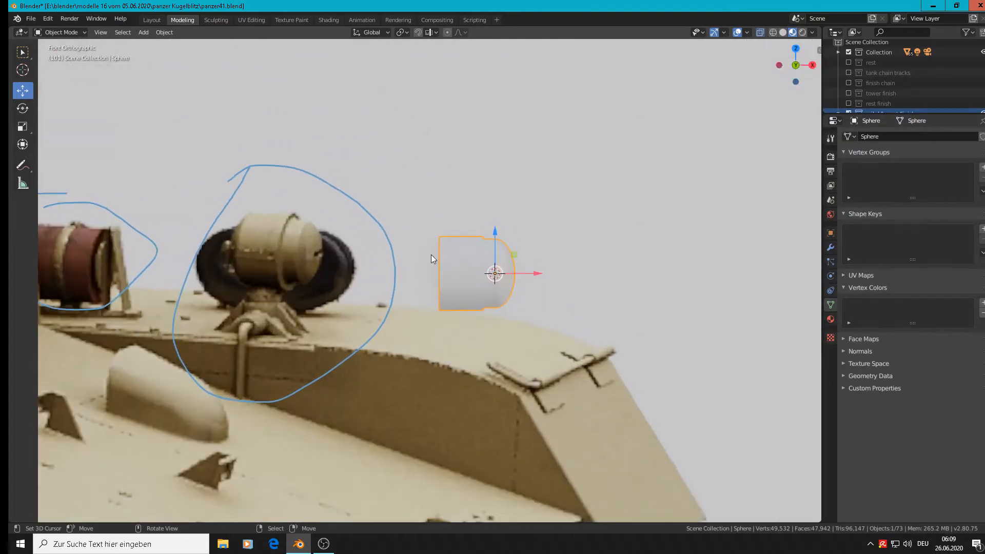
scroll(434, 255, "up", 1)
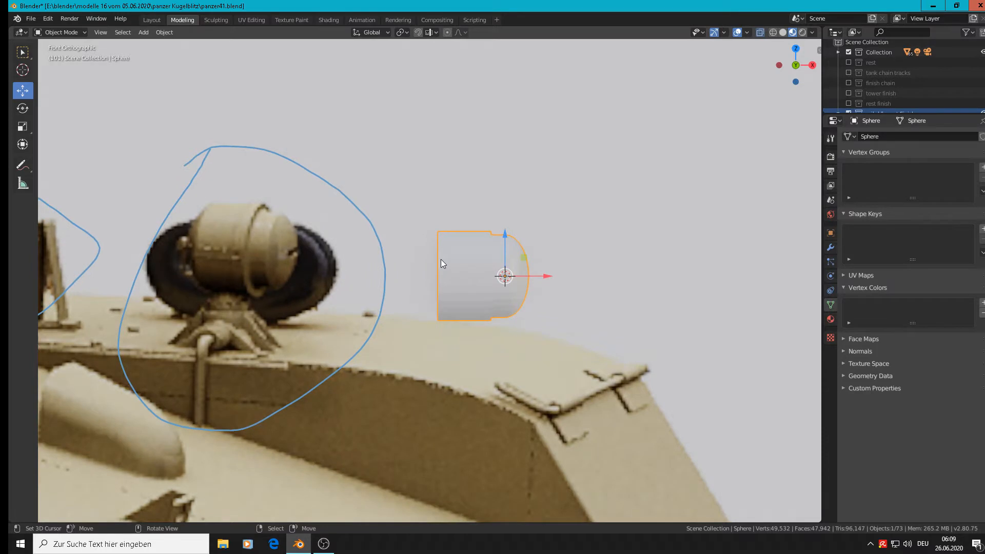
middle_click_drag(441, 259, 509, 309)
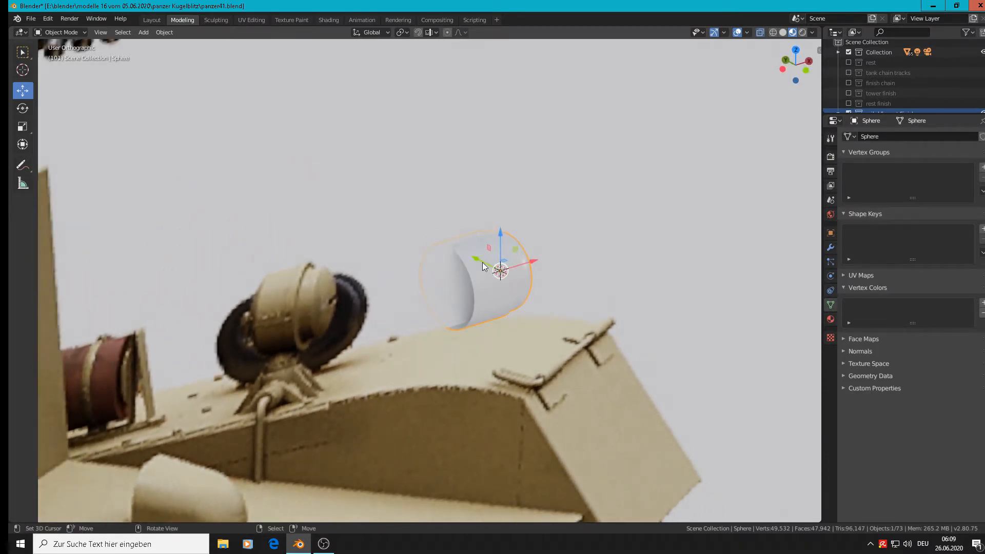
left_click_drag(482, 263, 616, 322)
scroll(617, 322, "up", 3)
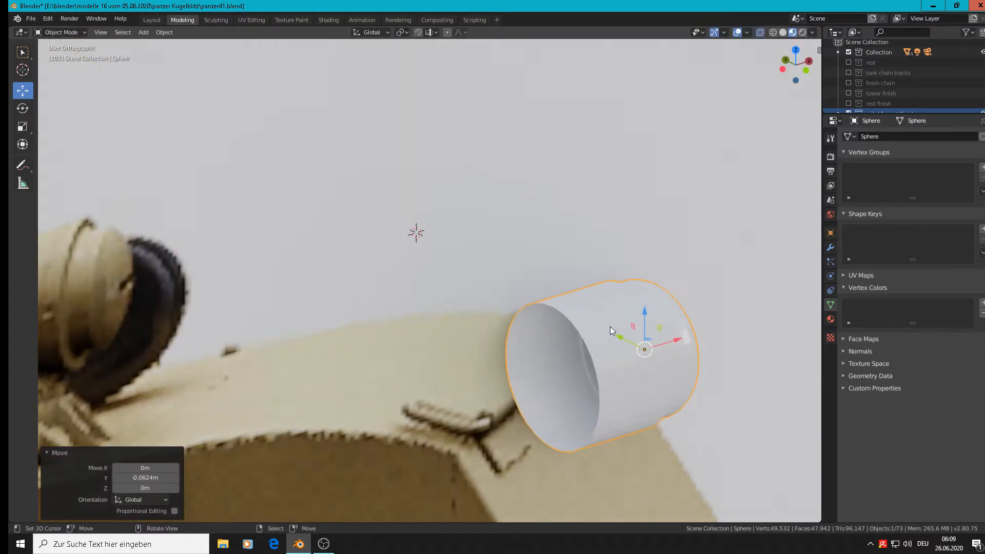
scroll(610, 327, "down", 3)
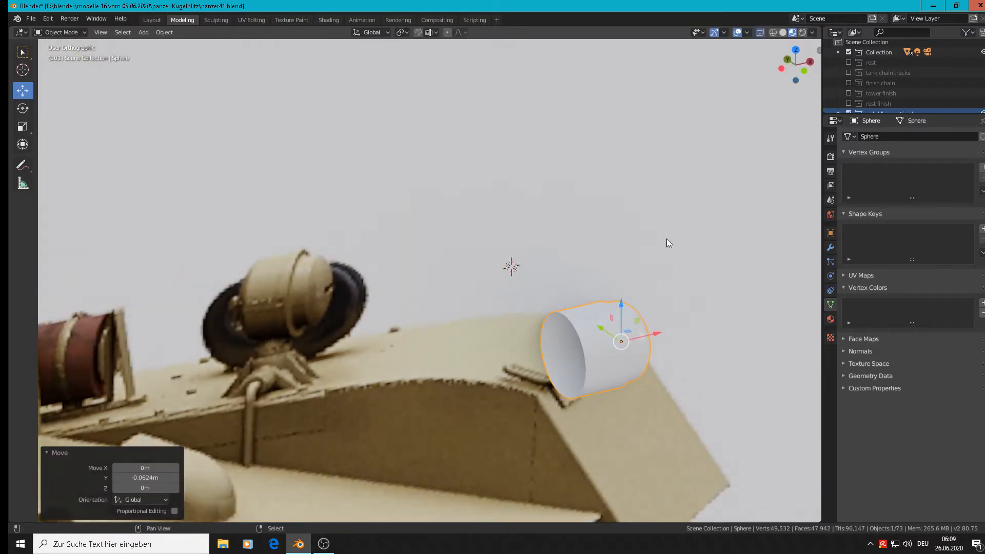
Extrude the housing's open rear rim 0.00859 m in negative X in Edit Mode and scale the new loop to 0.440.
middle_click_drag(600, 342, 613, 174, "shift")
scroll(596, 188, "up", 2)
key("Tab")
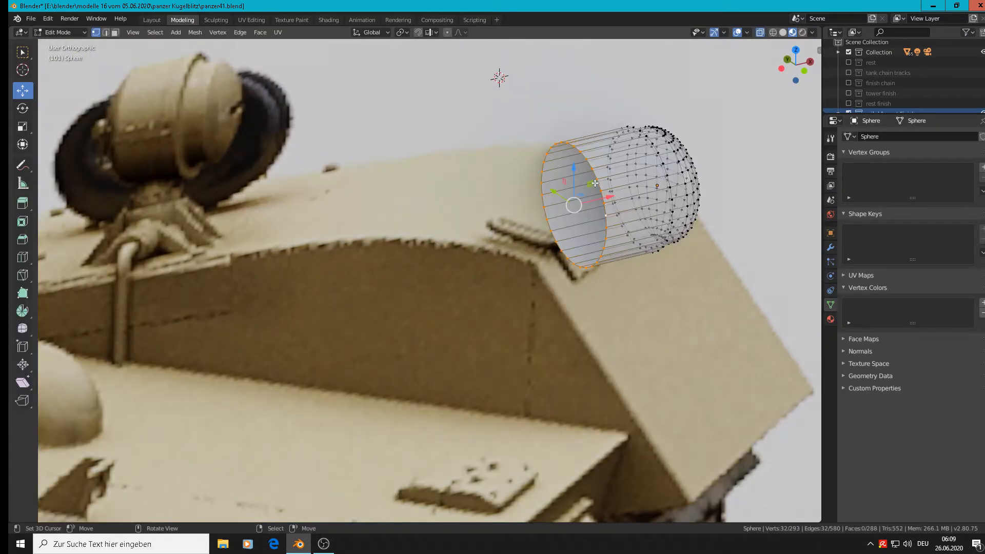
scroll(619, 226, "up", 1)
key("e")
left_click(619, 226)
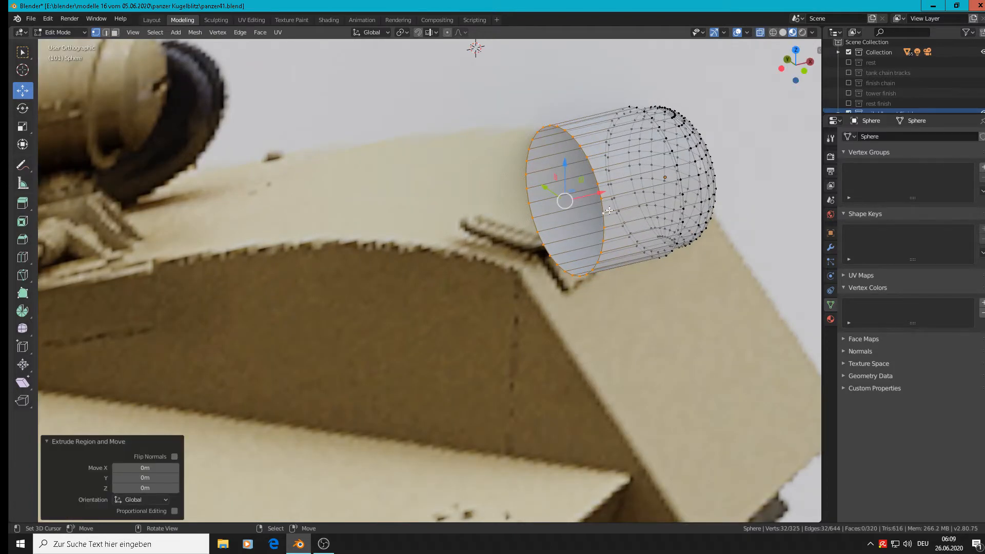
left_click_drag(602, 192, 563, 214)
key("s")
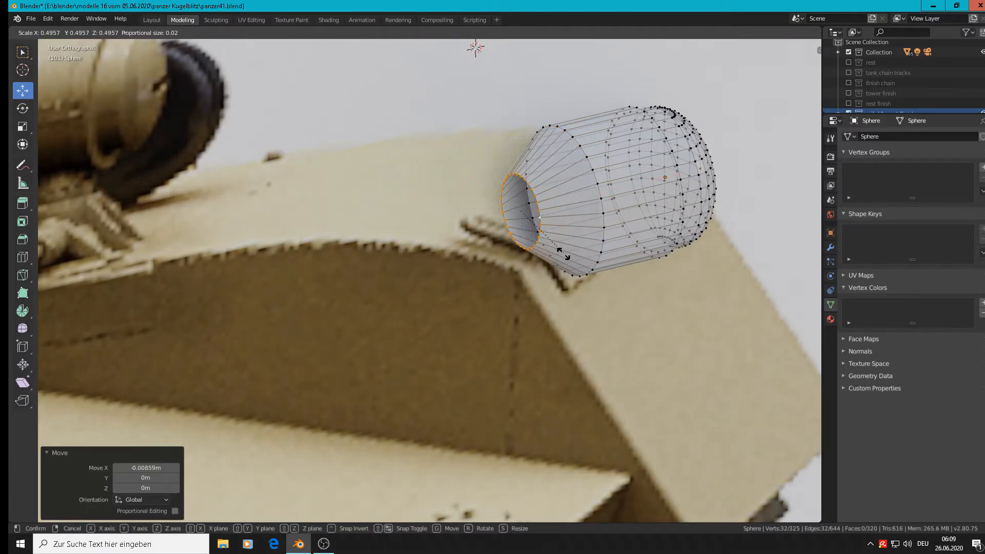
left_click(557, 252)
Shift the small rear loop 0.00352 m in positive X and close it with a face.
middle_click_drag(557, 252, 522, 239)
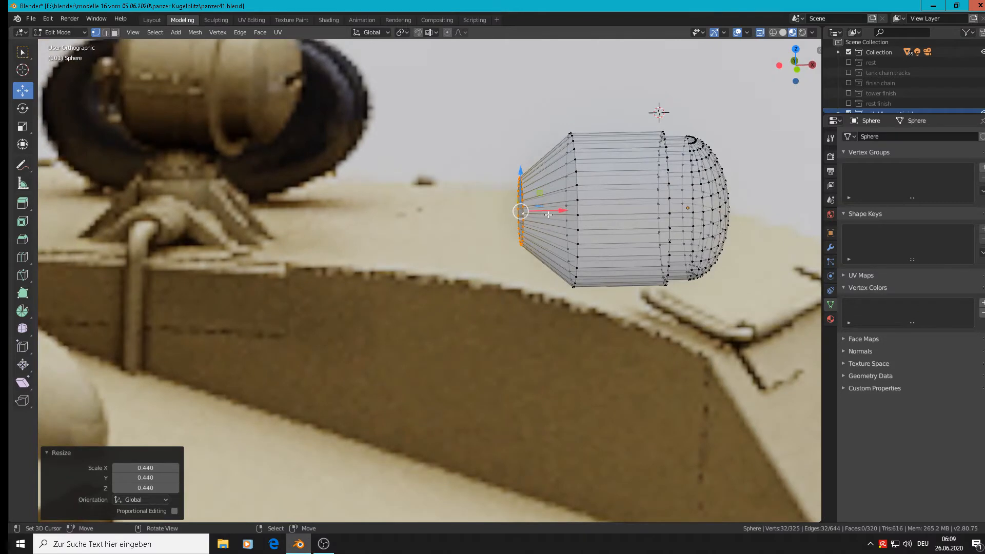
left_click_drag(548, 215, 572, 214)
scroll(571, 215, "down", 3)
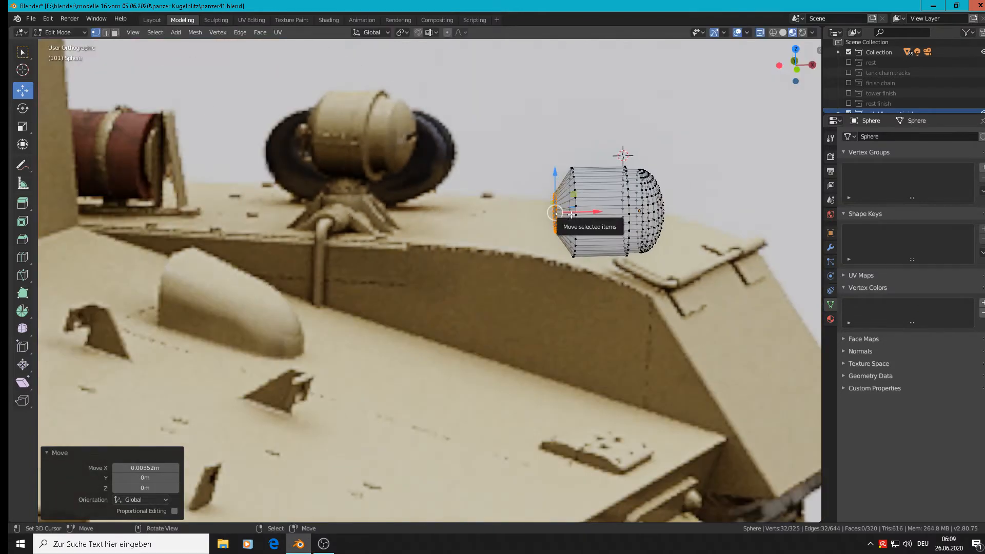
key("f")
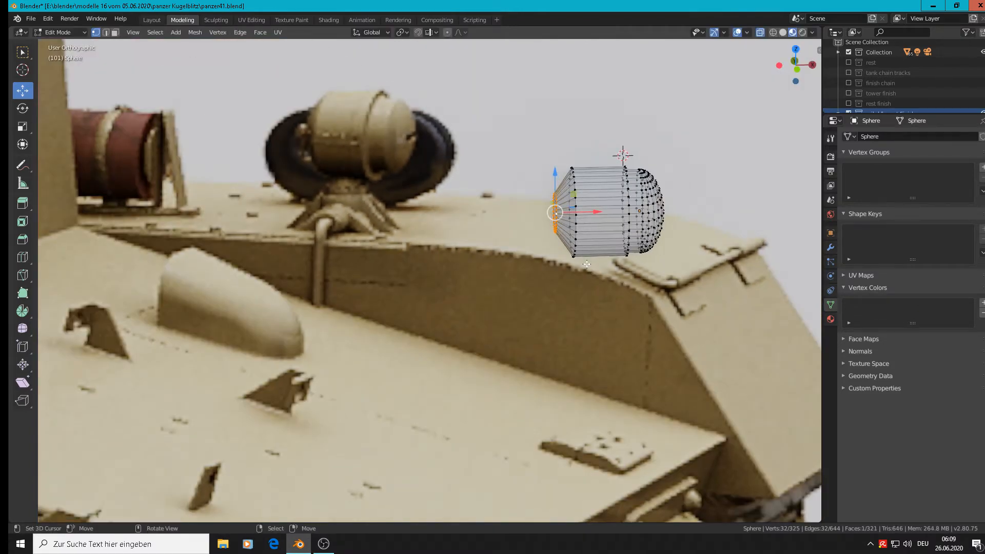
Bevel the edge loop around the closed rear face with a width of 0.0834 m and one segment.
scroll(586, 265, "up", 5)
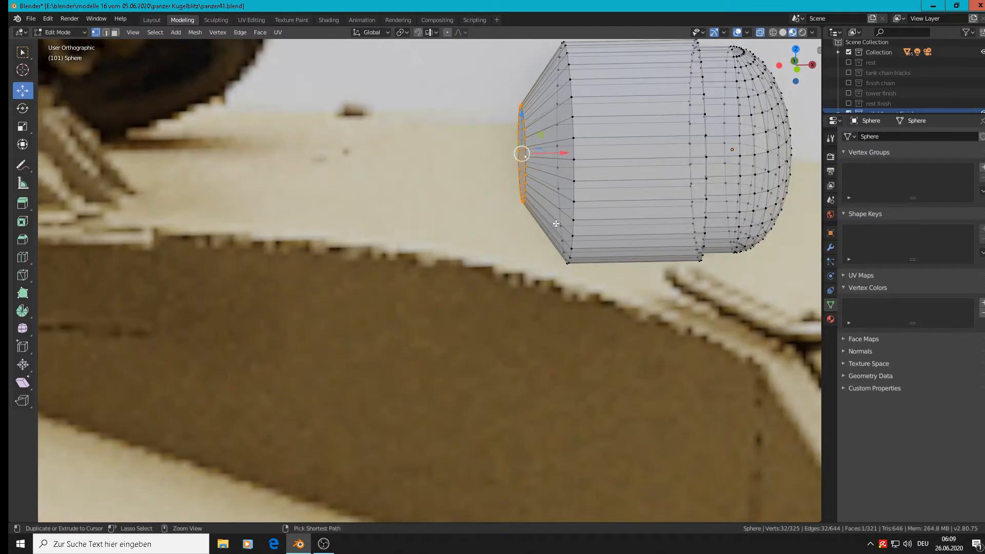
key("ctrl+b")
left_click(557, 226)
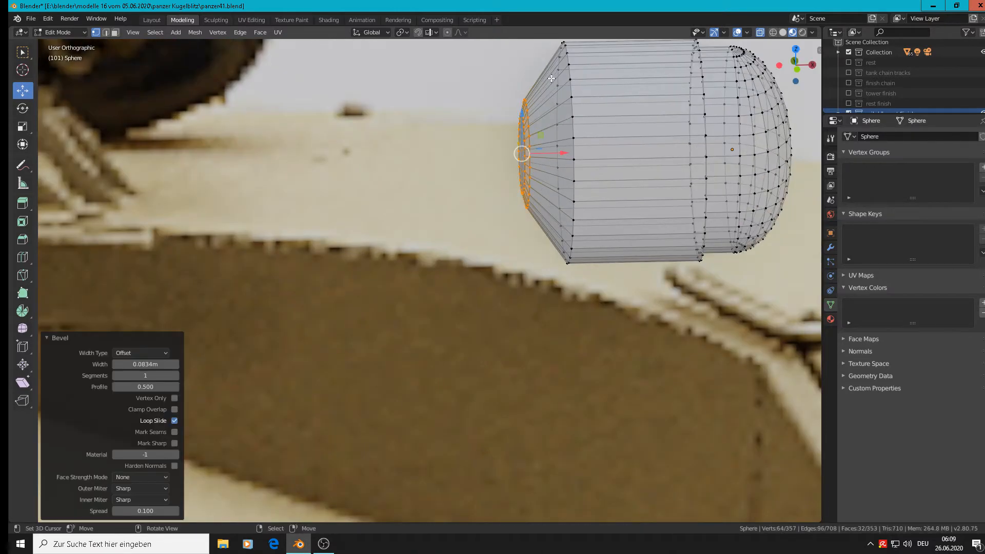
Add one centred loop cut around the tapered rear section and scale it by 1.094 to bulge the taper.
key("ctrl+r")
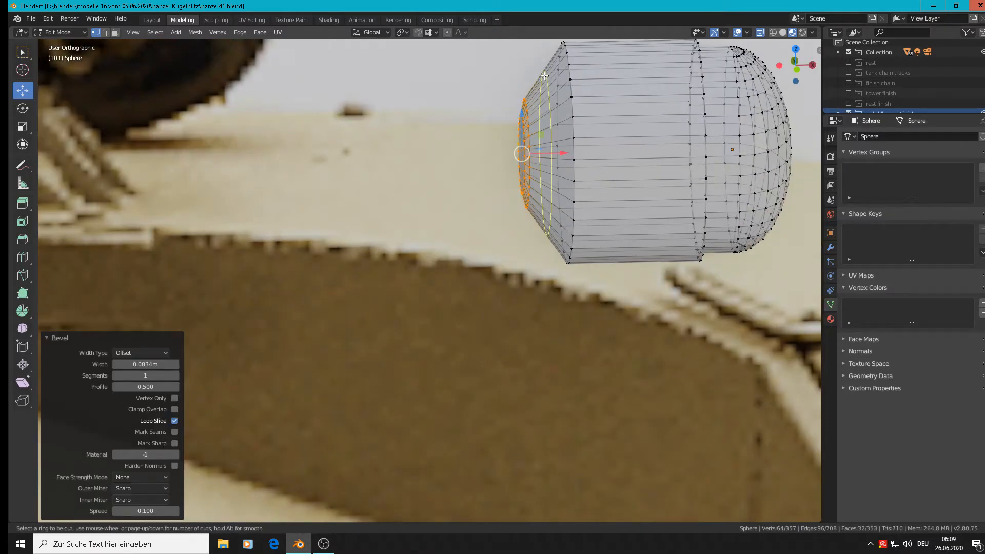
left_click(544, 76)
right_click(544, 76)
key("s")
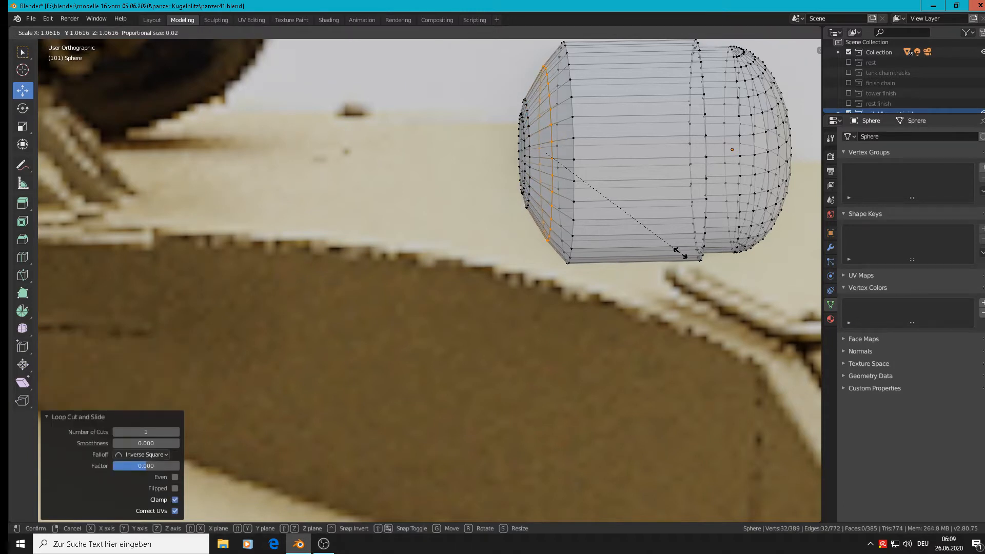
left_click(686, 255)
Bevel the bulged rear loop with a width of about 0.165 m and leave Edit Mode.
key("ctrl+b")
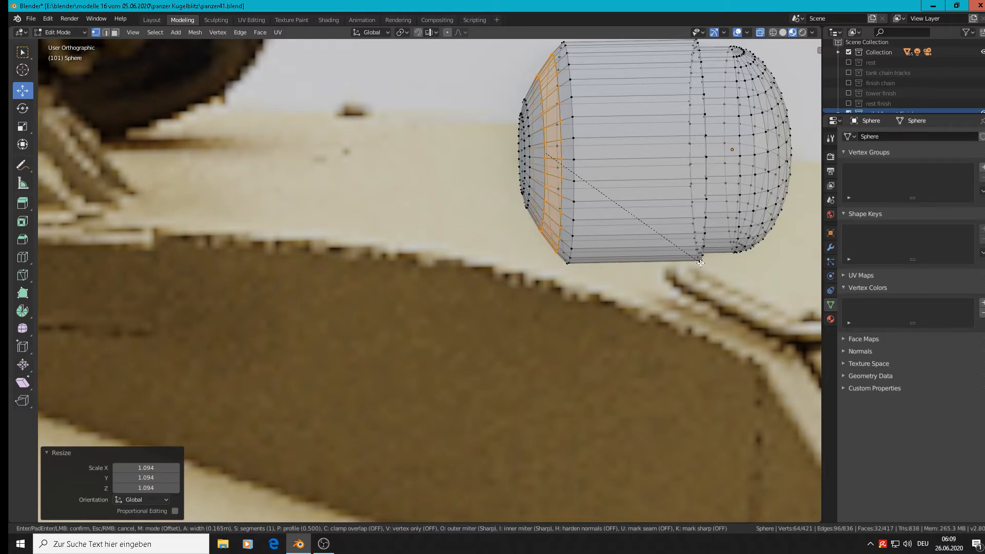
left_click(701, 263)
key("Tab")
key("Tab")
key("Tab")
scroll(670, 242, "down", 3)
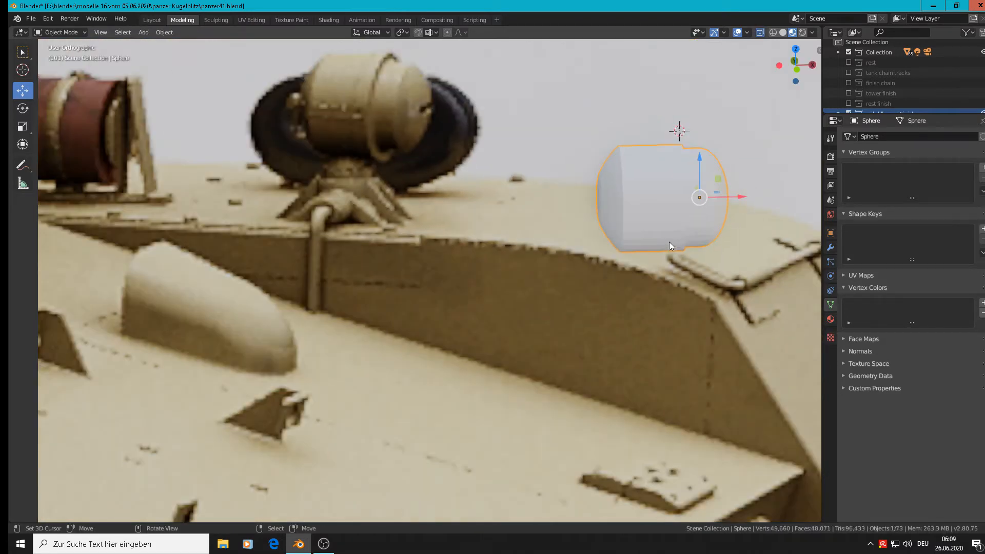
mouse_move(669, 241)
middle_mouse_down()
mouse_move(704, 249)
mouse_move(664, 248)
mouse_move(663, 239)
middle_mouse_up()
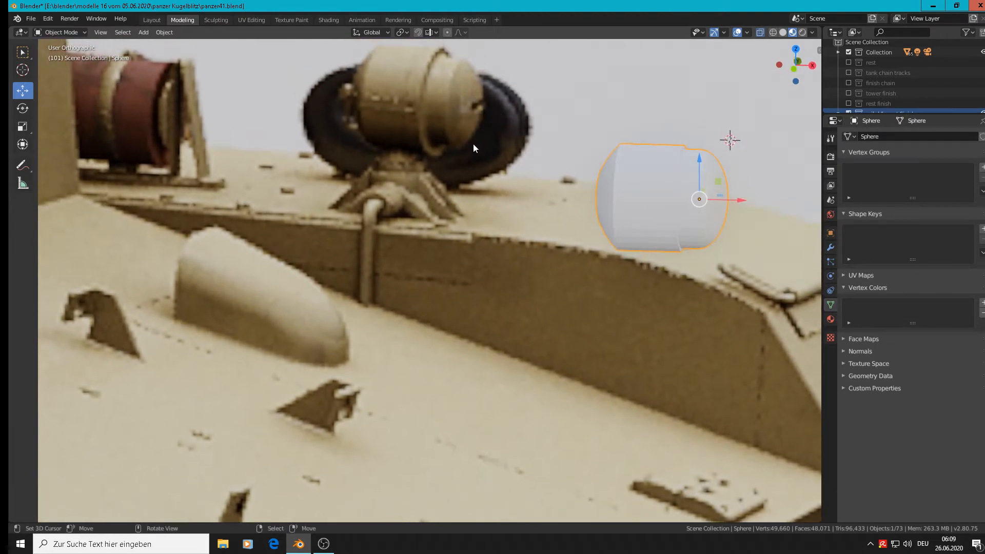
Turn off X-ray in Edit Mode and delete five adjacent vertices in the dome's middle row to open a horizontal light slot.
middle_click_drag(702, 235, 619, 232)
key("Tab")
scroll(664, 213, "up", 5)
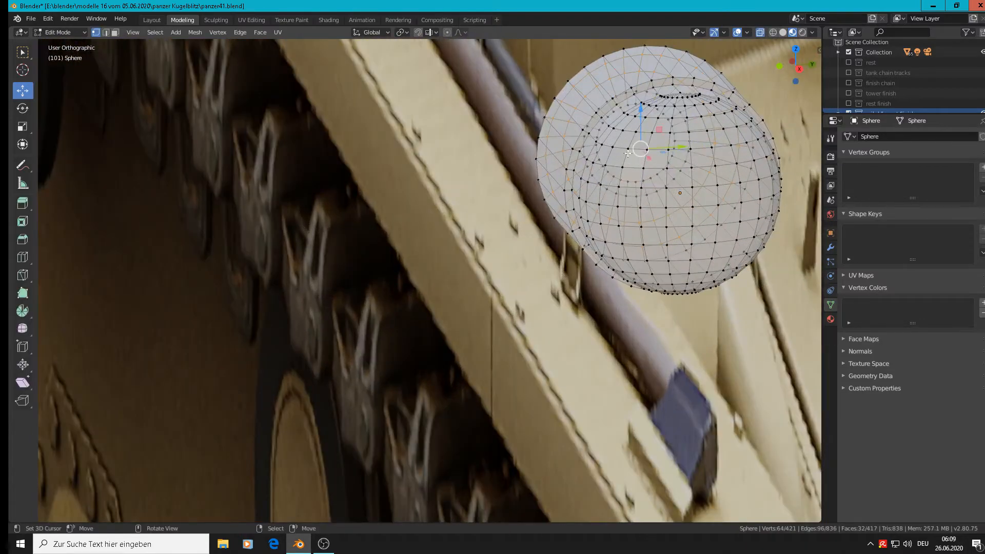
left_click(761, 33)
middle_click_drag(739, 204, 534, 198)
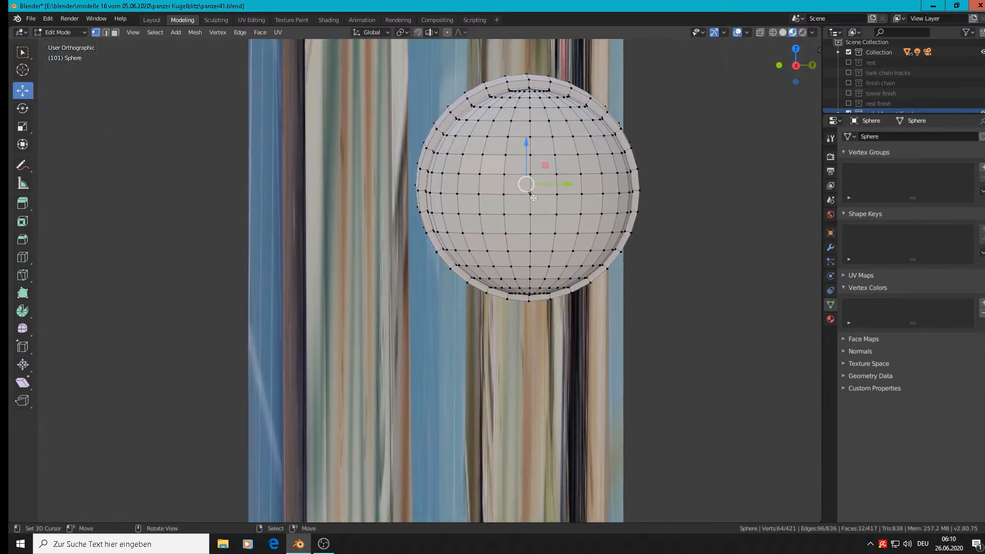
left_click(480, 194)
left_click(529, 194, "shift")
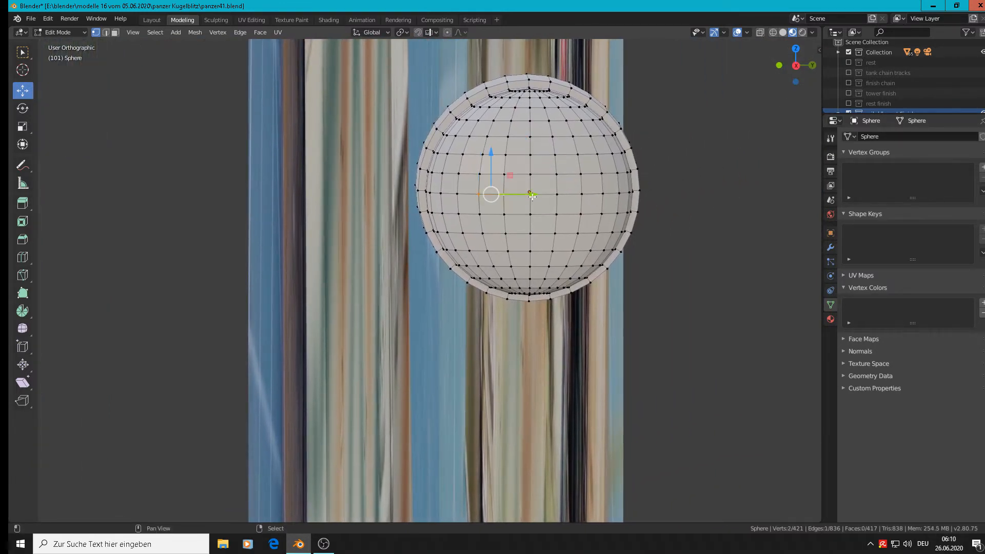
left_click(505, 194, "shift")
left_click(557, 198, "shift")
left_click(576, 196, "shift")
key("x")
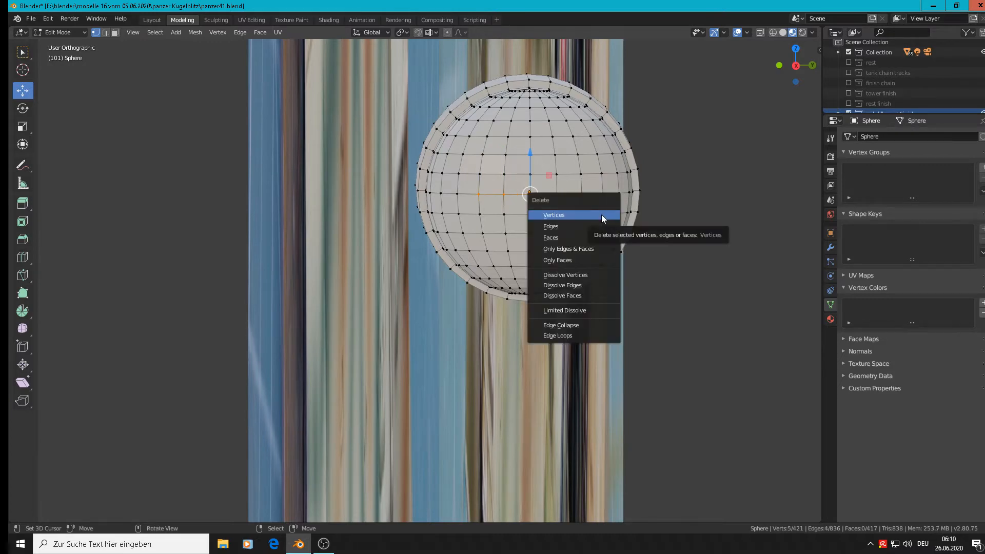
left_click(601, 214)
Extrude the light slot's border loop 0.00124 m in negative X to give the opening an inner wall.
middle_click_drag(592, 213, 670, 260)
left_click(601, 204, "alt")
key("e")
right_click(668, 231)
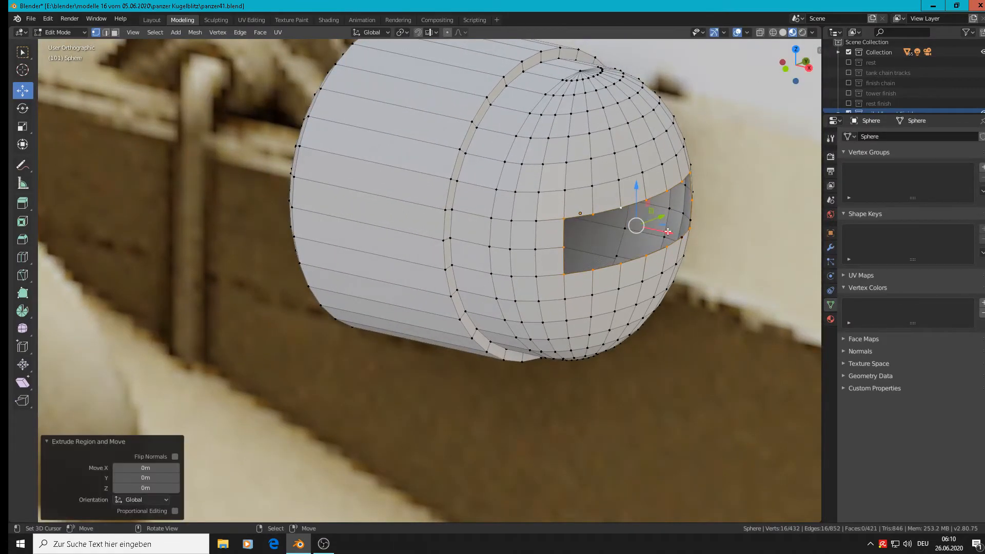
key("g")
key("x")
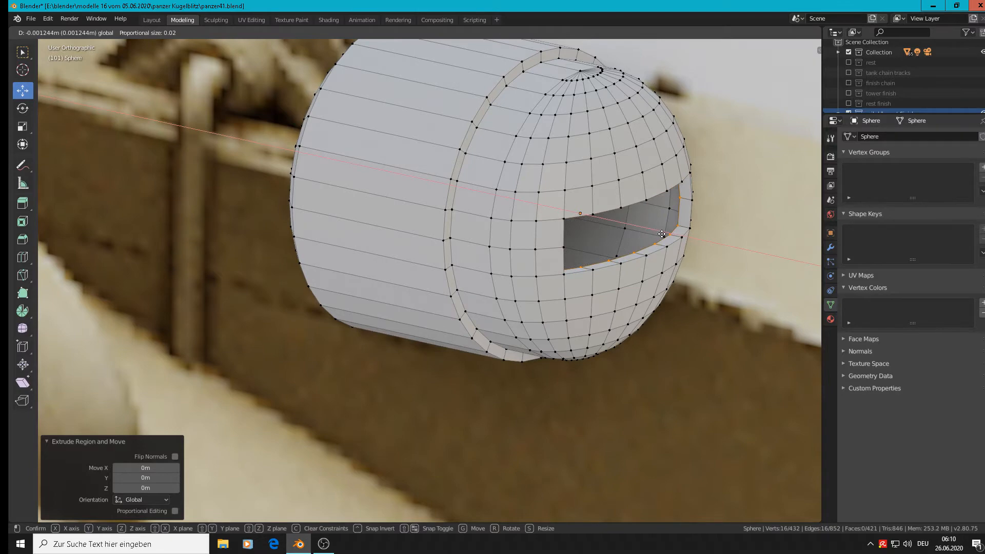
left_click(662, 234)
Duplicate the slot's inner edge loop, offset it slightly along X, and fill and extrude the copy to form a pane inside the opening.
scroll(662, 234, "down", 3)
scroll(646, 230, "down", 2)
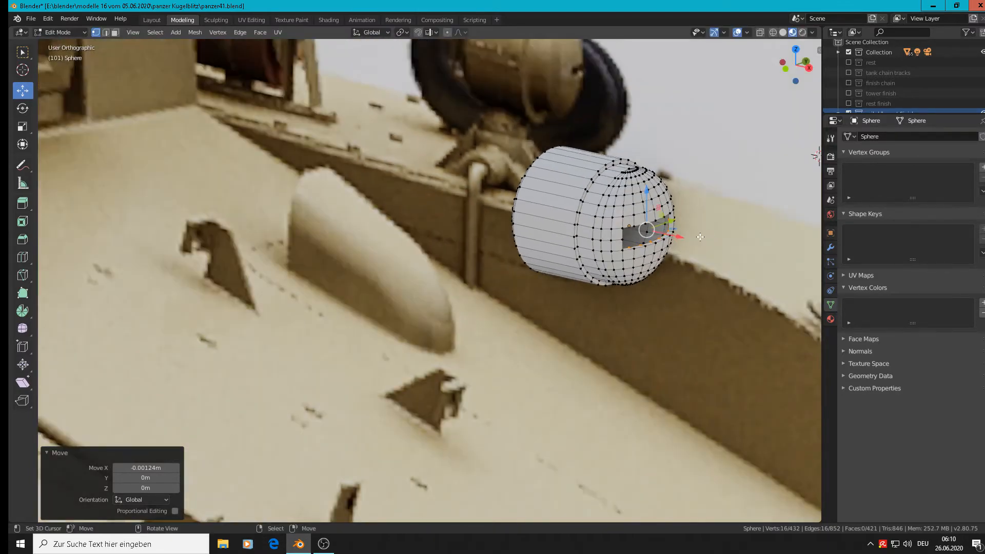
scroll(621, 230, "up", 2)
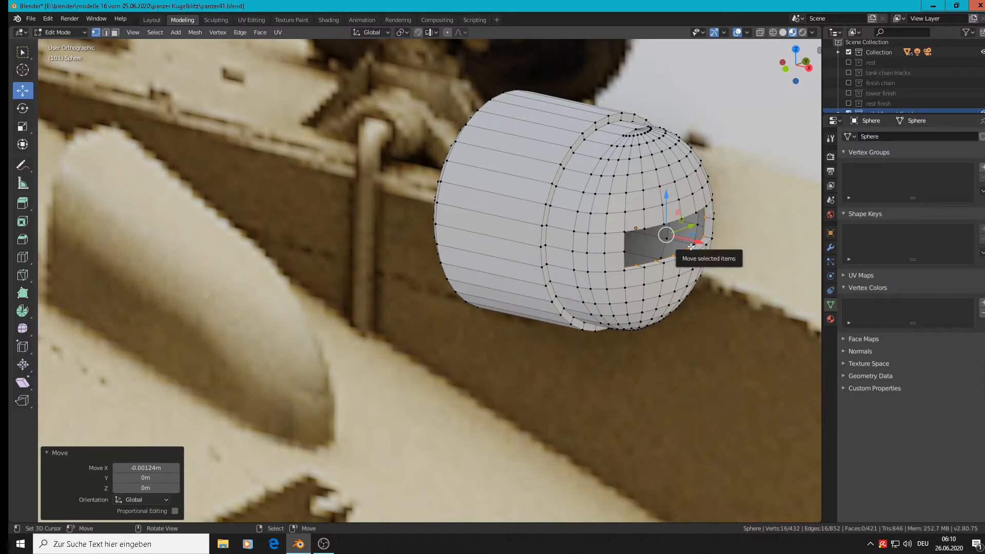
scroll(691, 247, "up", 2)
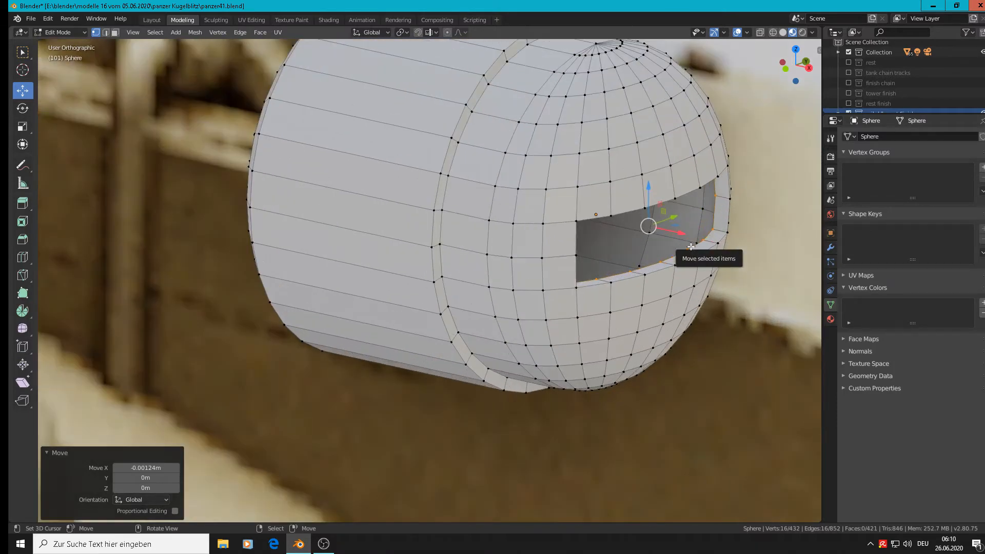
key("shift+d")
right_click(691, 247)
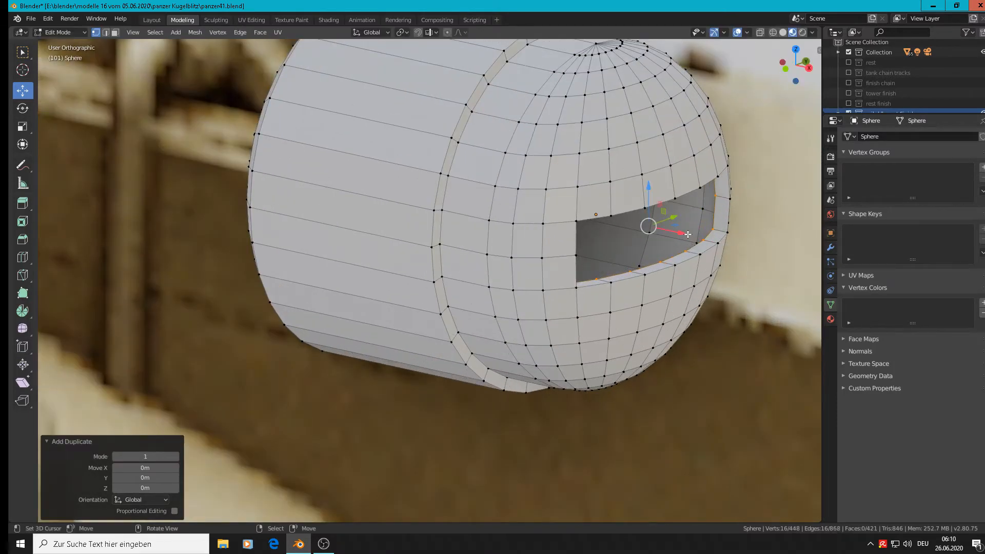
left_click_drag(688, 234, 678, 248)
key("e")
right_click(682, 237)
key("f")
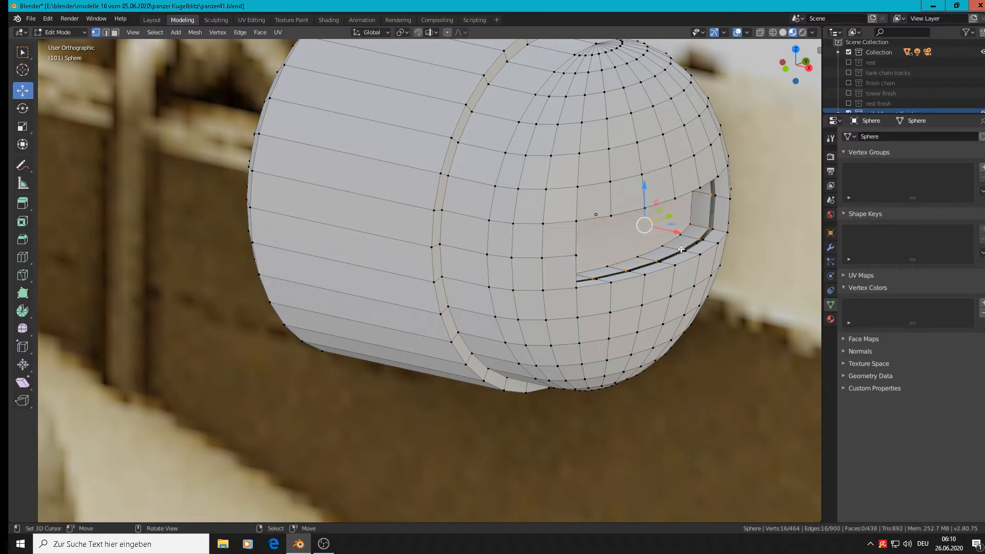
Try to close the pane's front loop with a face, shift it 0.000198 m in X, and triangulate it.
key("f")
scroll(680, 249, "up", 1)
left_click_drag(670, 228, 673, 229)
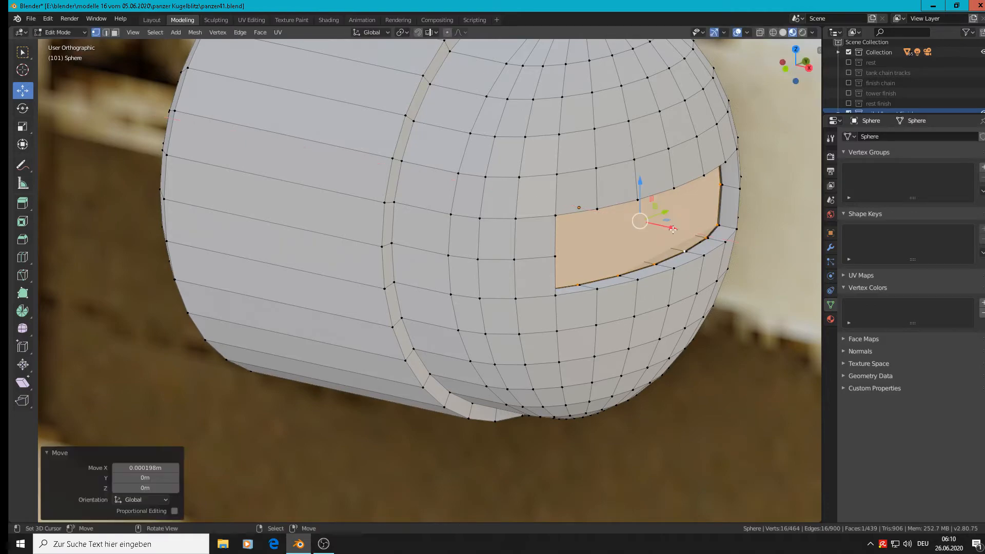
mouse_move(672, 229)
middle_mouse_down()
mouse_move(635, 208)
mouse_move(669, 237)
middle_mouse_up()
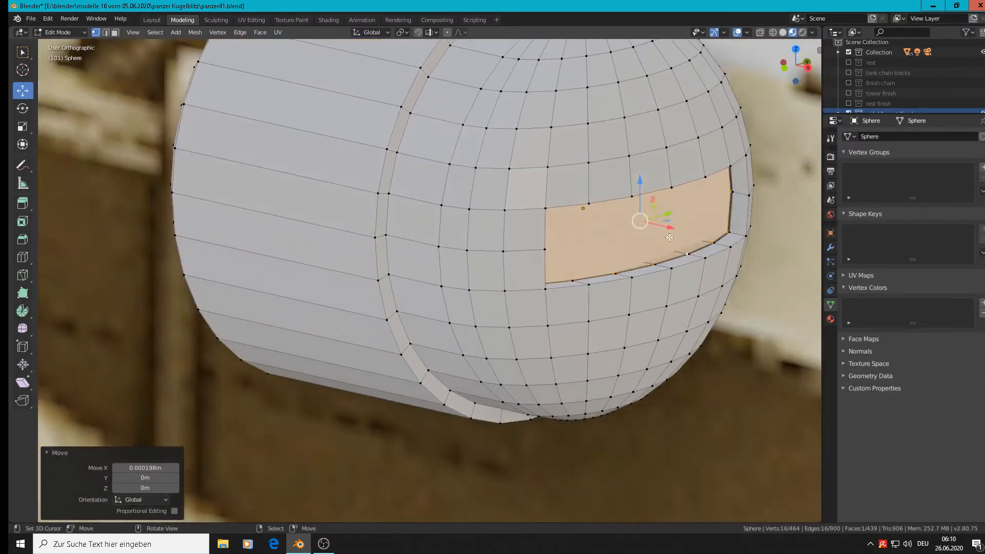
key("ctrl")
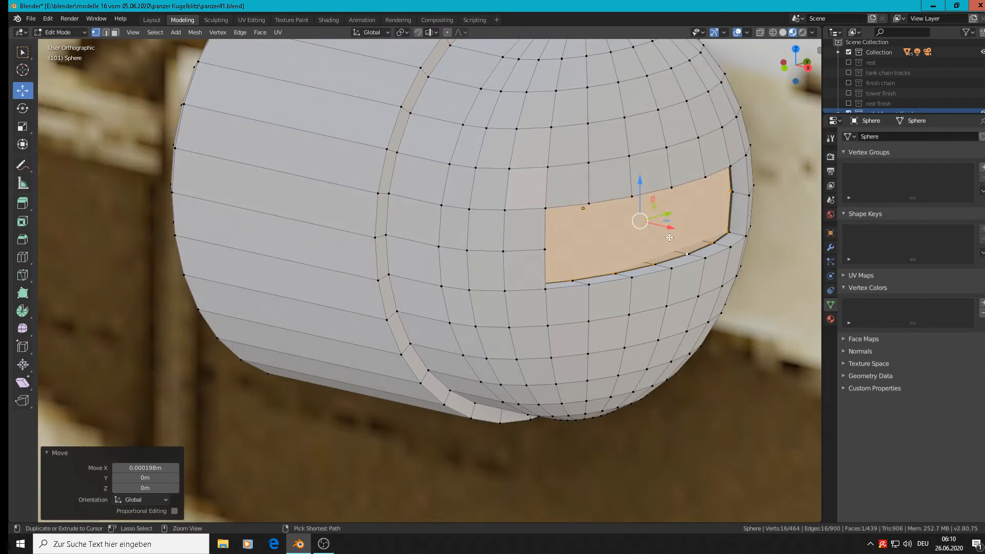
key("ctrl+t")
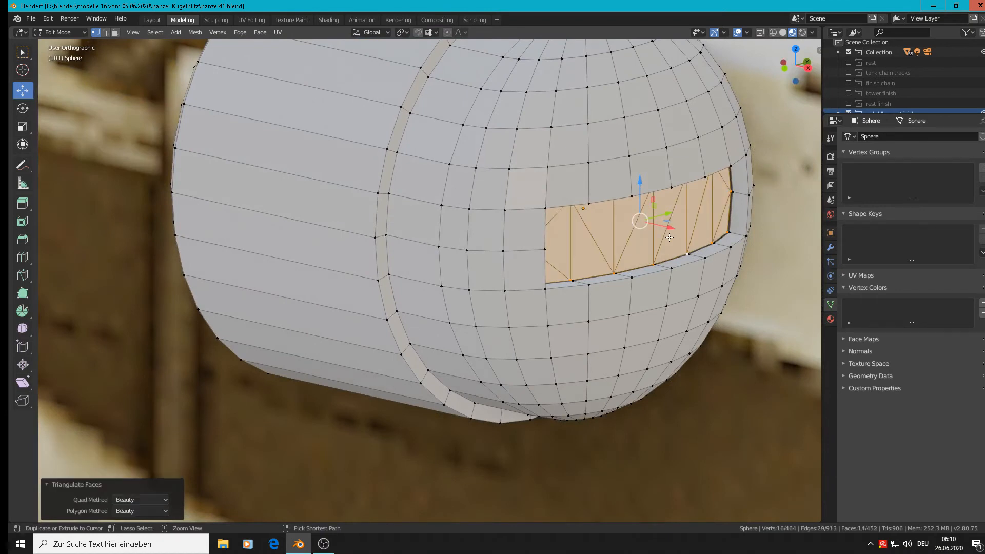
Undo the triangulation, the small shift and the front face of the slot pane.
key("ctrl+z")
key("ctrl+z")
key("ctrl+z")
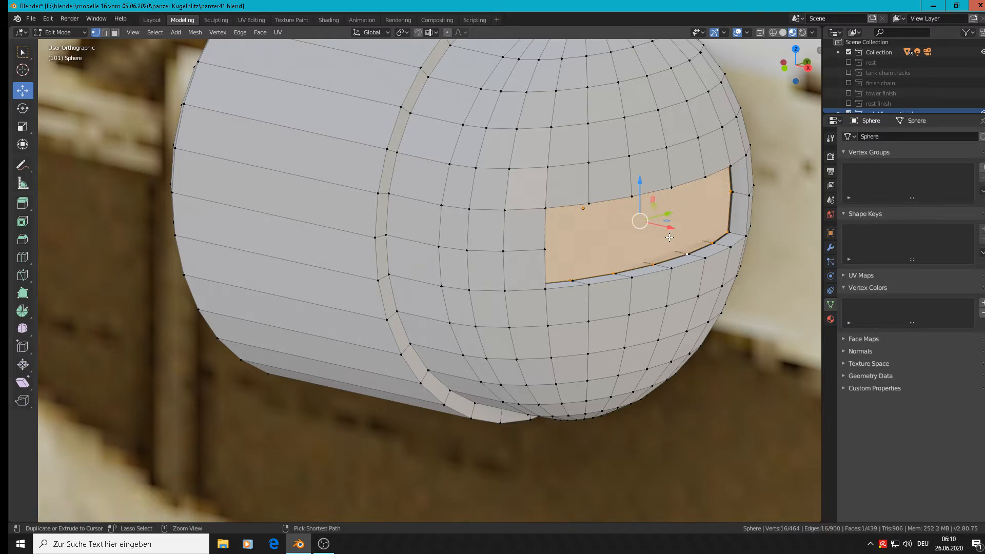
middle_click_drag(669, 237, 650, 226)
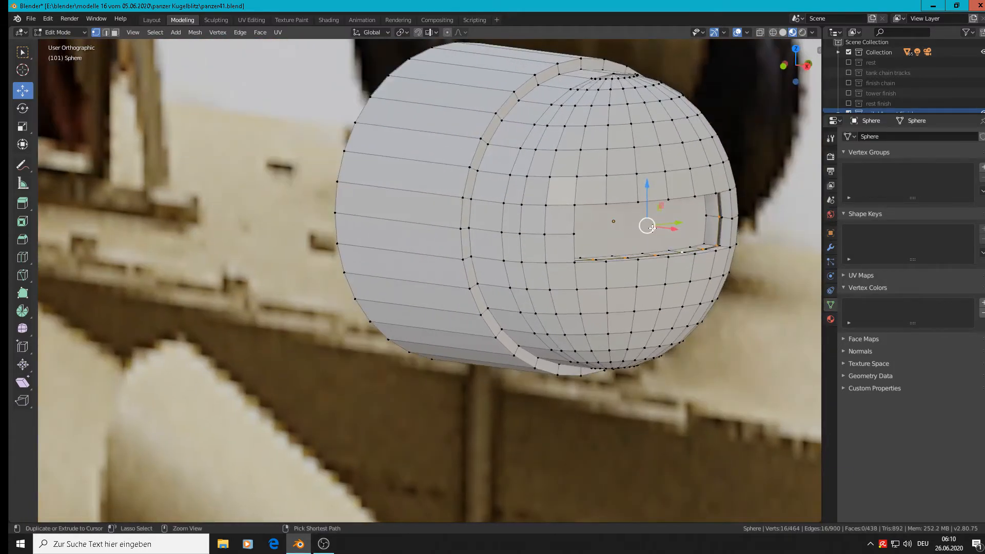
Undo the pane's fill, extrusion and duplicated edge loop, leaving only the inner wall in the light slot.
key("ctrl+z")
key("ctrl+z")
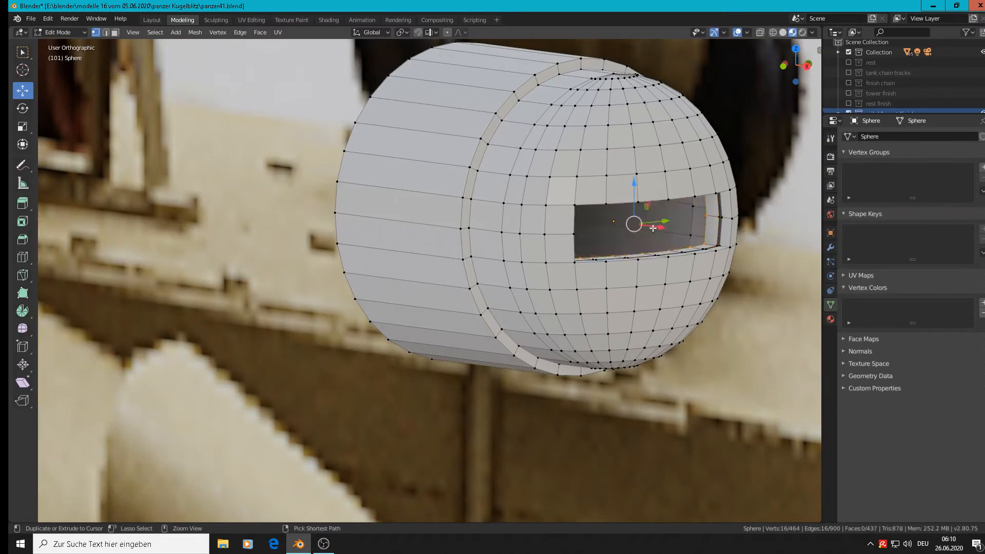
key("ctrl+z")
key("ctrl+z")
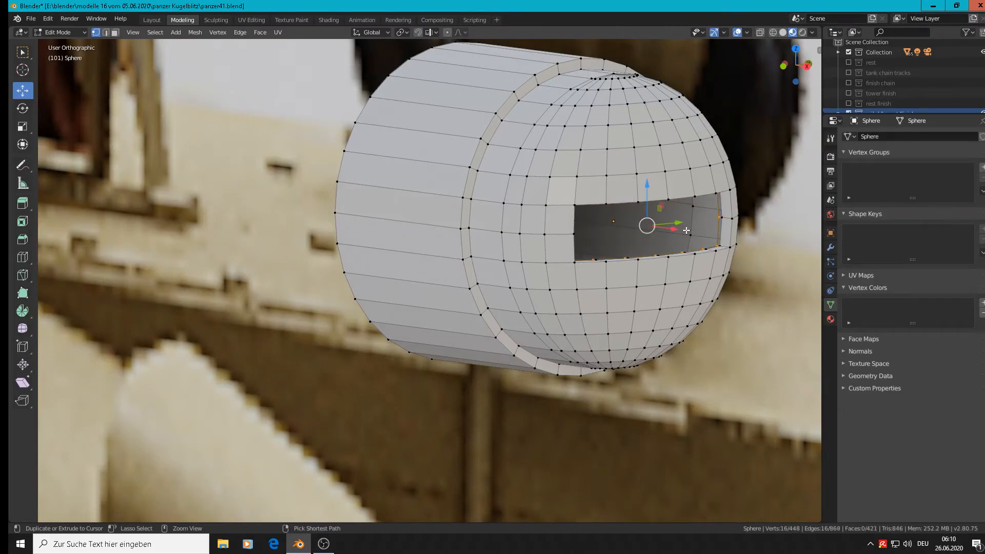
Delete the middle inner-edge vertex at each short end of the light slot.
middle_click_drag(687, 230, 701, 231)
left_click(741, 213)
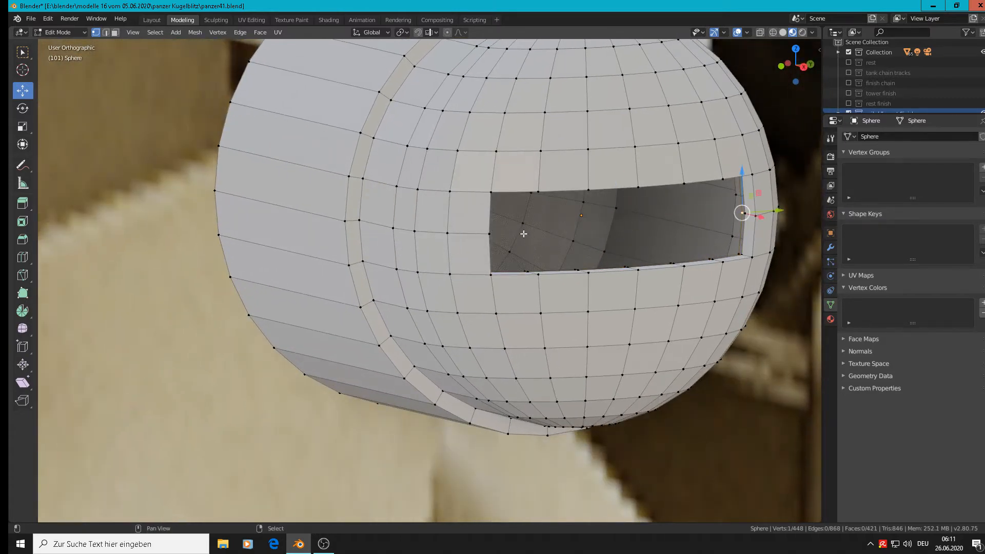
middle_click_drag(523, 231, 579, 239)
left_click(453, 208, "shift")
left_click(409, 210)
scroll(596, 189, "up", 3)
left_click(607, 177, "shift")
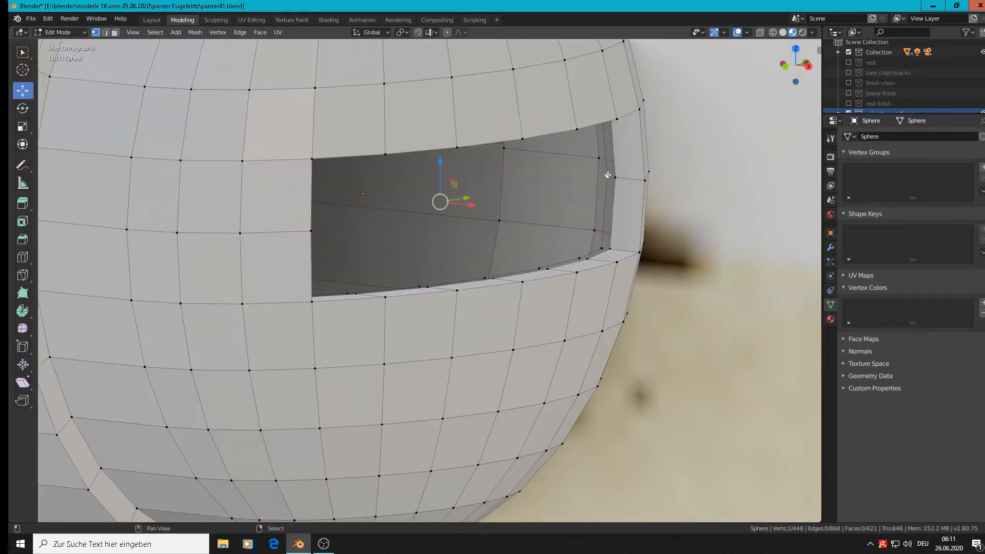
key("x")
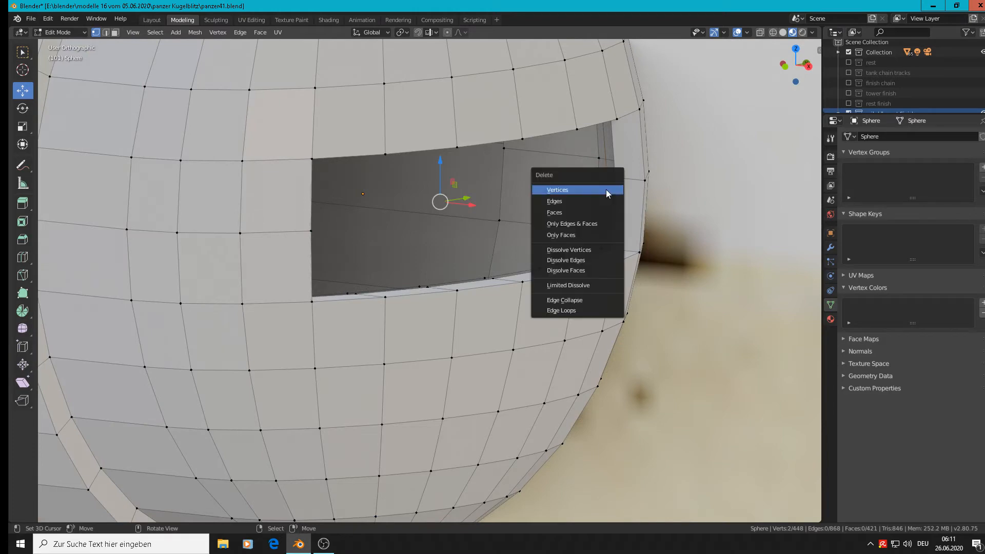
left_click(606, 189)
middle_click_drag(606, 189, 588, 173)
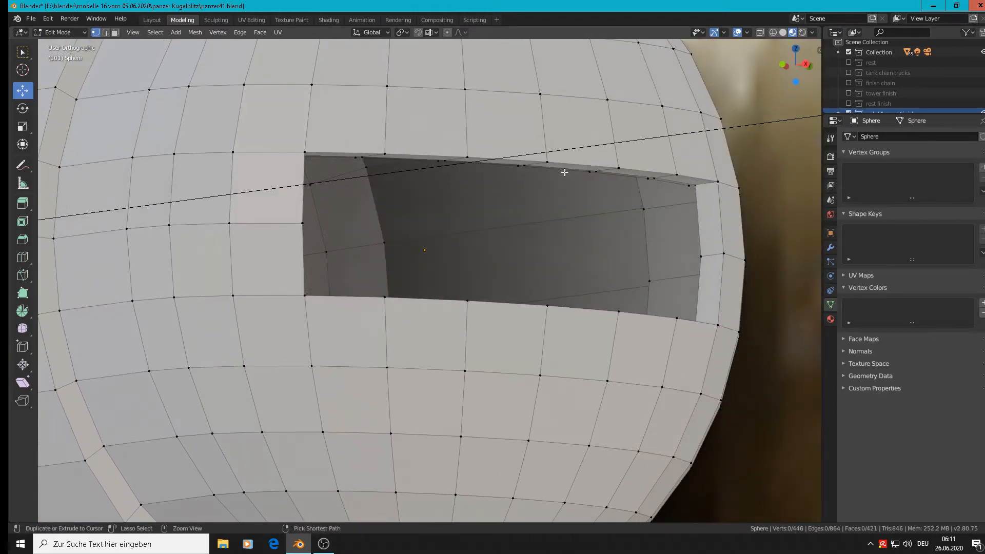
left_click(566, 173, "ctrl")
left_click(587, 175, "ctrl")
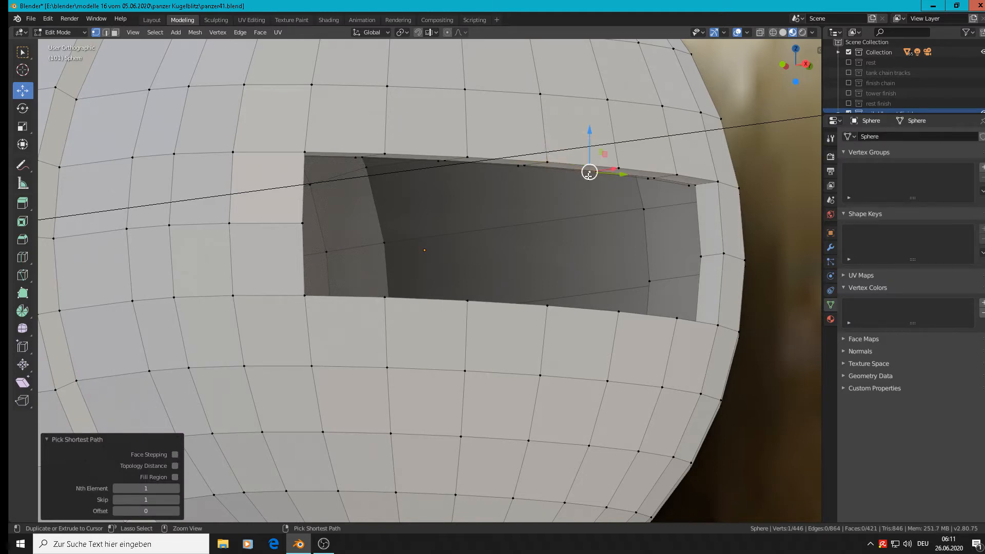
middle_click_drag(588, 173, 590, 173)
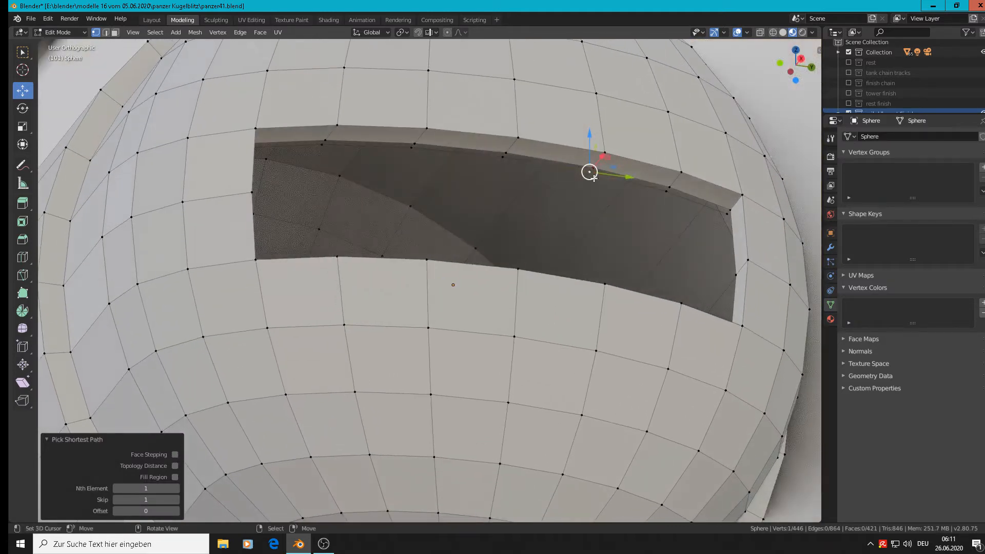
scroll(590, 174, "up", 1)
key("alt+a")
Select the inner vertex rows along the light slot's upper and lower long edges, from corner to corner.
left_click(740, 221)
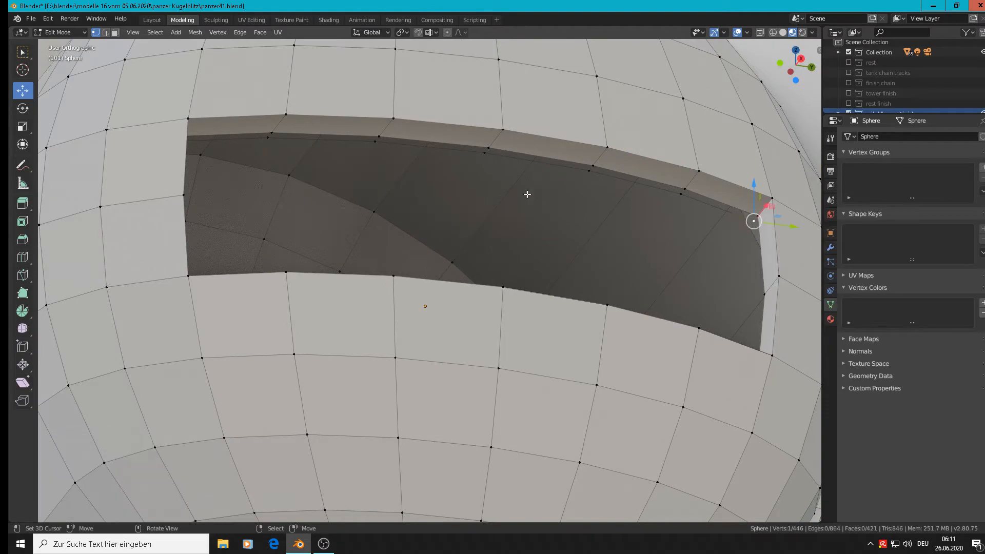
middle_click_drag(220, 152, 154, 280)
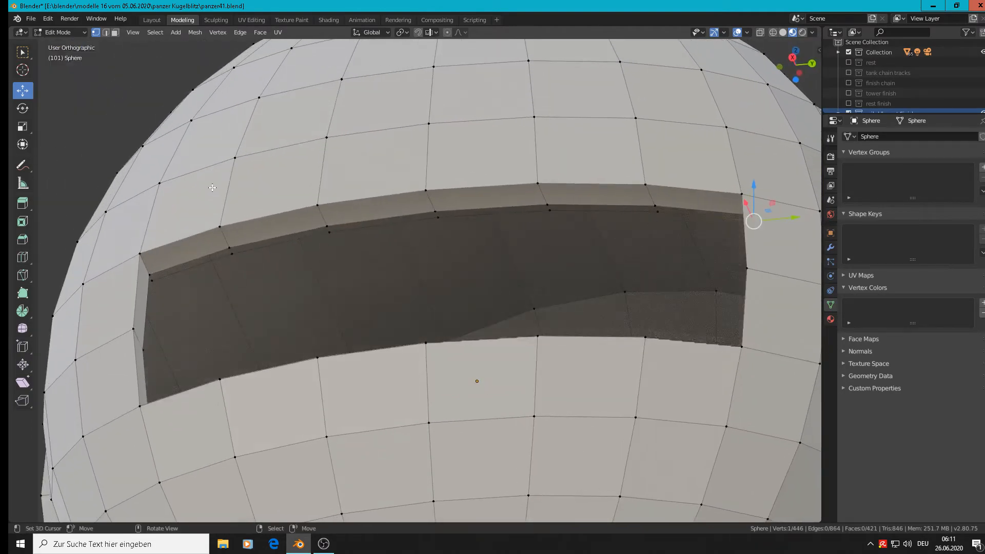
left_click(159, 280, "ctrl")
scroll(301, 299, "down", 3)
middle_click_drag(301, 299, 253, 341)
scroll(253, 340, "up", 5)
right_click(142, 339, "ctrl")
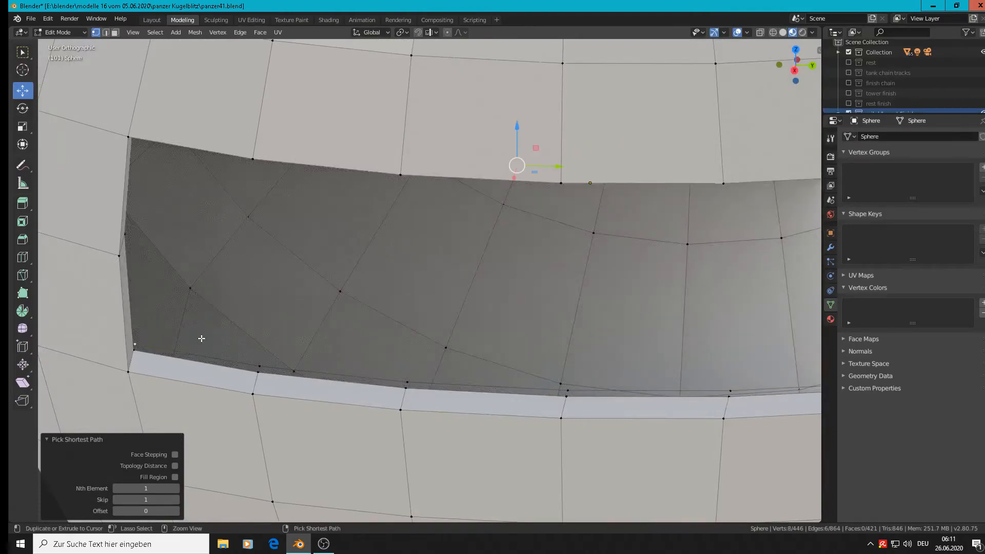
scroll(200, 338, "down", 4)
middle_click_drag(422, 299, 429, 264)
middle_click_drag(473, 303, 463, 252)
left_click(525, 291, "ctrl")
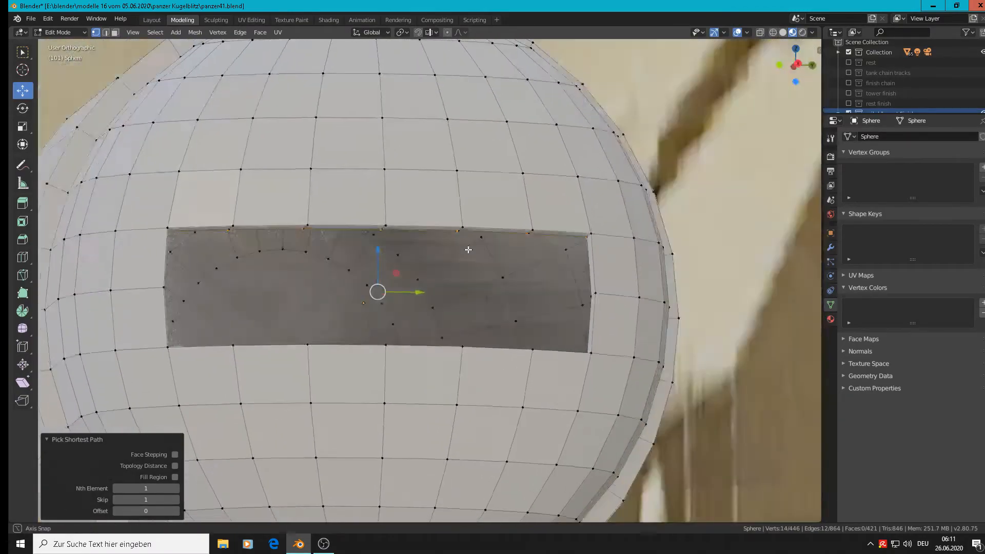
scroll(464, 252, "up", 5)
scroll(464, 253, "down", 5)
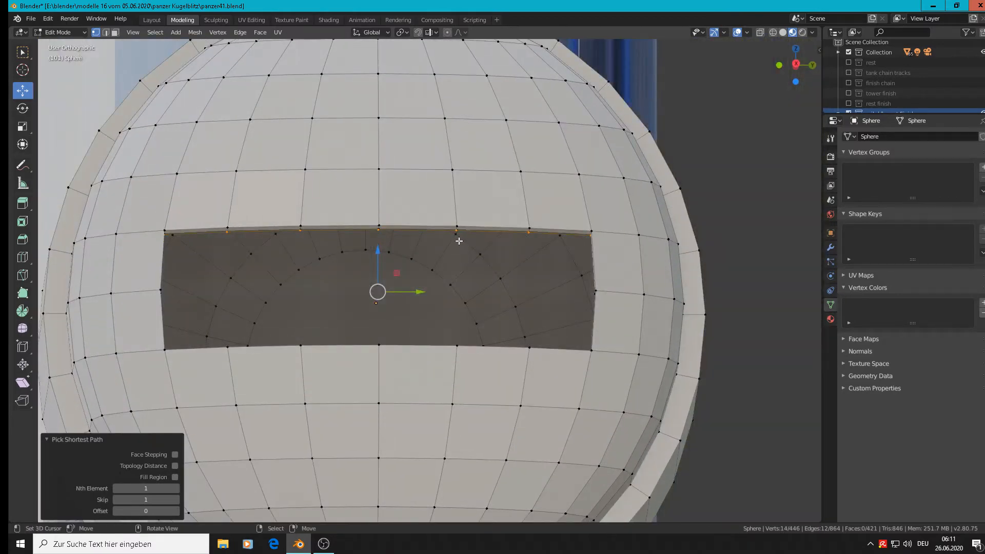
Bridge the selected upper and lower edge loops of the rectangular slot in the dome with faces.
key("F3")
key("Return")
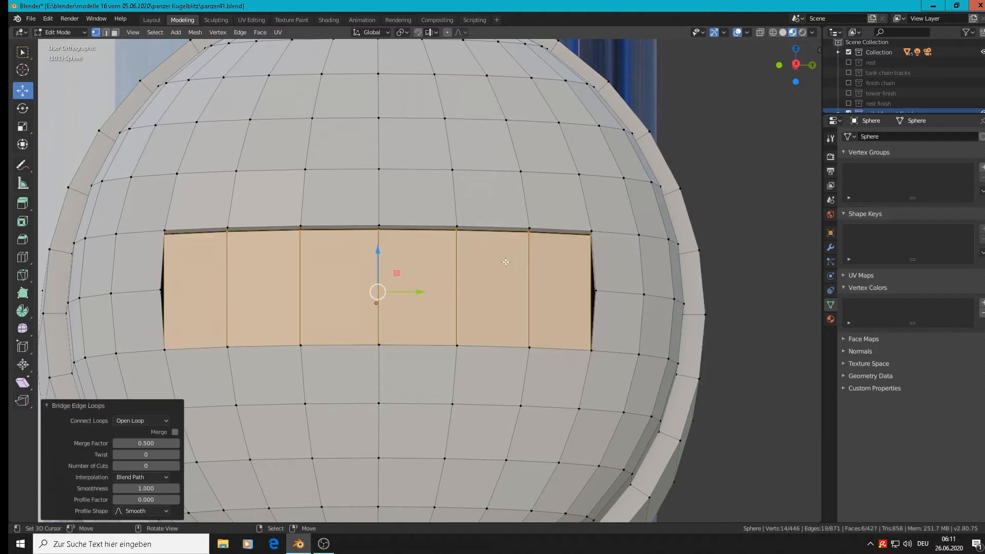
middle_click_drag(536, 267, 522, 296)
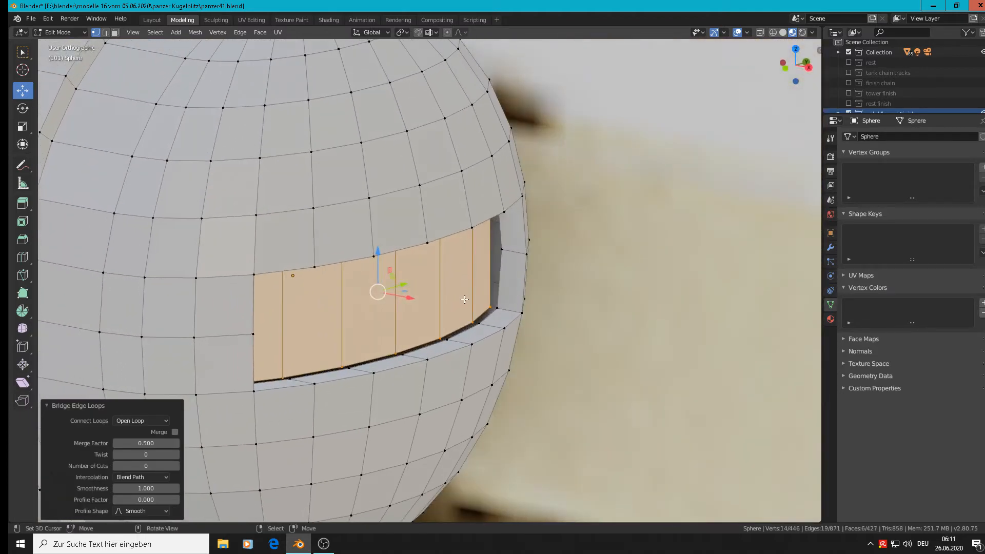
Extrude the new slot faces in place and move them slightly along the X axis.
key("e")
right_click(365, 293)
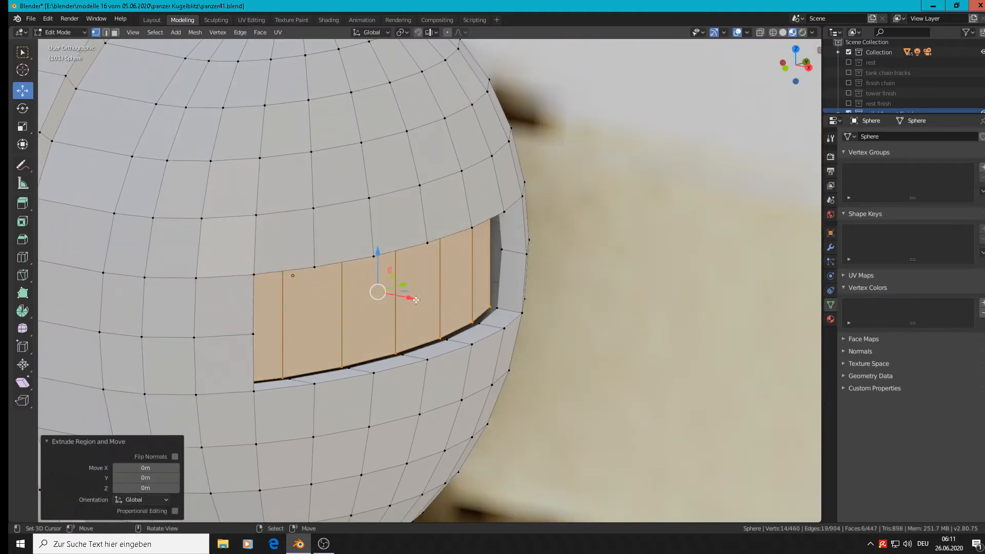
key("g")
key("x")
left_click(413, 301)
middle_click_drag(410, 302, 438, 266)
Apply smooth shading to the whole lamp body object.
key("Tab")
scroll(393, 306, "down", 3)
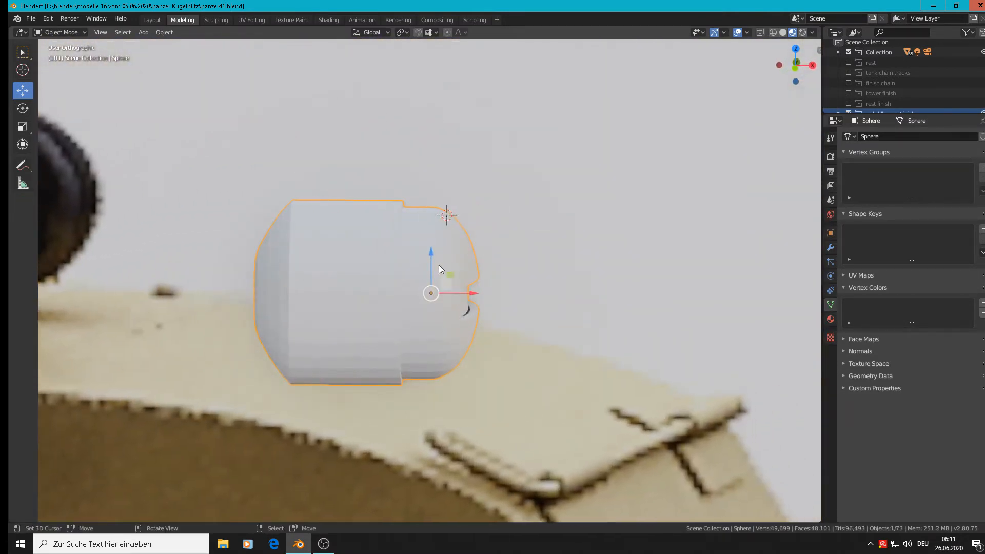
left_click(164, 31)
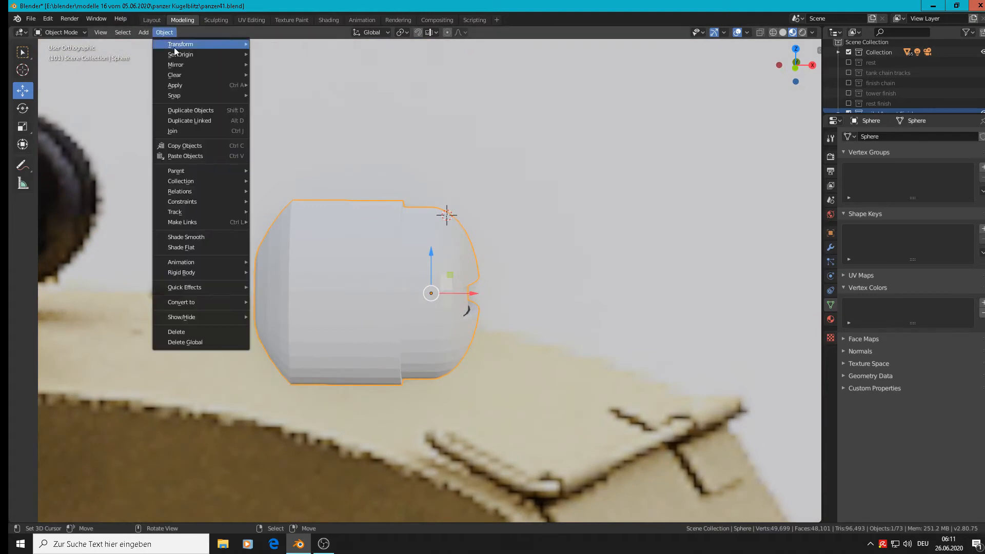
left_click(196, 238)
mouse_move(338, 269)
middle_mouse_down()
mouse_move(358, 275)
mouse_move(329, 274)
mouse_move(403, 255)
middle_mouse_up()
scroll(438, 180, "up", 1)
Add one loop cut around the neck between collar and dome, slid against the collar with a factor of about -0.889.
key("Tab")
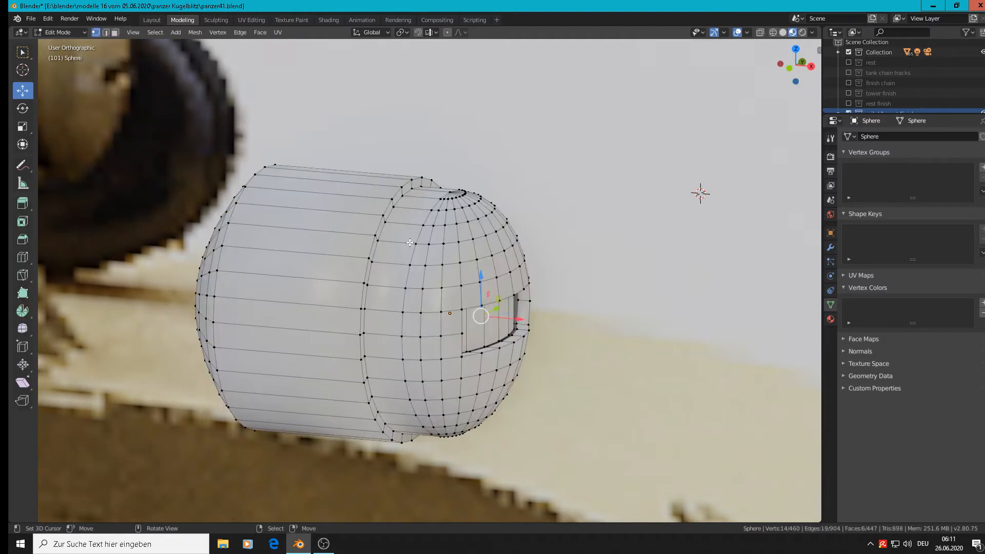
key("ctrl+r")
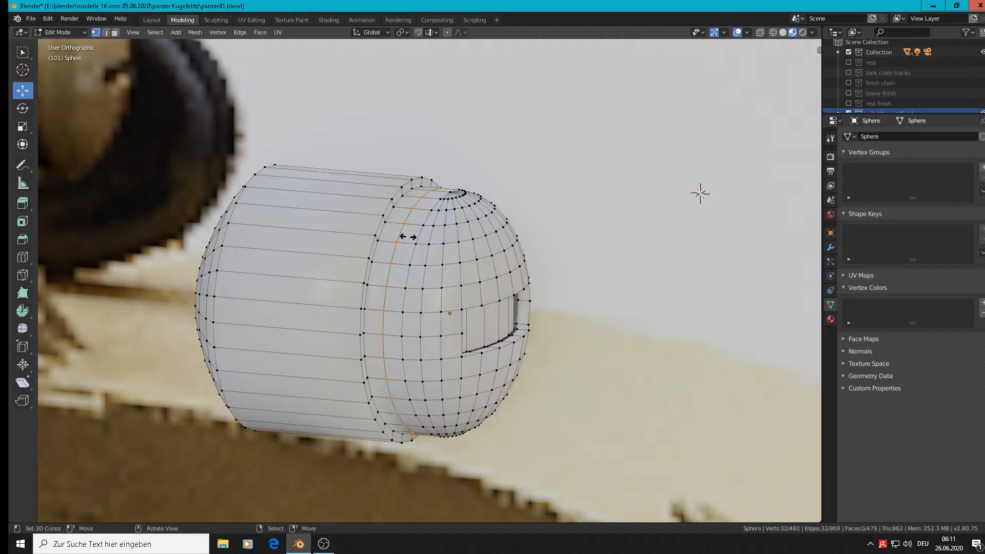
left_click(405, 236)
left_click(390, 237)
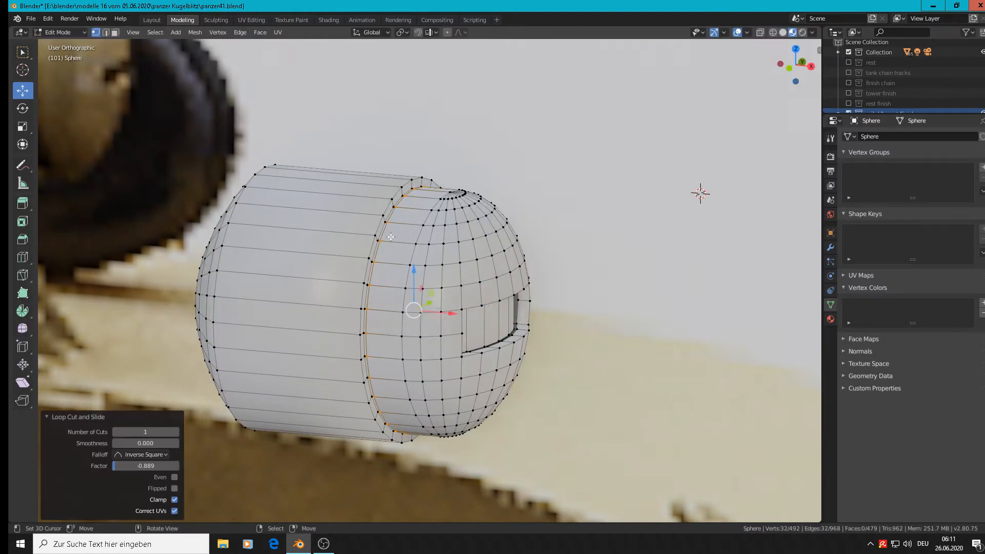
key("Tab")
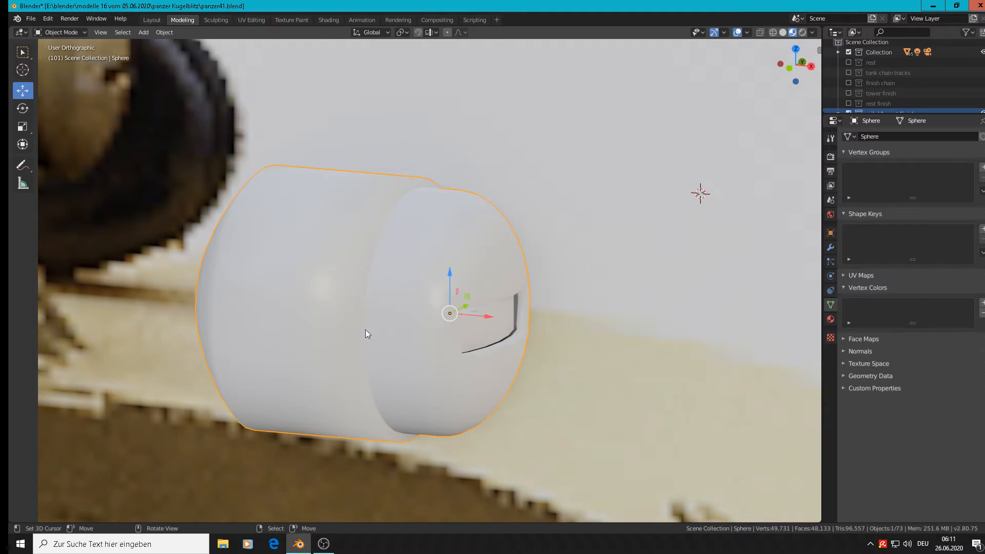
key("Tab")
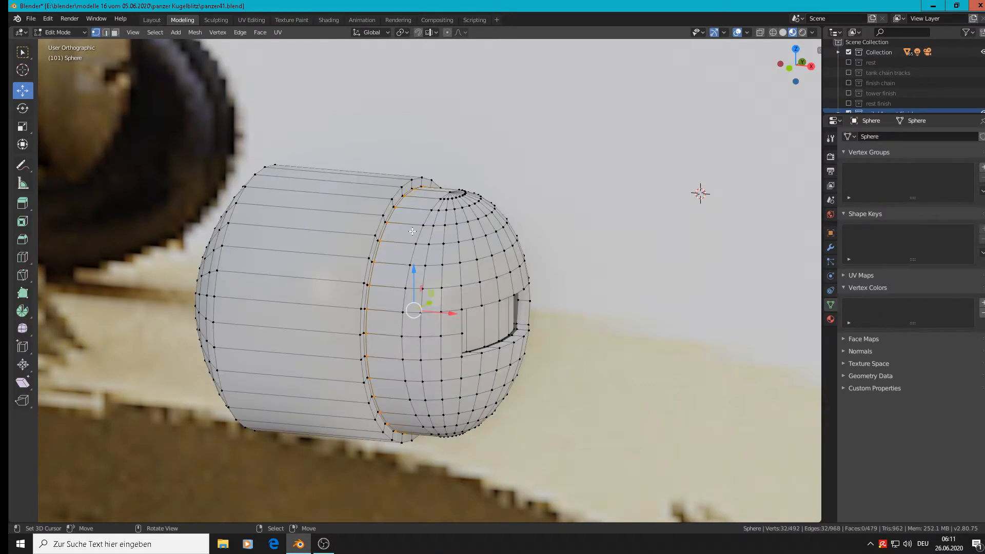
key("ctrl+r")
left_click(373, 221)
right_click(373, 221)
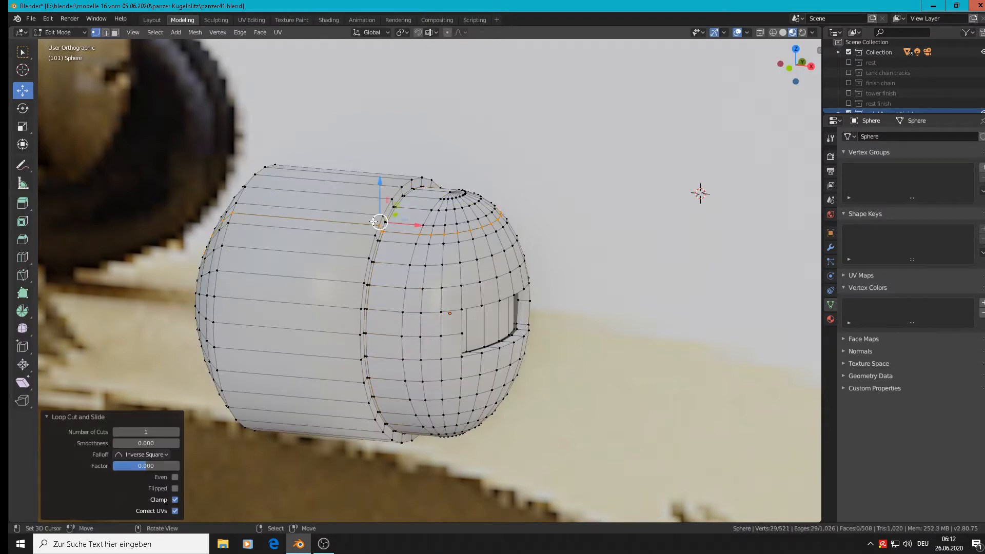
key("ctrl+z")
key("Tab")
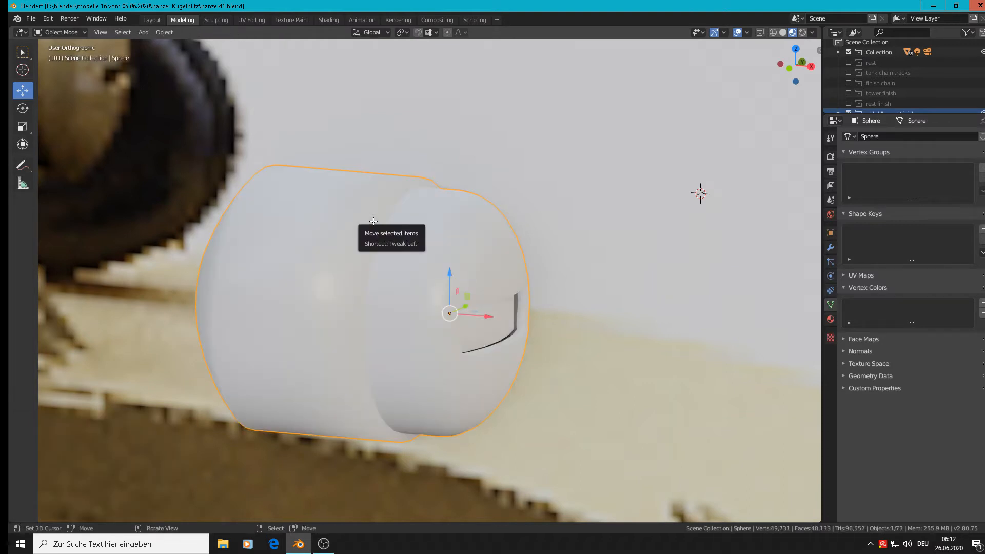
Add a loop cut around the wide cylindrical section and slide it close to the collar edge.
key("Tab")
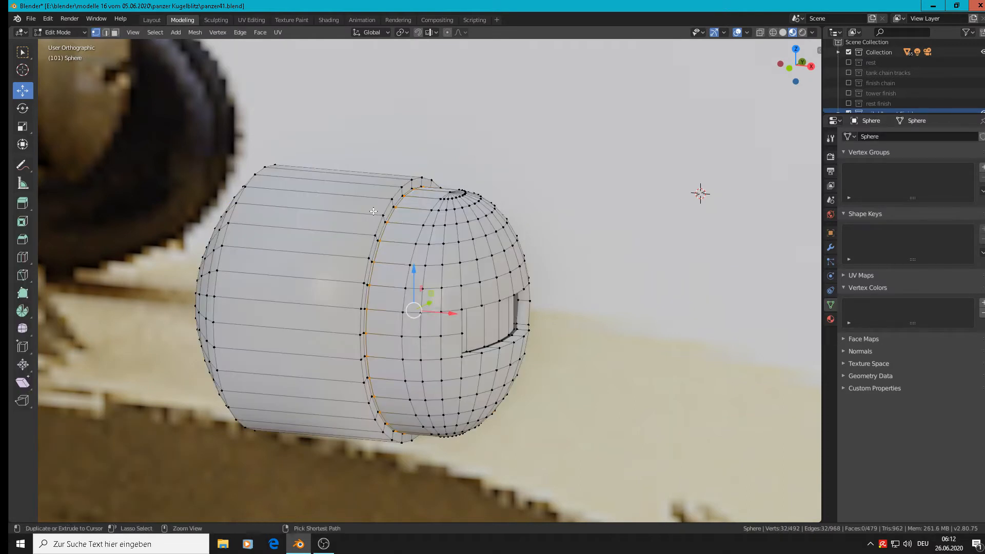
key("ctrl+r")
left_click(372, 211)
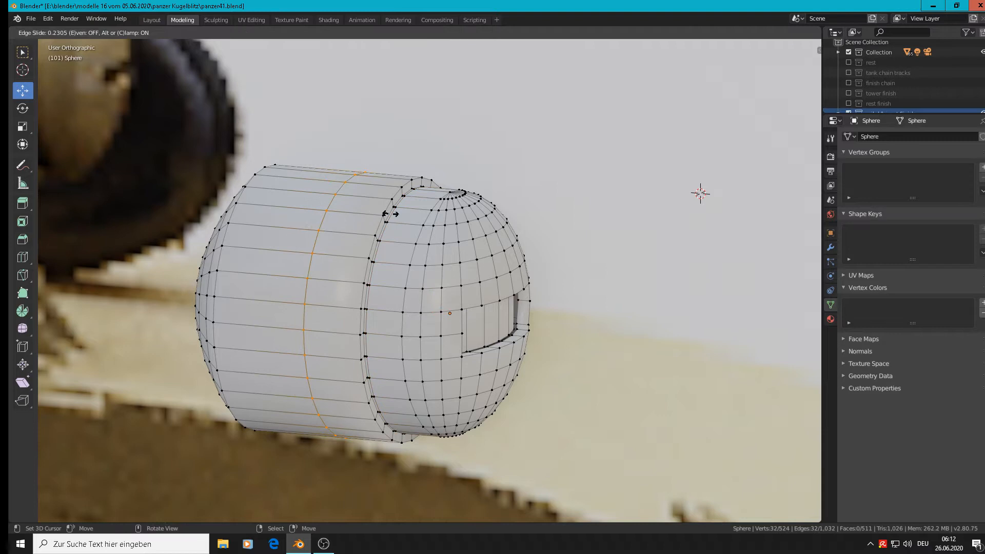
left_click(443, 224)
key("Tab")
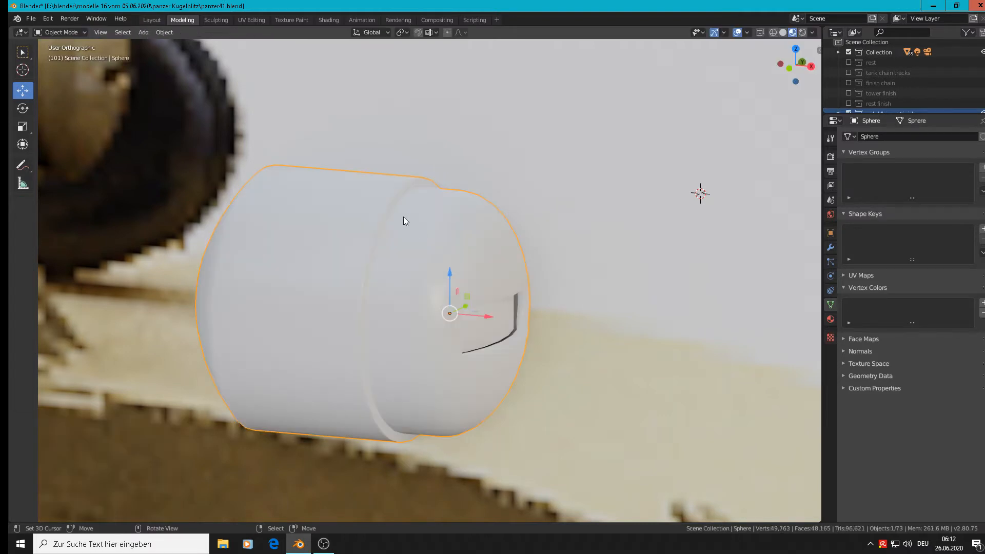
middle_click_drag(389, 285, 436, 273)
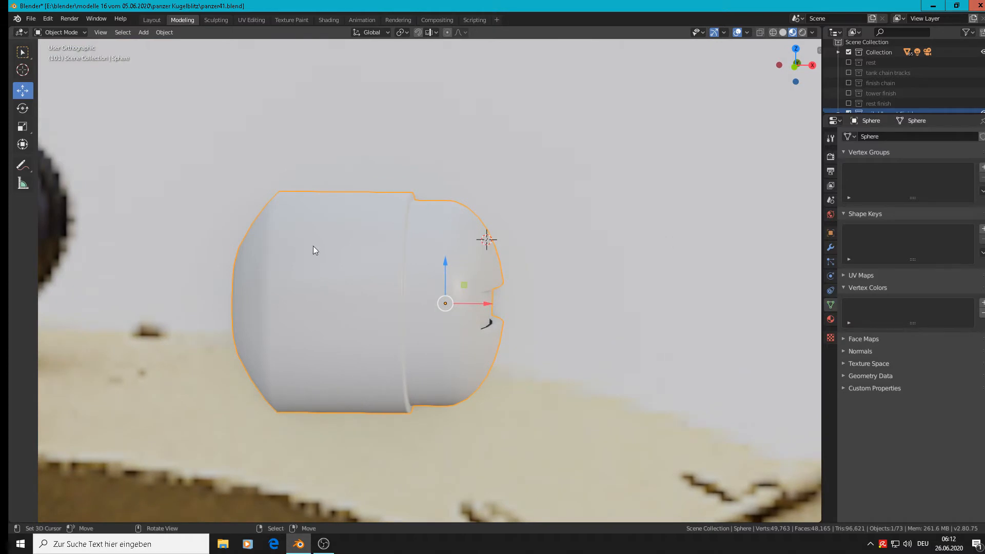
Add supporting loop cuts at the rear end of the cylindrical section, slid to about -0.976, and on the neck near the dome.
key("Tab")
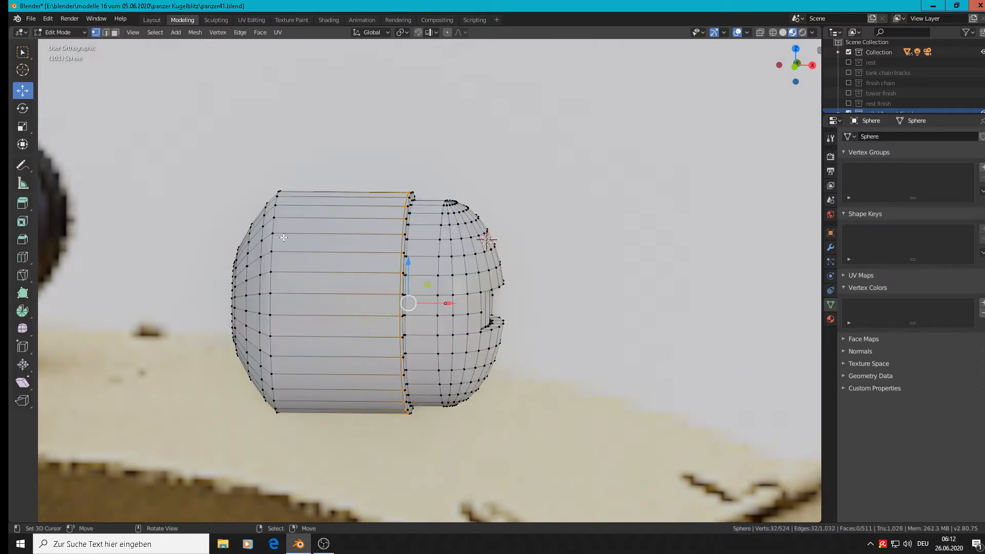
key("ctrl+r")
left_click(285, 201)
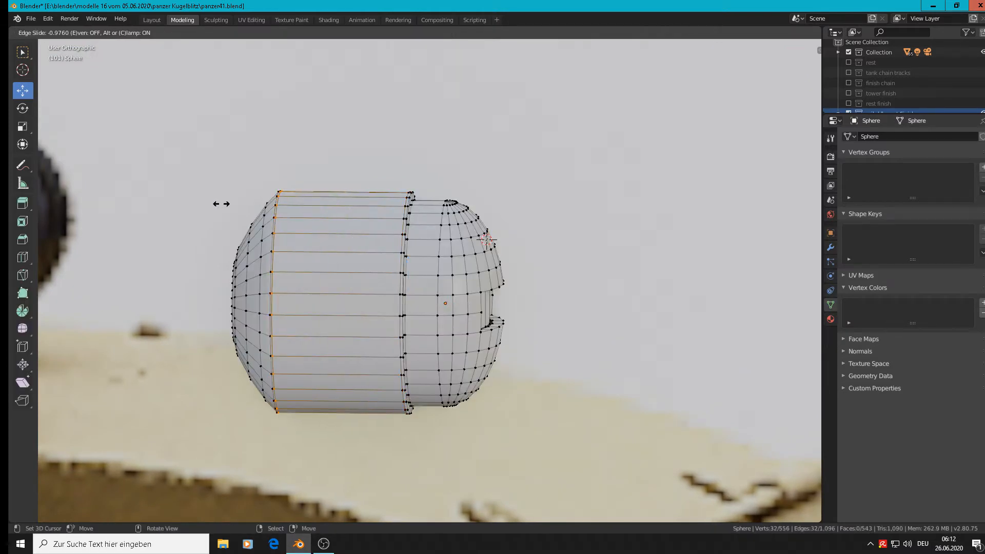
left_click(220, 203)
key("ctrl+r")
key("Escape")
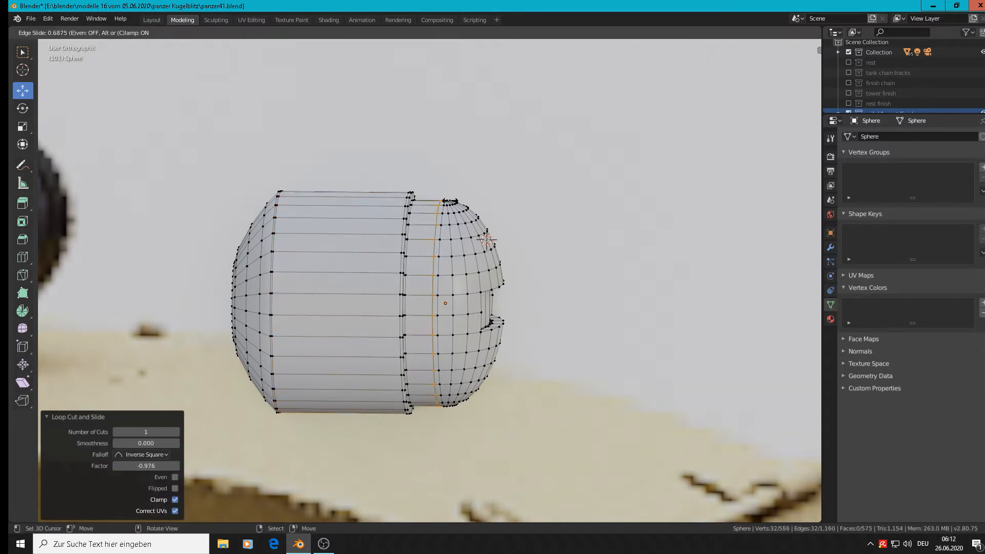
key("Tab")
scroll(459, 248, "down", 2)
middle_click_drag(460, 248, 328, 276)
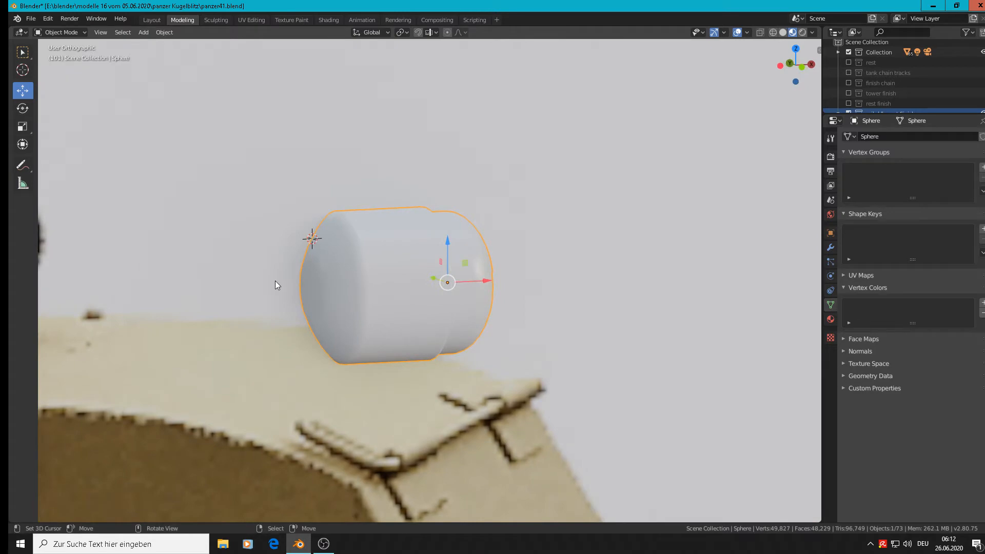
In front view, place the 3D cursor at the lamp body's underside and add a mesh cylinder with 24 vertices there.
scroll(387, 277, "down", 4)
middle_click_drag(455, 338, 405, 330)
key("KP_1")
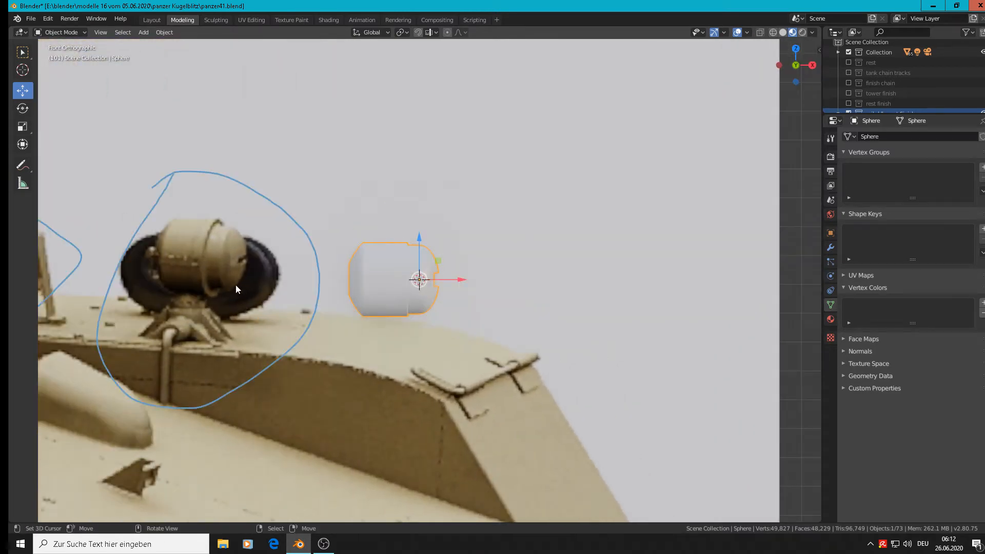
left_click(389, 314)
key("alt+a")
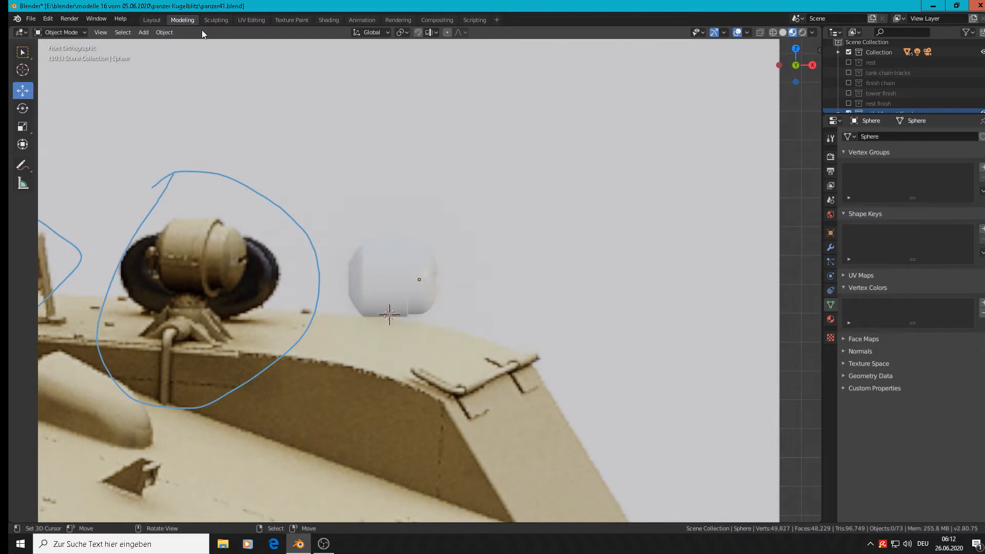
left_click(143, 32)
mouse_move(177, 44)
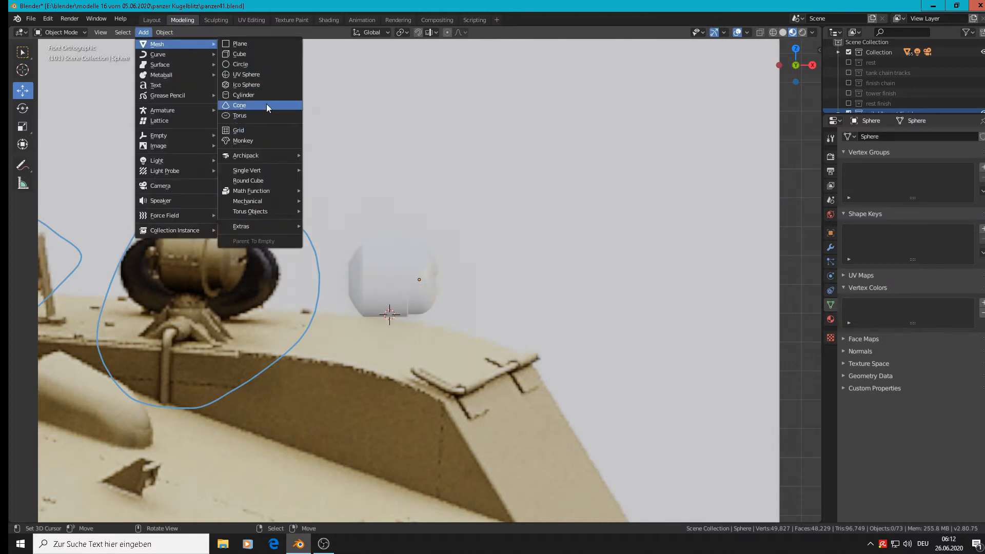
left_click(268, 93)
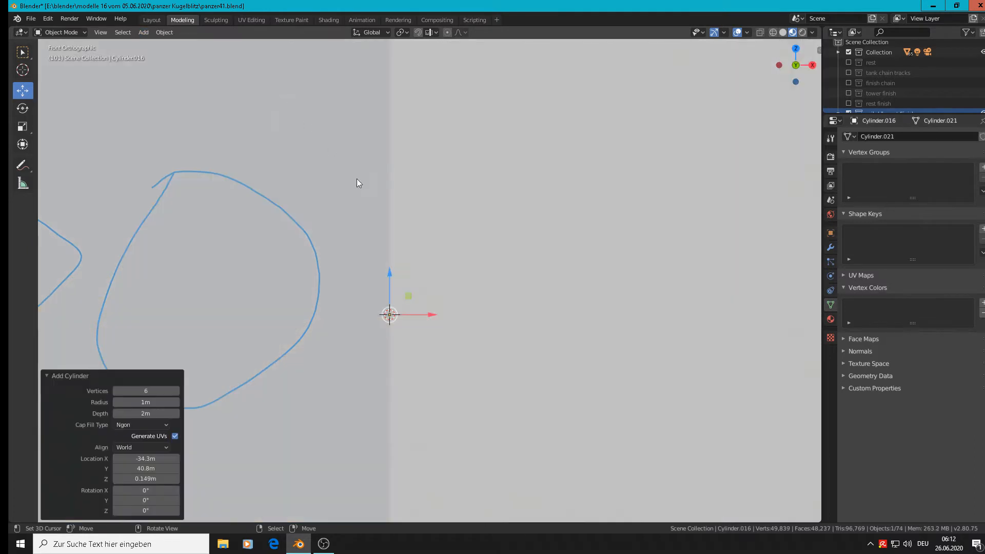
left_click(146, 389)
key("Return")
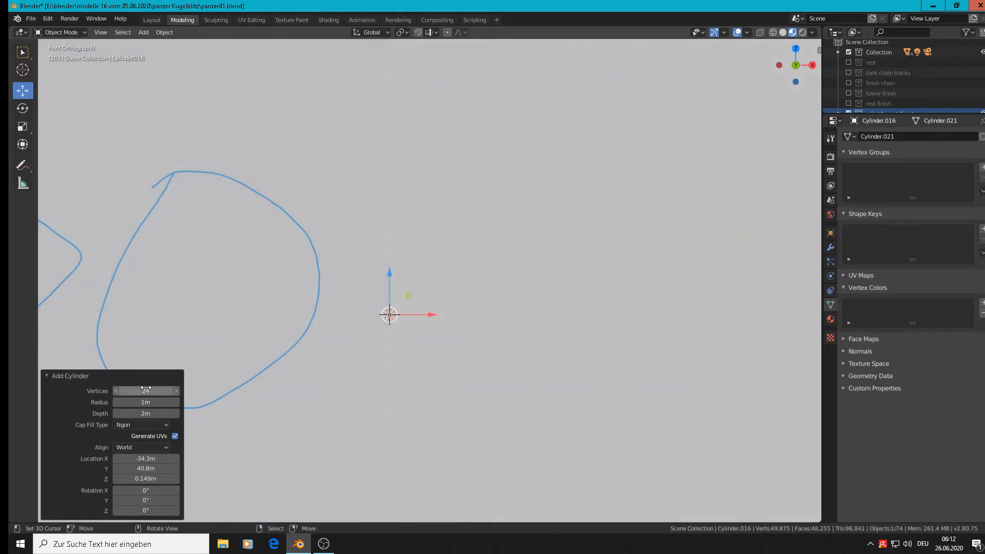
Scale the new cylinder down by about 0.049 and again by about 0.091 to form a small stub under the lamp.
key("s")
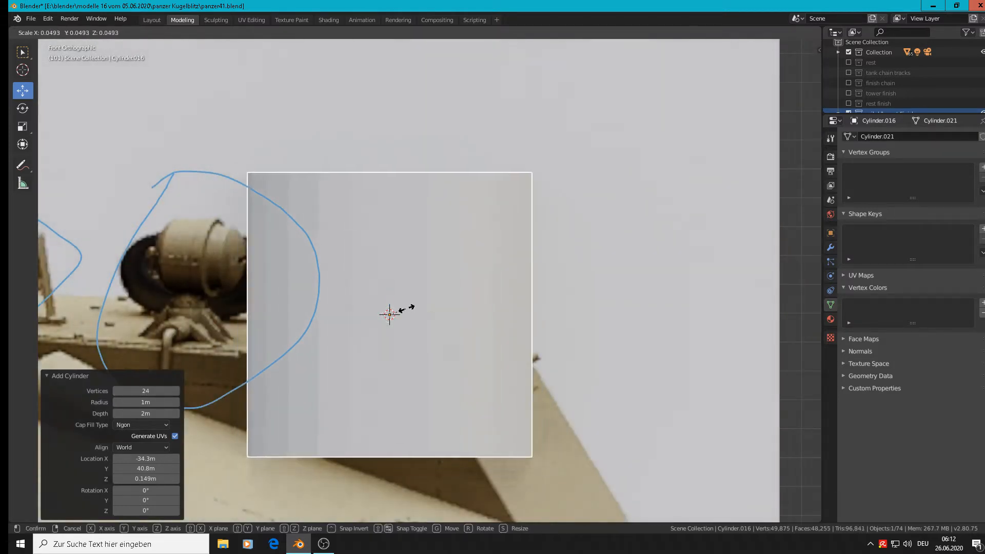
left_click(407, 309)
key("s")
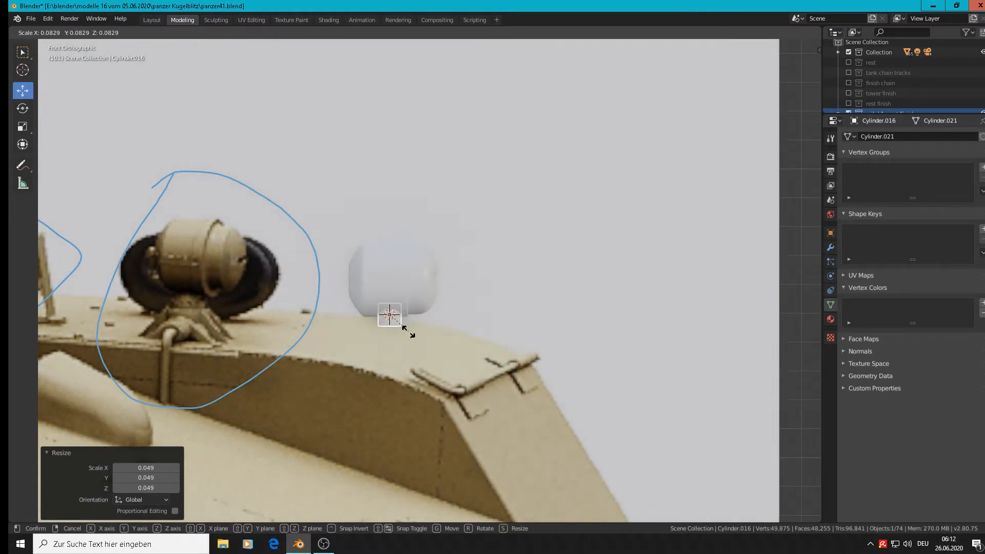
left_click(410, 331)
scroll(400, 331, "up", 2)
scroll(401, 331, "up", 2)
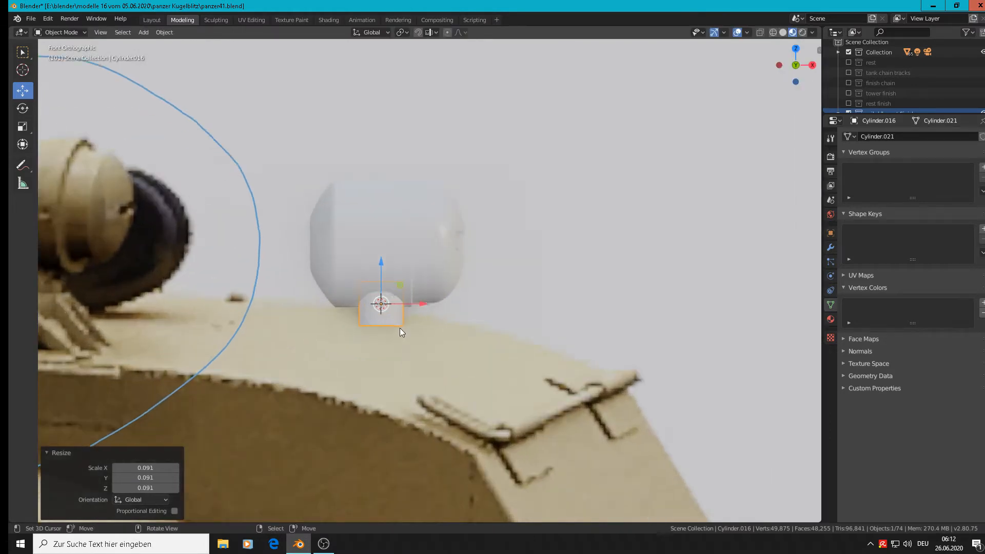
middle_click_drag(433, 318, 639, 309, "shift")
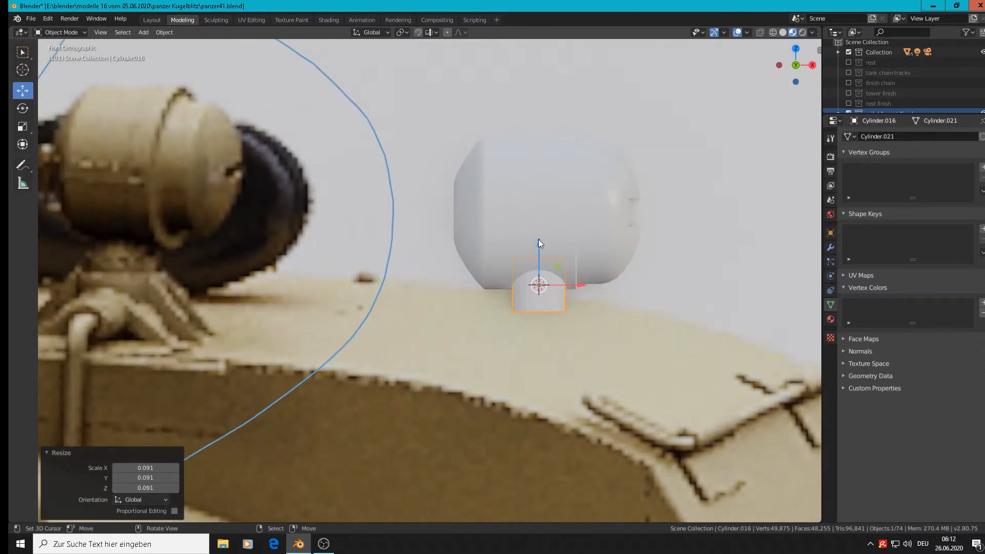
Extrude the small cylinder's bottom face in place and scale it outward into a wider rim.
key("Tab")
key("a")
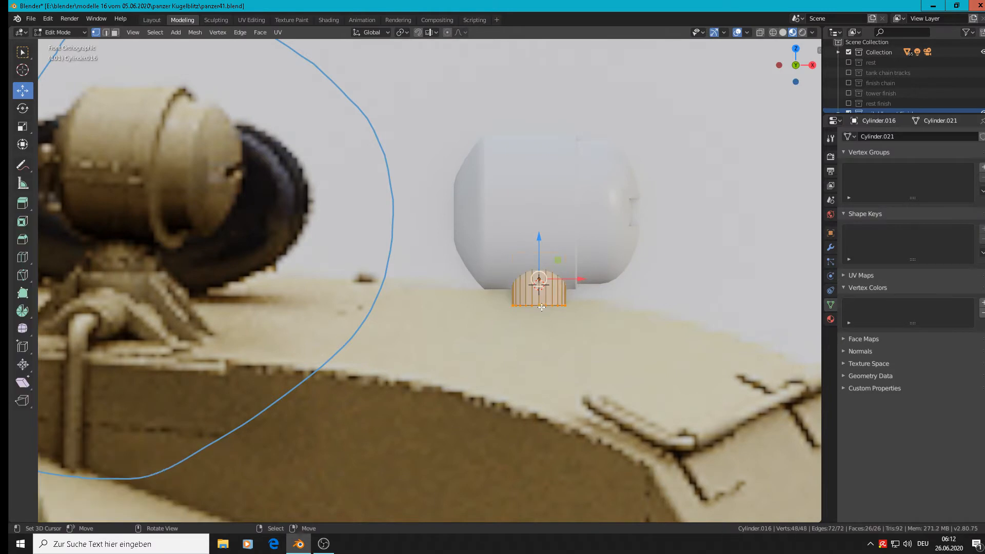
right_click(541, 308, "alt")
scroll(577, 326, "down", 1)
scroll(577, 327, "up", 1)
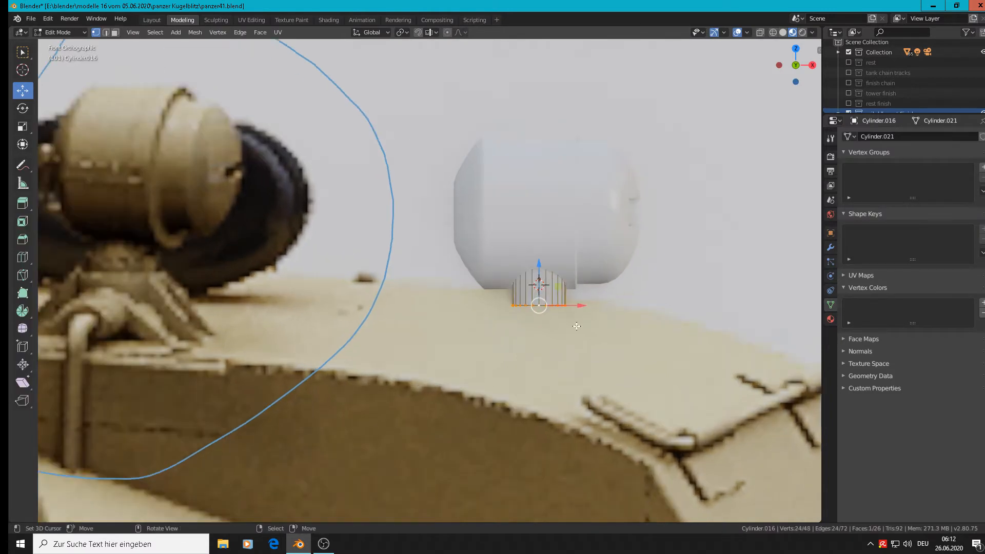
key("e")
key("s")
left_click(594, 327)
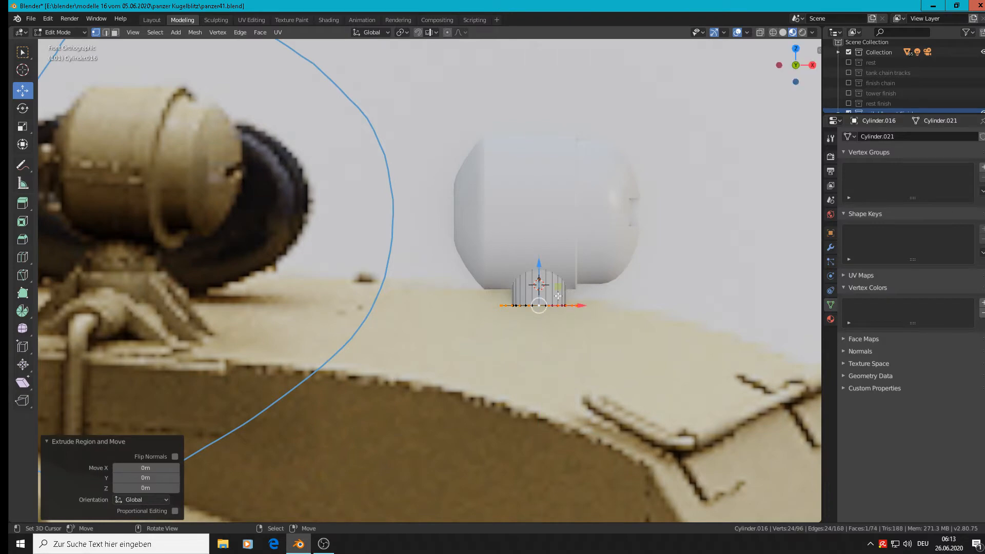
Extrude the widened bottom face downward along the Z axis to form a thick base.
key("e")
key("z")
left_click(604, 355)
scroll(530, 317, "up", 1)
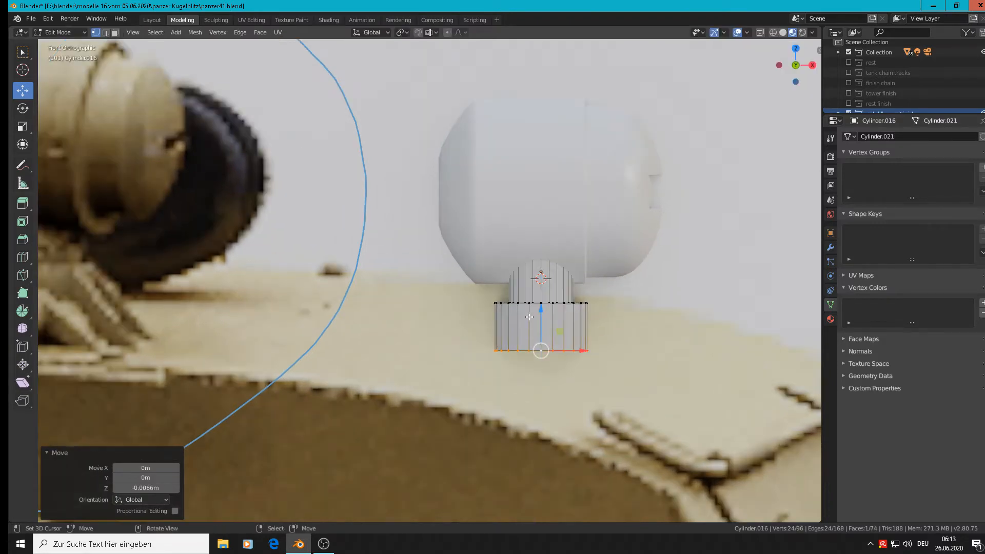
Bevel the upper outer edge loop of the lamp's base with one segment and a width of about 0.087 m.
middle_click_drag(549, 327, 569, 332)
scroll(563, 325, "up", 6)
left_click(500, 282, "alt")
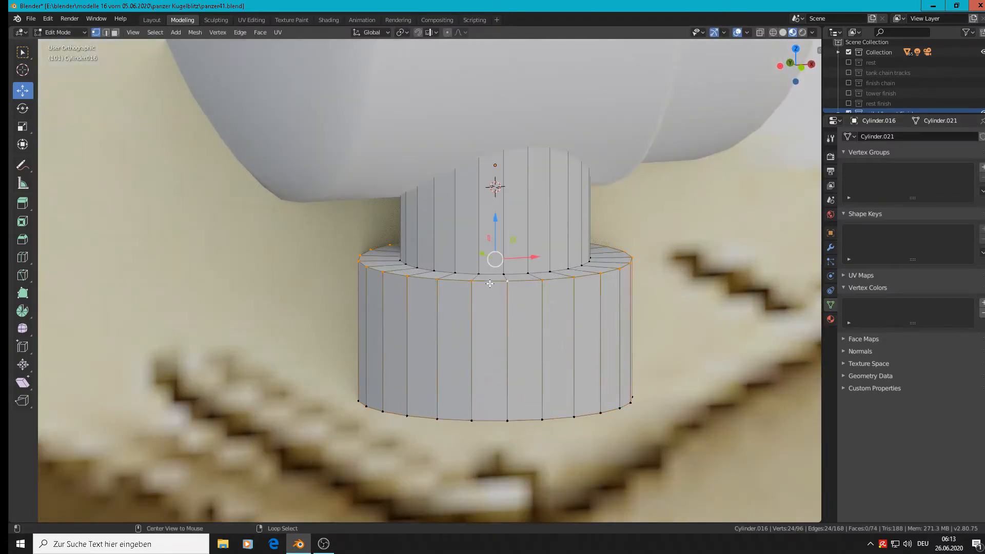
key("ctrl+b")
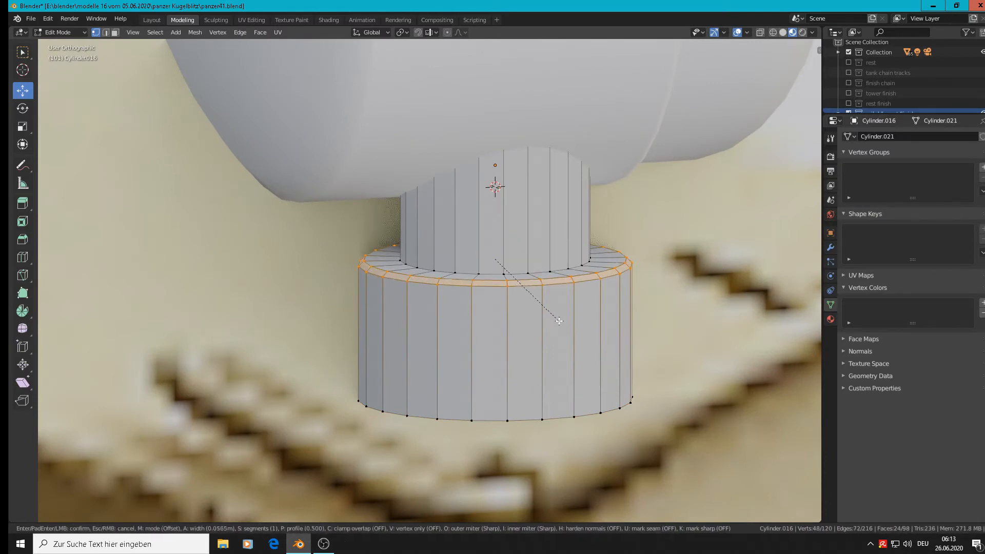
left_click(553, 318)
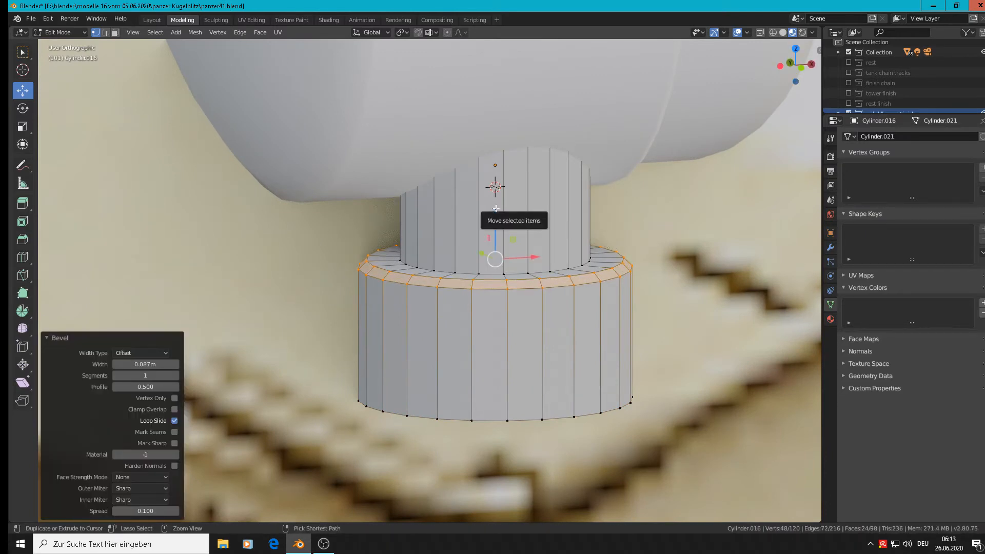
Add single supporting edge loops at the neck's lower end and upper part, and close to the base's upper and lower edges.
key("ctrl+r")
left_click(496, 208)
left_click(513, 298)
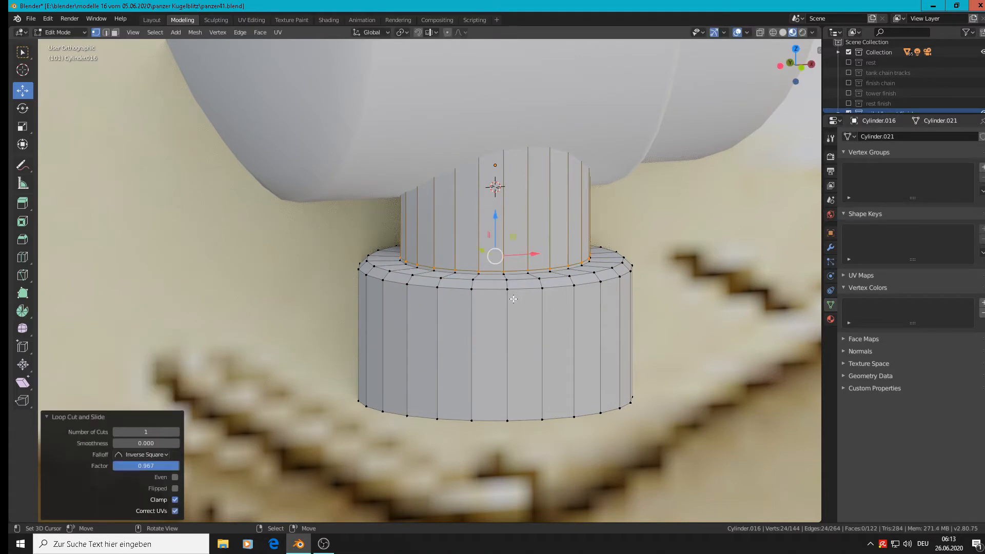
key("ctrl+r")
left_click(491, 340)
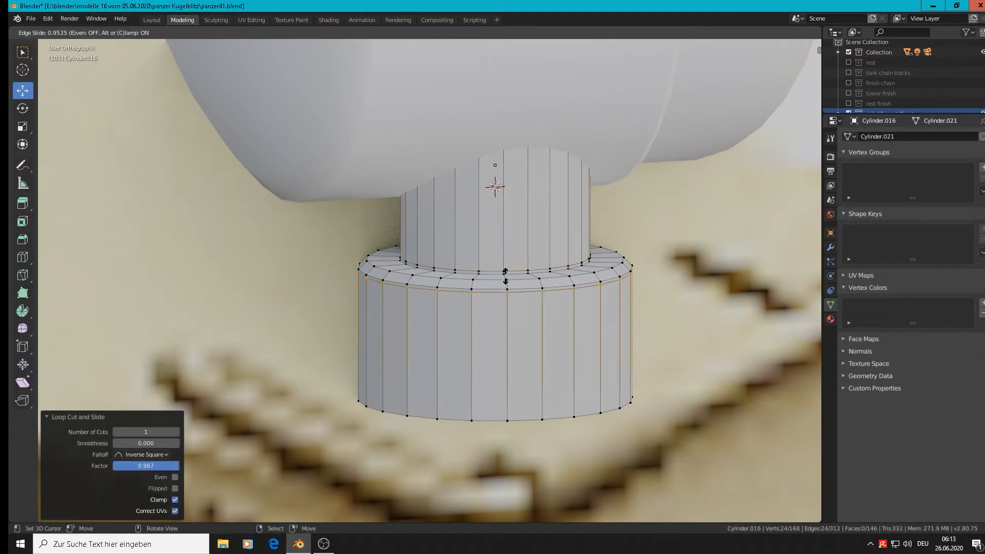
left_click(500, 298)
key("ctrl+r")
left_click(490, 339)
left_click(497, 390)
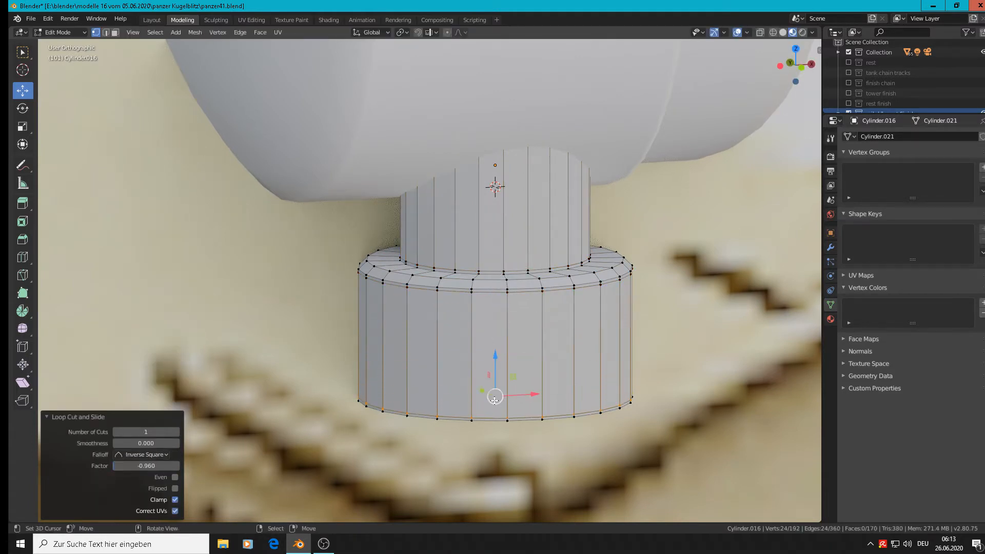
key("ctrl+r")
left_click(501, 231)
left_click(507, 201)
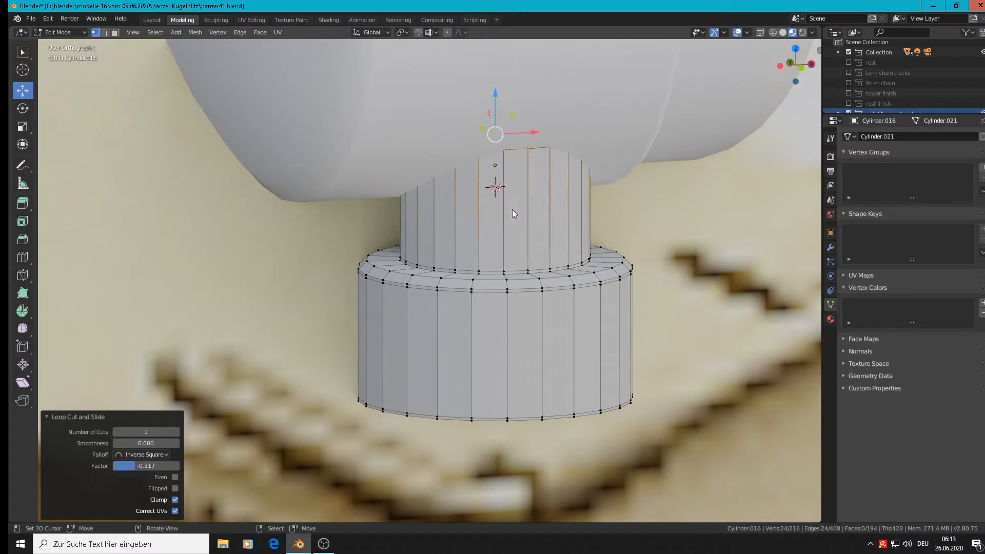
Apply smooth shading to the finished base cylinder object and deselect everything.
key("Tab")
scroll(522, 253, "down", 4)
left_click(168, 32)
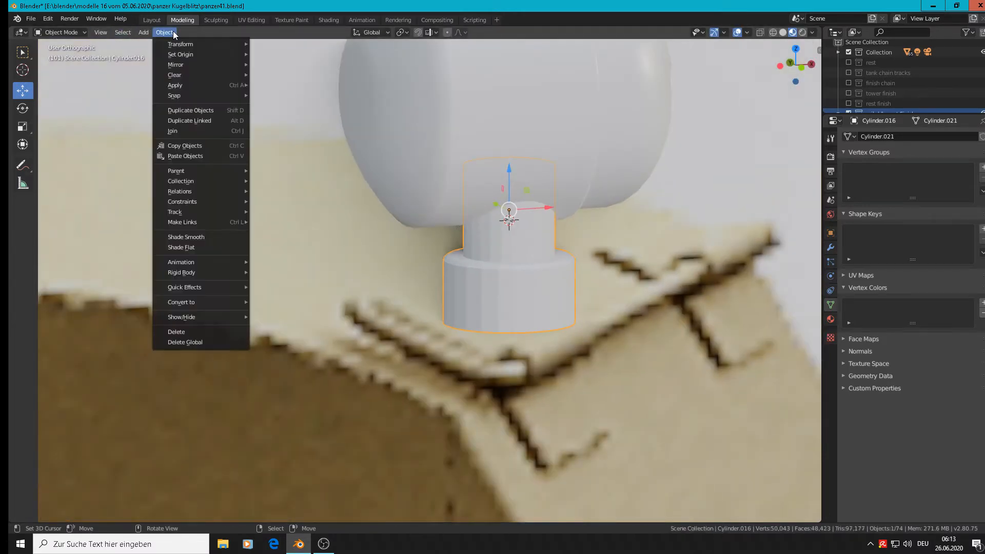
left_click(210, 236)
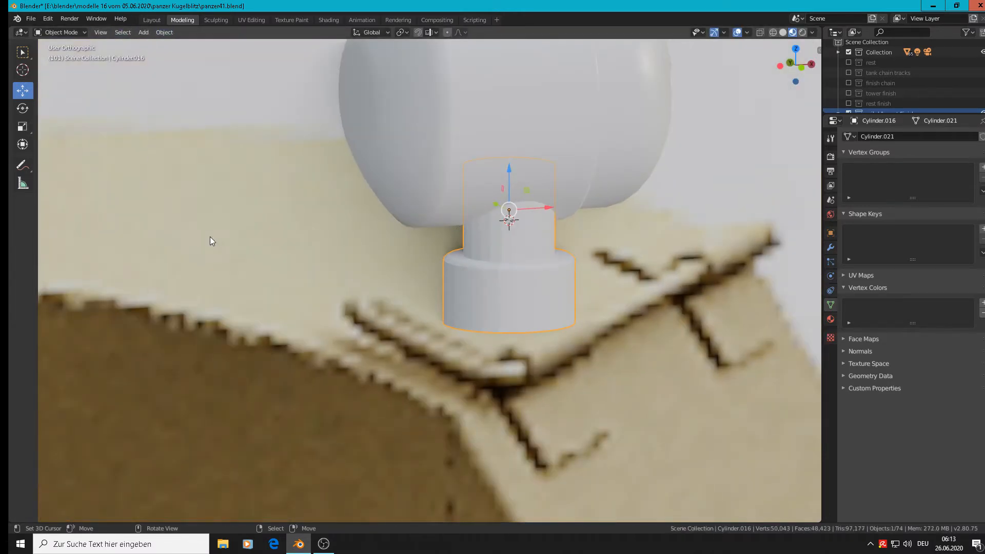
middle_click_drag(210, 236, 495, 279)
key("alt+a")
In front view, place the 3D cursor just beside the base on its +X side and add a mesh cube there.
key("KP_1")
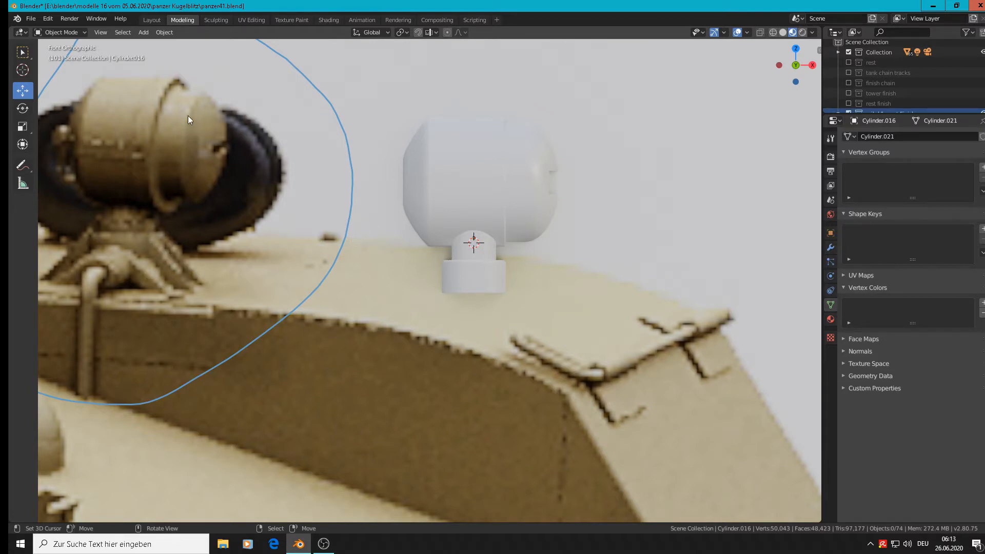
right_click(517, 282, "shift")
left_click(143, 32)
mouse_move(154, 43)
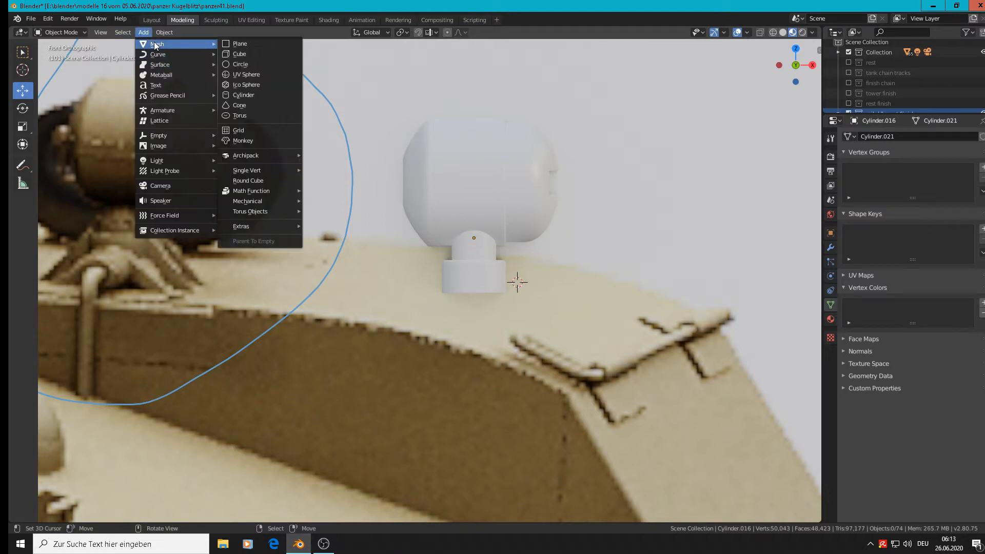
left_click(231, 53)
Scale the new cube down by about 0.066 and again by about 0.101 to roughly the base's size.
key("s")
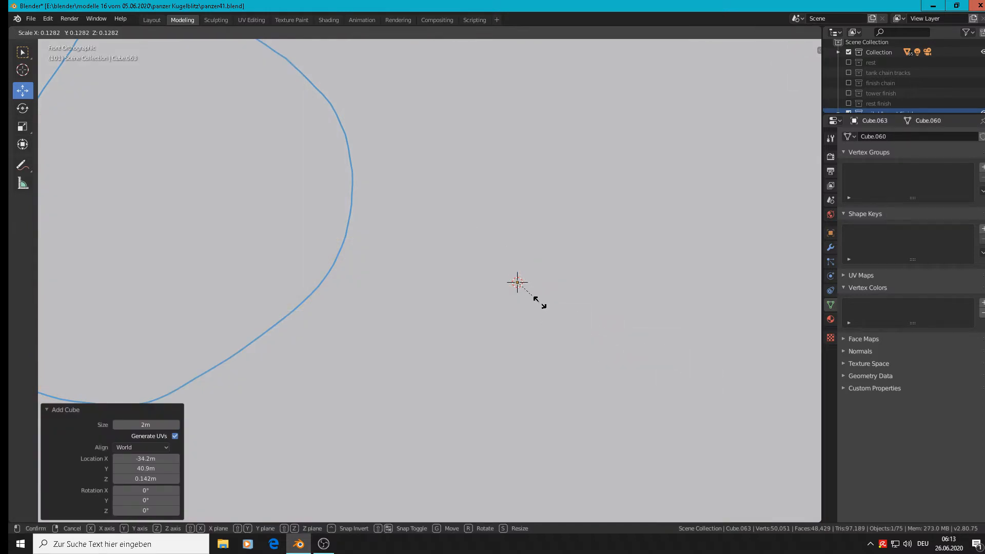
left_click(533, 283)
key("s")
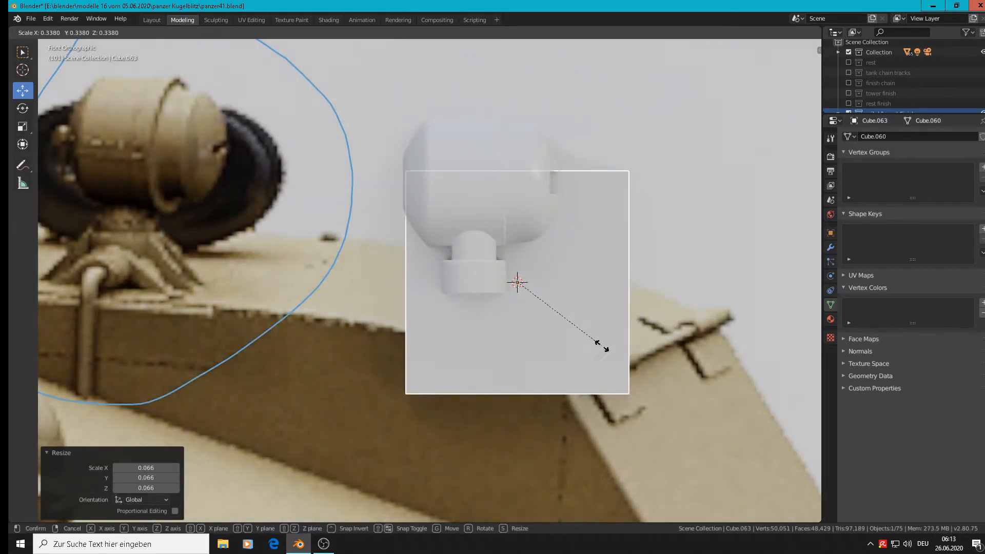
left_click(537, 307)
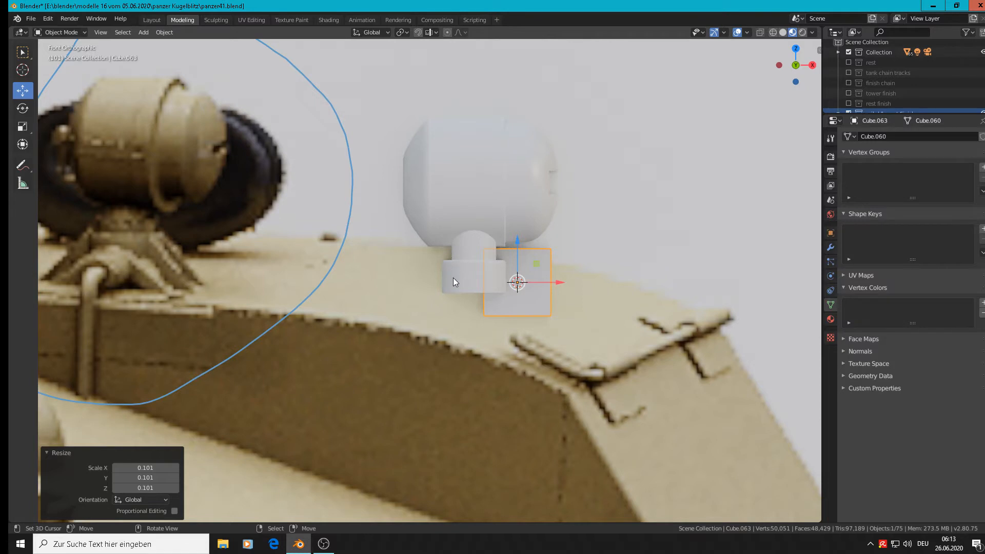
Lengthen the lamp's base cylinder by moving its lowest edge loops down along the Z axis.
key("Tab")
key("Tab")
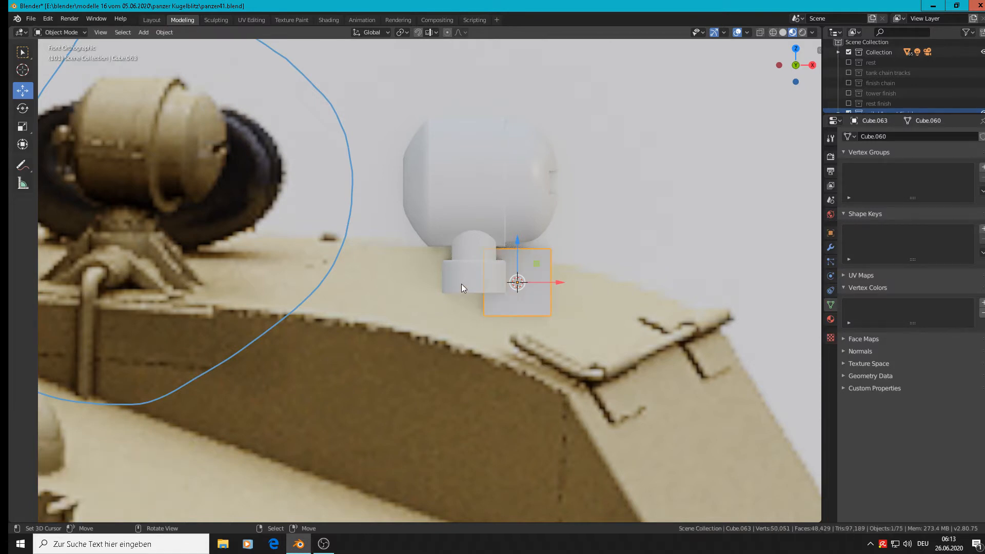
left_click(462, 284)
key("Tab")
left_click(461, 293, "alt")
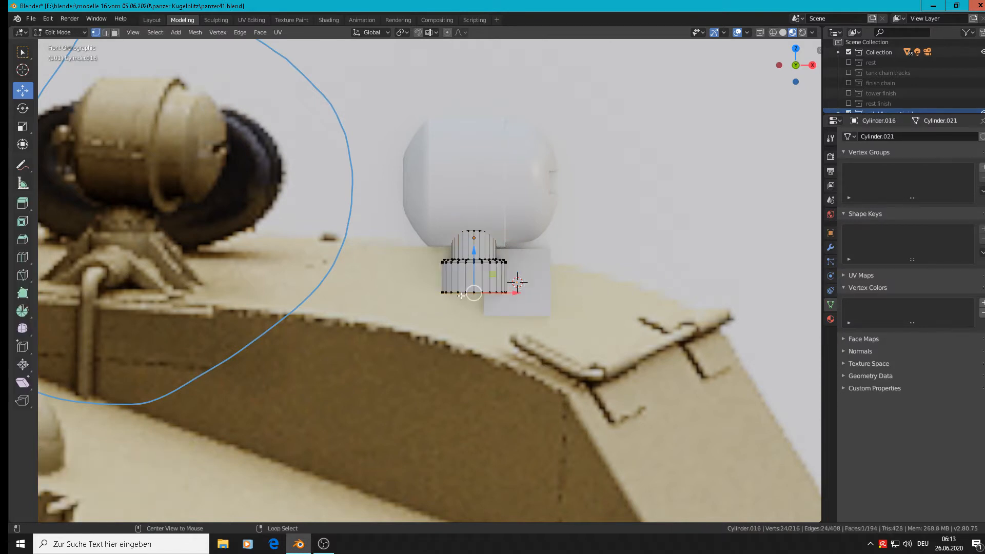
key("ctrl+KP_Add")
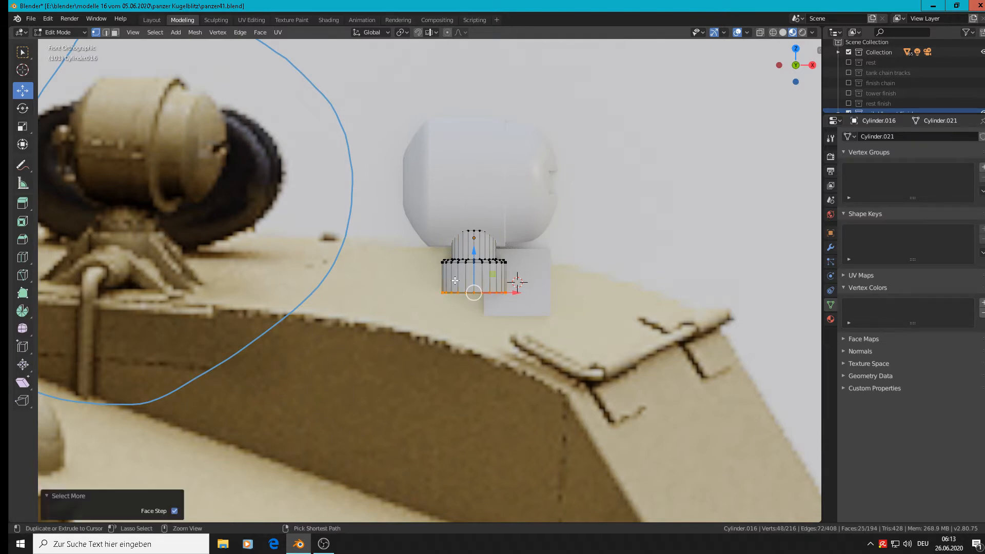
left_click_drag(468, 253, 477, 272)
right_click(524, 275)
key("Tab")
Scale the cube beside the base down slightly and lower it by about 0.0007 m.
right_click(539, 287)
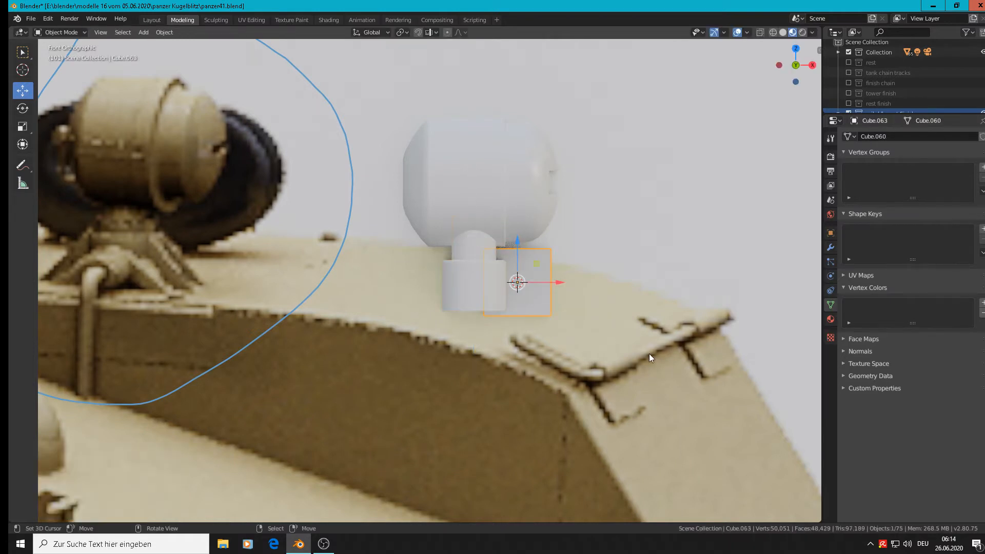
key("s")
left_click(600, 345)
left_click_drag(518, 250, 518, 254)
Shift the cube about 0.001 m along X toward the base and scale it by about 0.728 along X.
scroll(544, 294, "up", 1)
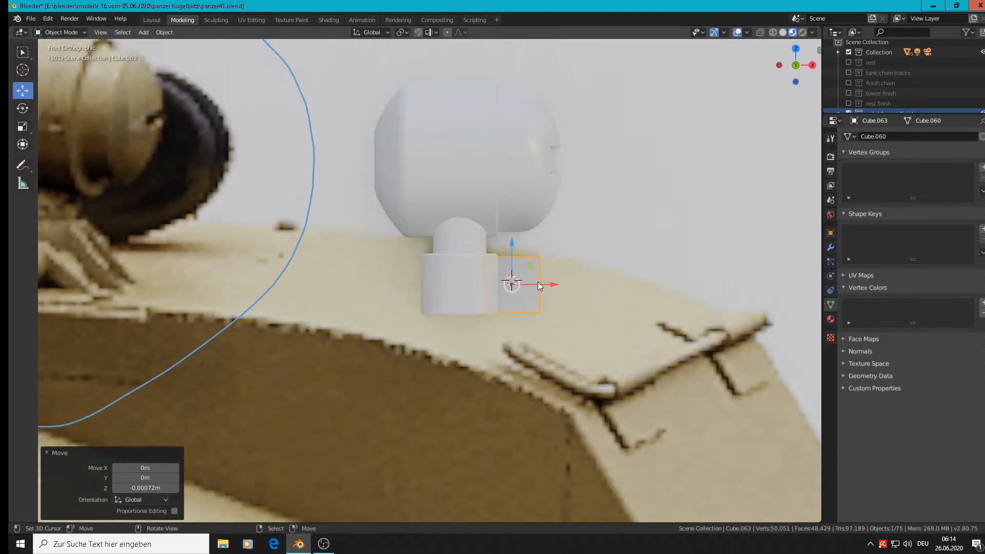
key("g")
key("x")
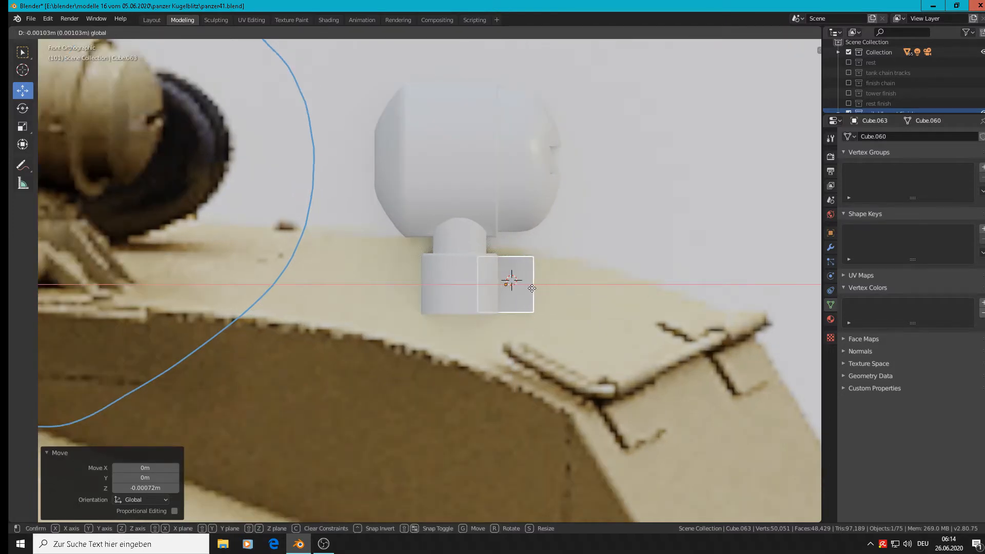
left_click(526, 284)
scroll(592, 304, "up", 2)
key("s")
key("x")
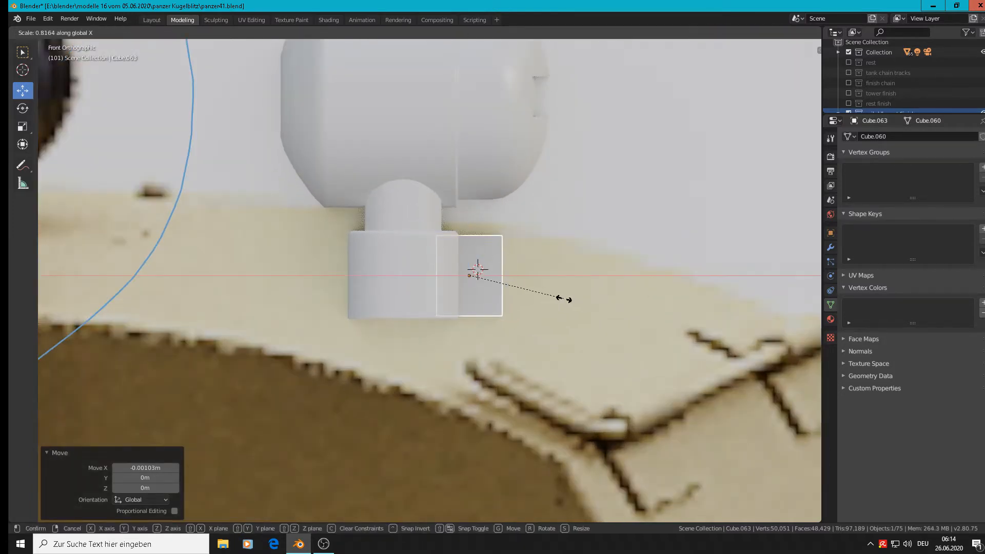
left_click(557, 299)
Move the cube about -0.065 m along the Y axis so it meets the lamp's base.
middle_click_drag(553, 298, 481, 296)
scroll(481, 296, "down", 2)
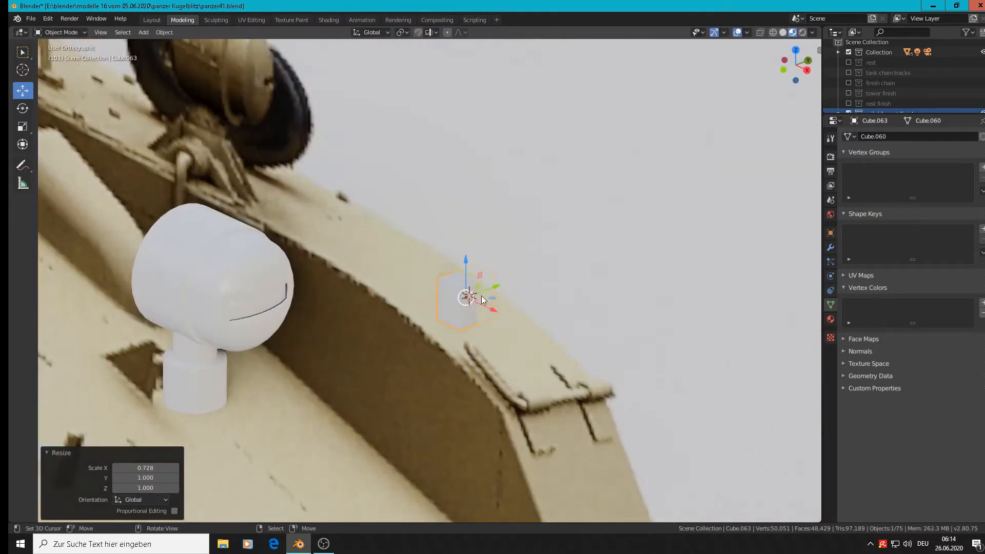
key("g")
key("y")
left_click(245, 365)
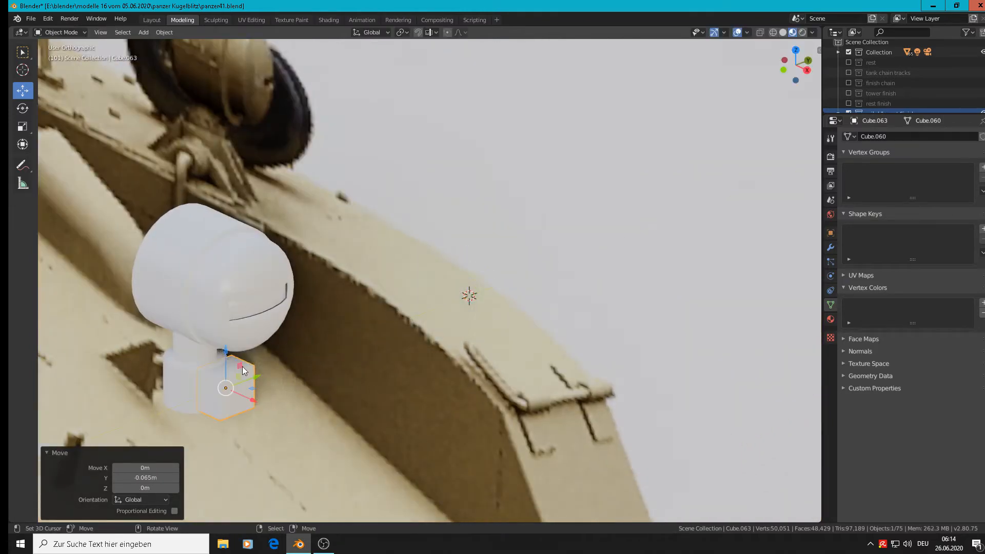
Scale the cube by about 0.082 along the Y axis to make a thin plate.
scroll(435, 313, "up", 4)
key("s")
key("y")
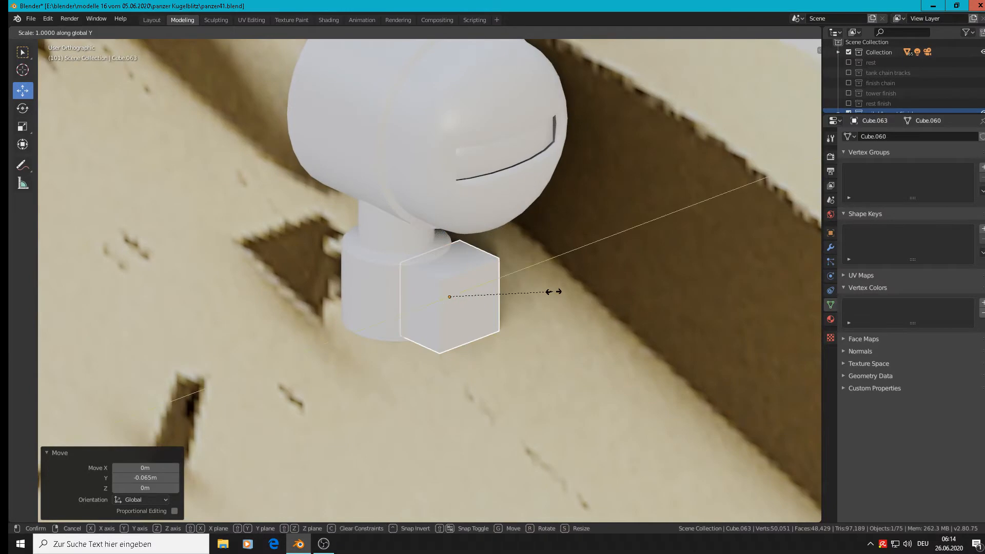
left_click(452, 297)
Move the thin plate along the Y axis to position it as a fin against the base cylinder.
scroll(480, 282, "up", 5)
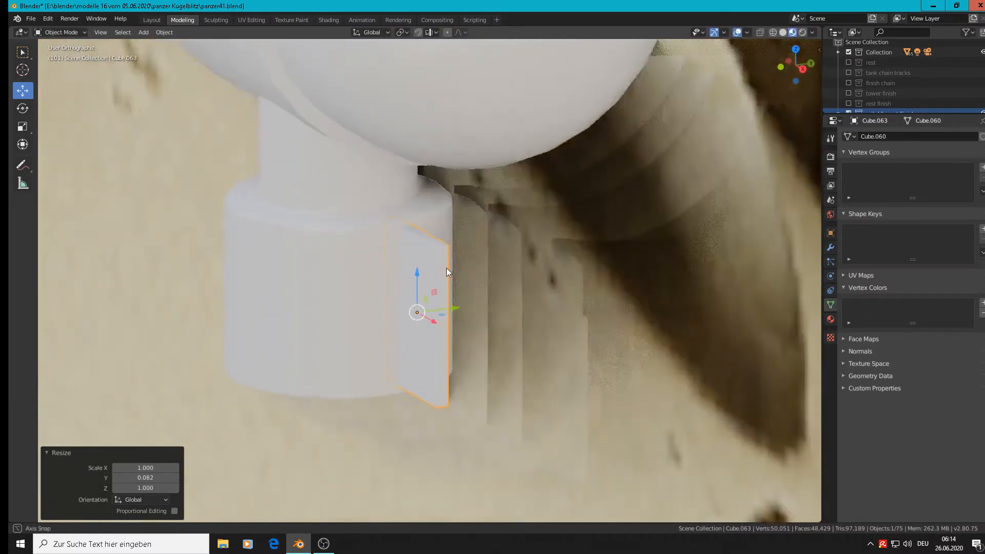
middle_click_drag(446, 272, 588, 246)
key("g")
key("y")
left_click(428, 314)
scroll(477, 315, "up", 3)
scroll(460, 299, "down", 3)
scroll(602, 278, "up", 4)
Move the plate's upper outer edge about -0.0043 m along X to shape a sloped support fin.
key("Tab")
scroll(570, 242, "up", 1)
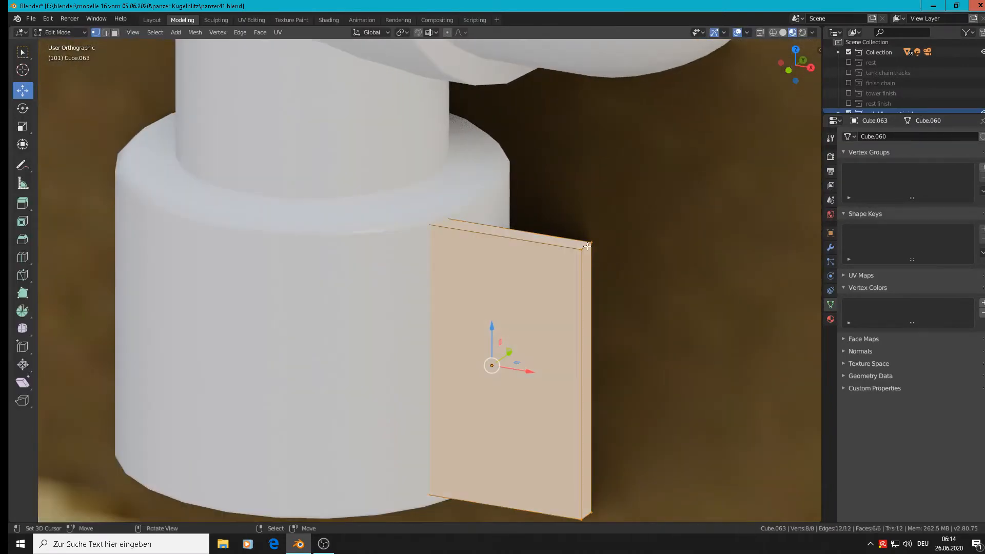
left_click(583, 247)
scroll(578, 249, "down", 2)
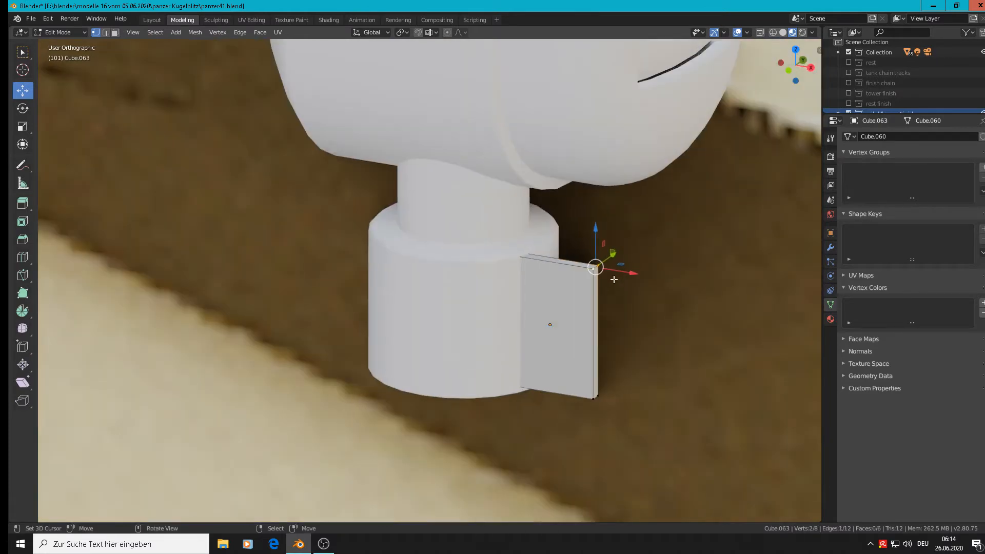
key("g")
key("x")
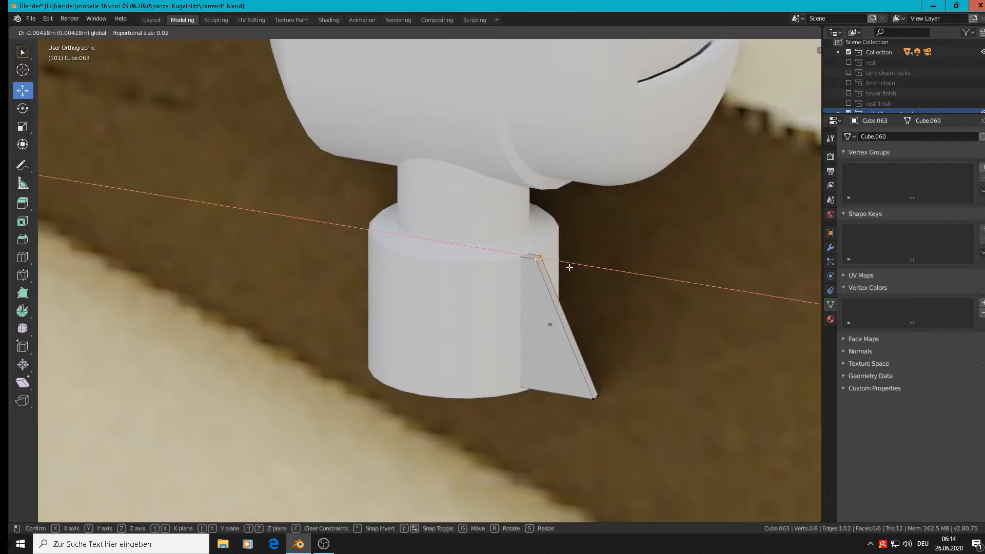
left_click(568, 266)
Bevel all edges of the fin with one segment and a width of about 0.032 m, and return to Object Mode.
scroll(567, 267, "down", 4)
middle_click_drag(568, 266, 393, 261)
scroll(586, 304, "down", 1)
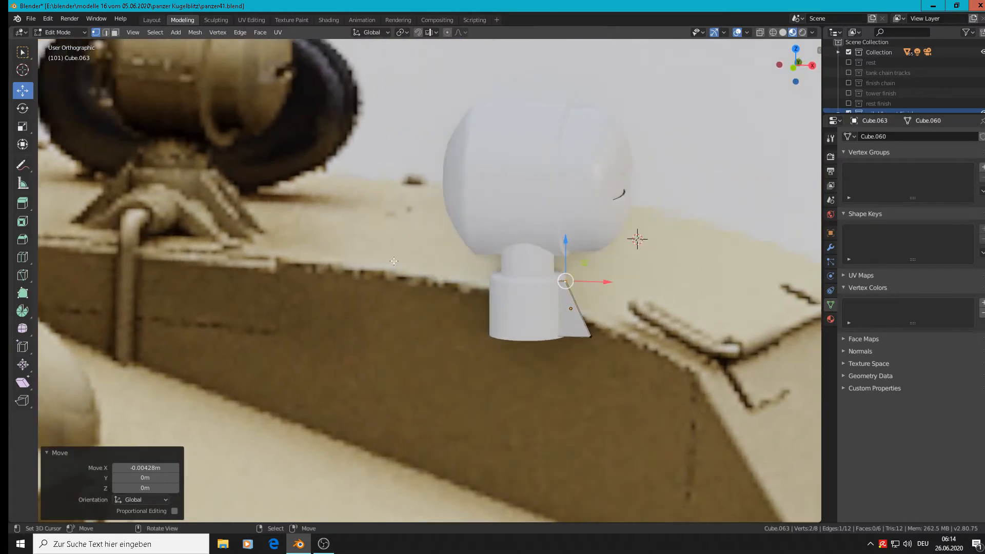
scroll(618, 285, "up", 7)
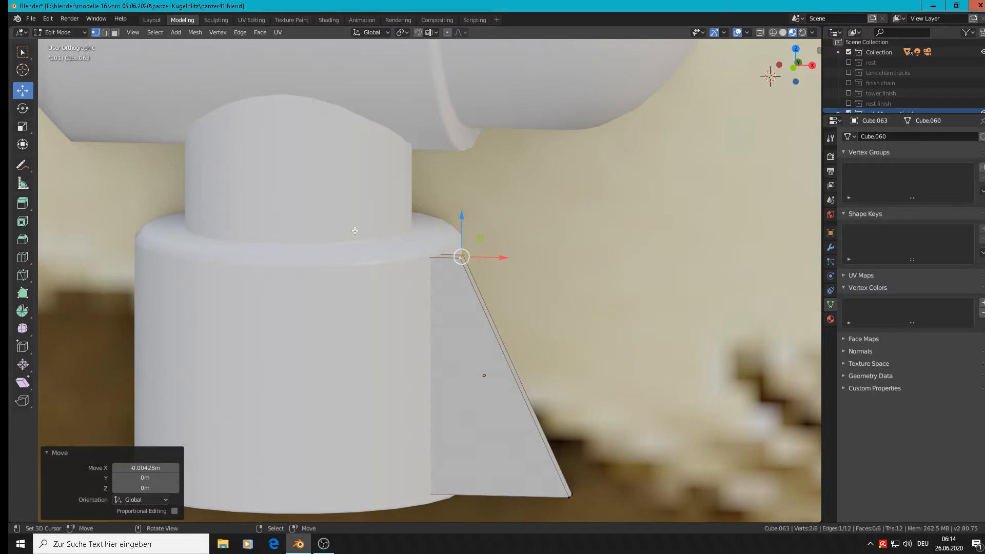
left_click(105, 33)
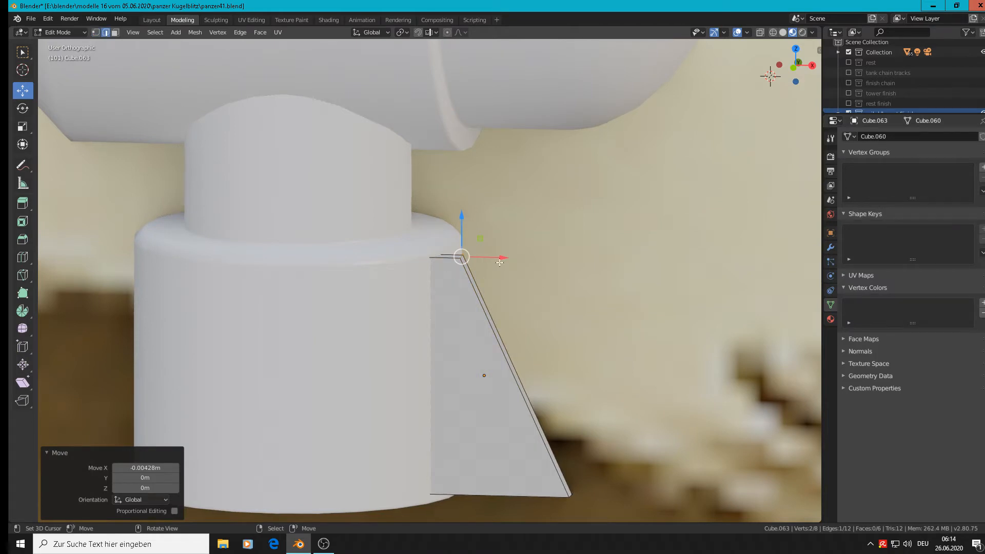
key("a")
scroll(638, 392, "down", 2)
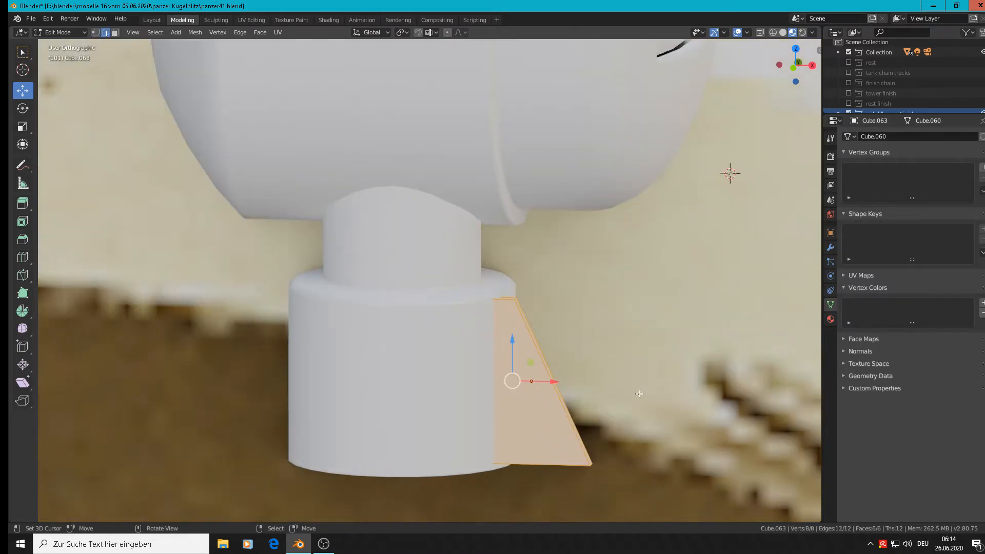
scroll(630, 403, "up", 1)
middle_click_drag(631, 404, 626, 408)
key("ctrl")
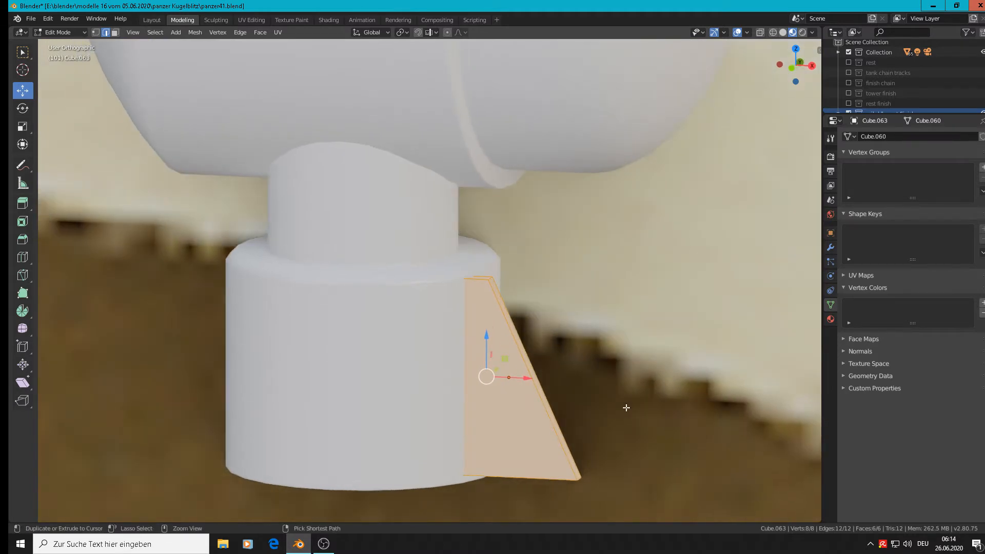
key("ctrl+b")
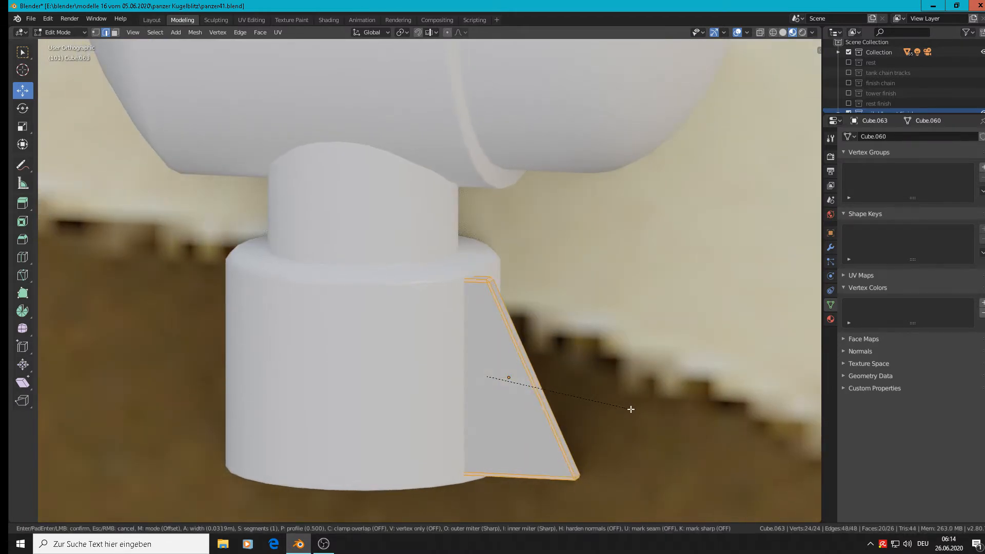
left_click(631, 409)
key("Tab")
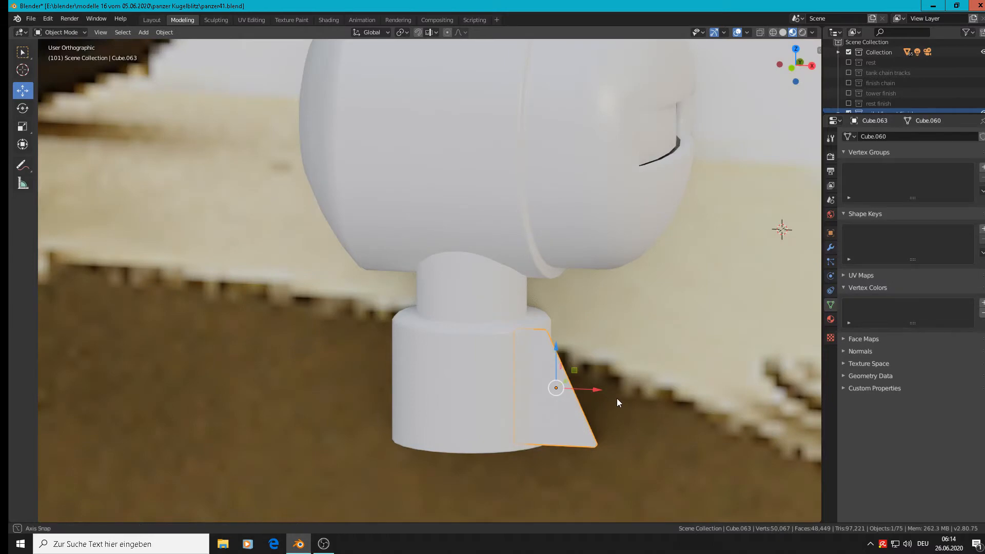
Move the headlamp housing along the Y axis to centre it above the base cylinder.
middle_click_drag(617, 398, 506, 401)
key("KP_1")
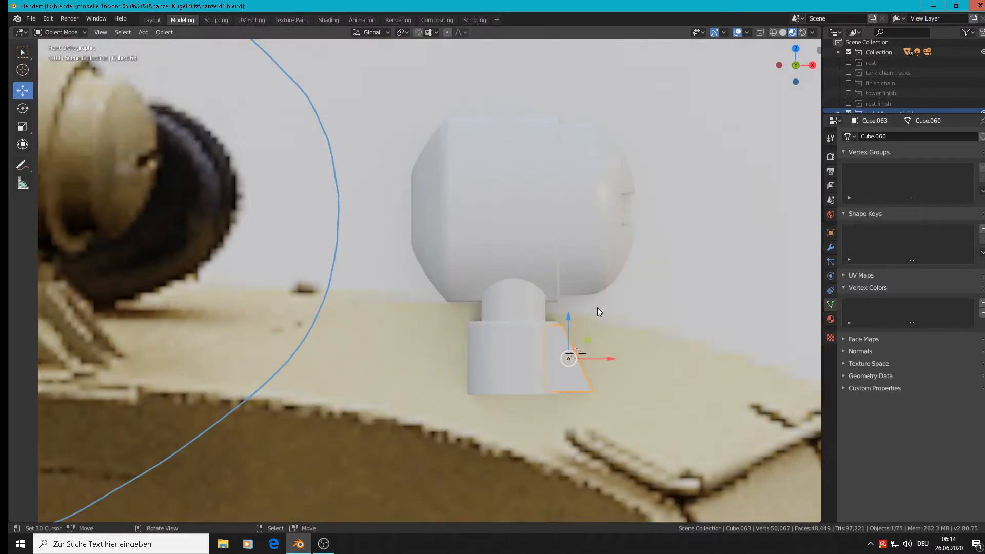
key("KP_3")
left_click(634, 250)
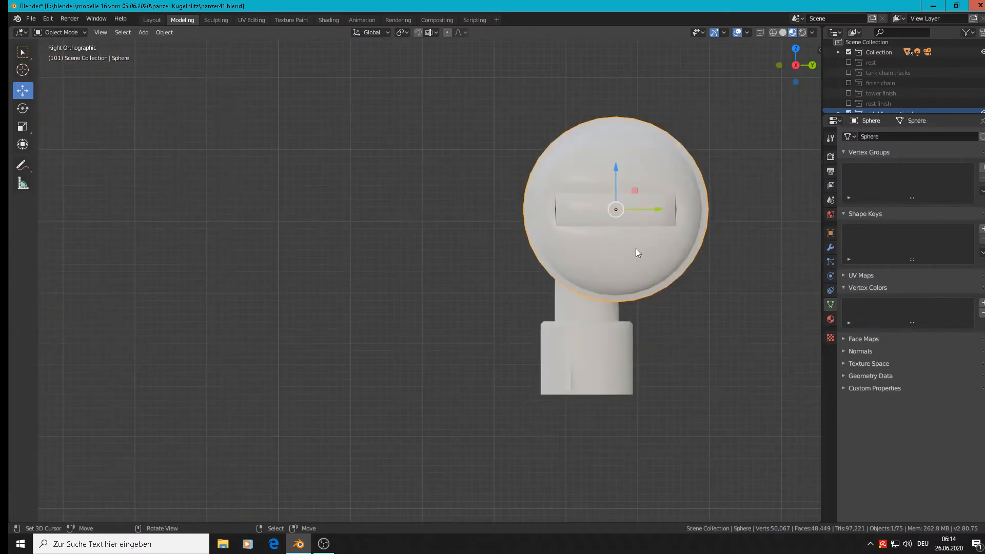
left_click_drag(658, 209, 627, 203)
scroll(600, 291, "up", 2)
Duplicate the support fin and move the copy along the Y axis to the other side of the base cylinder.
left_click(549, 399)
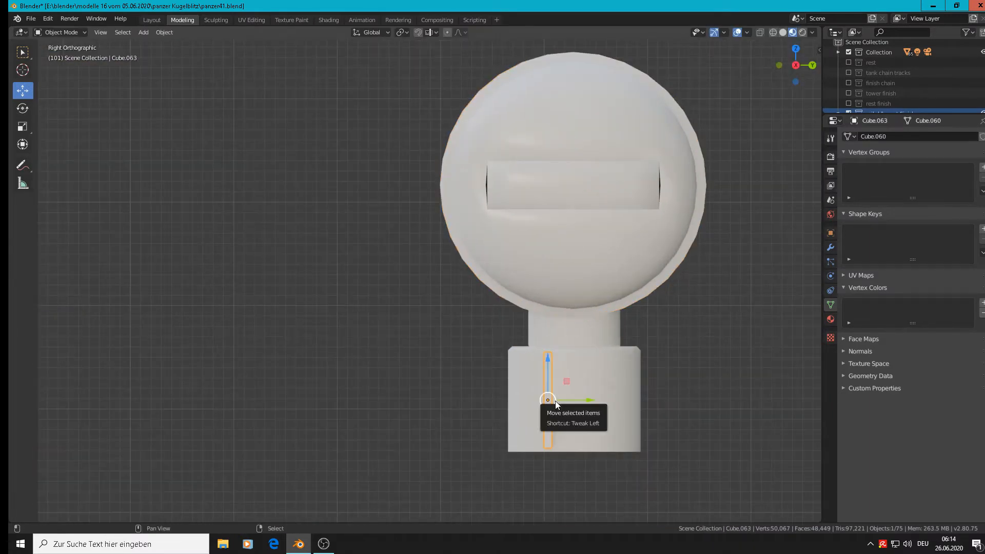
key("shift+d")
right_click(555, 402)
left_click_drag(589, 399, 645, 393)
middle_click_drag(645, 393, 701, 361)
scroll(637, 426, "up", 3)
scroll(708, 359, "down", 1)
Duplicate both front fins together and move the copies about -0.0151 m along X to the rear of the base.
left_click(664, 328)
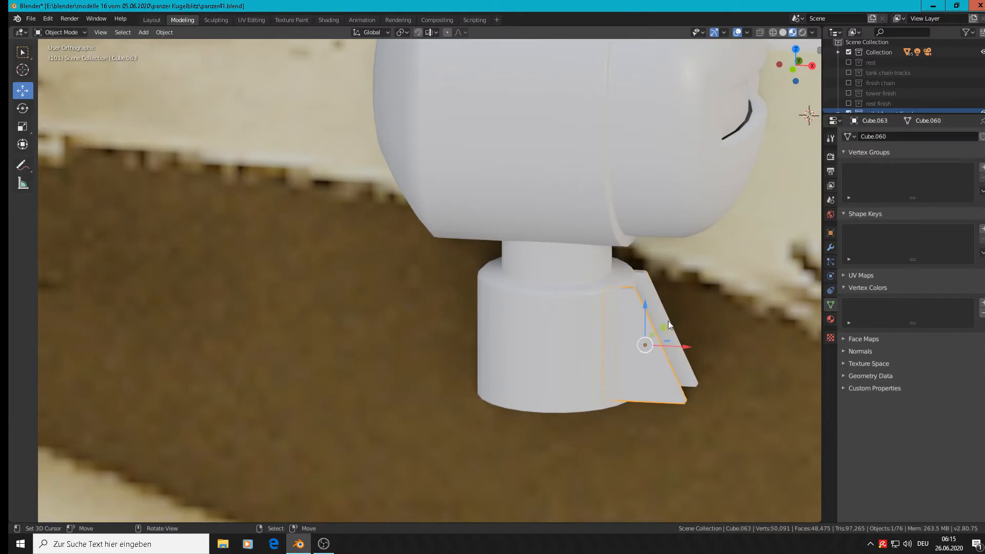
left_click(672, 302, "shift")
left_click(657, 306, "shift")
scroll(661, 328, "down", 3)
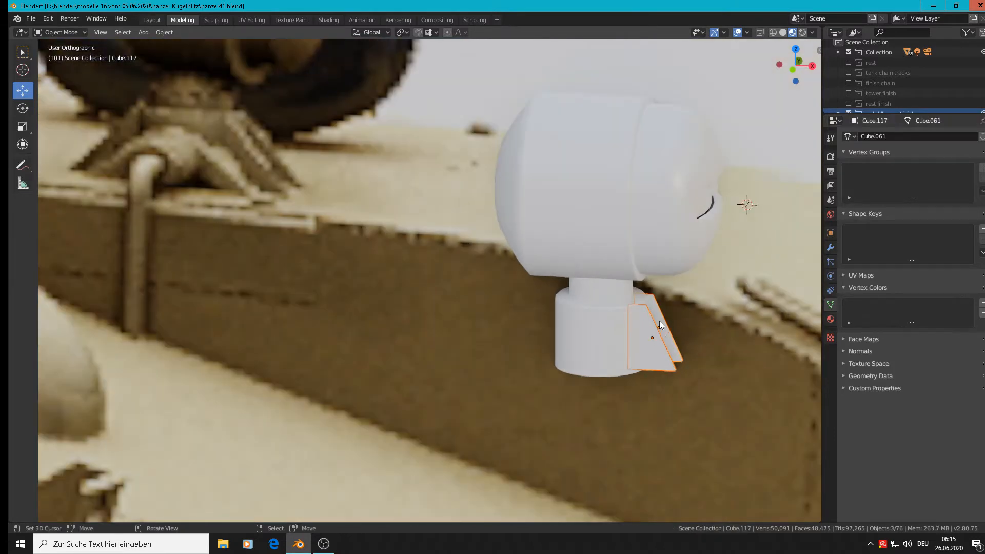
left_click(658, 343, "shift")
middle_click_drag(694, 362, 705, 365)
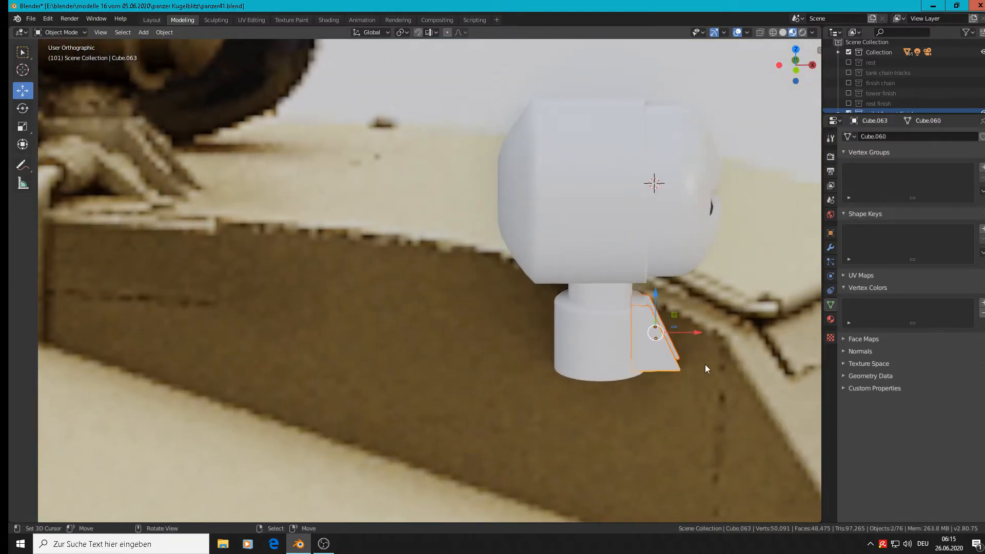
key("shift+d")
key("Escape")
key("g")
key("x")
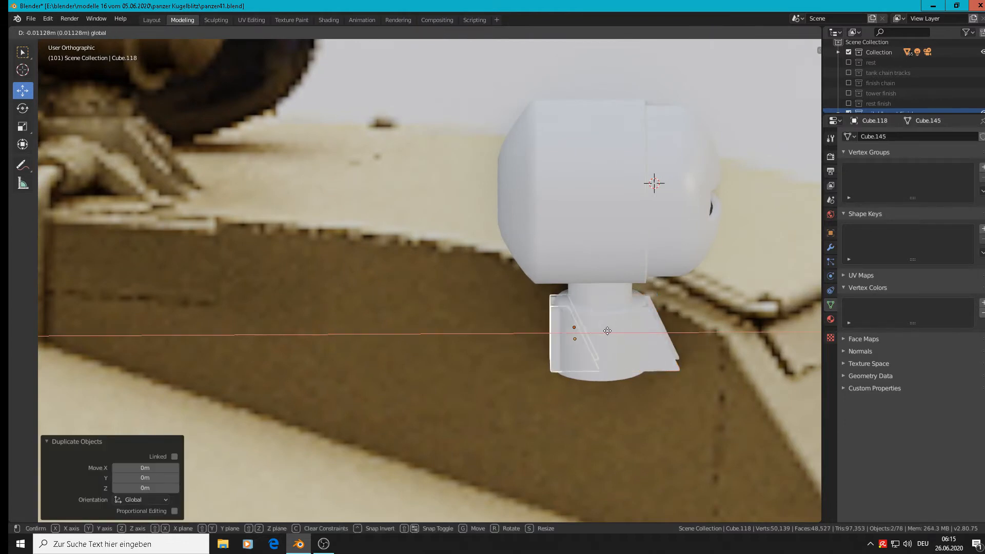
left_click(630, 385)
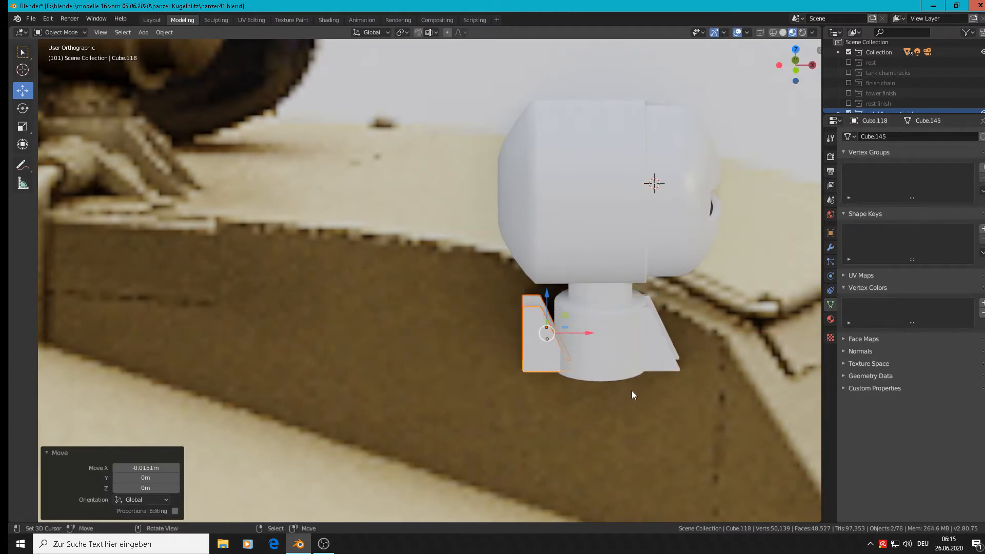
Rotate the two copied fins 180° around the Z axis so their slopes face outward from the base.
type("rz180")
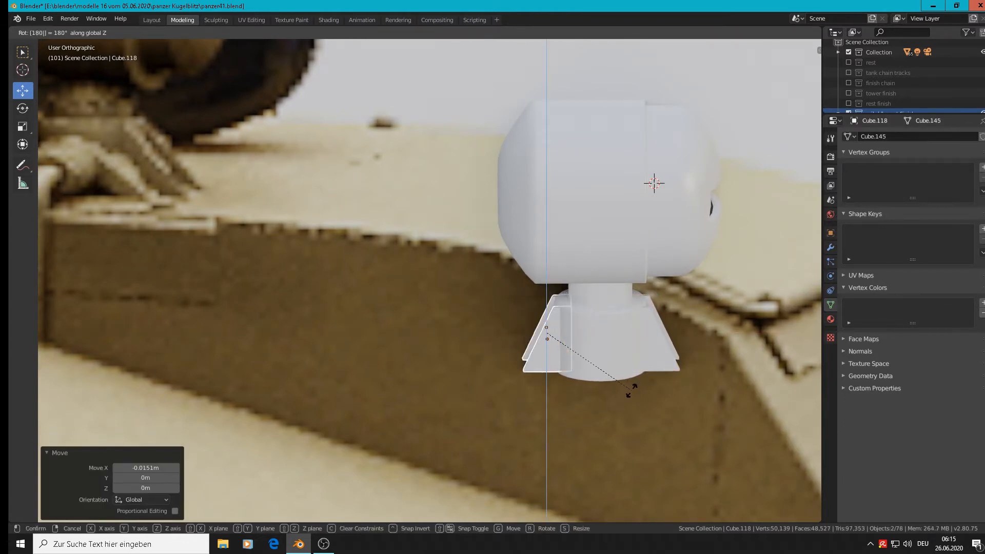
key("Return")
scroll(620, 361, "down", 1)
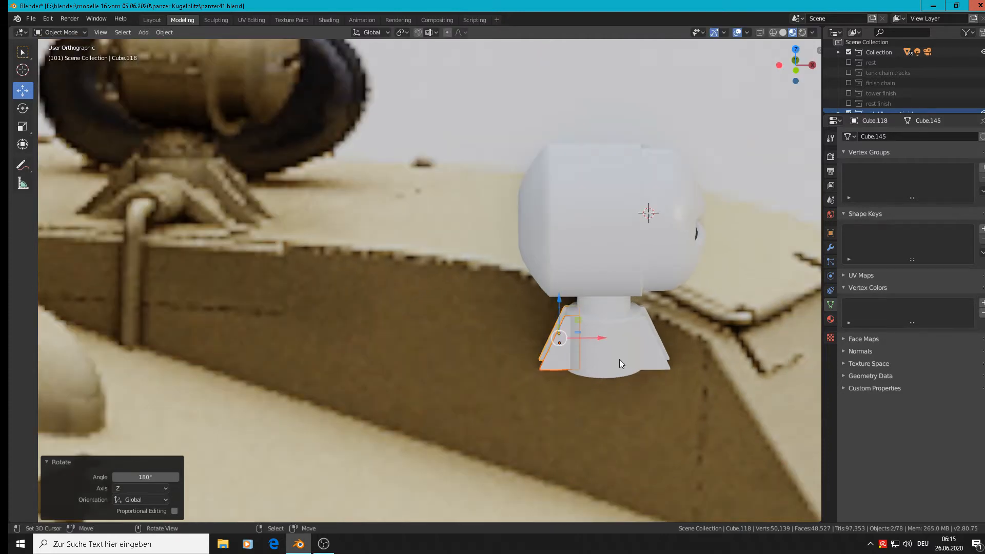
key("Tab")
left_click(624, 359)
middle_click_drag(624, 358, 570, 373)
key("Tab")
scroll(613, 355, "down", 3)
scroll(663, 348, "up", 3)
scroll(664, 349, "up", 2)
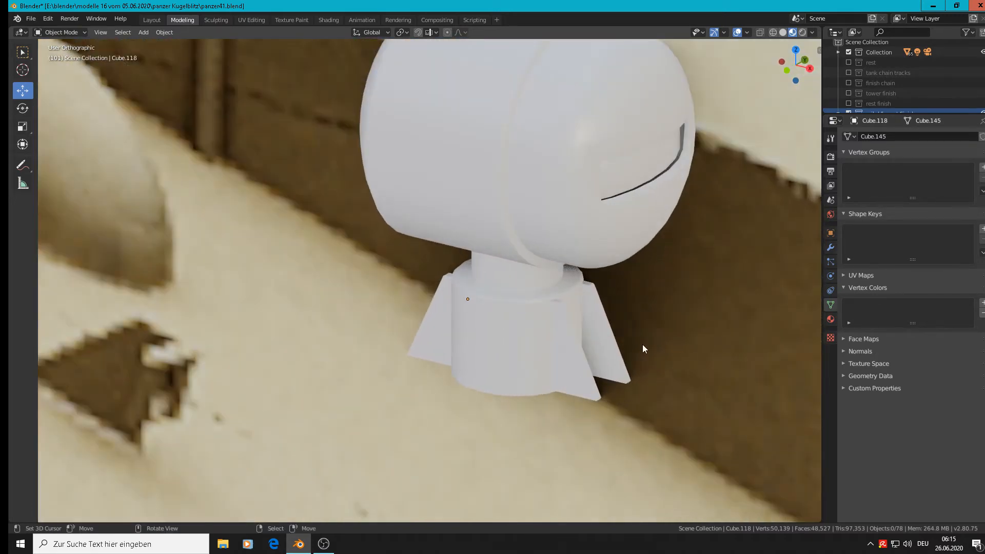
Select only the original front fin and rotate it about -30.5° around the Z axis to splay it outward.
left_click(581, 352)
middle_click_drag(677, 405, 656, 396)
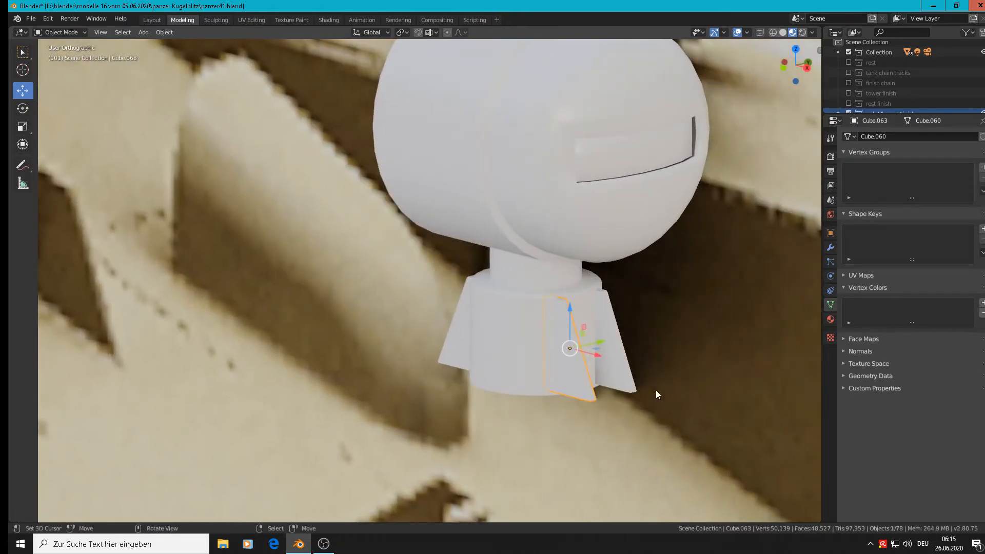
left_click(608, 326, "shift")
middle_click_drag(522, 351, 618, 372)
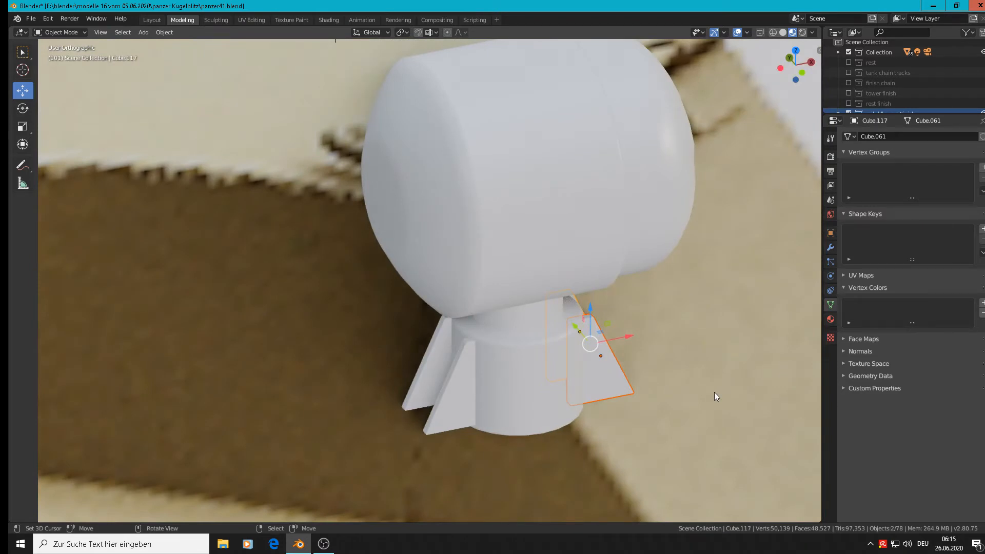
left_click(616, 370)
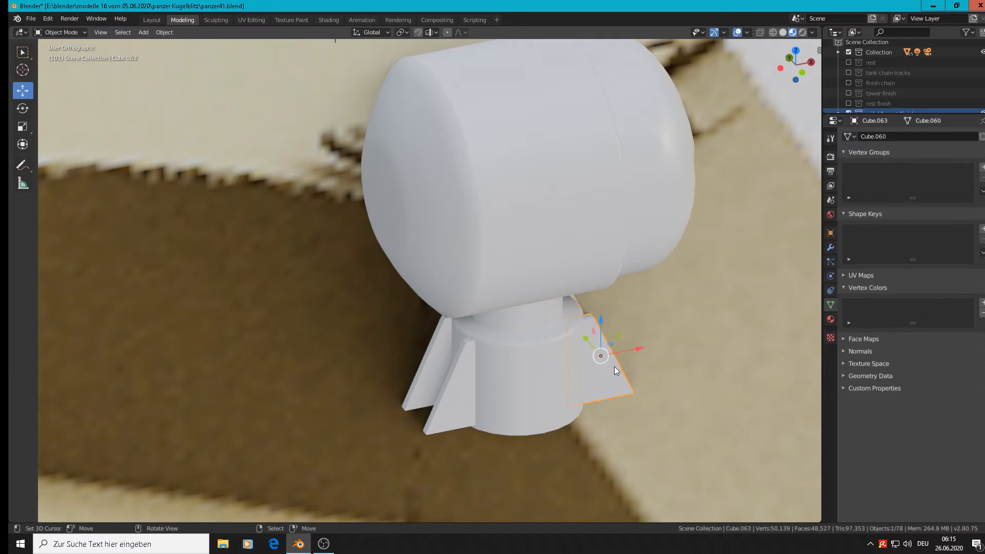
middle_click_drag(761, 402, 698, 392)
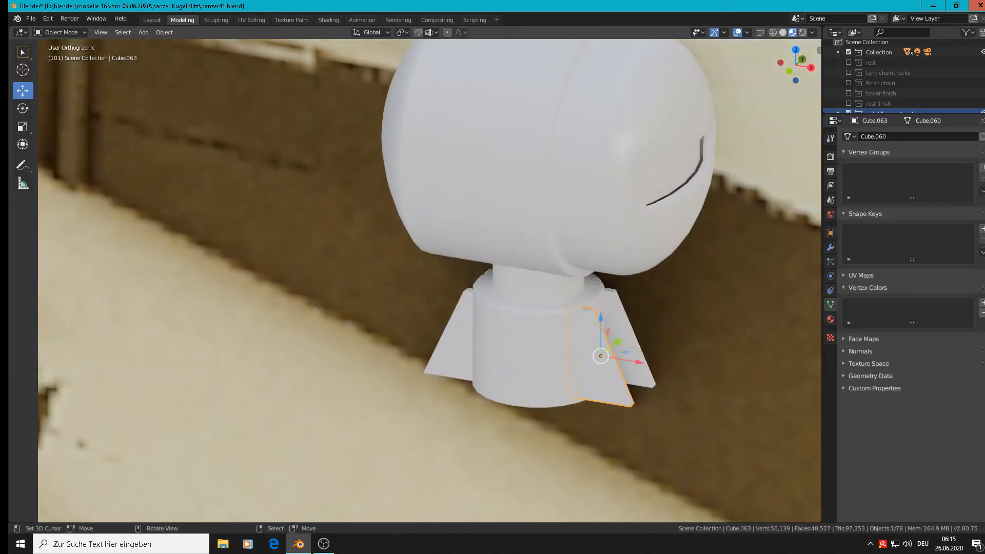
key("r")
key("z")
left_click(642, 381)
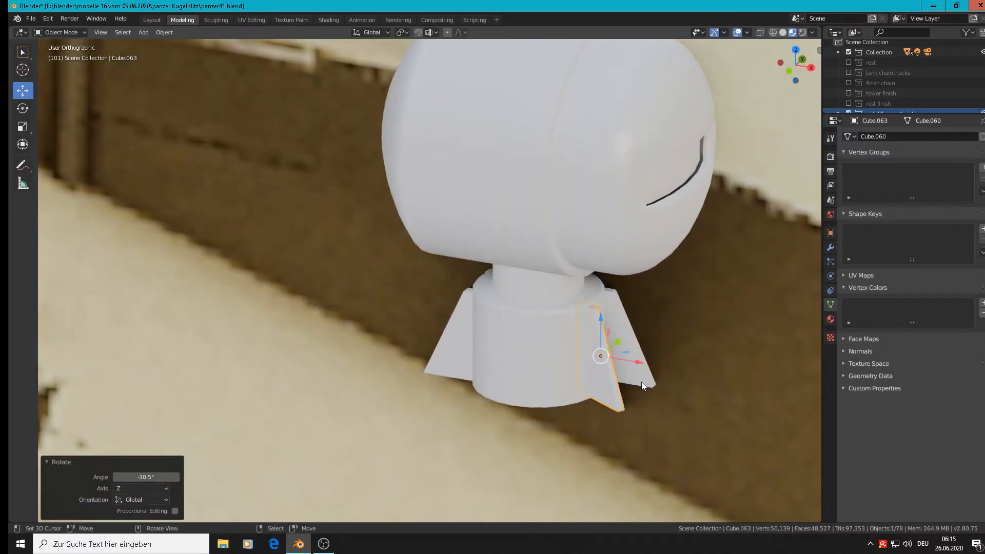
Rotate the second front fin about 25.7° around the Z axis to splay it the opposite way.
left_click(638, 365)
key("r")
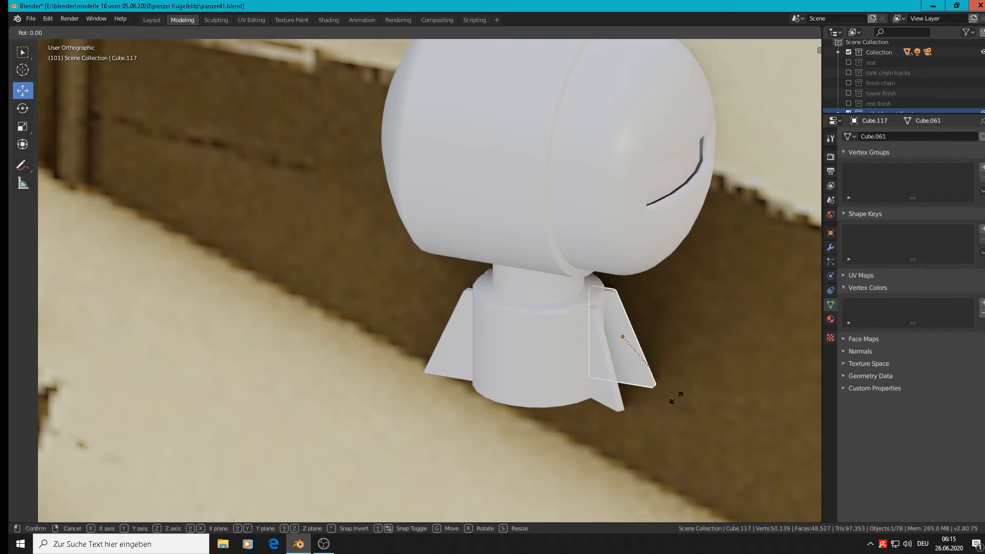
key("z")
left_click(710, 374)
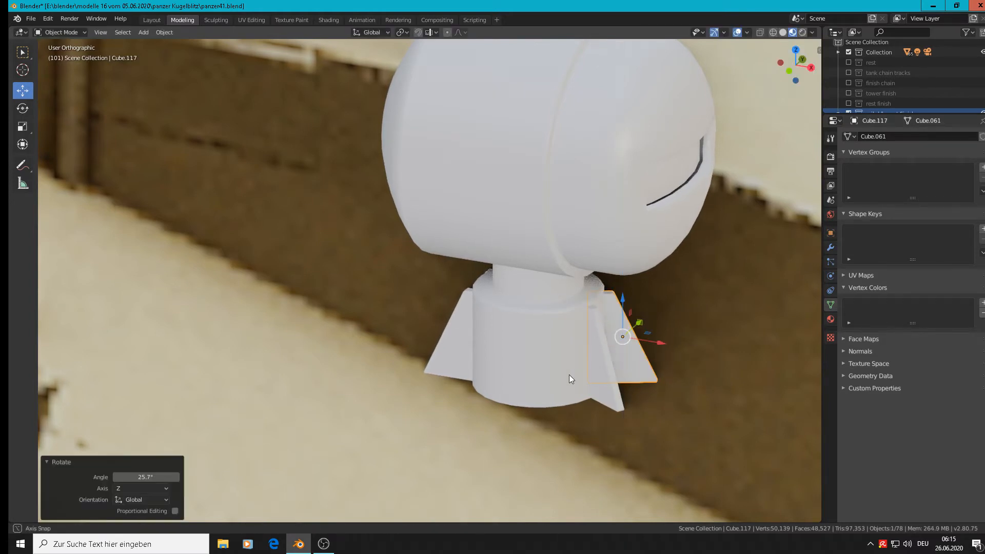
Rotate the rear fin on the original fin's side around the Z axis to splay it away from the base.
middle_click_drag(568, 377, 498, 410)
left_click(546, 418)
left_click(534, 407)
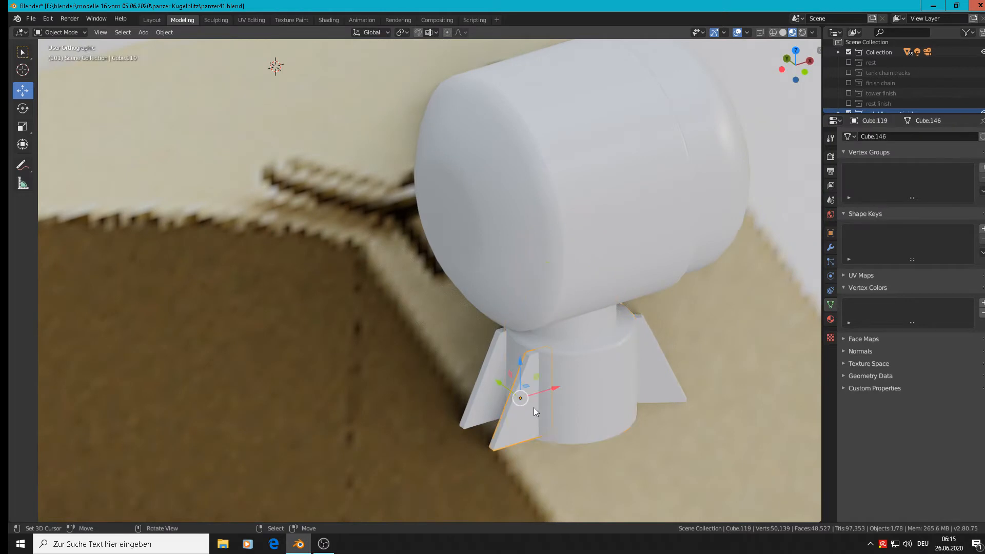
key("r")
key("z")
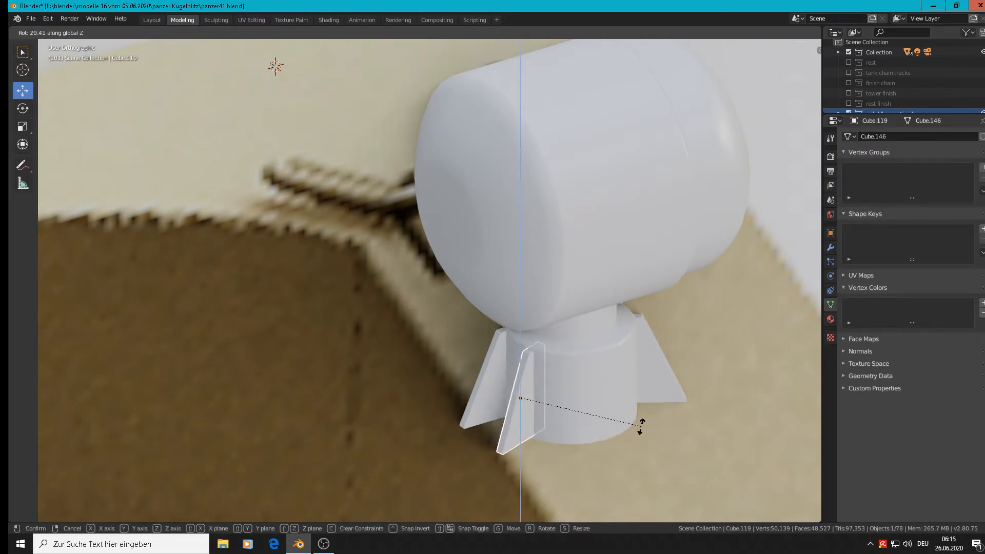
left_click(648, 414)
Rotate the other rear fin about -14.6° around the Z axis, then deselect it.
left_click(490, 395)
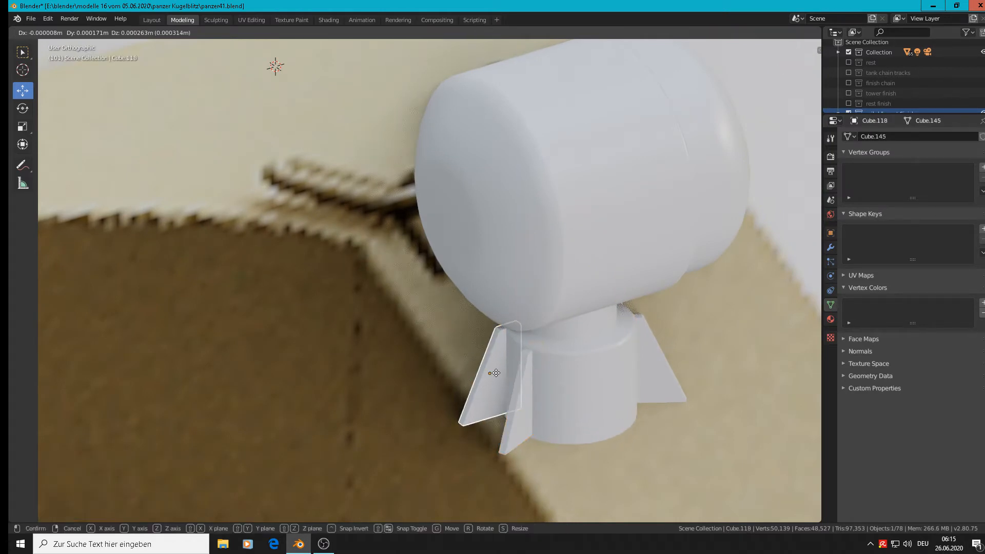
key("r")
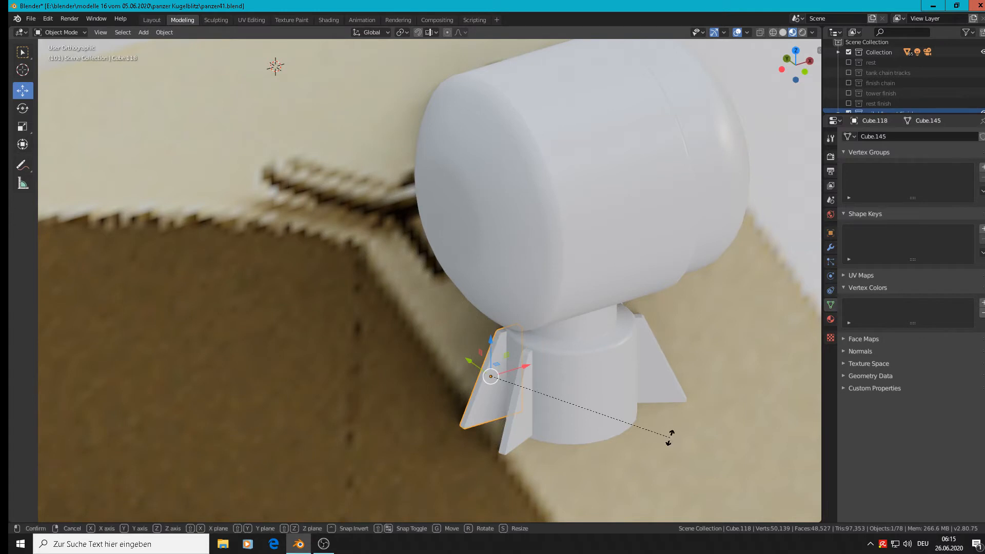
key("z")
left_click(580, 433)
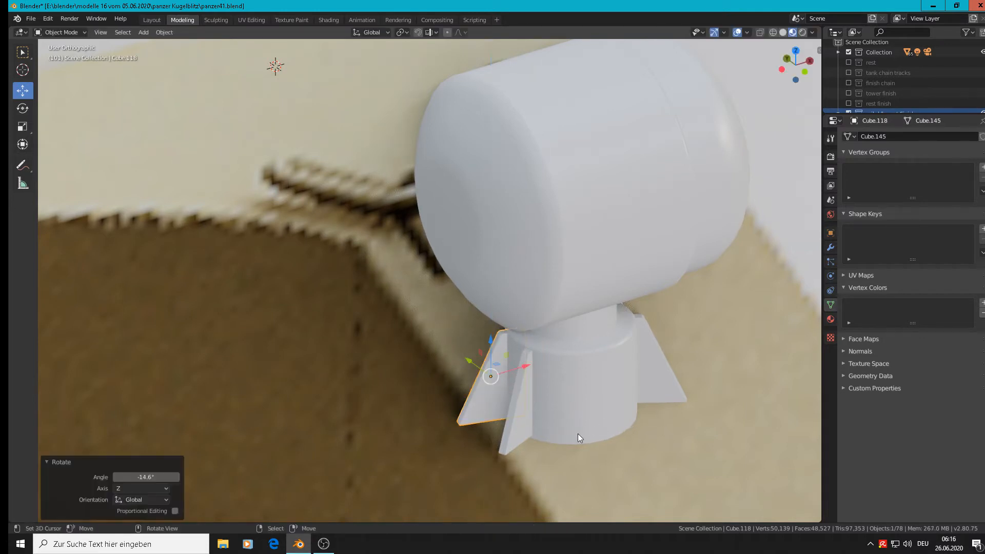
scroll(599, 432, "down", 3)
left_click(652, 427)
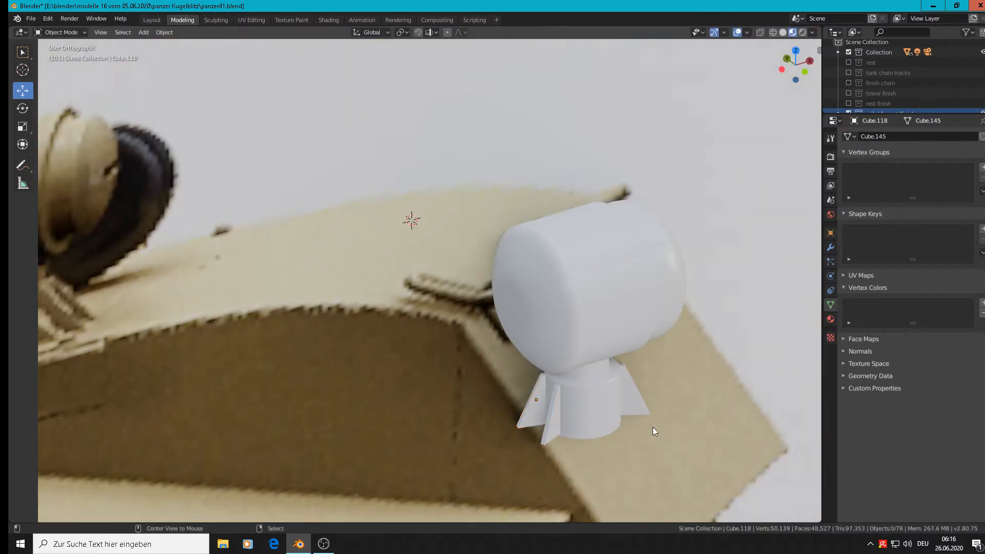
Select the four fins, the base cylinder and lastly the lamp housing, and join them into one object.
middle_click_drag(653, 427, 562, 387)
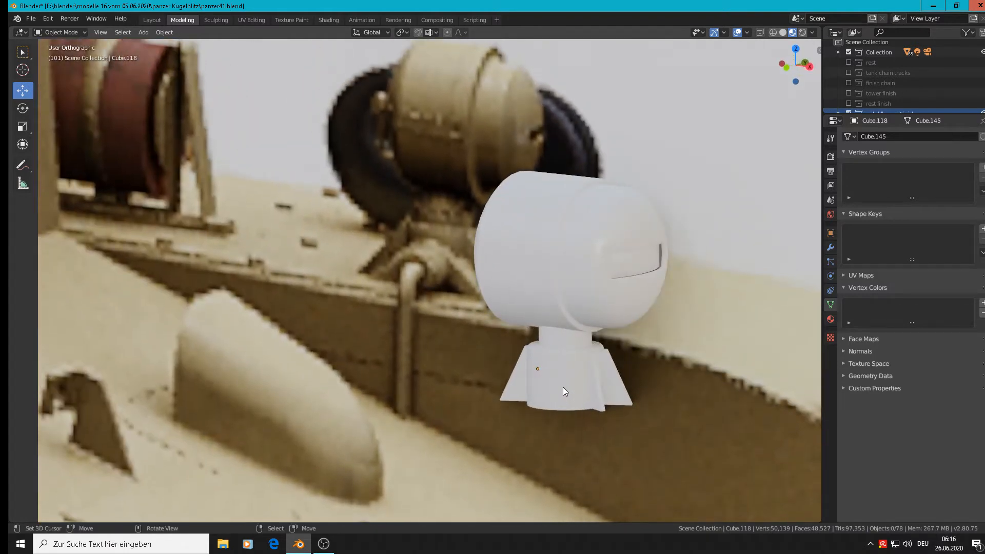
scroll(651, 333, "down", 2)
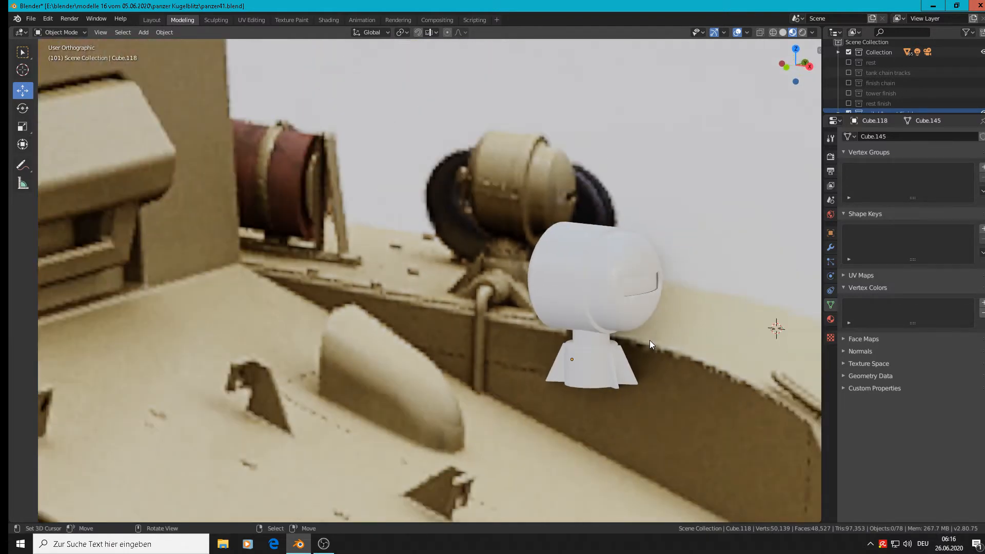
middle_click_drag(663, 348, 687, 352)
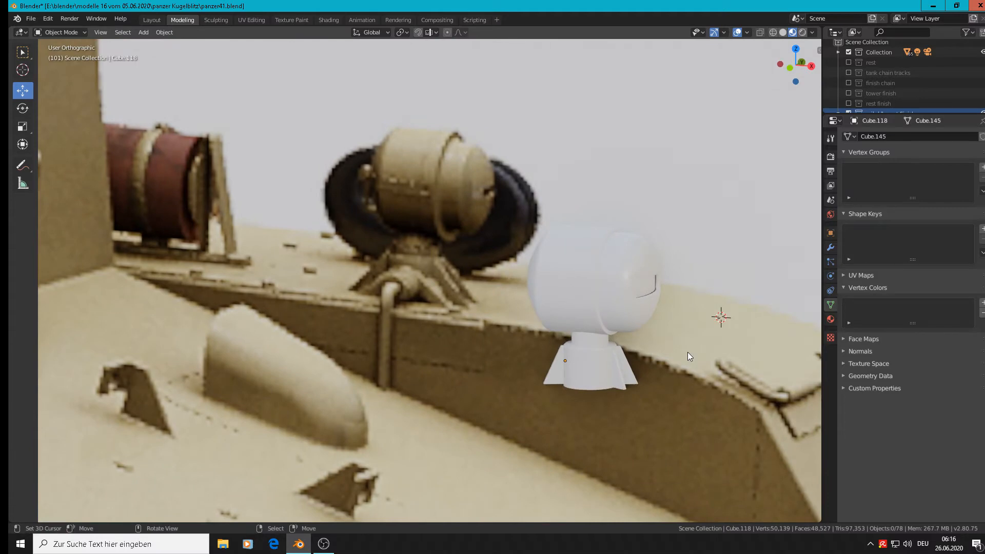
right_click(627, 378)
right_click(619, 378, "shift")
right_click(592, 369, "shift")
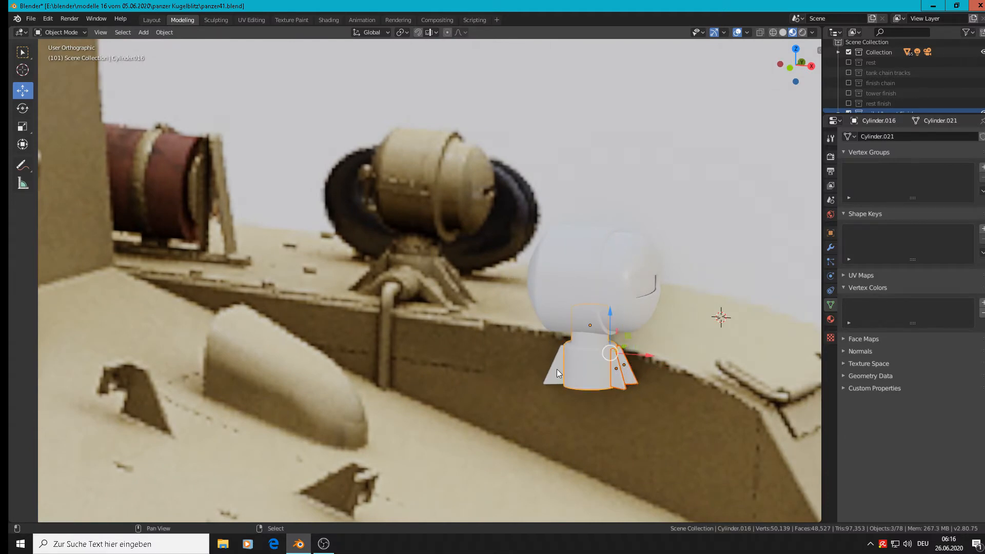
right_click(556, 368, "shift")
middle_click_drag(577, 374, 663, 383)
scroll(548, 373, "up", 3)
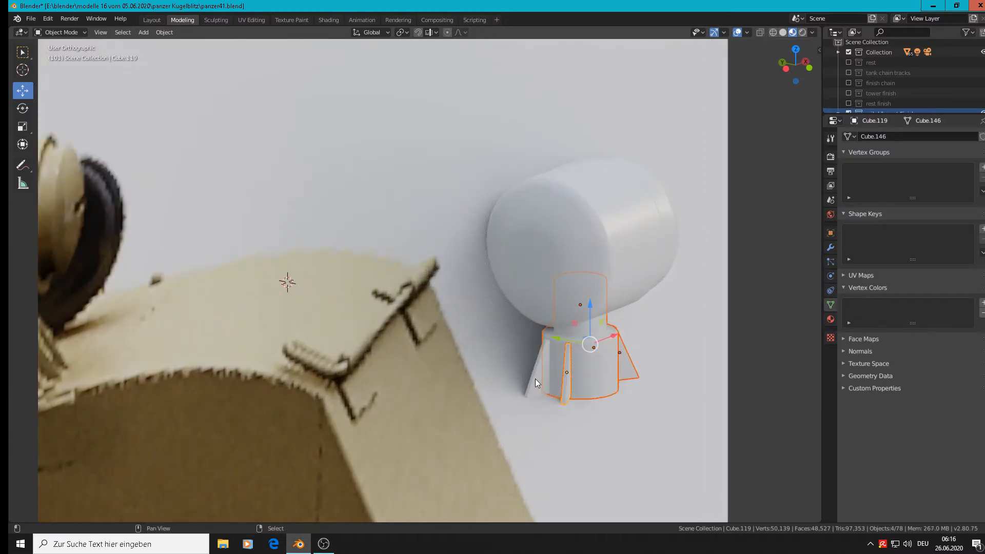
right_click(534, 379, "shift")
right_click(589, 236, "shift")
middle_click_drag(707, 296, 610, 295)
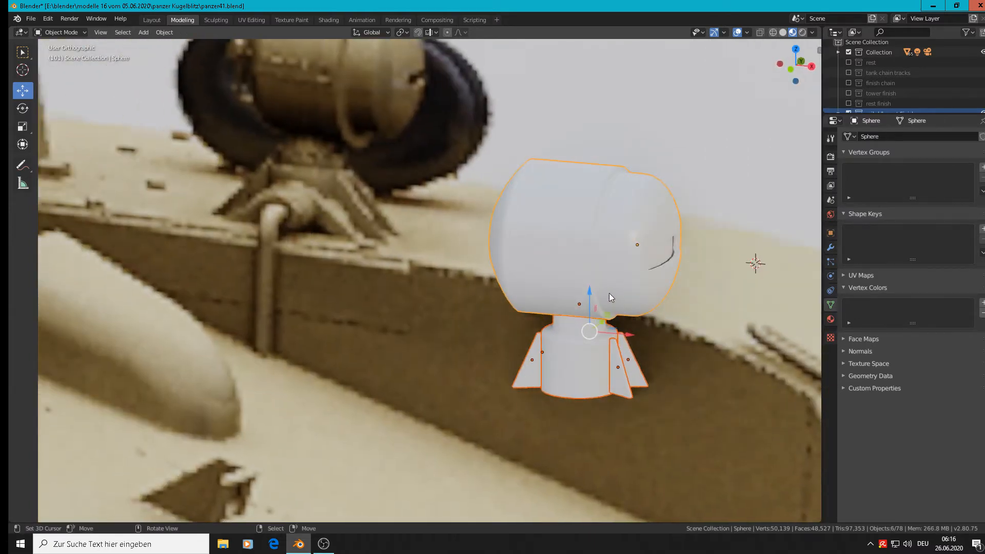
left_click(164, 32)
left_click(183, 132)
Select the whole slot insert on the lamp's front and move it about 0.0005 m outward along the X axis.
scroll(520, 239, "down", 5)
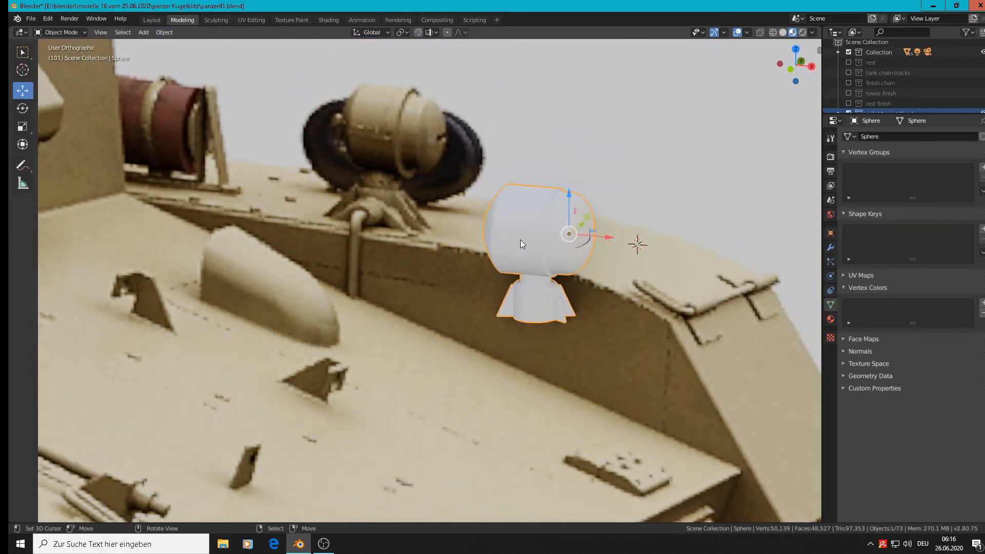
scroll(614, 255, "up", 10)
middle_click_drag(626, 243, 580, 240)
scroll(587, 233, "up", 2)
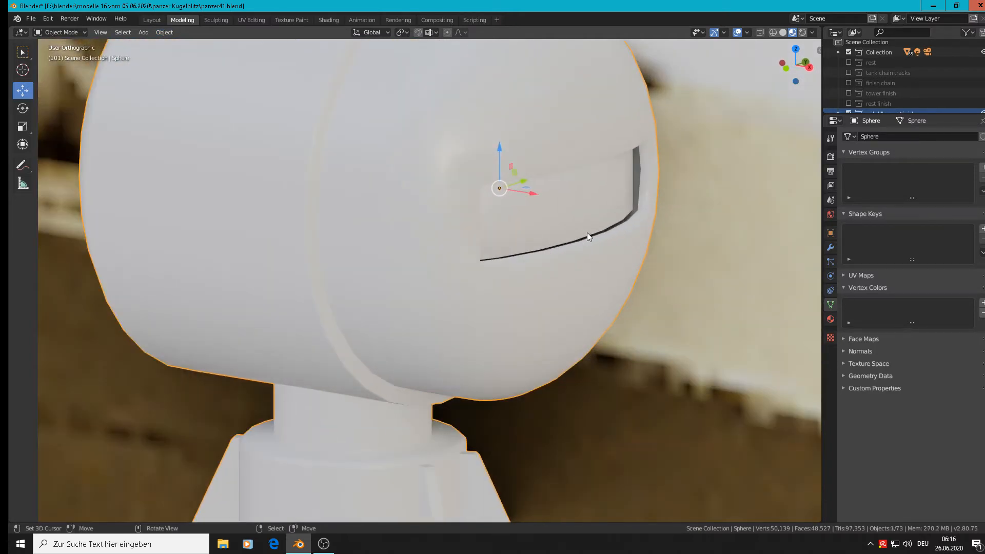
key("Tab")
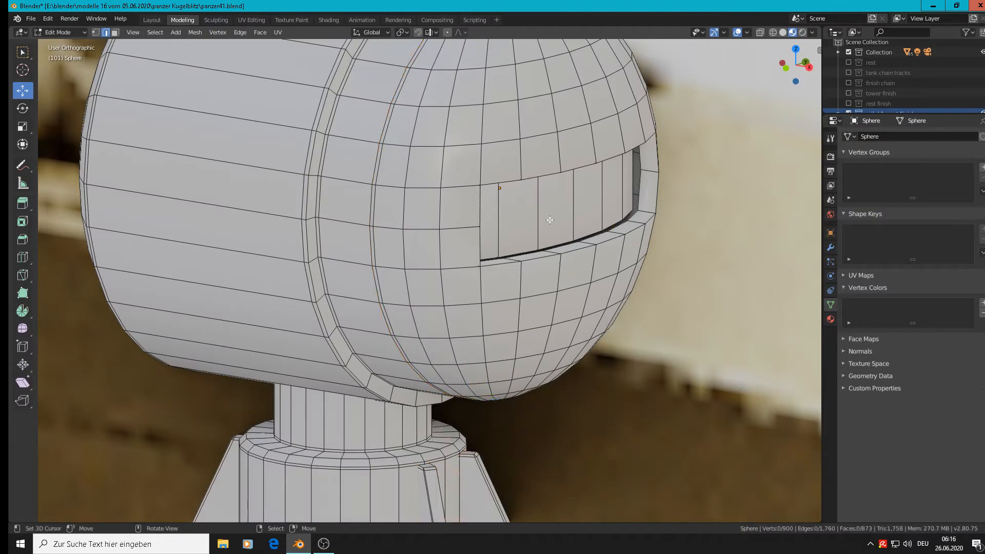
key("l")
scroll(629, 206, "down", 3)
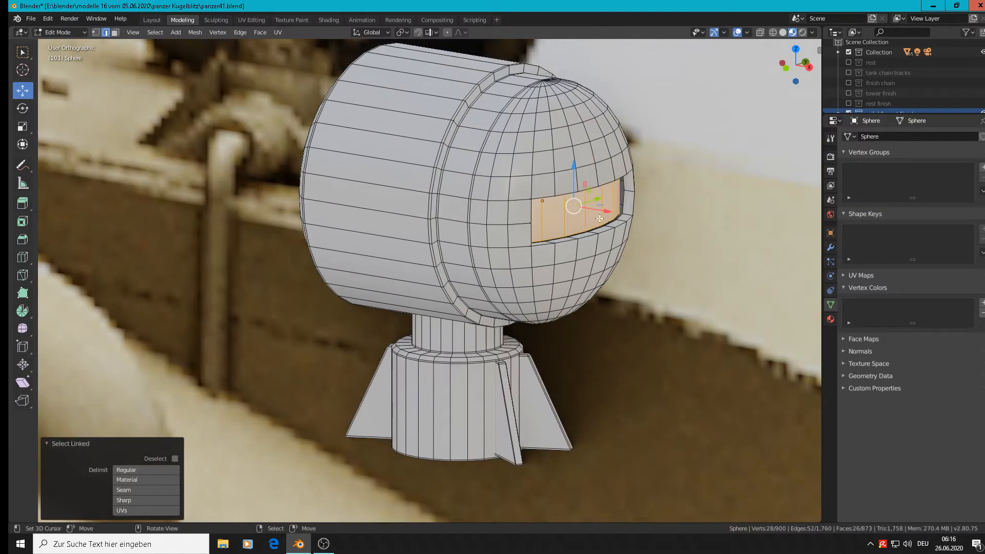
key("g")
key("x")
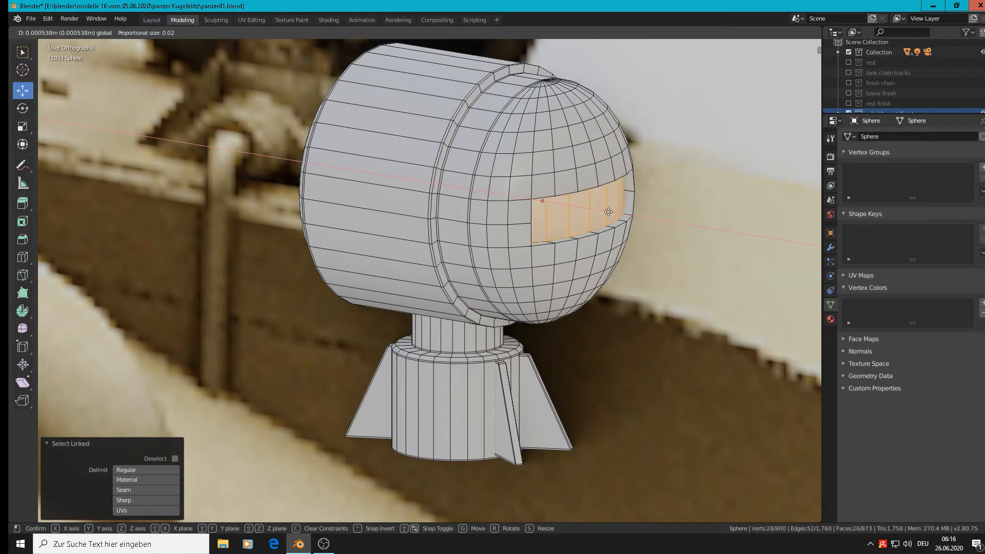
left_click(609, 211)
key("Tab")
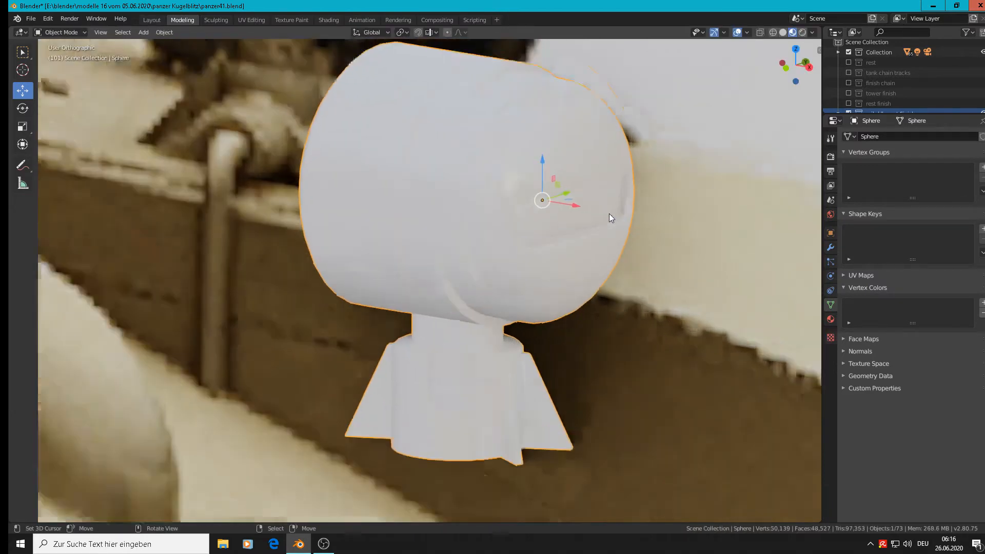
Add two lengthwise edge loops to the slot insert, one near its lower edge with factor 0.975 and one near its upper edge.
middle_click_drag(609, 215, 548, 208)
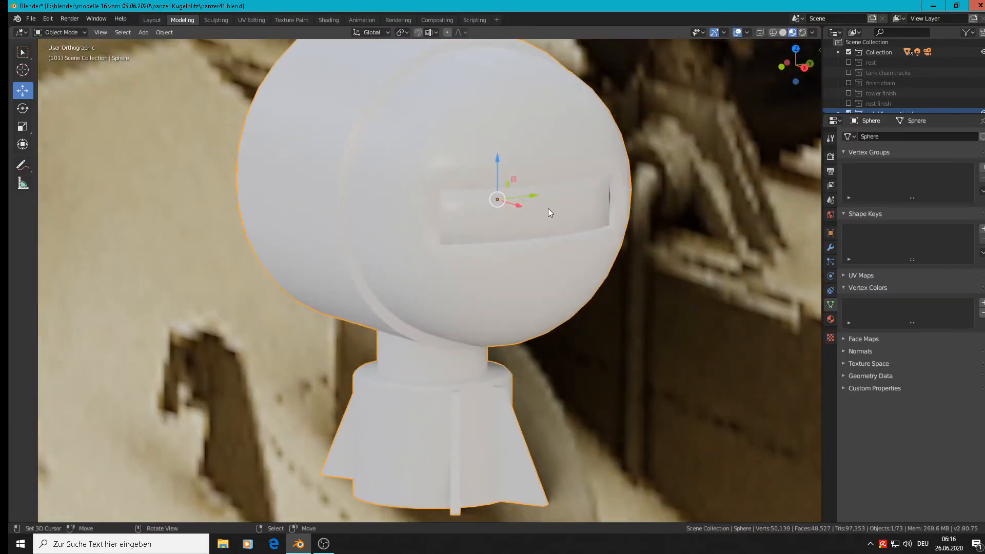
scroll(538, 206, "up", 2)
key("Tab")
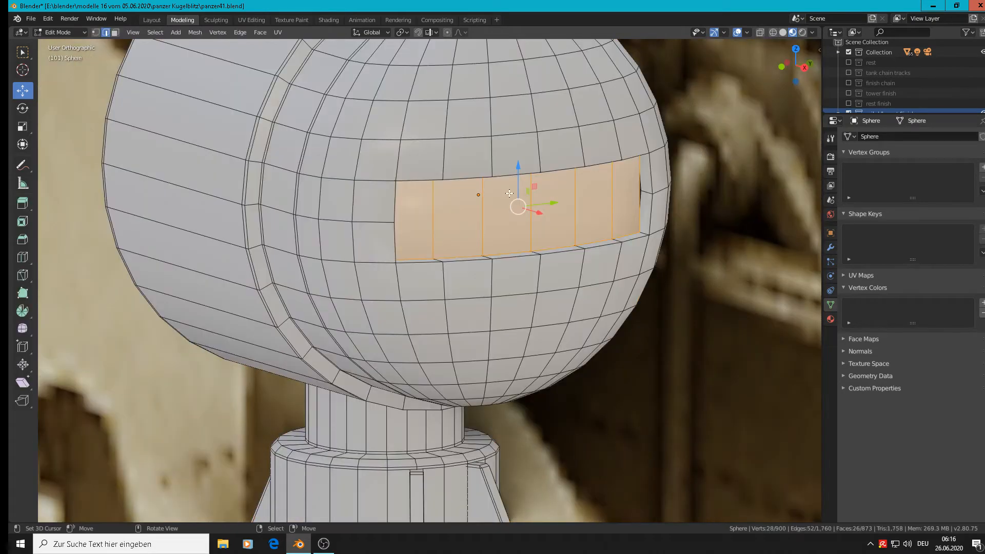
key("ctrl+r")
left_click(488, 228)
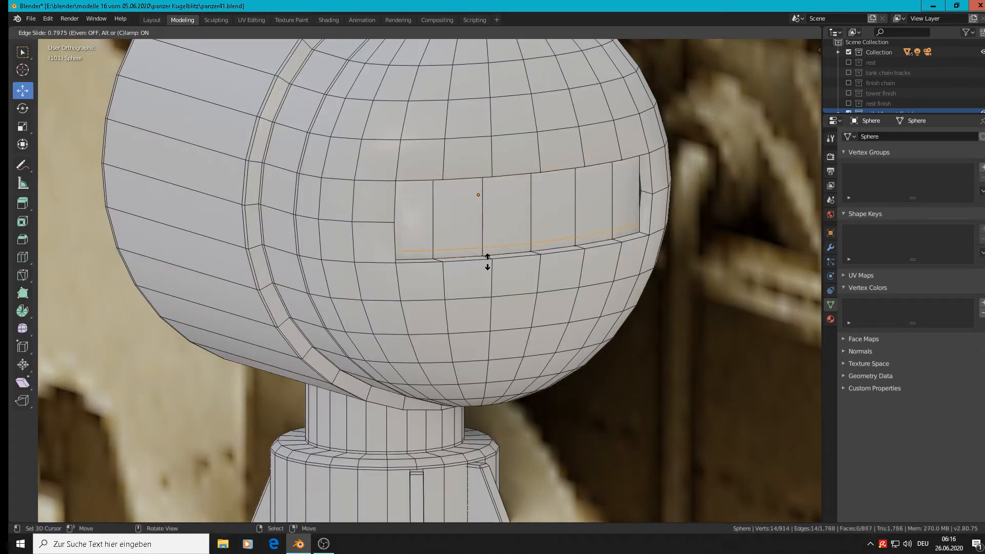
left_click(487, 266)
key("ctrl+r")
left_click(490, 206)
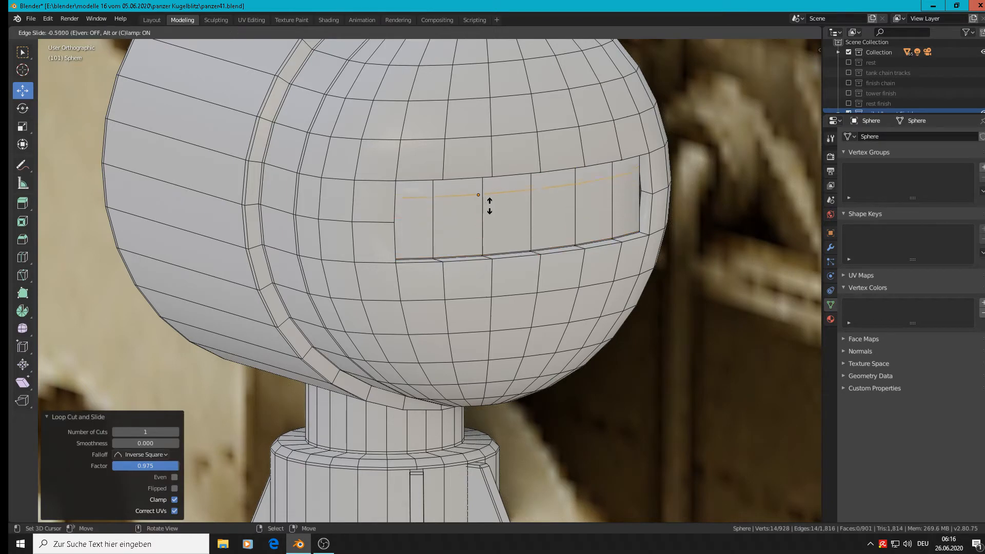
left_click(491, 194)
key("Tab")
scroll(505, 213, "down", 2)
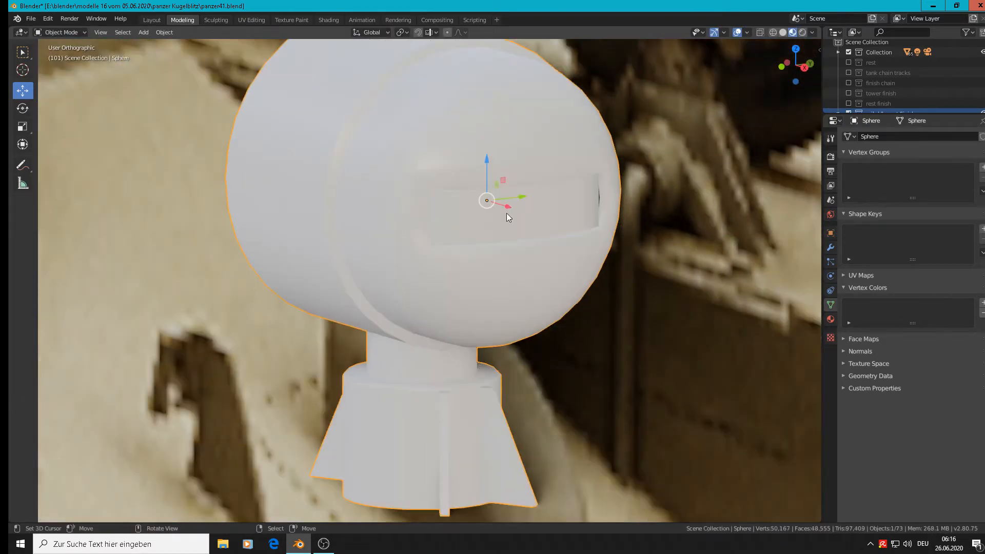
Add an edge loop around the slot's side walls, slid against the outer rim.
scroll(521, 220, "up", 4)
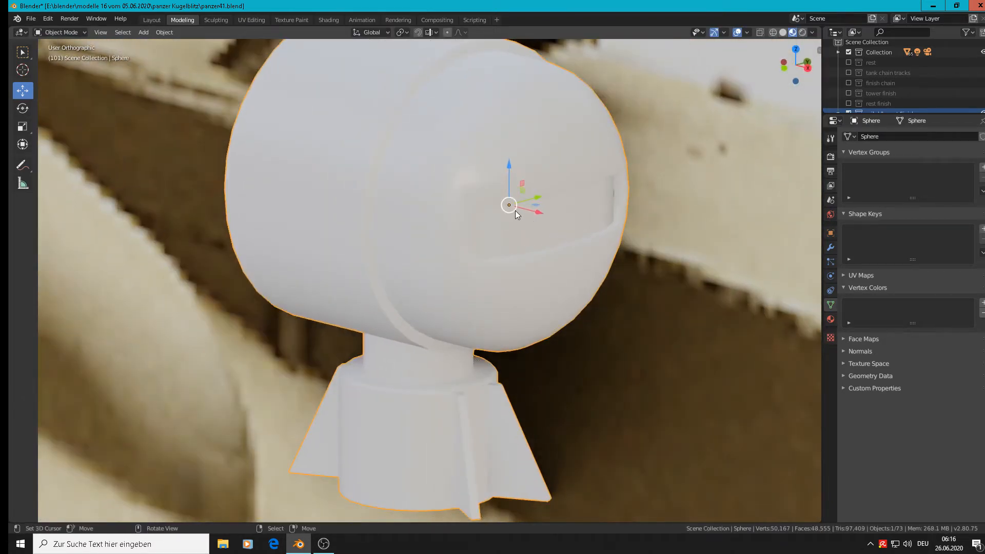
key("Tab")
scroll(603, 200, "up", 1)
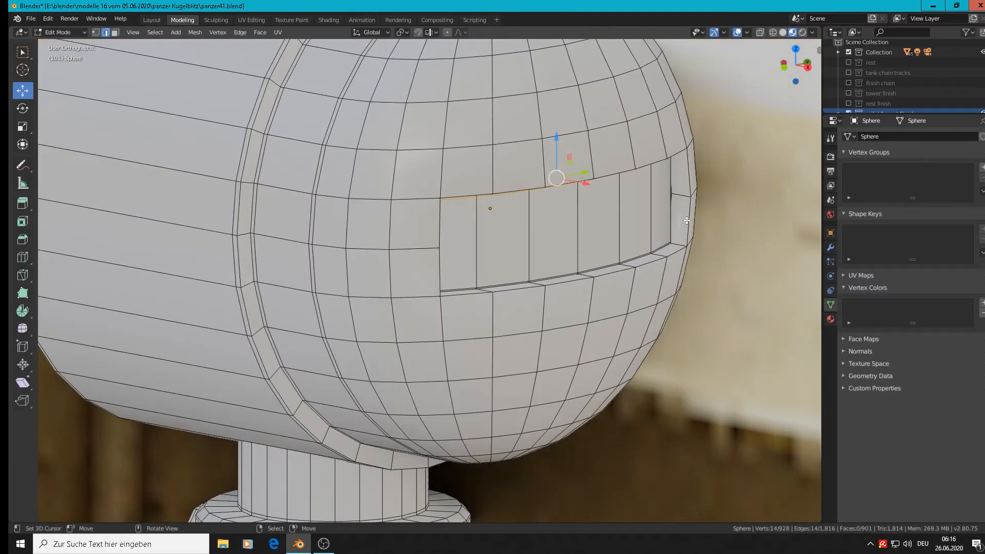
key("ctrl+r")
left_click(687, 199)
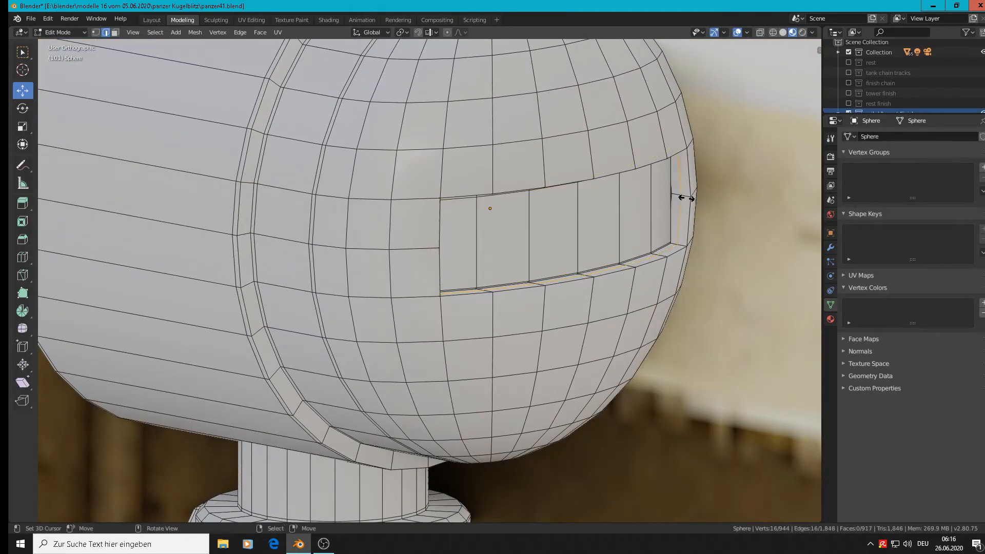
left_click(695, 202)
key("Tab")
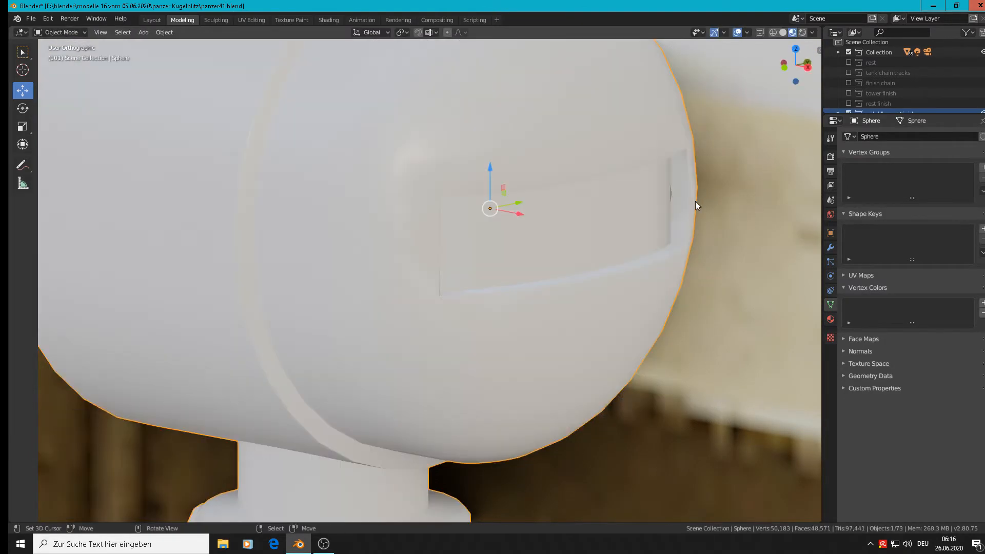
Add another edge loop around the slot's side walls, slid close to the inner edge.
key("Tab")
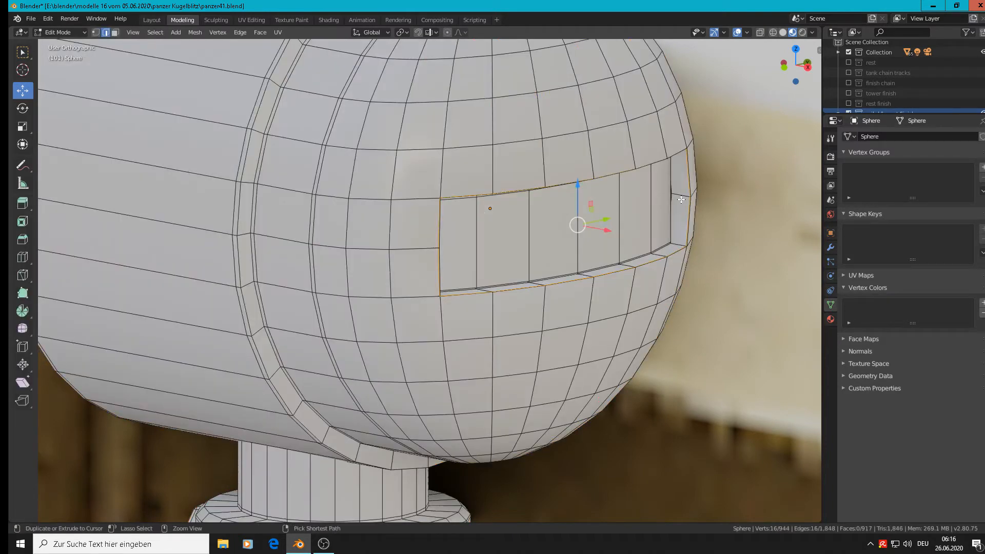
key("ctrl+r")
left_click(678, 199)
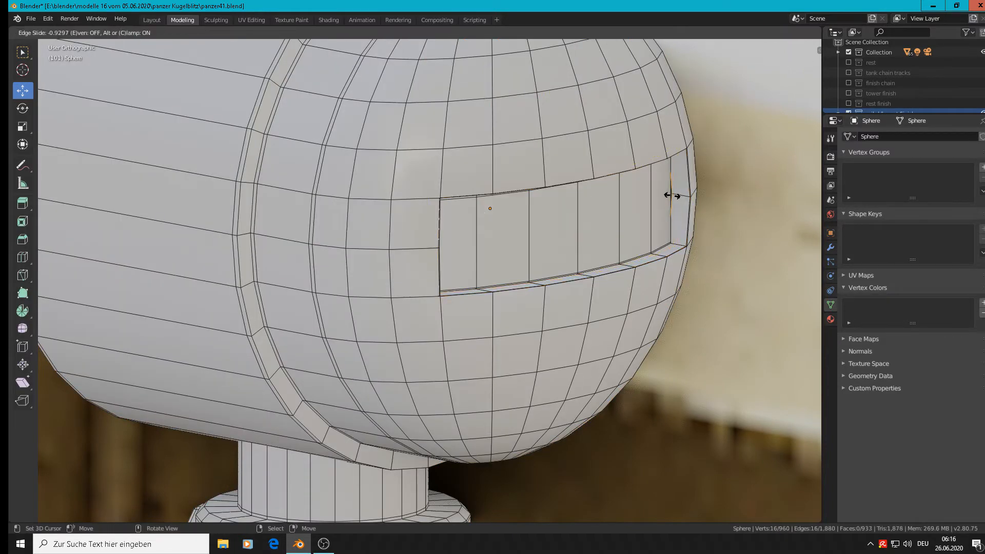
left_click(675, 196)
key("Tab")
scroll(684, 210, "down", 3)
mouse_move(686, 211)
middle_mouse_down()
mouse_move(645, 208)
mouse_move(674, 200)
middle_mouse_up()
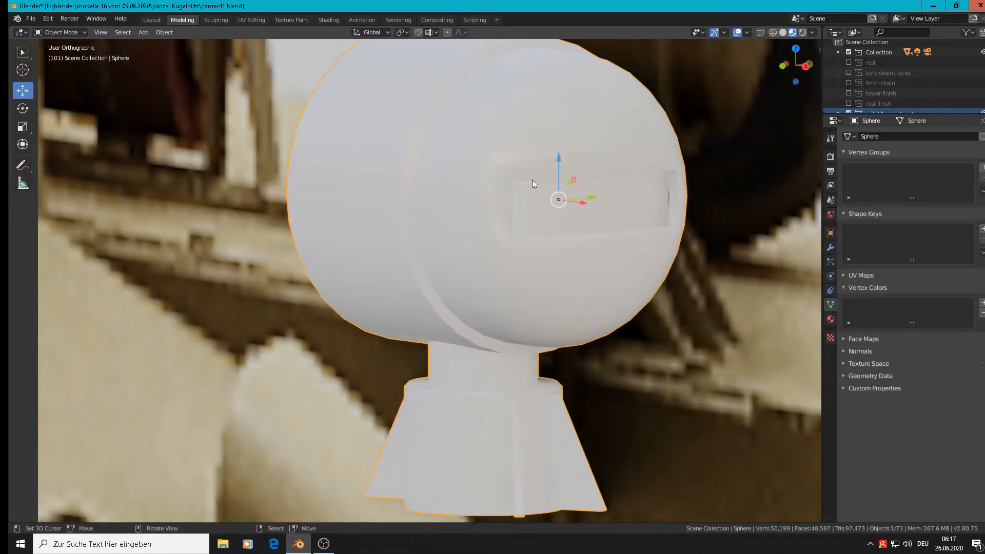
Try an edge loop around the lamp head, slid down to the slot's upper edge, and check its shading.
scroll(528, 180, "up", 2)
key("Tab")
mouse_move(522, 182)
middle_mouse_down()
mouse_move(546, 192)
mouse_move(470, 183)
mouse_move(520, 190)
middle_mouse_up()
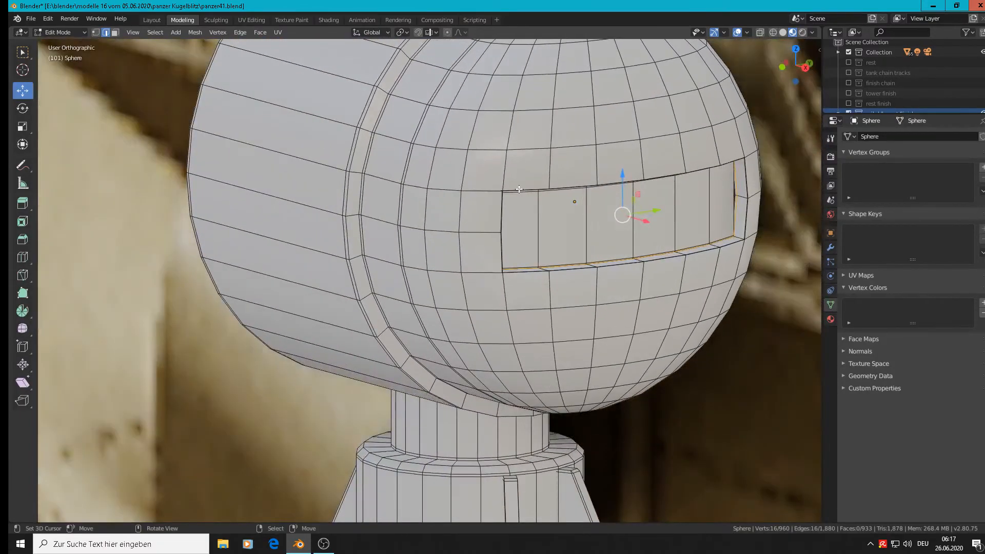
key("ctrl+r")
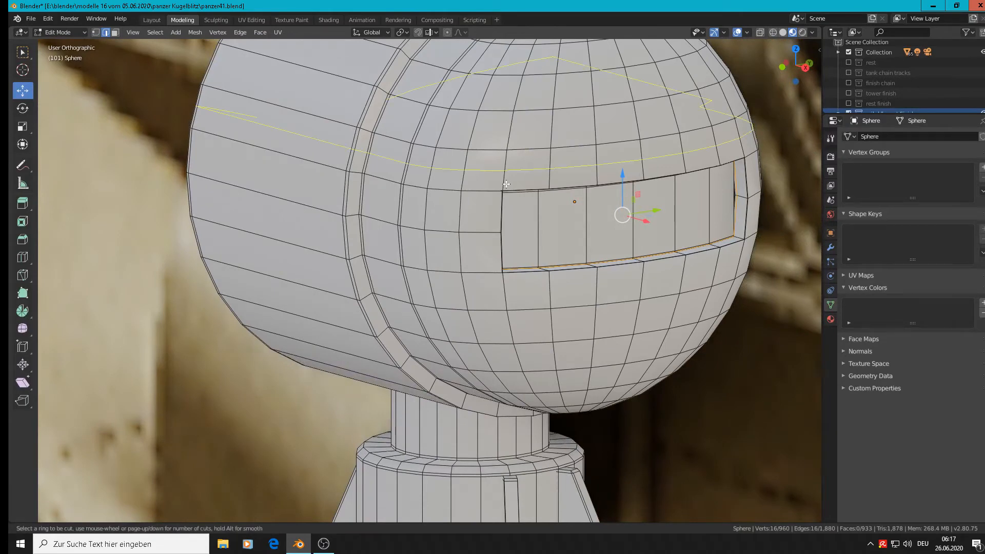
left_click(508, 193)
left_click(509, 199)
key("Tab")
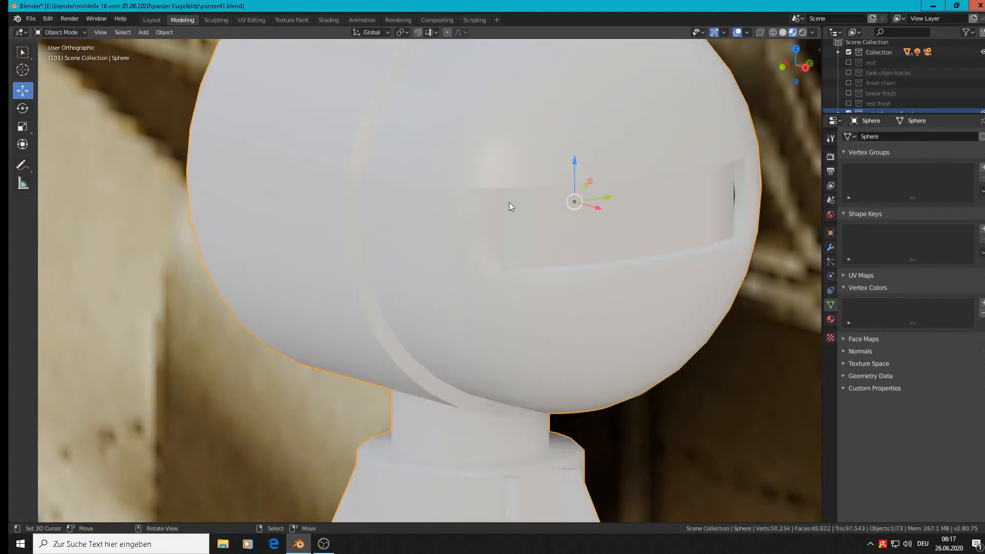
middle_click_drag(531, 210, 490, 218)
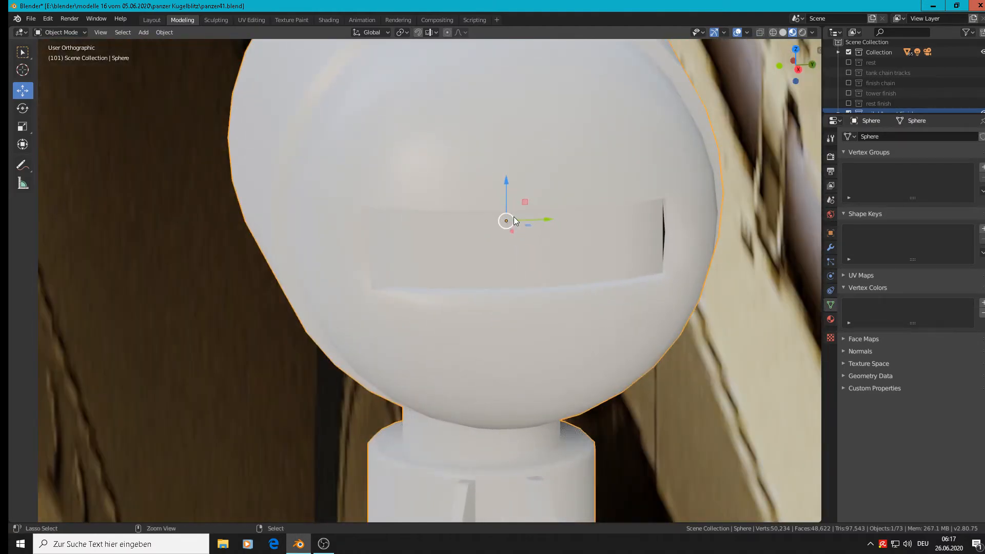
Undo the edge loop around the lamp head and the inner edge loop in the slot's walls.
key("Tab")
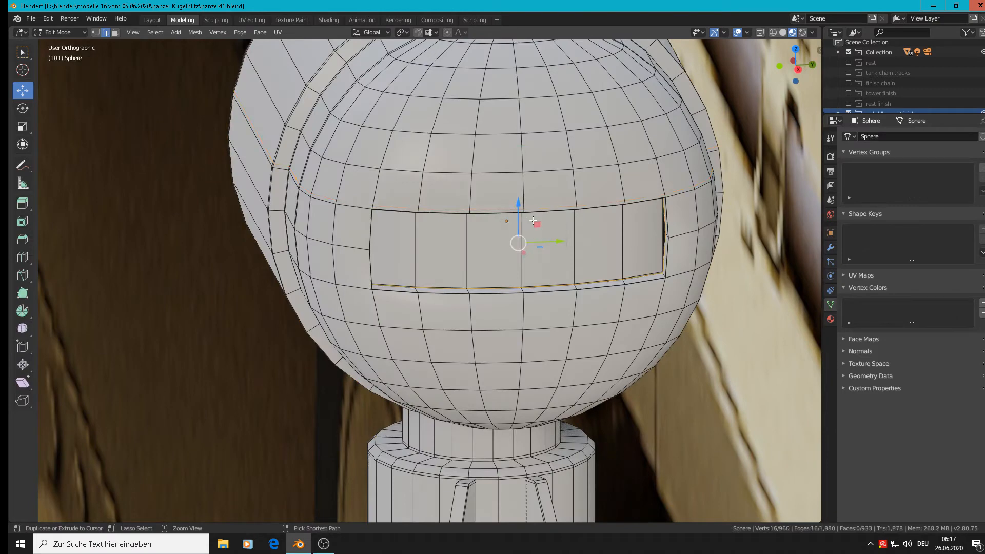
key("Tab")
middle_click_drag(545, 217, 568, 205)
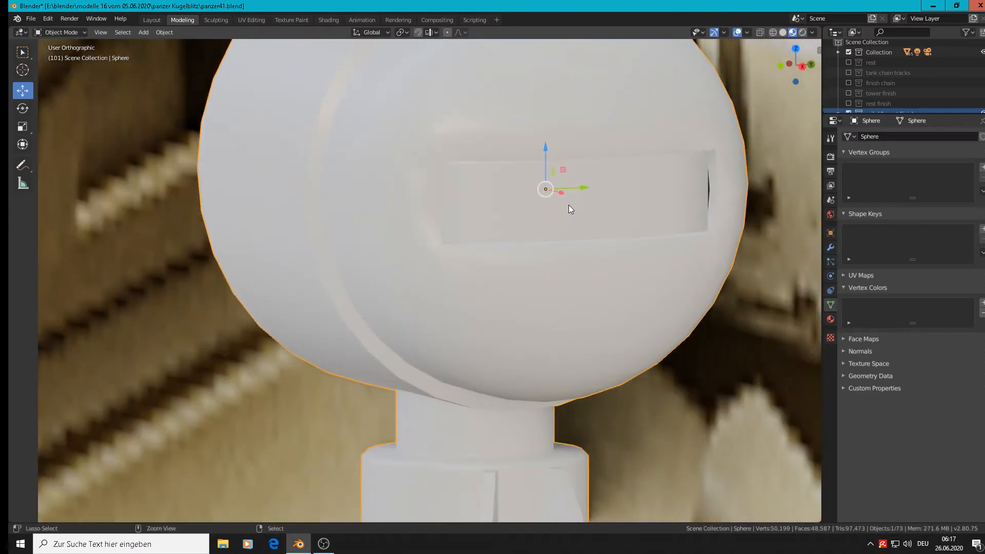
key("Tab")
key("Tab")
key("Tab")
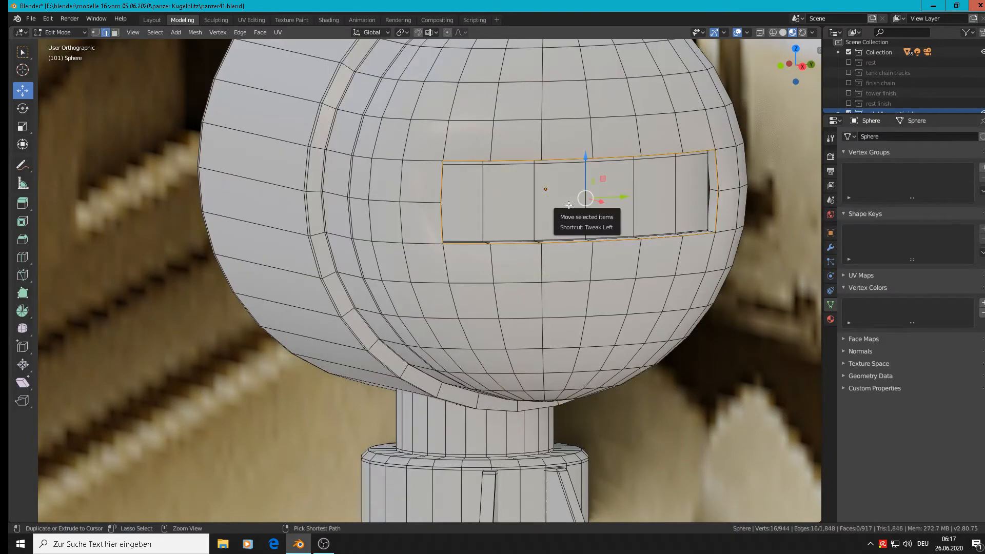
key("Tab")
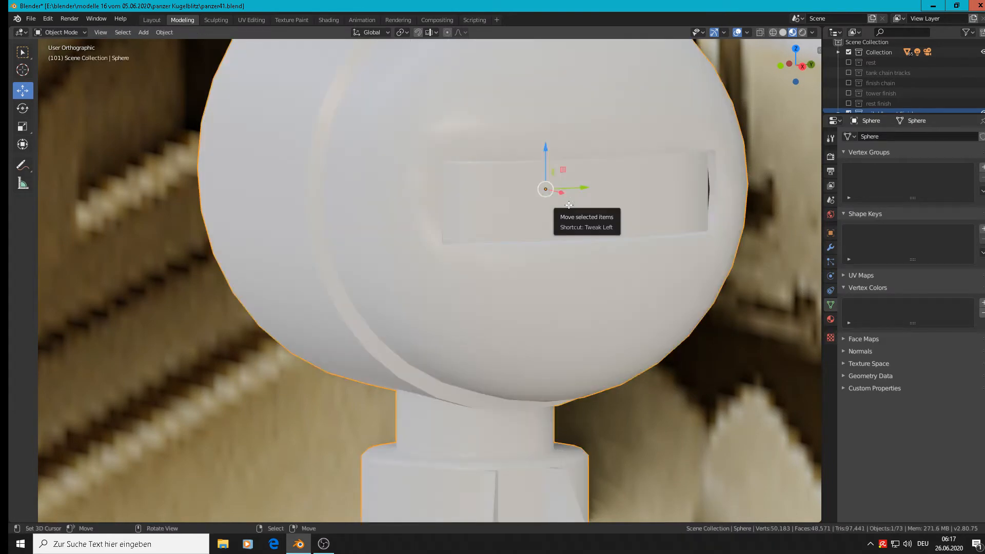
key("Tab")
Examine the slot's shading and the finned base from around the lamp.
middle_click_drag(569, 204, 578, 205)
left_click(574, 124)
middle_click_drag(655, 195, 629, 126)
key("Tab")
scroll(641, 233, "down", 3)
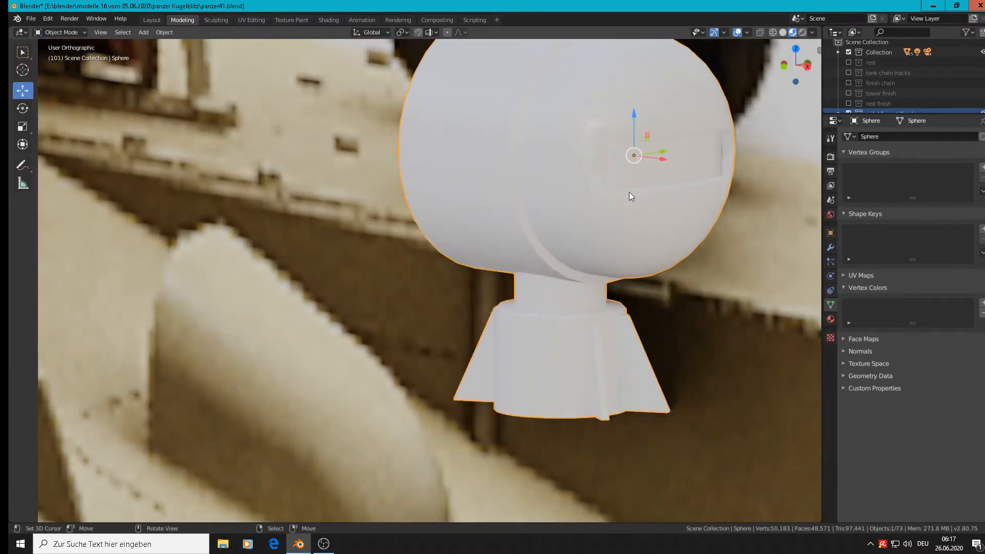
scroll(628, 194, "down", 2)
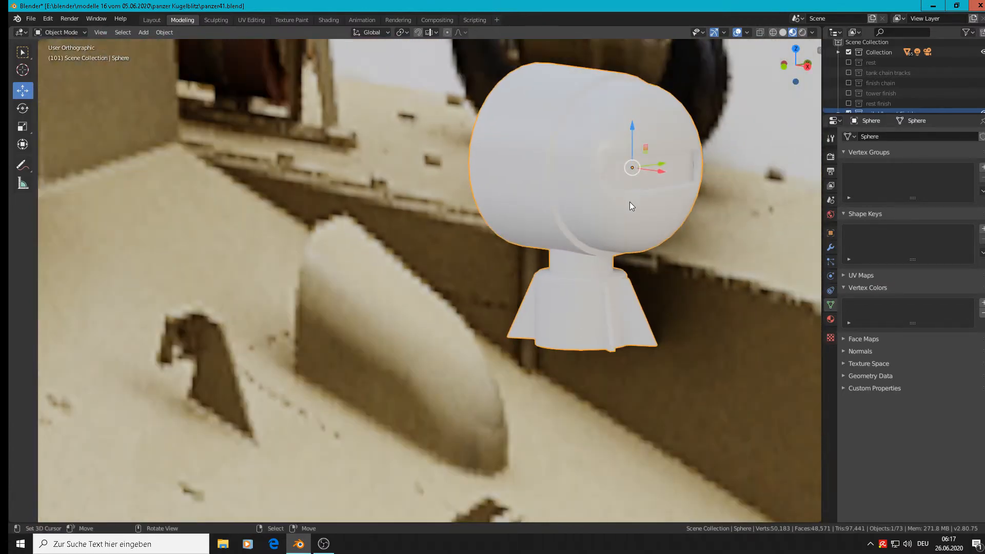
middle_click_drag(687, 263, 584, 306)
scroll(590, 311, "up", 3)
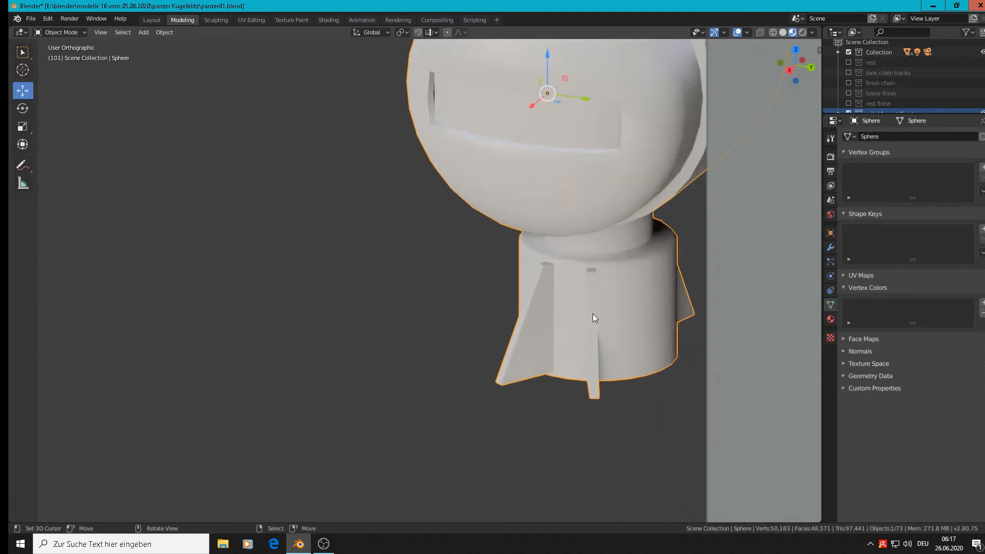
Duplicate the two front fins in a wireframe top view, placing the copies about -0.0057 m in X and 0.0086 m in Y.
key("Tab")
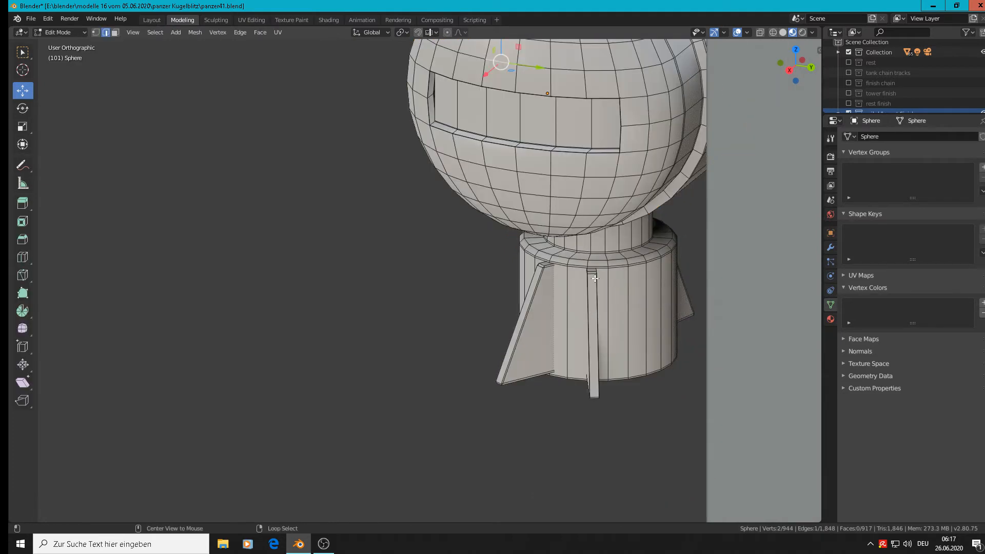
key("alt+a")
key("l")
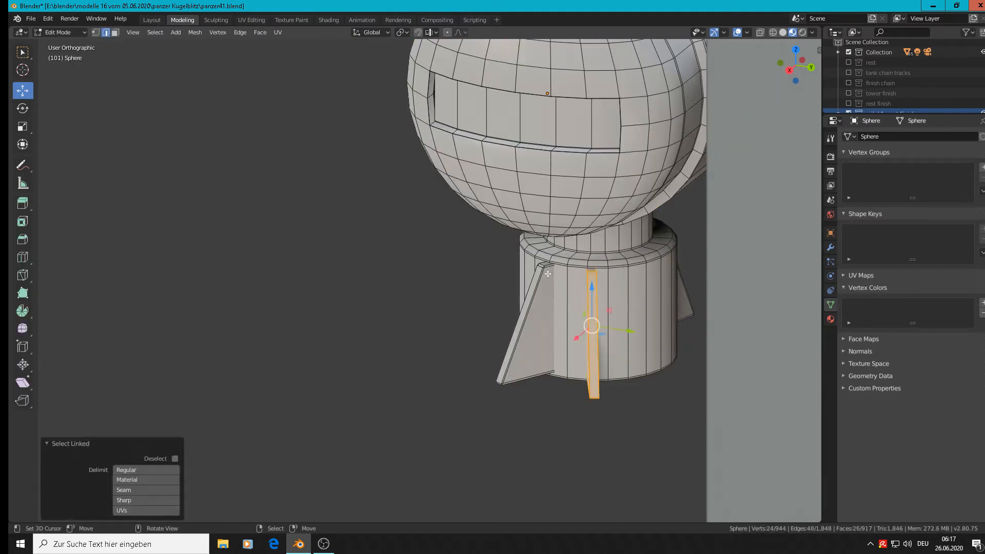
key("shift+l")
middle_click_drag(557, 271, 659, 328)
key("KP_7")
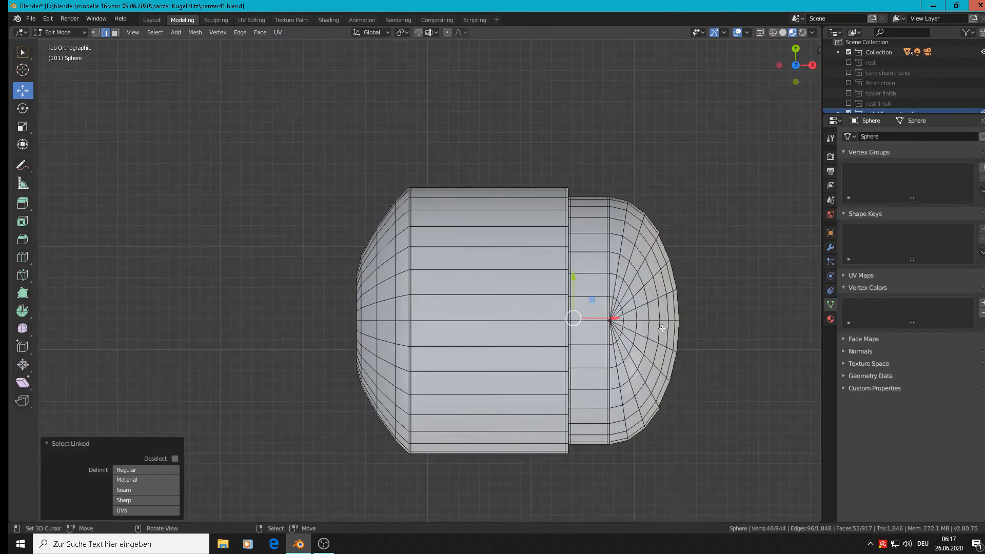
left_click(773, 33)
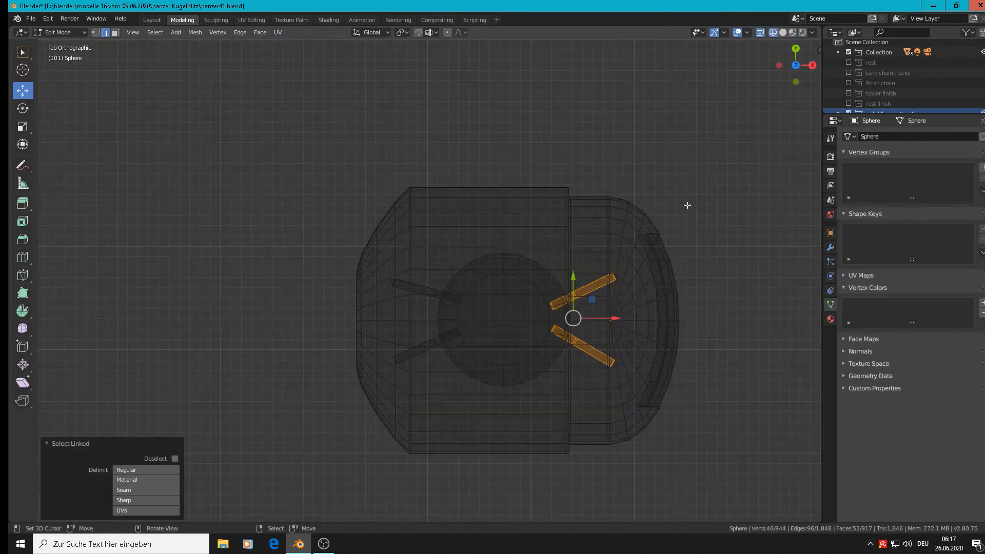
key("shift+d")
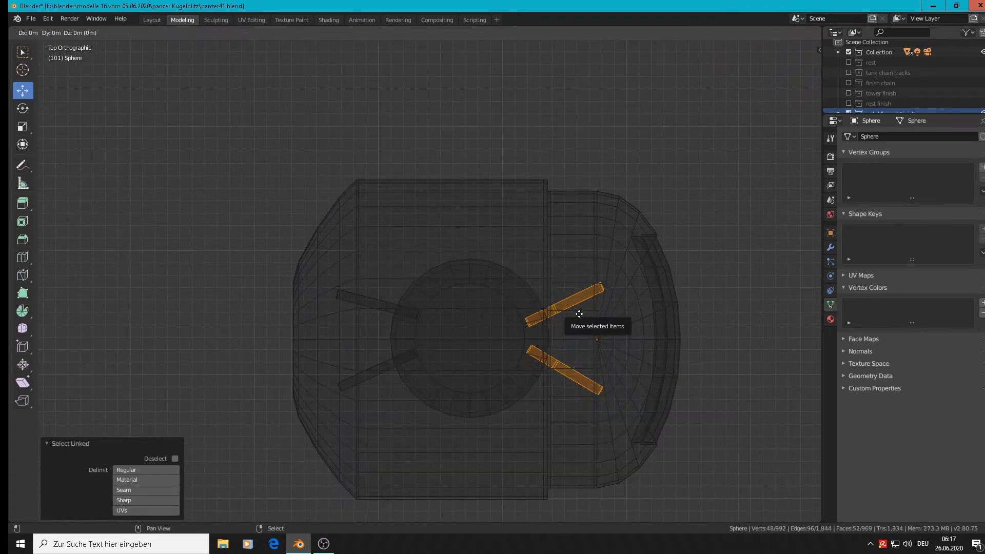
left_click(506, 215)
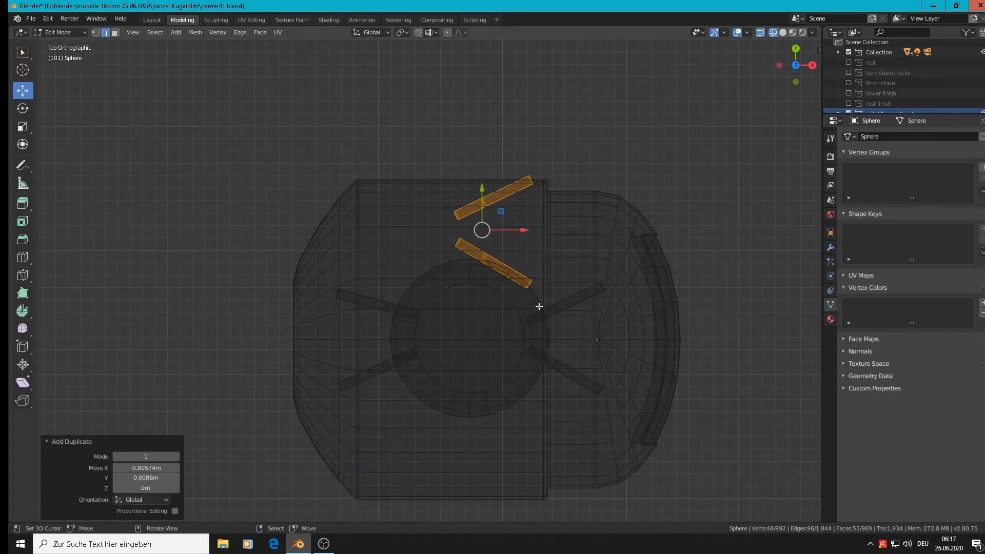
Rotate the copied fins about -90° and move them about -0.0011 m in X and -0.0019 m in Y onto the base ring, fine-tuning their angle.
key("r")
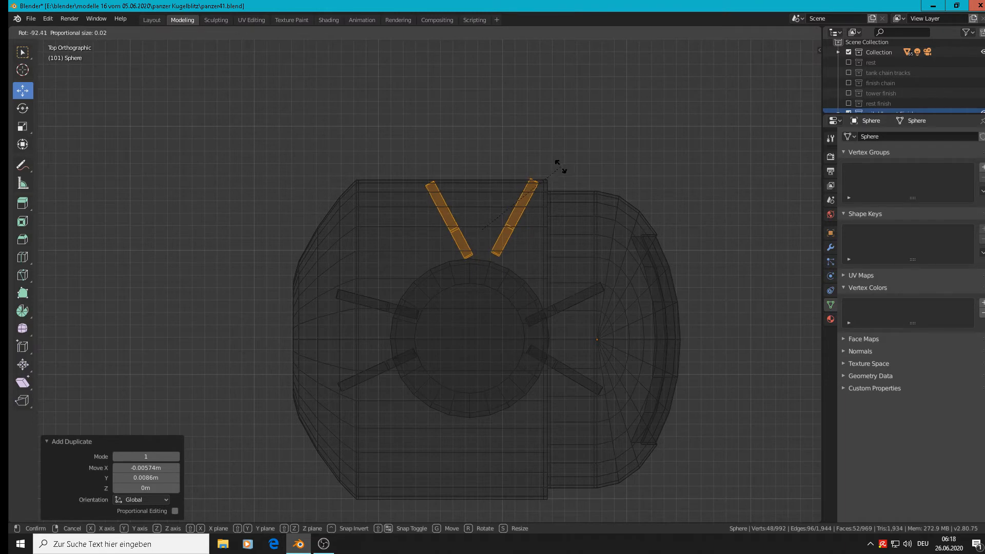
left_click(557, 180)
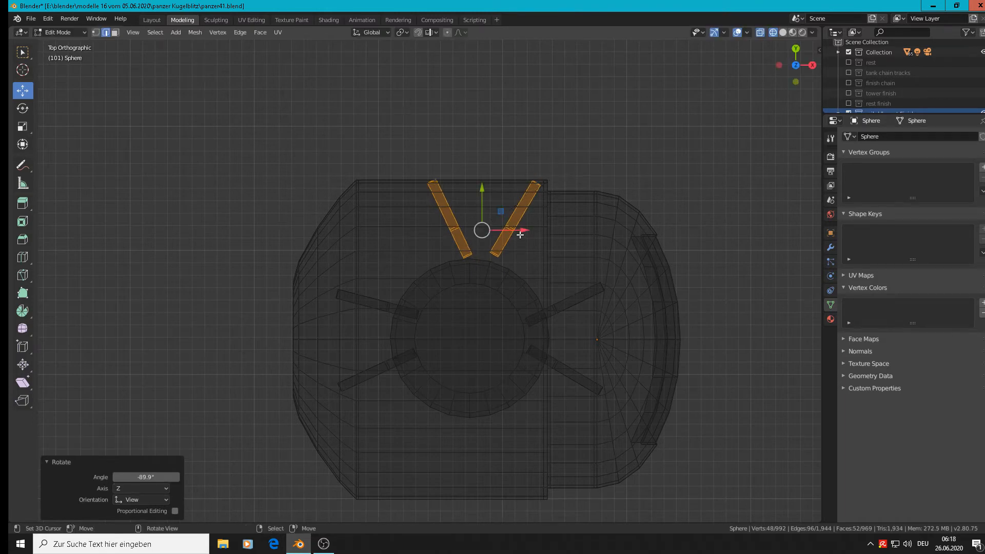
key("g")
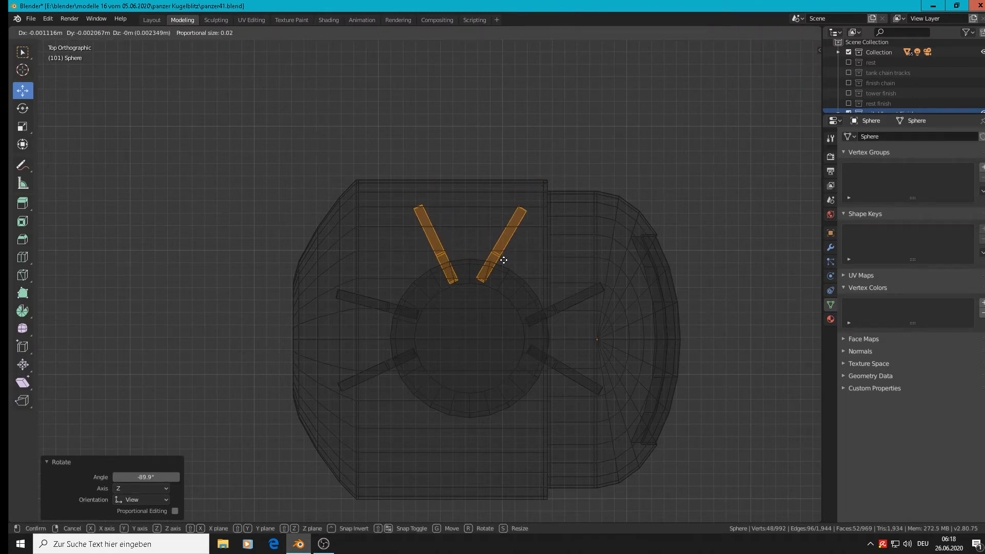
left_click(504, 259)
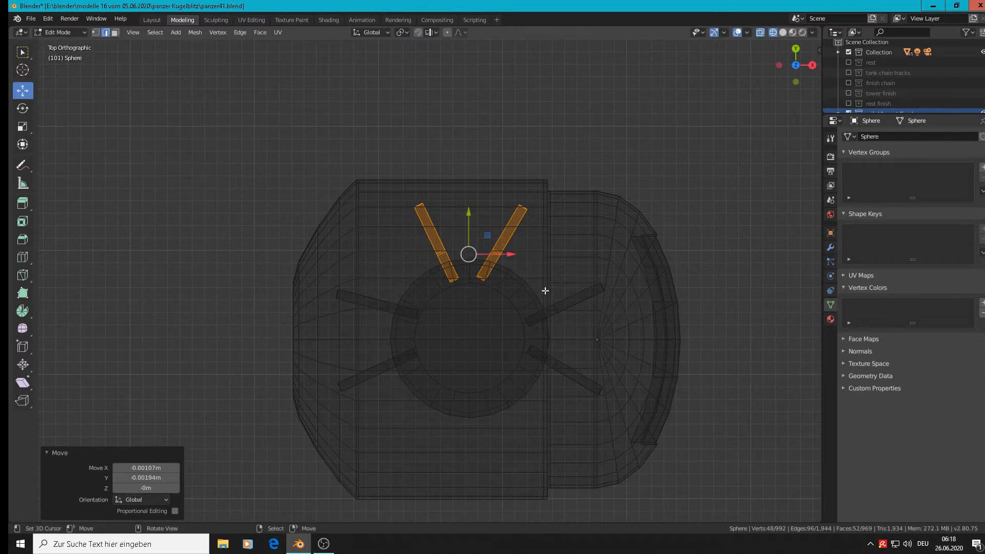
key("r")
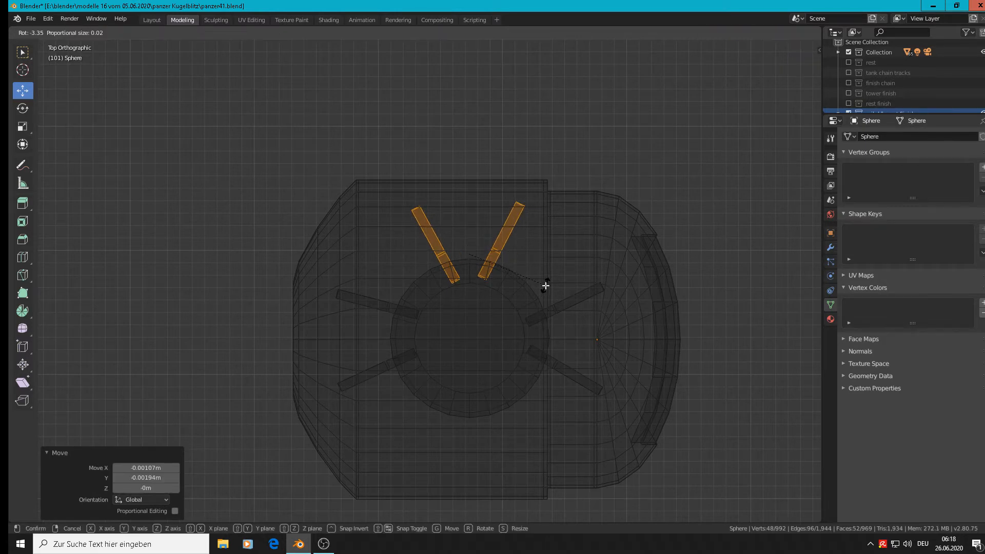
left_click(545, 286)
key("r")
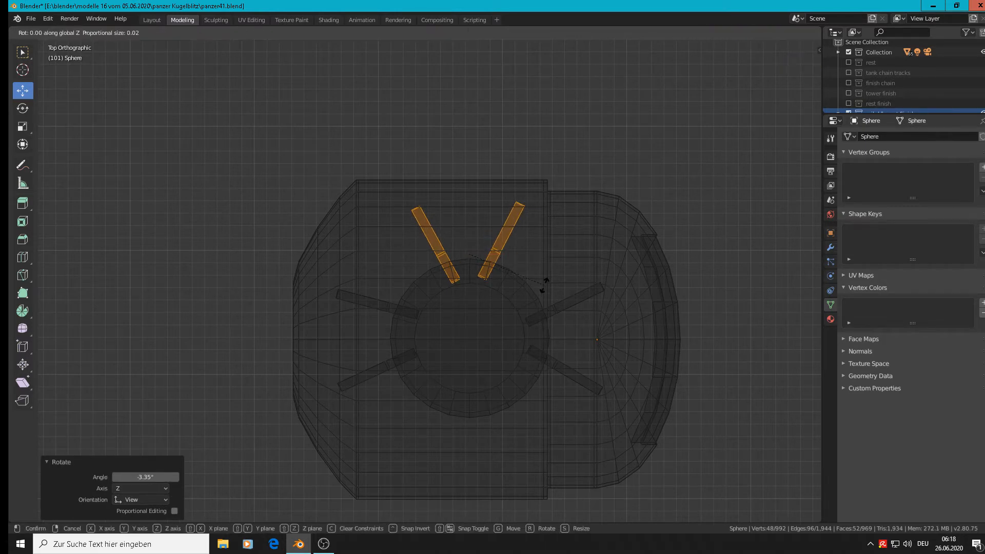
left_click(542, 287)
key("Tab")
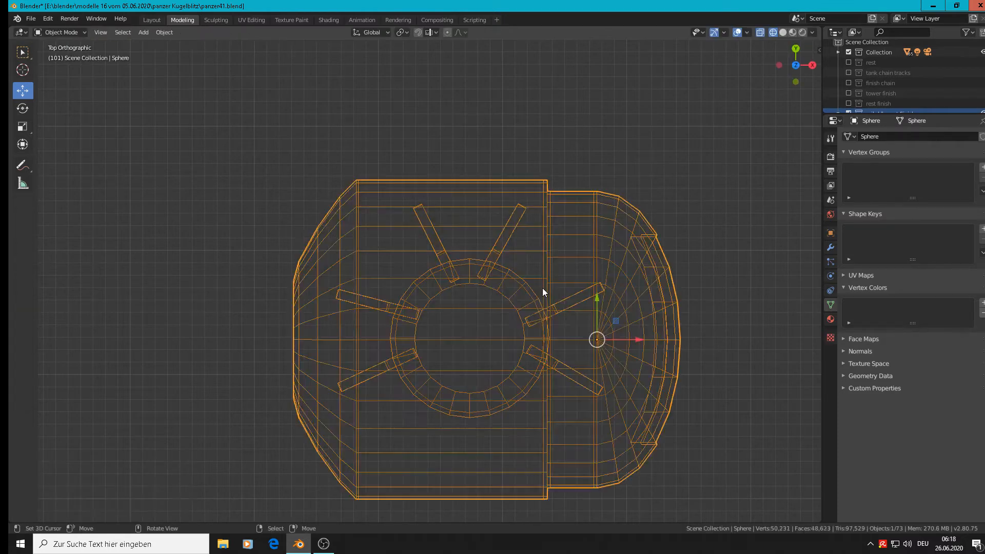
Examine the finished lamp in Material Preview shading next to the headlamp in the reference image.
scroll(543, 287, "down", 3)
middle_click_drag(543, 287, 499, 199)
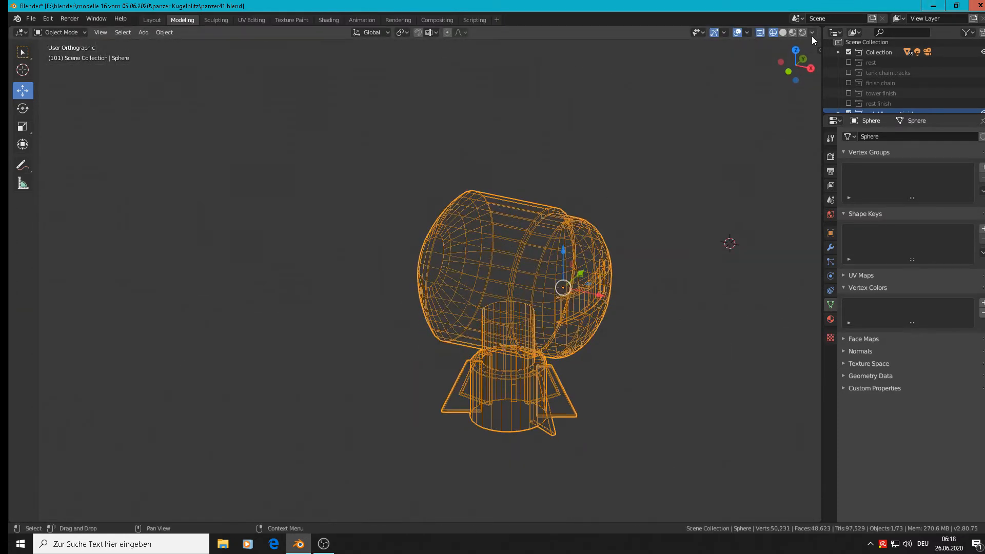
left_click(796, 34)
scroll(736, 194, "down", 2)
middle_click_drag(736, 196, 675, 214)
scroll(715, 182, "down", 1)
scroll(675, 214, "down", 2)
scroll(631, 181, "up", 1)
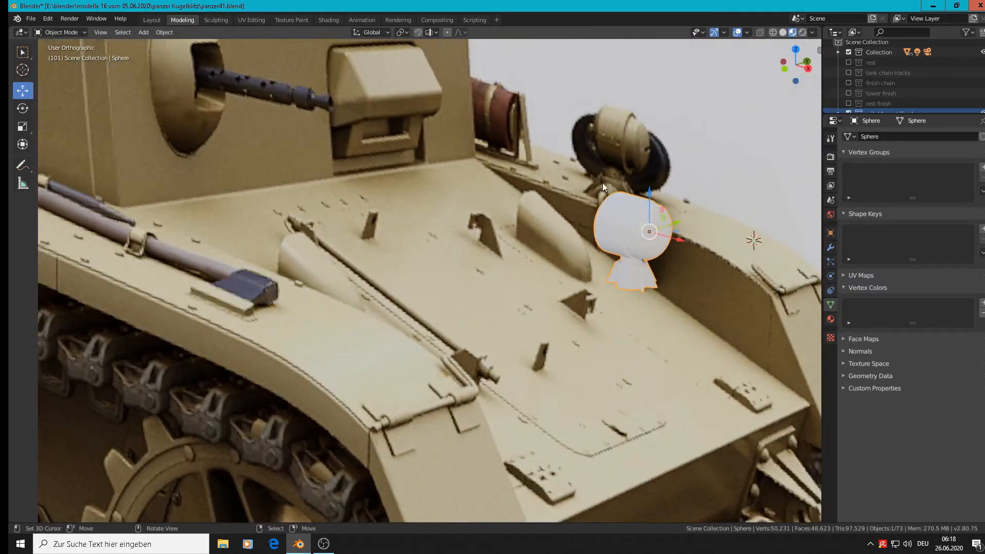
scroll(675, 292, "down", 5)
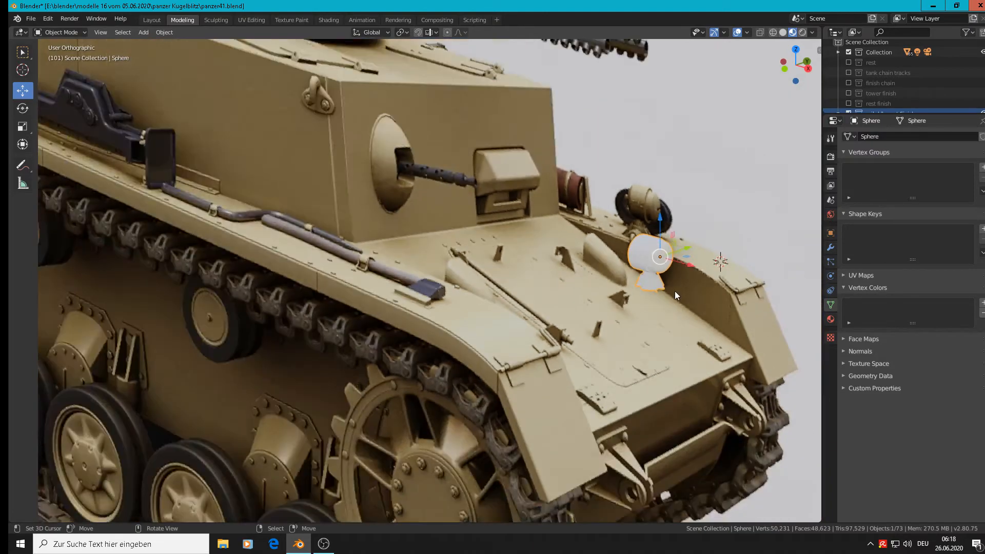
In the front view, move the lamp about 3.5 m in X and -2.32 m in Z to the other finished tank parts.
key("KP_1")
scroll(679, 298, "down", 8)
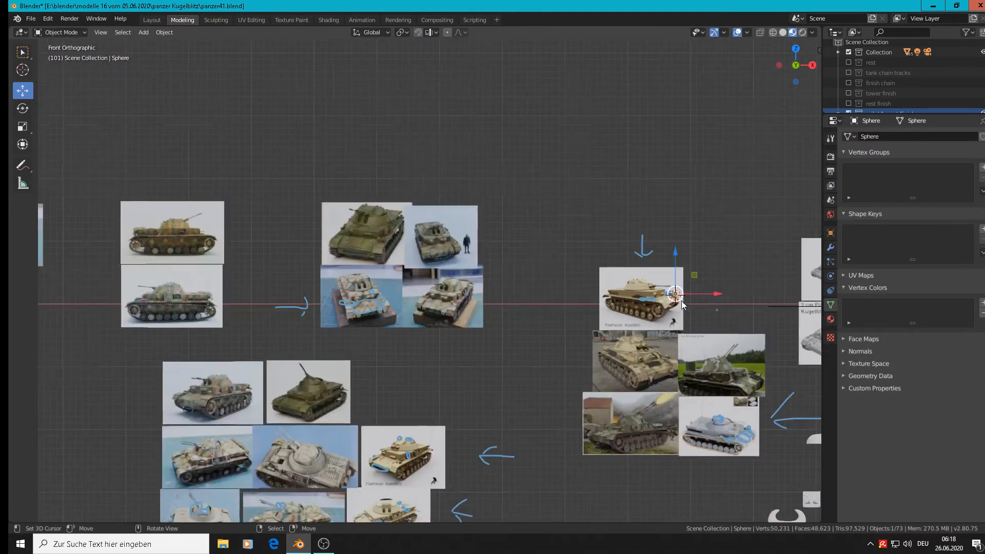
scroll(700, 319, "down", 3)
scroll(689, 315, "up", 1)
middle_click_drag(690, 315, 554, 212, "shift")
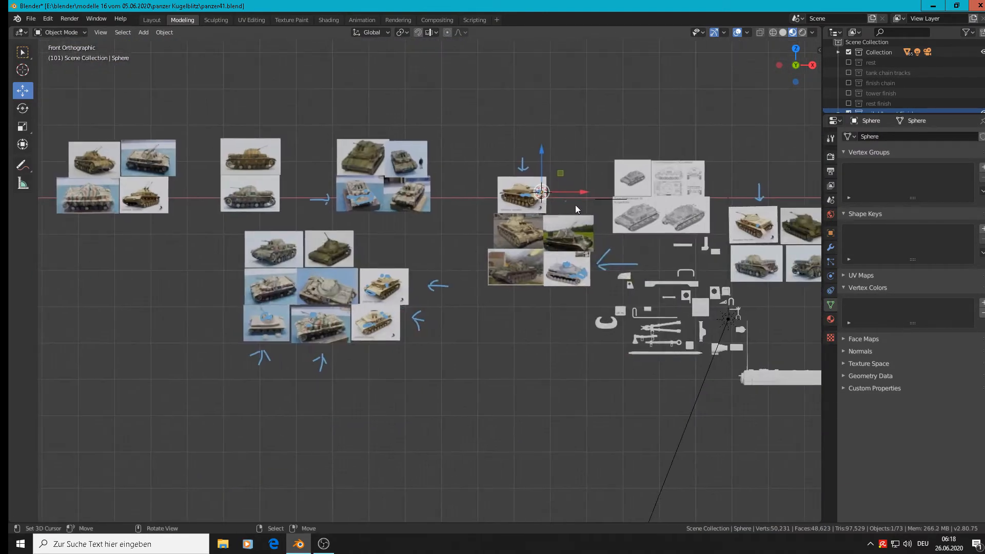
key("g")
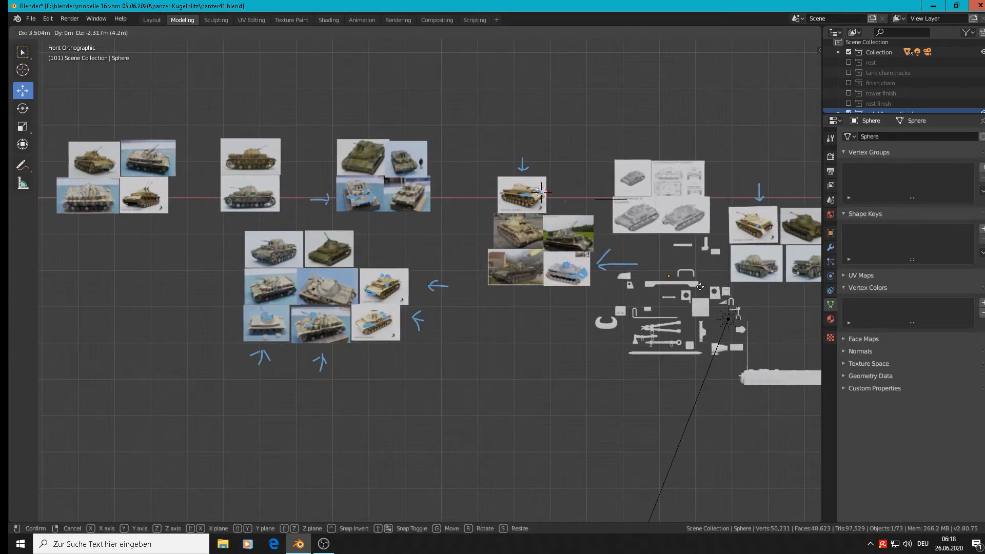
left_click(694, 293)
Enlarge the lamp to suit the neighbouring parts and raise it 0.103 m in Z above the long bracket.
scroll(692, 293, "up", 6)
key("s")
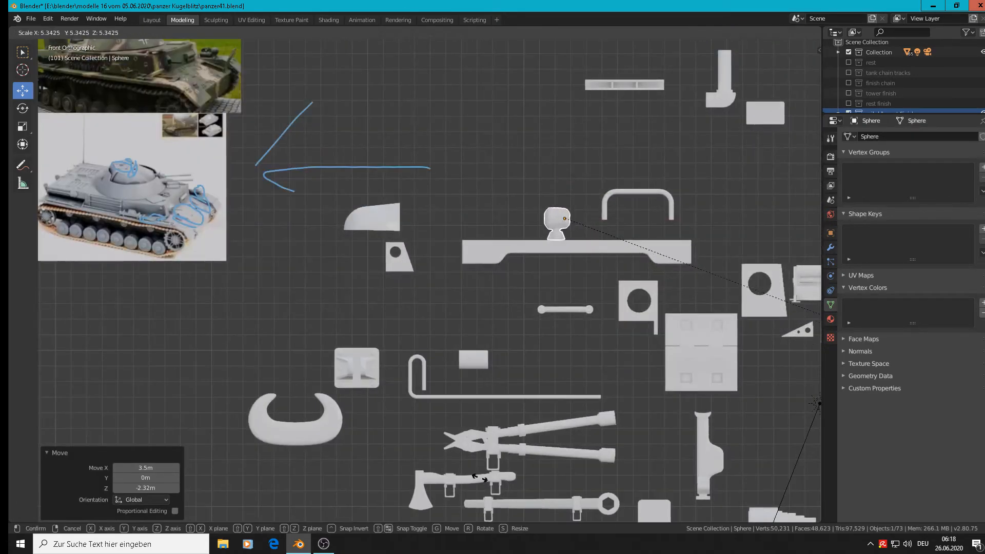
left_click(572, 486)
key("Delete")
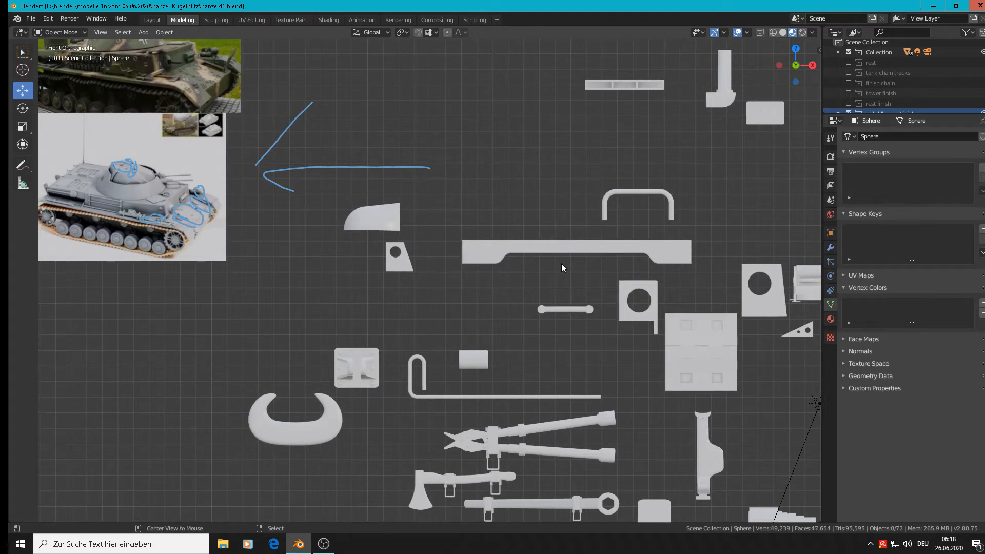
key("ctrl+z")
scroll(580, 235, "up", 2)
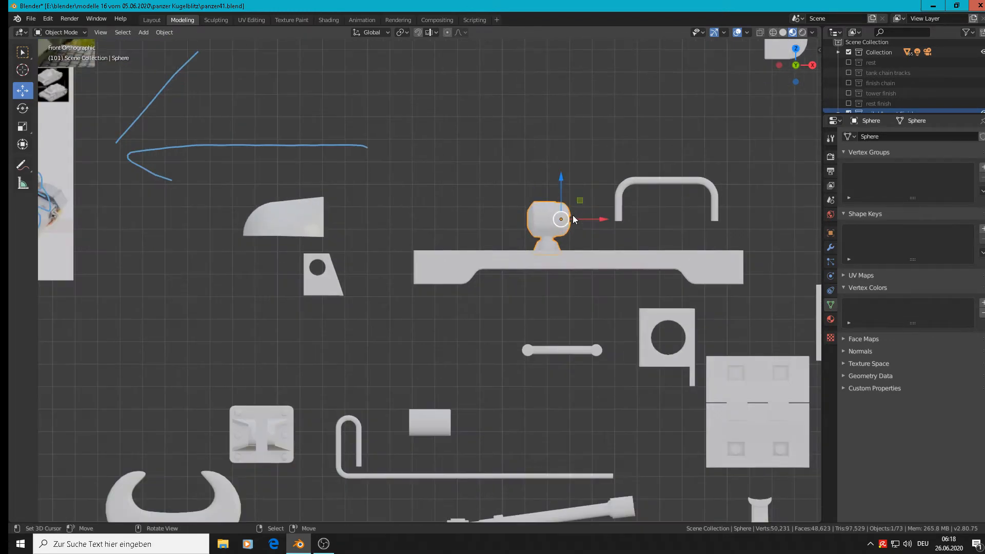
left_click_drag(562, 183, 562, 168)
Deselect the lamp and save the file.
middle_click_drag(451, 196, 598, 249, "shift")
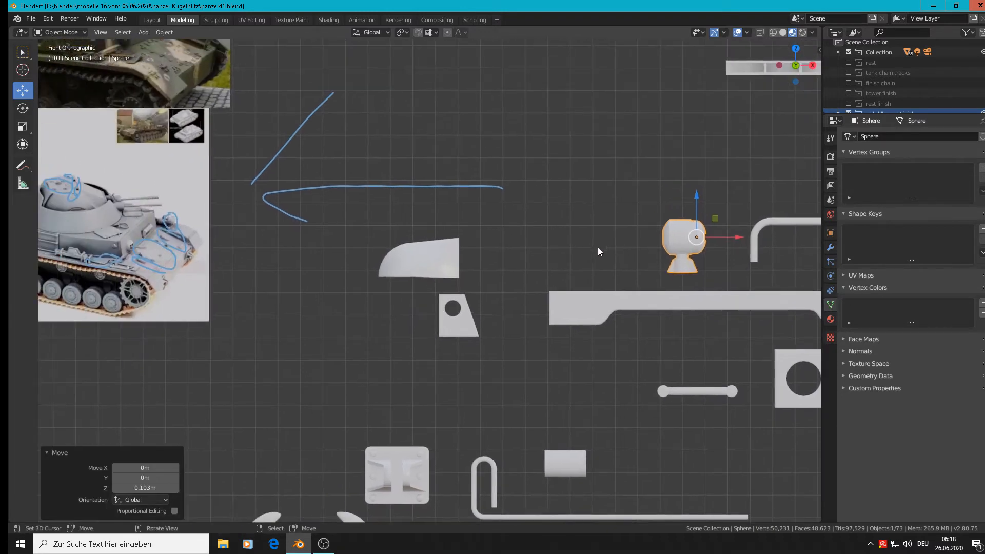
left_click(504, 226)
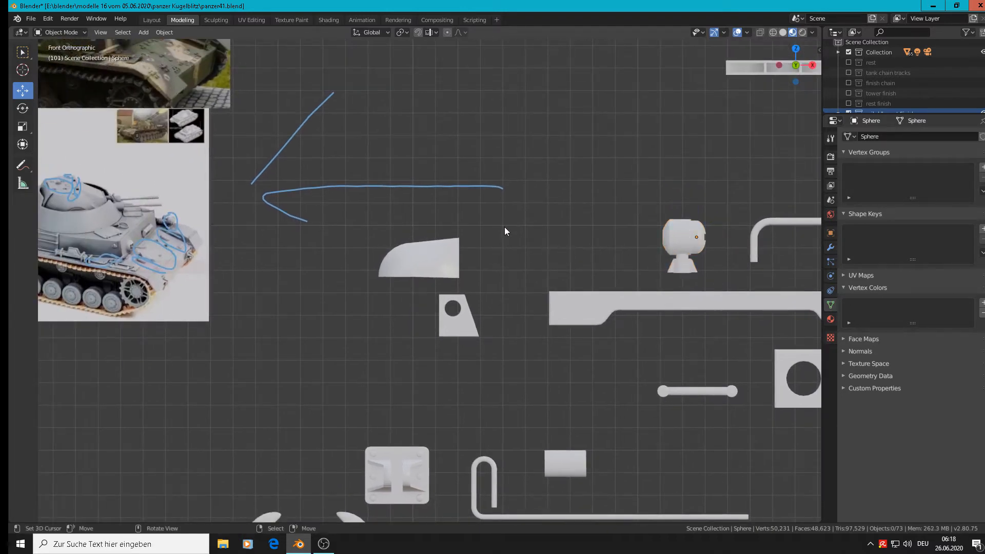
left_click(31, 19)
left_click(41, 86)
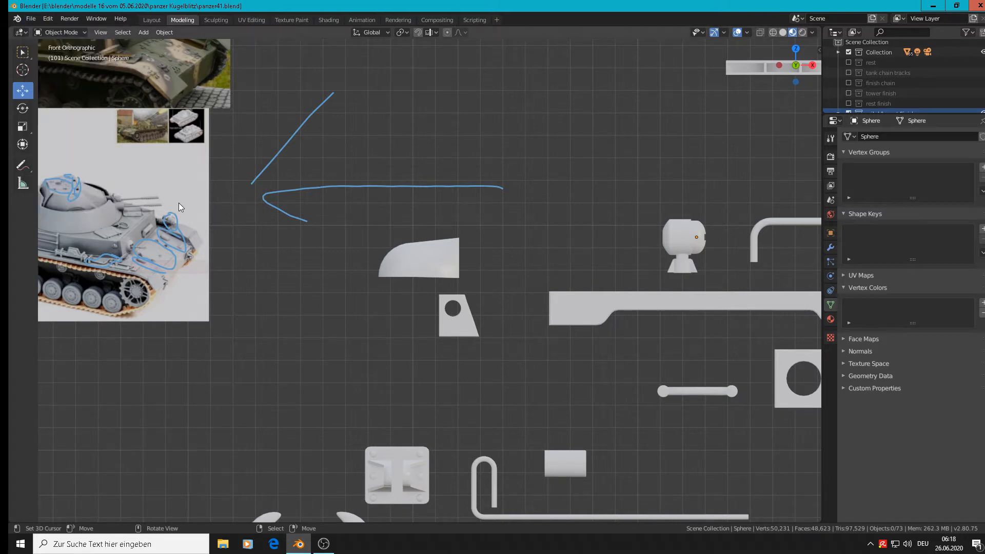
Erase the annotation circle around the headlamp on the grey tank reference image.
scroll(177, 195, "up", 6)
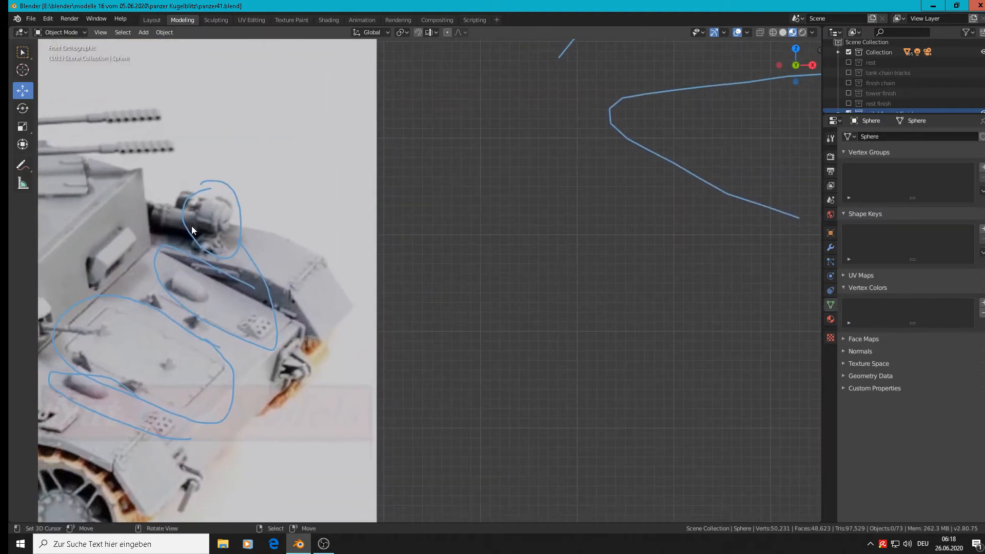
left_click(23, 169)
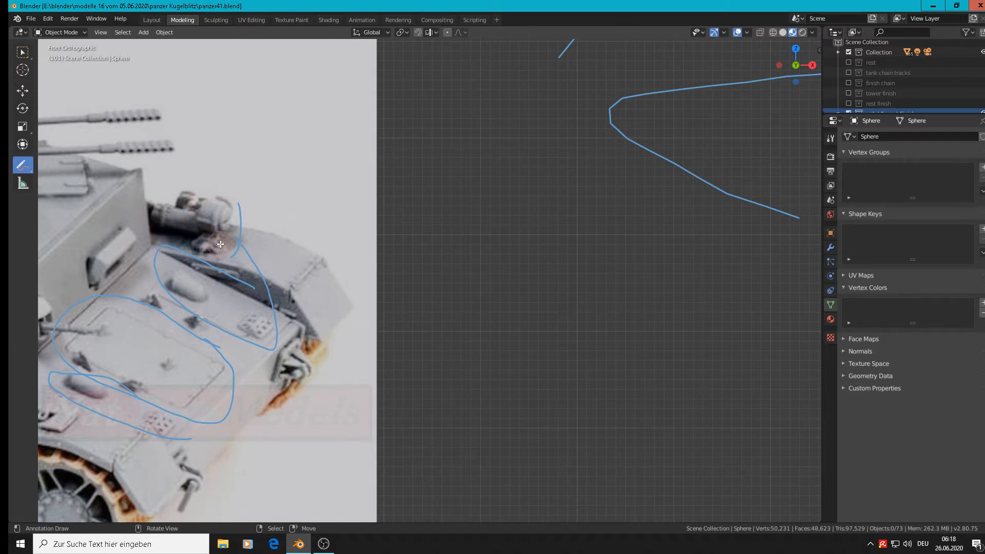
mouse_move(220, 245)
left_mouse_down("ctrl")
mouse_move(225, 215)
mouse_move(224, 250)
left_mouse_up("ctrl")
right_click(237, 187)
Erase the annotation circle around the headlamp on the beige FlakPanzer Kugelblitz reference image.
scroll(239, 186, "down", 4)
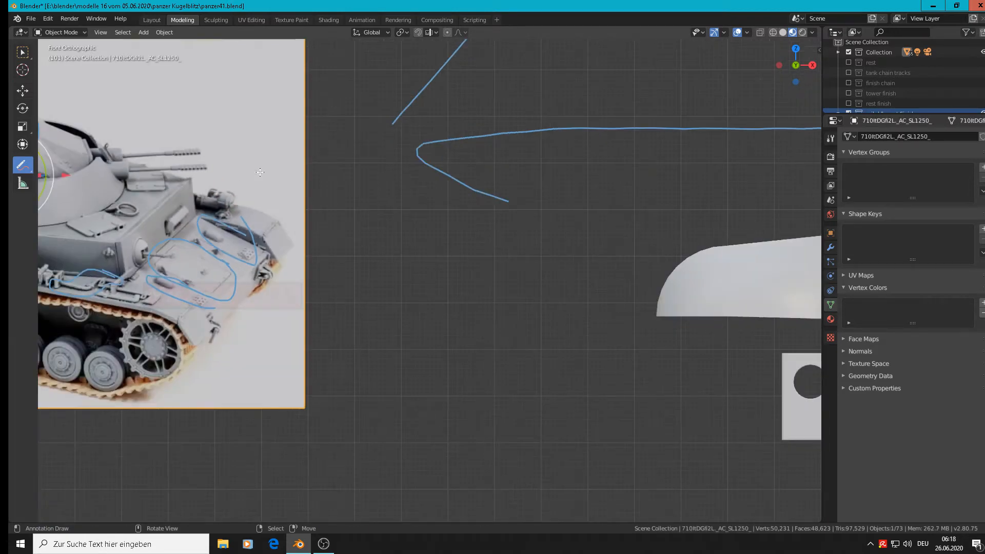
scroll(260, 171, "down", 4)
middle_click_drag(293, 157, 441, 505, "shift")
scroll(474, 410, "down", 4)
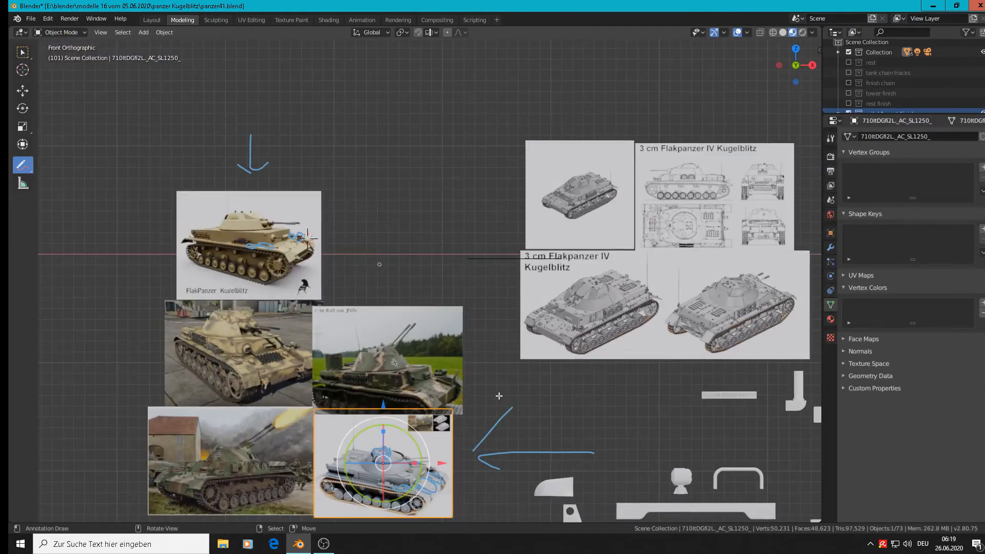
scroll(279, 257, "up", 9)
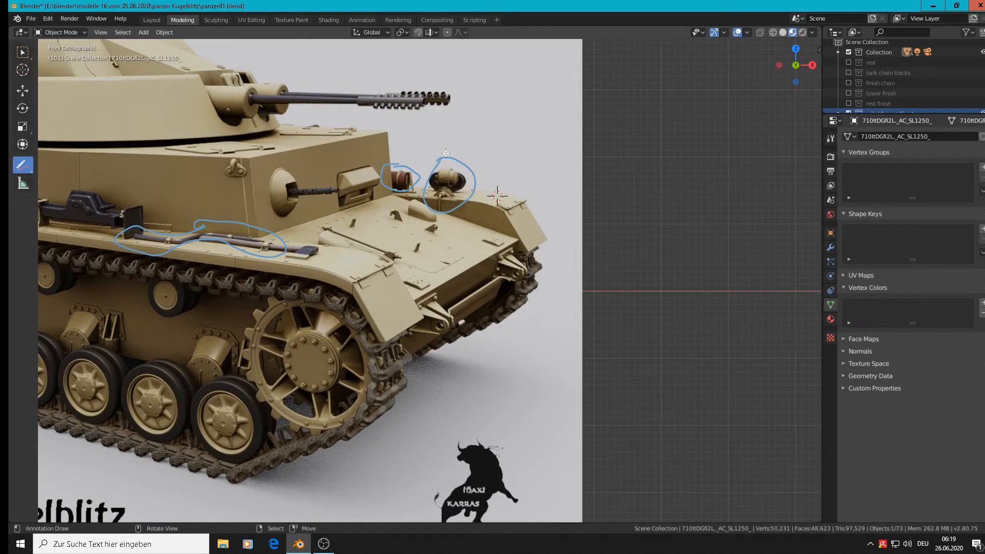
mouse_move(446, 153)
left_mouse_down("ctrl")
mouse_move(430, 205)
mouse_move(461, 205)
mouse_move(476, 192)
left_mouse_up("ctrl")
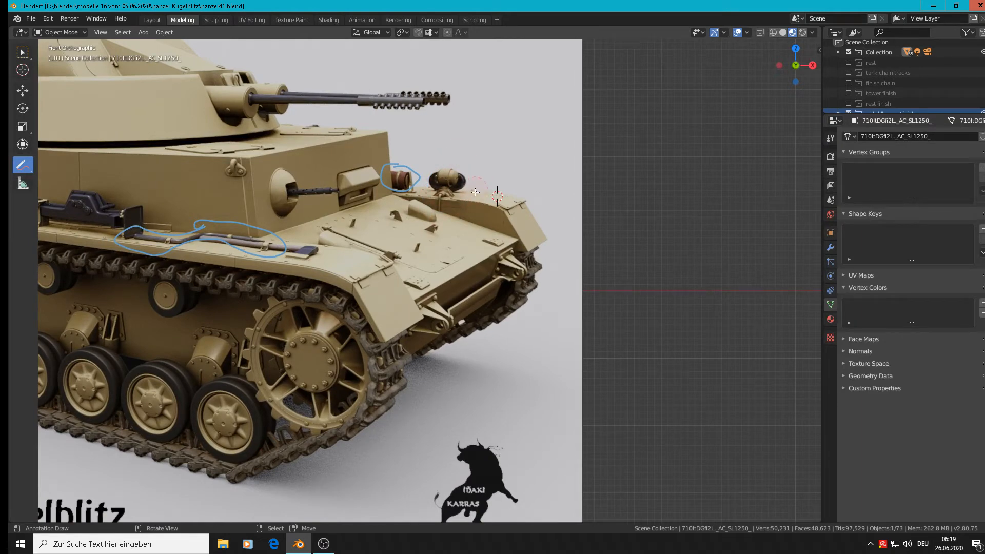
Place the 3D cursor at the reference headlamp's mount and add a cube there, scaled by 0.032 and then further down to a small block.
scroll(403, 201, "up", 3)
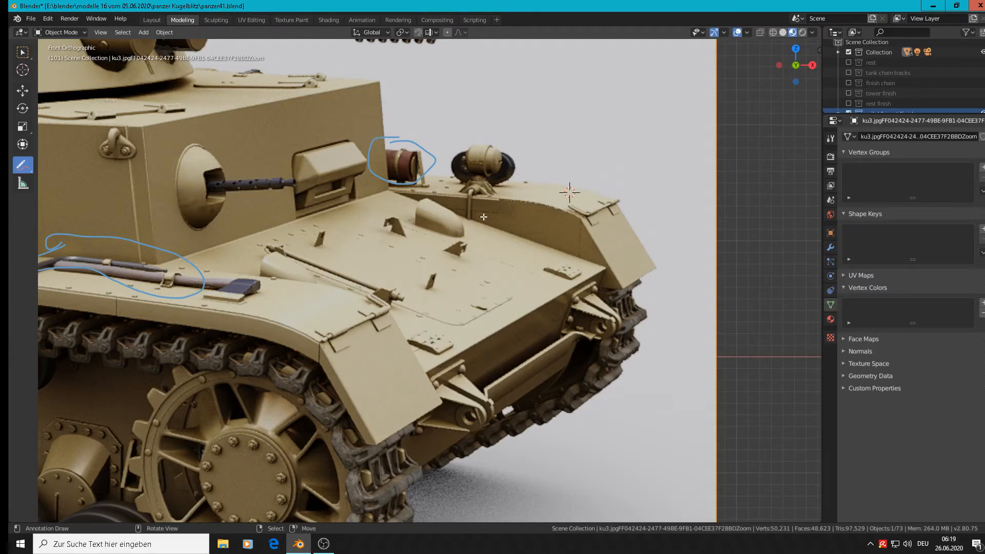
scroll(483, 217, "up", 2)
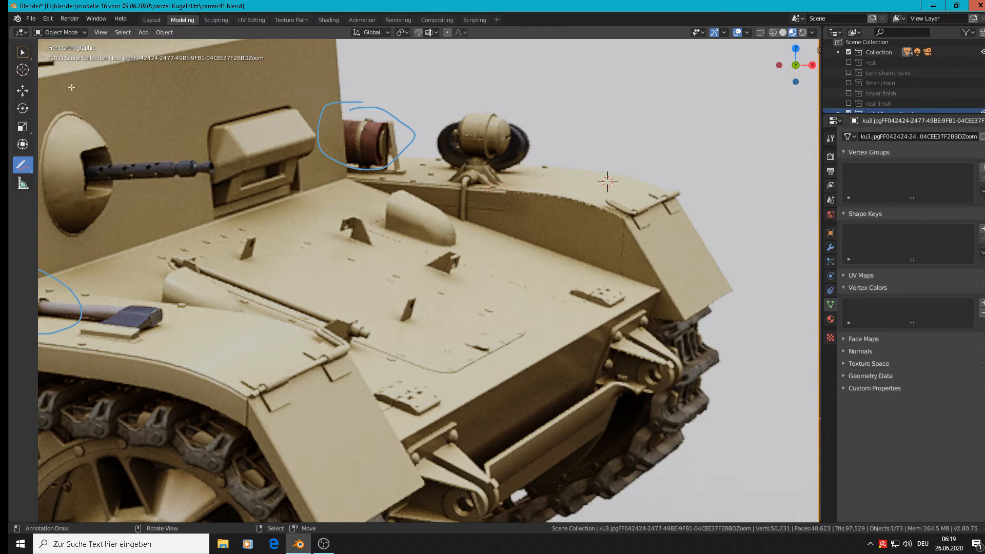
left_click(31, 90)
scroll(491, 164, "up", 2)
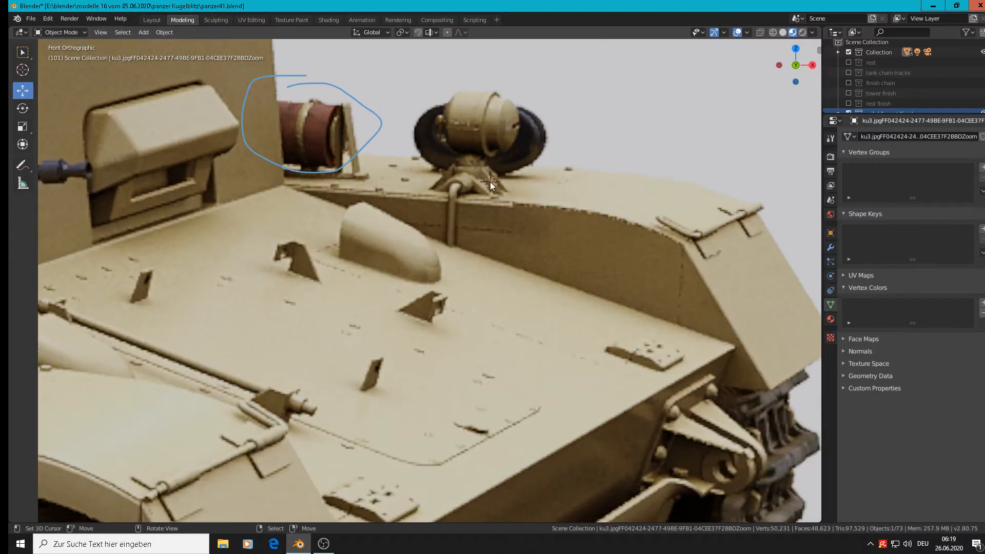
left_click(164, 32)
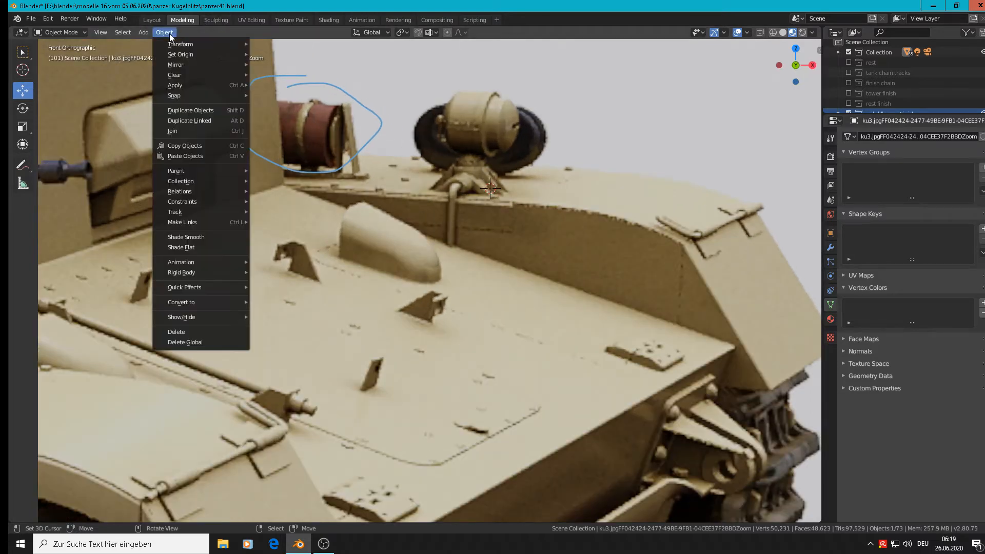
mouse_move(193, 47)
mouse_move(144, 32)
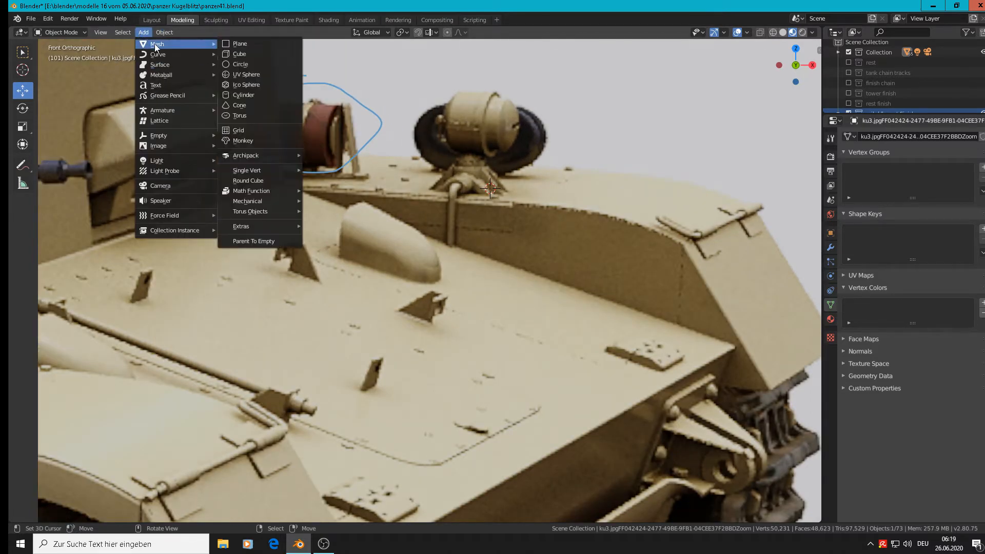
left_click(254, 51)
key("s")
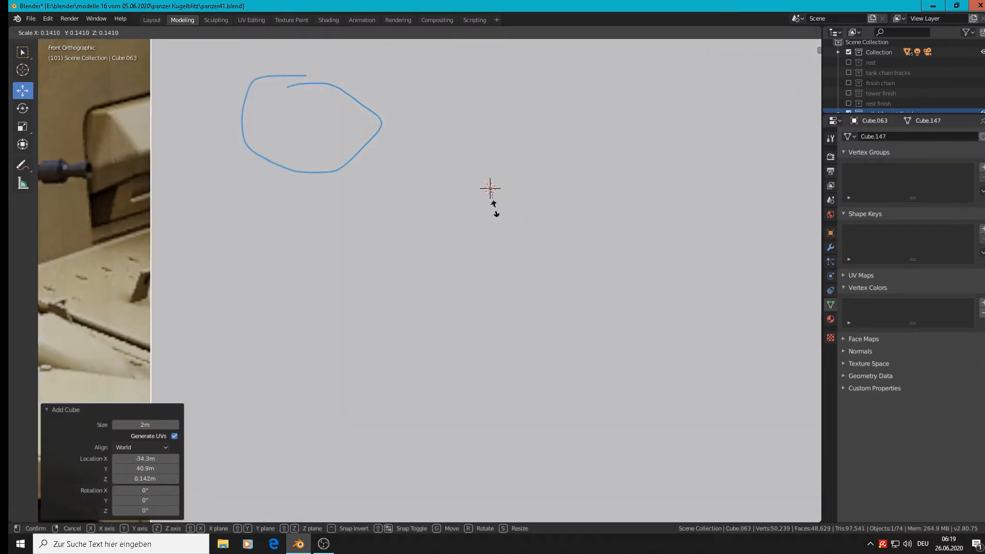
left_click(515, 196)
key("s")
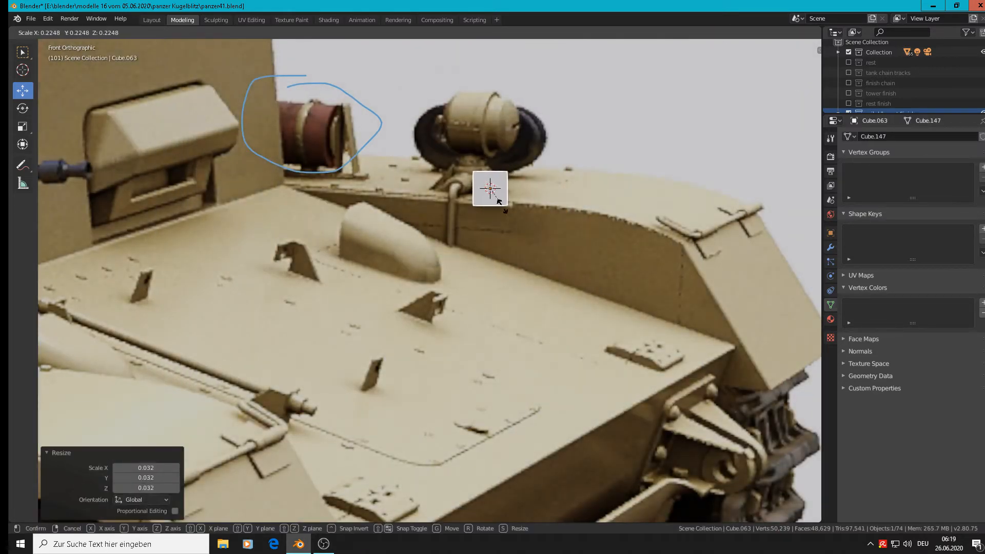
left_click(508, 203)
Move the cube 0.0254 m in X beside the headlamp's mount and scale it by 1.044 along X.
left_click_drag(527, 193, 588, 193)
key("s")
key("x")
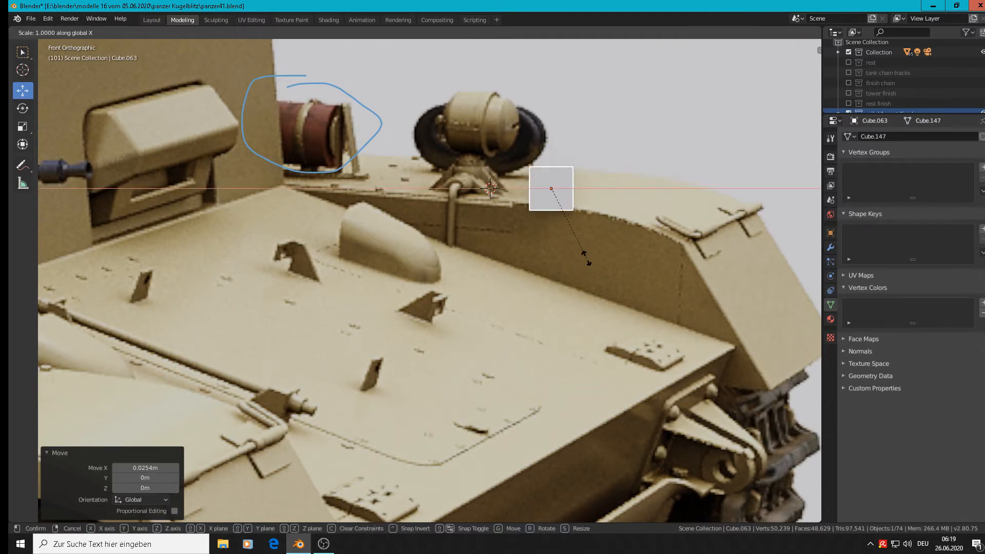
left_click(598, 254)
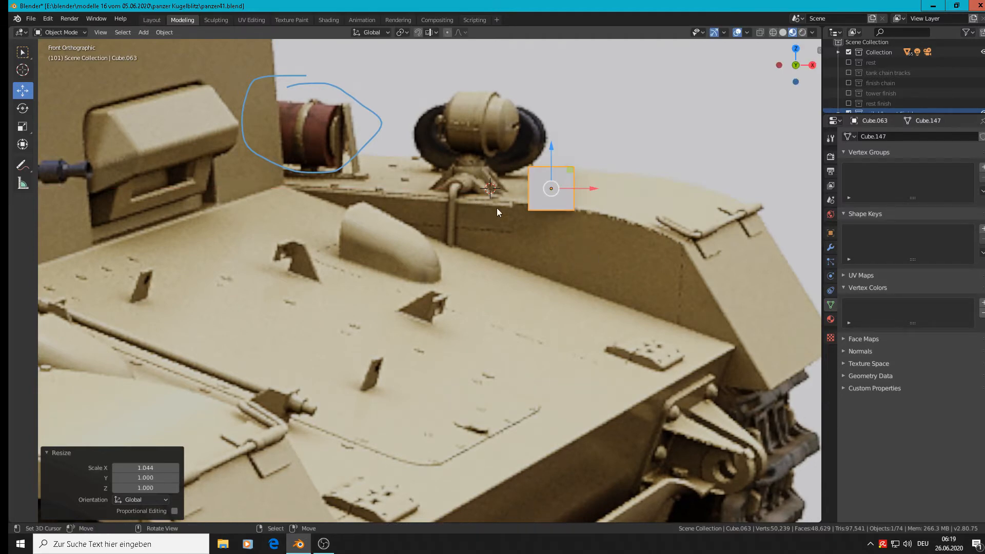
Thin the cube along Y to a slab and move it -0.0453 m in Y.
middle_click_drag(497, 207, 553, 238)
key("s")
key("y")
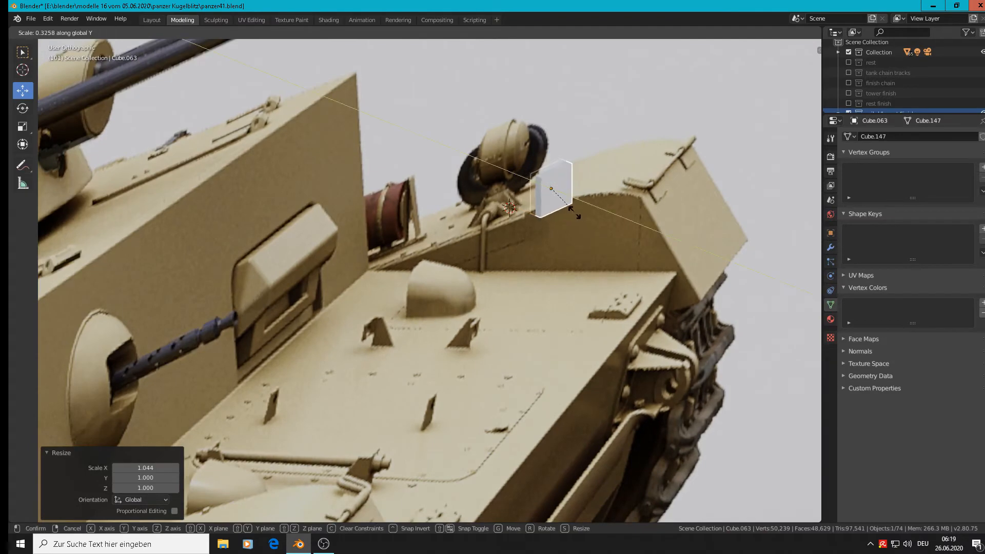
left_click(520, 191)
left_click_drag(521, 177, 596, 218)
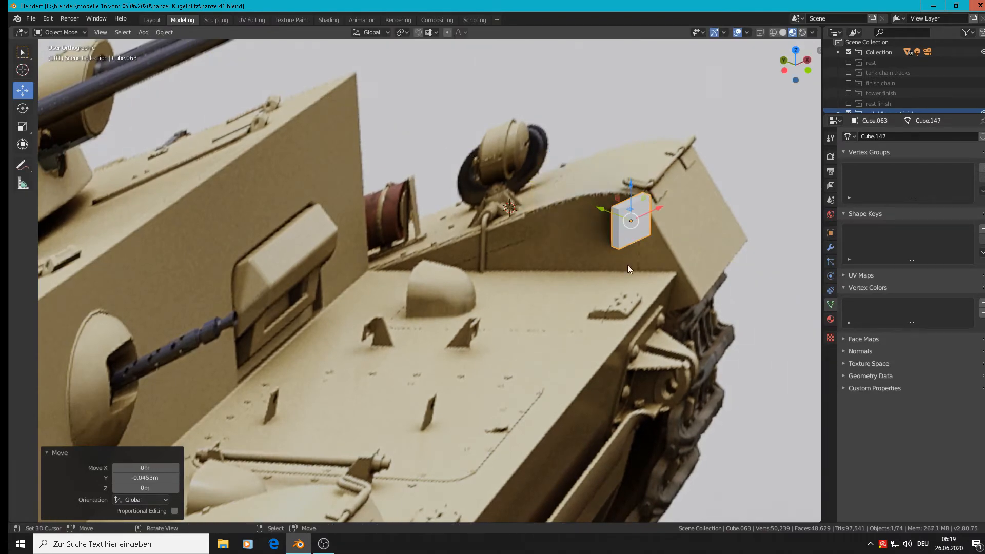
Scale the slab by 0.711 along Y.
scroll(626, 265, "up", 3)
mouse_move(627, 264)
middle_mouse_down()
mouse_move(554, 240)
mouse_move(618, 257)
middle_mouse_up()
key("s")
key("y")
left_click(630, 236)
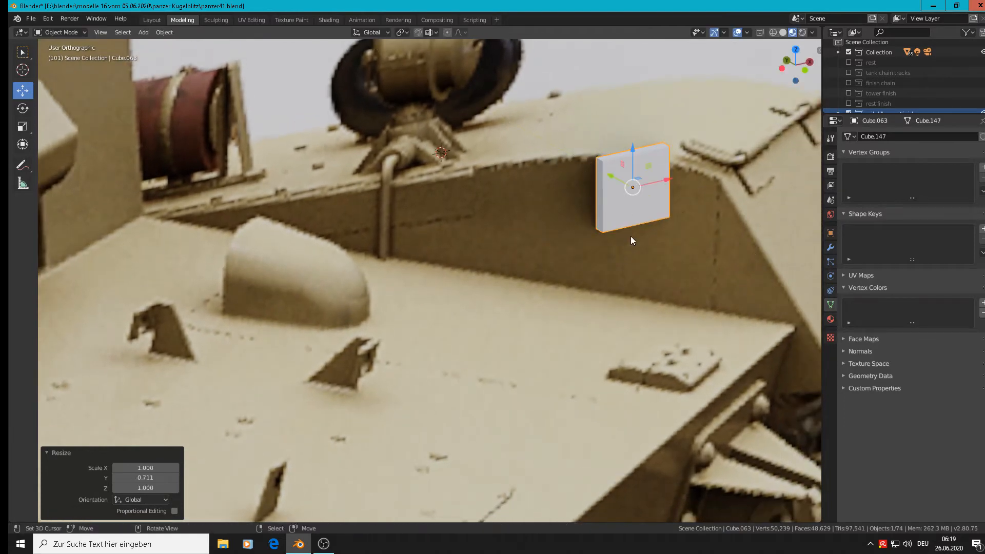
Scale the slab by 0.377 along Z into a low, wide plate.
key("KP_1")
scroll(630, 224, "down", 1)
scroll(632, 181, "up", 1)
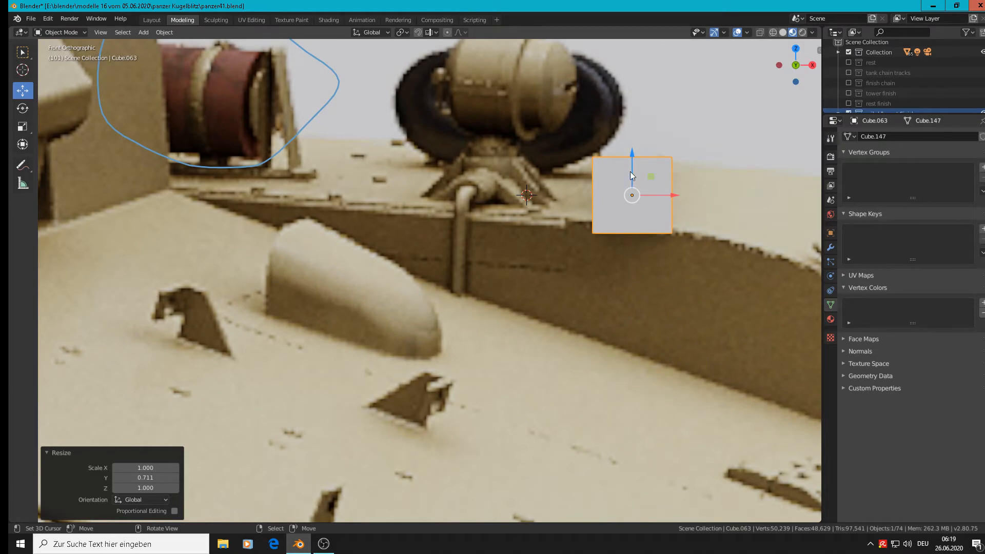
key("s")
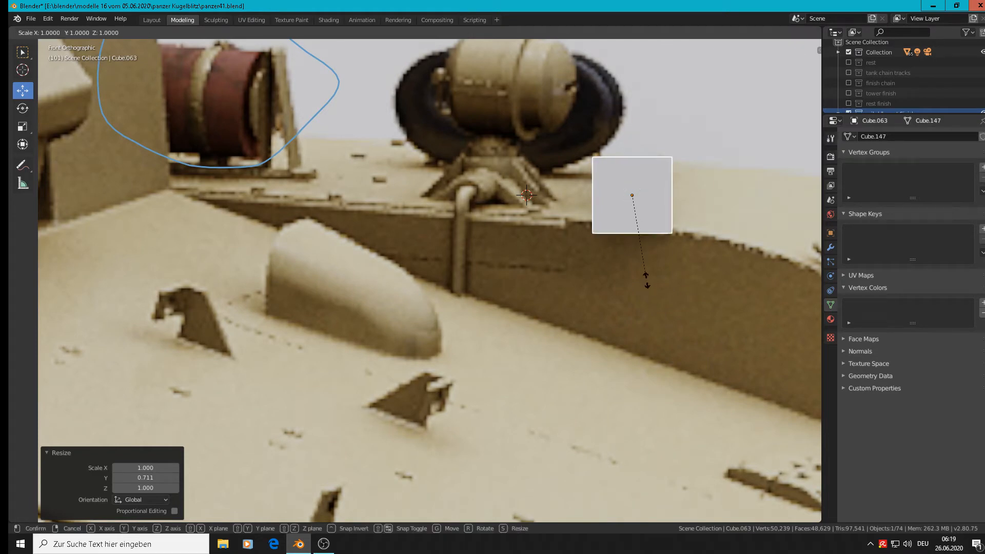
key("z")
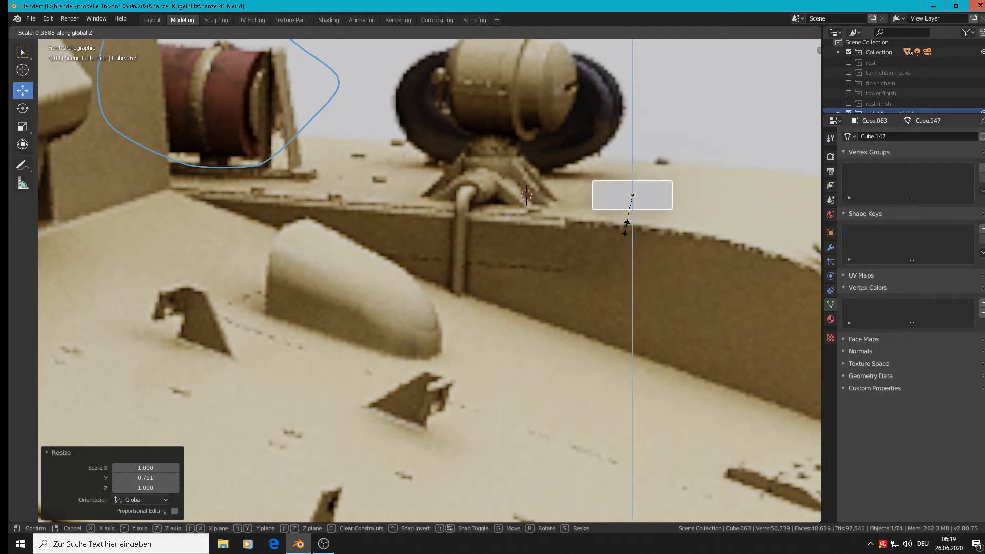
left_click(626, 230)
scroll(627, 230, "up", 2)
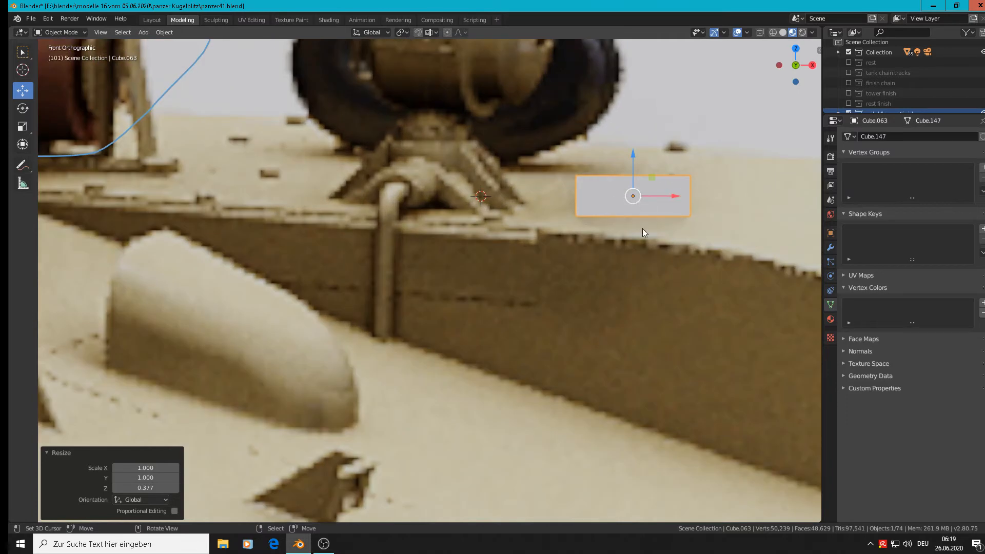
Add a single centred vertical loop cut to the plate, with slide factor 0.
key("Tab")
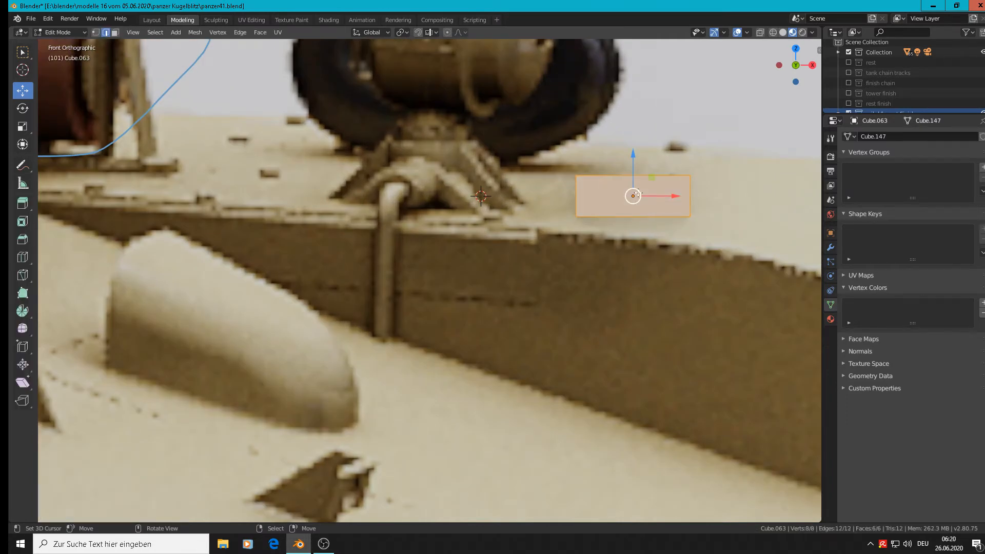
key("ctrl+r")
left_click(636, 193)
right_click(635, 193)
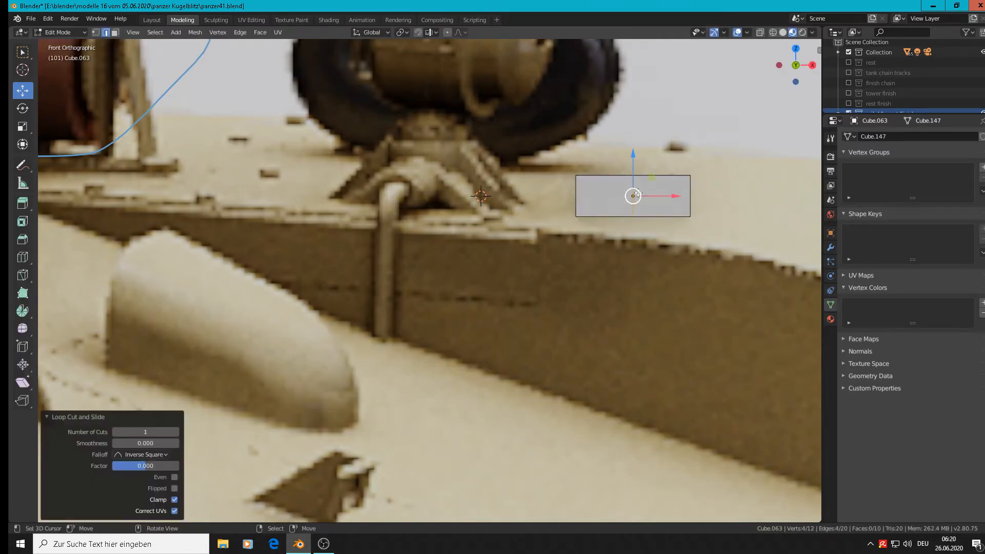
Lower the plate's two upper end edges so its top slopes down from the middle to both ends.
middle_click_drag(624, 266, 572, 156)
left_click(579, 184)
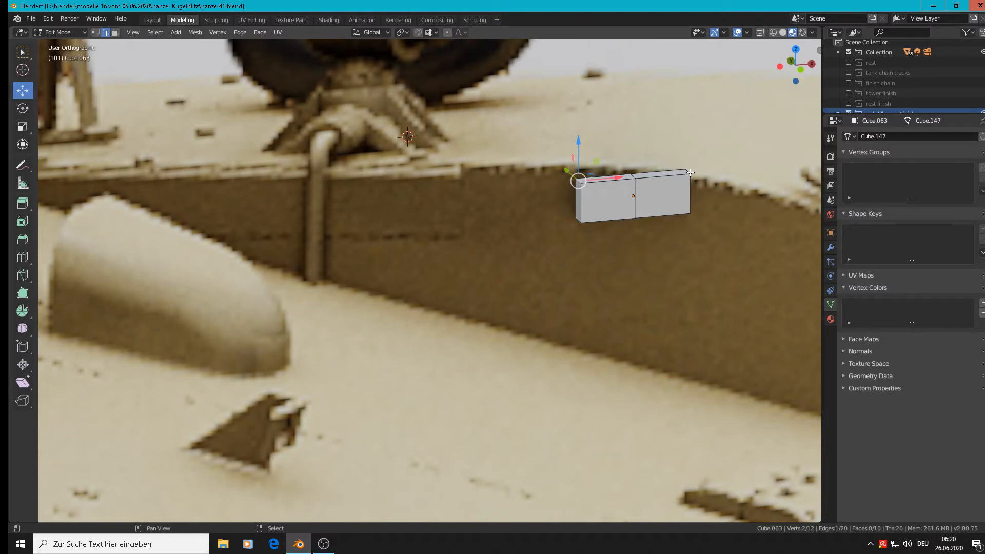
key("Tab")
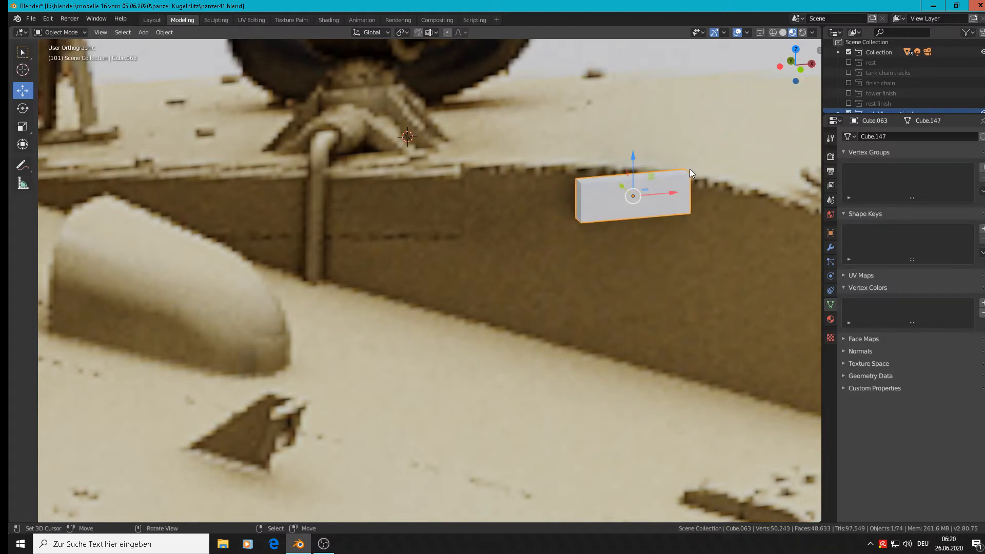
key("Tab")
right_click(688, 173, "shift")
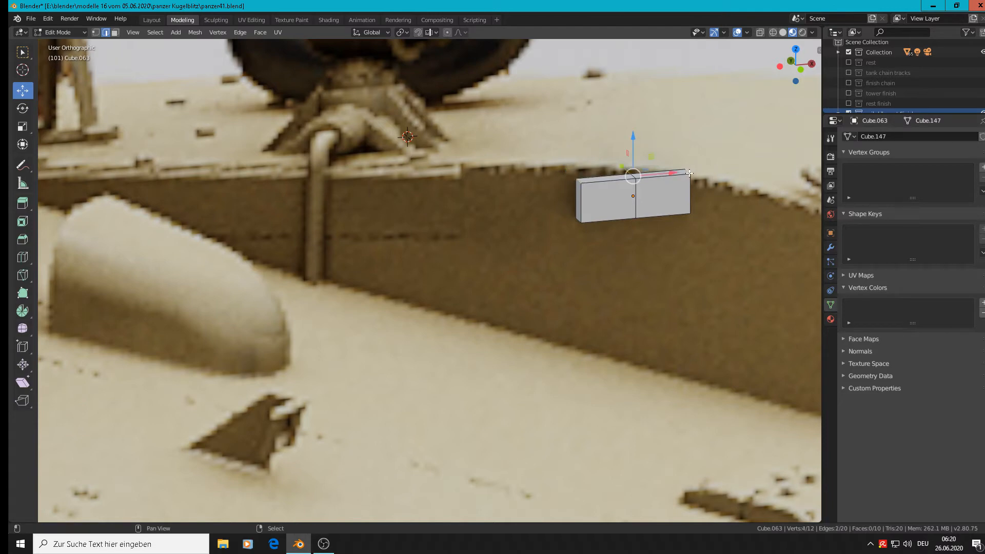
left_click_drag(632, 151, 635, 180)
Bevel the plate's top middle edge with 4 segments and a width of 0.468 m.
key("ctrl+b")
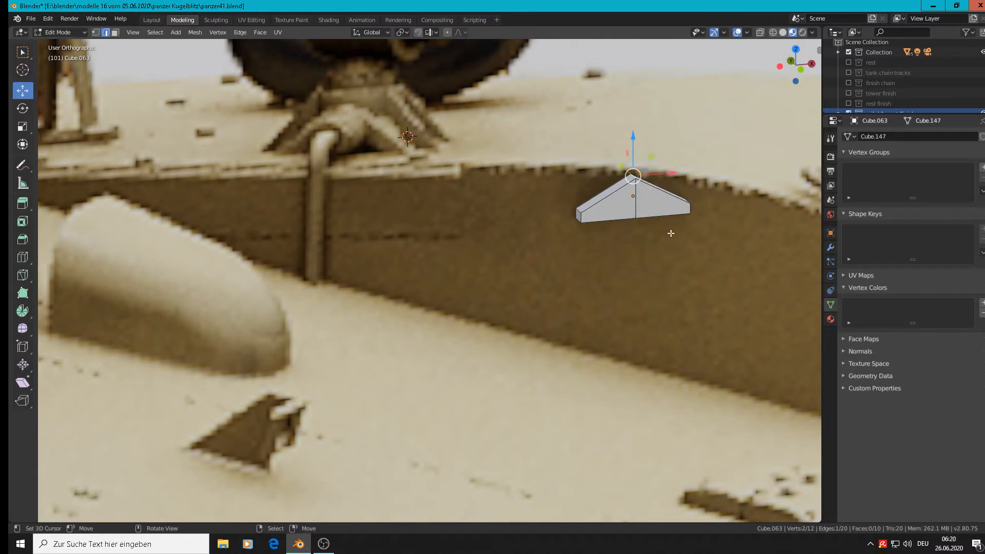
scroll(699, 264, "up", 3)
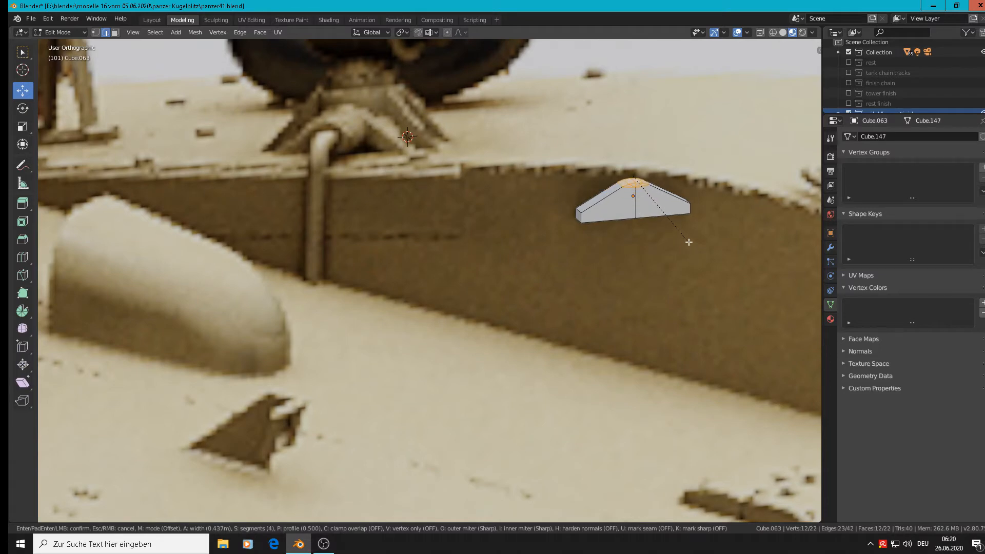
left_click(689, 243)
scroll(638, 220, "up", 3)
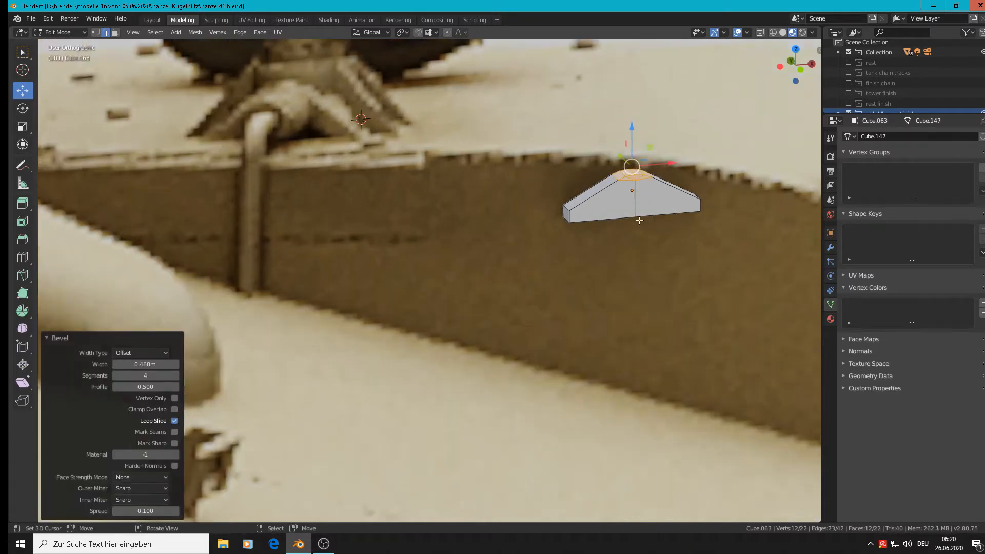
Bevel the edges around the plate's front outline, including the rounded peak, with 2 segments and a width of 0.0551 m.
right_click(566, 191, "alt")
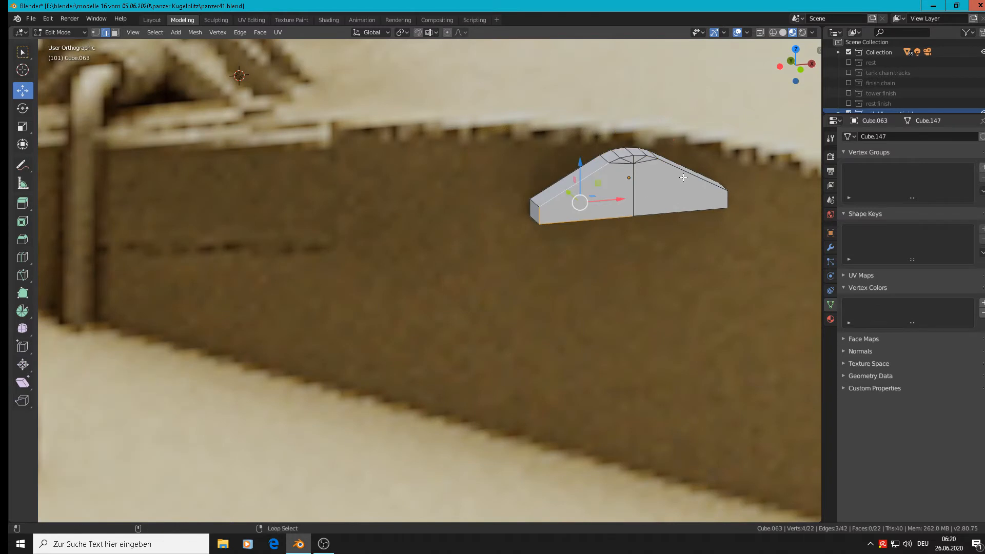
right_click(633, 156, "alt+shift")
right_click(637, 158, "alt+shift")
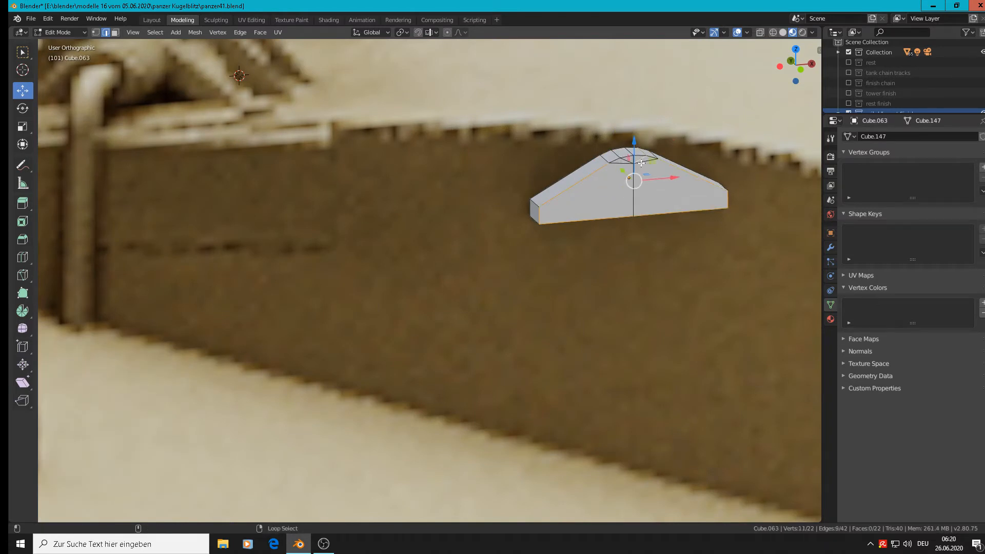
right_click(640, 163, "alt+shift")
scroll(640, 162, "up", 5)
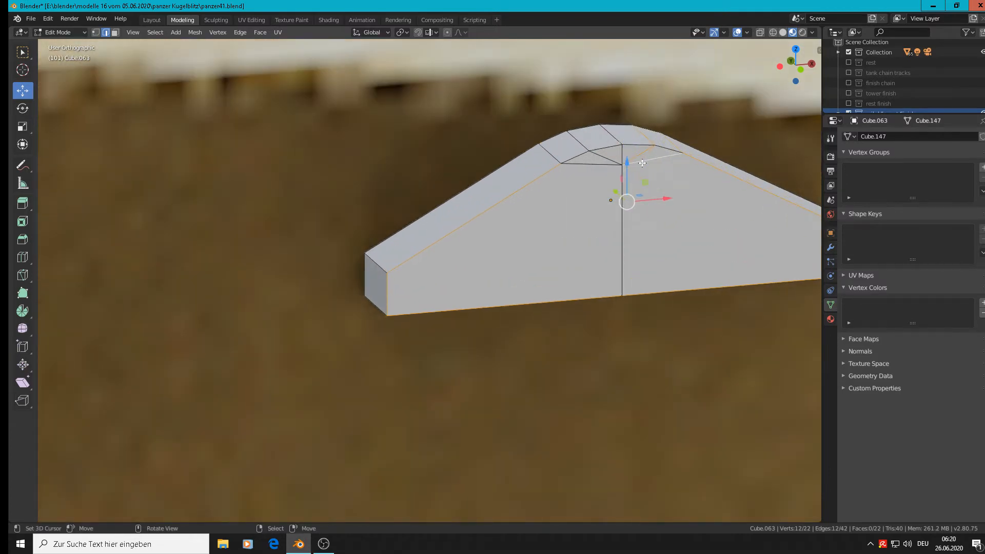
key("ctrl+z")
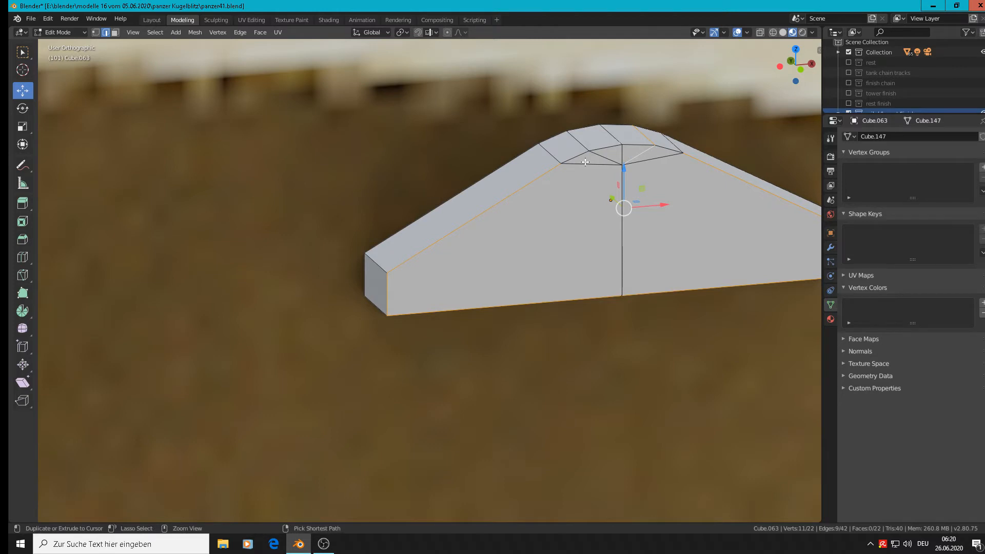
key("ctrl+z")
right_click(637, 144, "alt+shift")
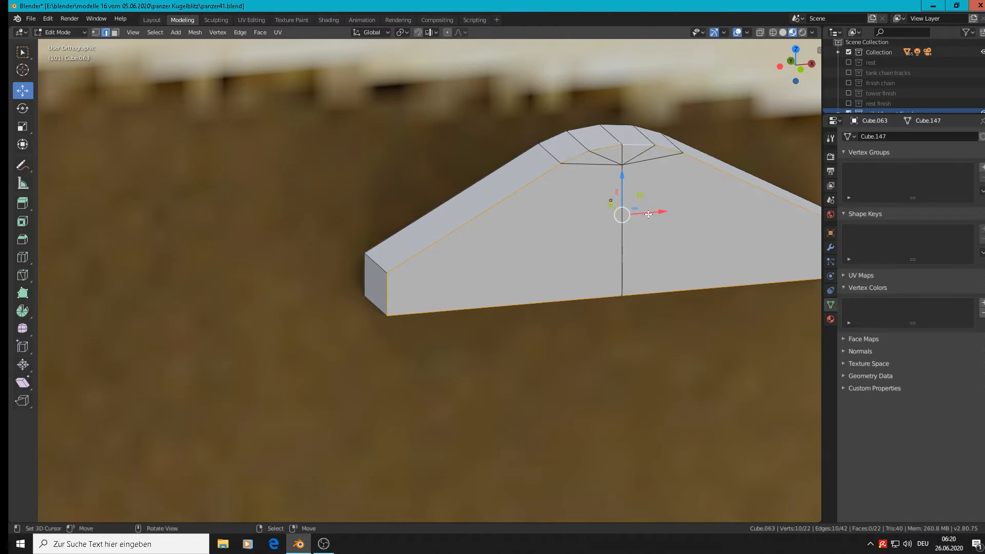
scroll(649, 215, "down", 2)
key("ctrl+b")
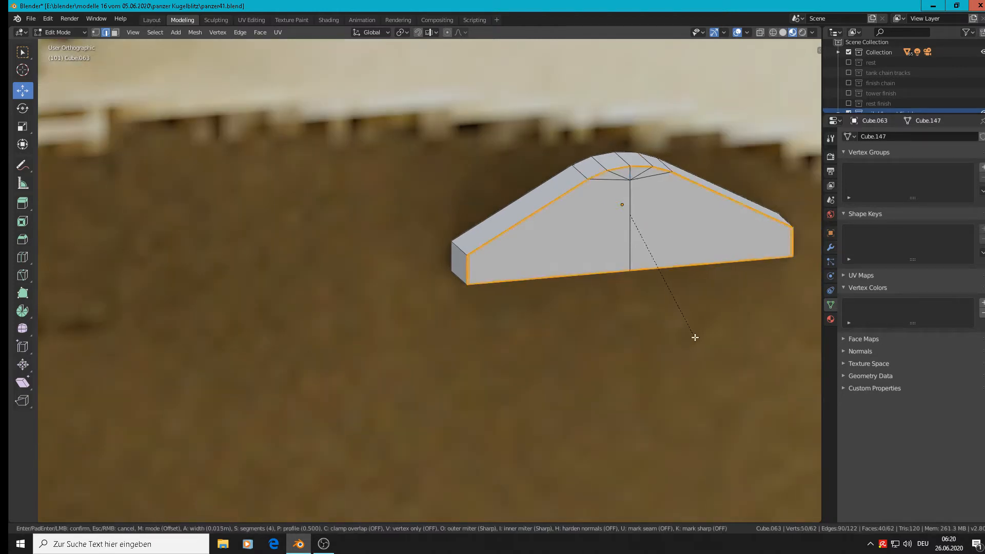
scroll(701, 339, "down", 2)
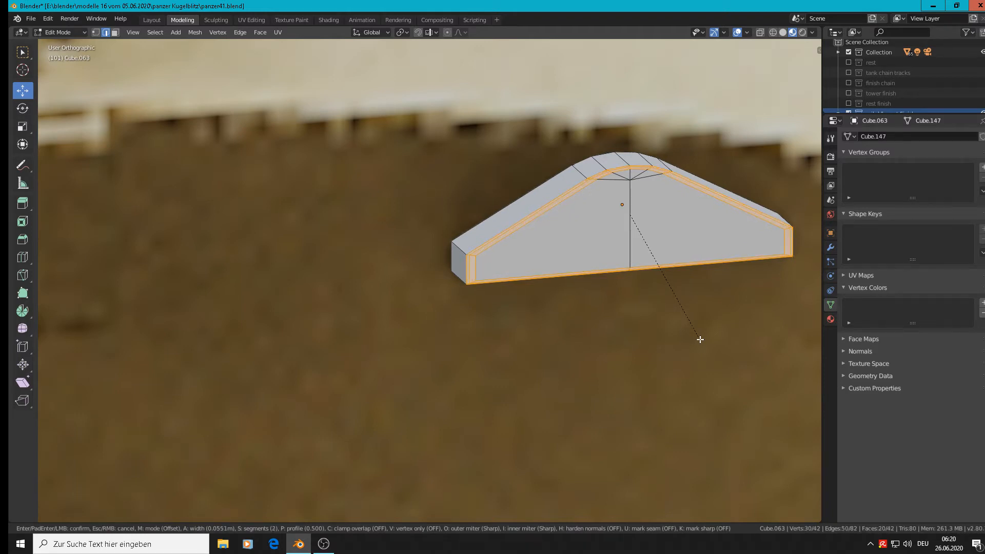
left_click(701, 339)
Return to Object Mode and apply smooth shading to the plate.
middle_click_drag(639, 306, 564, 291)
scroll(564, 291, "down", 6)
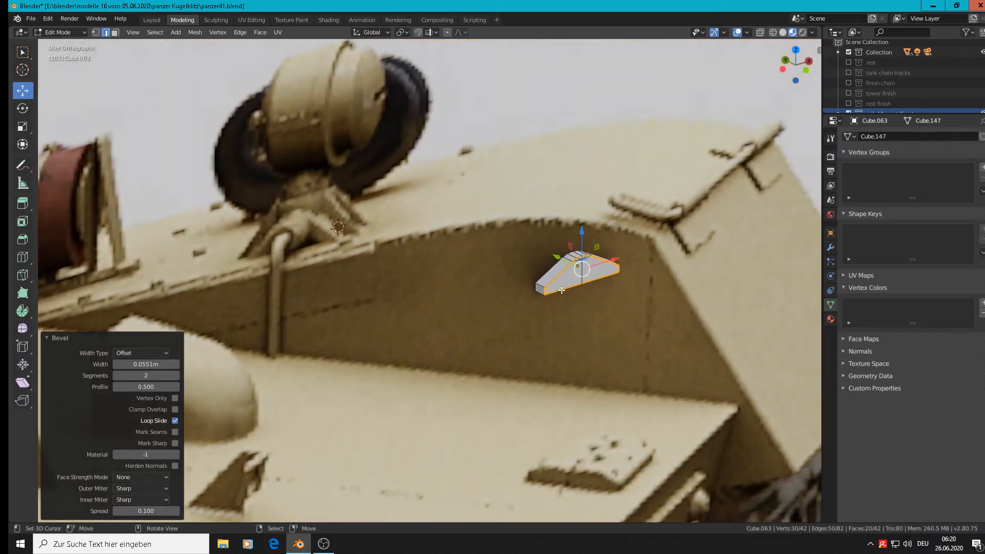
key("KP_1")
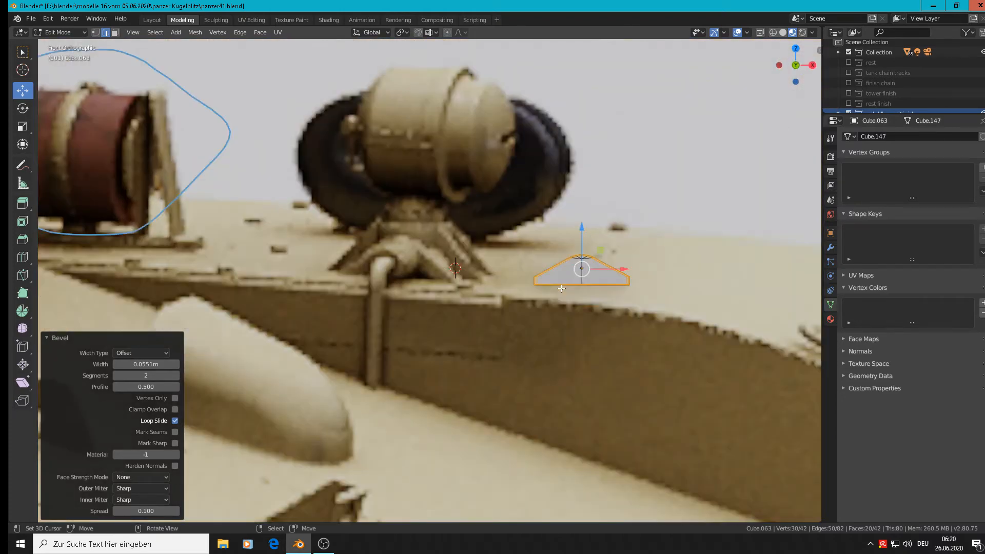
key("Tab")
scroll(579, 286, "up", 3)
middle_click_drag(597, 284, 549, 247)
scroll(549, 247, "up", 6)
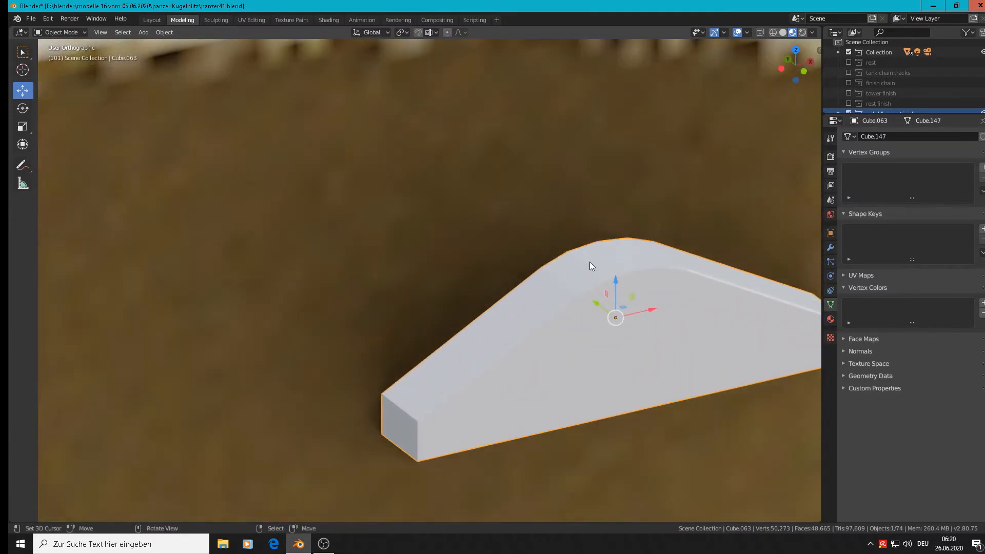
left_click(165, 32)
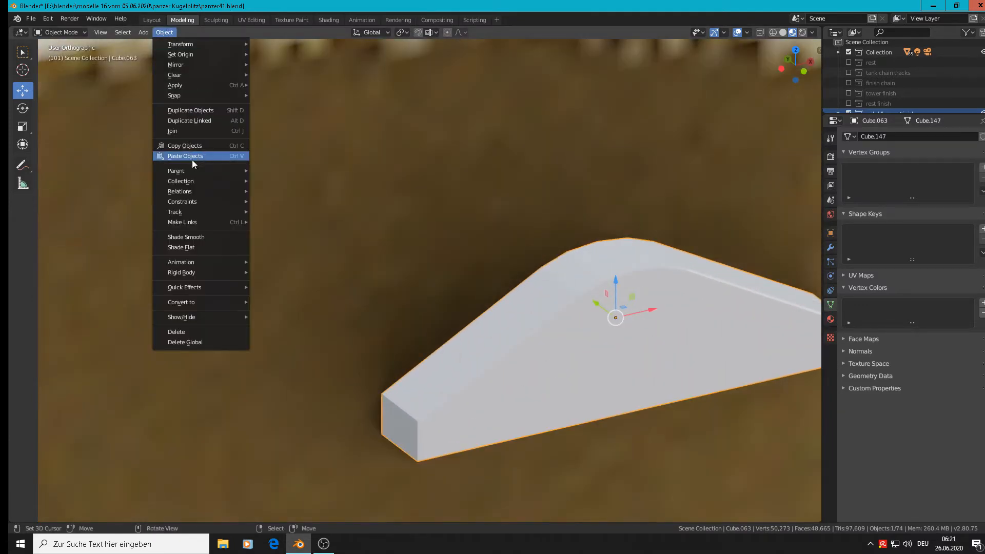
left_click(203, 236)
scroll(437, 306, "down", 3)
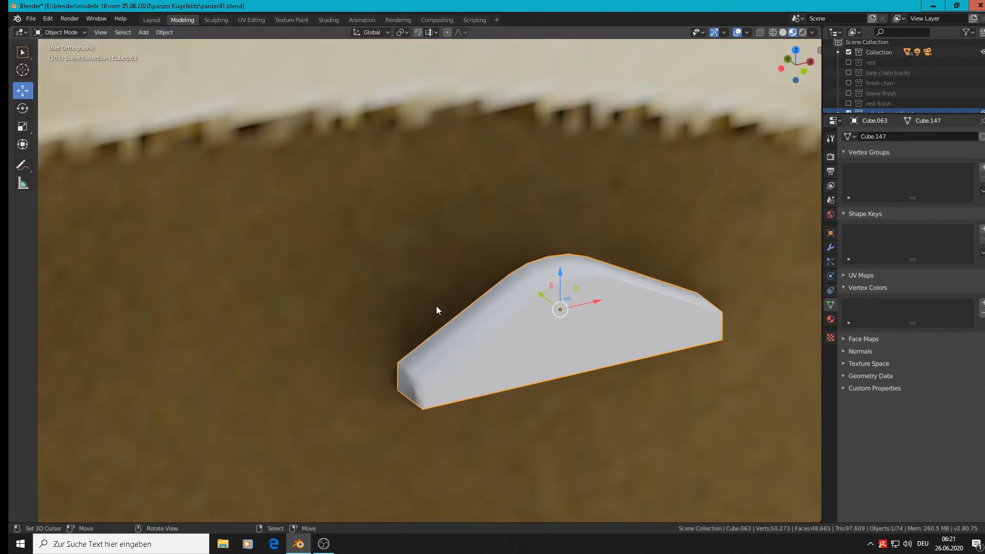
Add a loop cut around the plate's rim and slide it close to the back outline with factor -0.860.
key("Tab")
scroll(498, 316, "up", 1)
key("ctrl+r")
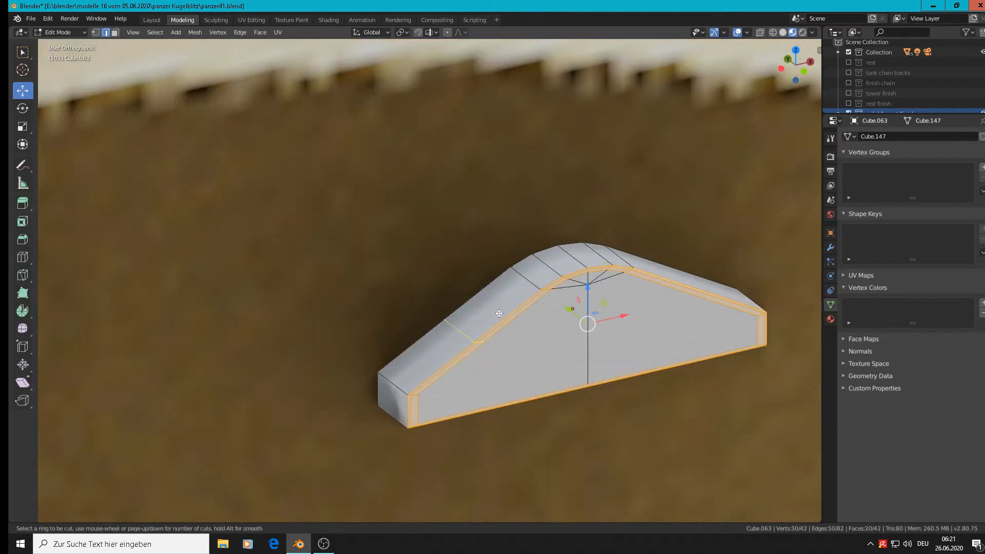
left_click(399, 388)
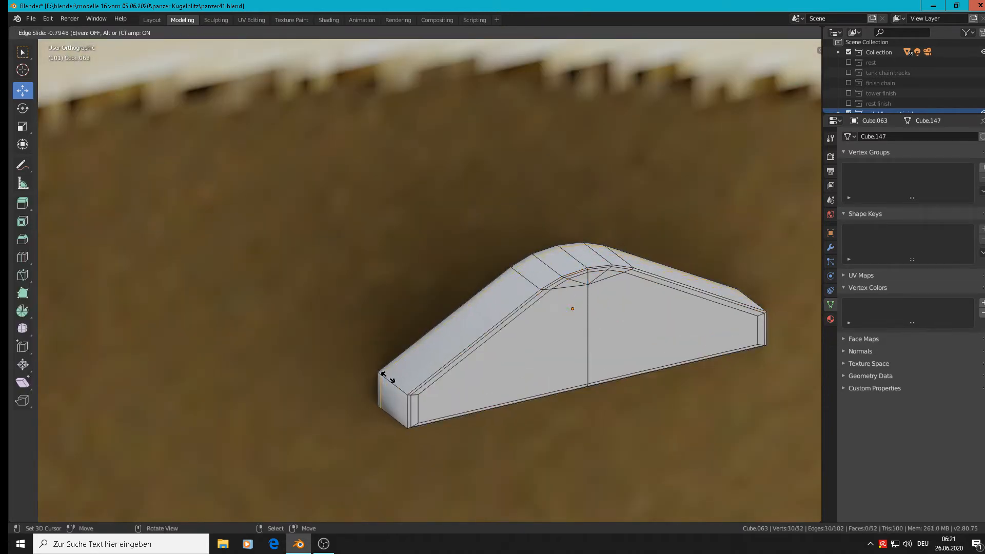
left_click(390, 378)
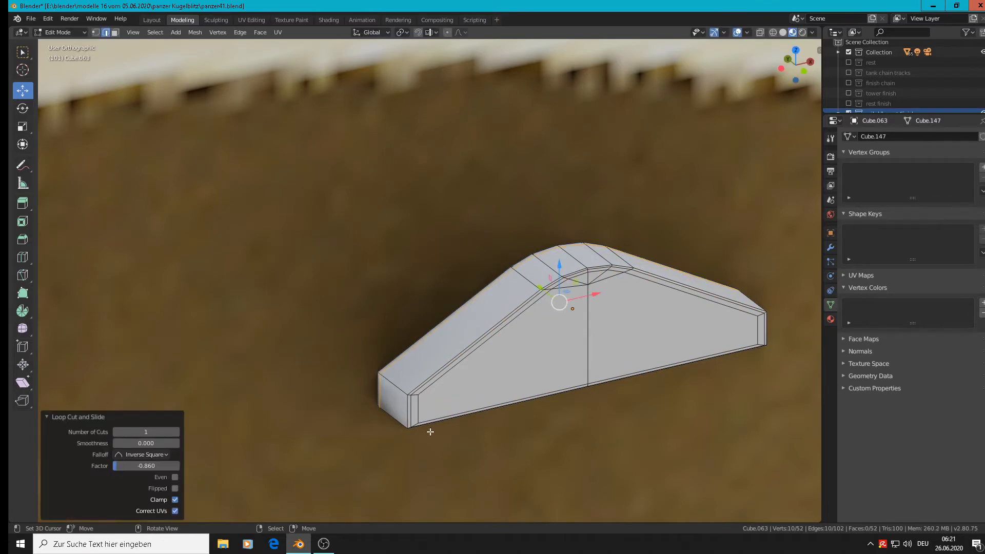
Add a supporting loop cut across one end face of the plate, slid to its bottom edge with factor 0.935.
key("ctrl+r")
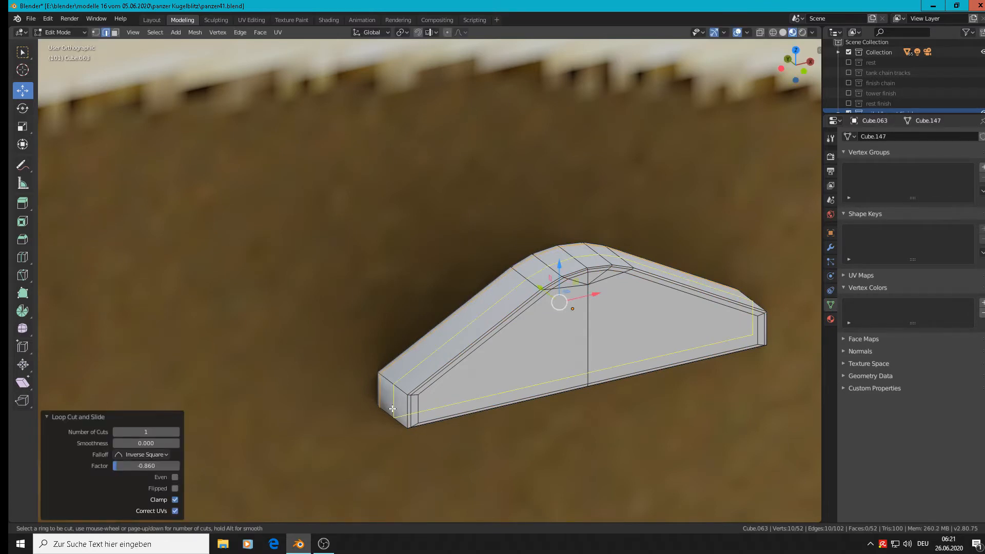
left_click(410, 422)
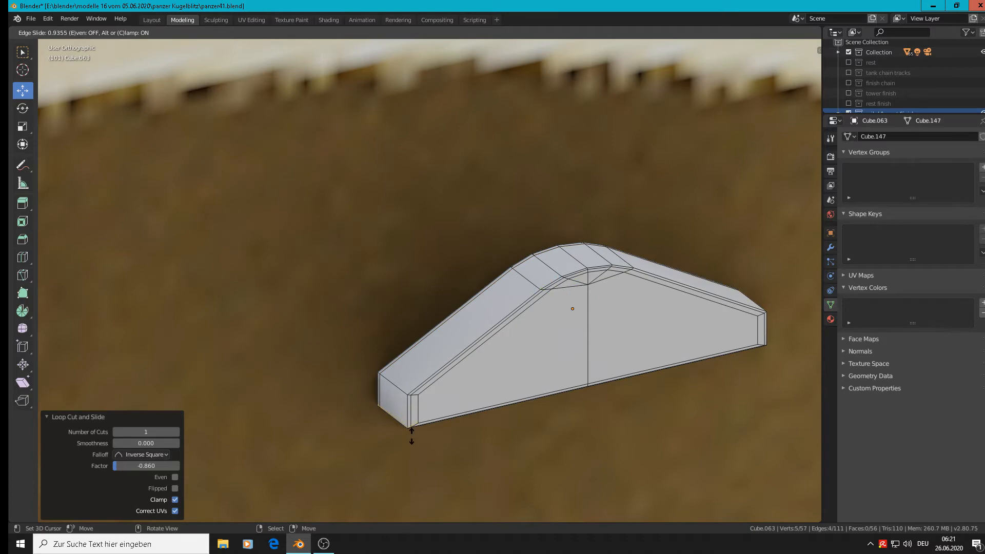
left_click(418, 414)
scroll(584, 391, "down", 3)
middle_click_drag(584, 391, 500, 396)
scroll(585, 420, "up", 3)
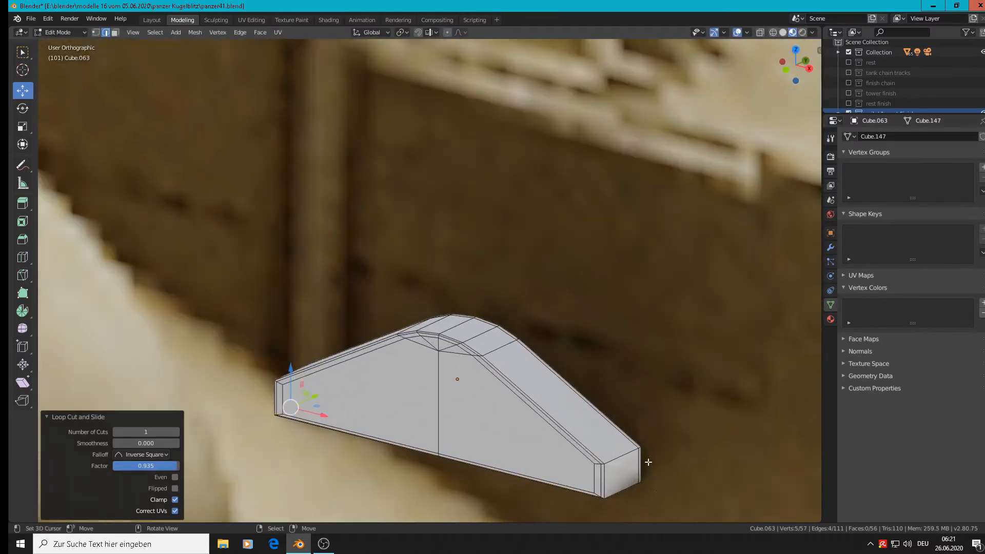
Add a matching loop cut near the bottom edge of the plate's opposite end face and return to Object Mode.
key("ctrl+r")
left_click(622, 483)
left_click(609, 491)
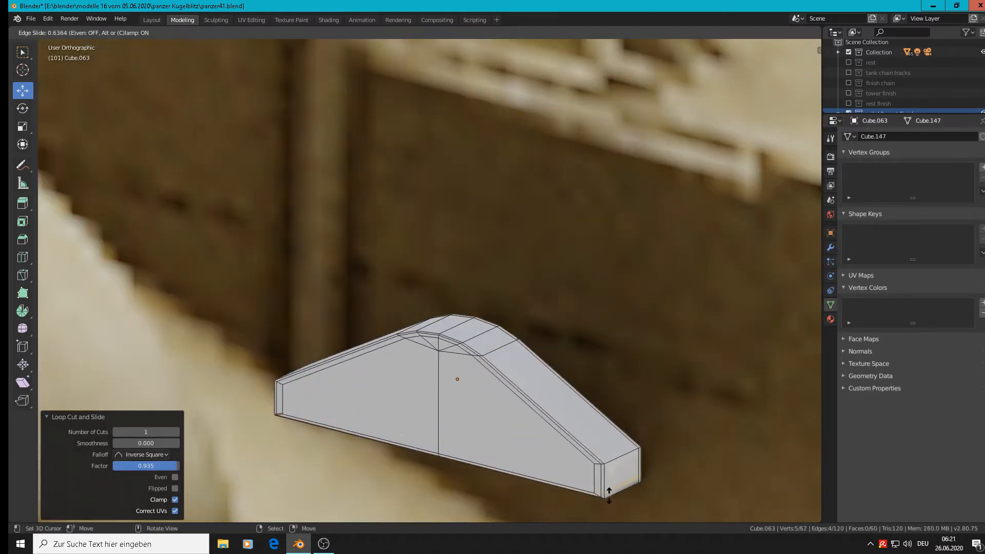
key("Tab")
key("KP_1")
scroll(617, 435, "up", 4)
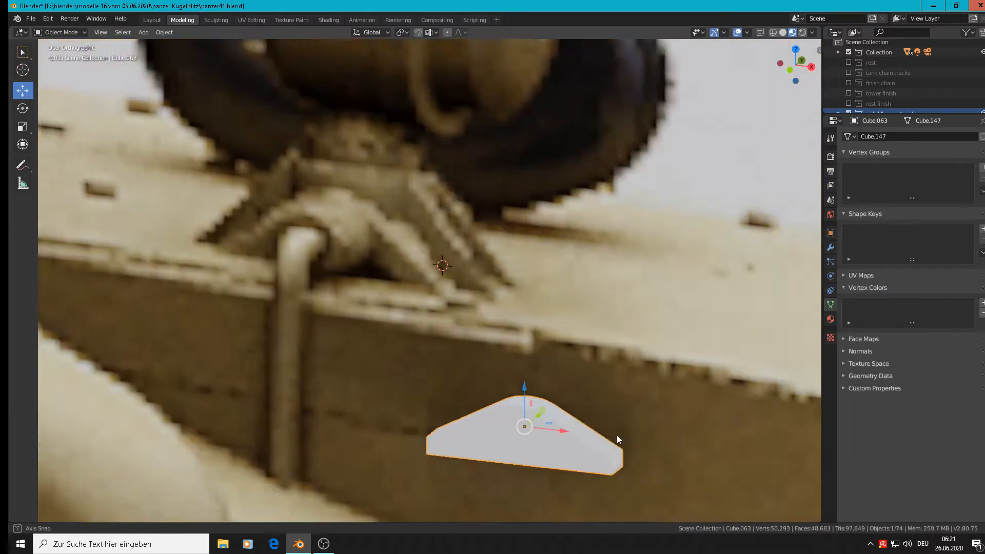
Place the 3D cursor at the middle of the bracket plate and add a cylinder with 12 vertices there.
scroll(618, 416, "down", 1)
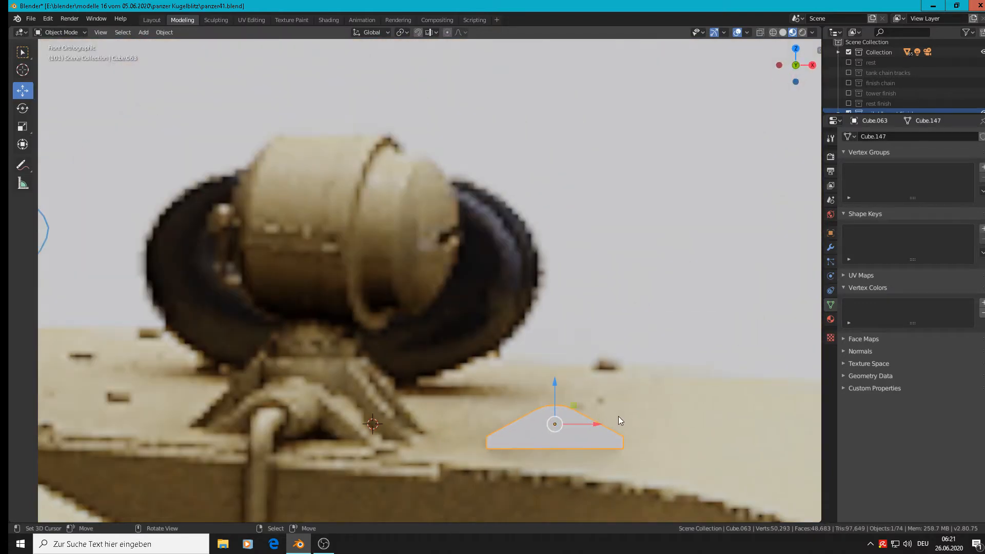
middle_click_drag(617, 416, 505, 285, "shift")
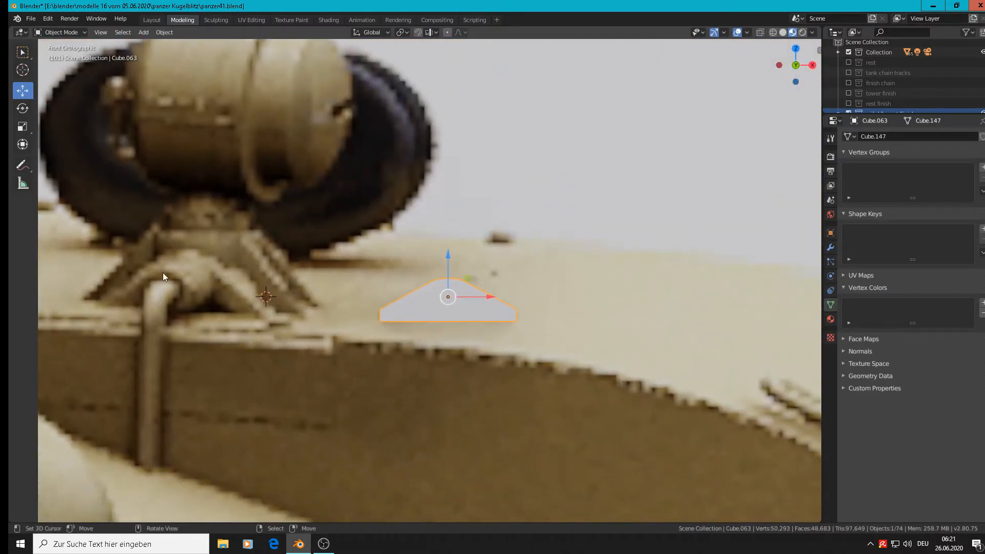
key("alt+a")
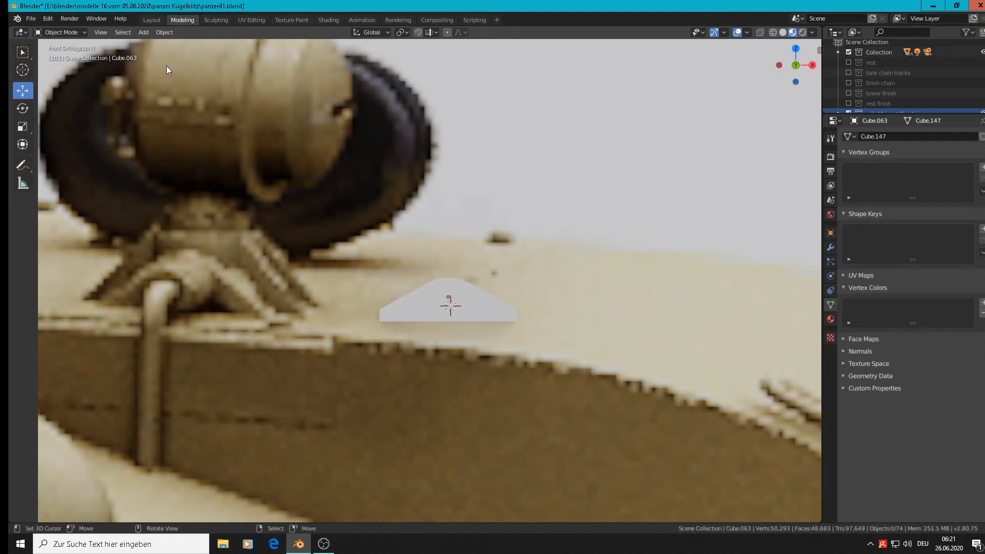
left_click(161, 32)
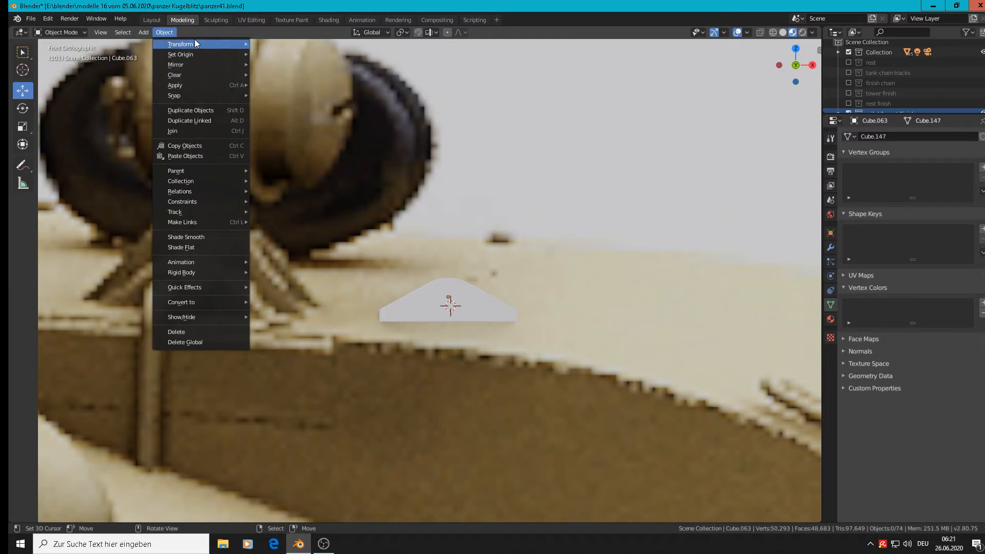
left_click(146, 32)
mouse_move(171, 45)
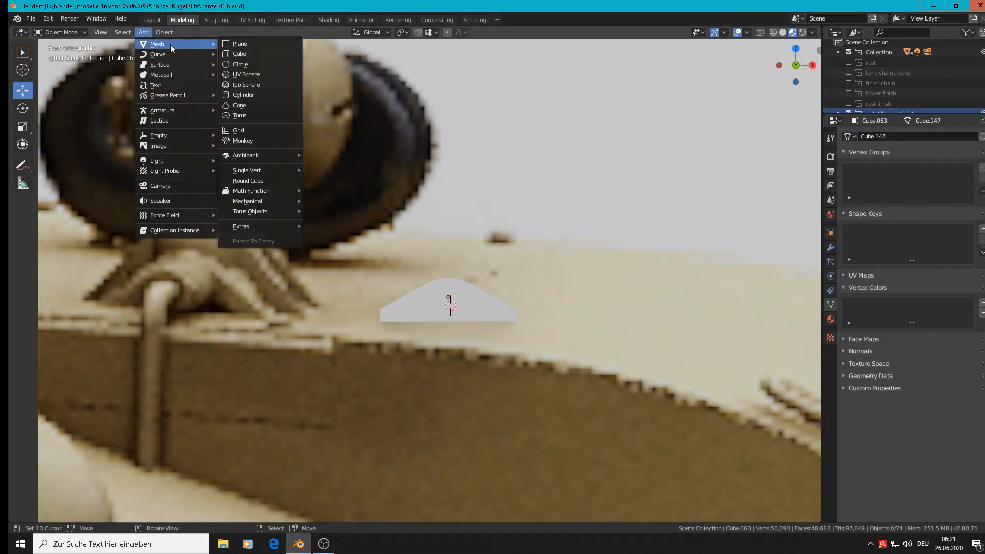
left_click(263, 94)
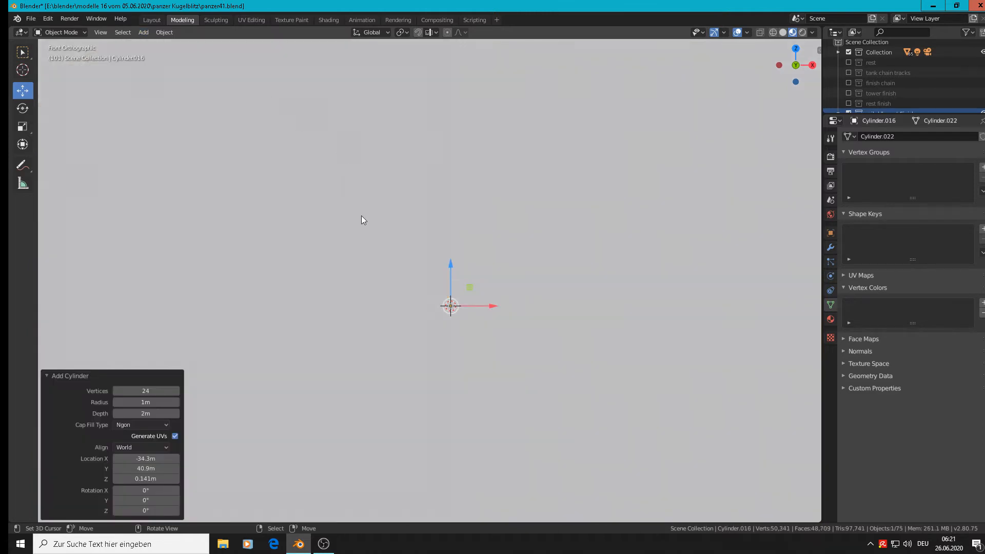
scroll(469, 288, "down", 2)
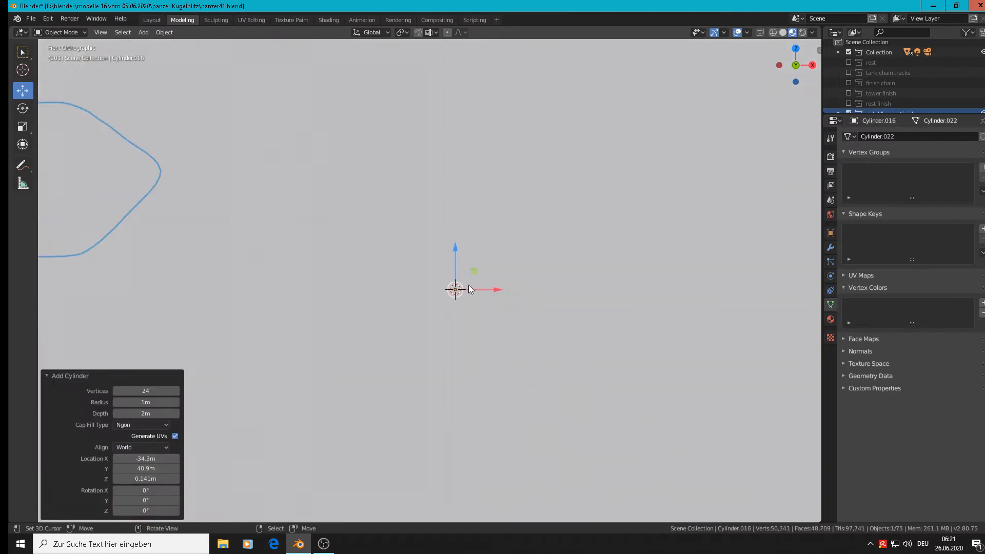
left_click(153, 390)
type("12")
key("Return")
Scale the cylinder down by 0.153 and again by 0.214, and rotate it 90° about the X axis.
key("s")
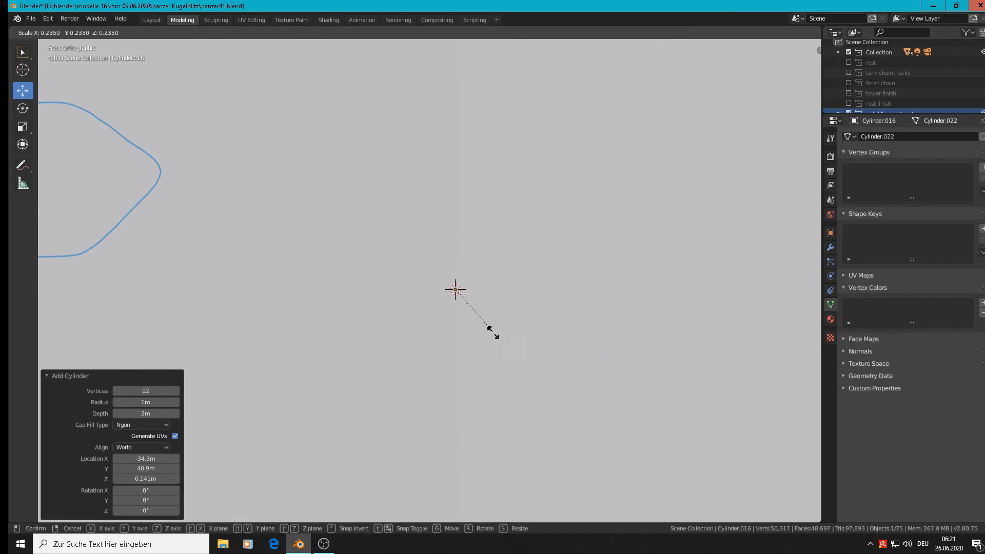
left_click(463, 310)
key("s")
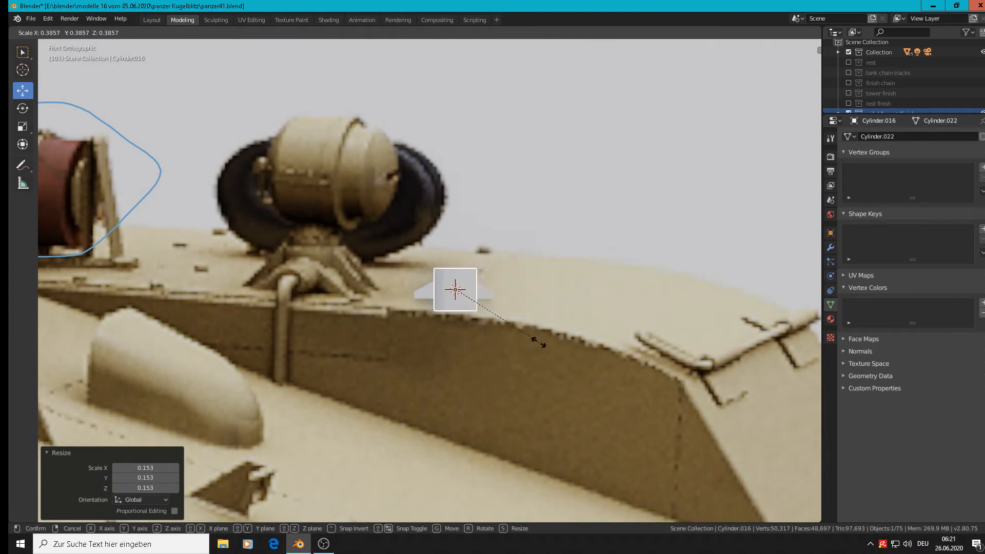
left_click(501, 321)
scroll(504, 322, "up", 2)
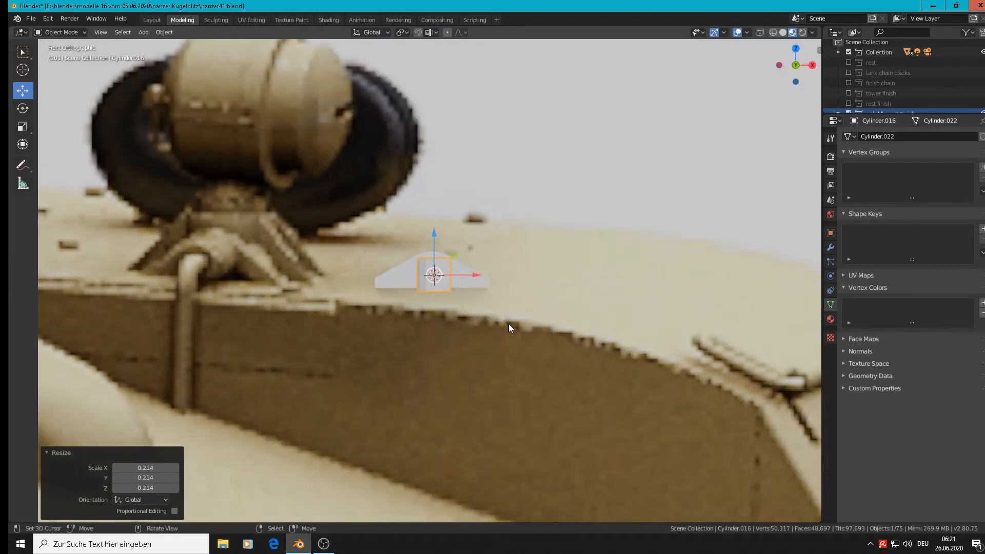
type("rx90")
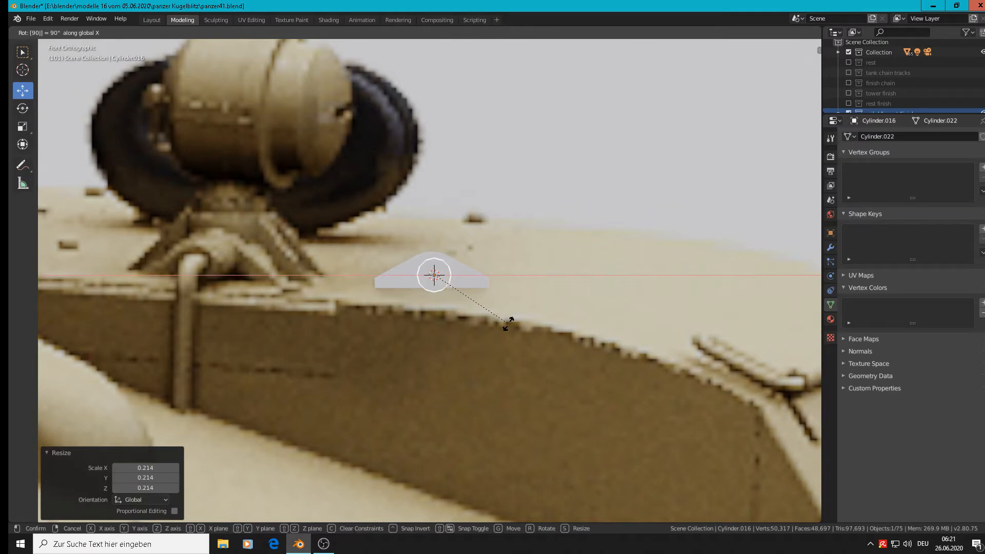
key("Return")
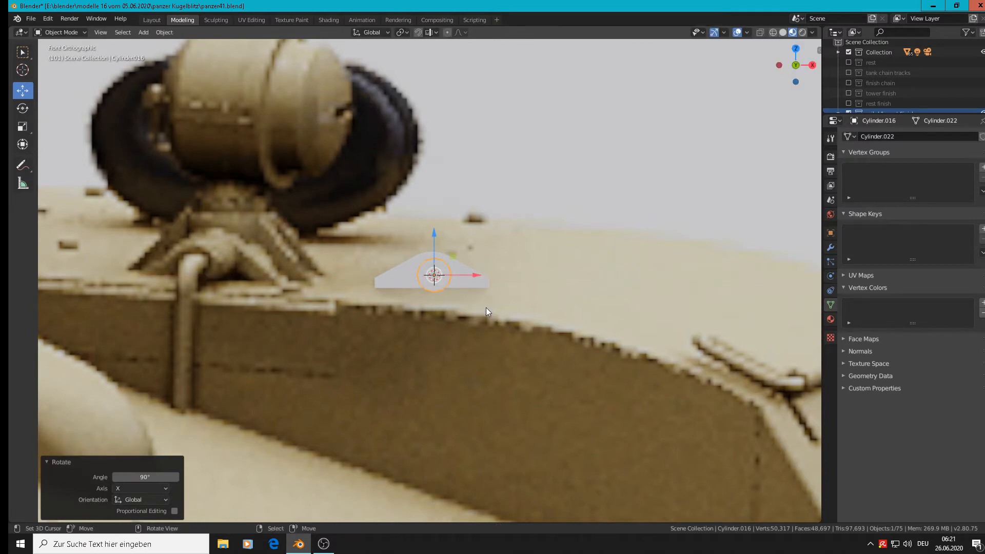
Raise the cylinder slightly in front view and shift it along Y so it protrudes from the plate's front.
key("g")
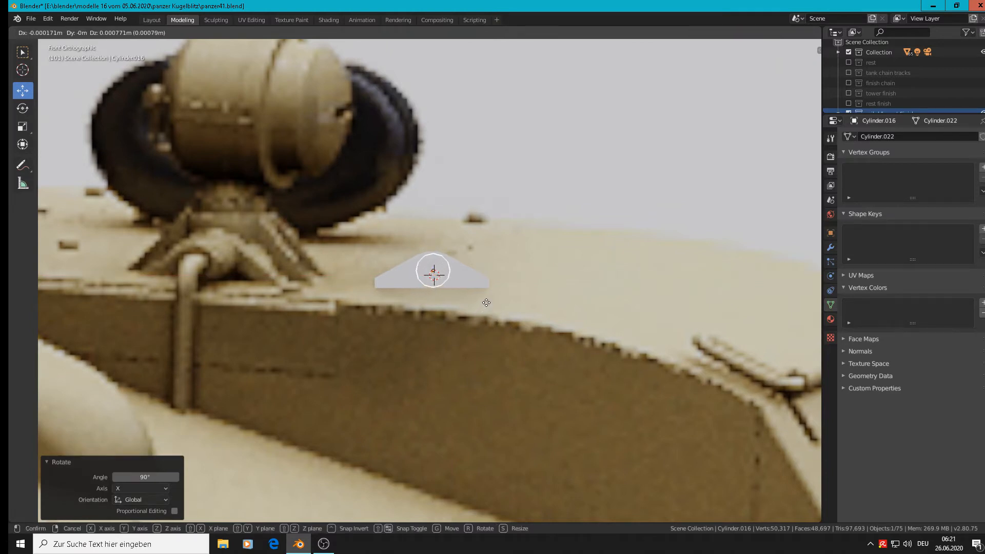
left_click(486, 303)
middle_click_drag(486, 302, 582, 238)
scroll(583, 238, "up", 3)
In Edit Mode, add two closely spaced loop cuts around the cylinder, slid with factors -0.440 and -0.869.
key("Tab")
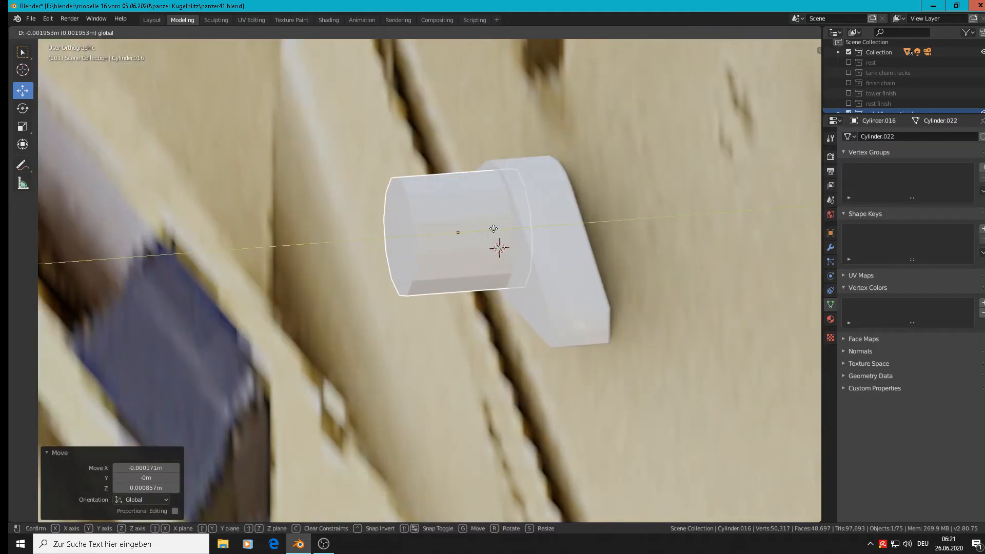
scroll(478, 220, "up", 3)
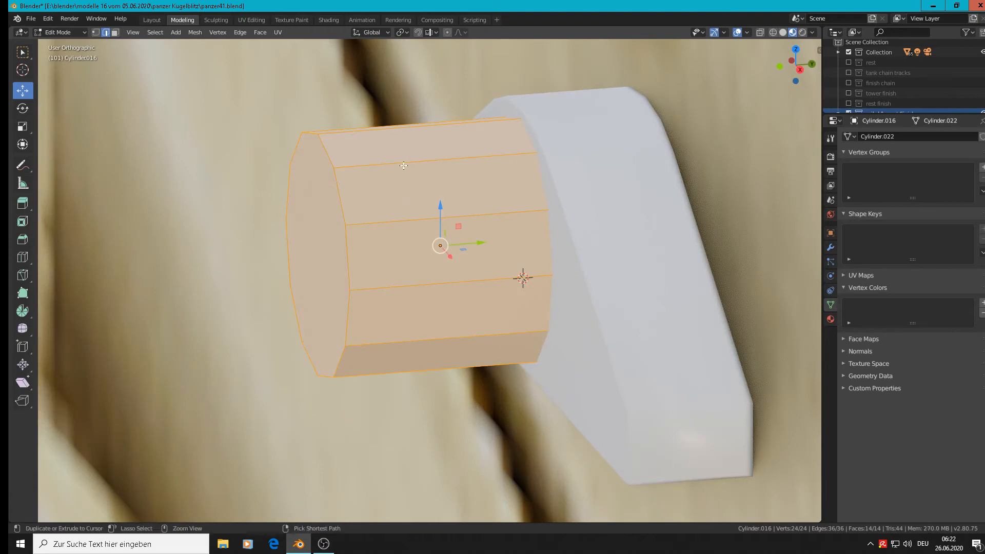
key("ctrl+r")
left_click(403, 155)
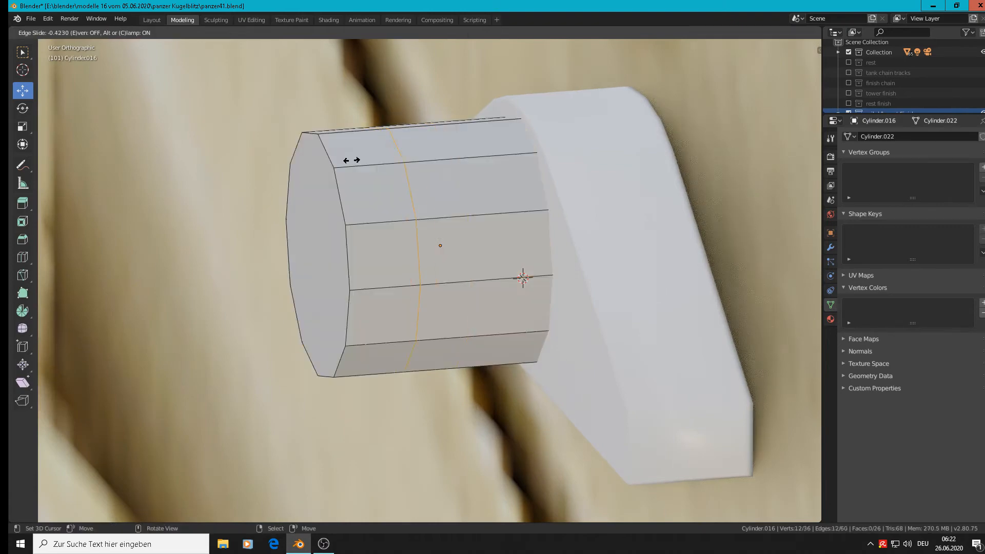
left_click(351, 160)
key("ctrl+r")
left_click(432, 141)
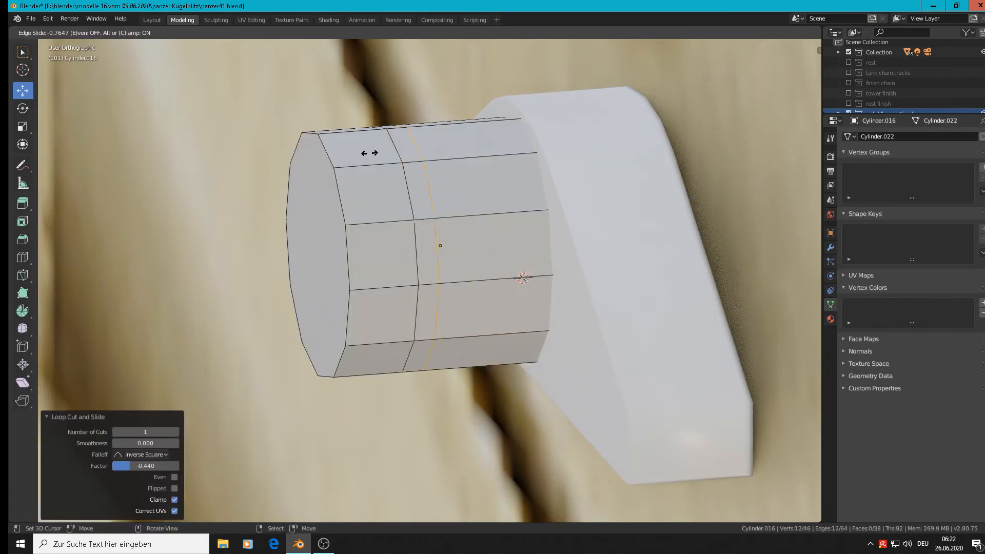
left_click(360, 153)
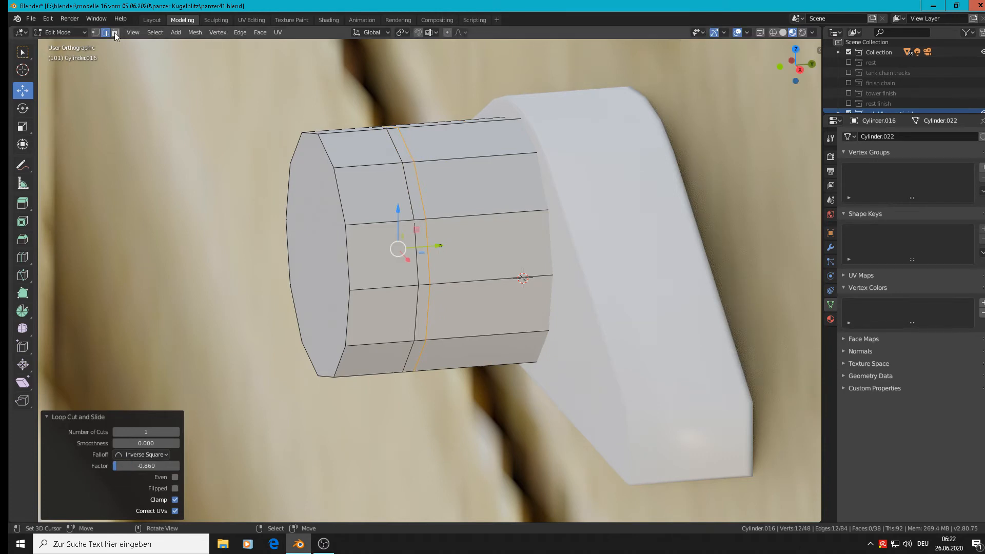
Extrude the narrow face ring between the two loops inward at scale 0.909 to form a groove.
key("alt+a")
left_click(408, 164, "alt")
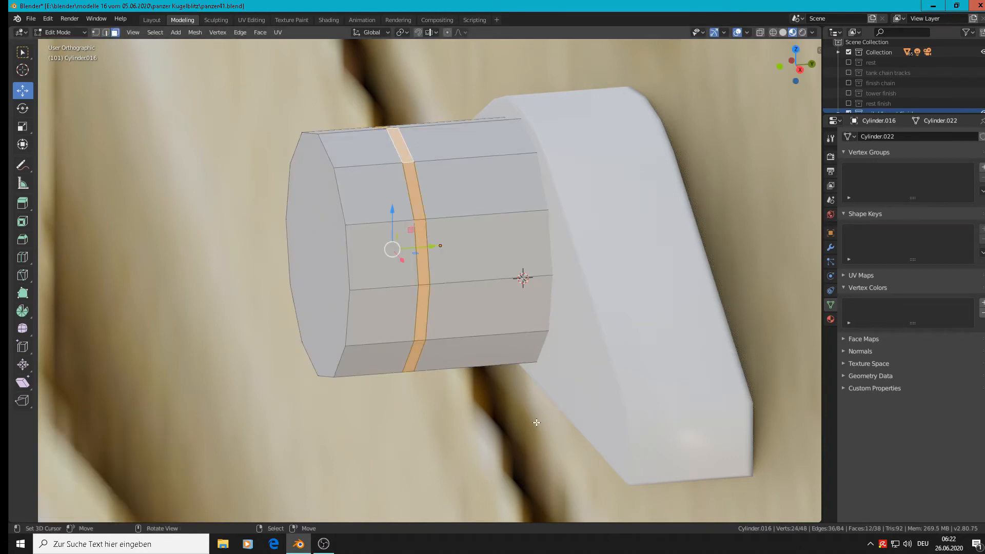
key("s")
left_click(520, 410)
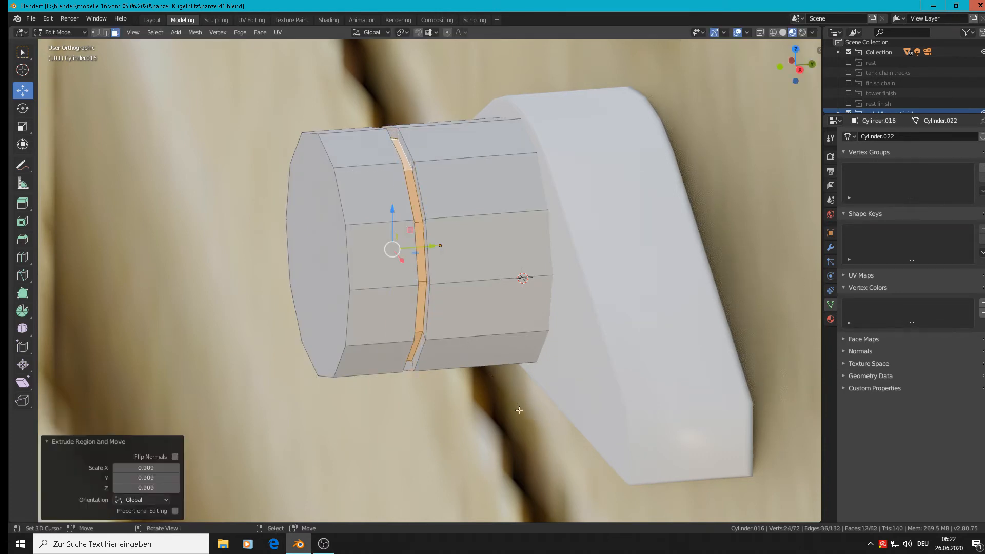
Bevel both outer edge loops of the groove with 2 segments, using widths of 0.0291 m and 0.0349 m.
left_click(105, 32)
left_click(417, 153, "alt")
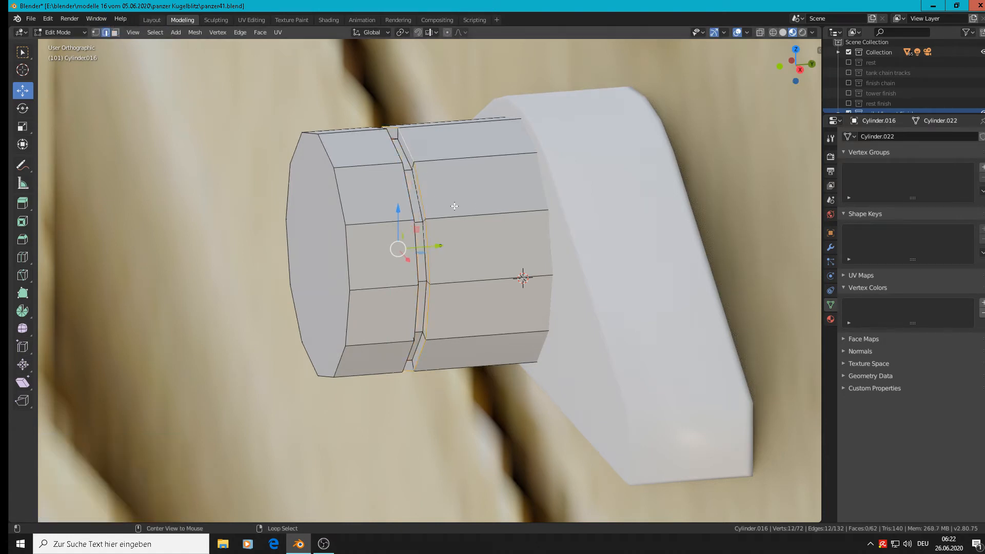
key("ctrl+b")
left_click(477, 263)
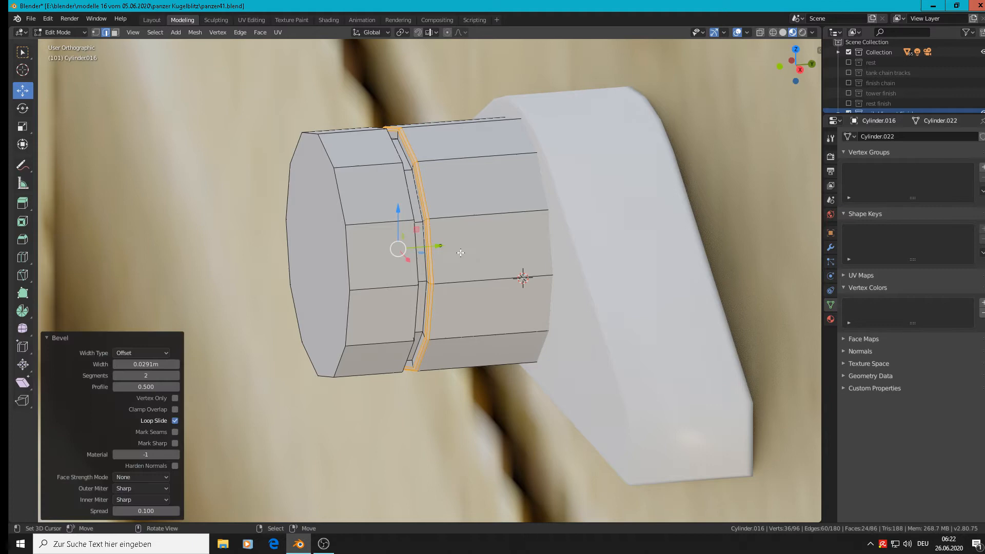
right_click(406, 200, "alt")
key("ctrl+b")
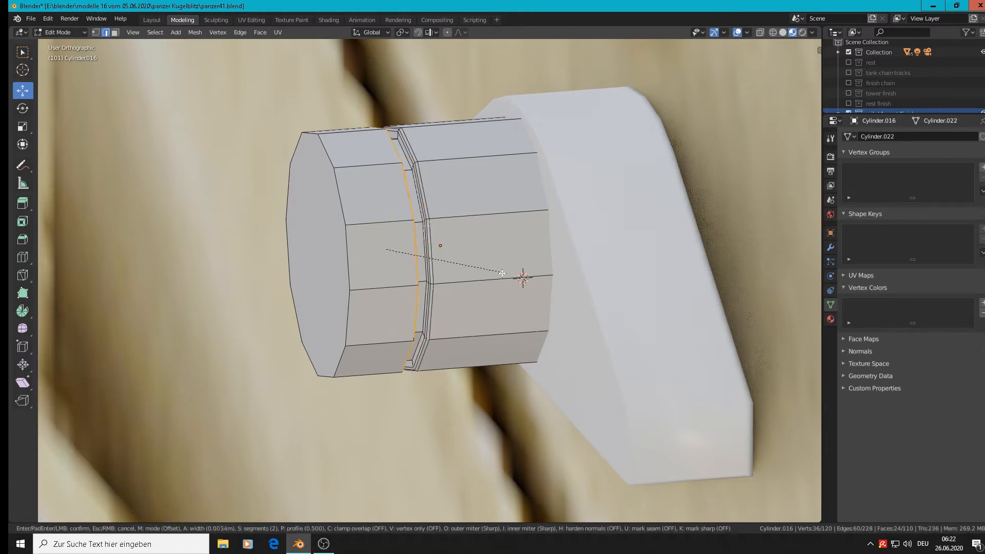
left_click(521, 279)
Return to Object Mode and apply smooth shading to the cylinder.
scroll(493, 268, "down", 5)
middle_click_drag(492, 268, 539, 259)
scroll(454, 272, "up", 2)
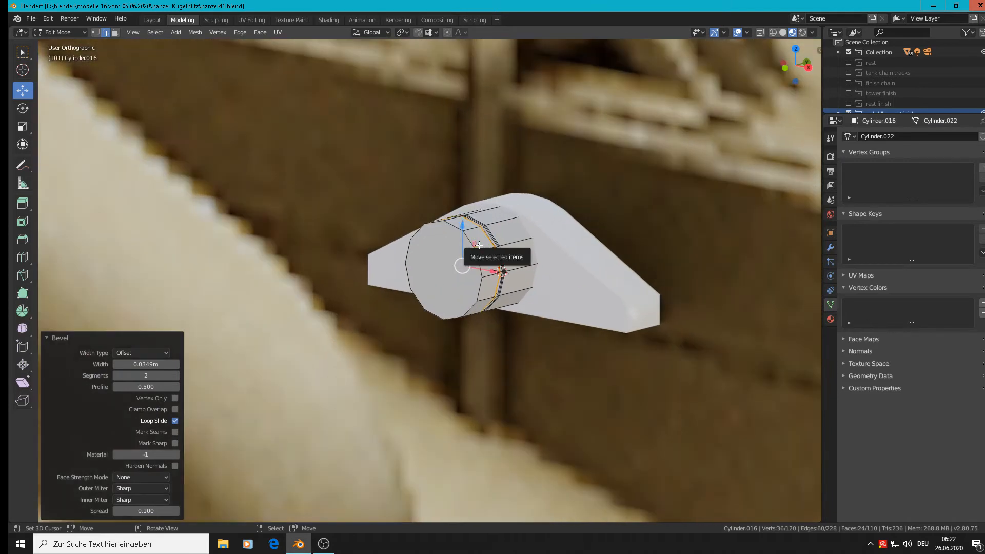
key("Tab")
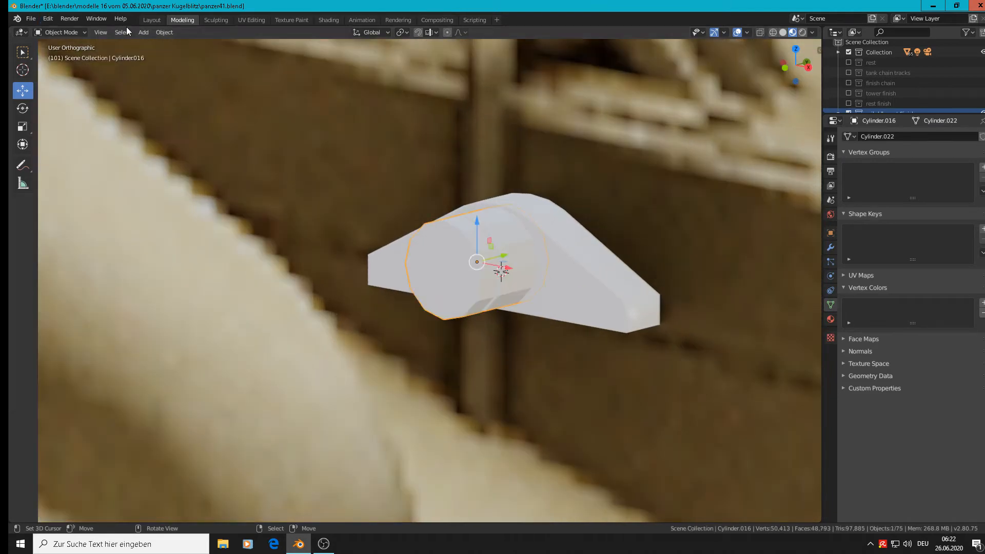
left_click(164, 32)
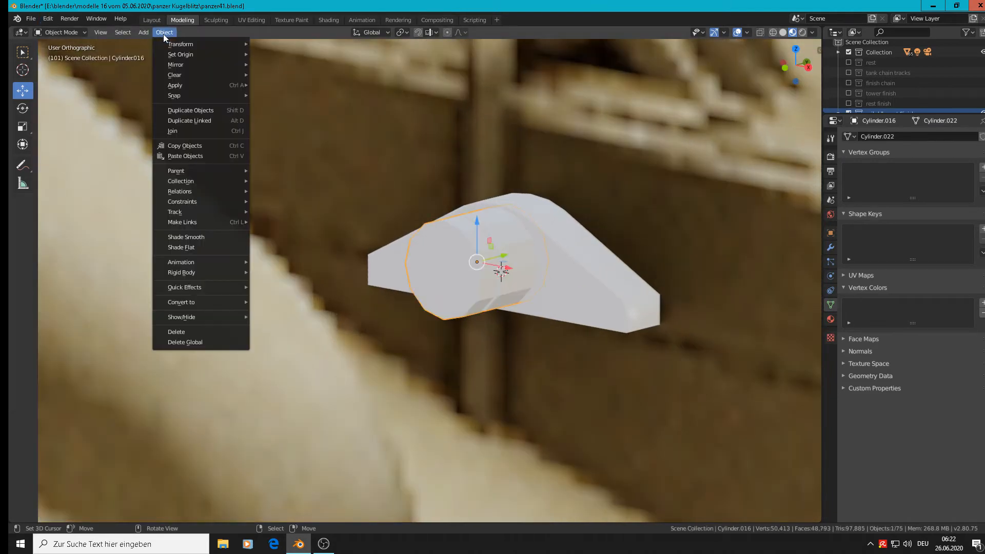
left_click(208, 236)
Add a loop cut near the cylinder's free end with factor -0.943 and another toward the plate with factor 0.465, leaving Edit Mode.
scroll(456, 277, "up", 2)
middle_click_drag(498, 283, 426, 275)
scroll(427, 248, "up", 1)
key("Tab")
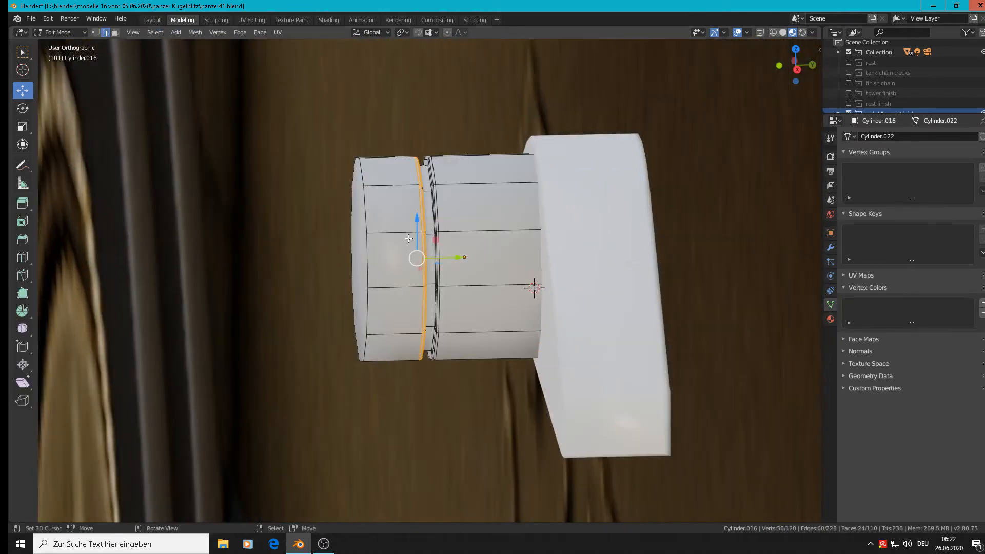
key("ctrl+r")
left_click(385, 221)
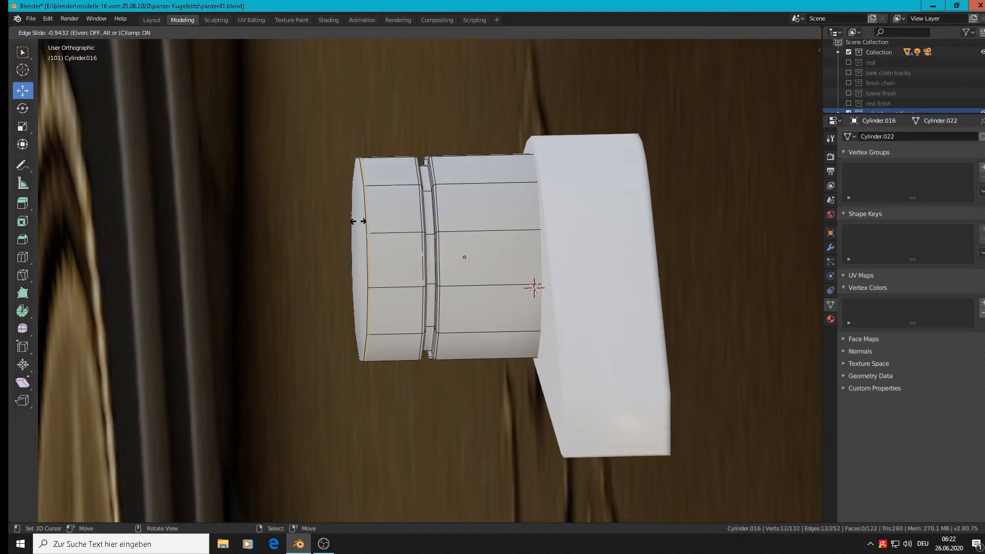
left_click(357, 221)
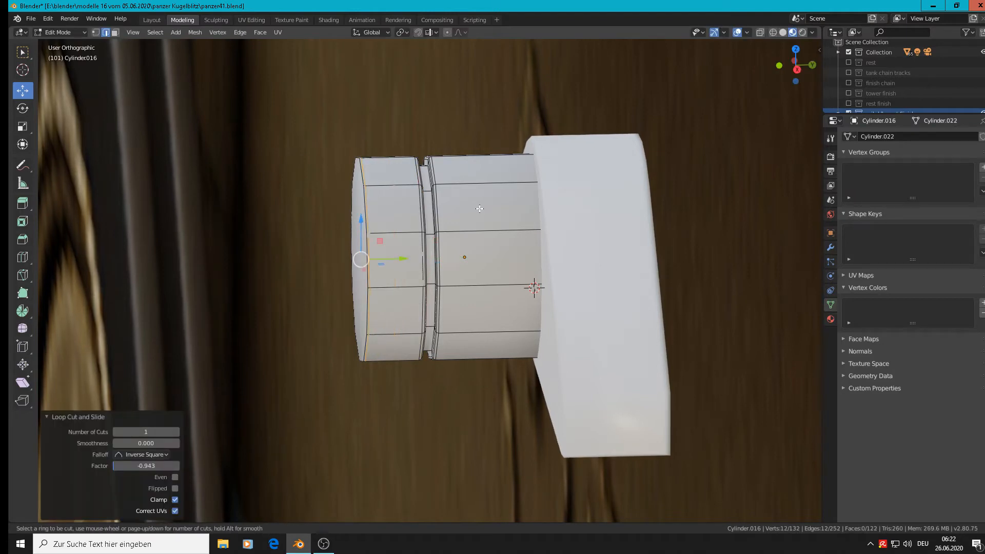
key("ctrl+r")
left_click(495, 200)
left_click(516, 179)
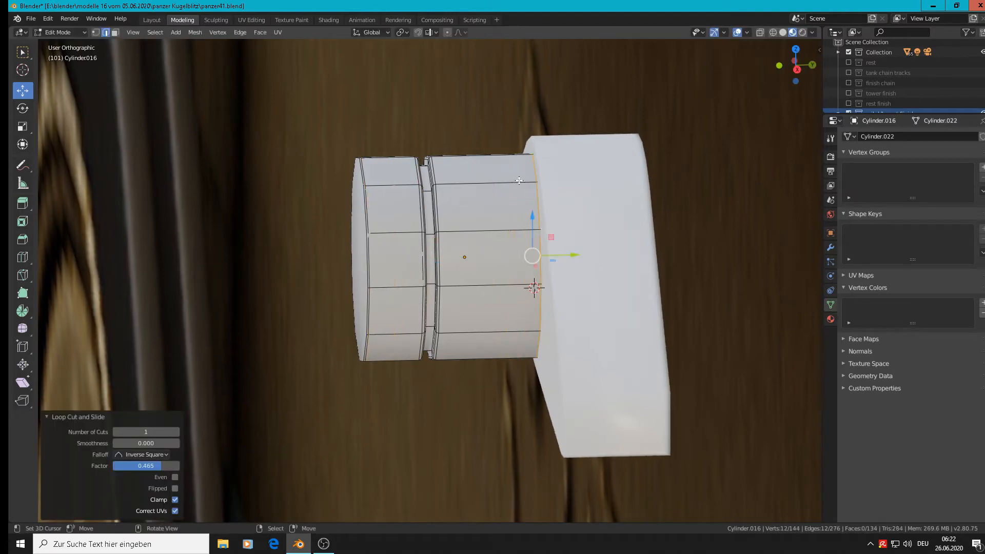
key("Tab")
Apply flat shading to the cylinder's free end face and return to Object Mode with everything deselected.
scroll(486, 203, "down", 2)
middle_click_drag(482, 213, 532, 255)
scroll(524, 226, "down", 2)
scroll(532, 255, "up", 2)
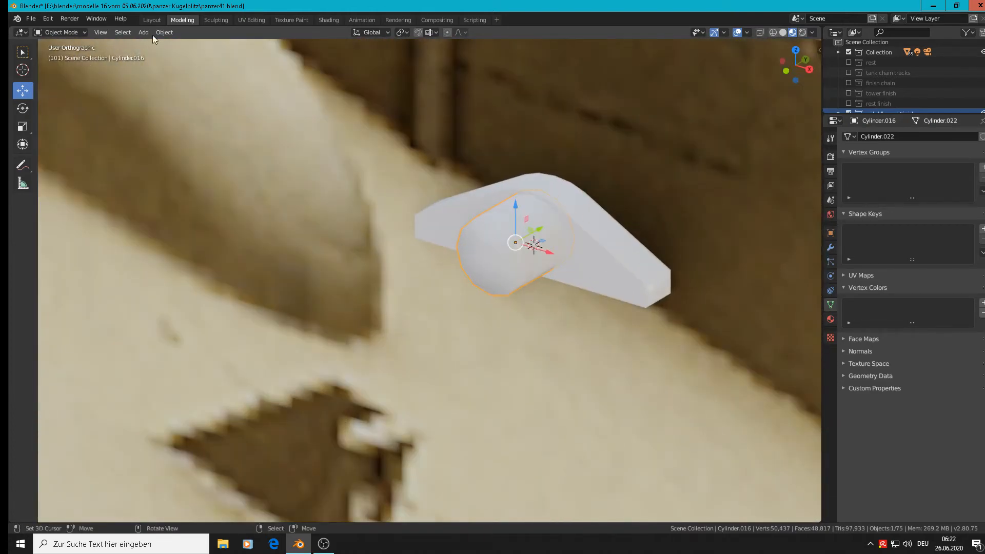
key("Tab")
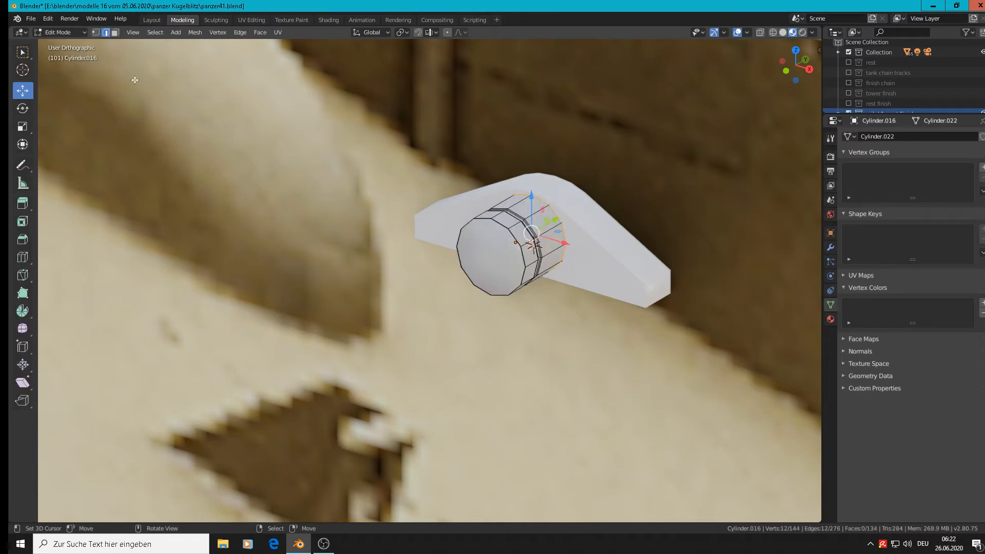
left_click(116, 32)
left_click(477, 261)
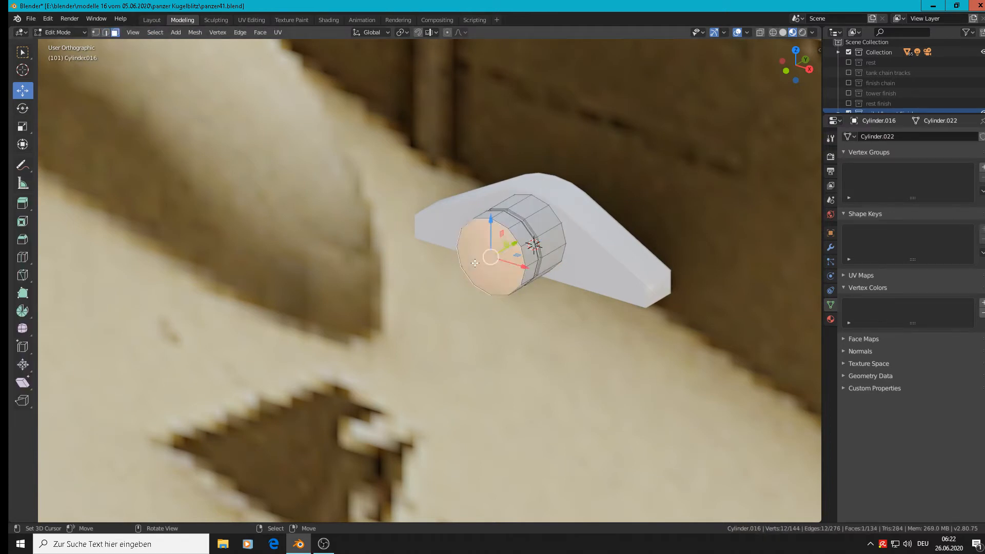
left_click(259, 32)
left_click(286, 227)
key("Tab")
middle_click_drag(511, 269, 553, 210)
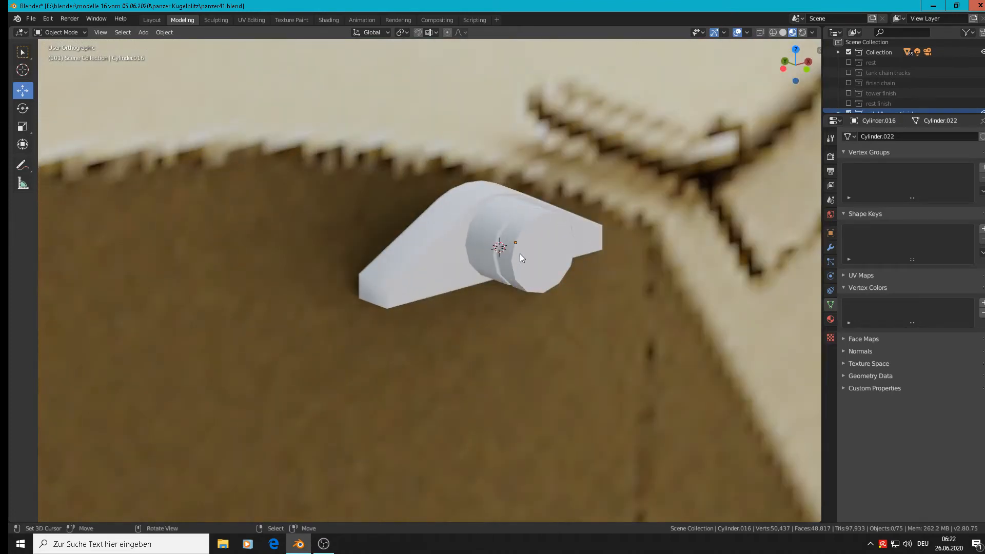
scroll(519, 254, "down", 3)
scroll(537, 276, "down", 3)
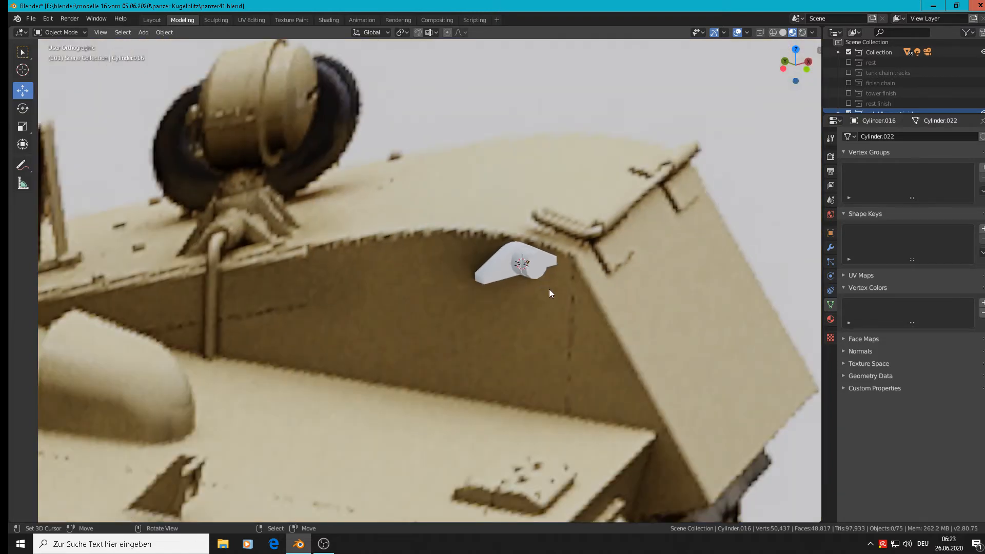
Place the 3D cursor just off the grooved boss's free end, add a Bezier circle there and rotate it 90° about X.
middle_click_drag(546, 289, 522, 259)
scroll(519, 257, "up", 2)
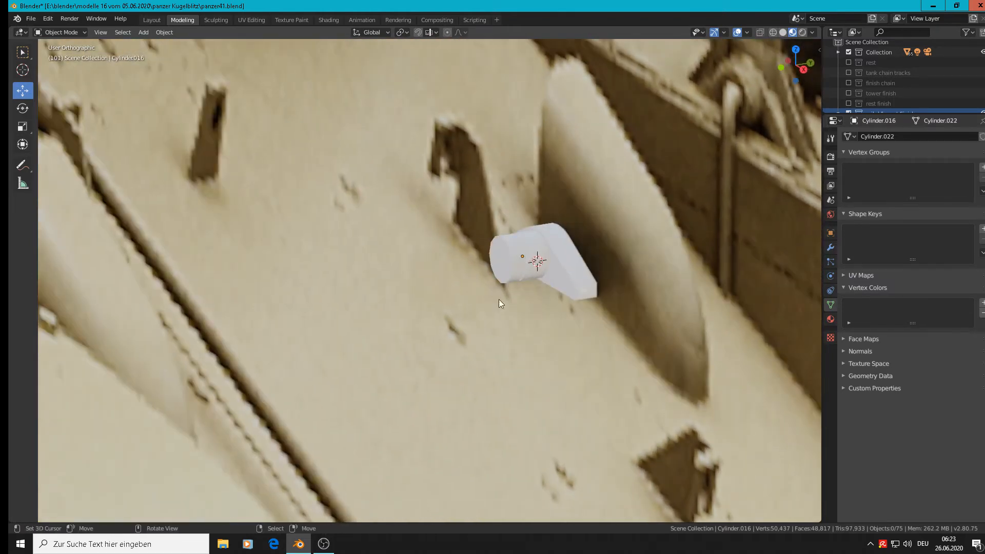
middle_click_drag(498, 299, 469, 274)
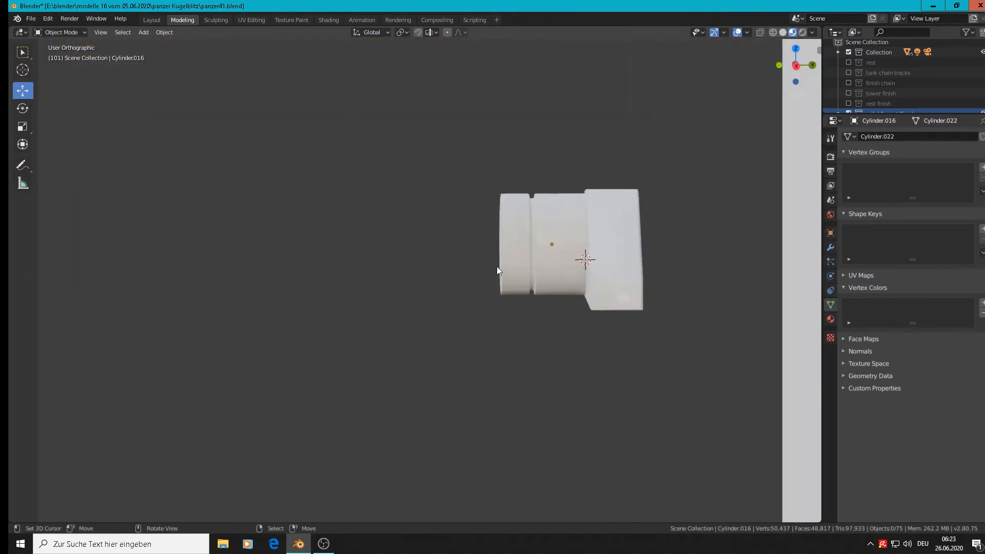
scroll(497, 271, "up", 3)
right_click(490, 248, "shift")
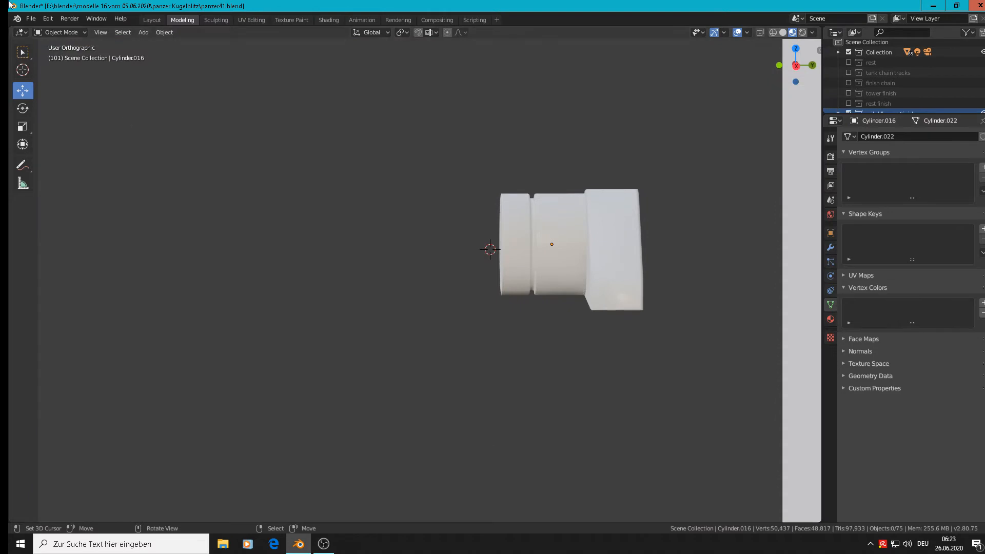
left_click(141, 32)
mouse_move(154, 54)
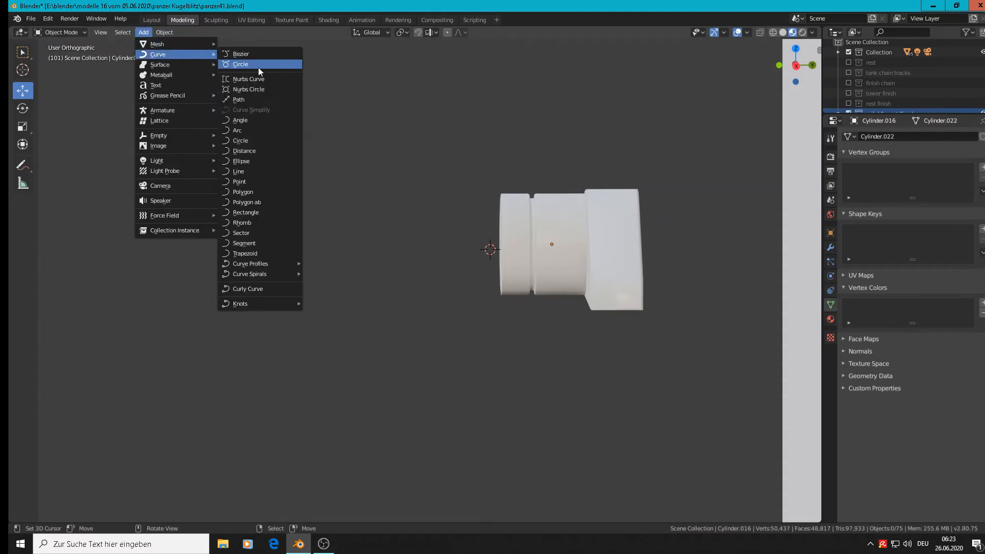
left_click(279, 66)
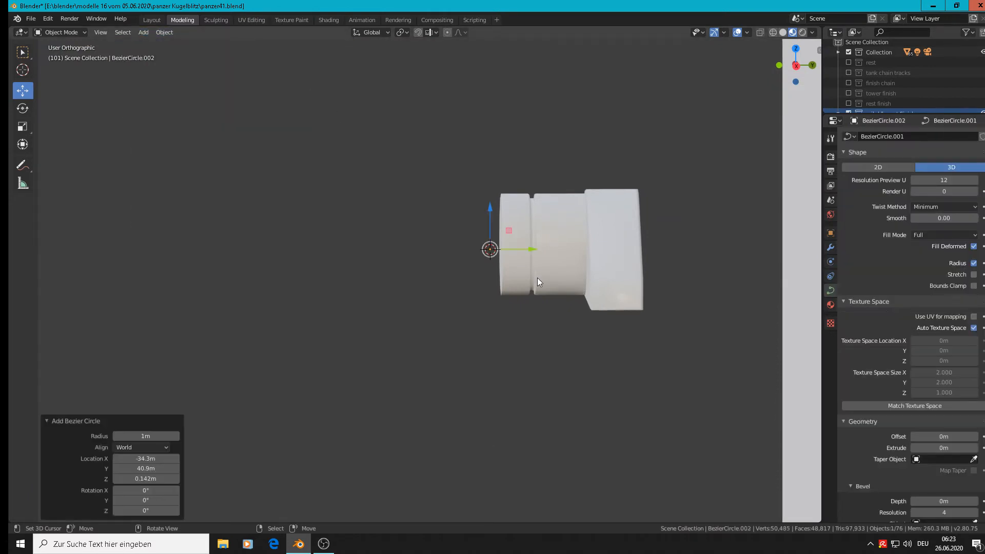
type("rx")
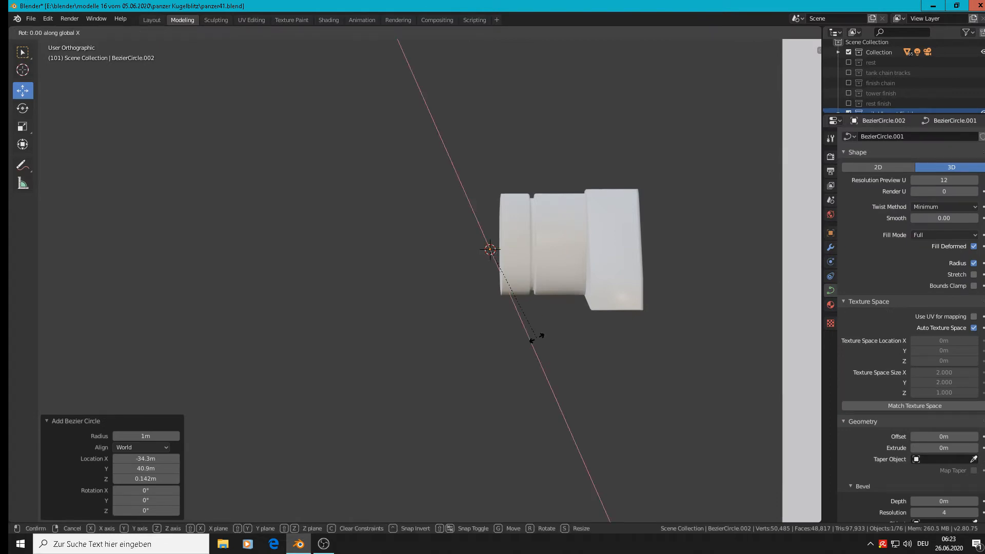
type("90")
key("Return")
Scale the Bezier circle down uniformly by 0.093, 0.059 and 0.502 to roughly the boss's diameter.
scroll(547, 344, "down", 4)
key("s")
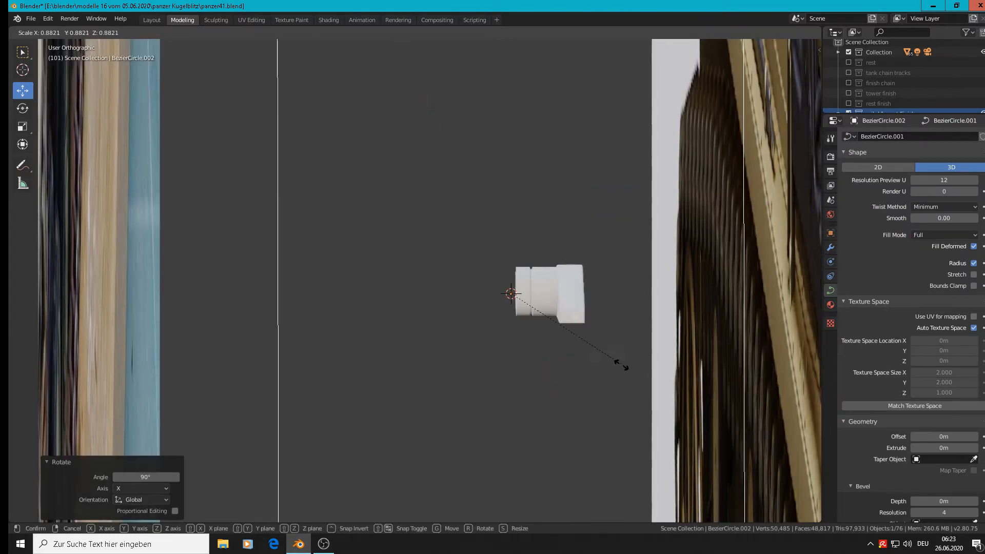
left_click(523, 299)
scroll(559, 335, "up", 2)
middle_click_drag(559, 336, 670, 376)
scroll(671, 373, "down", 6)
scroll(670, 371, "down", 3)
key("s")
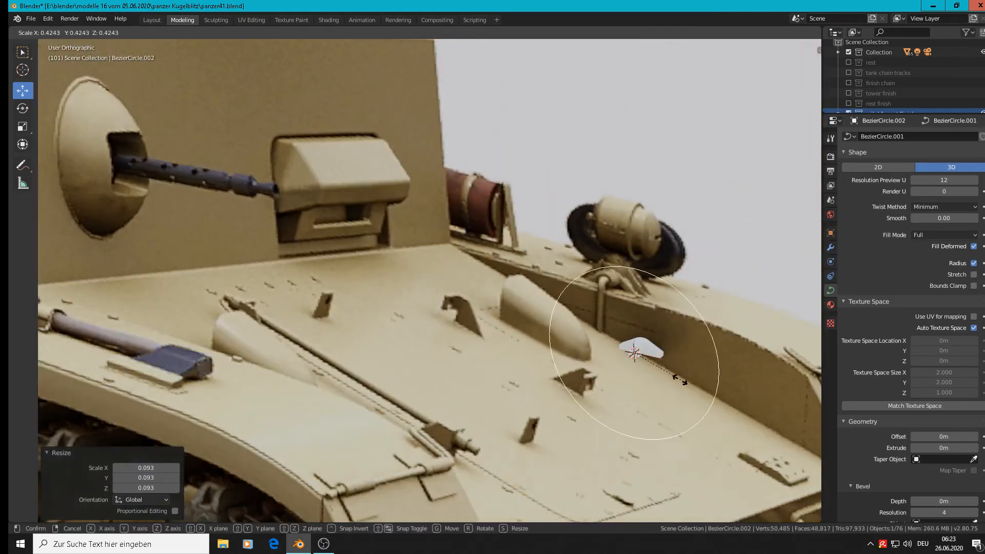
left_click(635, 360)
scroll(658, 374, "up", 8)
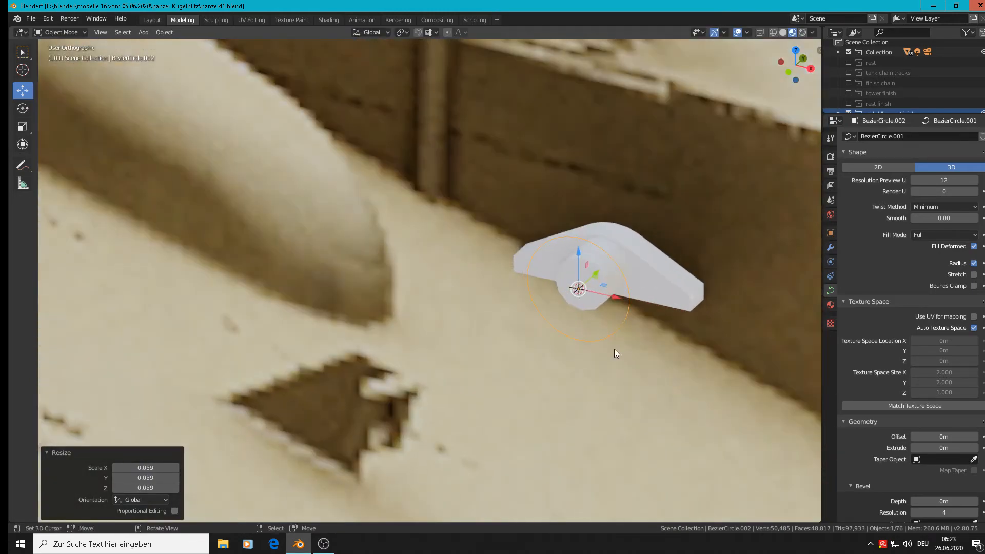
key("s")
left_click(555, 294)
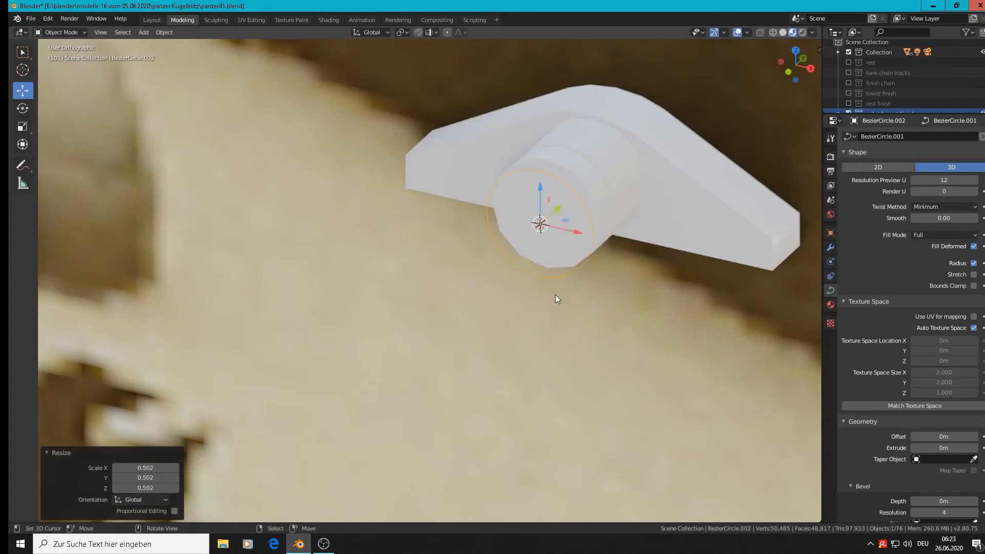
Rotate the Bezier circle 90° about the global Z axis so it stands perpendicular to the boss's end face.
middle_click_drag(555, 295, 567, 340)
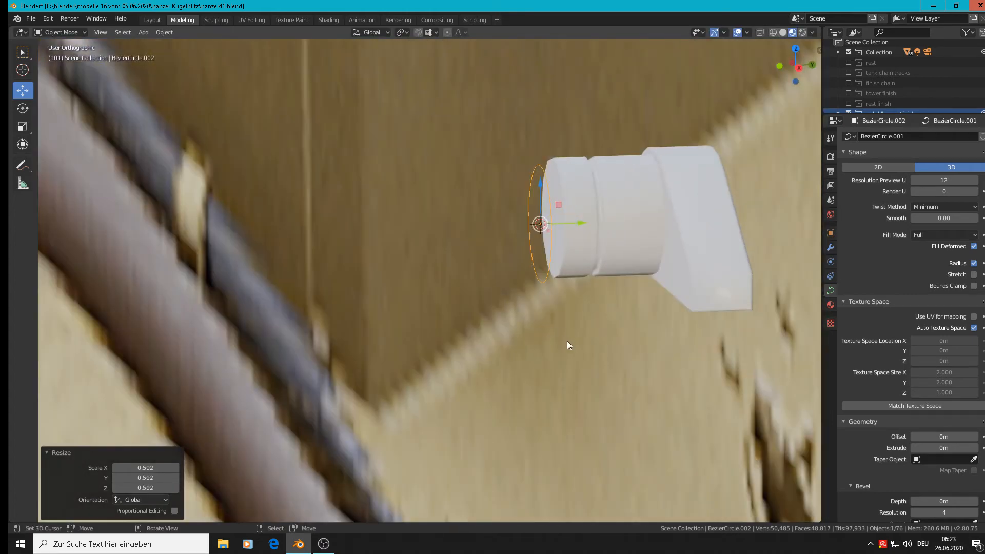
key("r")
key("z")
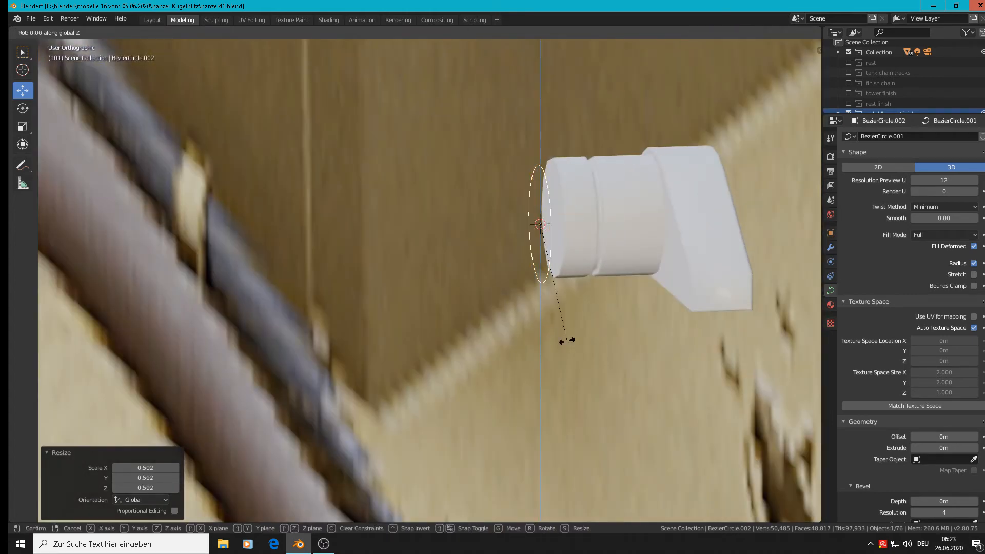
type("90")
key("Return")
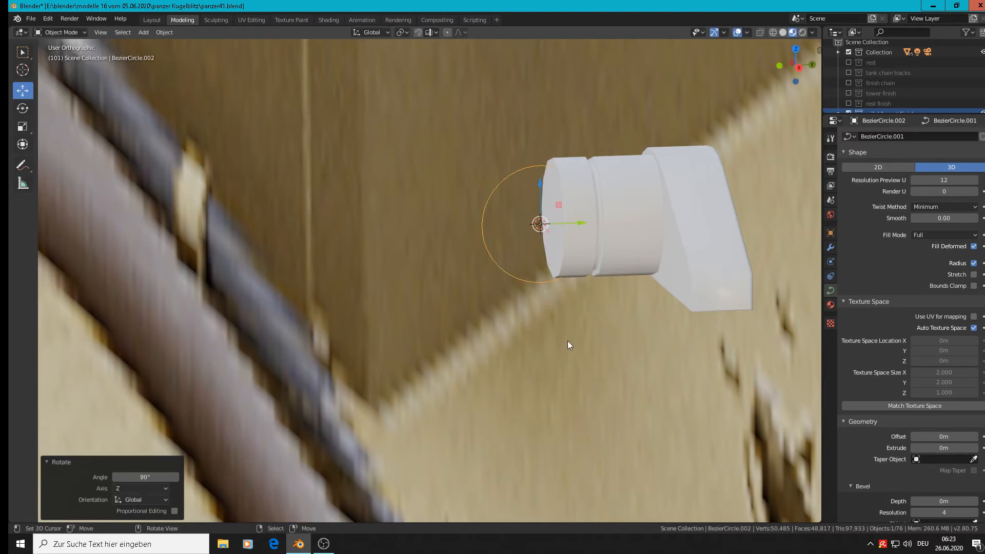
Move the circle slightly down and -0.00612 m along Y so it lies clear of the boss.
key("KP_1")
key("KP_3")
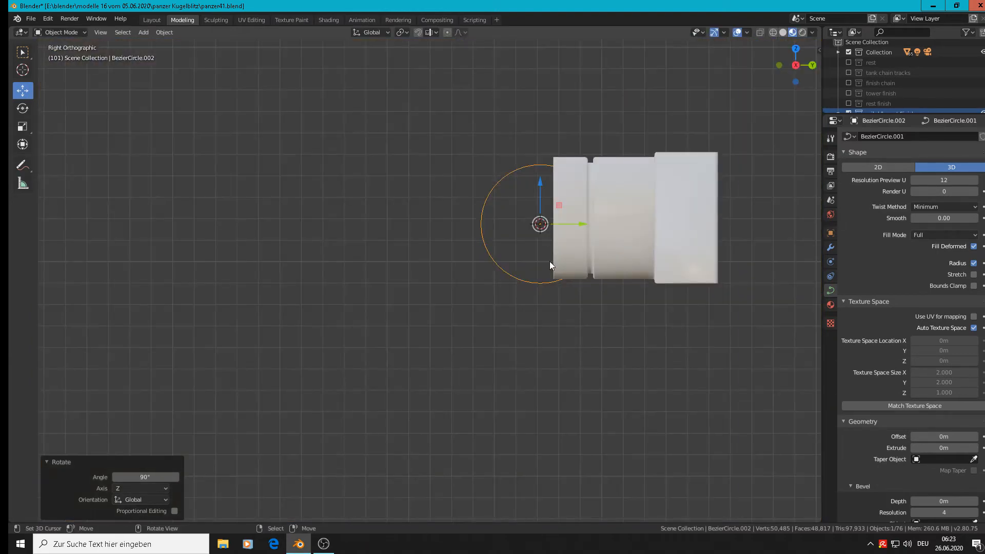
key("g")
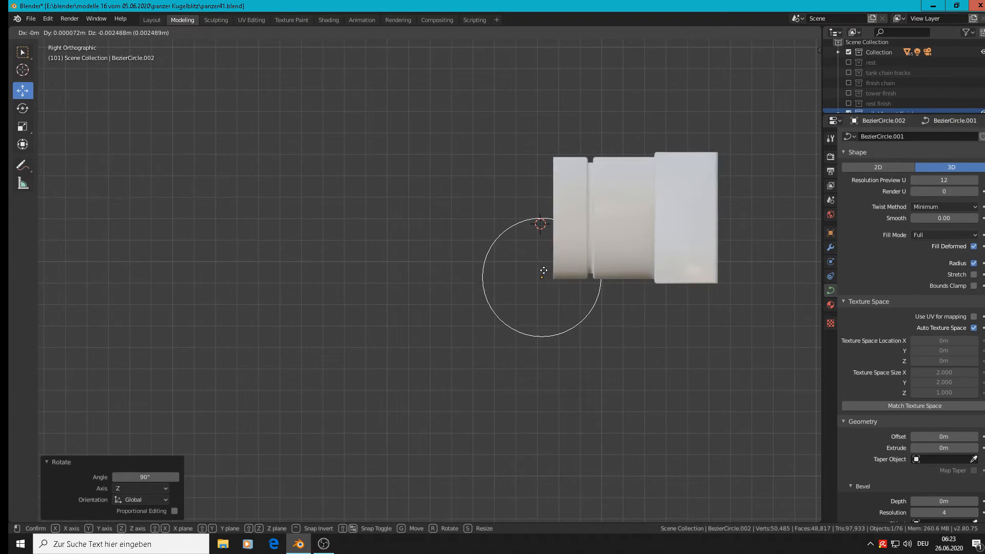
left_click(543, 271)
left_click_drag(574, 276, 442, 277)
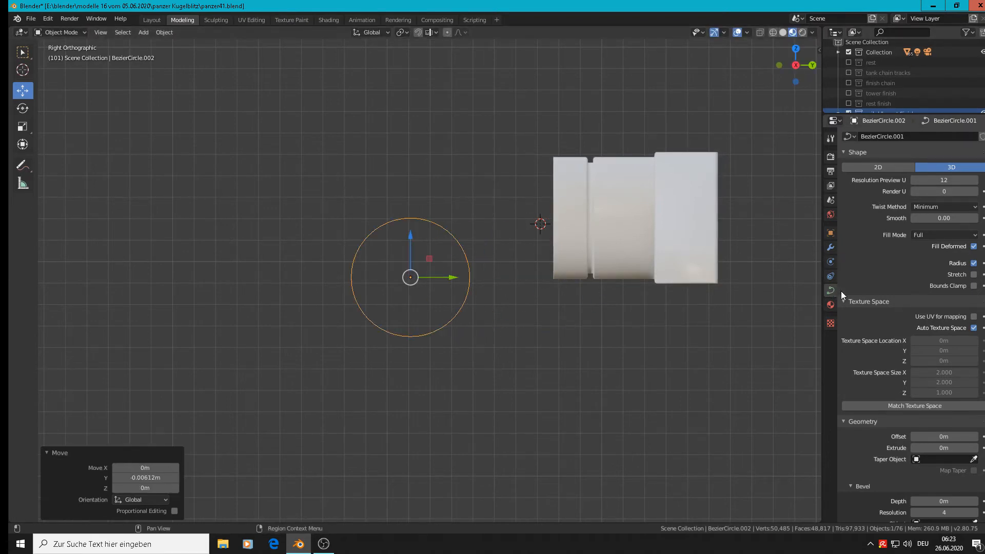
Give the circle a bevel depth of 0.39 m and convert the resulting ring from curve to mesh.
scroll(944, 501, "down", 1)
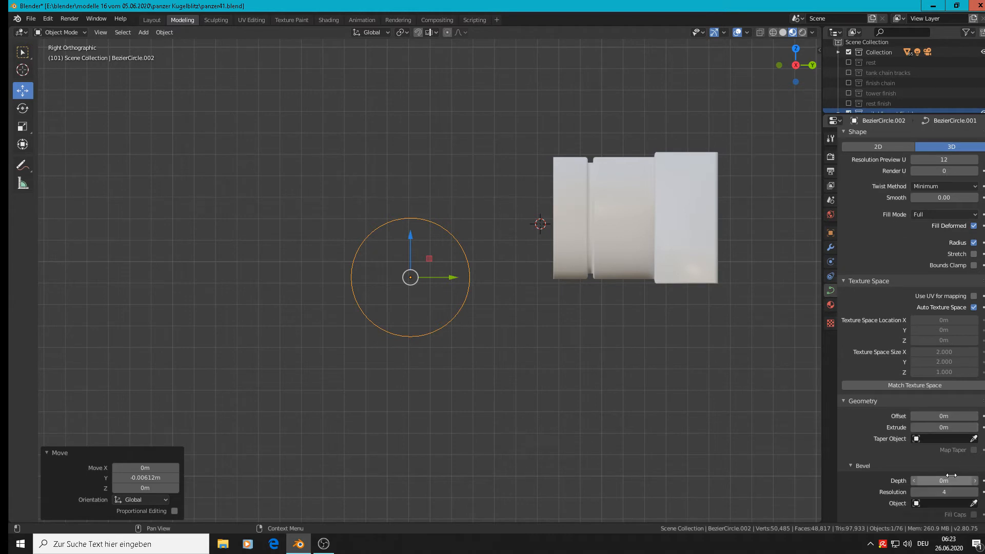
mouse_move(944, 481)
left_mouse_down()
mouse_move(975, 481)
mouse_move(929, 481)
mouse_move(951, 478)
left_mouse_up()
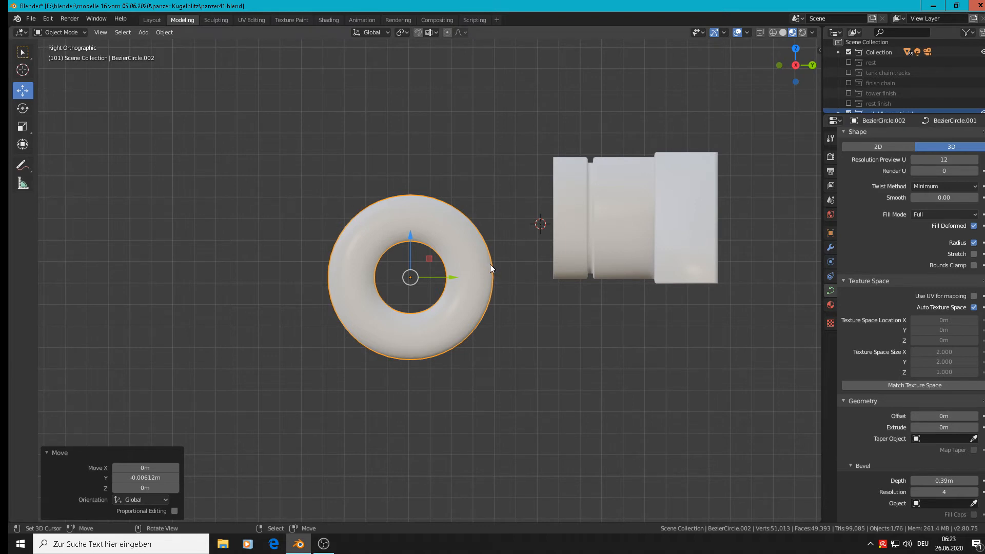
left_click(163, 32)
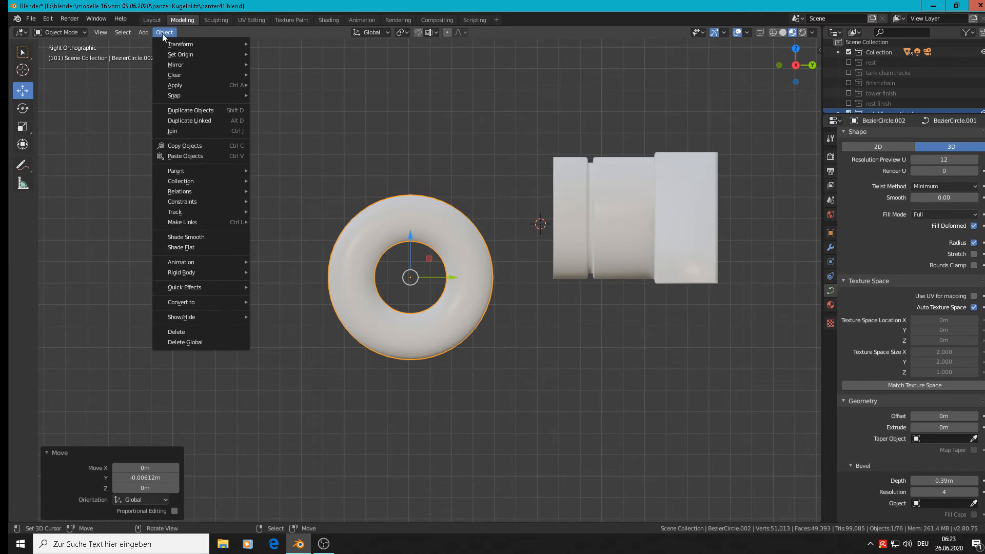
mouse_move(205, 302)
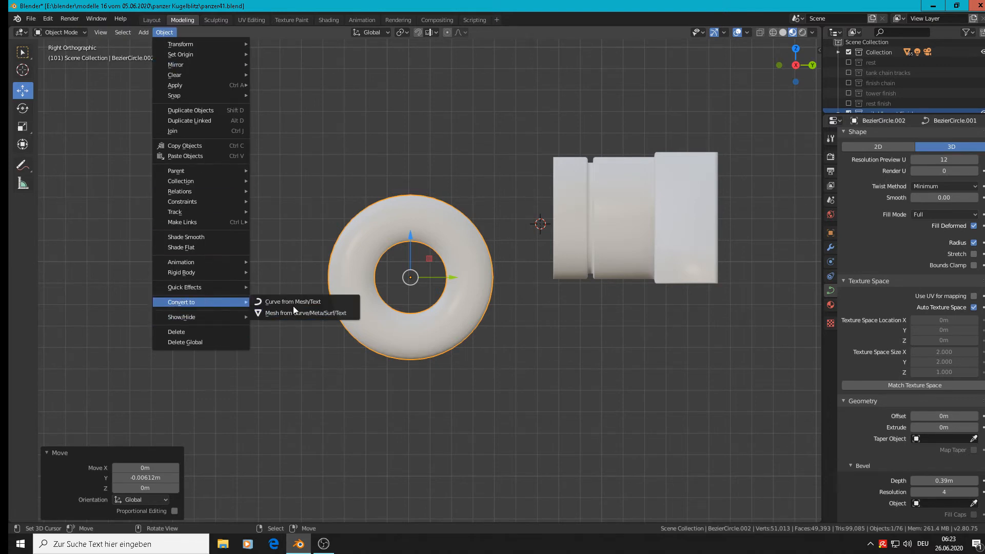
left_click(285, 314)
Delete the vertices of the ring's half facing the boss and of its lower half, leaving a quarter-circle elbow.
key("Tab")
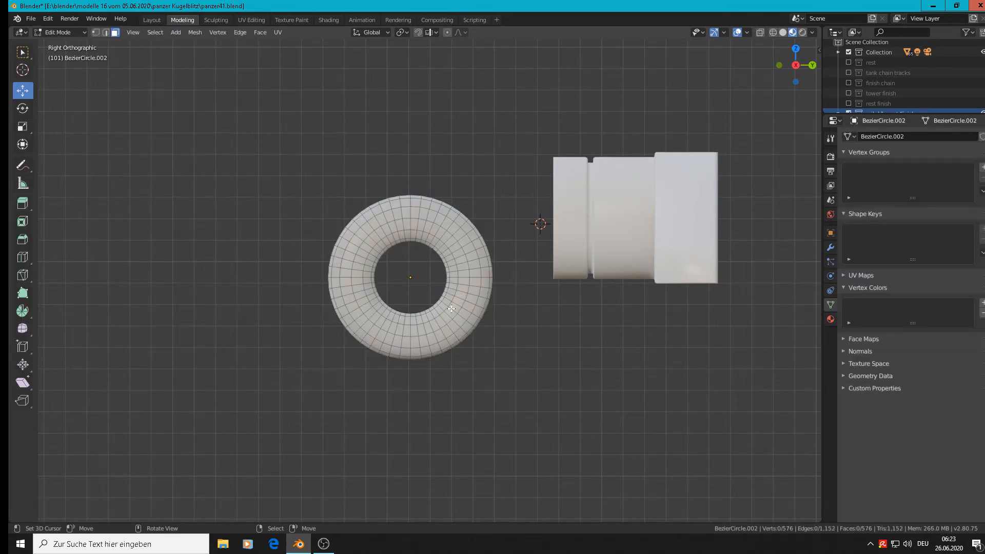
left_click(95, 32)
key("b")
left_click_drag(511, 439, 411, 175)
key("x")
left_click(412, 176)
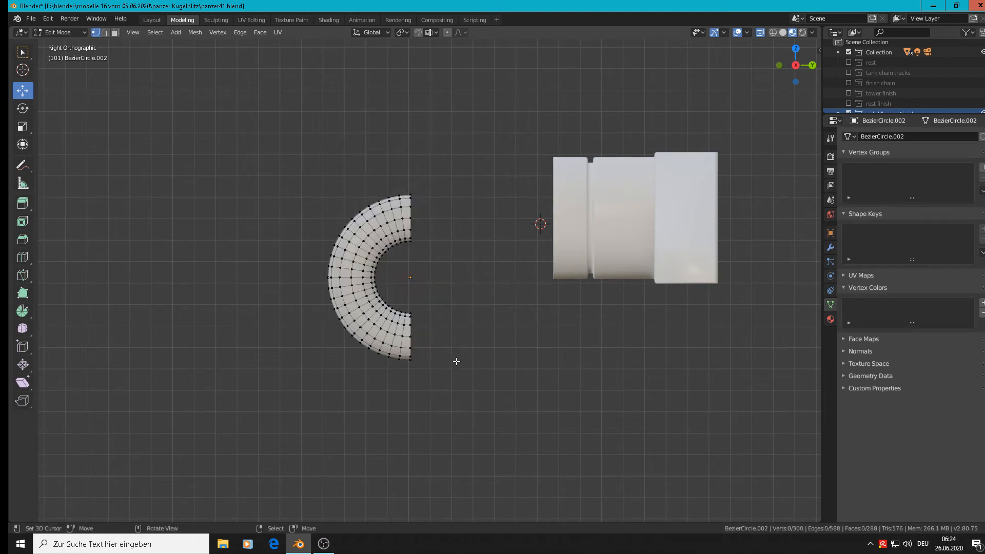
key("b")
left_click_drag(443, 383, 272, 281)
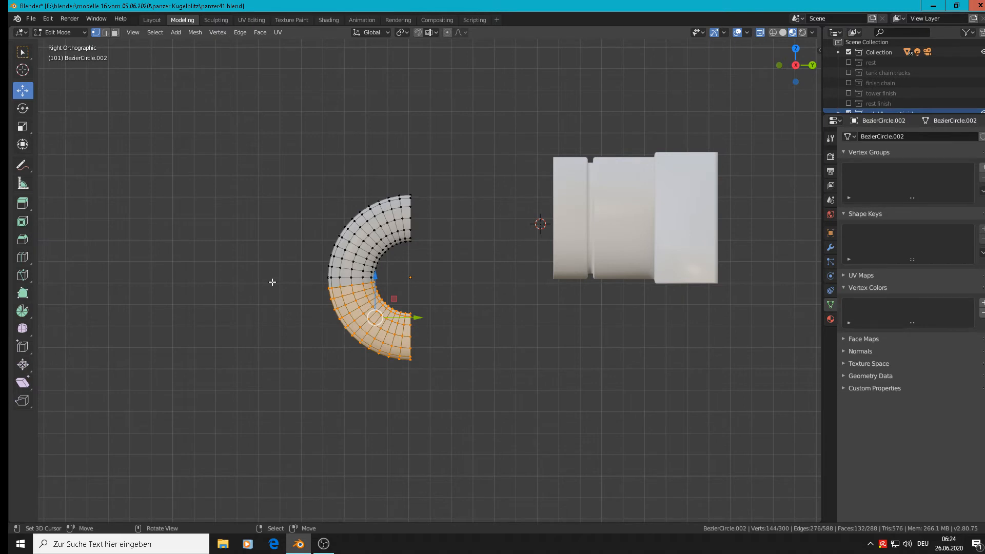
key("x")
left_click(271, 282)
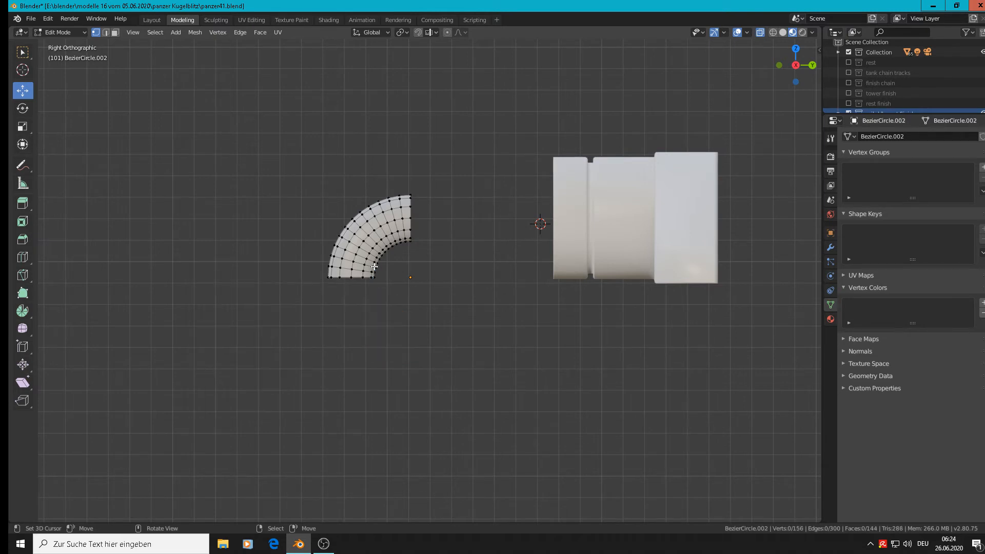
Extrude the elbow's upper open end 0.00495 m along Y toward the boss and add a loop cut near its end with factor -0.893.
left_click(413, 222, "alt")
key("e")
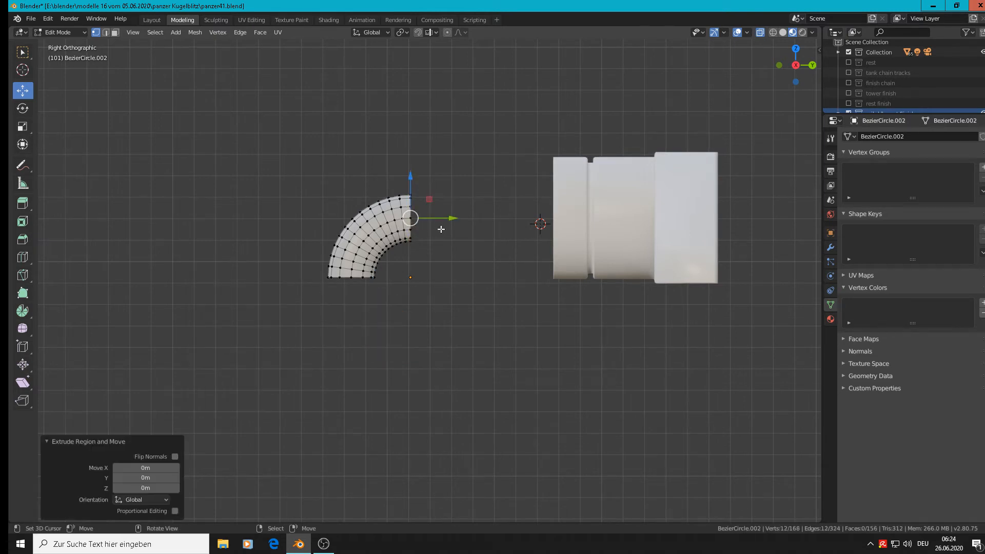
left_click(547, 230)
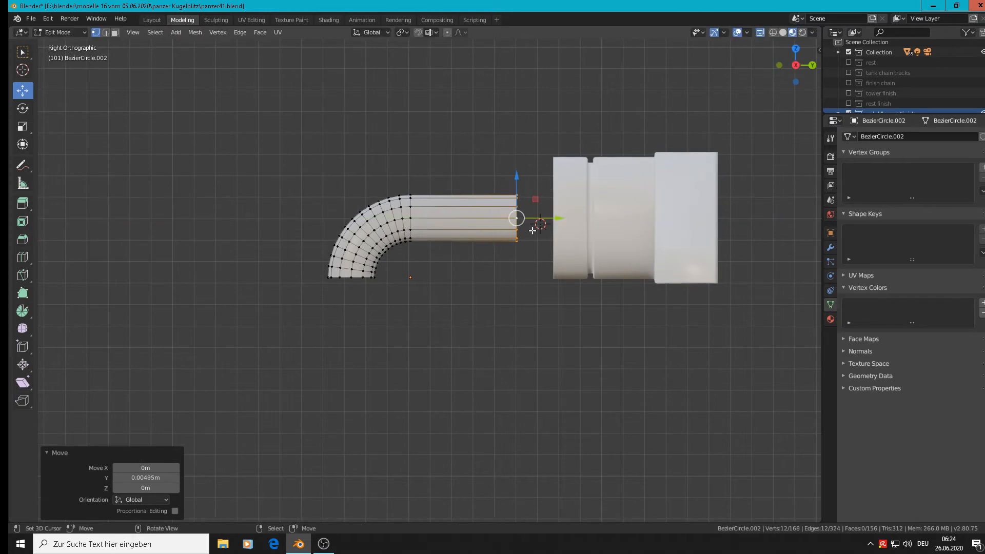
key("ctrl+r")
left_click(514, 218)
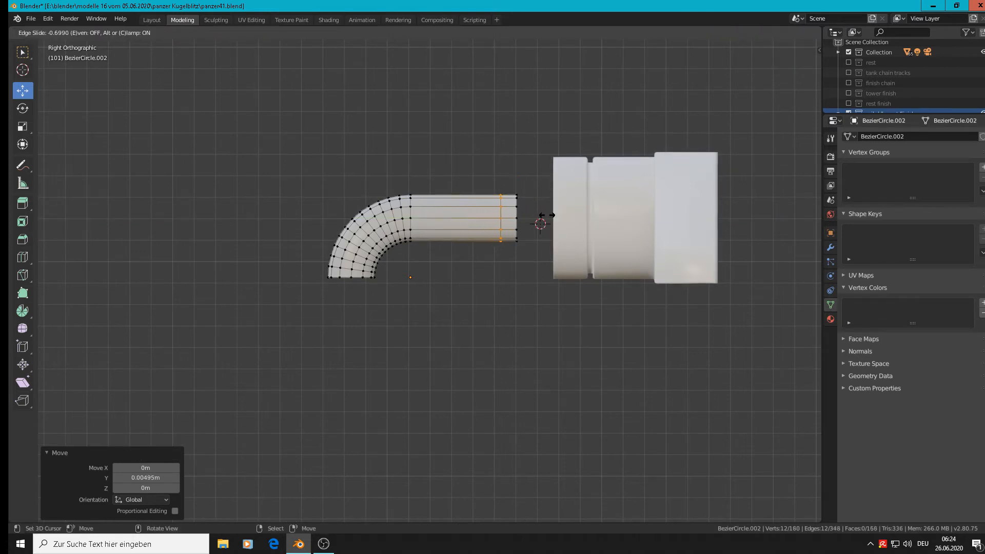
left_click(558, 218)
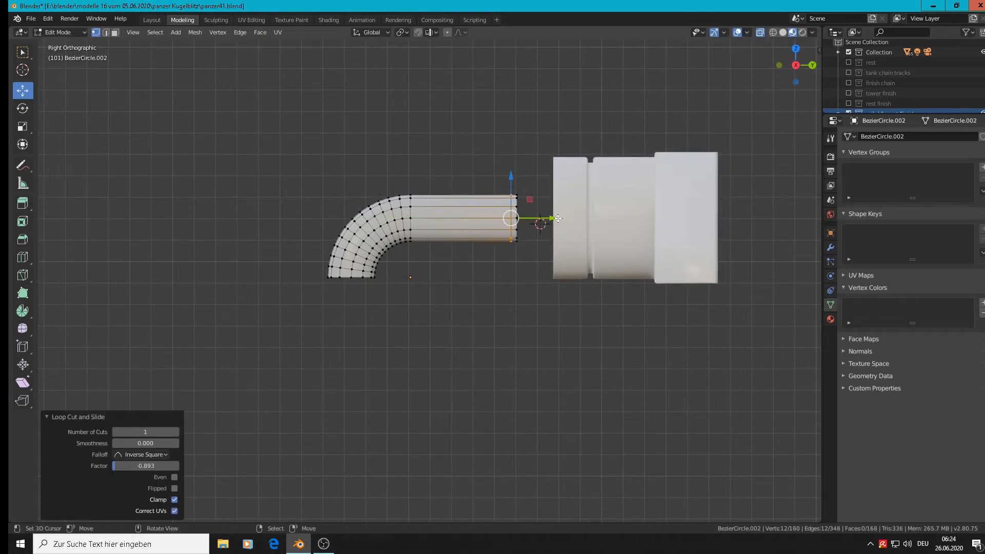
Extrude the elbow's lower open end 0.00713 m straight down, add a loop cut close to that end and return to Object Mode.
left_click(349, 291, "alt")
key("e")
key("z")
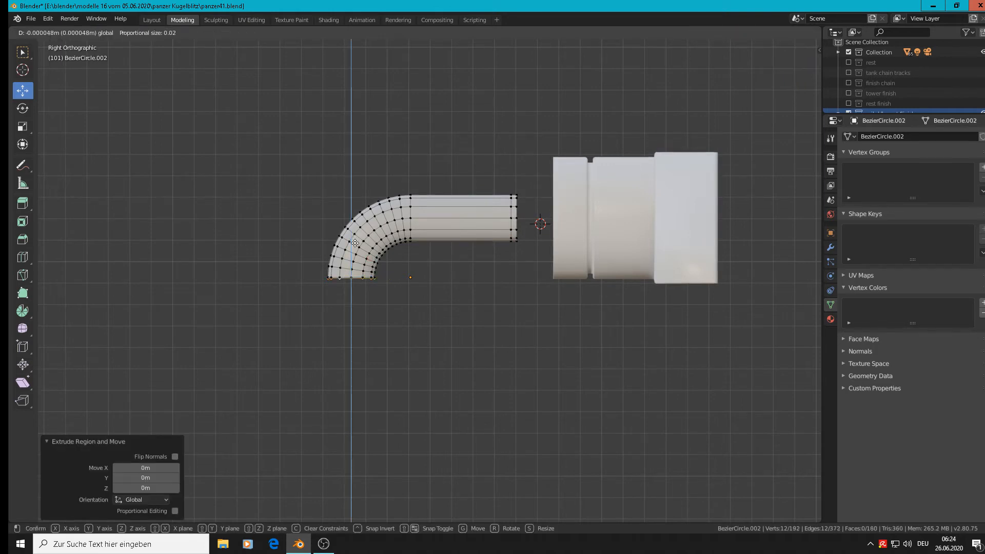
left_click(365, 393)
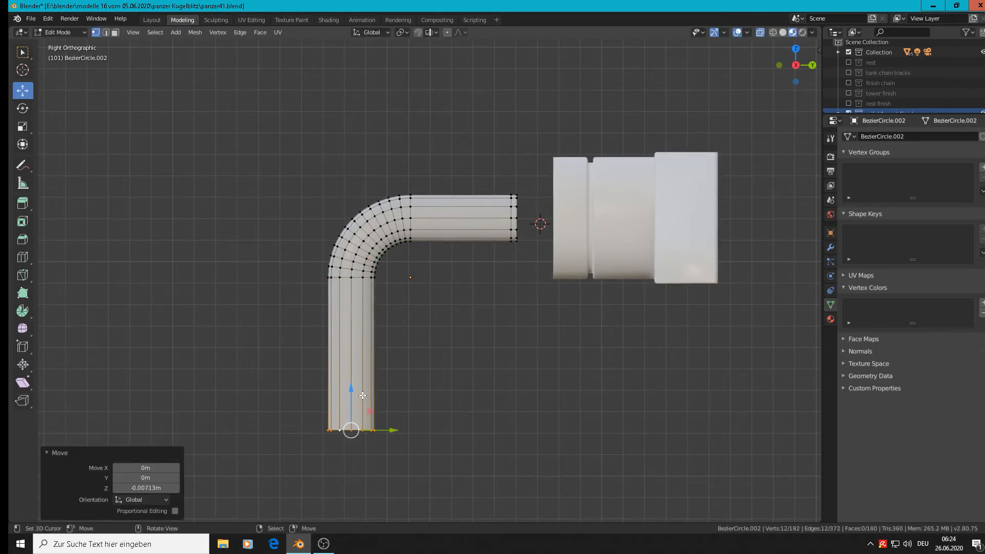
key("ctrl+r")
left_click(346, 401)
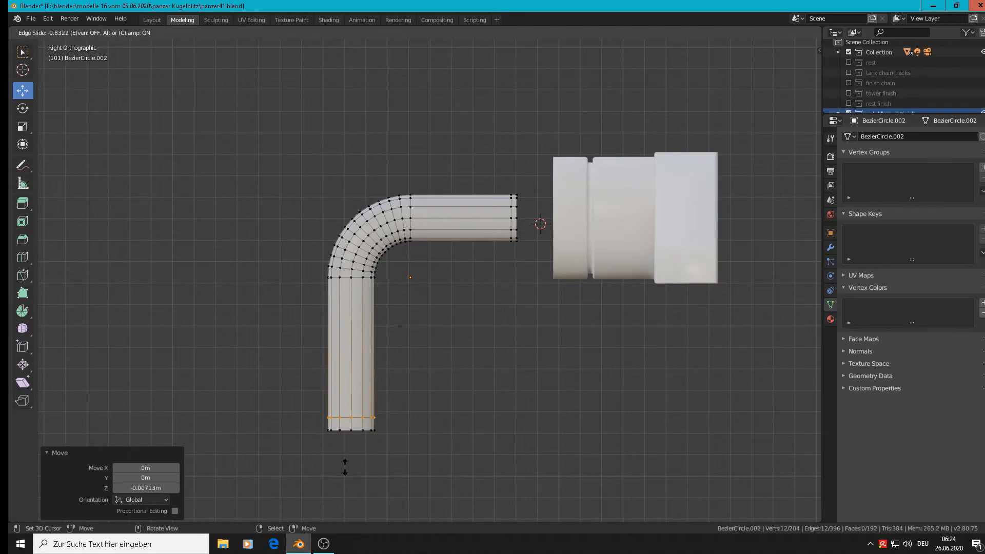
left_click(343, 473)
key("Tab")
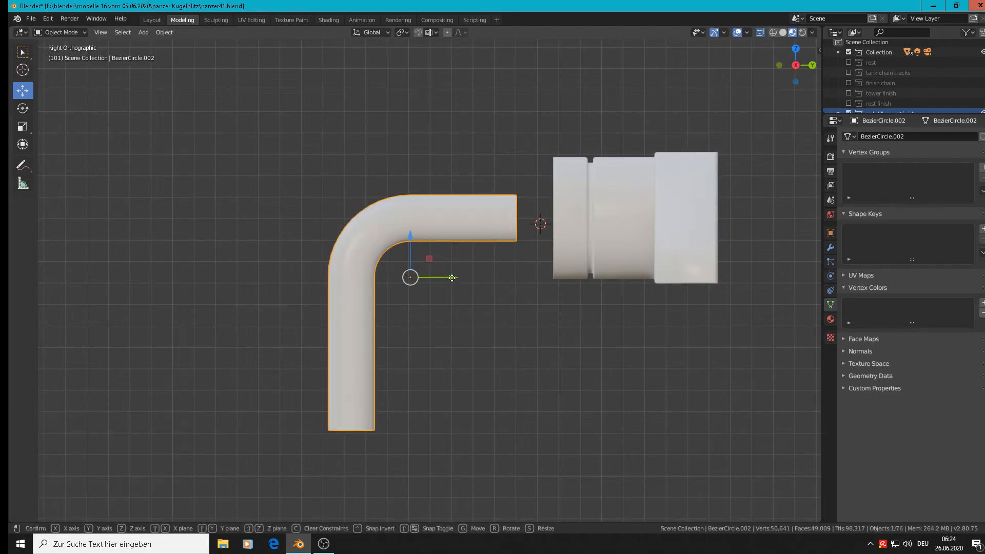
Move the bent pipe 0.00237 m along Y to meet the boss, scale it up to about 1.13, adjust its fit and deselect it.
key("g")
key("y")
left_click(502, 278)
middle_click_drag(504, 281, 591, 306)
key("s")
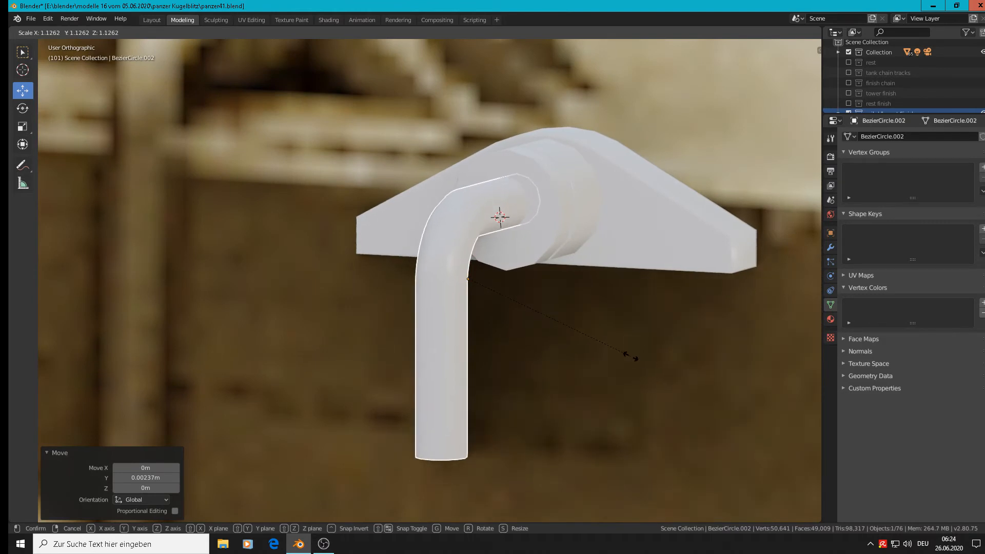
left_click(630, 356)
left_click_drag(473, 242, 473, 243)
middle_click_drag(473, 243, 567, 261)
key("alt+a")
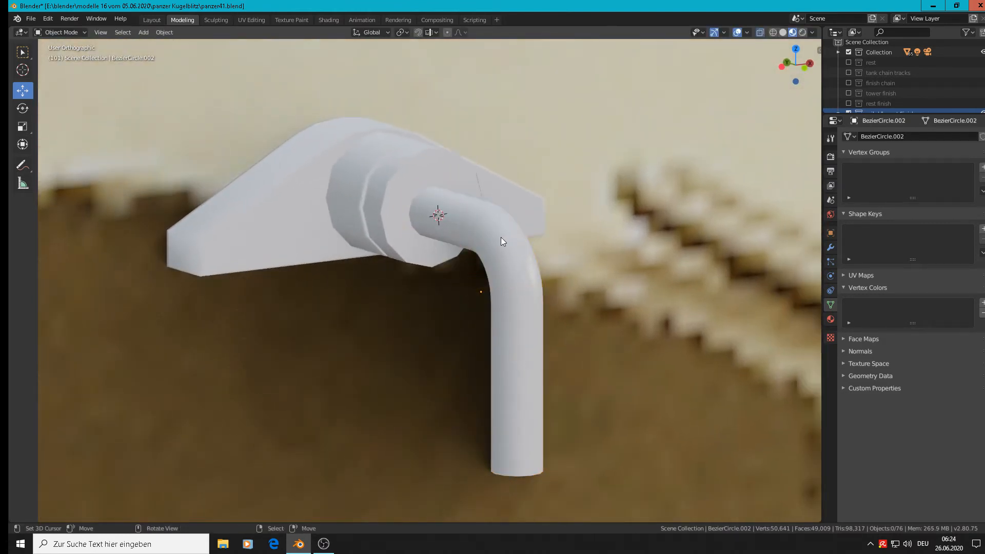
Join the boss, the bent pipe and the peaked bracket plate into a single object.
scroll(500, 237, "down", 3)
middle_click_drag(492, 241, 430, 173)
scroll(432, 208, "up", 2)
left_click(433, 174)
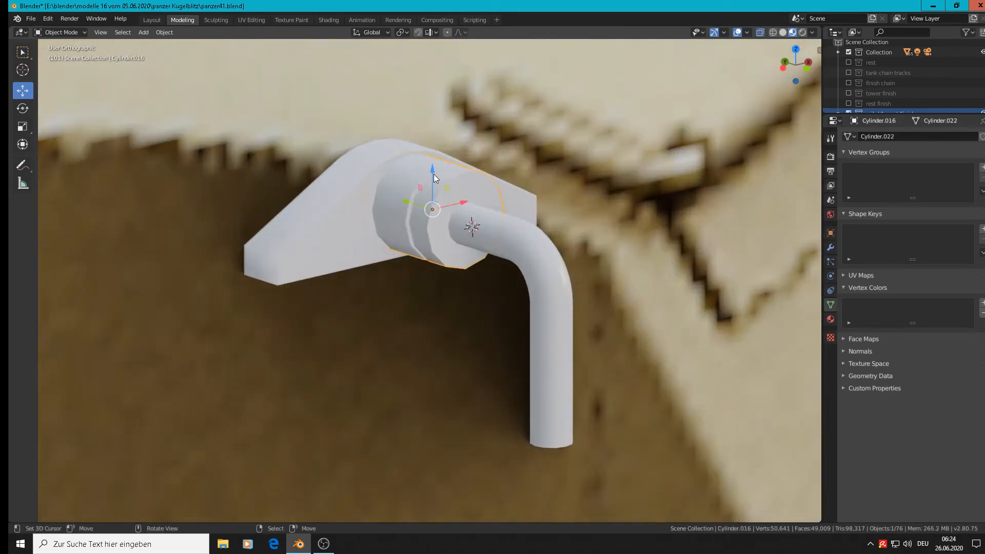
key("Tab")
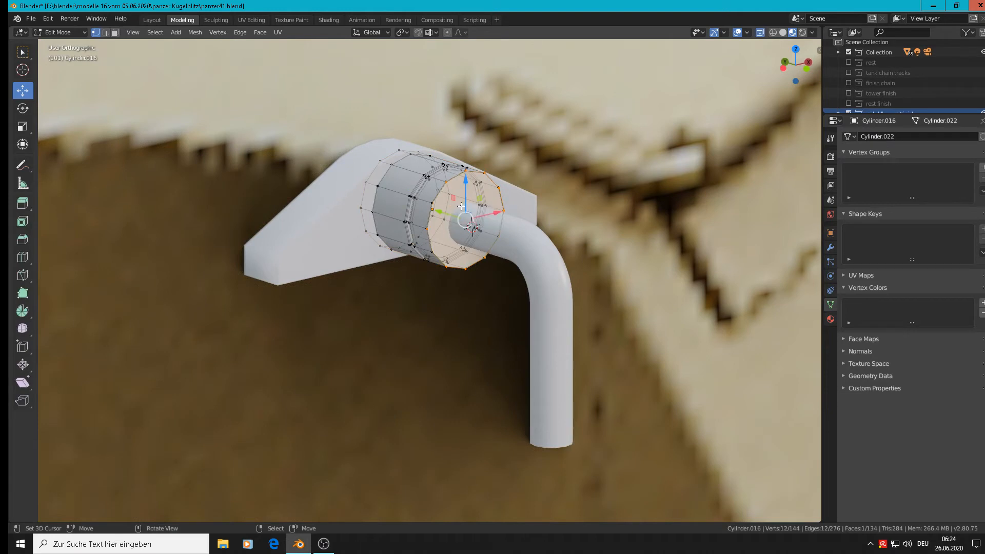
key("Tab")
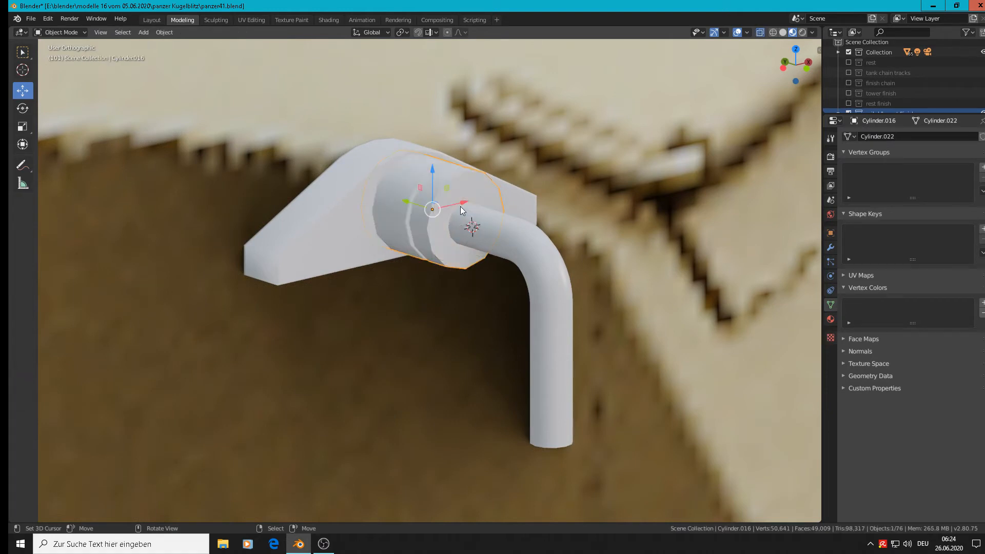
left_click(524, 244, "shift")
left_click(336, 197, "shift")
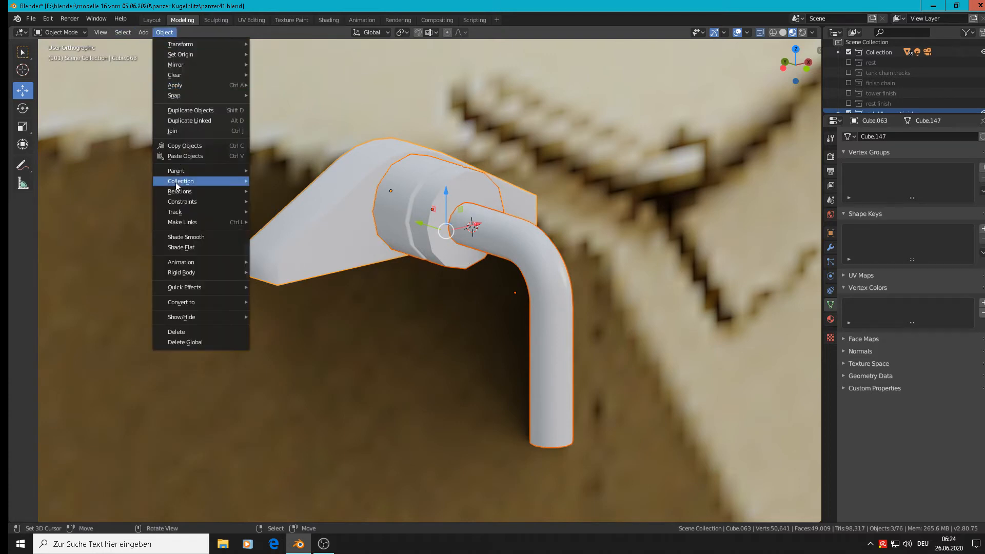
mouse_move(182, 82)
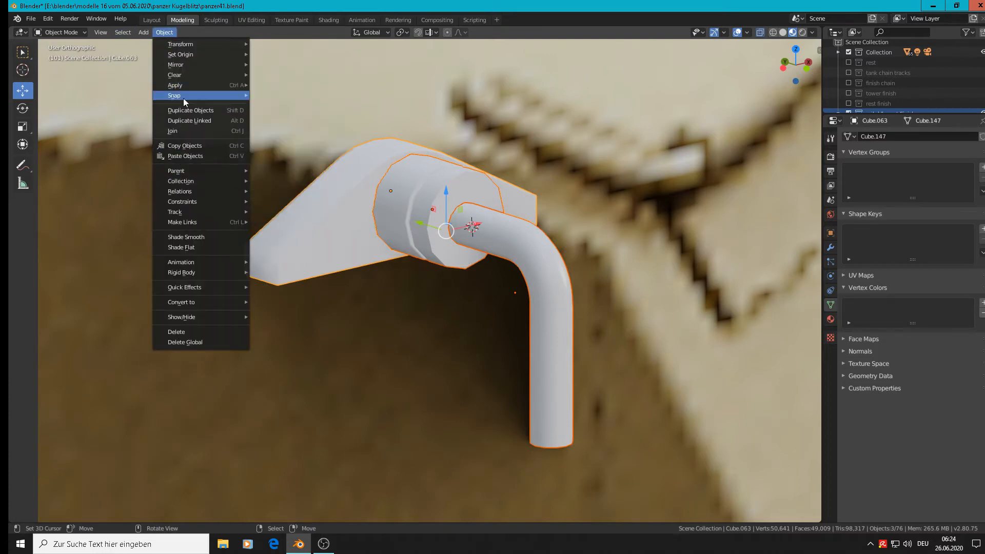
left_click(204, 131)
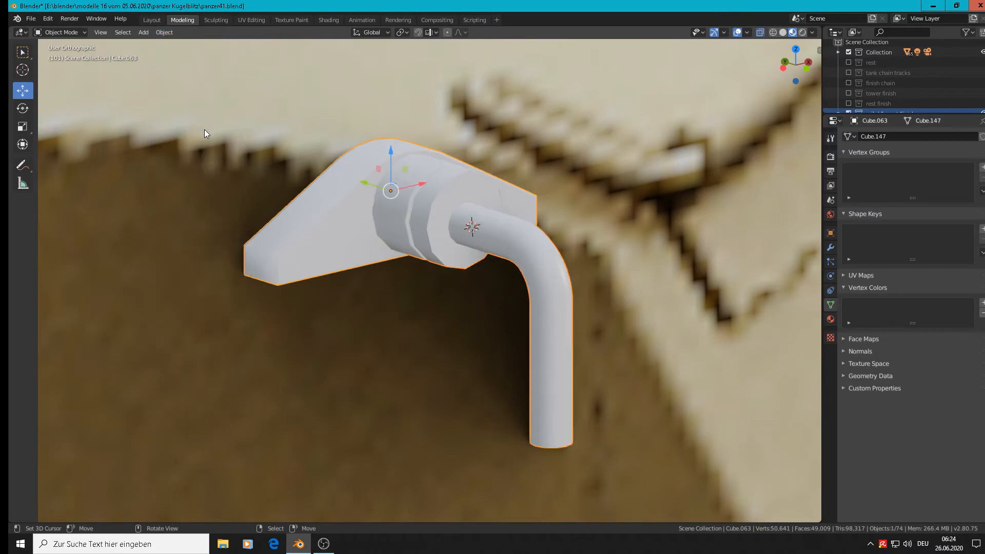
In front view, move the joined bracket 3.54 m along X and -2.33 m along Z to the headlamp among the finished parts.
scroll(308, 195, "down", 4)
middle_click_drag(334, 184, 306, 197)
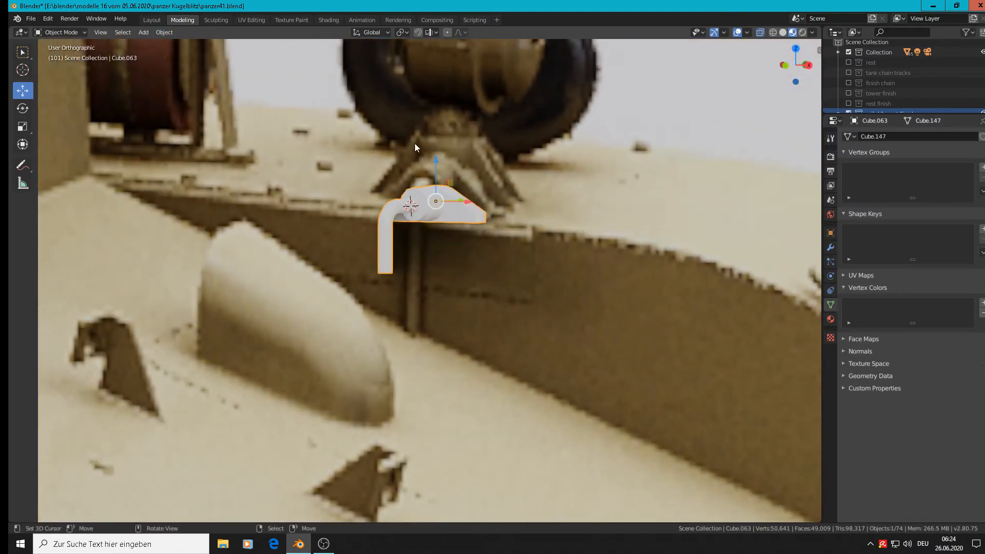
scroll(503, 238, "down", 5)
scroll(494, 230, "down", 4)
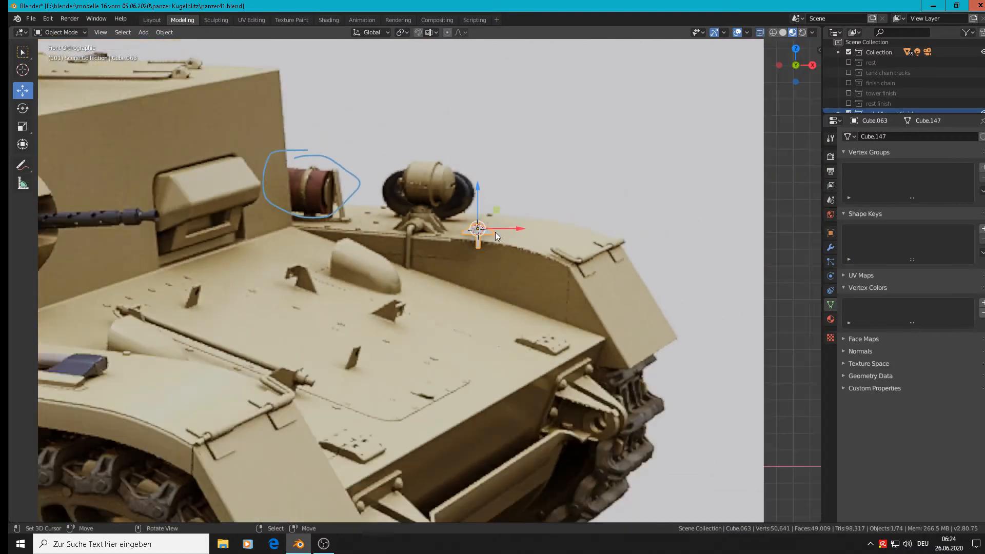
key("KP_1")
scroll(498, 254, "down", 3)
scroll(499, 257, "down", 10)
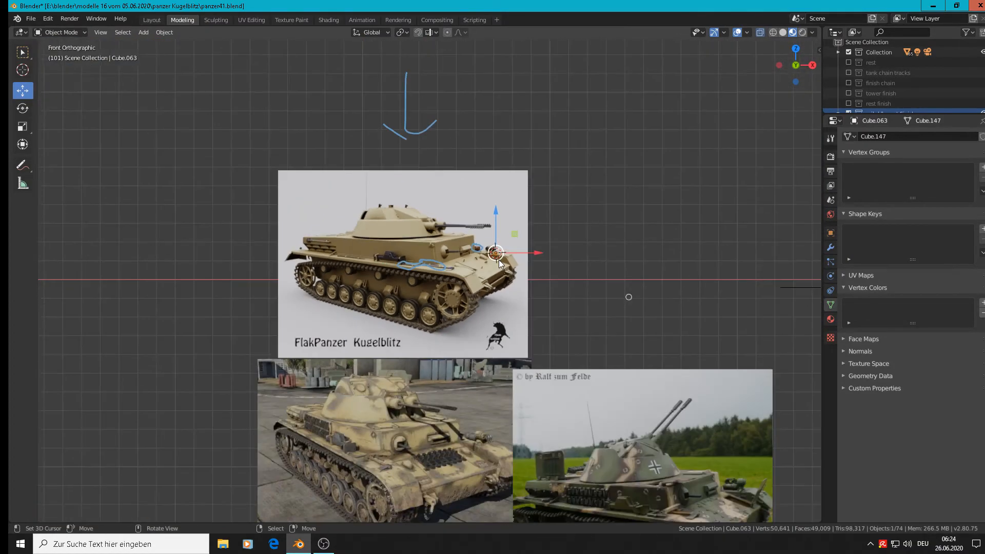
scroll(533, 295, "up", 1)
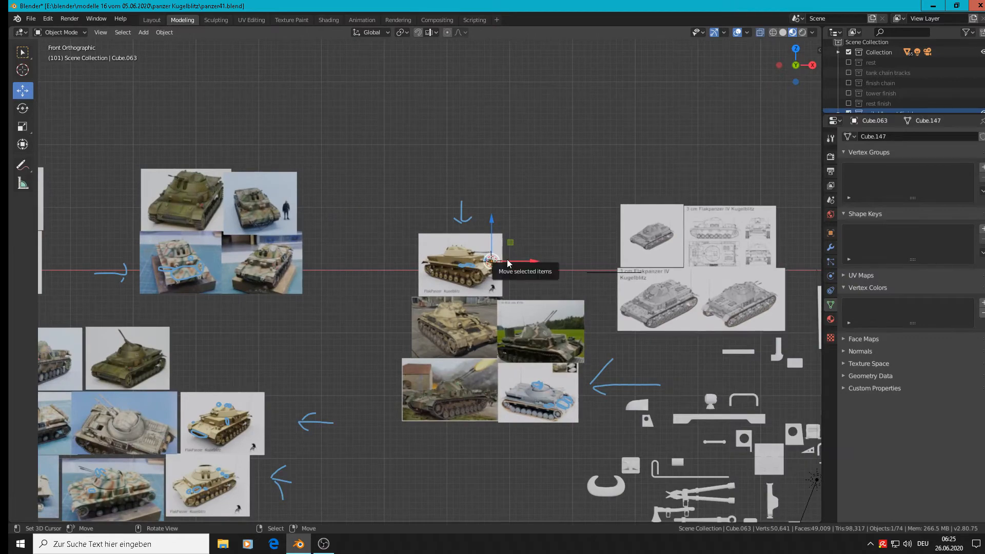
left_click_drag(491, 262, 728, 403)
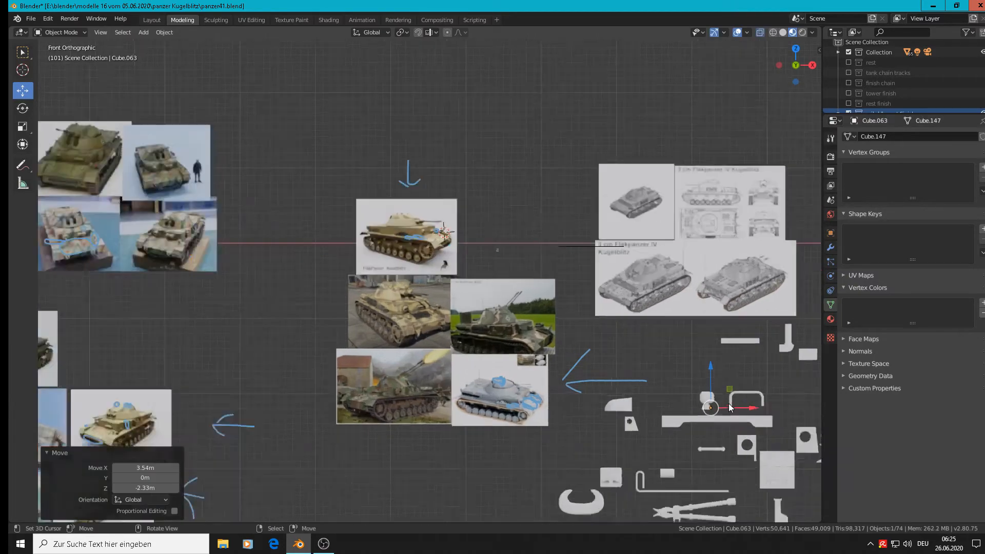
Scale the joined bracket up by 8.461 at the foot of the headlamp.
scroll(728, 403, "up", 6)
middle_click_drag(706, 413, 584, 82, "shift")
scroll(528, 194, "up", 2)
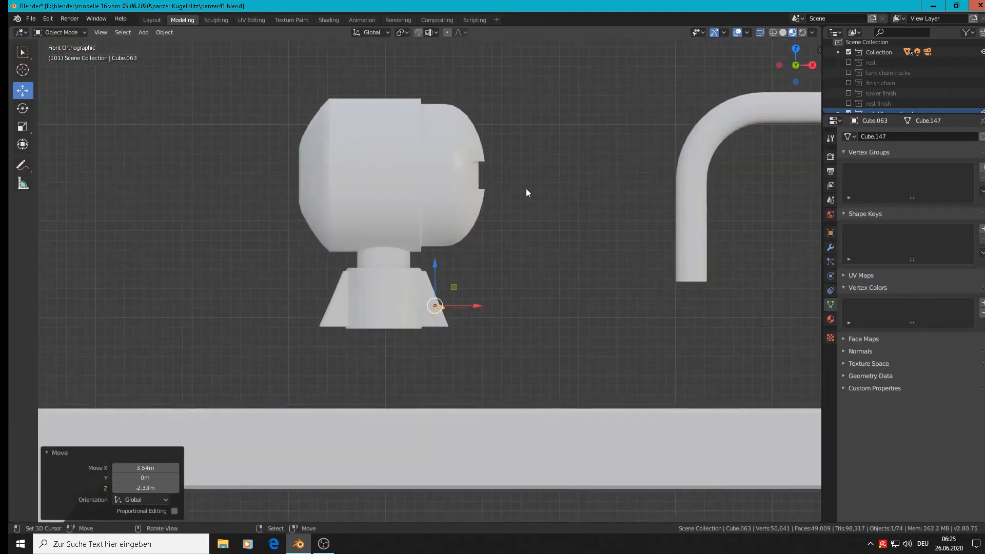
key("s")
left_click(382, 403)
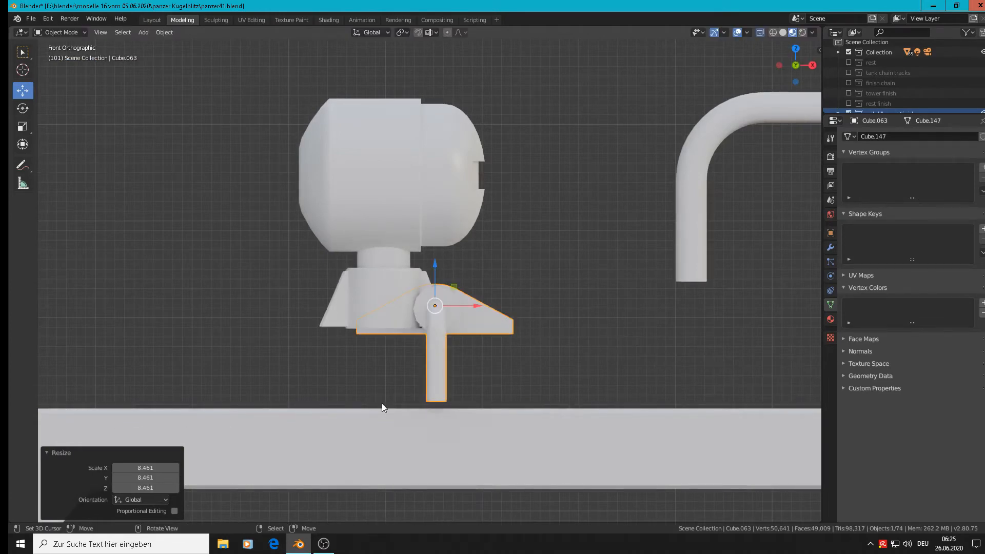
Move the bracket -0.0665 m along Y and -0.0496 m along X to sit in front of the headlamp's foot.
middle_click_drag(382, 403, 326, 438)
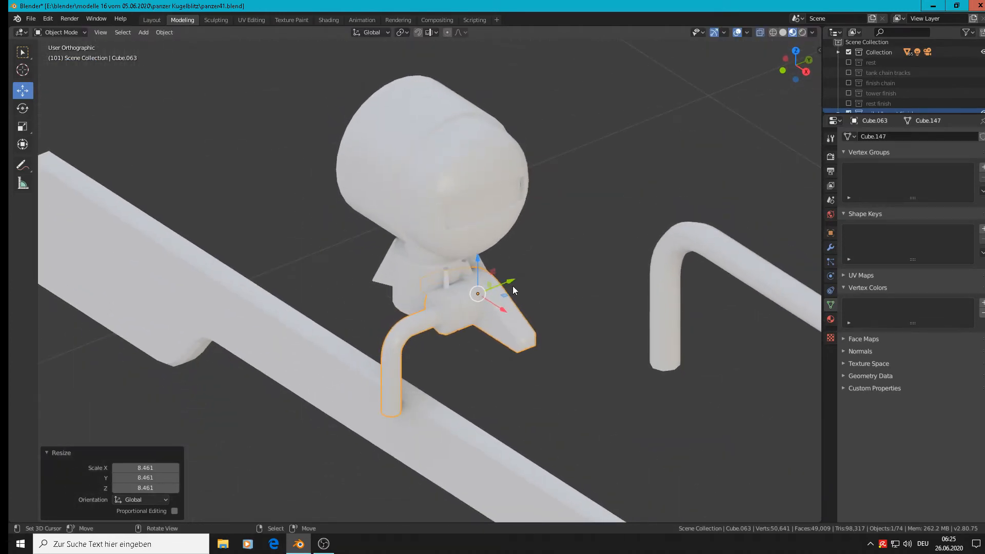
key("g")
key("y")
left_click(459, 300)
middle_click_drag(454, 319, 525, 336)
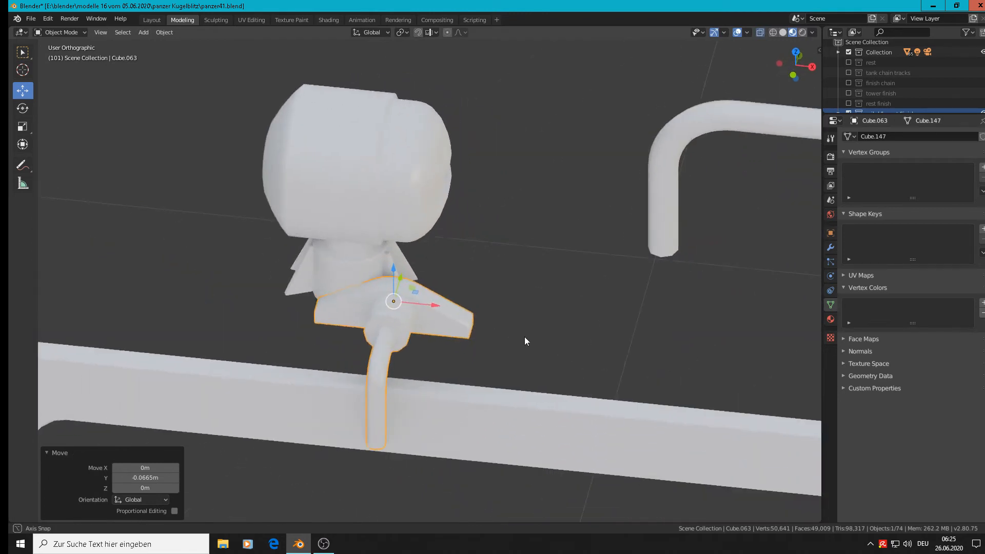
key("g")
key("x")
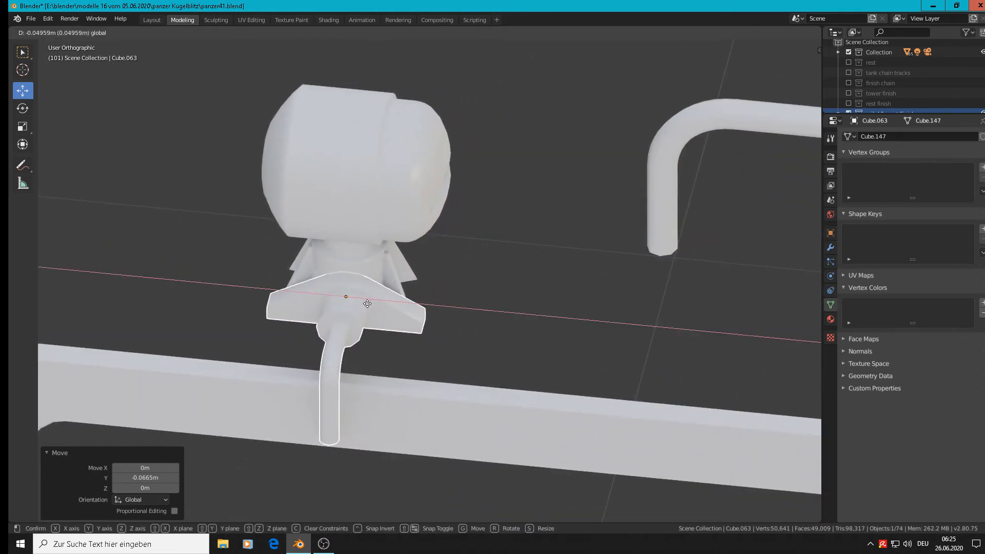
left_click(373, 318)
Scale the bracket down to about the width of the headlamp's foot and shift it -0.00371 m along X to center it.
middle_click_drag(372, 318, 363, 279)
key("s")
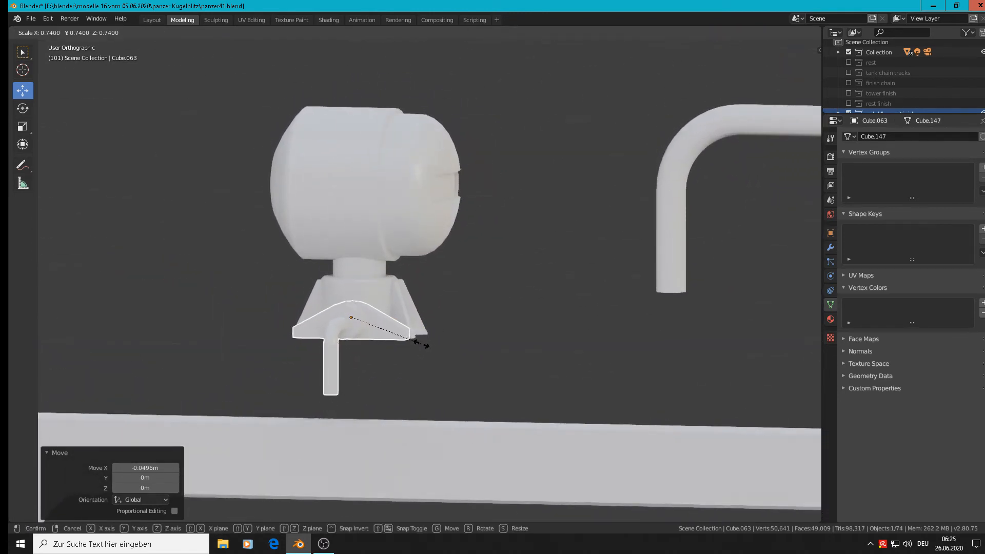
left_click(421, 342)
middle_click_drag(420, 343, 407, 319)
left_click_drag(374, 319, 371, 319)
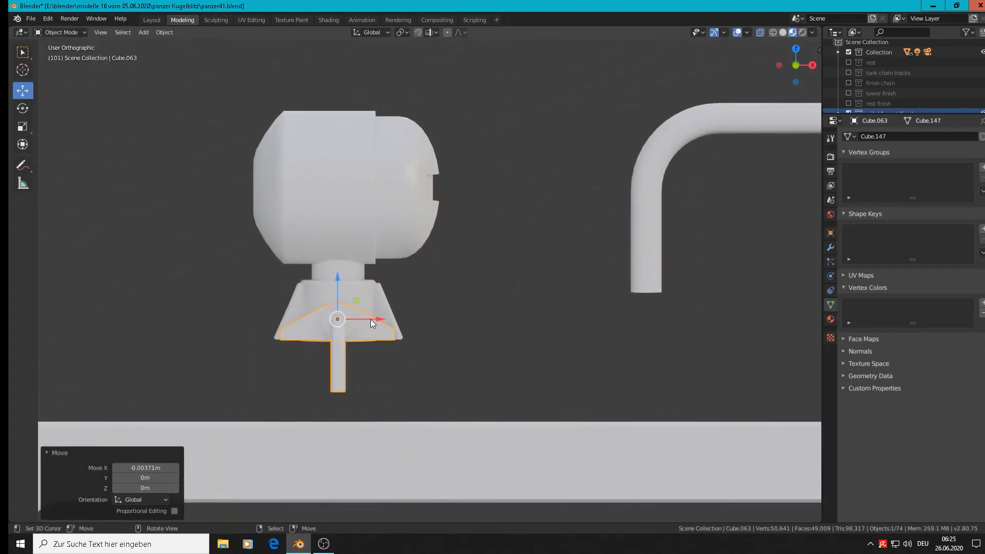
Join the bracket with the headlamp into one object.
middle_click_drag(370, 319, 381, 361)
left_click(395, 221, "shift")
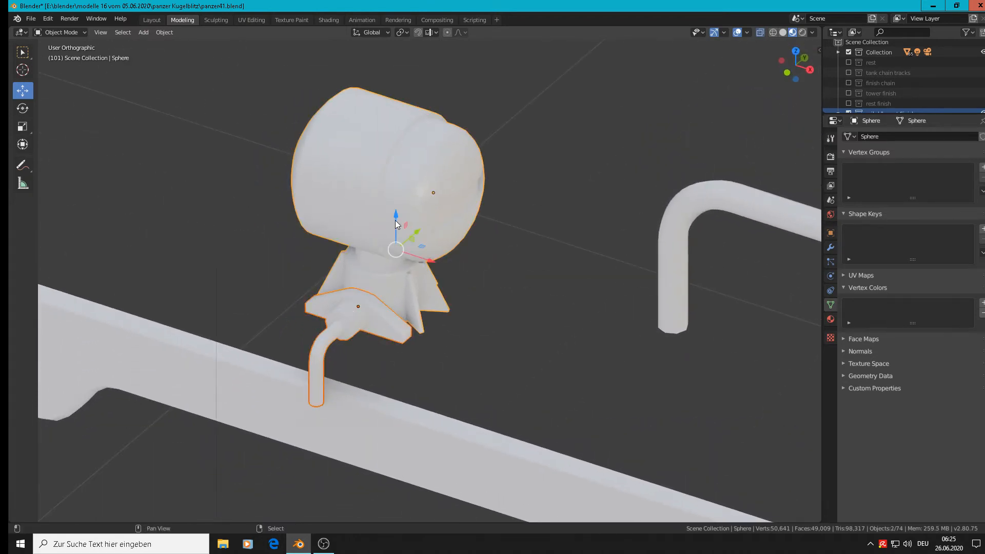
left_click(164, 32)
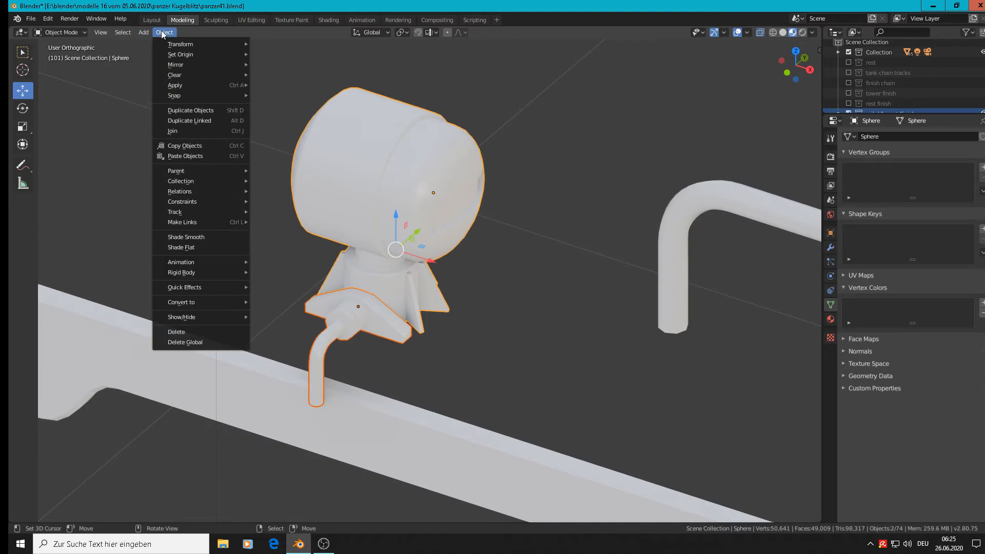
left_click(175, 131)
Return to front view and save the project as a new file named panzer42.blend.
scroll(322, 227, "down", 4)
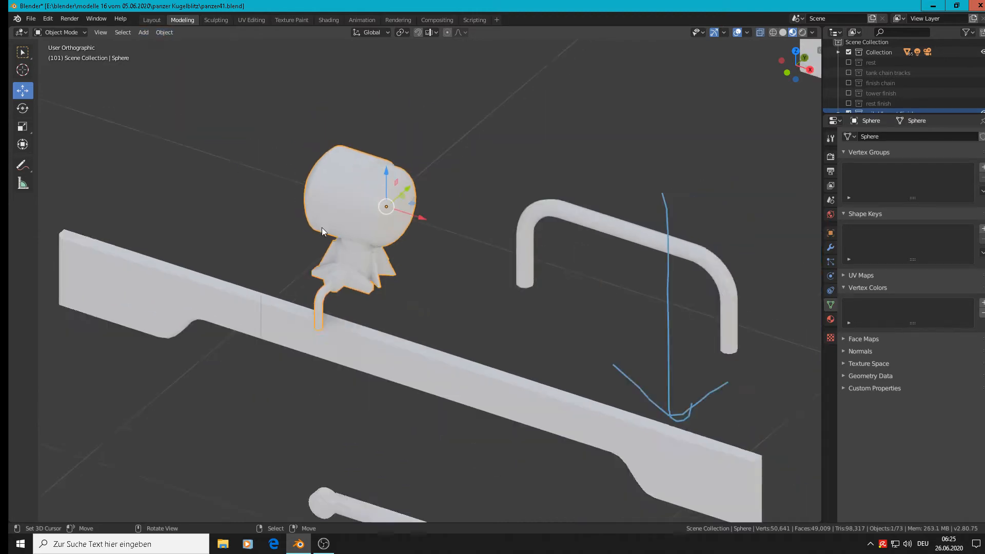
key("KP_1")
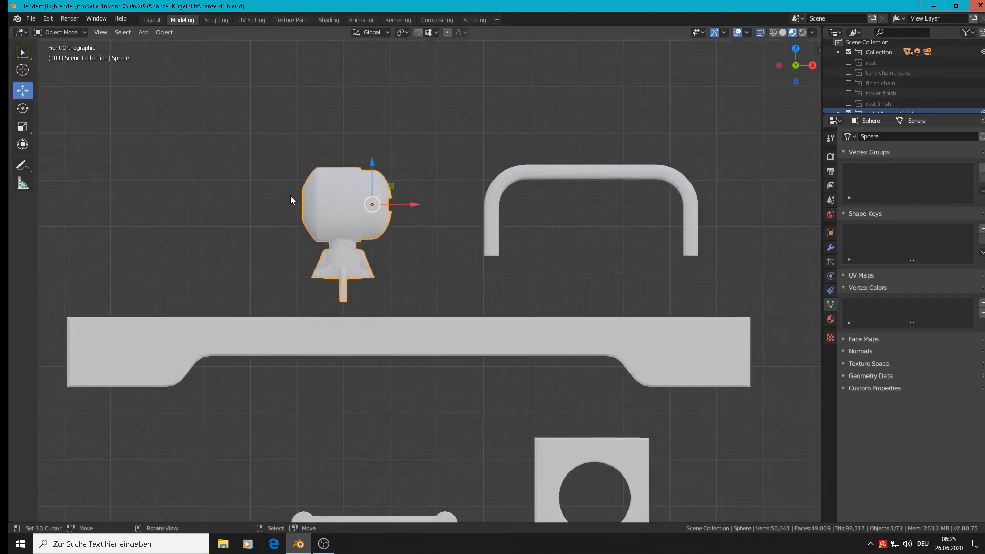
scroll(300, 182, "down", 8)
scroll(299, 181, "down", 4)
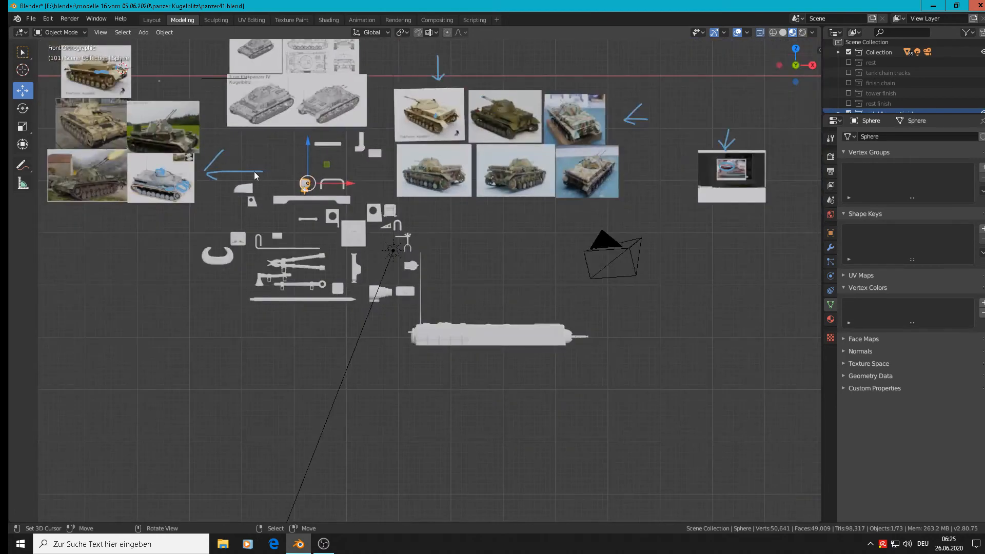
middle_click_drag(254, 171, 380, 351, "shift")
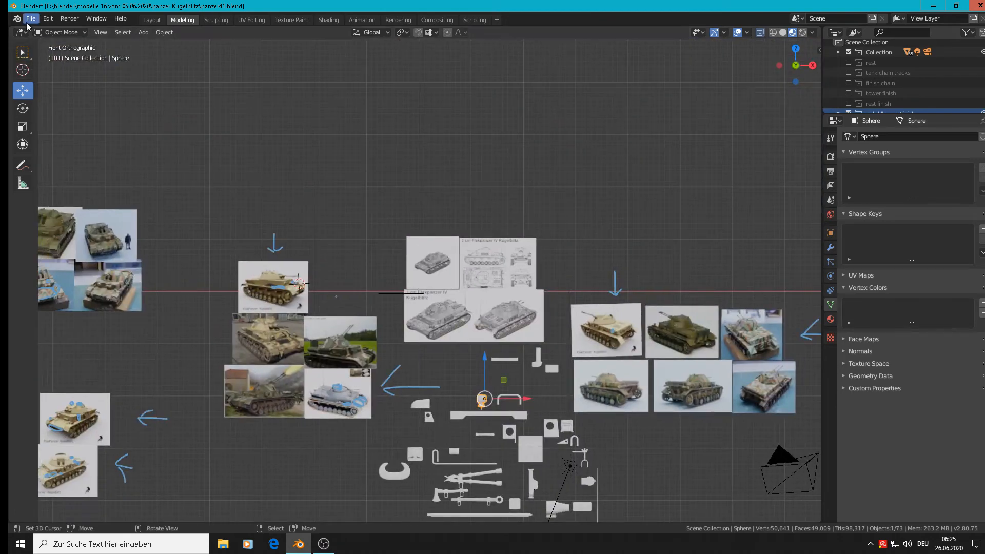
left_click(31, 18)
left_click(55, 97)
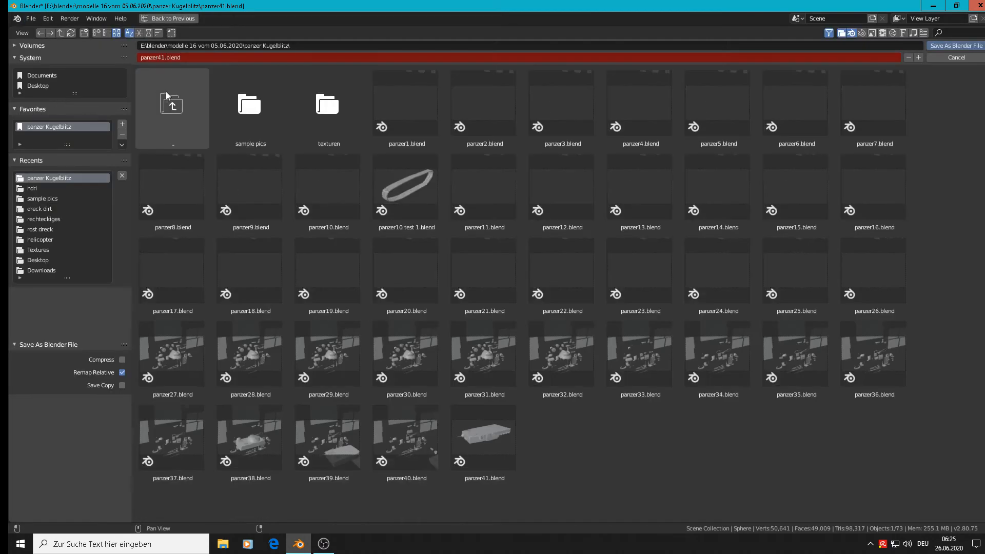
left_click(167, 60)
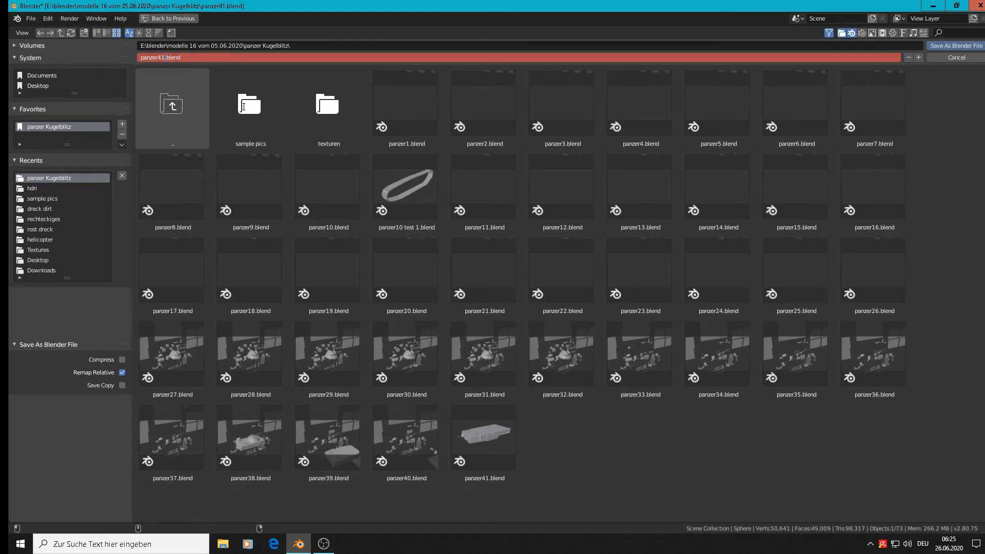
type("2")
key("BackSpace")
key("BackSpace")
type("2")
key("Return")
left_click(947, 45)
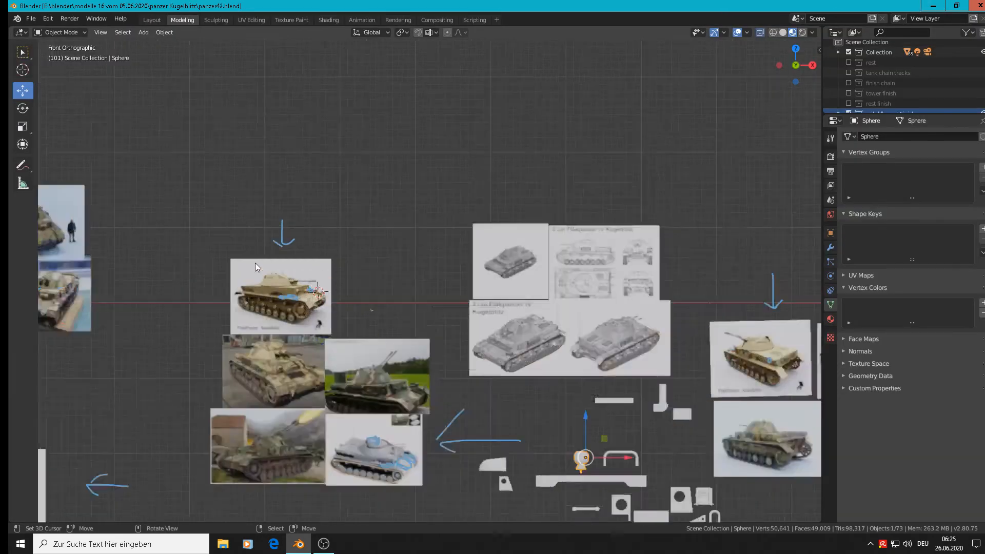
Add a Bezier circle at the bend of the dark bar on the fender in the reference image and scale it to 0.018.
scroll(254, 262, "up", 15)
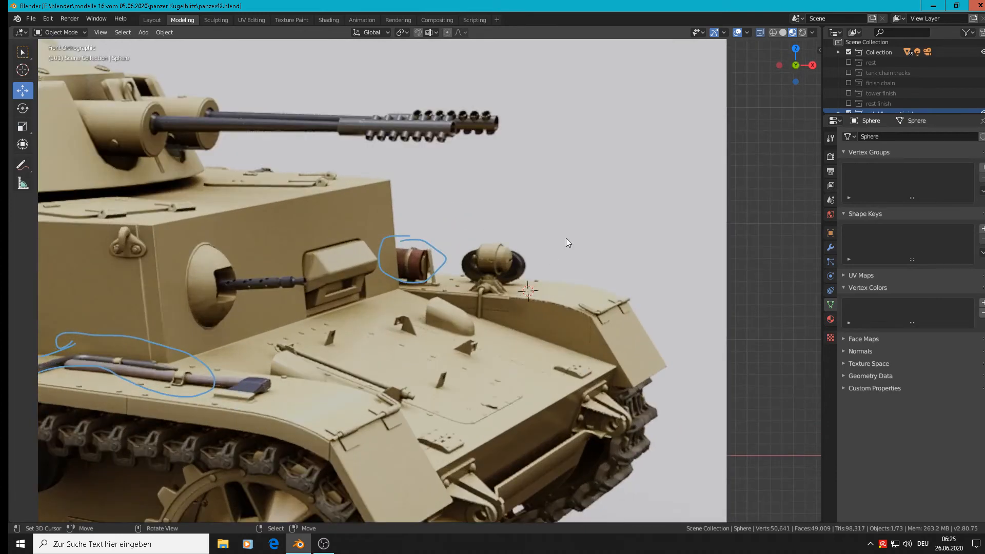
middle_click_drag(425, 327, 492, 308, "shift")
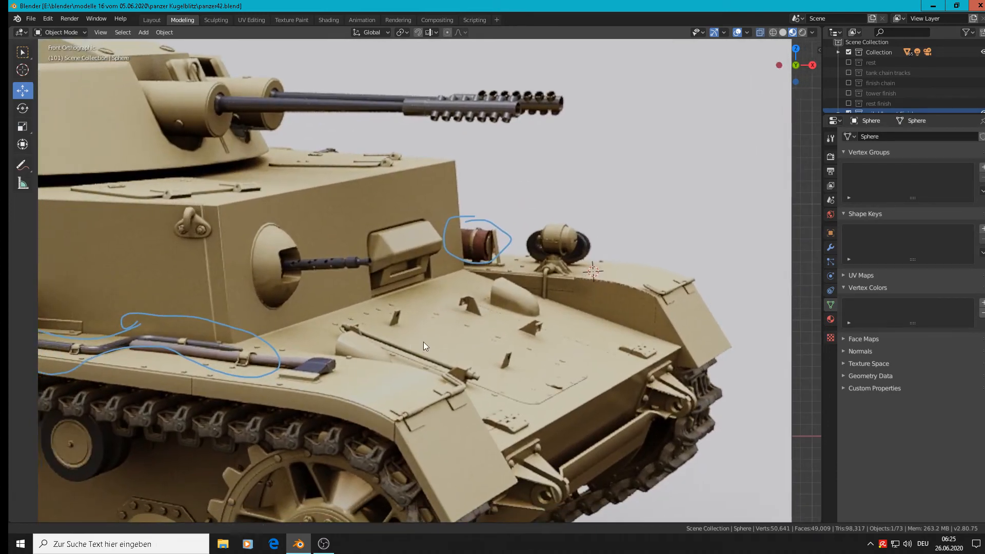
middle_click_drag(310, 381, 638, 323, "shift")
scroll(547, 308, "up", 2)
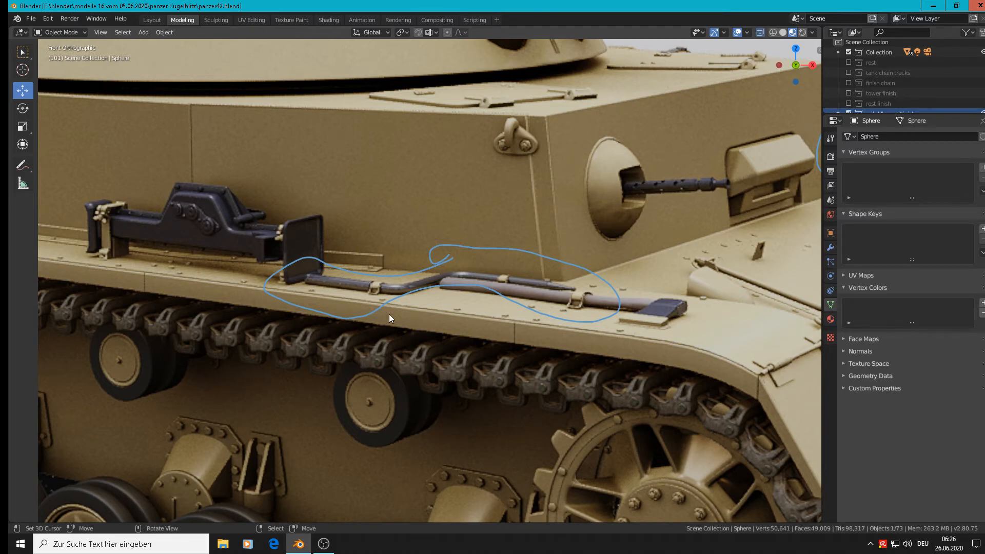
scroll(389, 314, "up", 2)
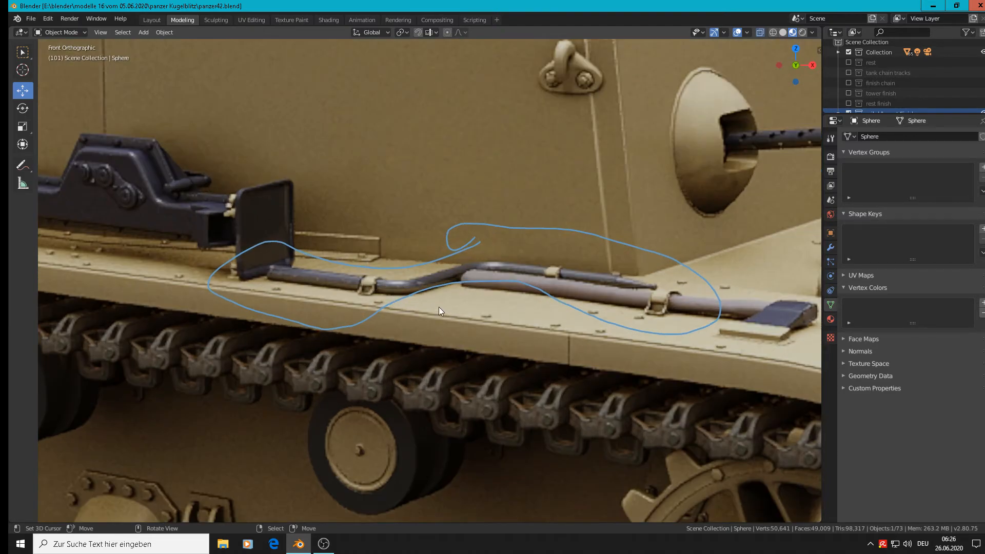
left_click(396, 288)
left_click(144, 31)
mouse_move(185, 54)
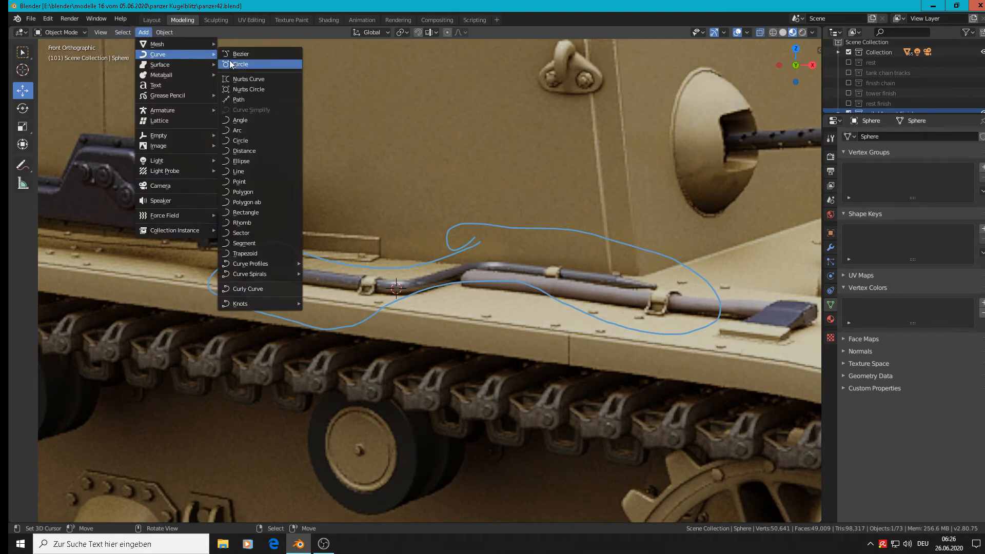
left_click(271, 64)
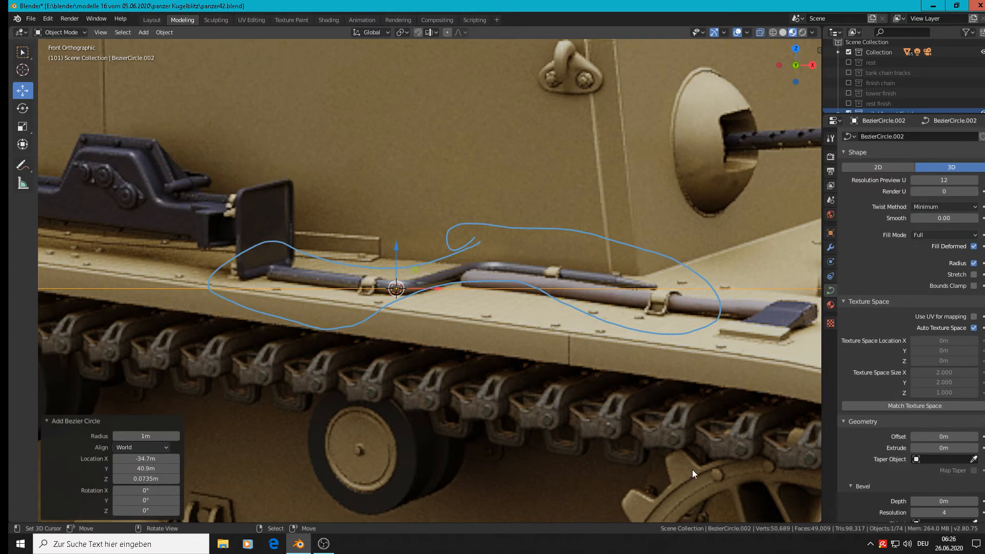
key("s")
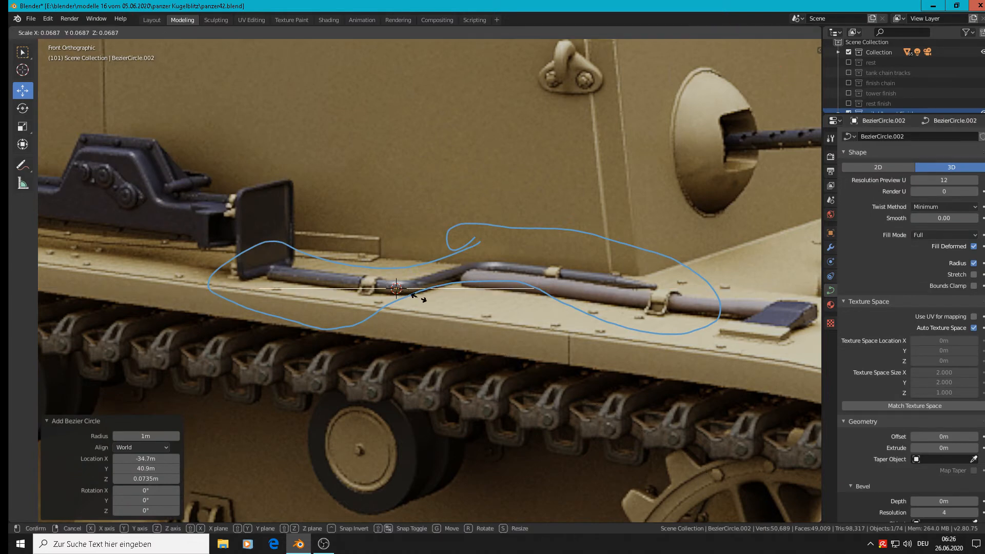
left_click(404, 292)
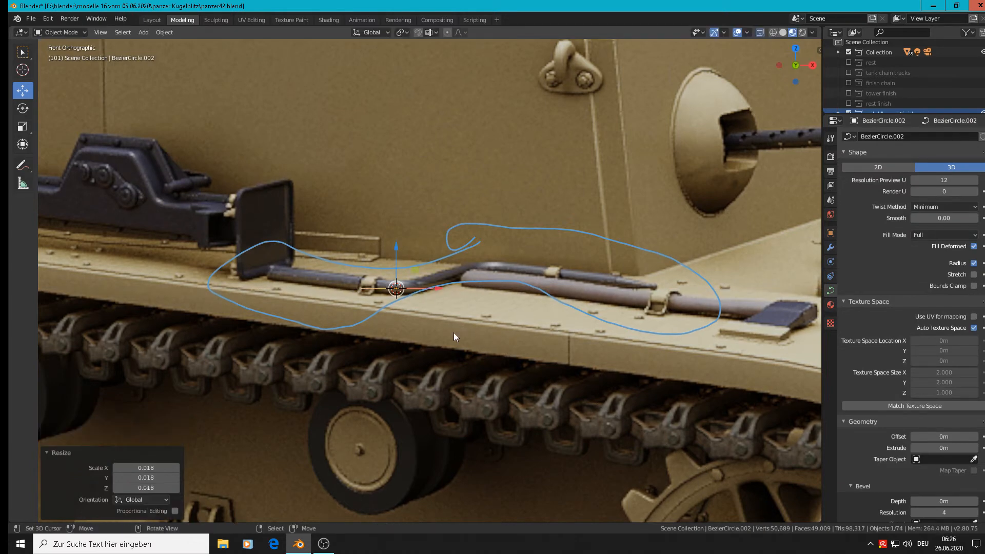
Rotate the Bezier circle 90° about X and scale it down by a factor of 0.492.
type("rx")
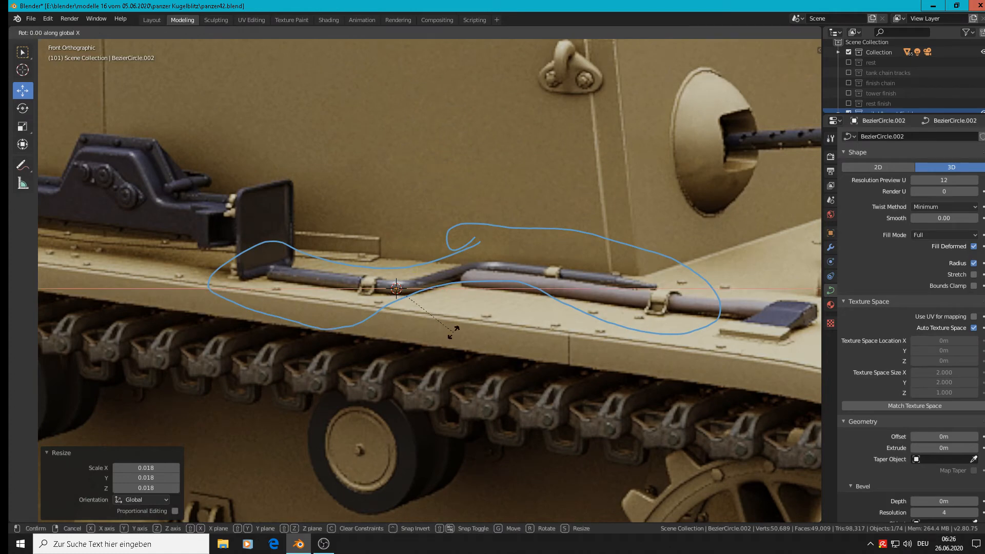
type("90")
key("Return")
key("s")
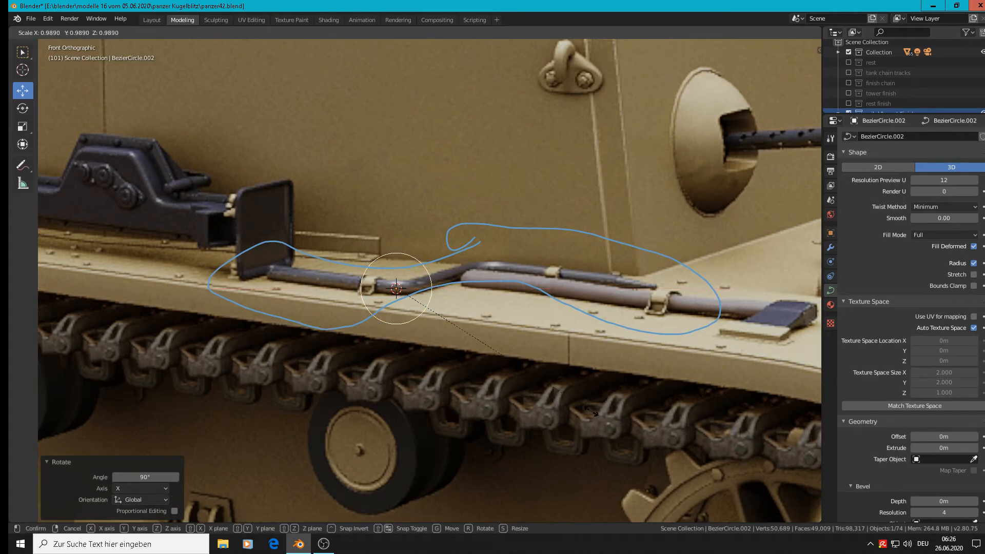
left_click(451, 339)
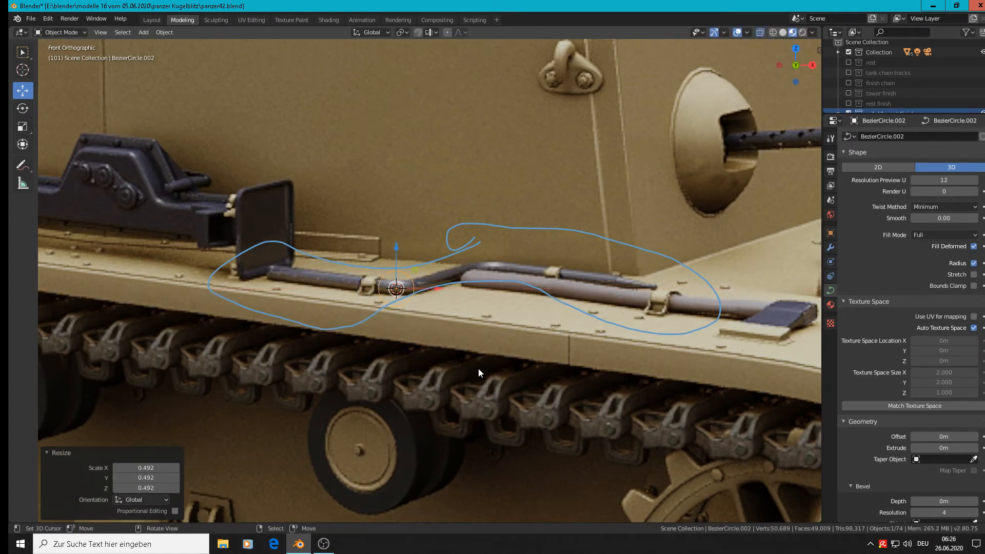
Thicken the circle into a ring with a bevel depth of 0.32 m and raise it 0.00852 m along Z.
scroll(935, 473, "down", 2)
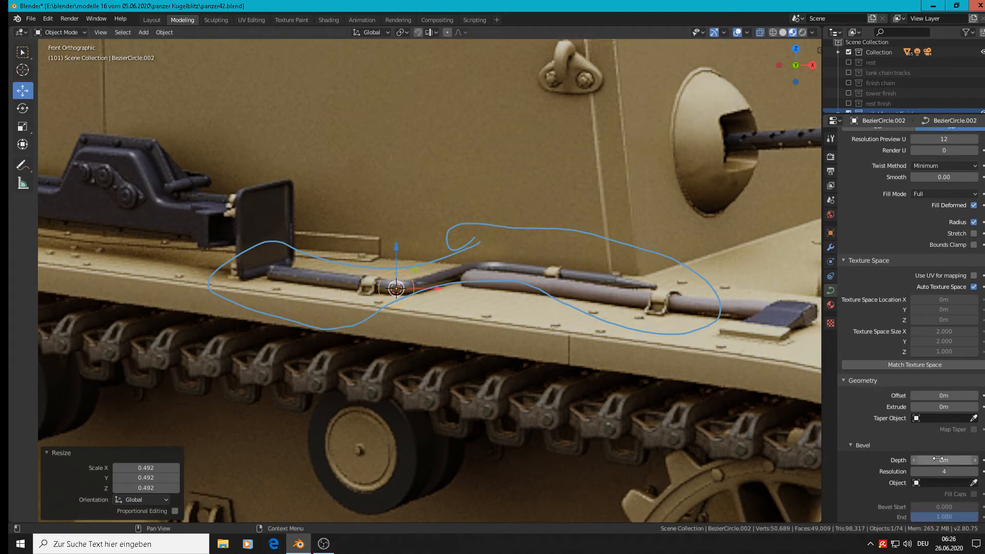
left_click_drag(941, 460, 960, 461)
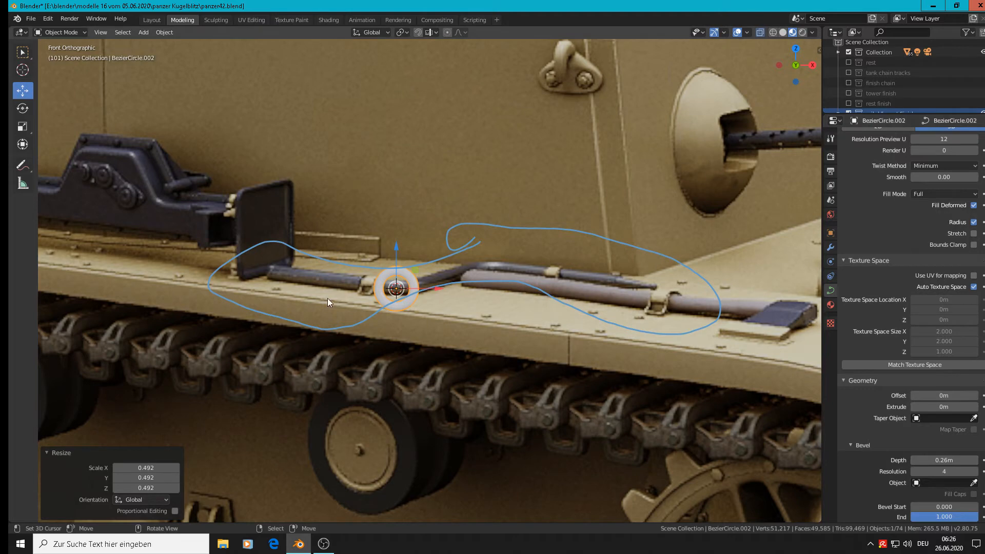
scroll(404, 308, "up", 2)
scroll(405, 311, "up", 2)
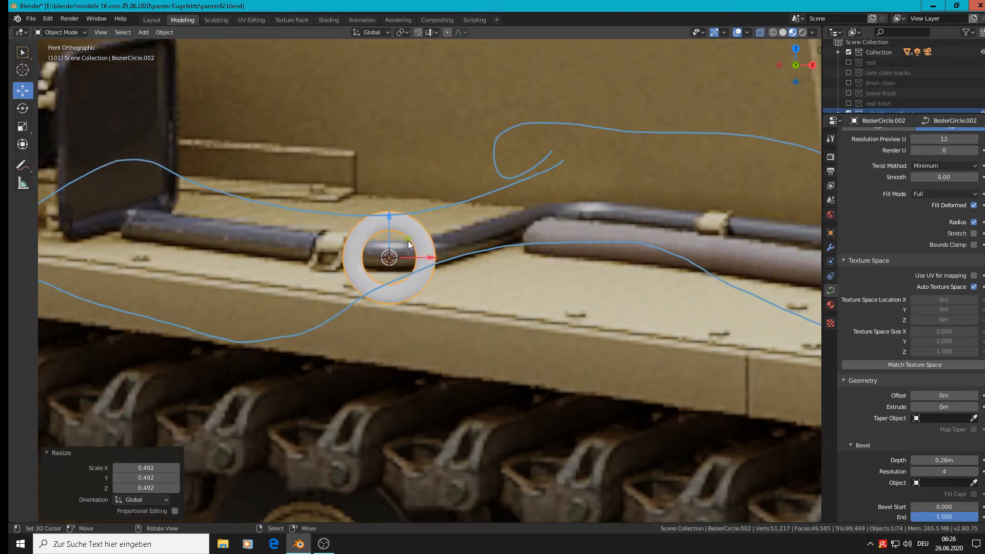
left_click_drag(389, 215, 389, 180)
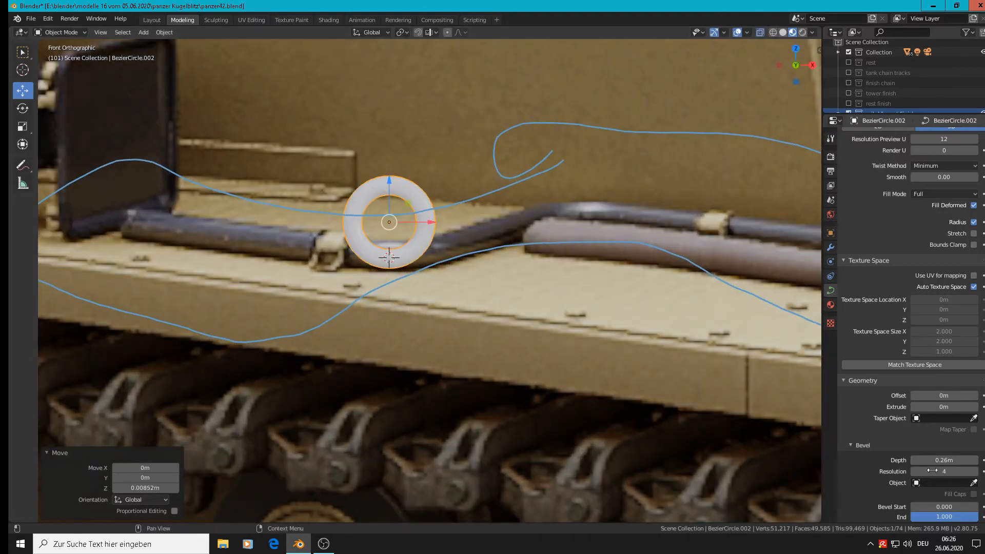
left_click_drag(944, 460, 954, 460)
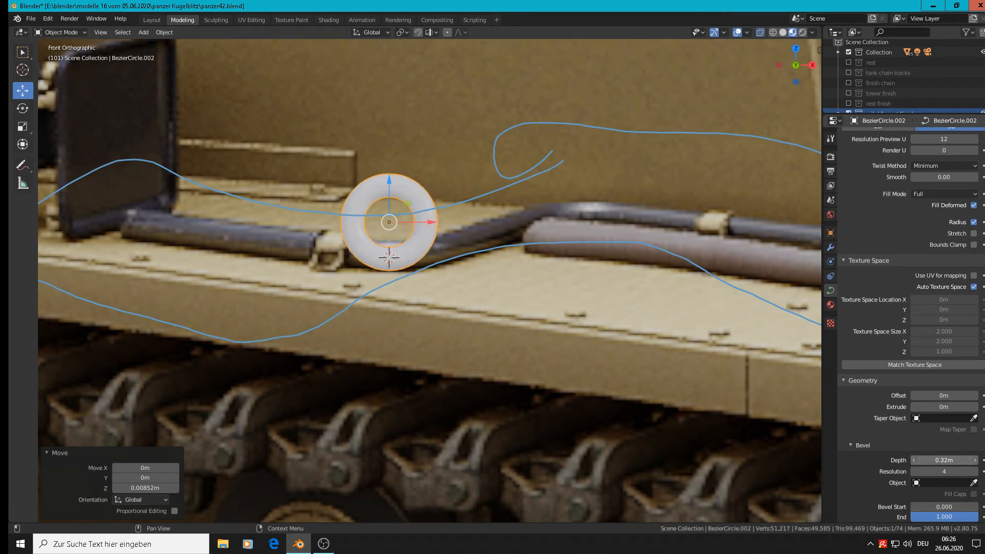
scroll(462, 283, "down", 2)
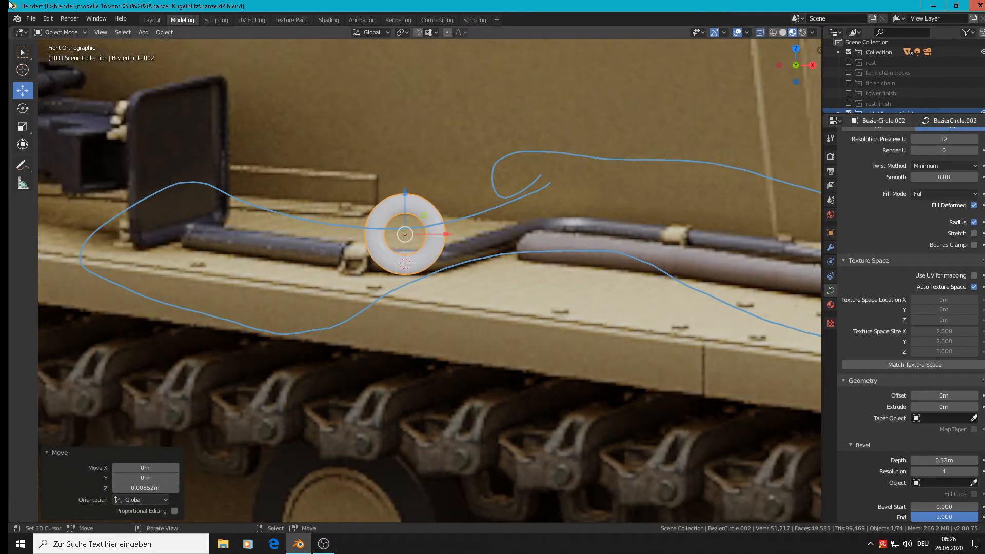
Convert the thickened ring from a curve to a mesh.
left_click(164, 34)
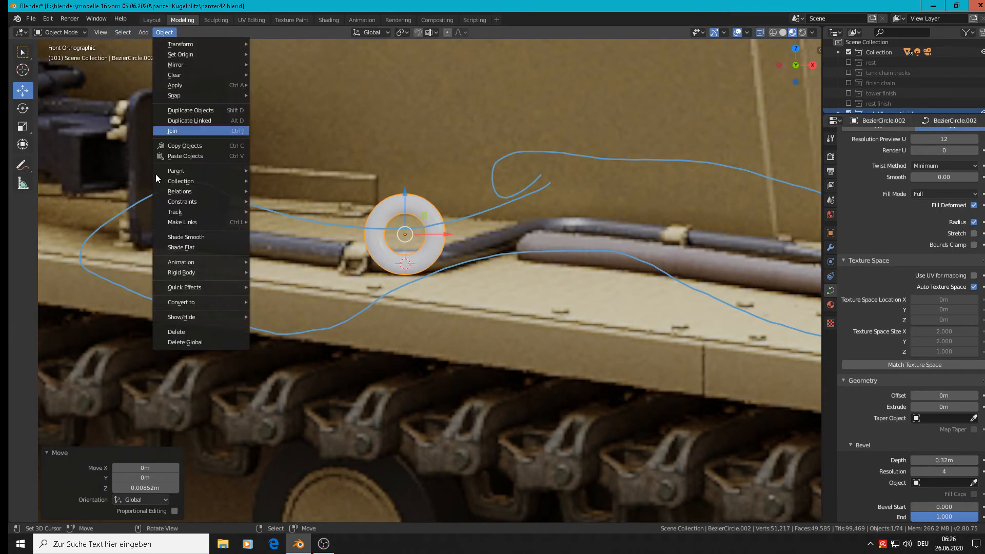
mouse_move(189, 304)
left_click(287, 313)
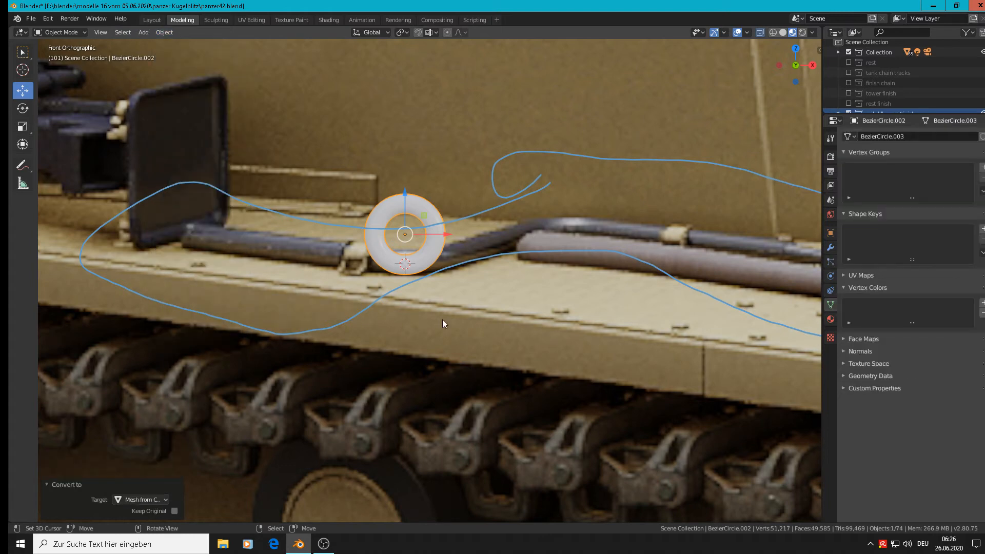
Delete the ring's left half and upper right quarter, keeping only the lower right quarter as the bar's bend.
scroll(458, 329, "up", 2)
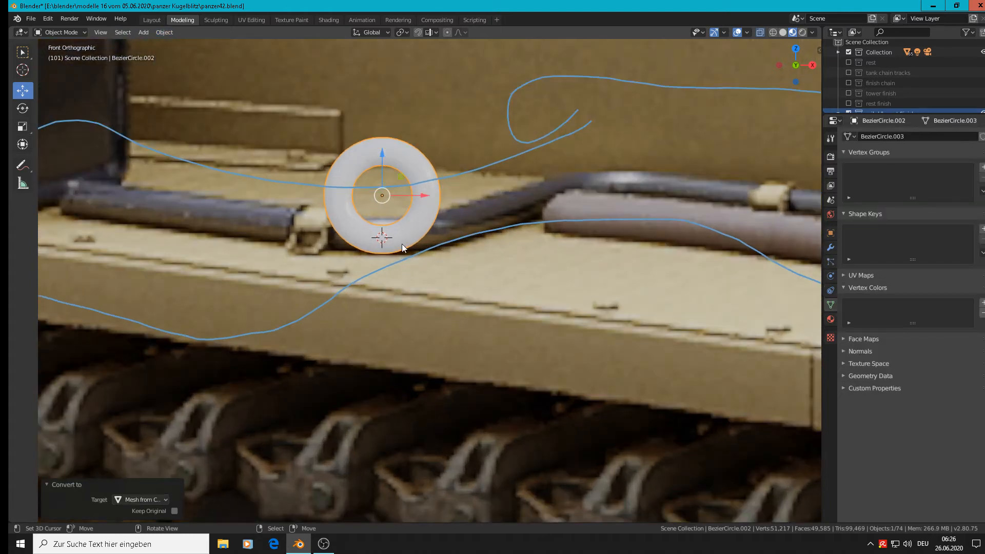
key("Tab")
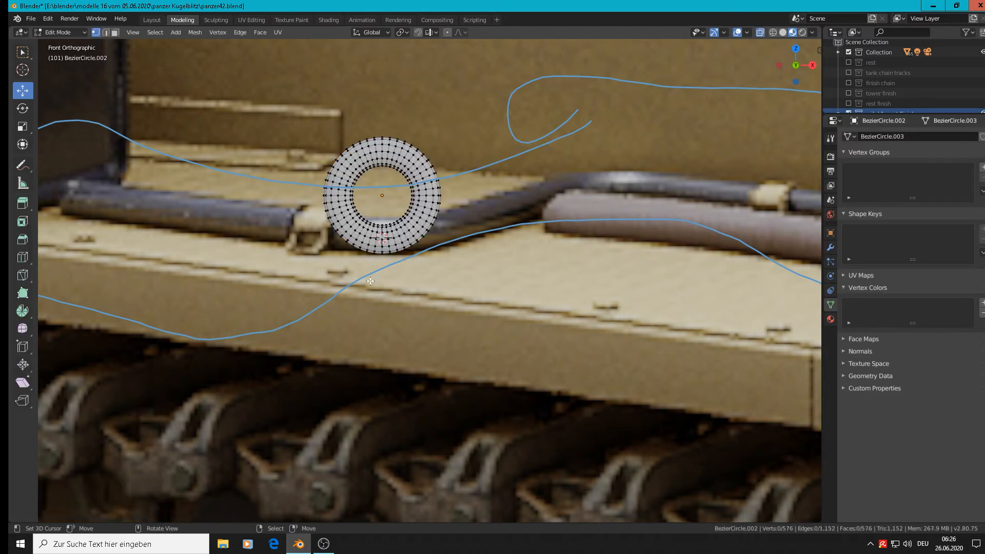
key("b")
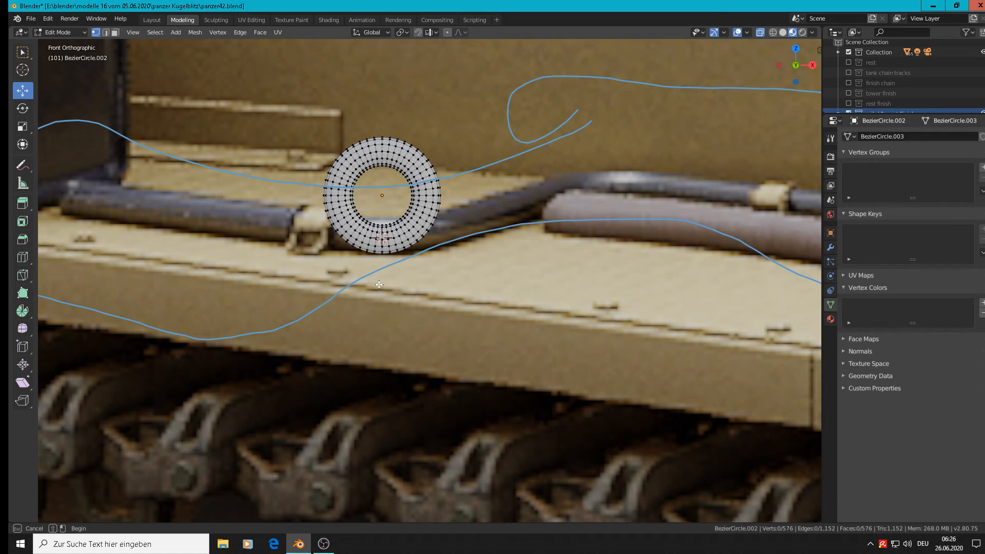
left_click_drag(380, 253, 254, 110)
key("x")
left_click(255, 111)
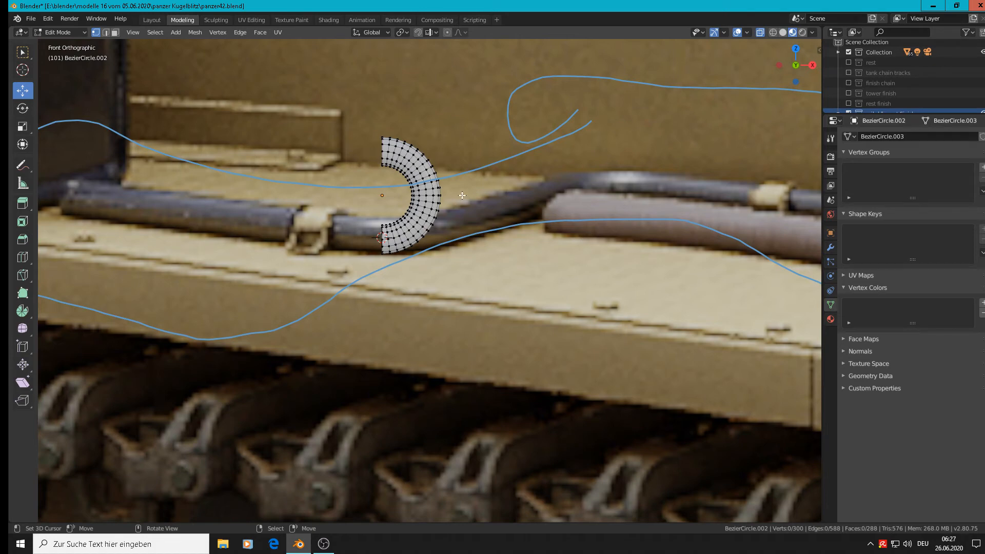
key("b")
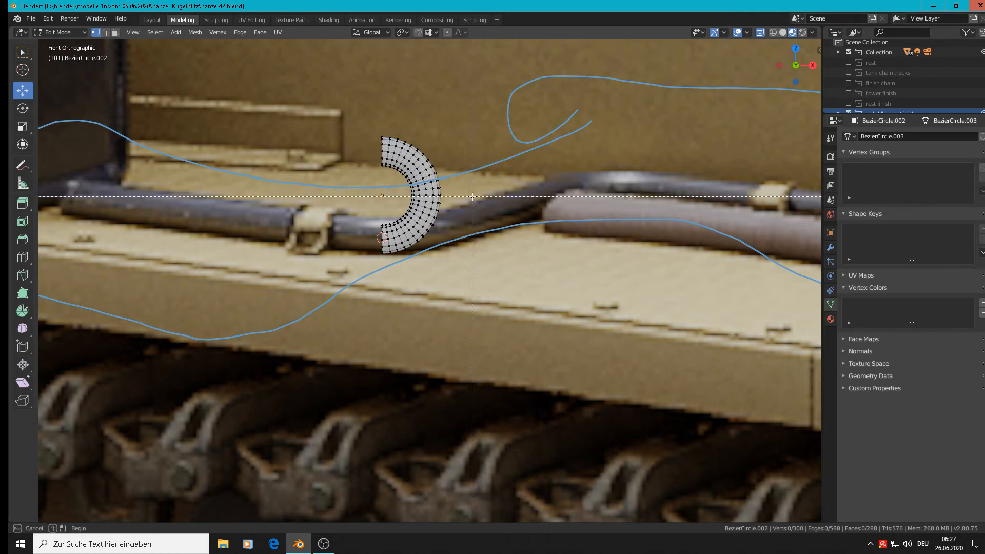
left_click_drag(464, 191, 281, 106)
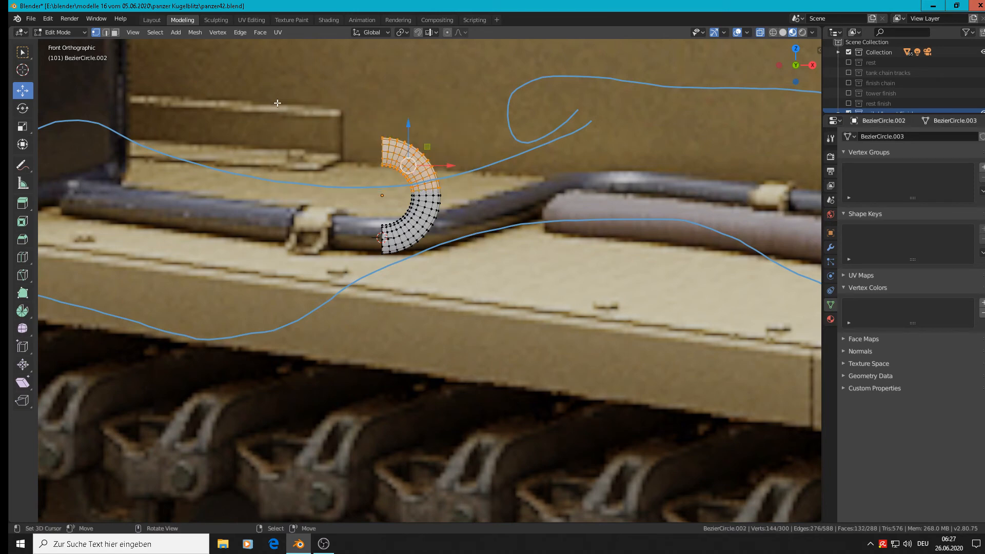
key("x")
left_click(281, 106)
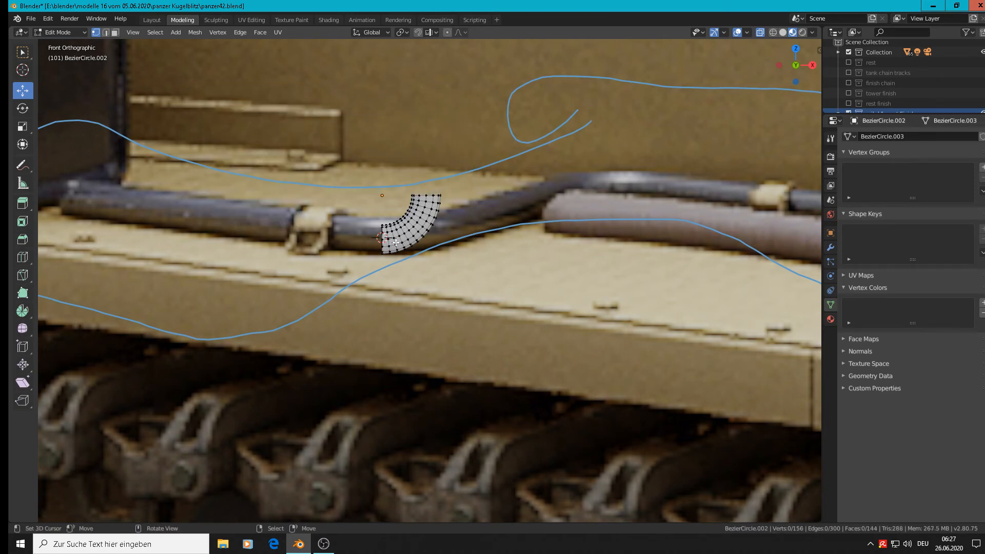
Duplicate the whole quarter bend and move the copy 0.0206 m up along Z.
key("a")
scroll(473, 245, "down", 4)
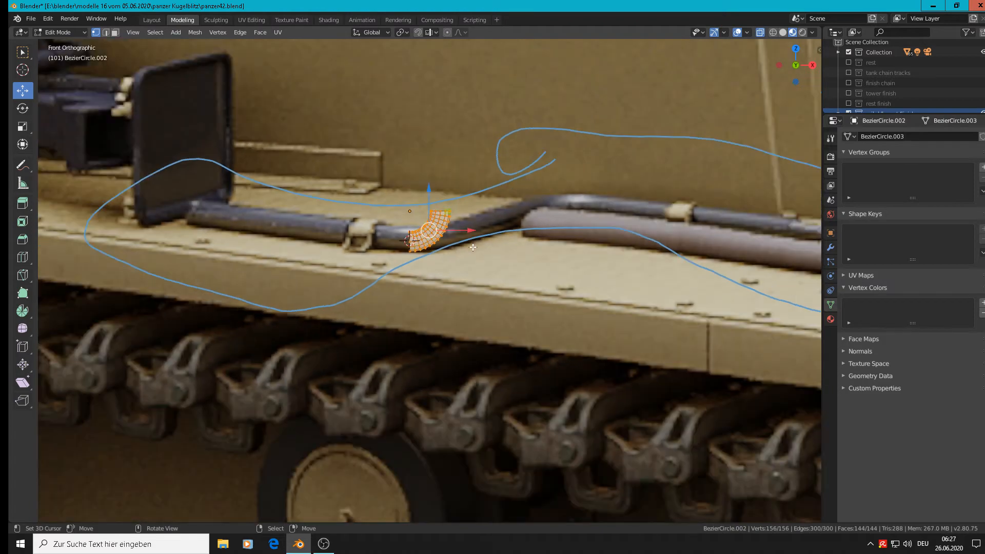
scroll(472, 247, "up", 2)
key("shift+d")
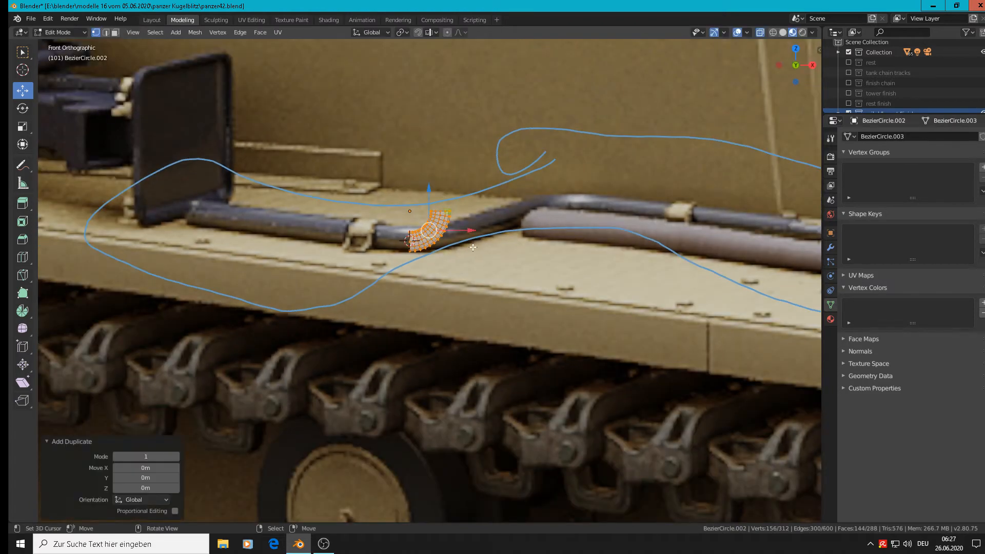
key("z")
left_click(436, 136)
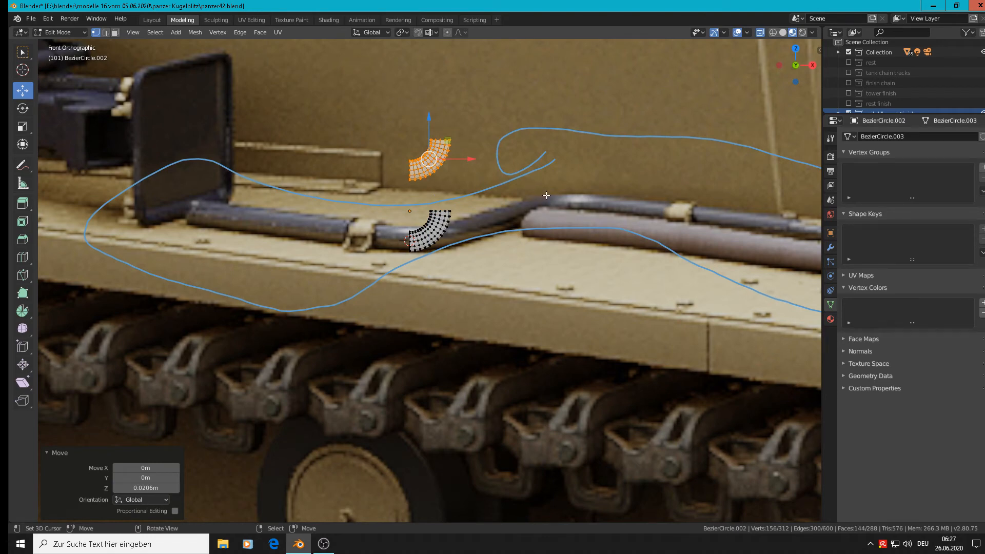
Rotate the copied bend 180° about Y and shift it 0.00637 m along X.
key("r")
key("y")
key("1")
key("8")
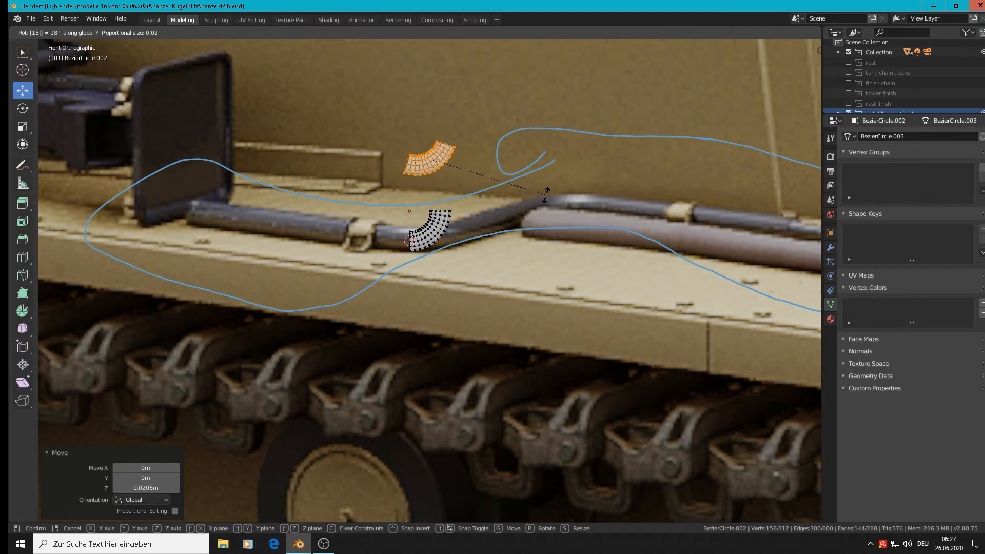
key("0")
key("Return")
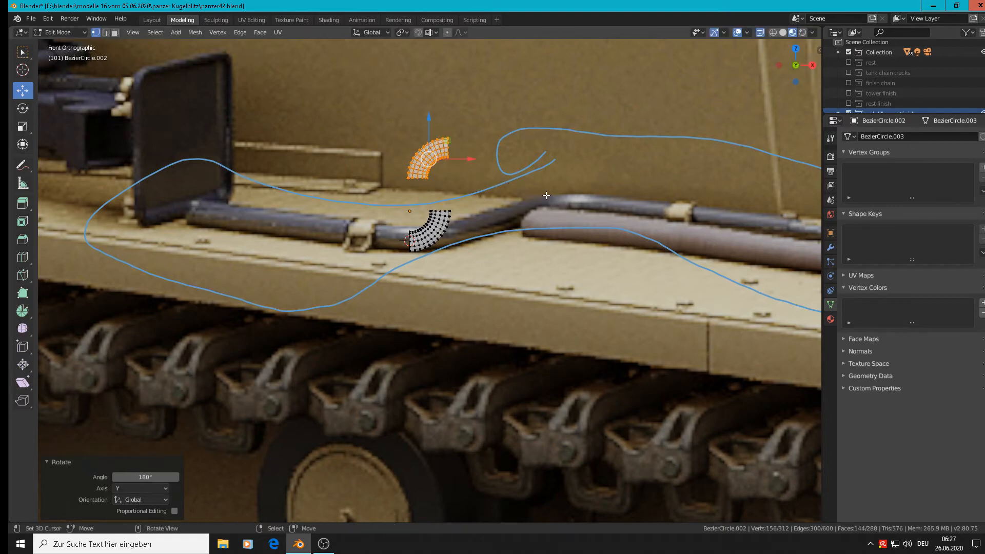
key("g")
key("x")
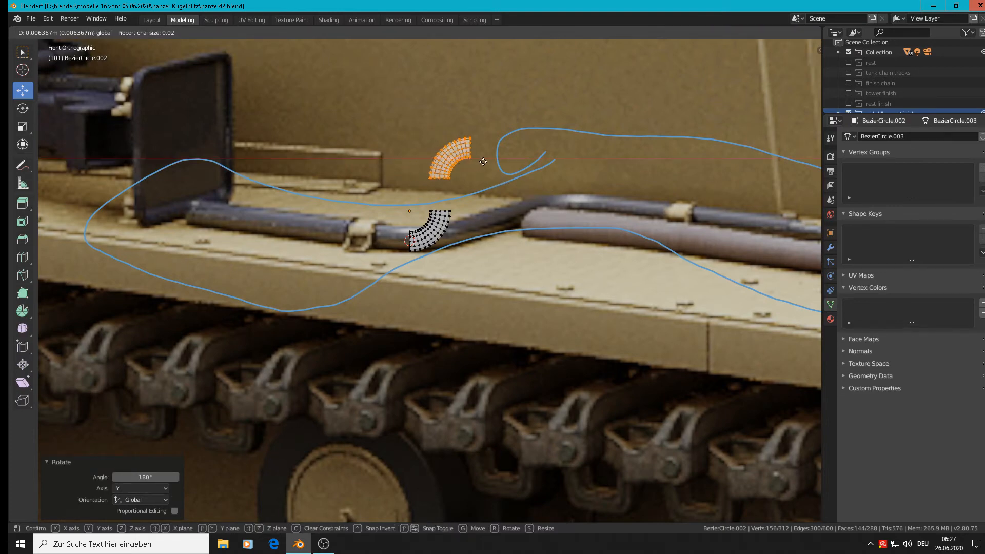
left_click(483, 161)
scroll(545, 304, "up", 1)
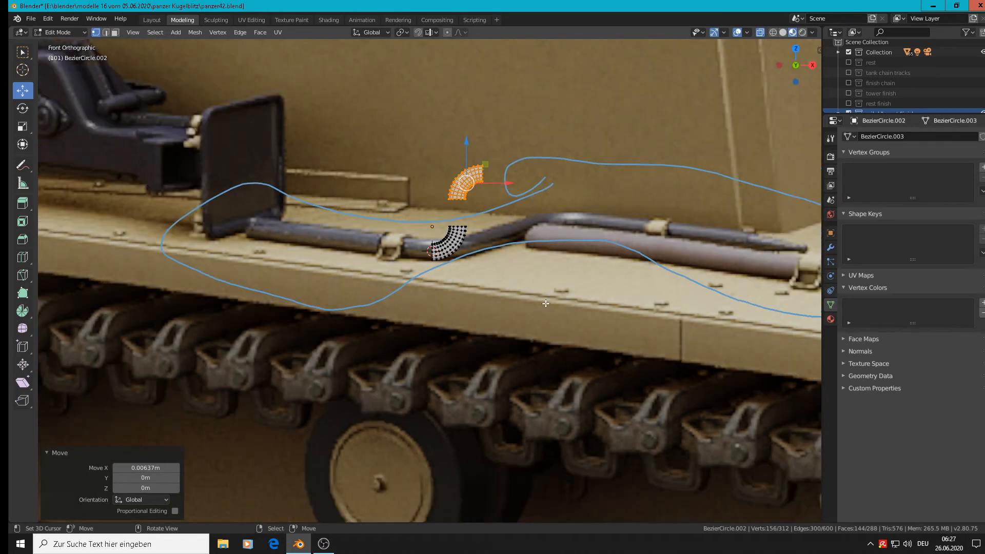
Extrude the open left end loop of the lower bend -0.0586 m along X as a straight bar section.
left_click(375, 242)
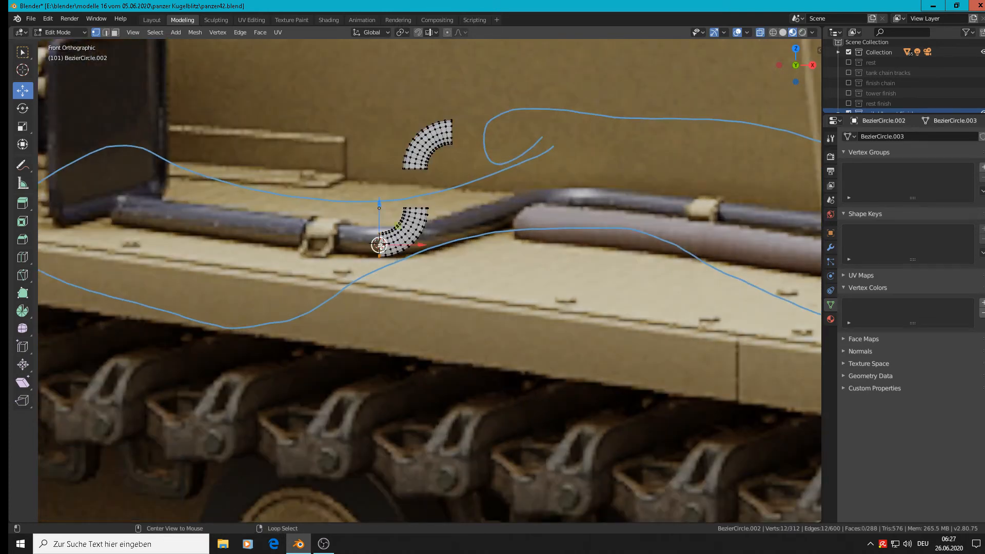
key("e")
right_click(439, 263)
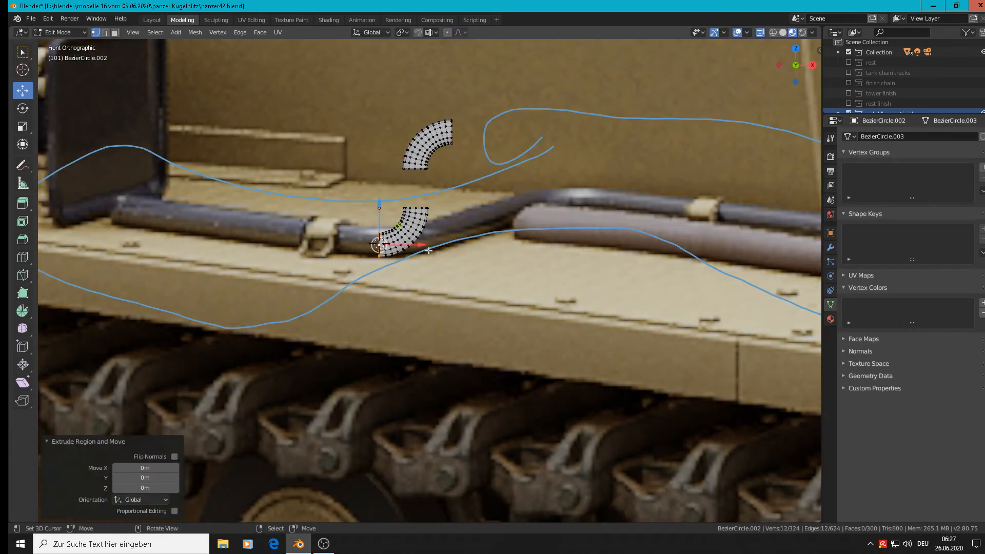
left_click_drag(420, 245, 147, 239)
scroll(148, 239, "up", 2)
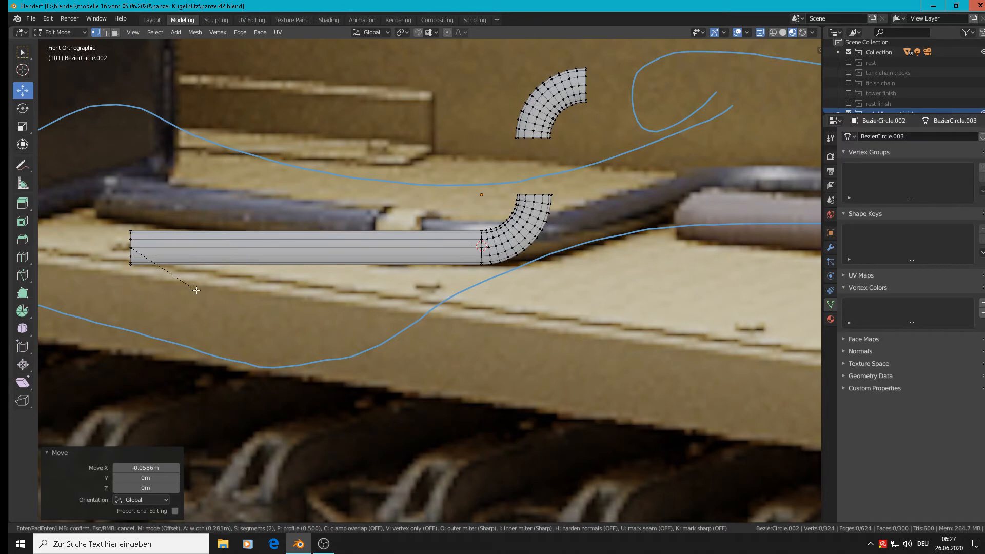
Close the straight section's open end with a face, bevel its rim 0.0473 m with 2 segments, and return to Object Mode.
middle_click_drag(183, 273, 343, 272)
scroll(343, 269, "up", 3)
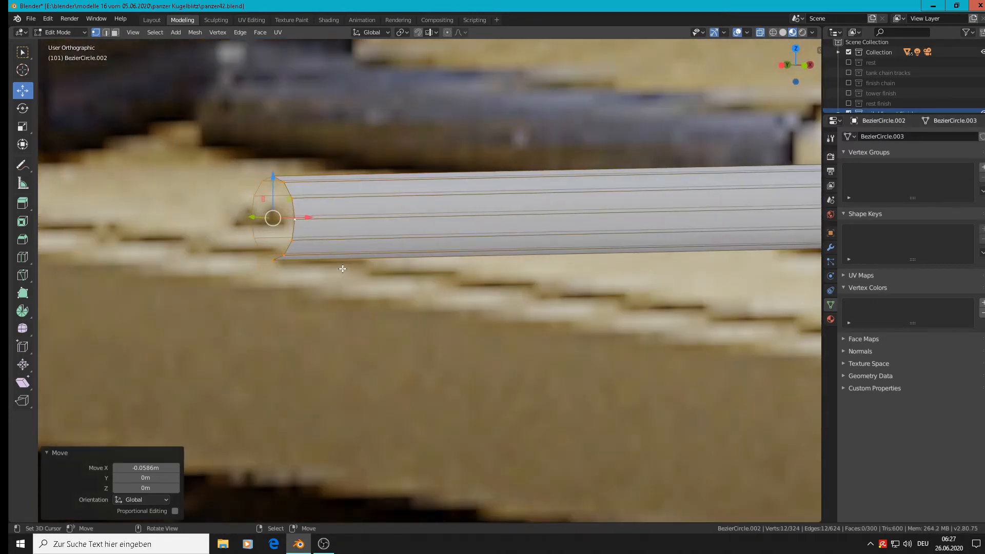
key("f")
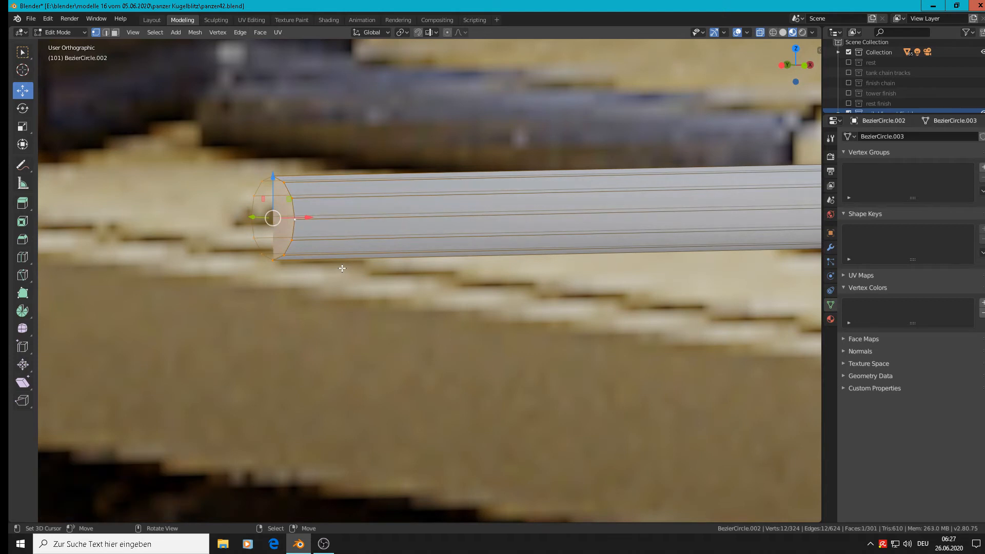
key("ctrl+b")
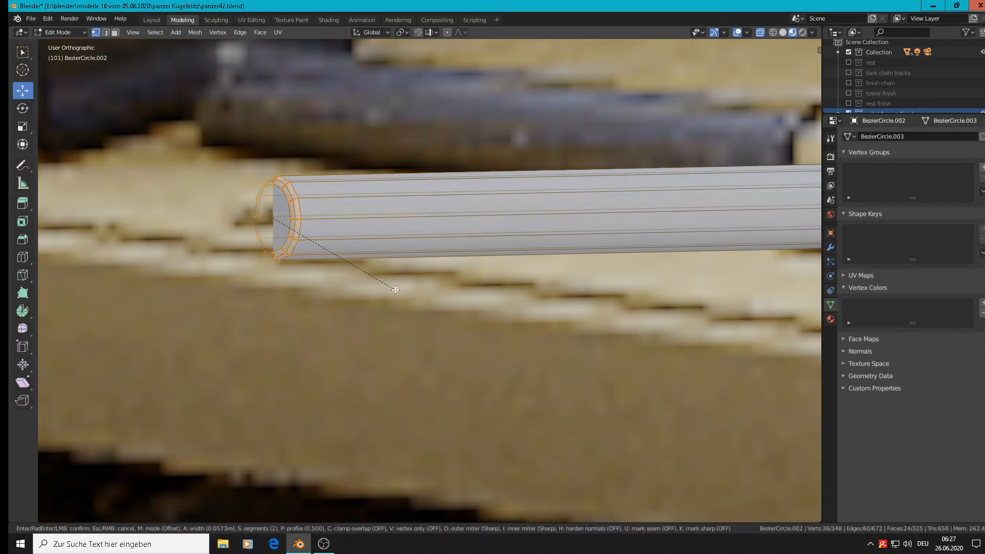
left_click(394, 290)
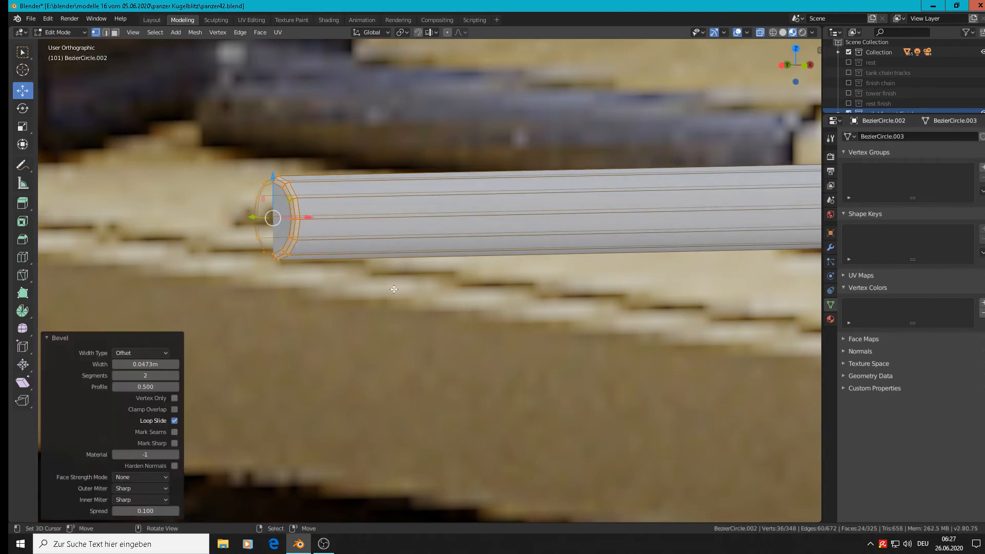
scroll(507, 325, "down", 4)
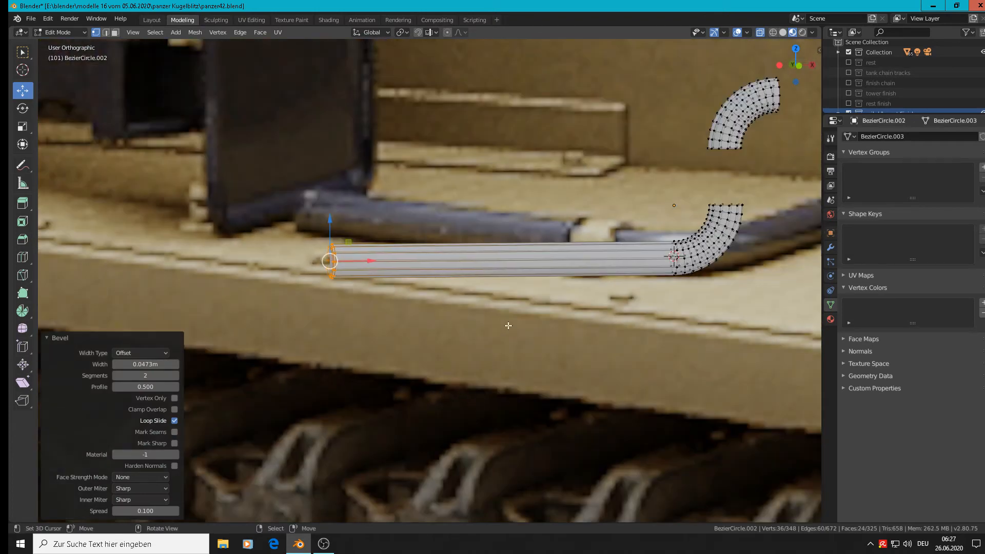
middle_click_drag(573, 308, 510, 326, "shift")
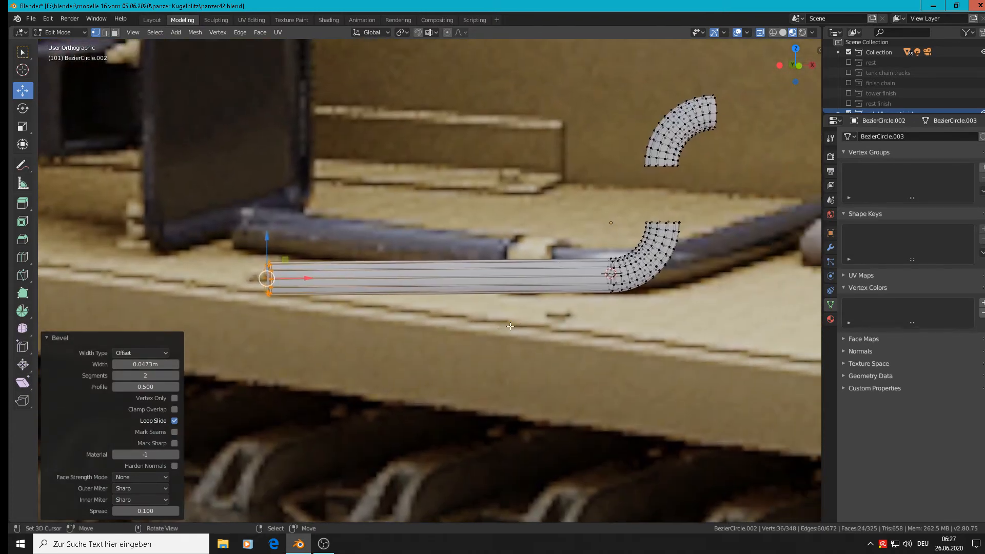
key("Tab")
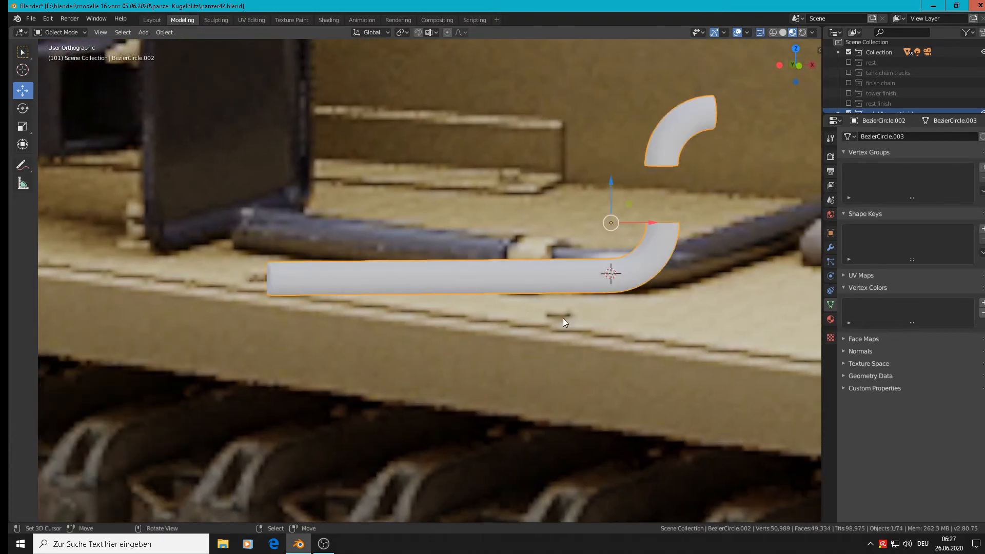
Bridge the facing open edge loops of the upper and lower quarter bends into a straight vertical section.
middle_click_drag(674, 316, 424, 198)
key("Tab")
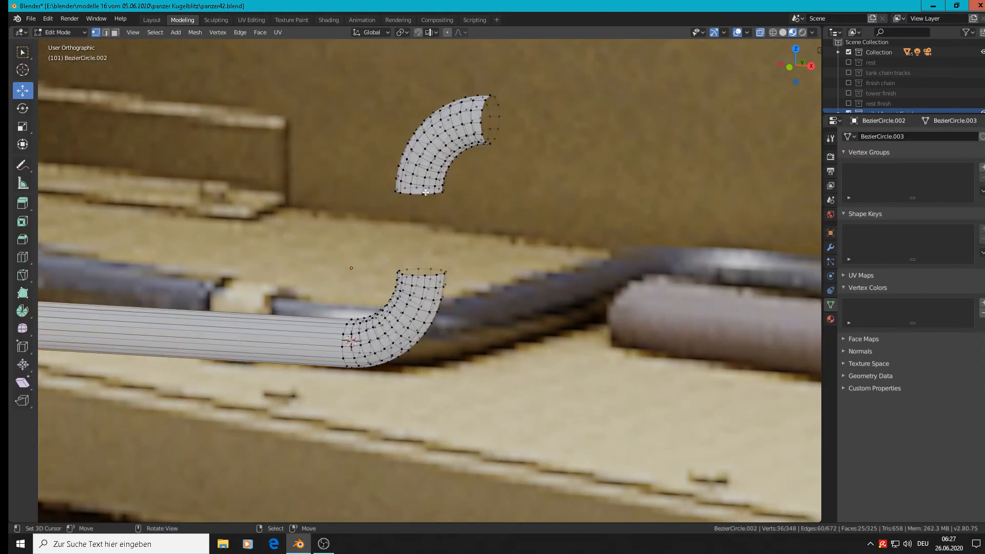
left_click(420, 194, "alt")
left_click(424, 275, "alt+shift")
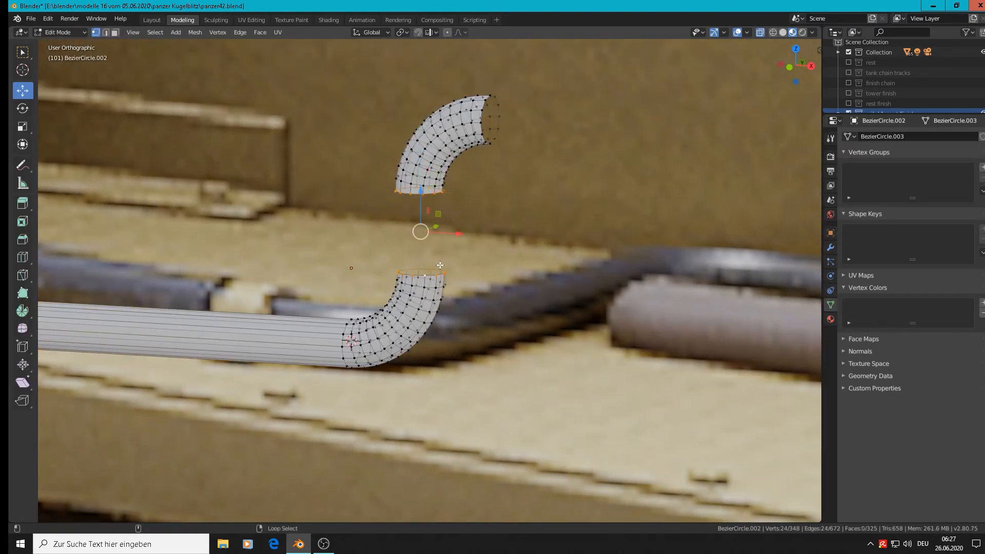
key("F3")
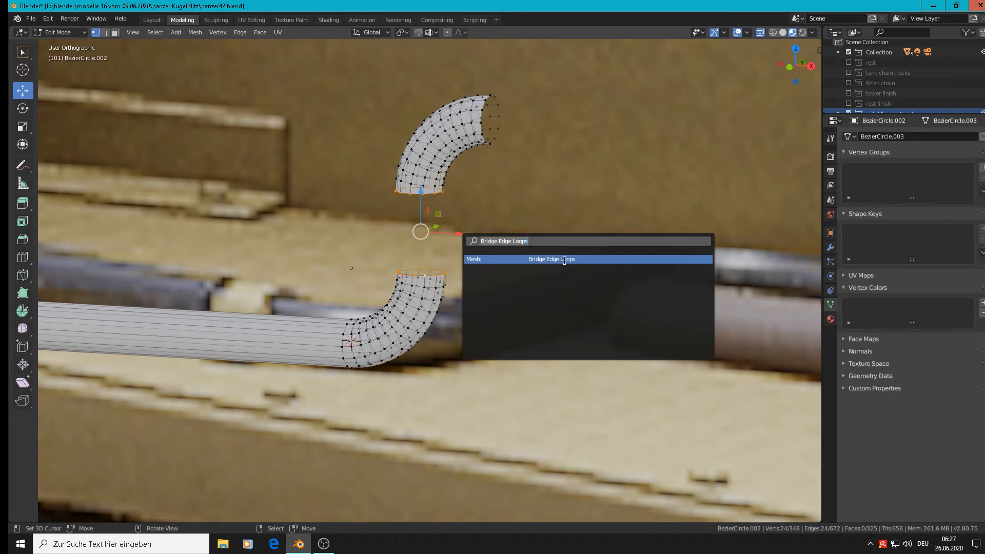
key("Return")
key("KP_1")
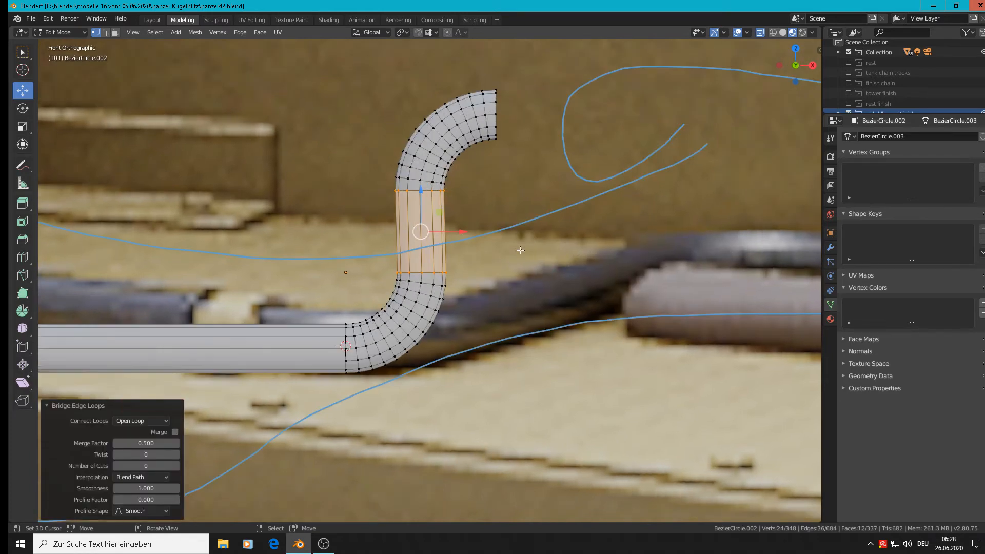
Select the whole upper bend and move it 0.000298 m along X to line up the vertical section.
left_click(459, 211)
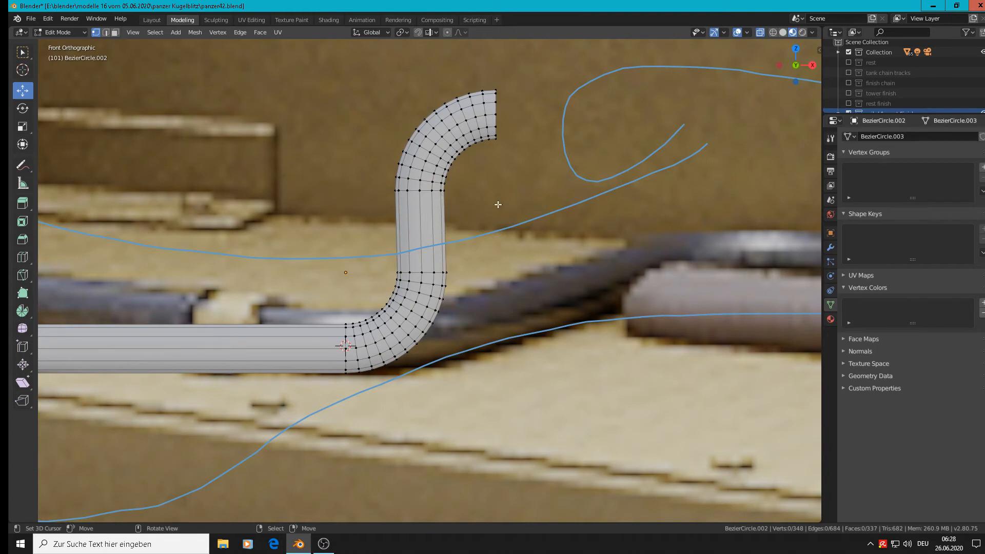
left_click_drag(498, 204, 357, 77)
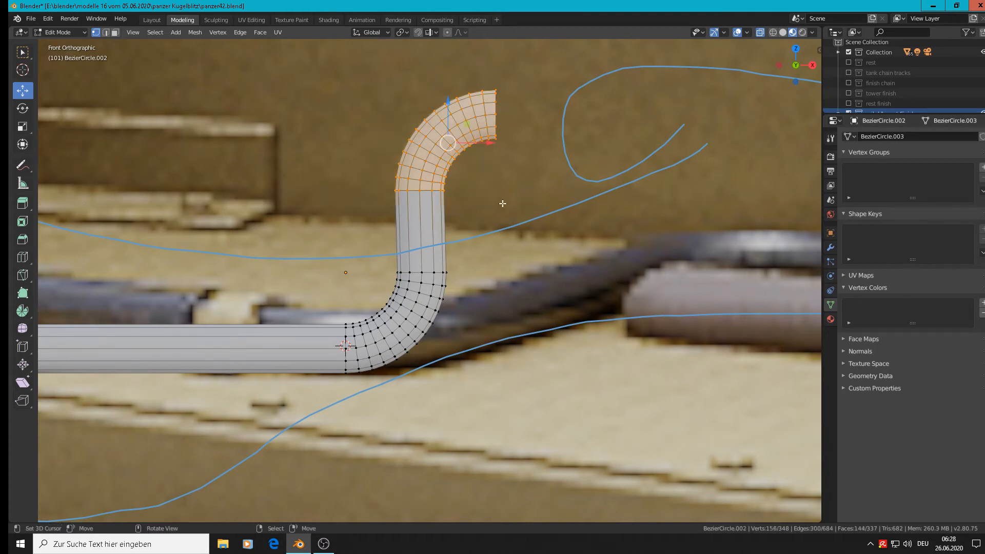
left_click_drag(474, 146, 477, 143)
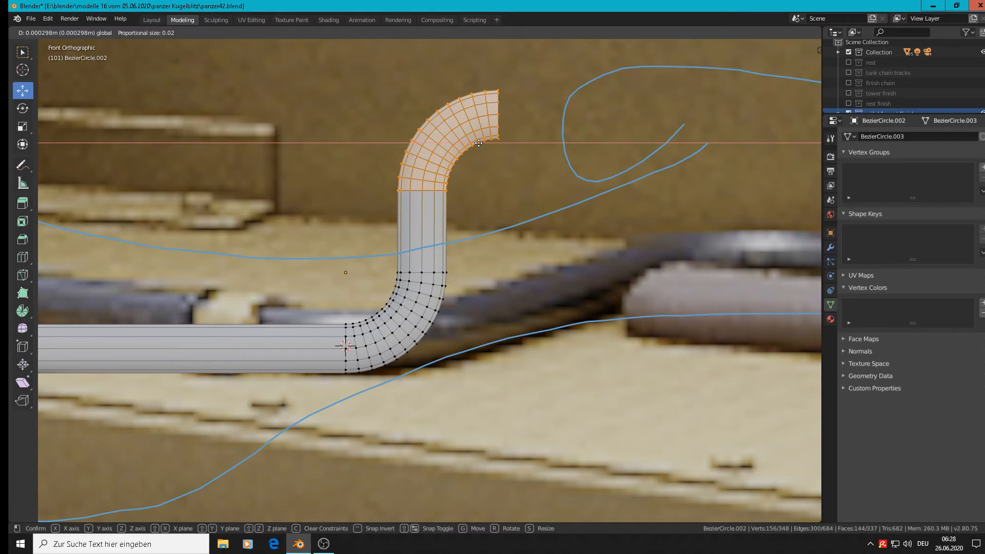
left_click(478, 143)
Extrude the open end loop of the upper bend in place with zero offset.
scroll(479, 241, "down", 3)
scroll(329, 310, "up", 2)
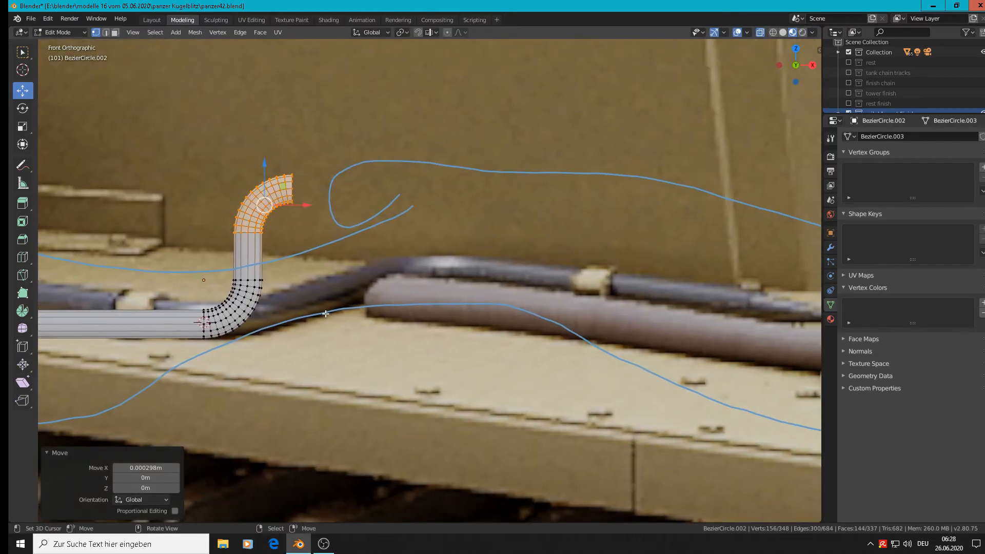
scroll(325, 314, "down", 3)
left_click(308, 226, "alt")
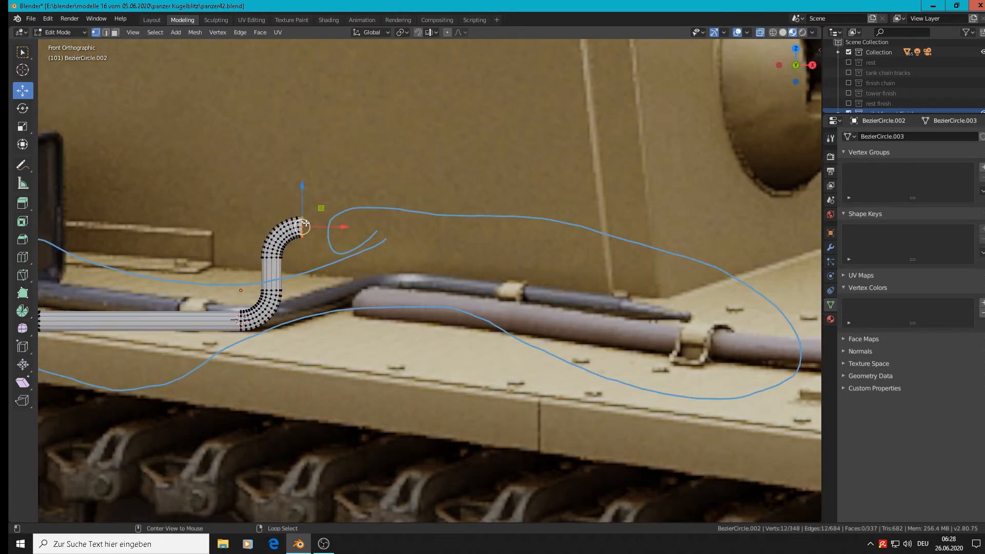
key("e")
right_click(334, 232)
key("g")
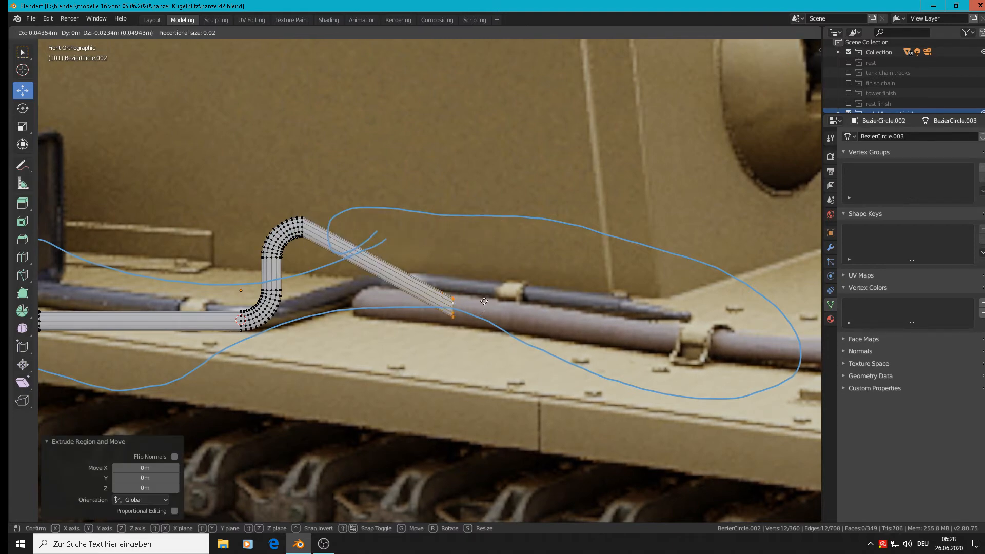
left_click(510, 259)
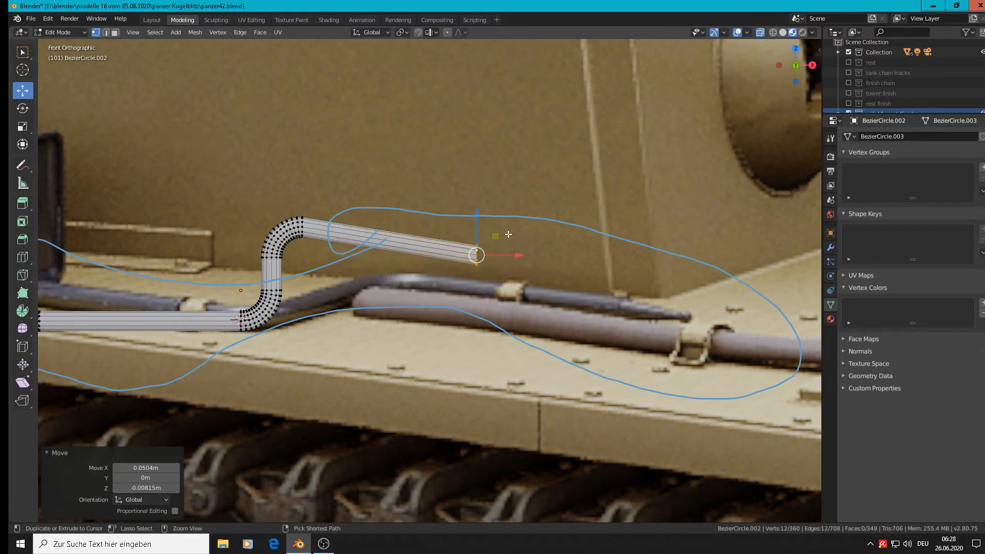
key("ctrl+z")
Move the extruded end loop 0.0538 m along X to form the upper straight bar section.
key("g")
key("x")
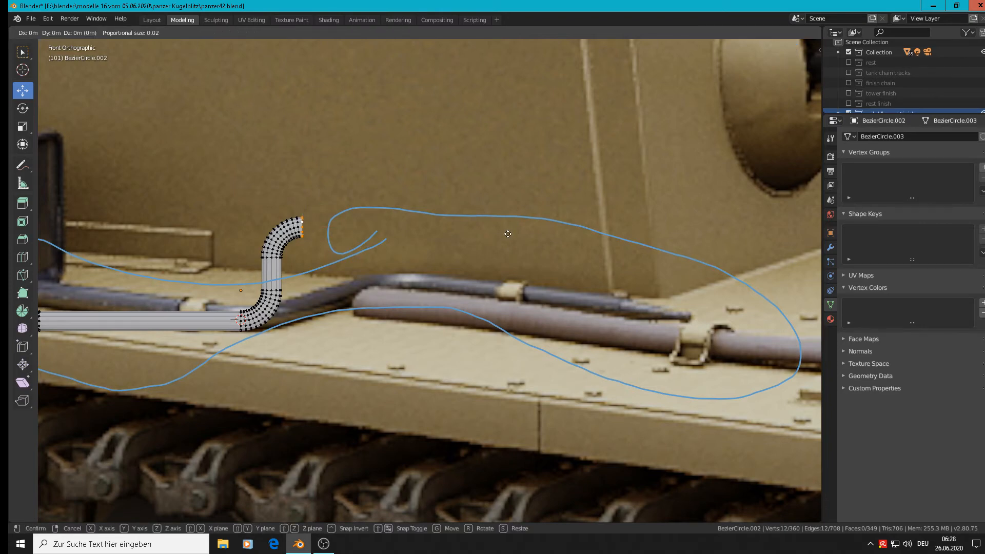
left_click(694, 248)
scroll(633, 284, "up", 1)
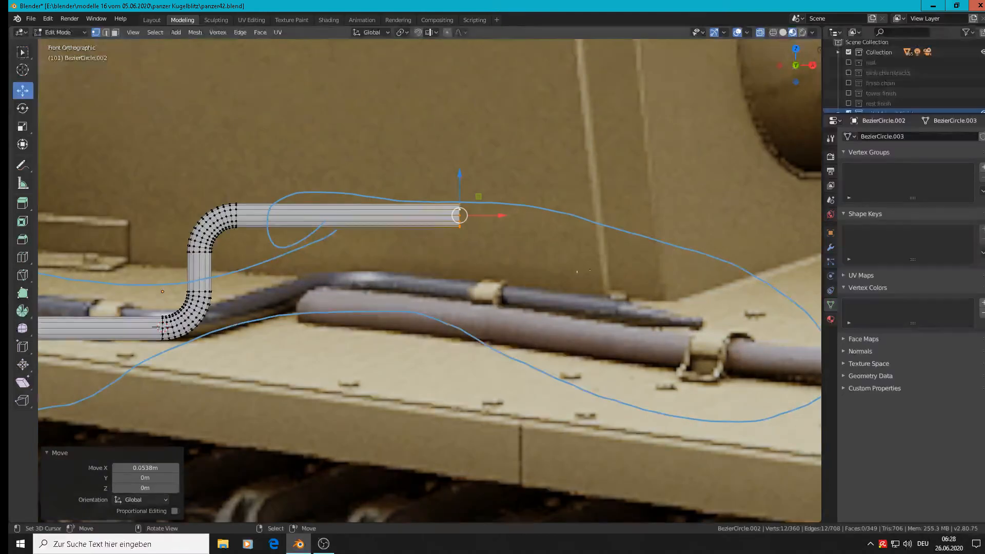
key("g")
left_click(511, 219)
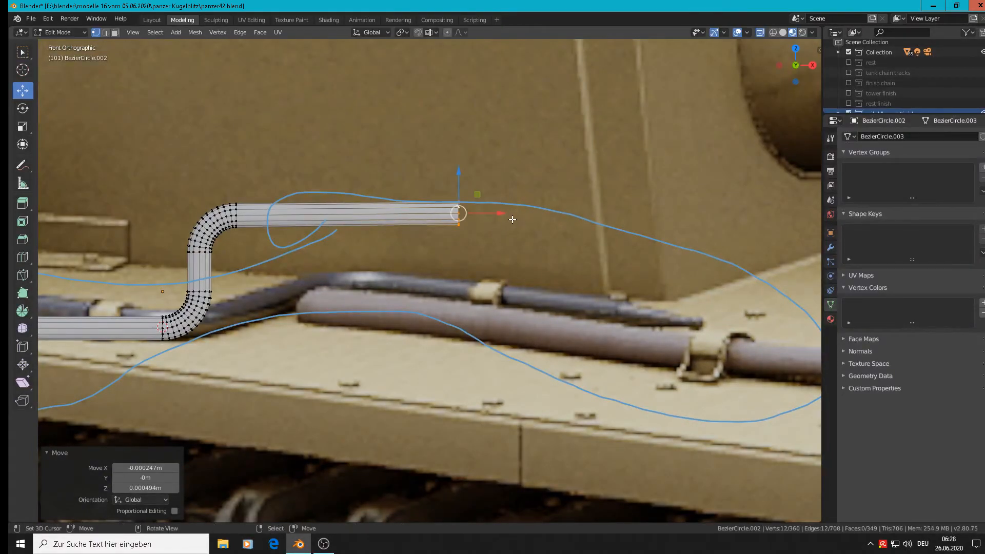
key("ctrl+z")
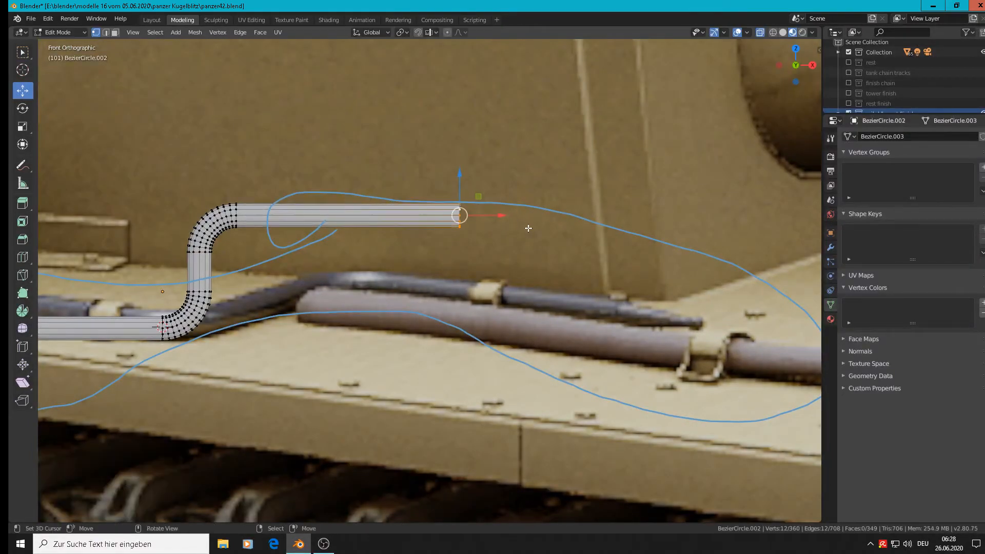
Extrude the free end loop of the upper straight section in place with zero offset.
key("e")
right_click(560, 269)
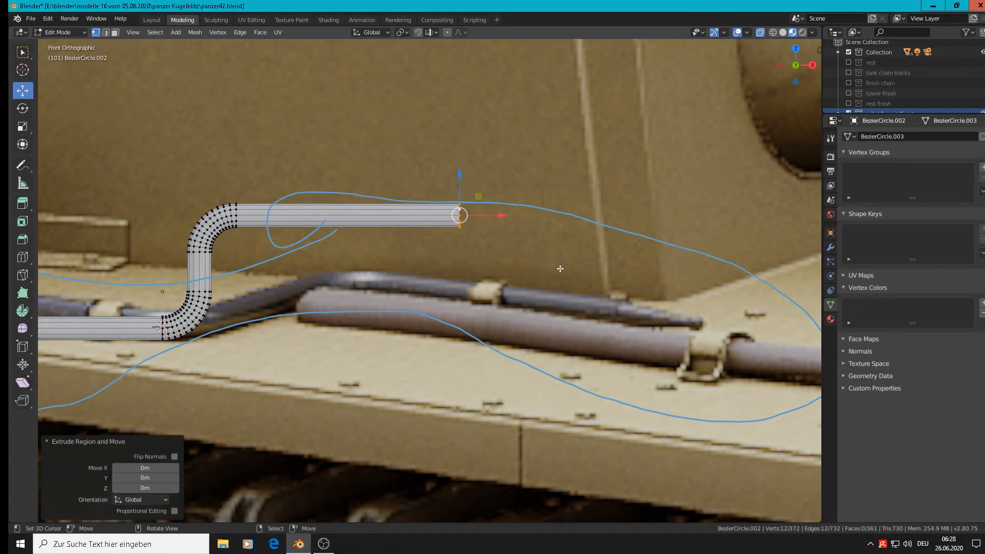
Move the bar's extruded end ring about 0.0204 m along X and scale it to about 0.372 for a taper.
right_click(517, 232)
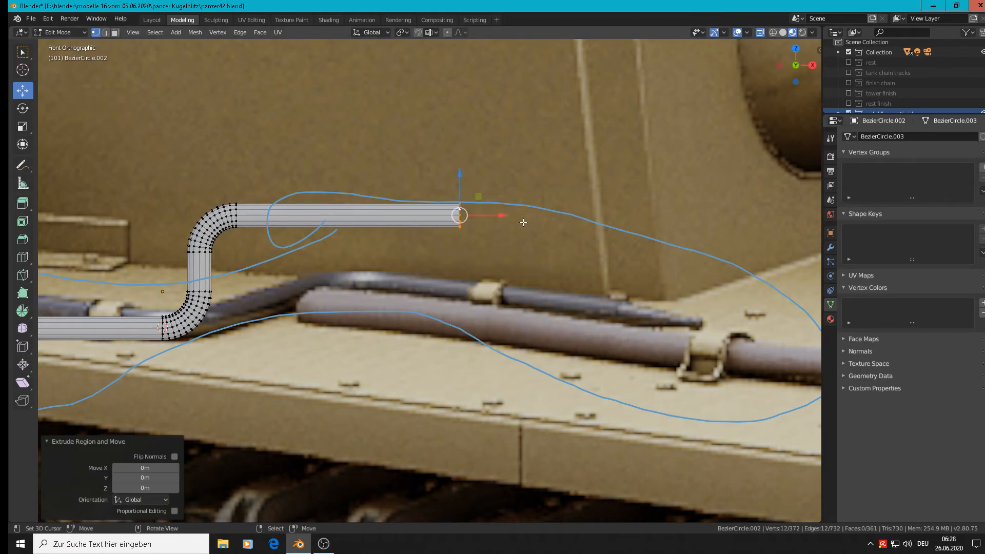
left_click_drag(505, 215, 591, 214)
key("s")
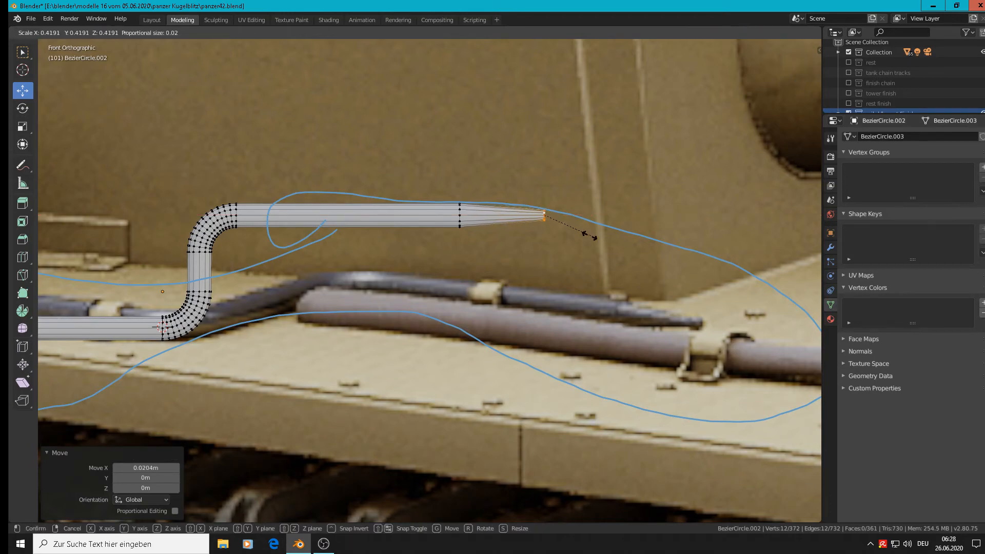
left_click(587, 234)
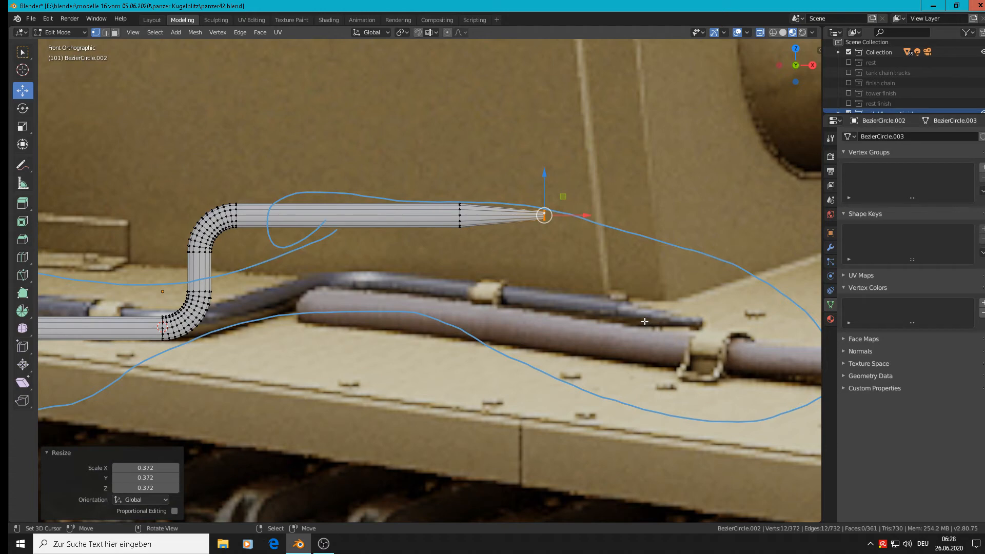
Extrude the tapered tip about 0.0015 m along X and flare the new ring by a scale of about 1.855.
scroll(622, 282, "up", 5)
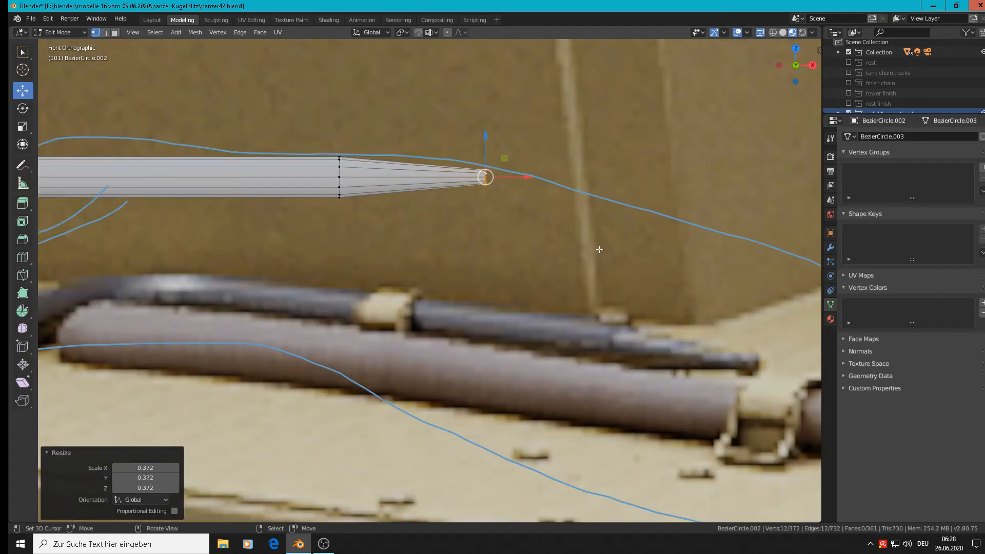
middle_click_drag(513, 235, 492, 333, "shift")
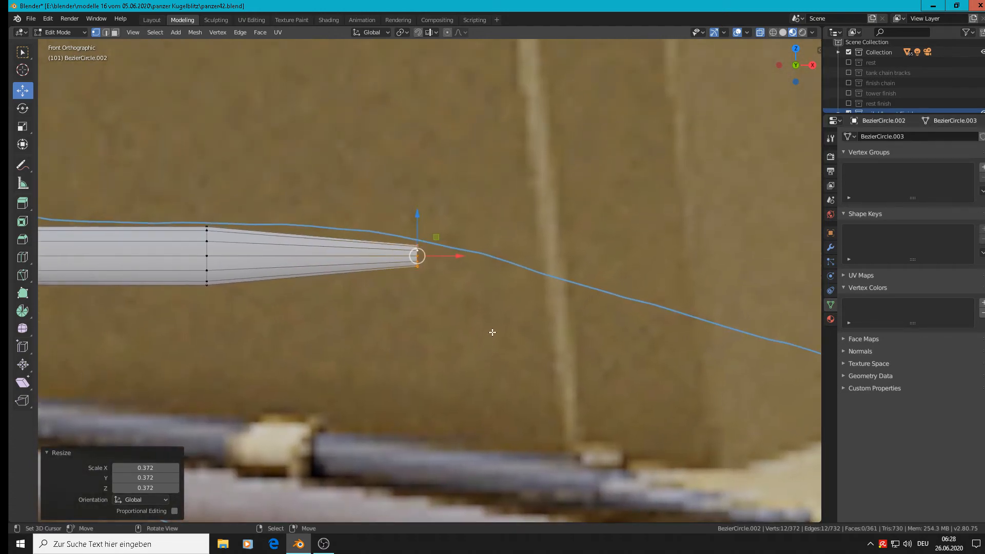
key("e")
right_click(487, 313)
left_click_drag(464, 258, 478, 264)
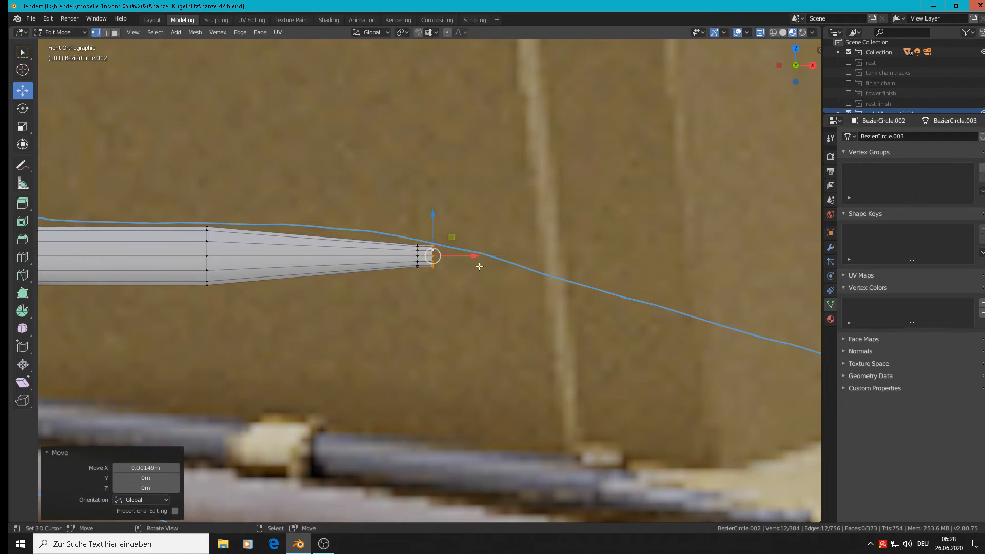
key("s")
left_click(547, 325)
Extrude the flared ring about 0.0019 m along X and shrink the new end to about 0.473 to form a knob.
key("e")
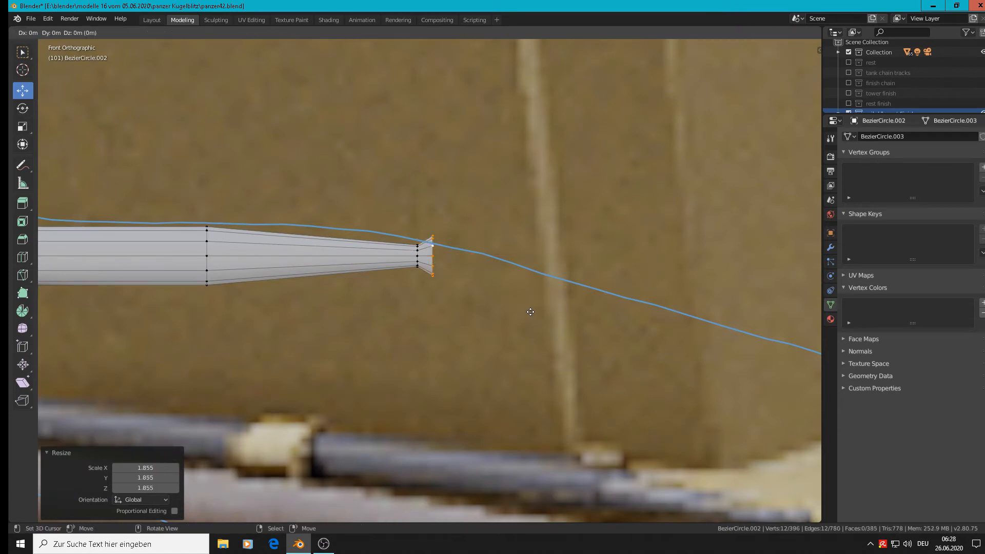
right_click(525, 307)
left_click_drag(474, 256, 493, 260)
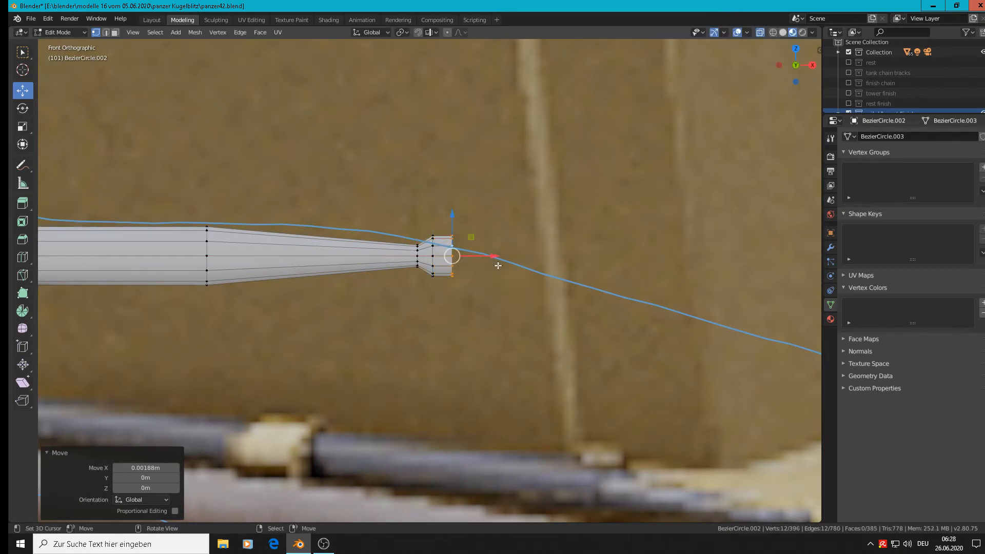
key("s")
left_click(492, 271)
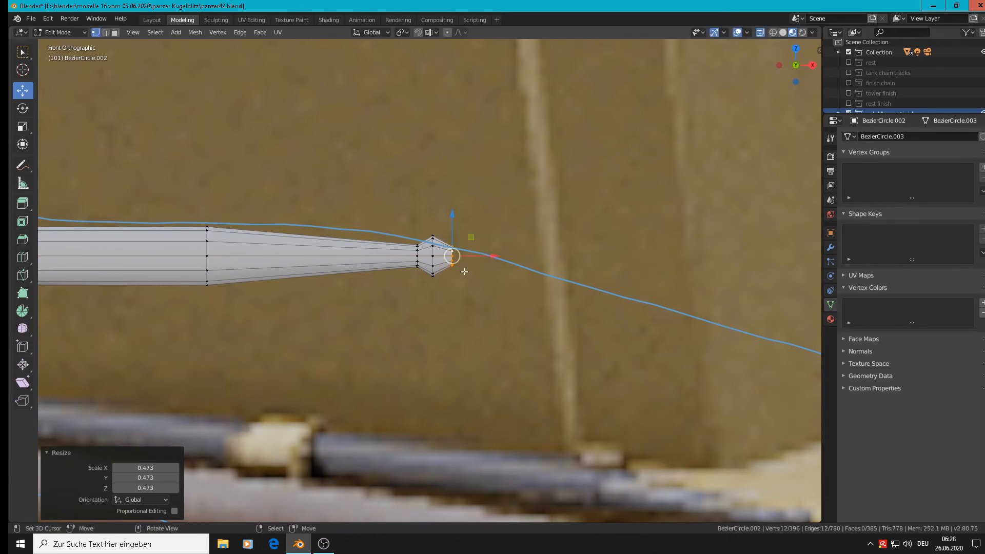
Fill the open end of the knob with a face and bevel its rim with two segments.
scroll(487, 272, "up", 3)
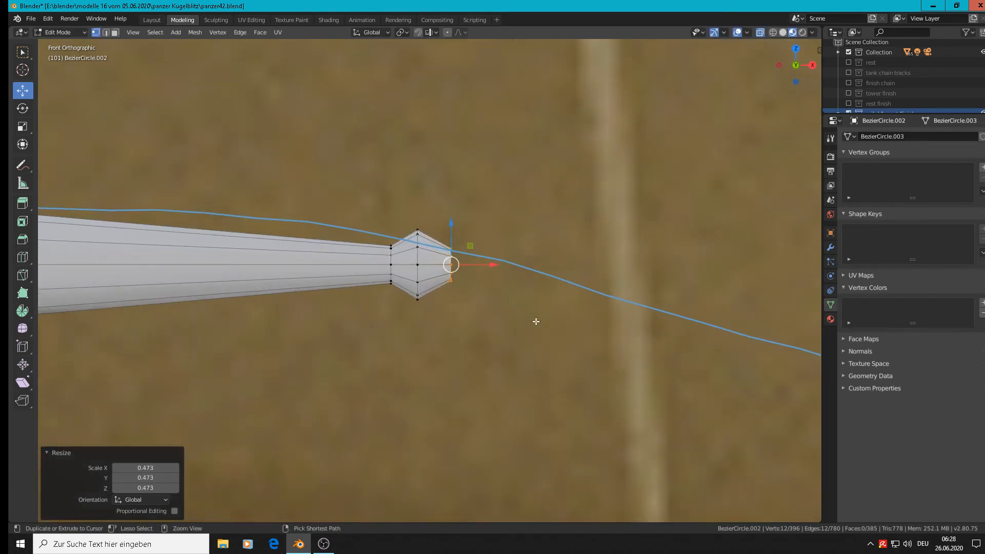
middle_click_drag(543, 324, 484, 323)
key("f")
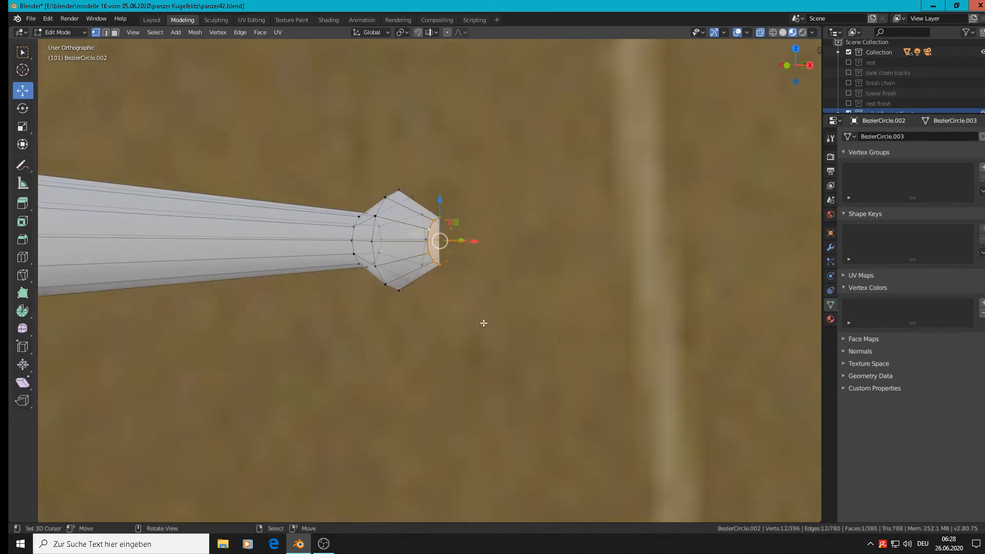
key("ctrl+b")
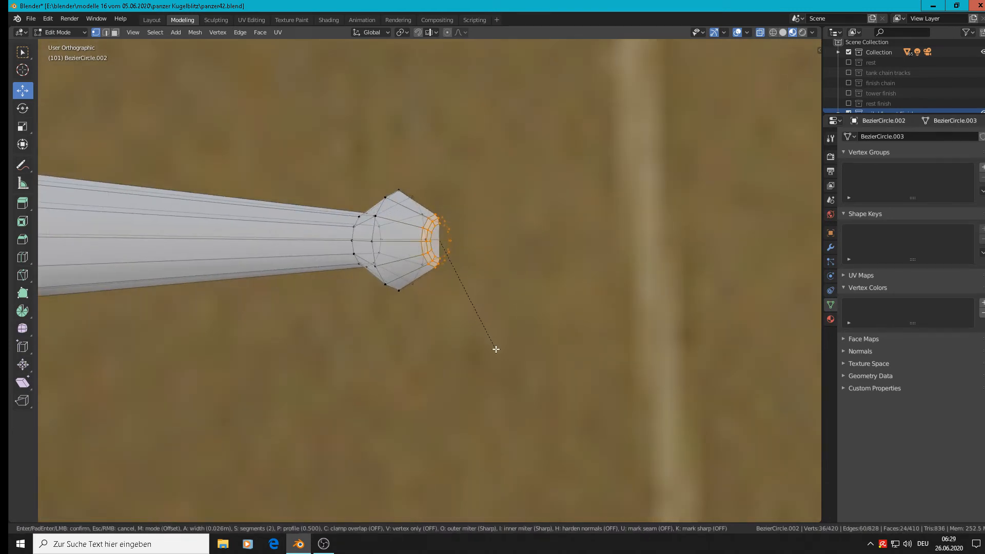
left_click(495, 350)
Bevel the knob's widest edge loop with two segments, about 0.0968 m wide, and leave mesh editing.
left_click(378, 226, "alt")
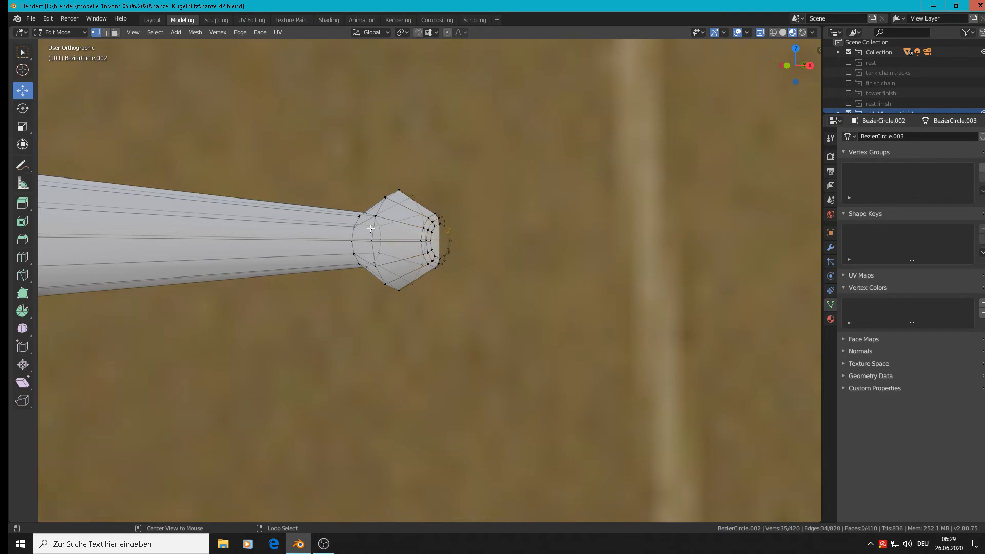
left_click(371, 229, "alt")
middle_click_drag(462, 330, 494, 339)
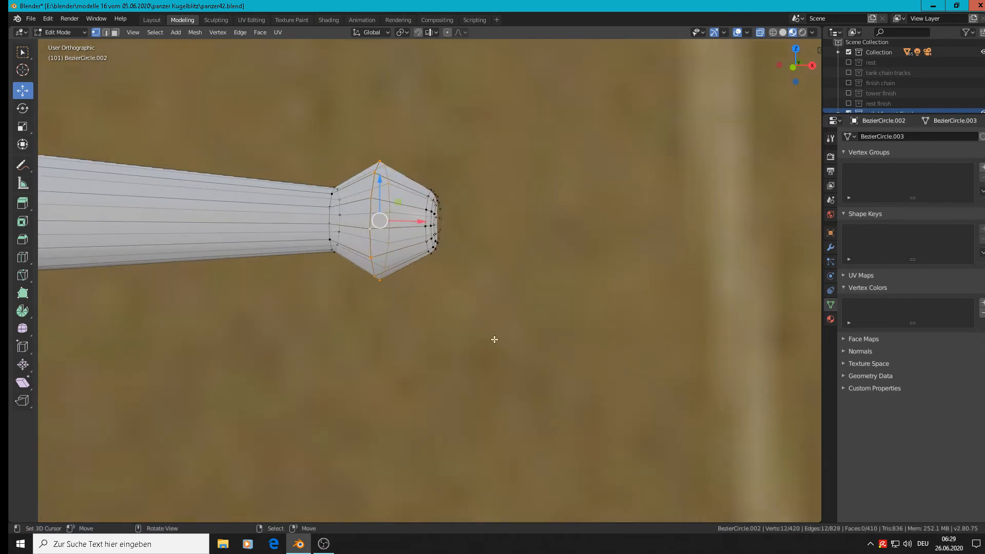
key("ctrl+b")
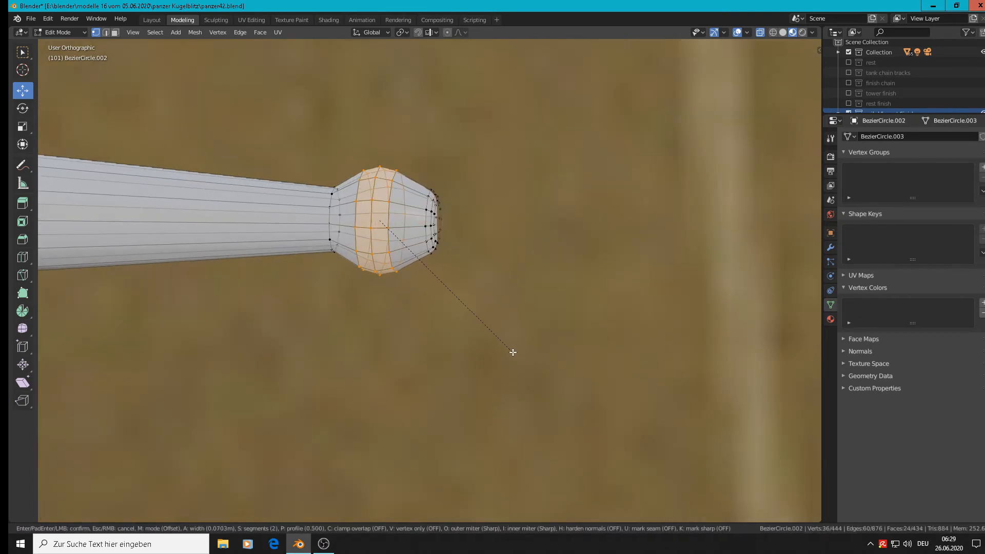
left_click(513, 354)
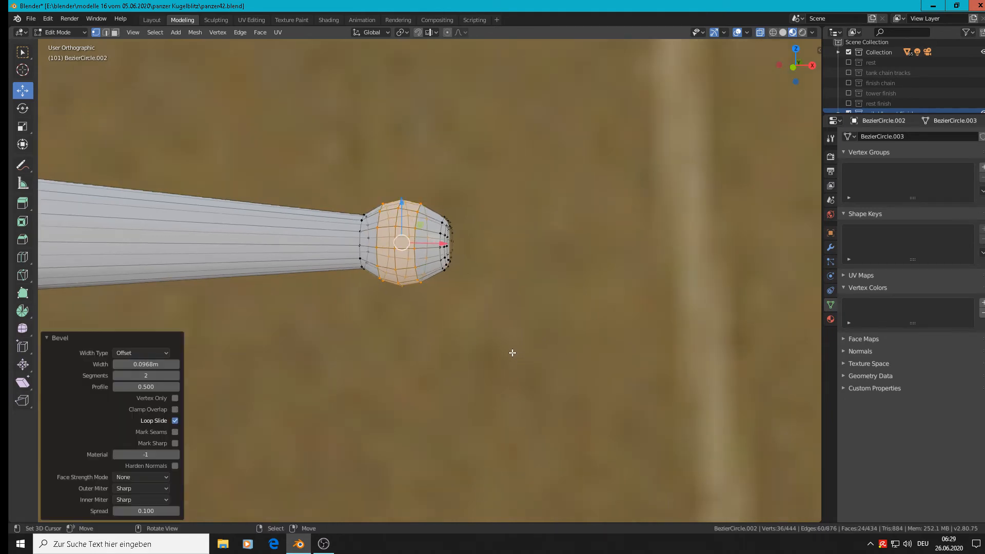
key("Tab")
Examine the bent bar and its rounded tip against the tool on the tank's fender in the reference photo.
scroll(507, 353, "down", 6)
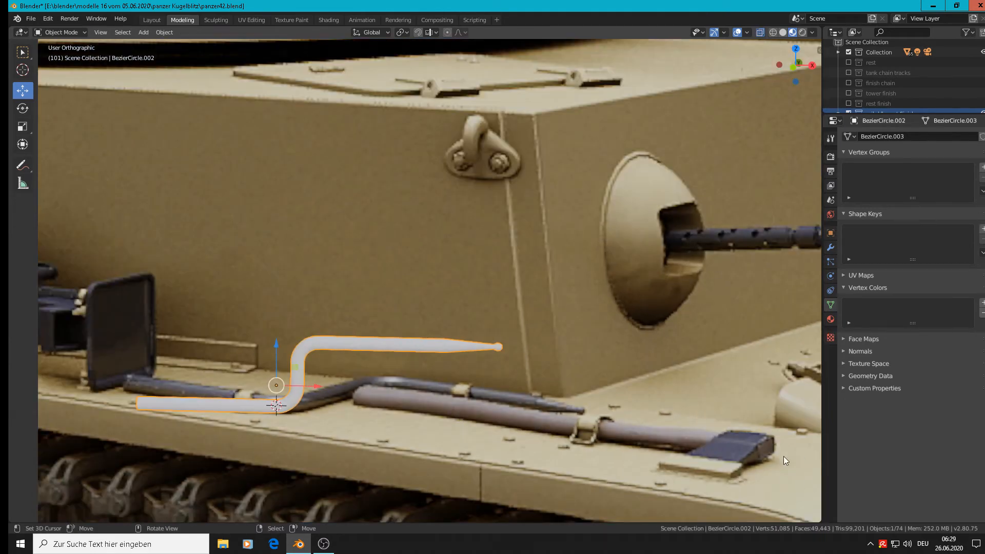
scroll(479, 328, "down", 1)
scroll(555, 364, "up", 3)
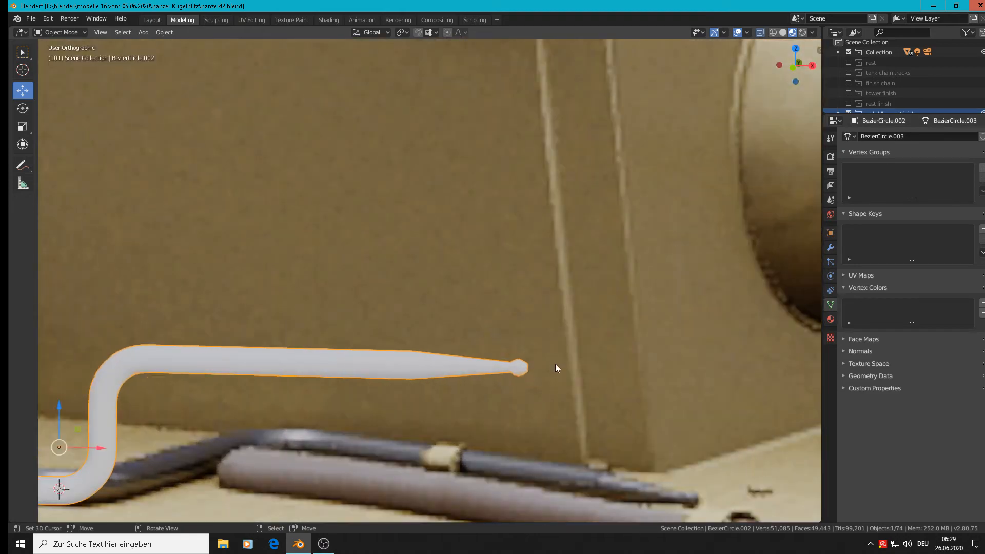
scroll(536, 385, "down", 3)
scroll(520, 445, "up", 1)
middle_click_drag(472, 423, 586, 318, "shift")
scroll(579, 324, "down", 2)
scroll(583, 322, "down", 6)
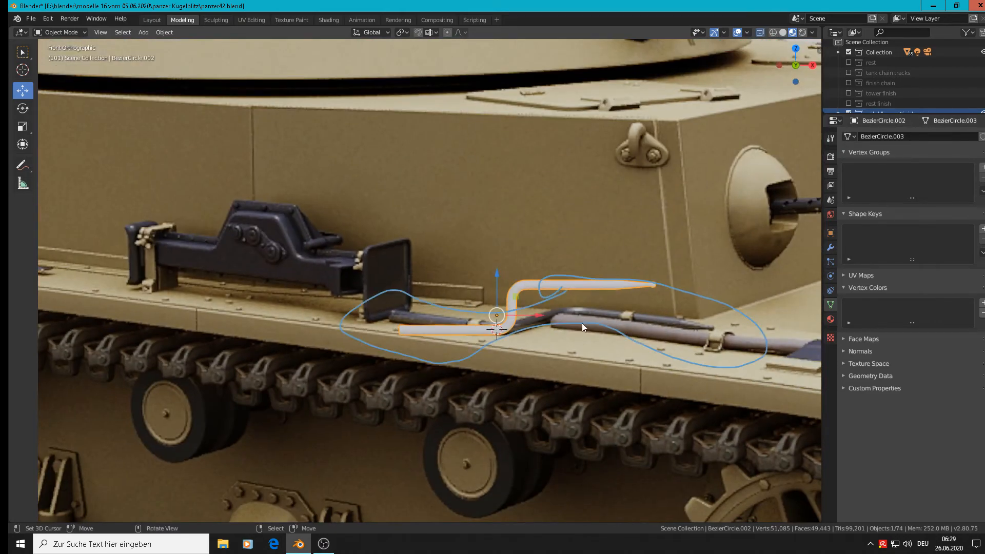
In front view, move the bar about 3.02 m in X and -2.85 m in Z among the finished parts and scale it about 5.869.
key("KP_1")
scroll(435, 192, "down", 9)
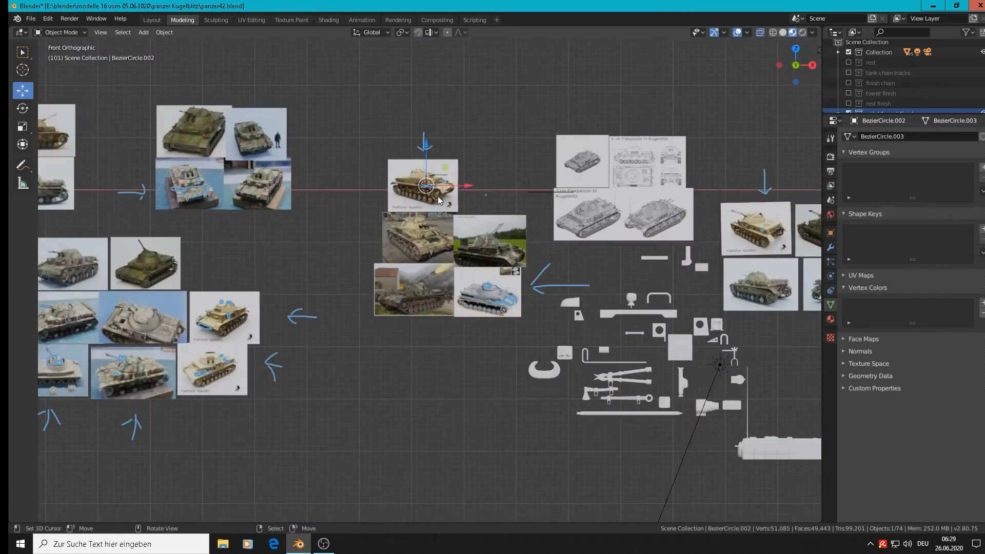
key("g")
left_click(596, 351)
key("s")
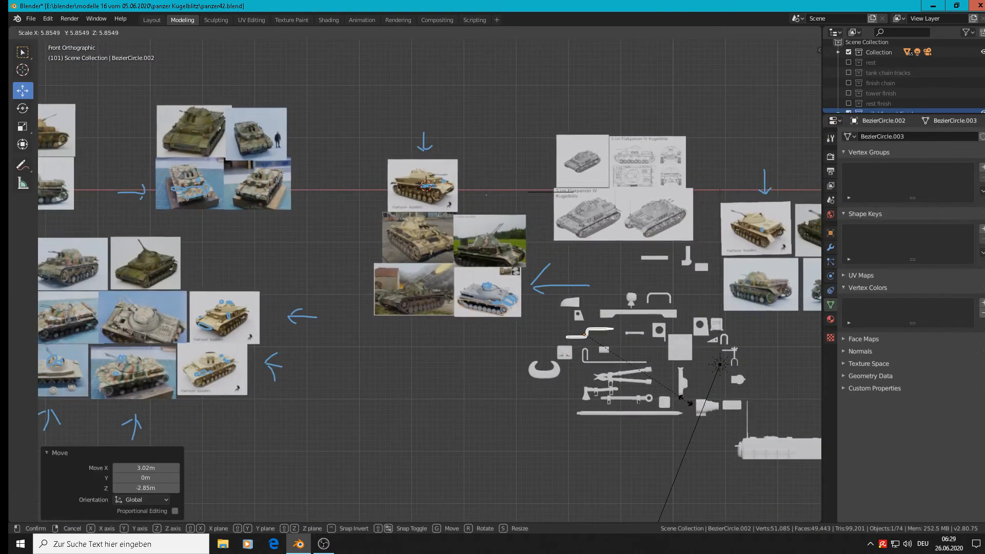
left_click(664, 384)
Delete the leftover circle object in the empty space beside the FlakPanzer Kugelblitz reference photo.
scroll(533, 171, "up", 6)
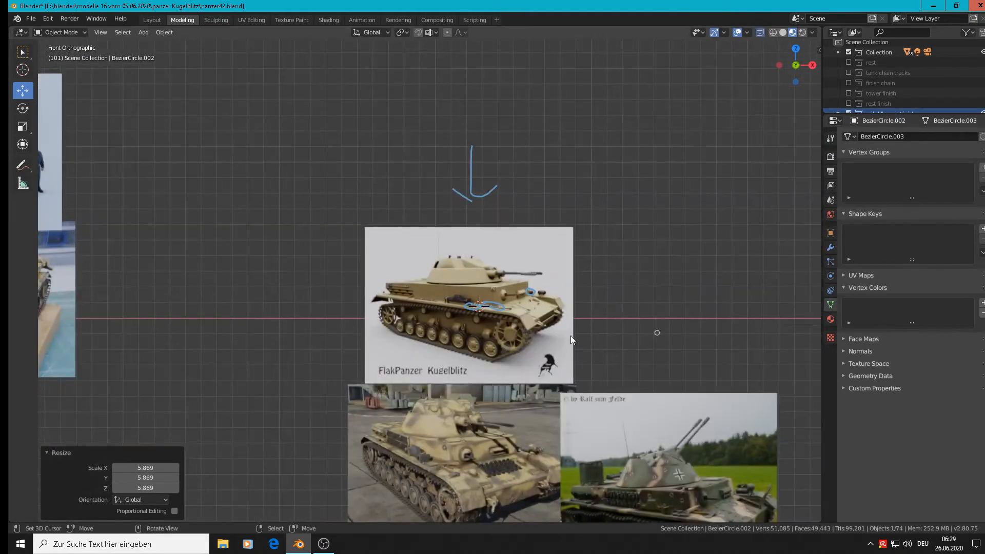
scroll(571, 335, "up", 7)
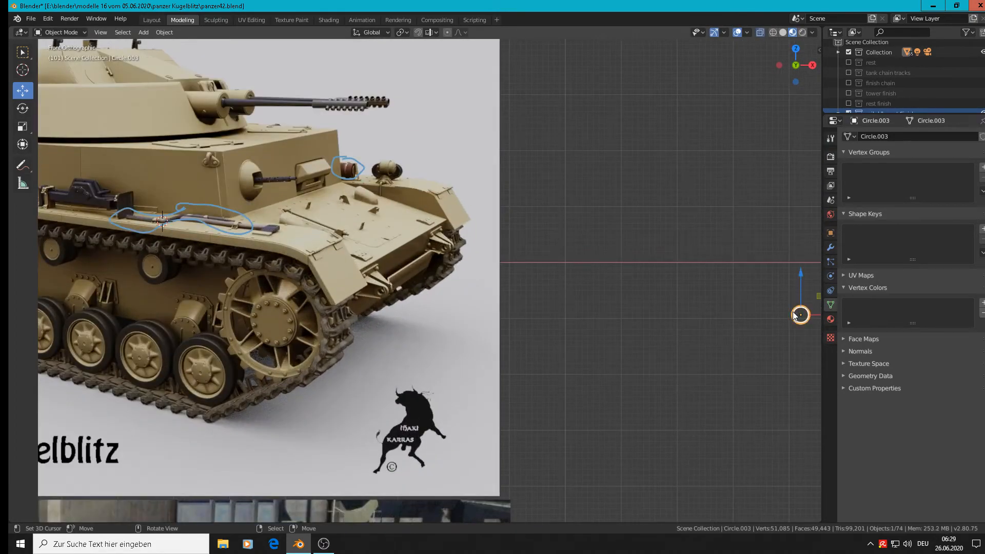
key("x")
left_click(793, 314)
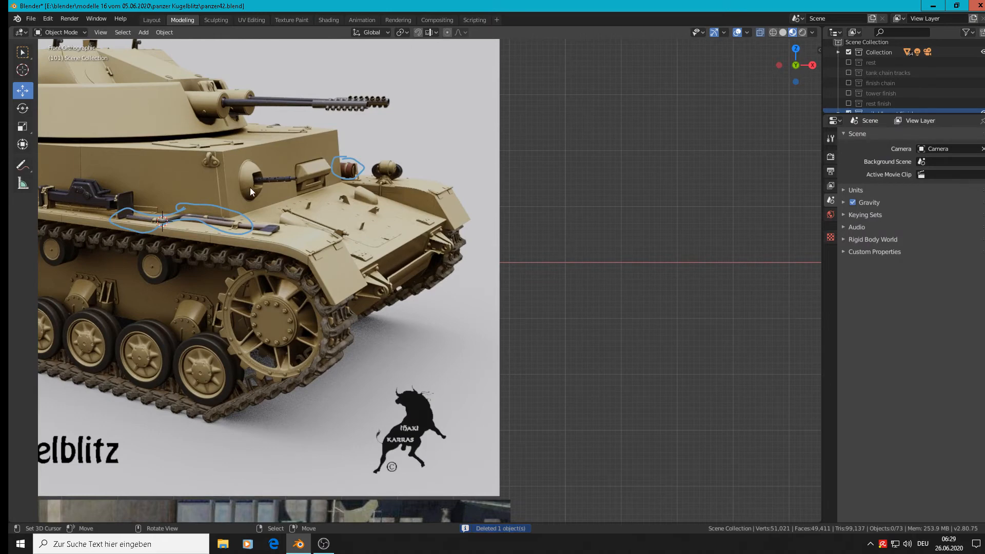
Erase the annotation stroke around the fender tools on the reference photo, and return to the Move tool.
scroll(186, 213, "up", 3)
mouse_move(530, 181)
middle_mouse_down("shift")
mouse_move(529, 217)
mouse_move(575, 239)
middle_mouse_up("shift")
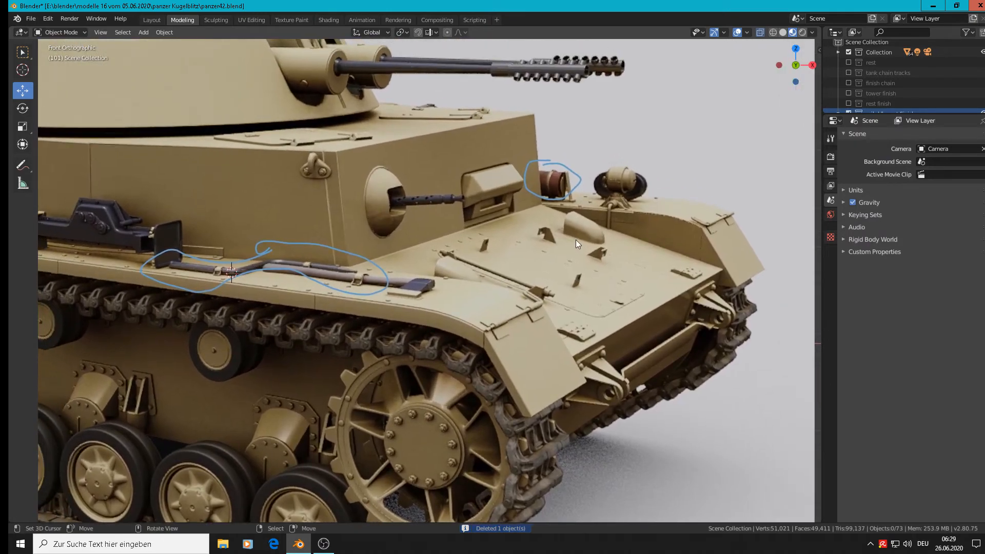
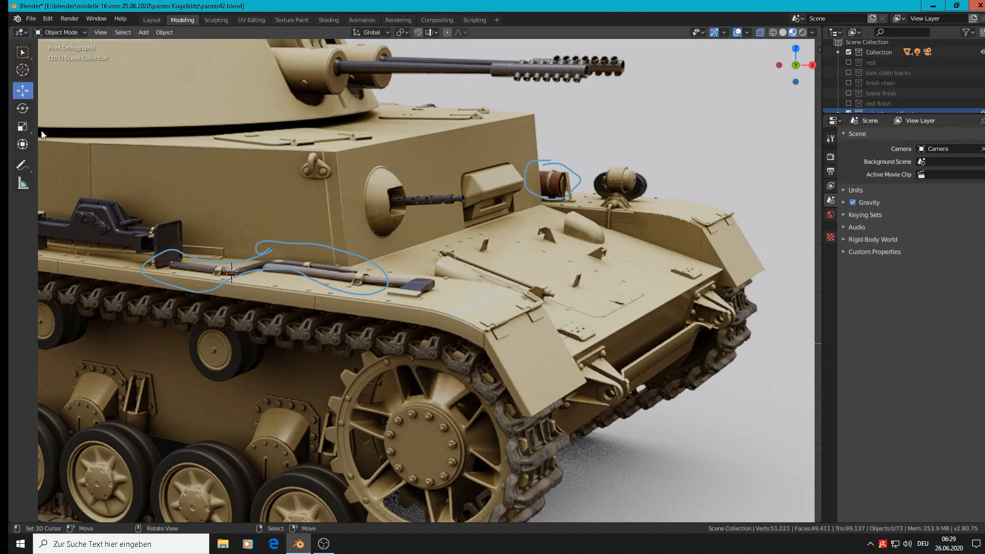
left_click(23, 167)
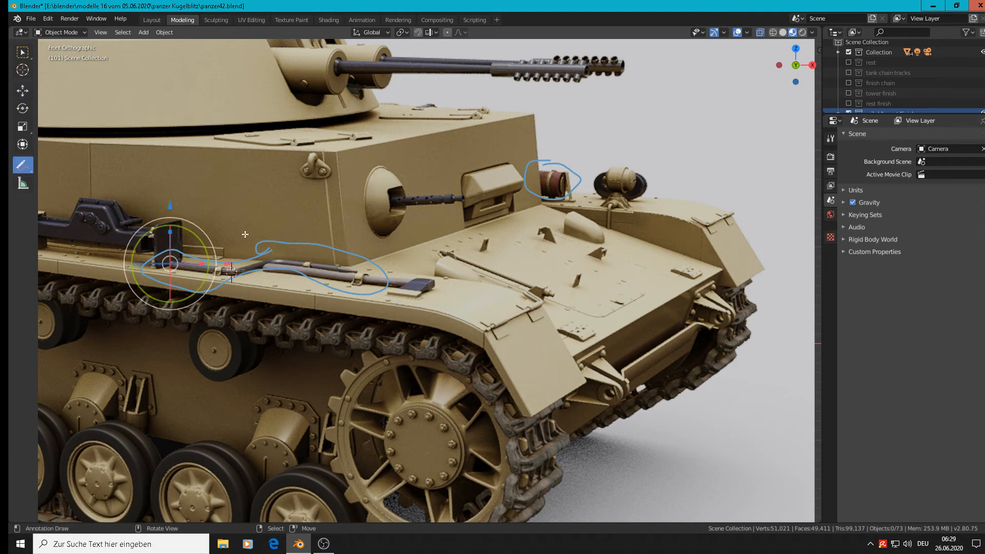
mouse_move(273, 243)
left_mouse_down("ctrl")
mouse_move(141, 244)
mouse_move(341, 289)
mouse_move(381, 269)
mouse_move(286, 266)
left_mouse_up("ctrl")
right_click(294, 215)
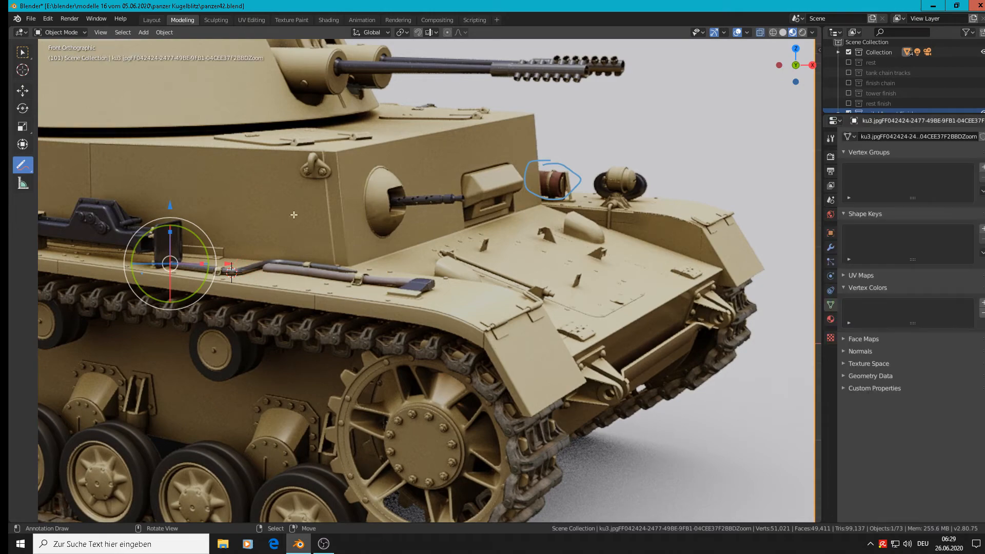
left_click(23, 91)
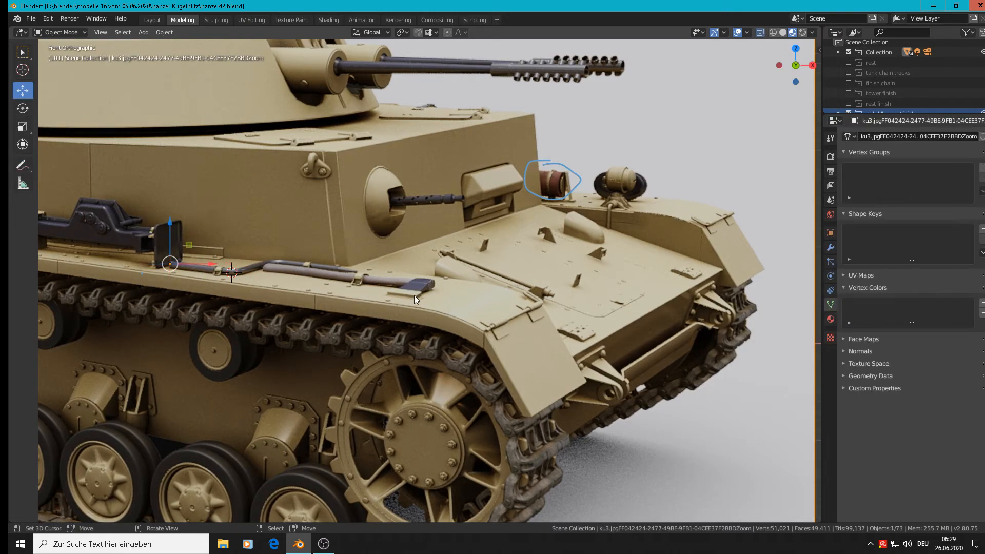
Examine the other annotated tank reference photos for circled details that still need modelling.
scroll(414, 294, "down", 10)
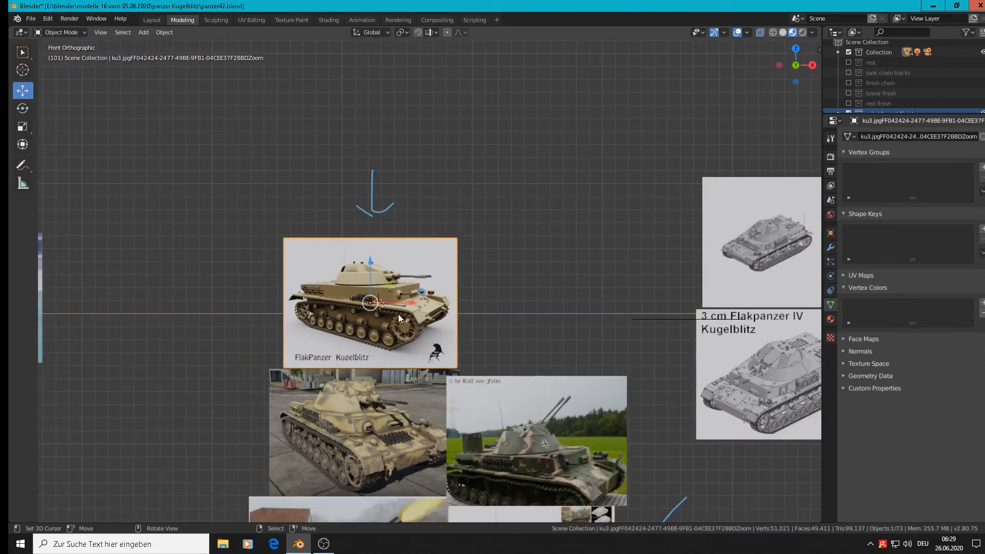
scroll(405, 351, "down", 4)
middle_click_drag(438, 438, 461, 229, "shift")
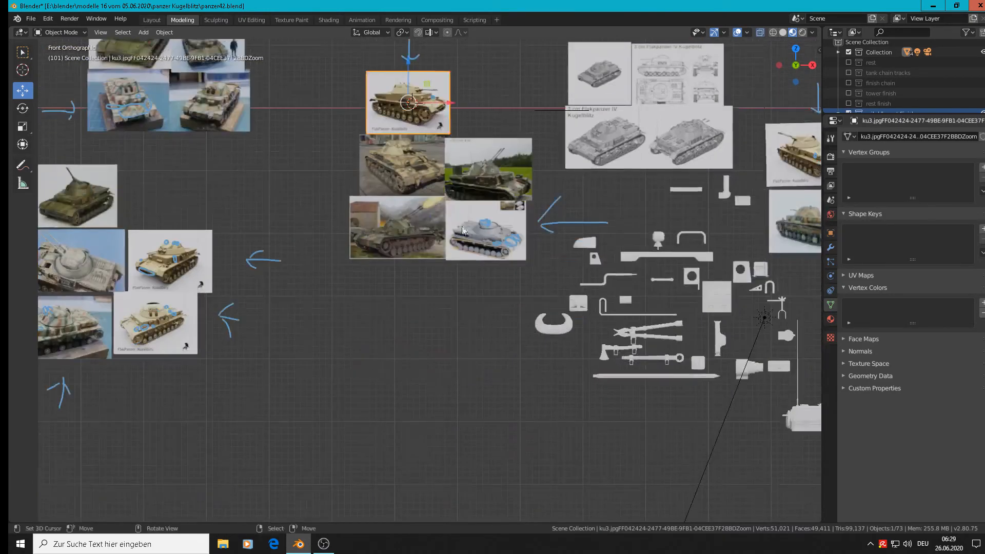
scroll(463, 231, "up", 6)
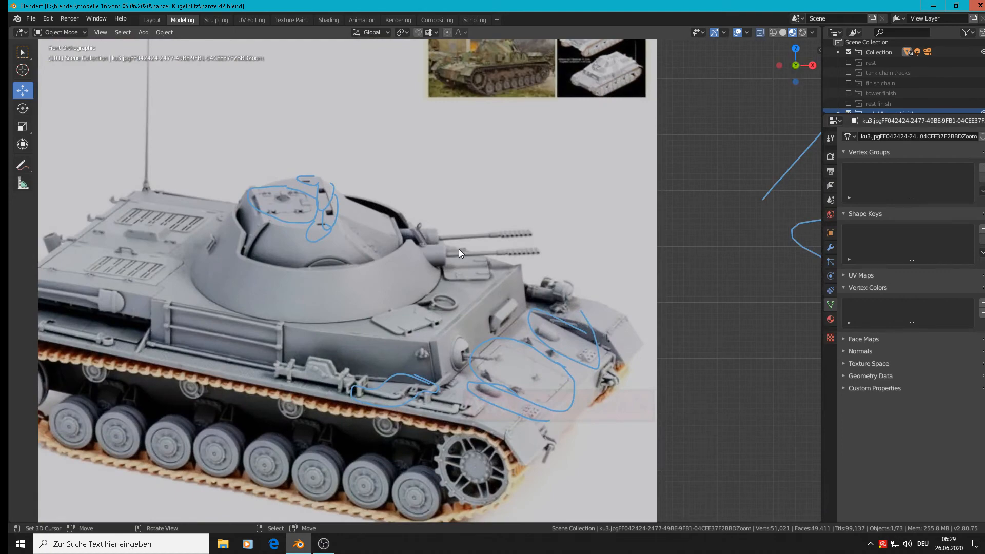
scroll(459, 248, "down", 10)
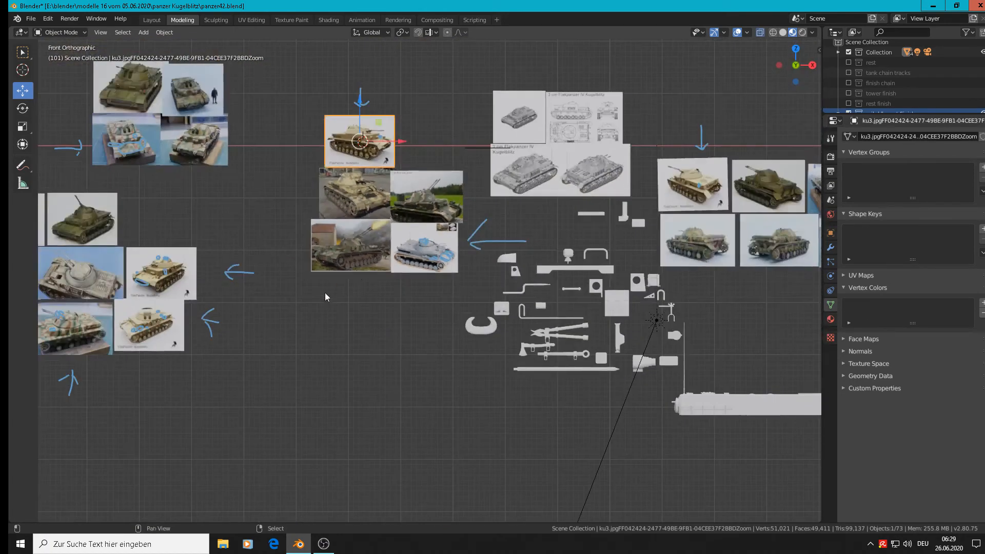
middle_click_drag(342, 309, 620, 286, "shift")
scroll(476, 232, "up", 5)
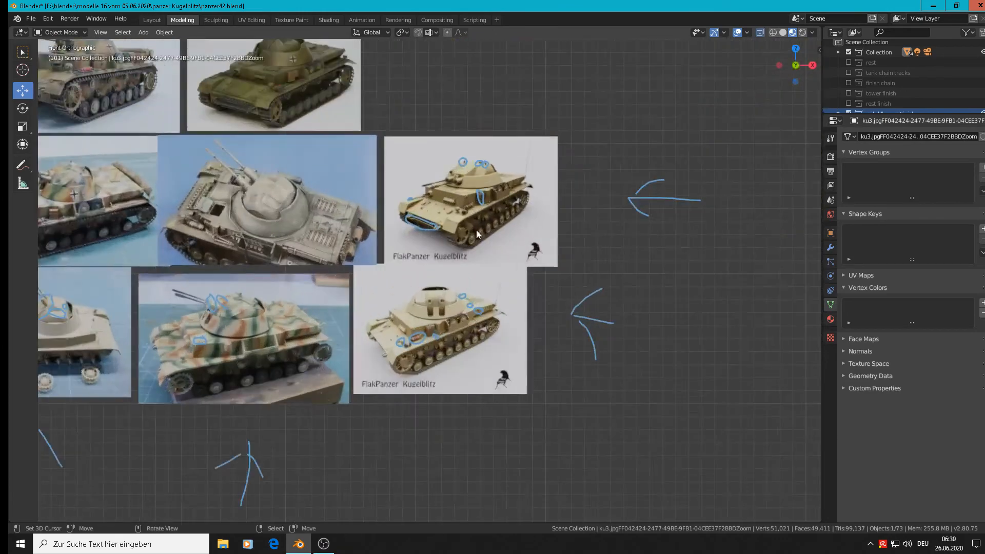
scroll(470, 183, "up", 8)
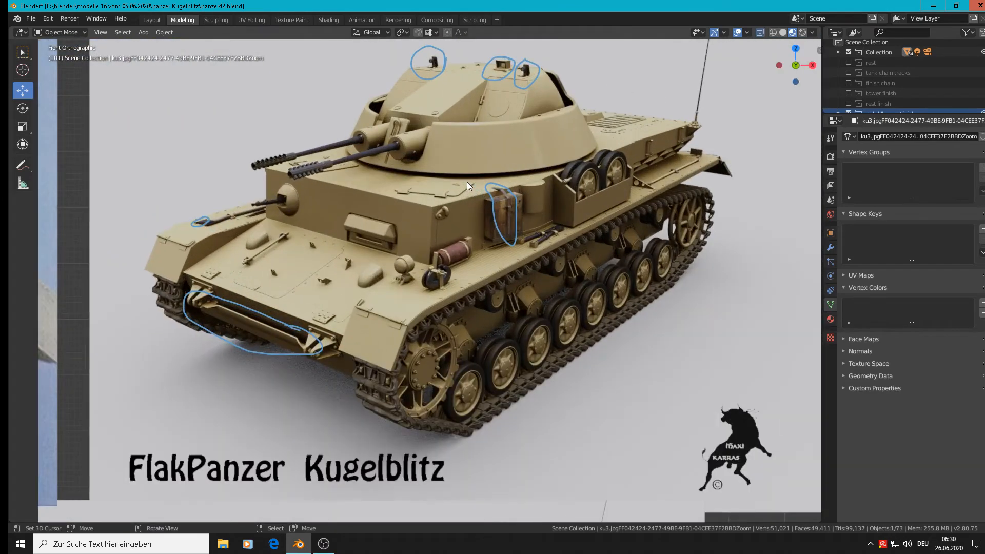
Save the current Blender file with the annotated FlakPanzer Kugelblitz reference in place.
middle_click_drag(480, 234, 496, 316, "shift")
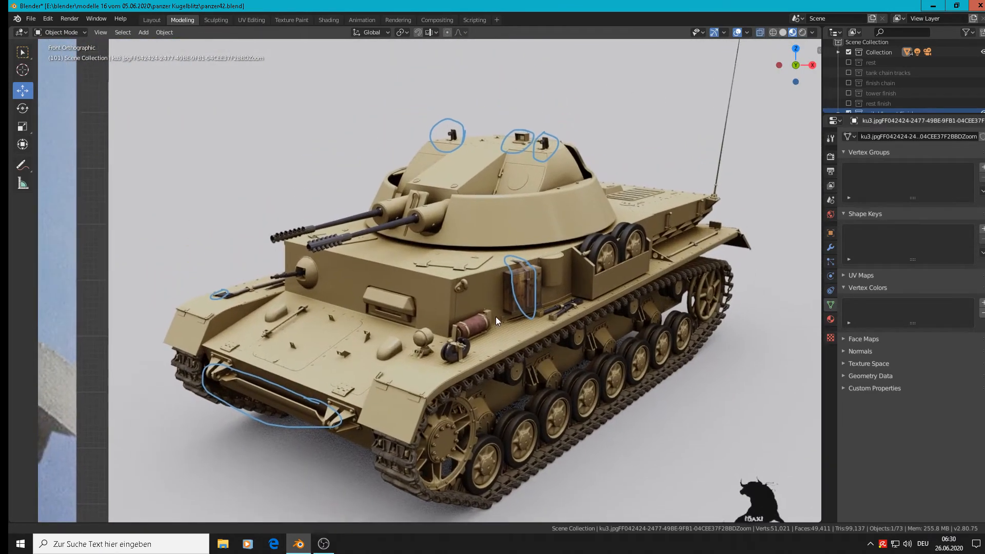
scroll(412, 214, "up", 1)
scroll(408, 207, "up", 1)
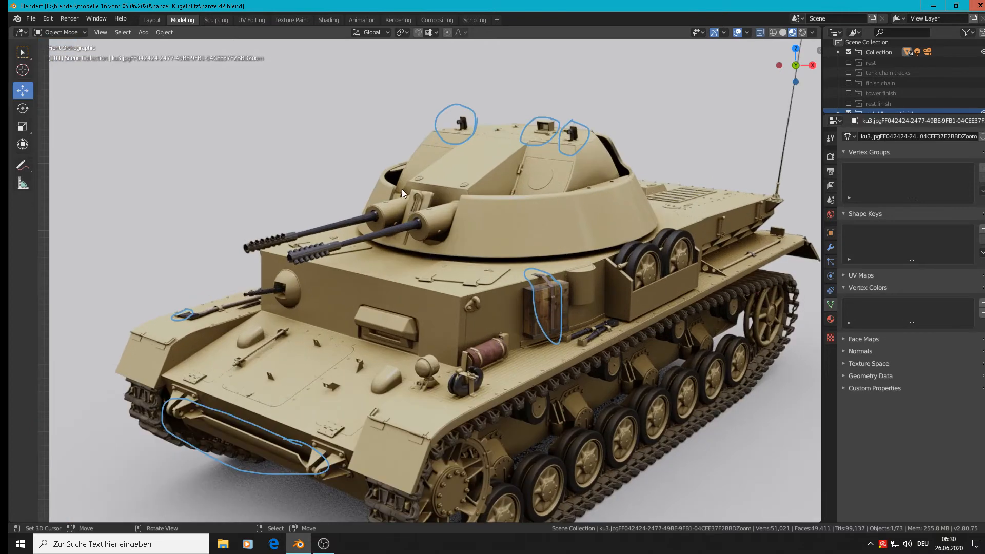
left_click(30, 19)
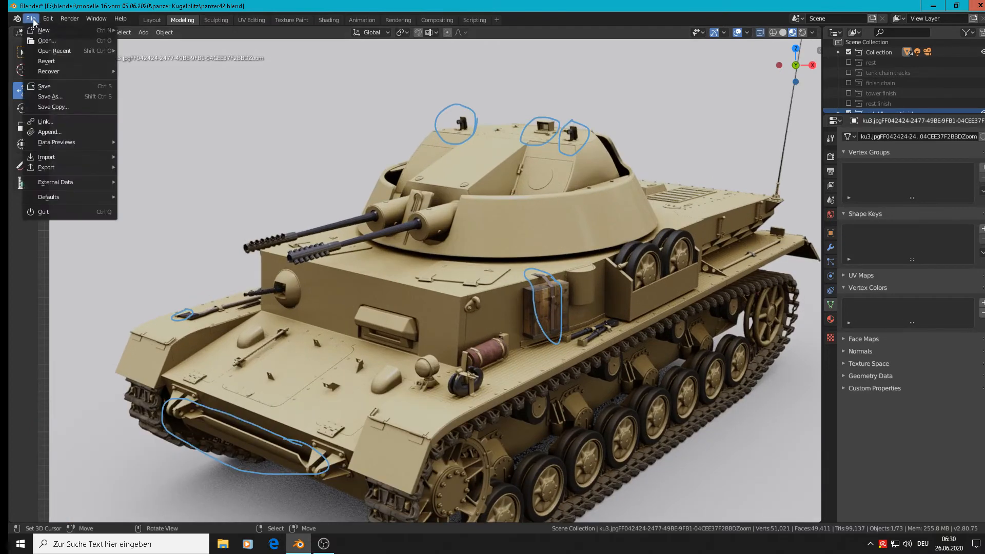
left_click(51, 86)
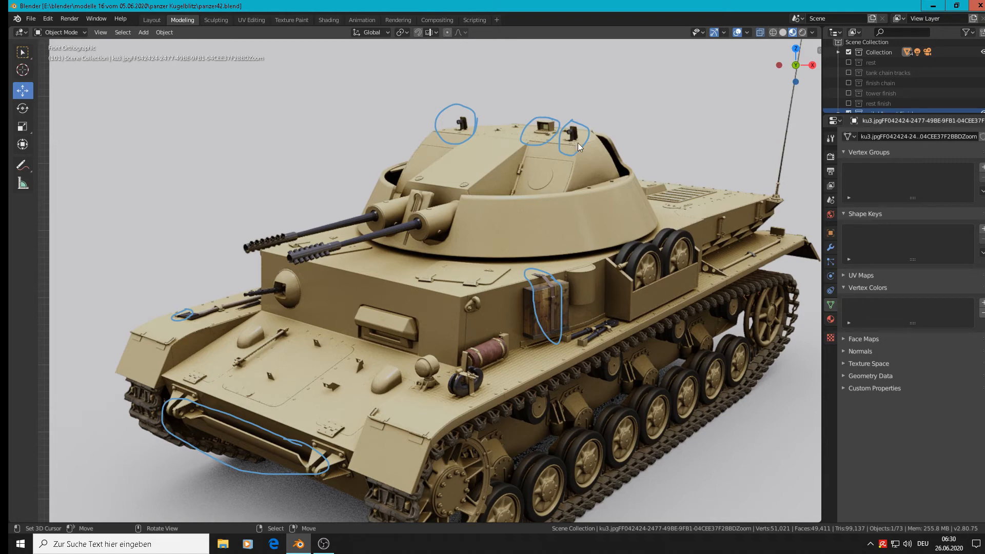
Add a Bezier circle at the circled dark sight near the turret roof's right edge and scale it by 0.103 and again by 0.114.
scroll(577, 143, "up", 2)
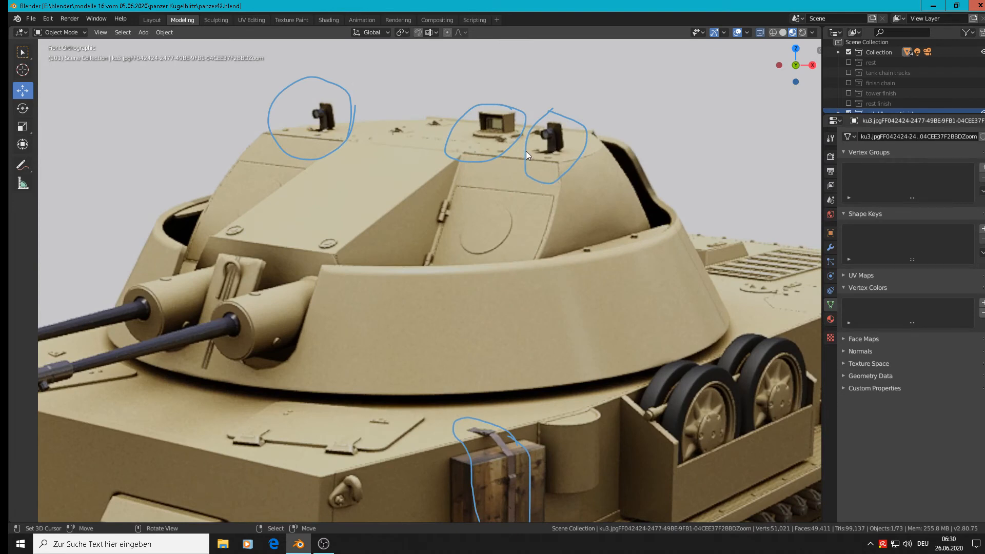
scroll(570, 142, "up", 1)
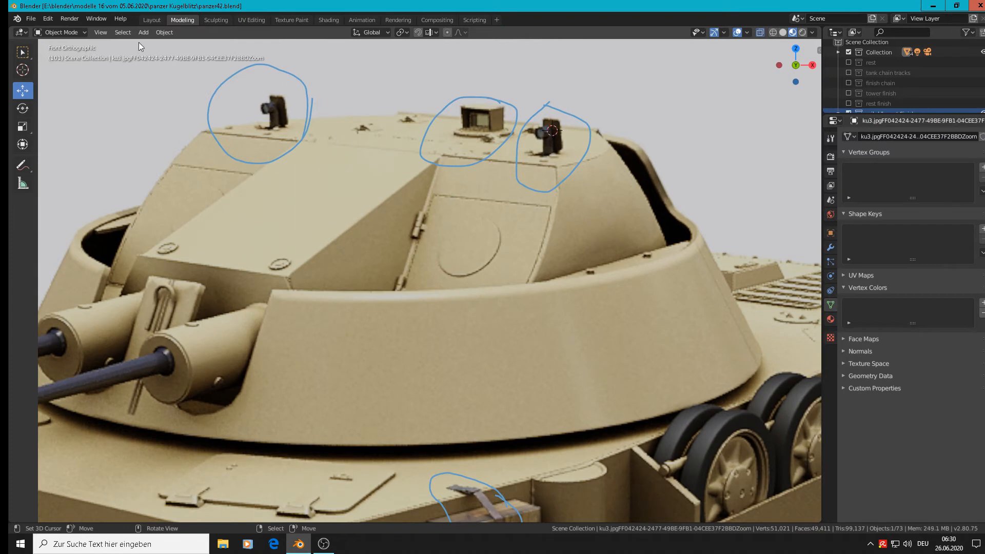
left_click(150, 30)
mouse_move(146, 53)
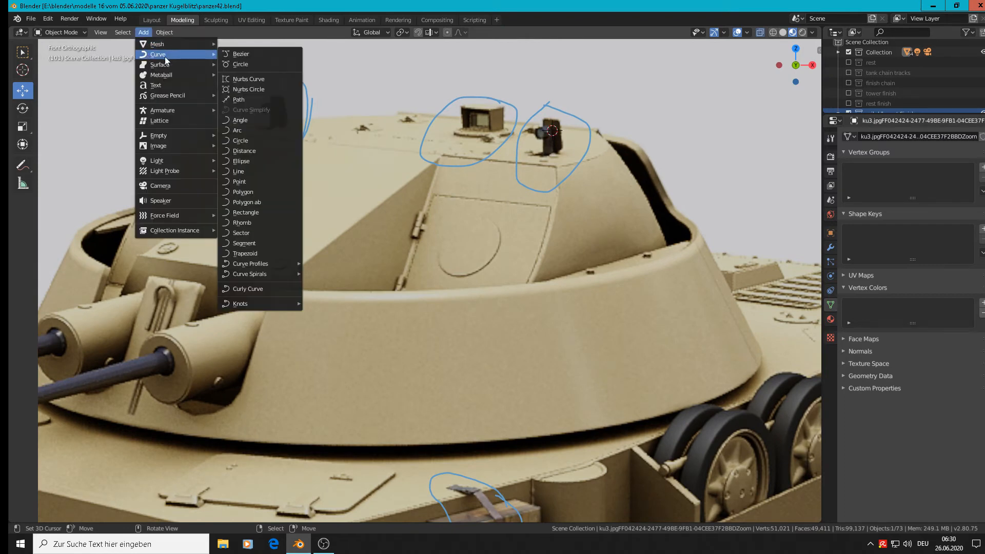
left_click(236, 66)
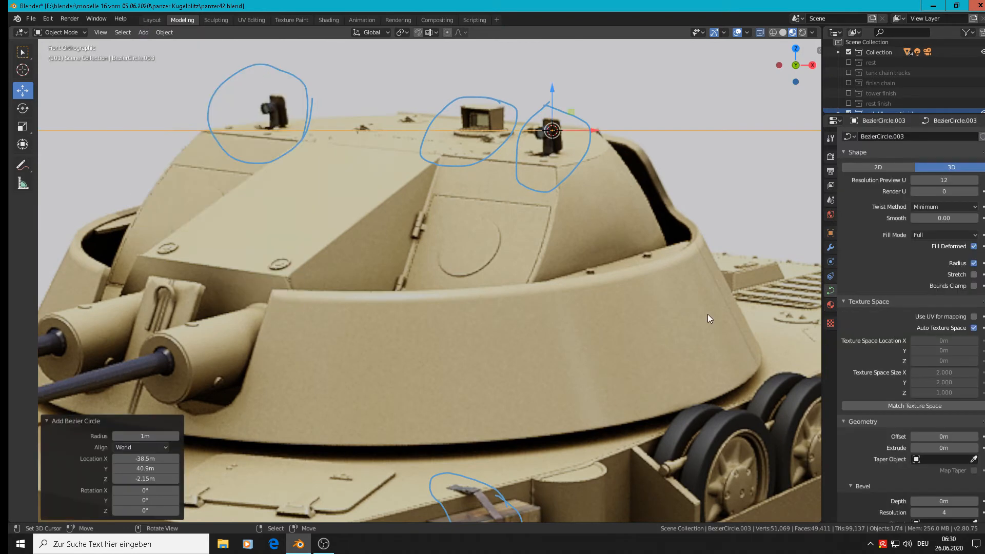
key("s")
left_click(570, 149)
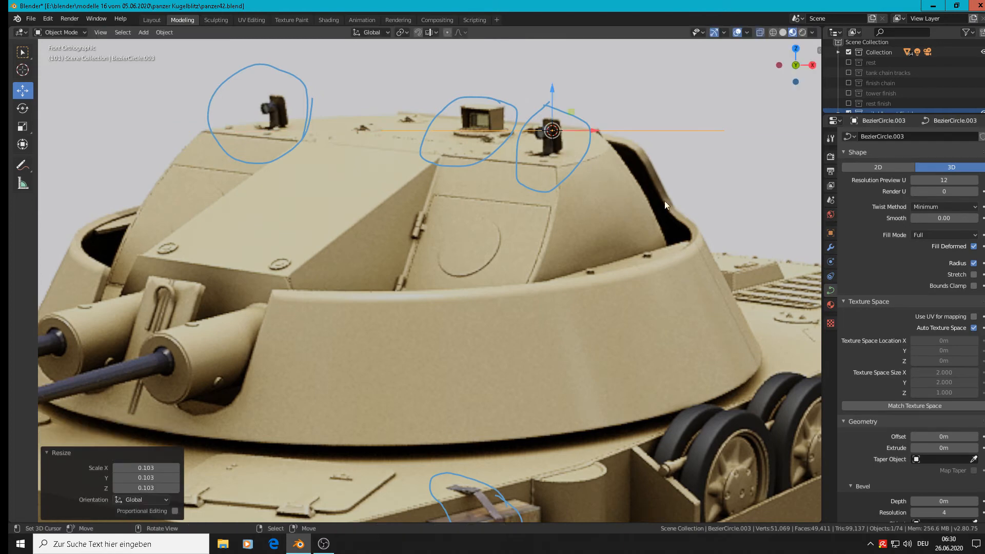
key("s")
left_click(561, 148)
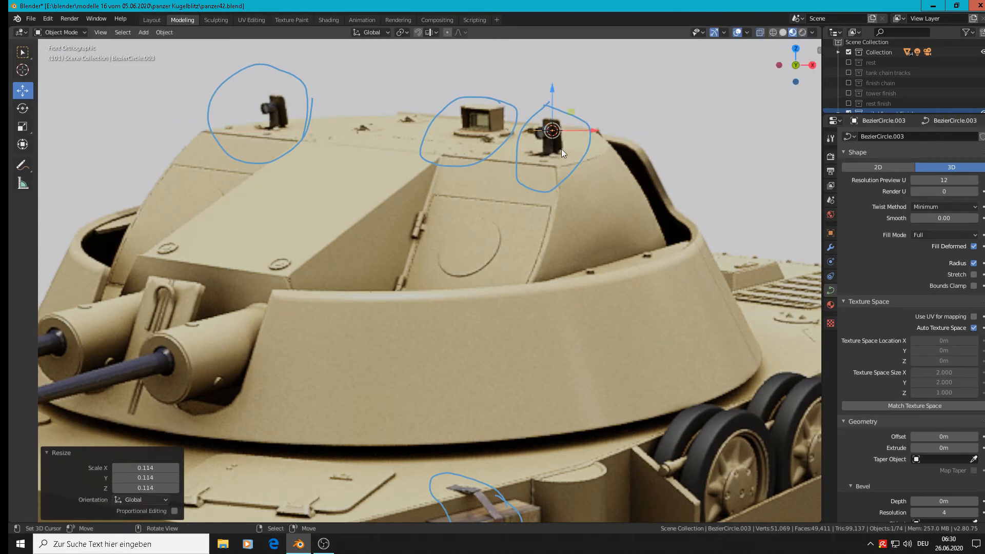
Rotate the circle 90° about the X axis and scale it down to roughly the width of the sight.
type("rx")
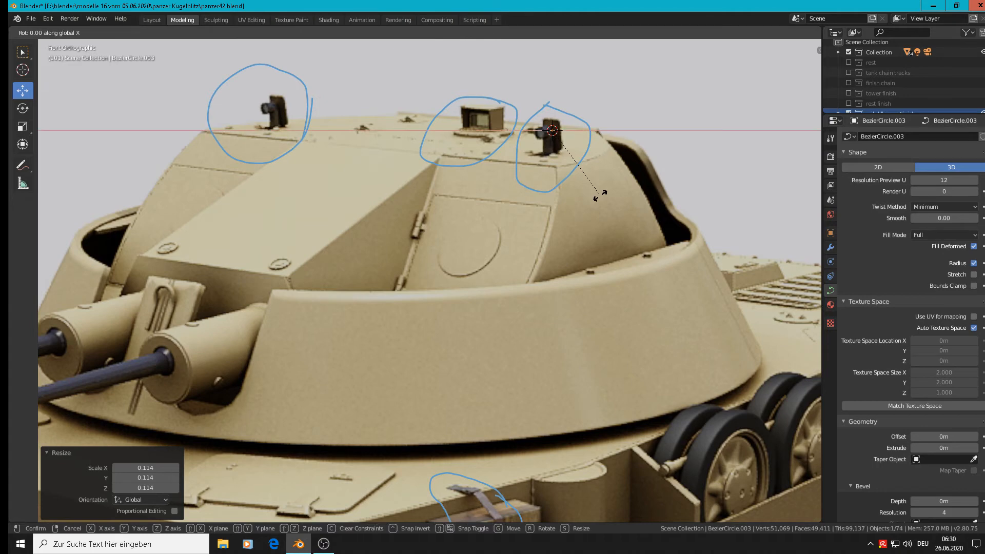
type("90")
key("Return")
scroll(619, 174, "up", 3)
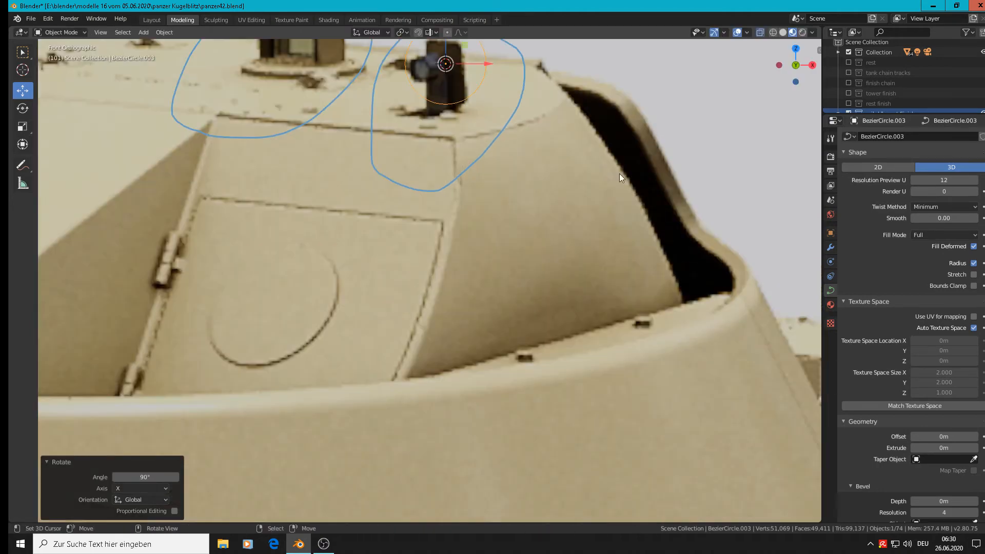
scroll(574, 149, "up", 2)
key("s")
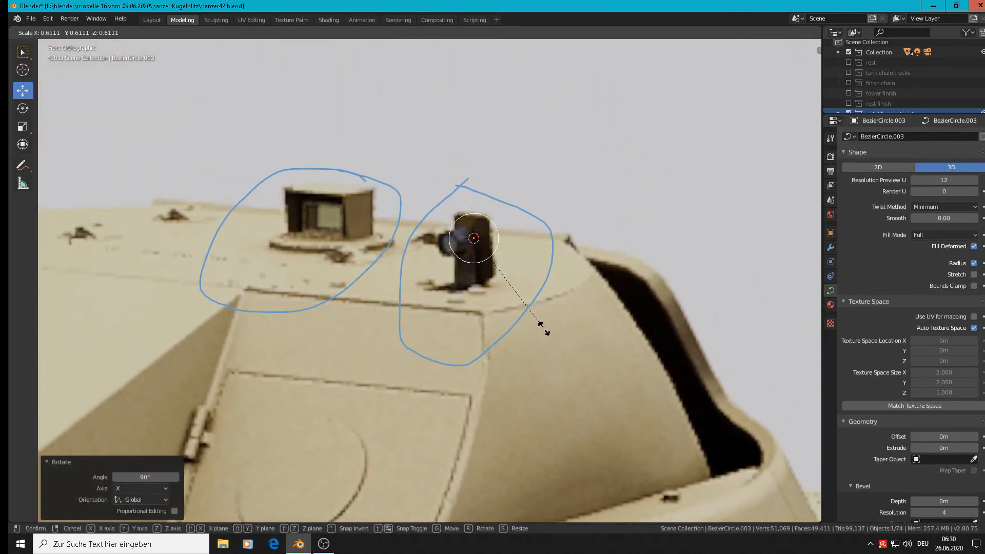
left_click(538, 322)
Give the circle a bevel depth of 0.38 m and move it about -0.0067 m in Z and 0.0188 m in X beside the sight.
left_click_drag(467, 198, 468, 221)
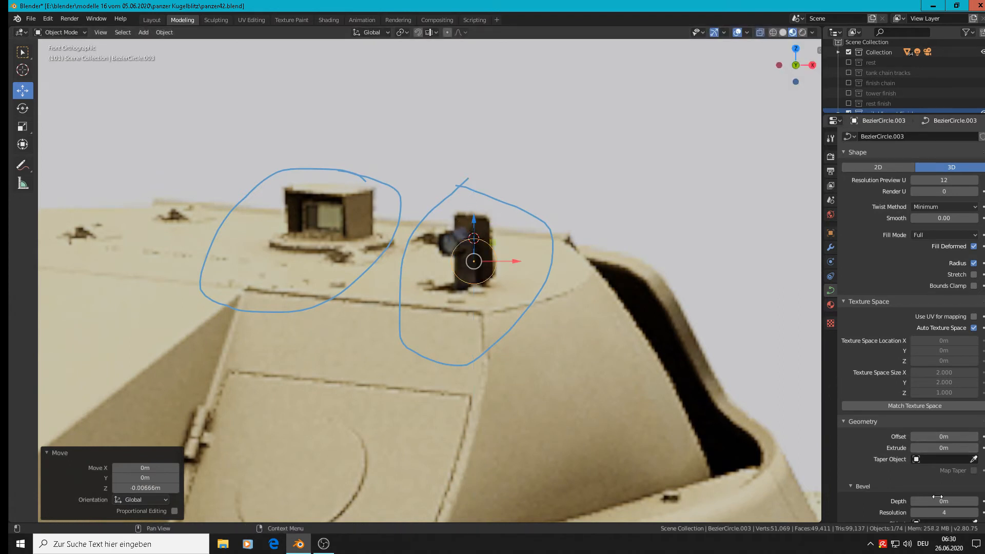
left_click_drag(944, 502, 966, 502)
left_click_drag(508, 262, 570, 337)
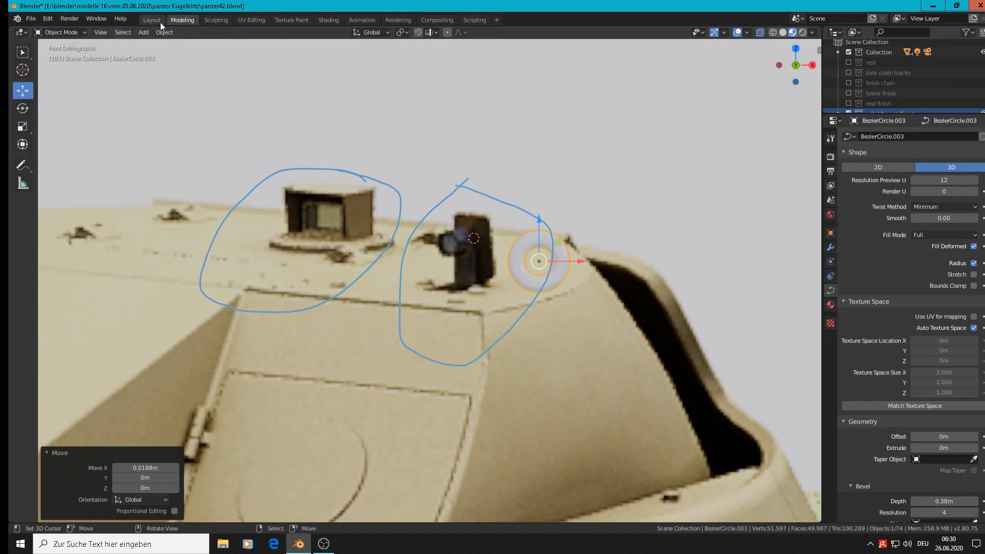
Convert the bevelled circle from a curve to a mesh.
left_click(143, 32)
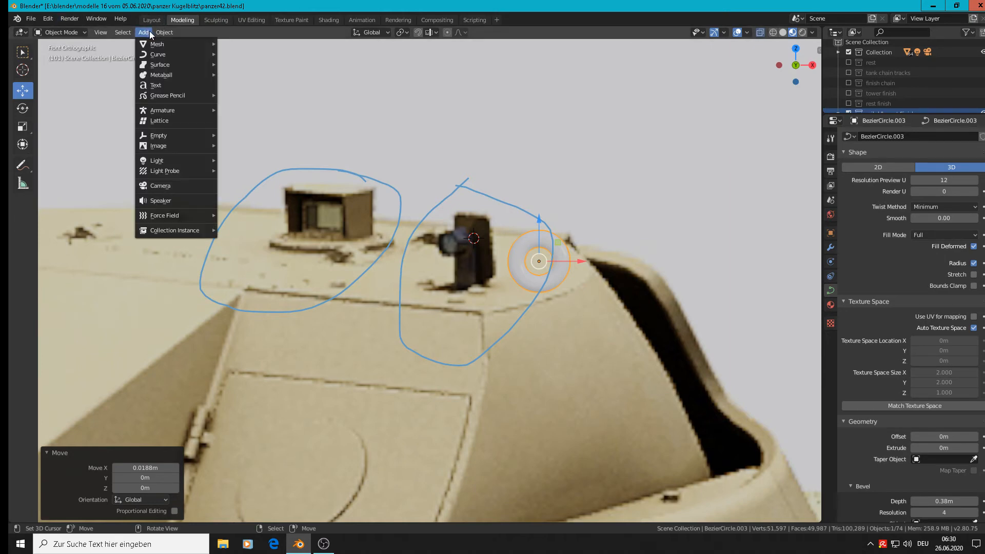
mouse_move(164, 32)
mouse_move(196, 191)
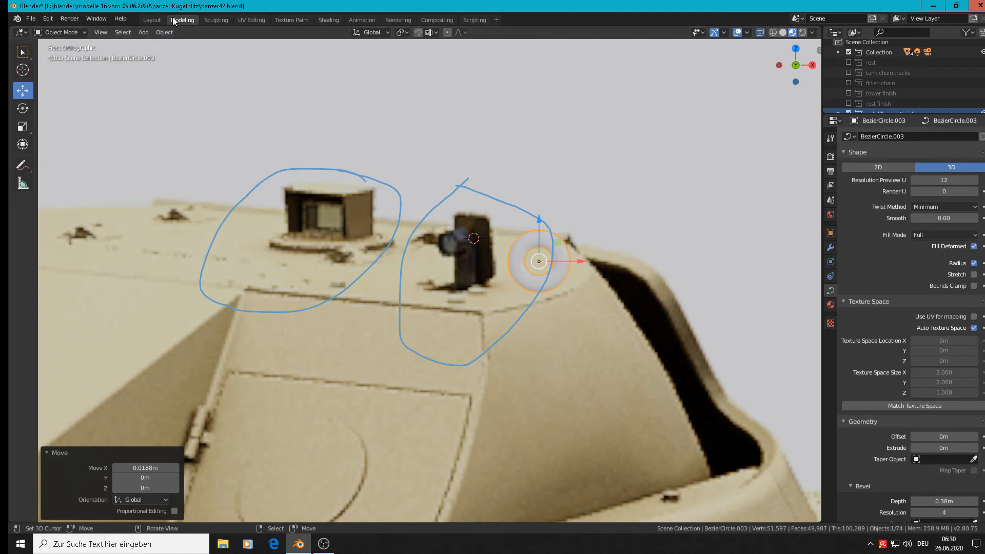
left_click(165, 32)
mouse_move(202, 303)
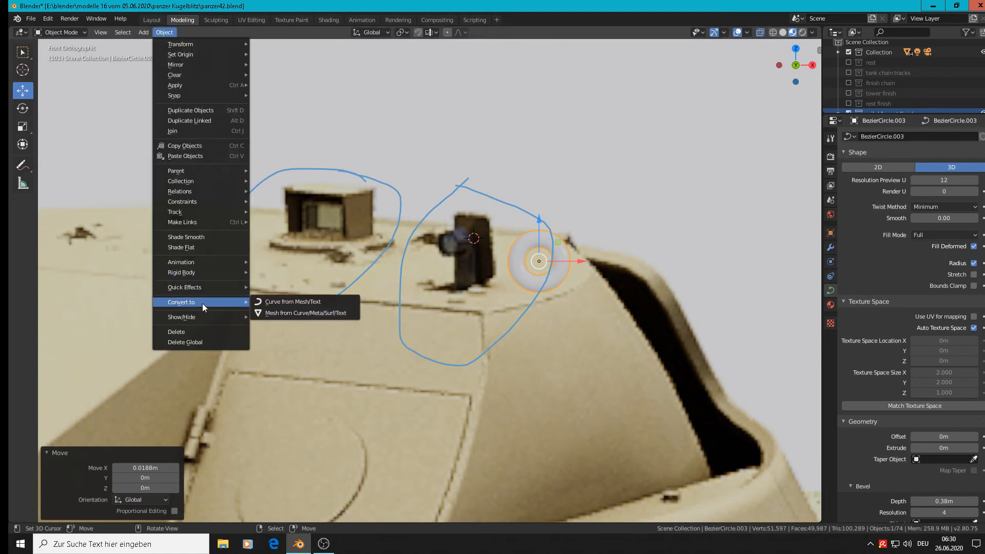
left_click(274, 314)
scroll(565, 239, "up", 2)
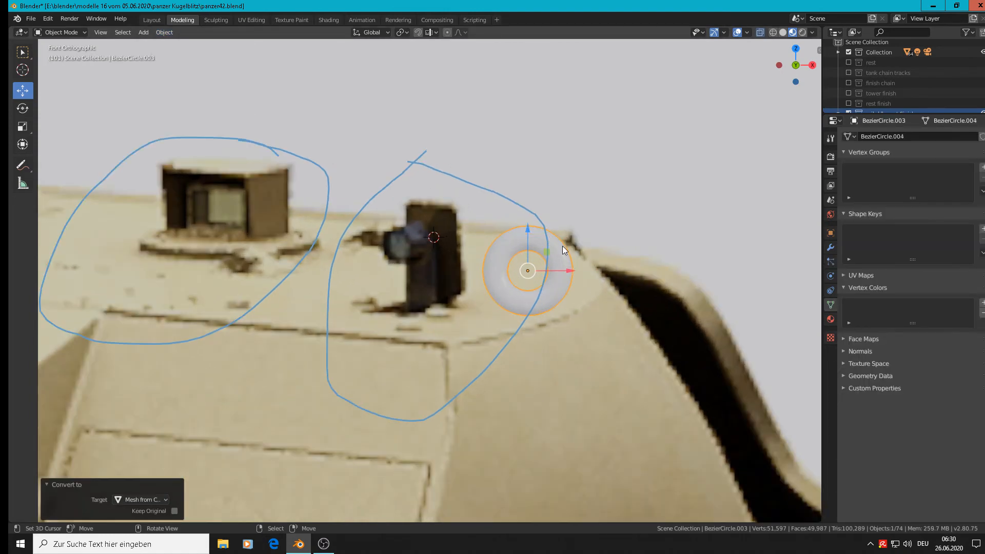
scroll(562, 245, "down", 2)
scroll(555, 265, "up", 2)
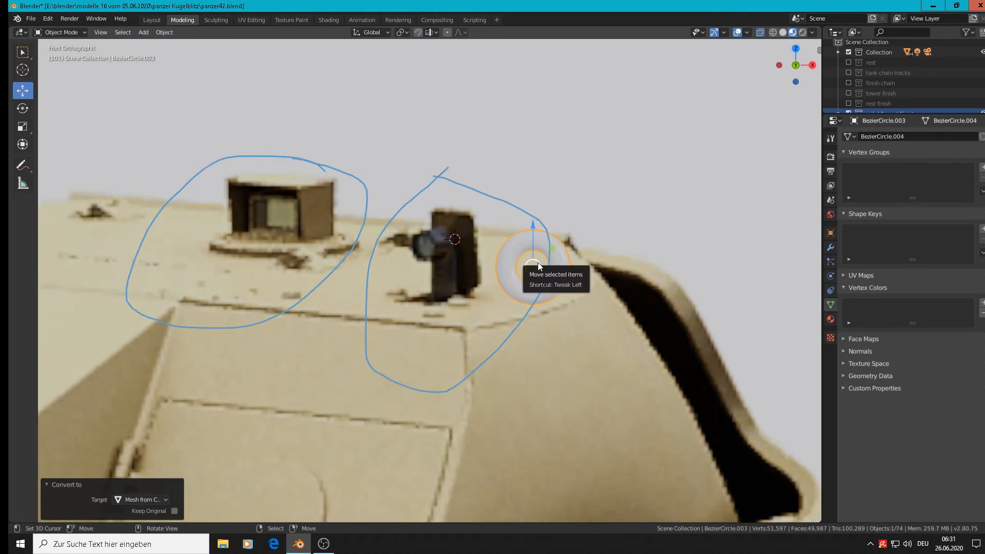
Delete the vertices of the ring's lower half in Edit Mode, keeping the upper arch.
key("Tab")
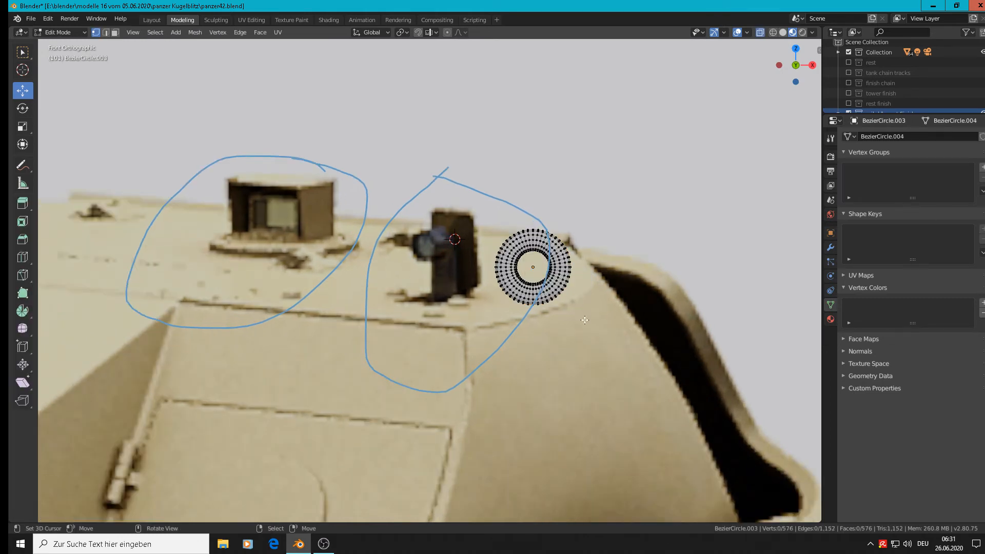
key("b")
left_click_drag(596, 322, 476, 270)
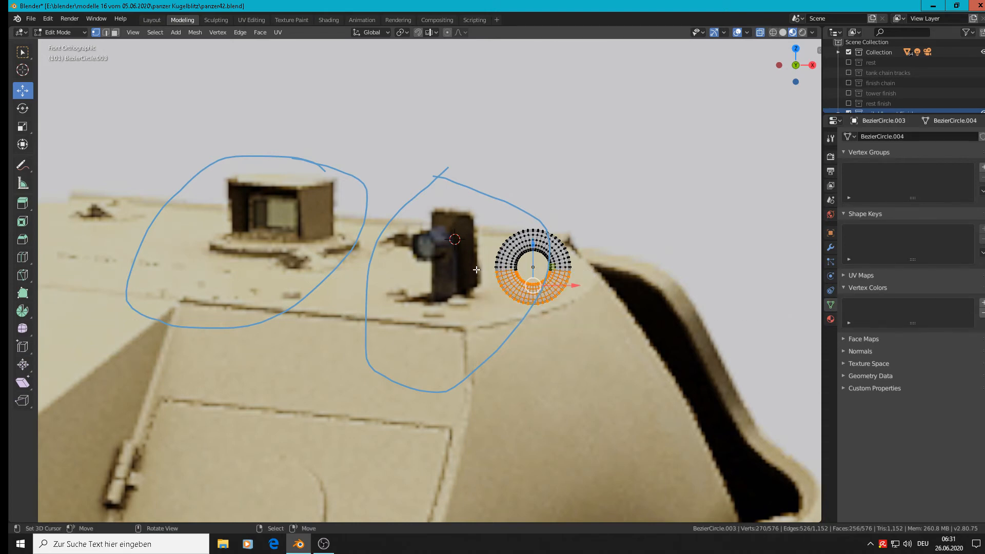
key("x")
left_click(477, 269)
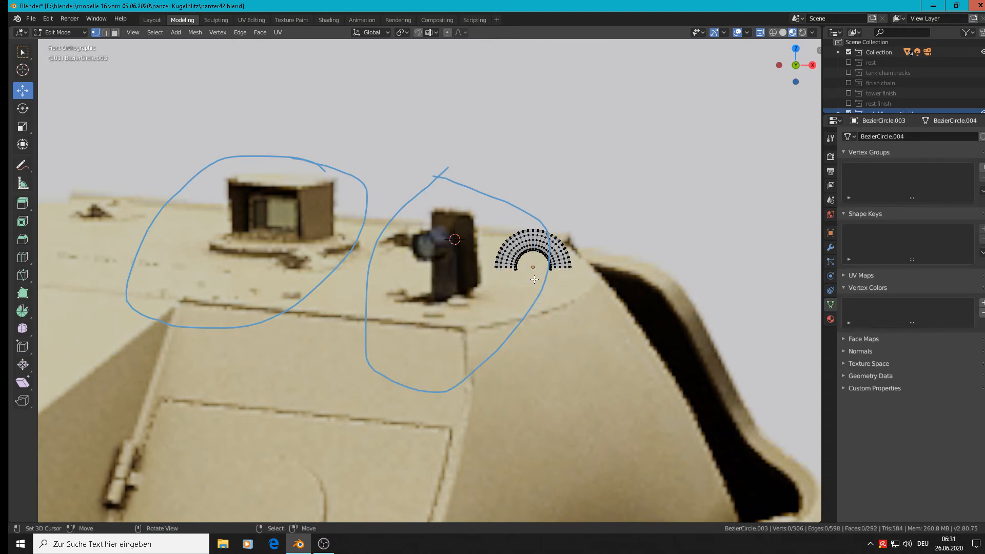
Delete the vertices of the arch's left half to leave a quarter-ring pipe elbow.
scroll(531, 283, "up", 4)
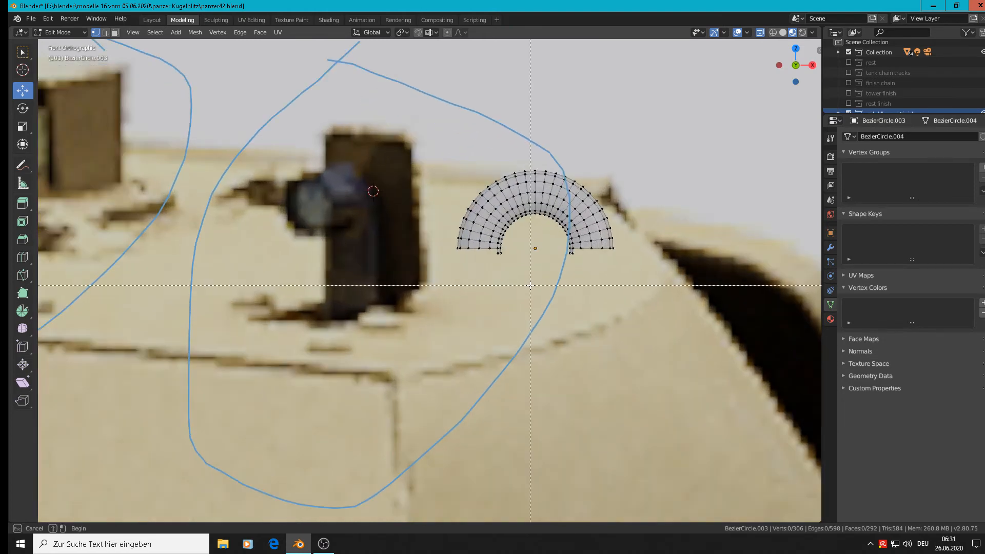
key("b")
left_click_drag(533, 299, 446, 165)
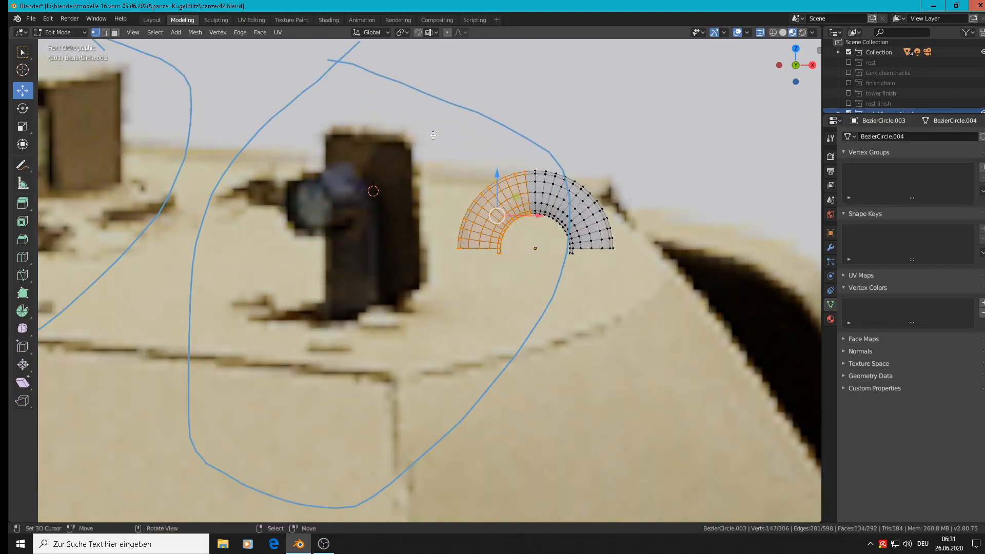
key("x")
left_click(432, 137)
scroll(499, 206, "down", 2)
scroll(499, 205, "down", 3)
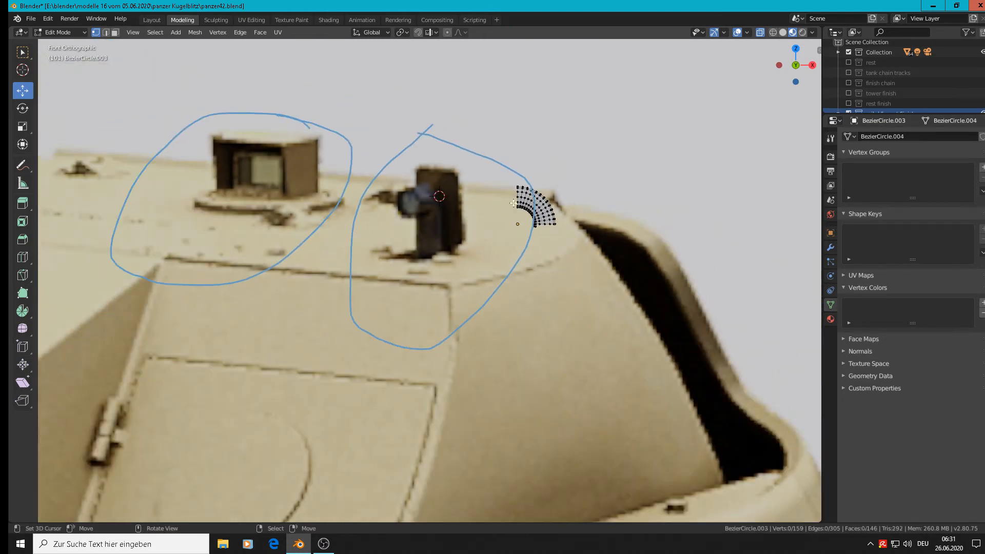
Extrude the elbow's upper open edge loop about -0.0058 m along X into a straight pipe section.
scroll(518, 215, "up", 4)
left_click(519, 195, "alt")
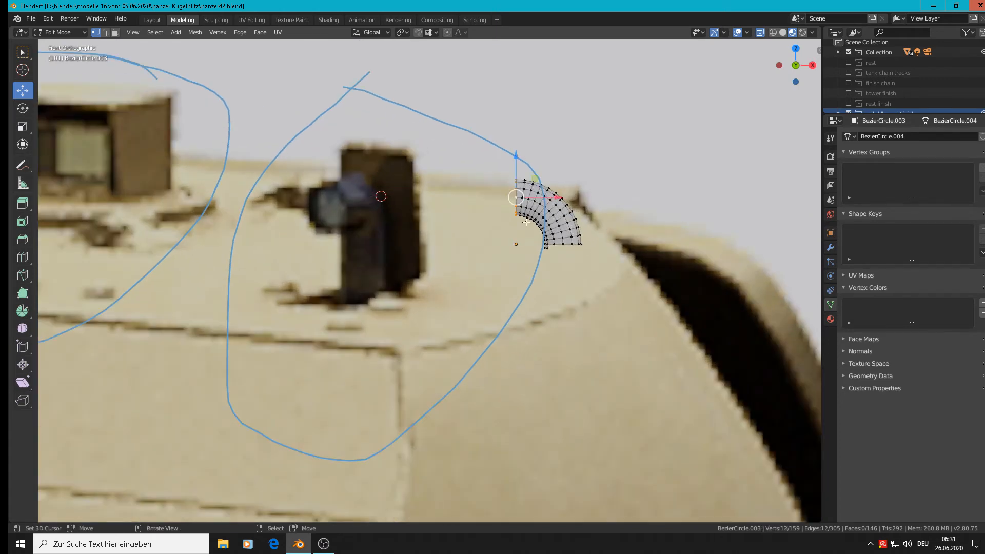
key("e")
key("x")
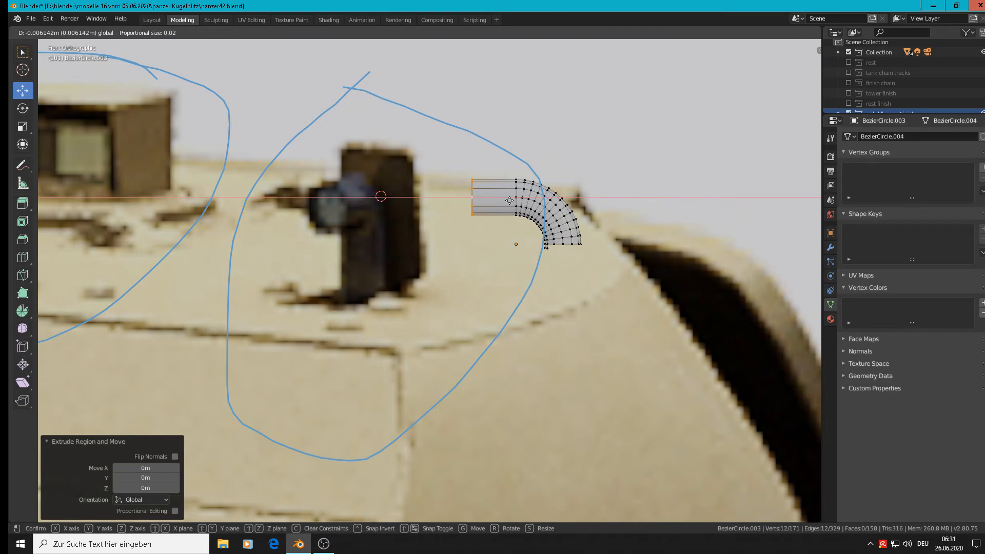
left_click(512, 201)
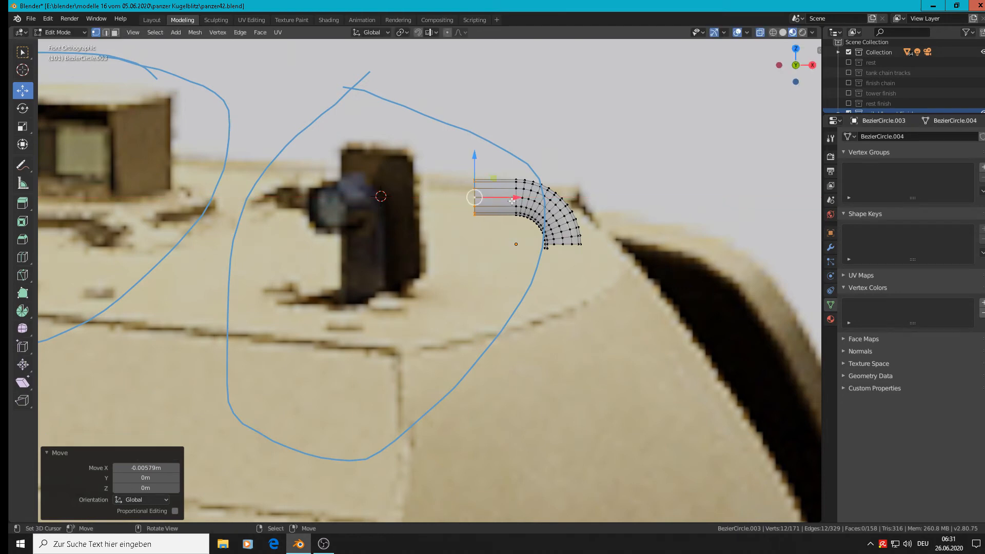
Extrude the straight section's open end inward at scale 0.780 and extrude the inner loop about 0.00064 m in X into the pipe.
middle_click_drag(512, 201, 626, 241)
scroll(497, 195, "up", 5)
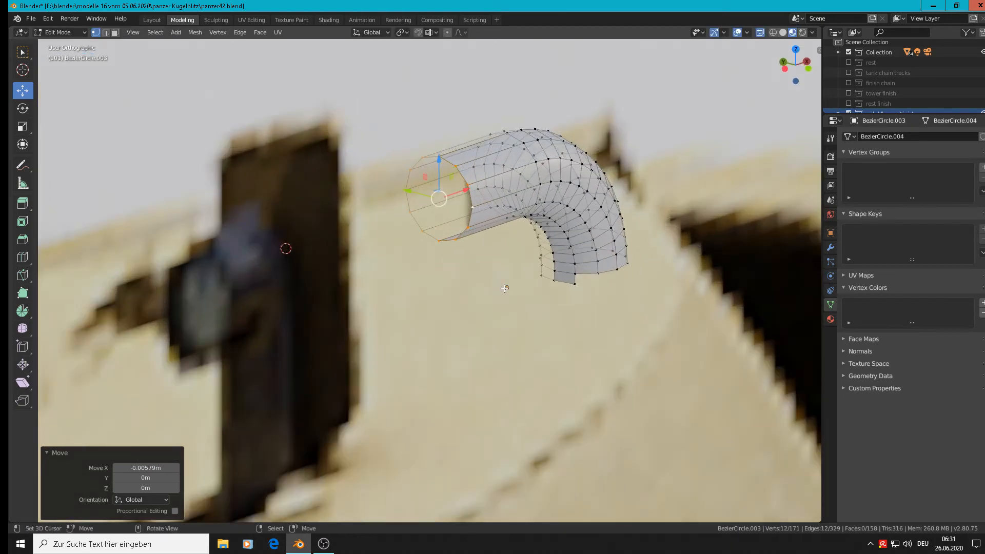
key("s")
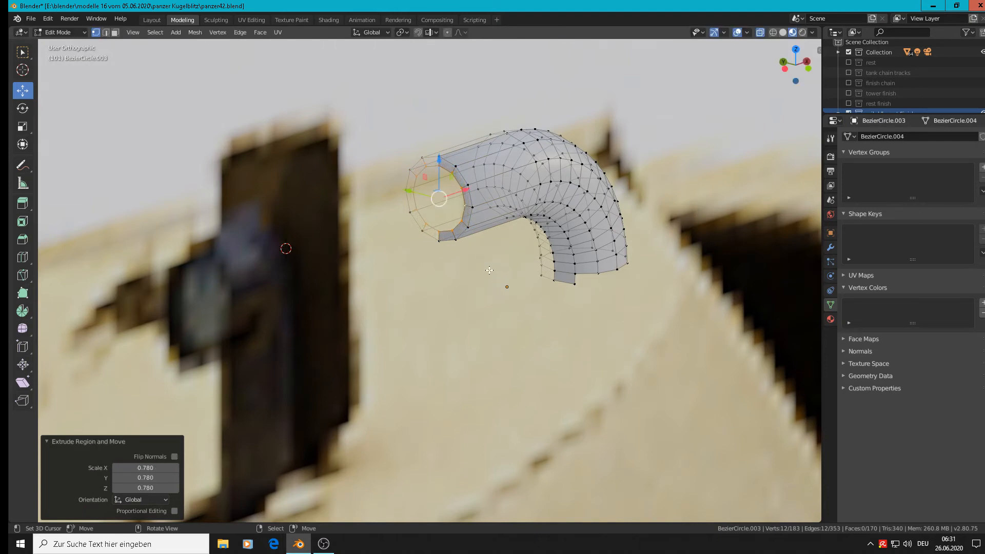
key("e")
right_click(489, 270)
left_click_drag(458, 194, 469, 196)
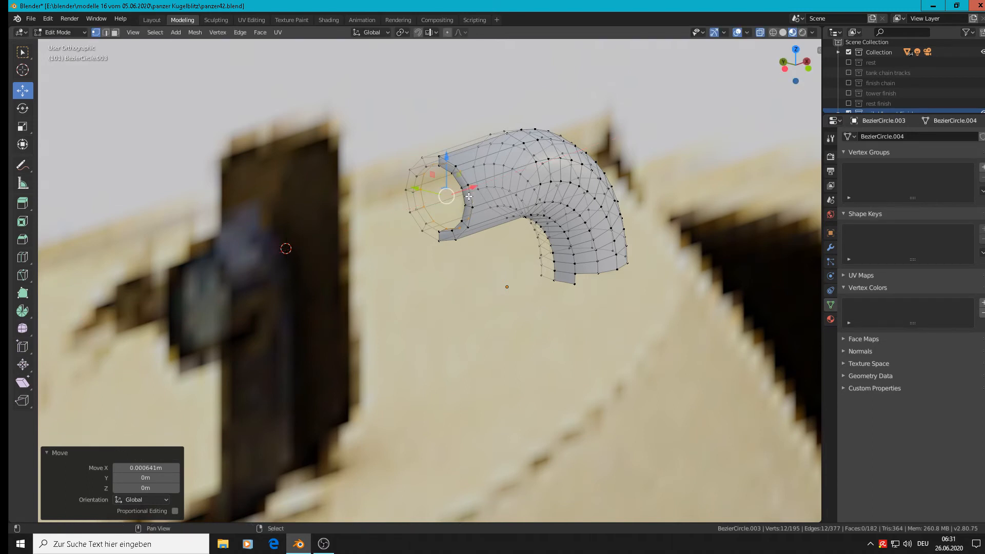
Duplicate and extrude the inner edge loop, moving it about 0.0005 m deeper in X, and return to Object Mode.
key("shift+d")
right_click(469, 196)
left_click_drag(470, 190, 478, 188)
key("e")
right_click(472, 189)
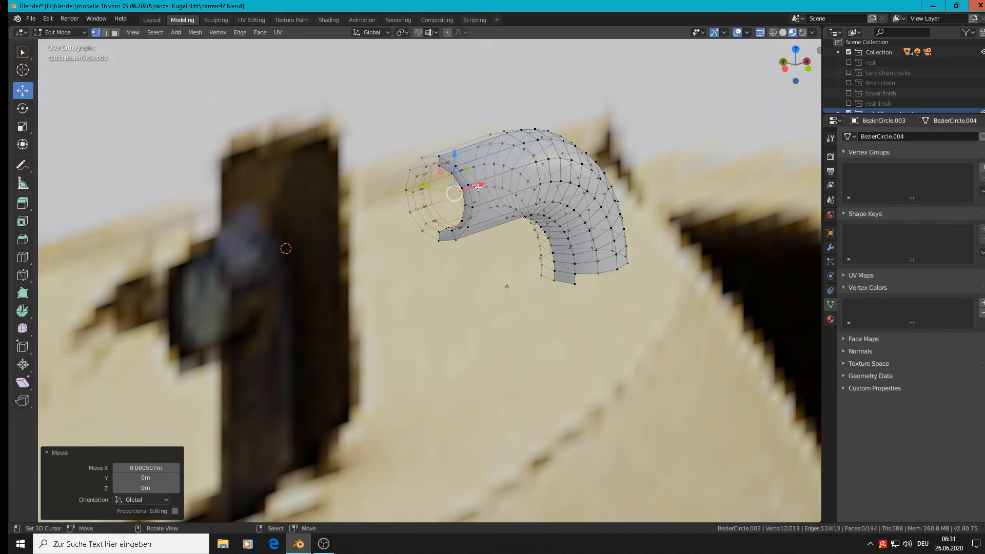
key("Tab")
key("Tab")
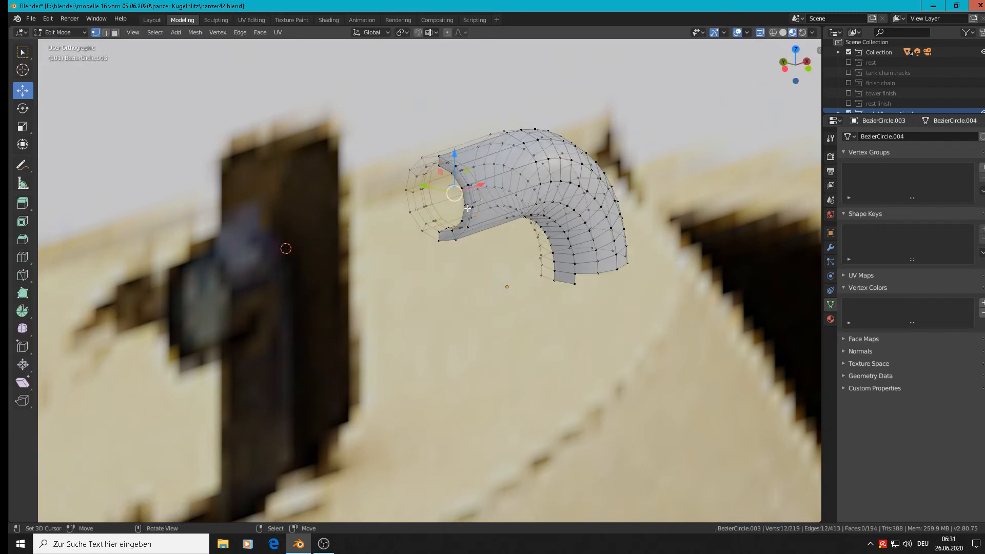
key("Tab")
scroll(468, 210, "down", 2)
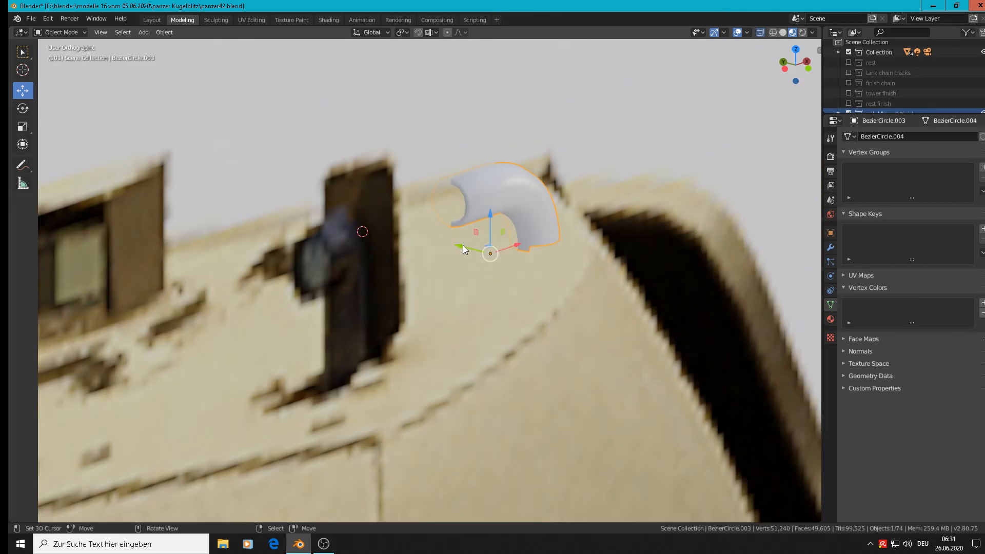
Move the pipe elbow -0.0139 m along Y and select the separate linked ring of faces inside its opening.
left_click_drag(463, 245, 611, 230)
scroll(586, 202, "up", 5)
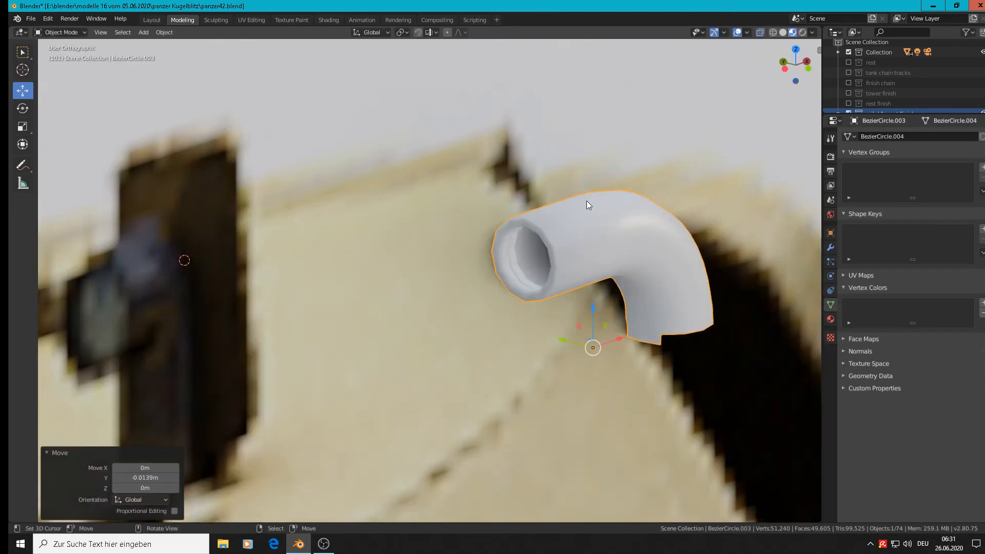
key("Tab")
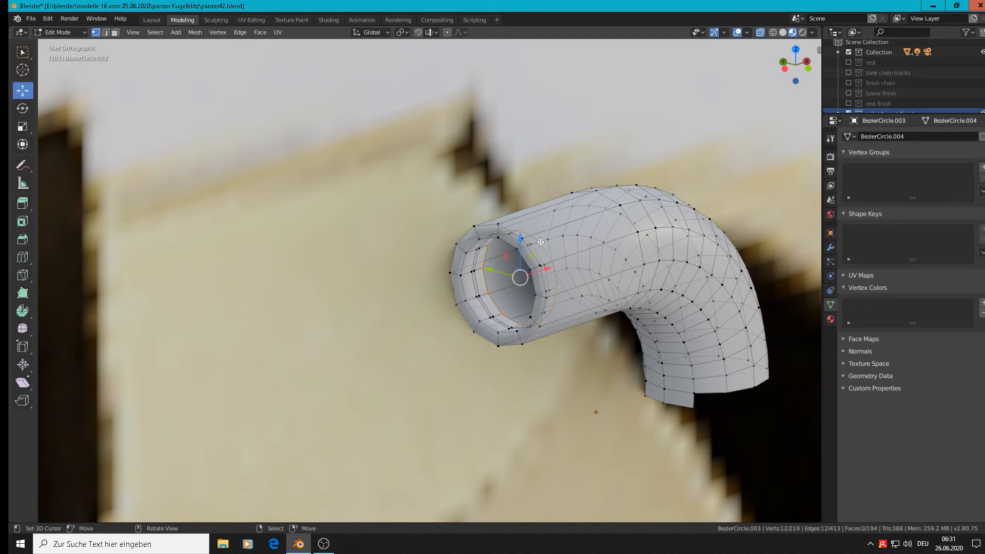
key("l")
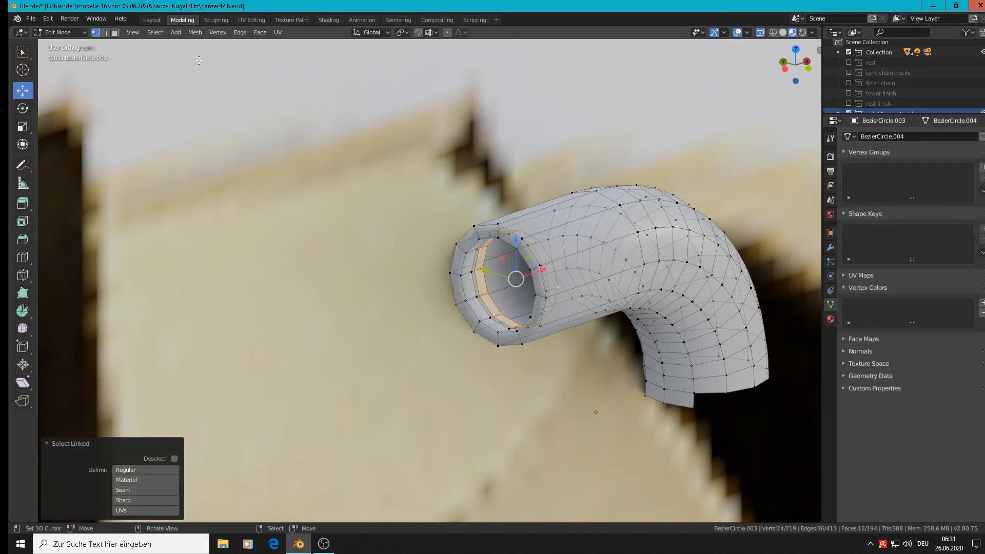
left_click(260, 32)
left_click(286, 232)
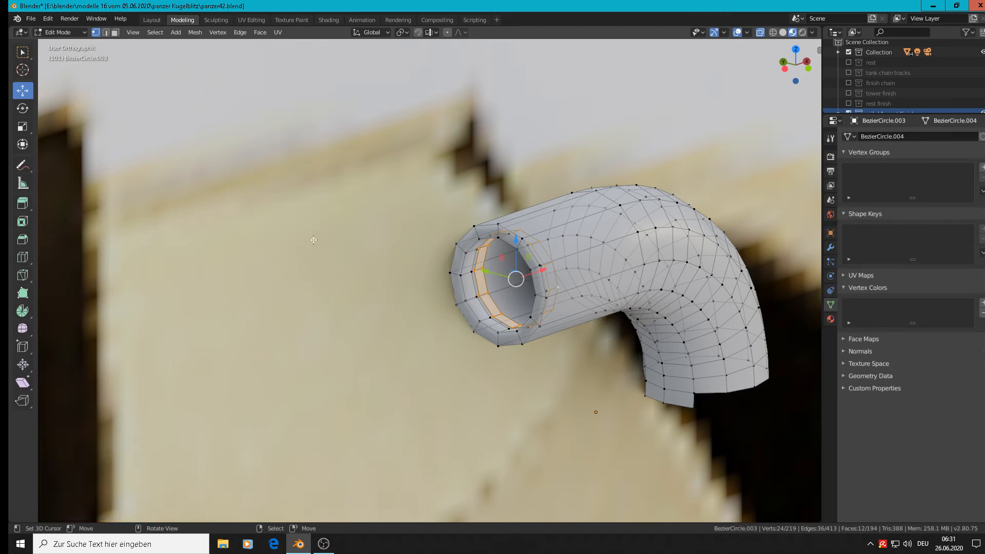
Delete the vertices of the deeper edge loop of the separate ring inside the pipe opening.
scroll(523, 291, "up", 2)
middle_click_drag(523, 292, 565, 275)
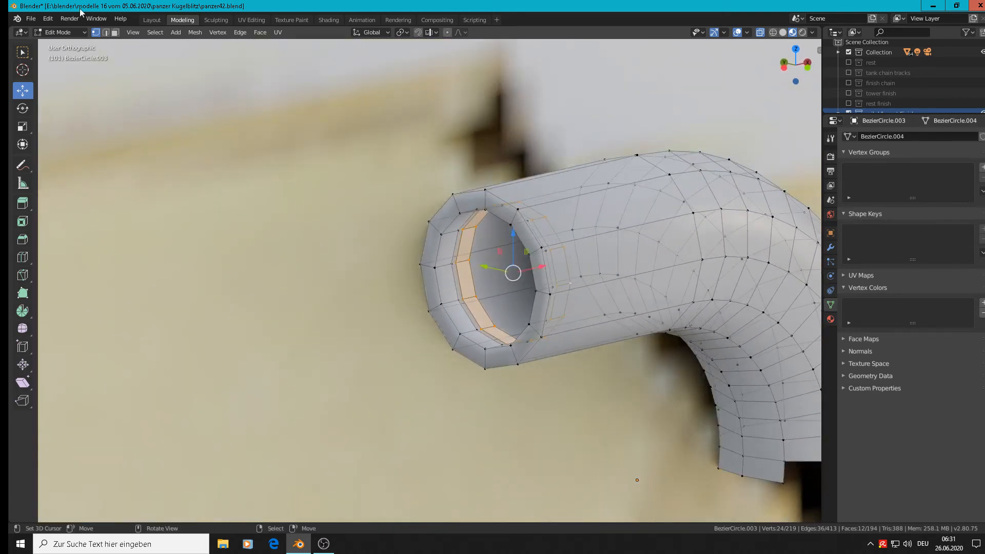
middle_click_drag(504, 275, 507, 263)
left_click(507, 262)
left_click(497, 281)
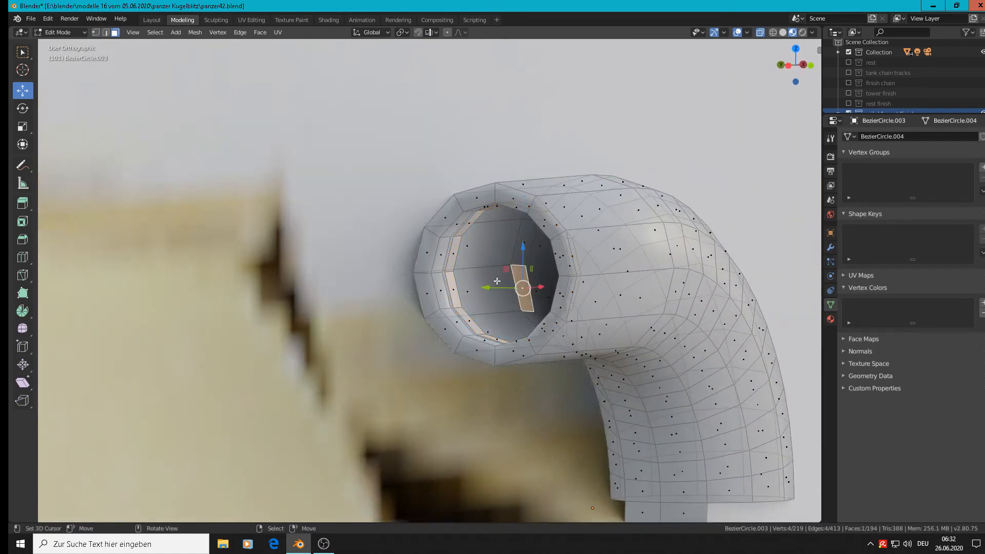
left_click(454, 269, "alt")
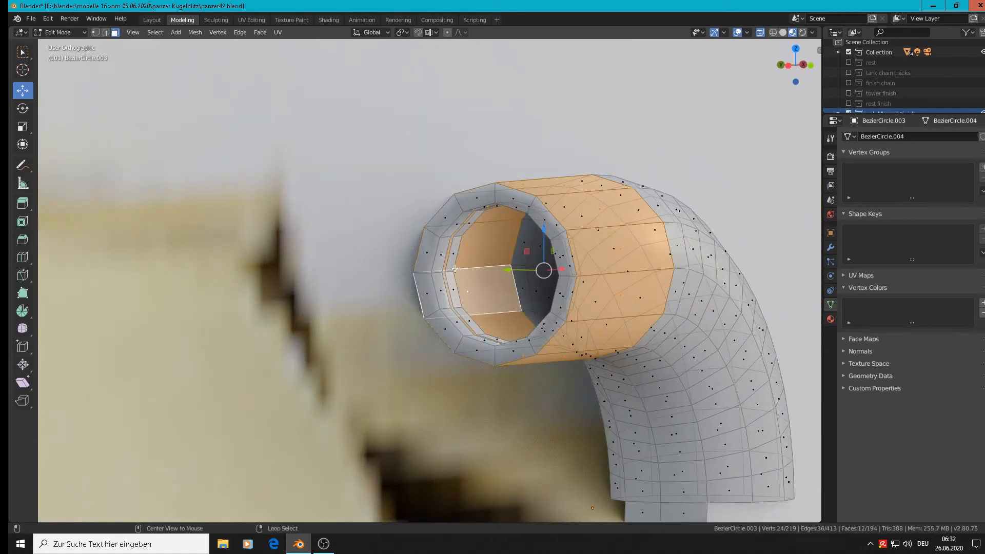
left_click(458, 236, "alt")
middle_click_drag(475, 251, 472, 262)
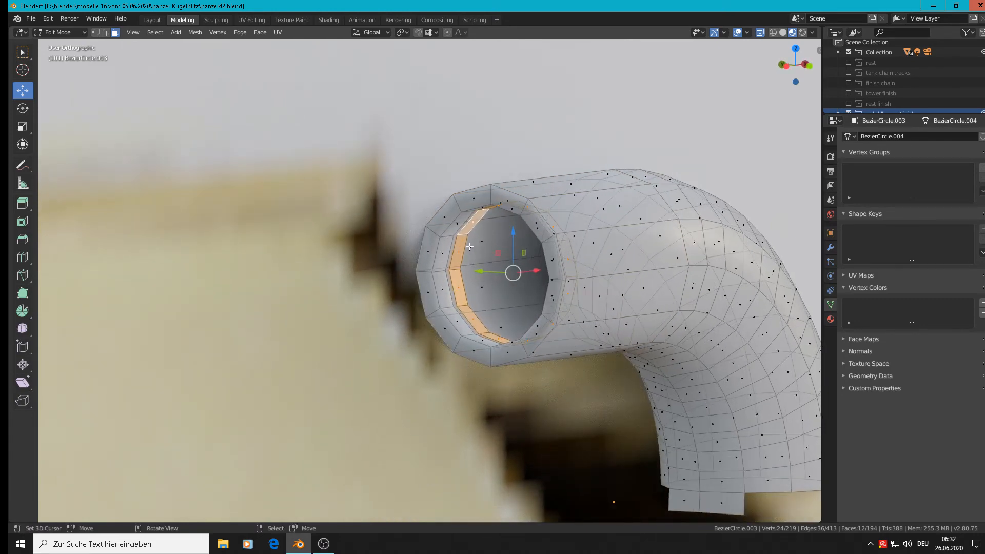
left_click(105, 32)
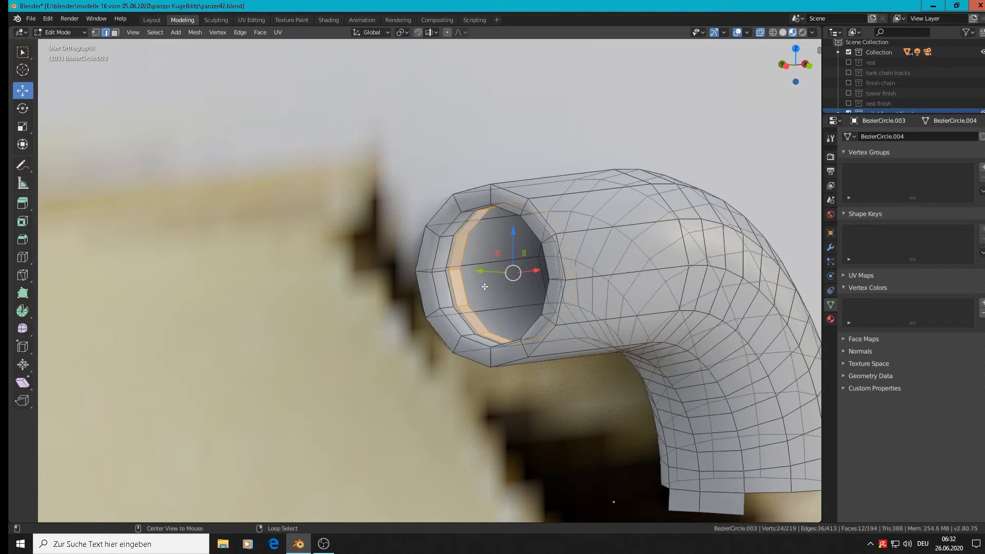
left_click(459, 241, "alt")
key("x")
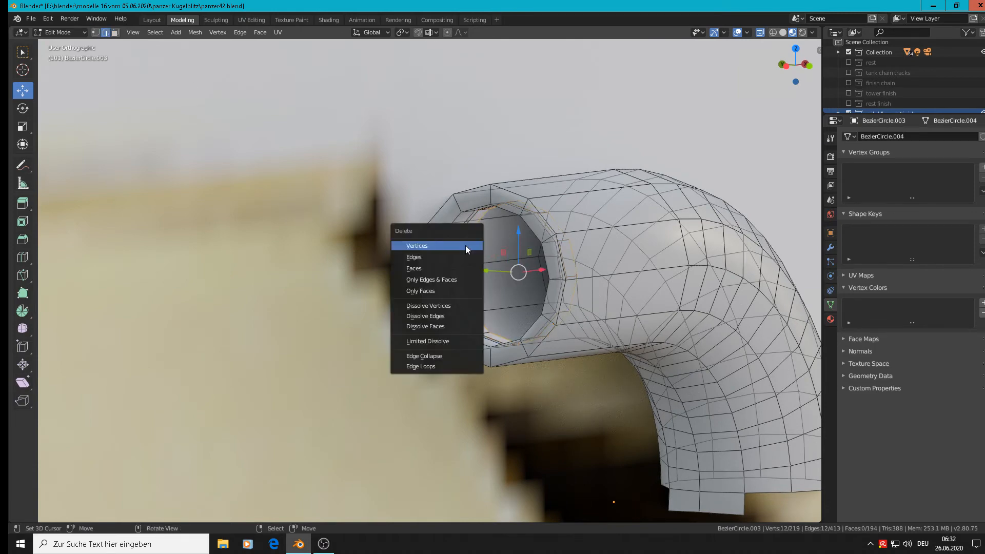
left_click(465, 245)
Fill the remaining inner edge loop with a face, extrude it slightly along X, and return to Object Mode.
left_click(458, 249, "alt")
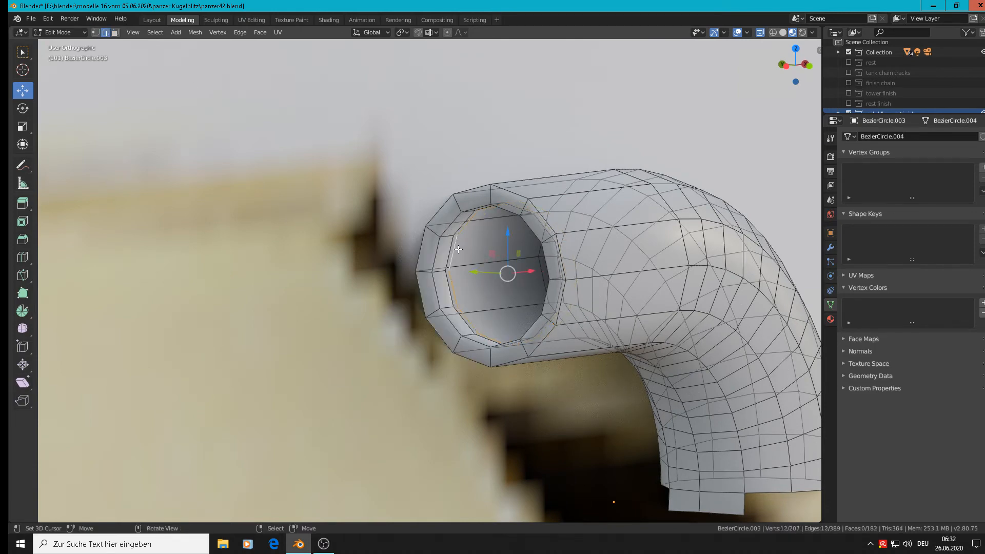
key("f")
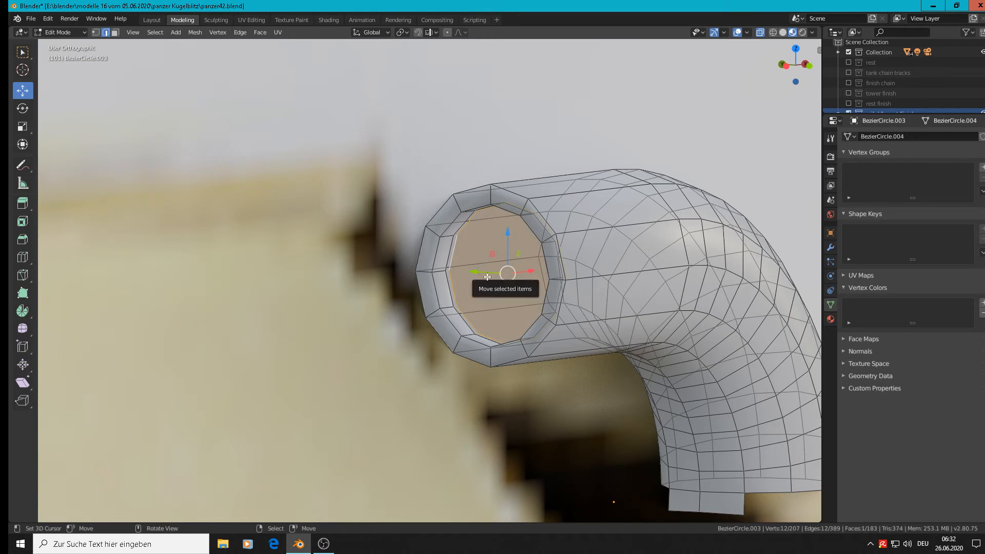
key("e")
key("Escape")
left_click_drag(539, 274, 540, 269)
key("Tab")
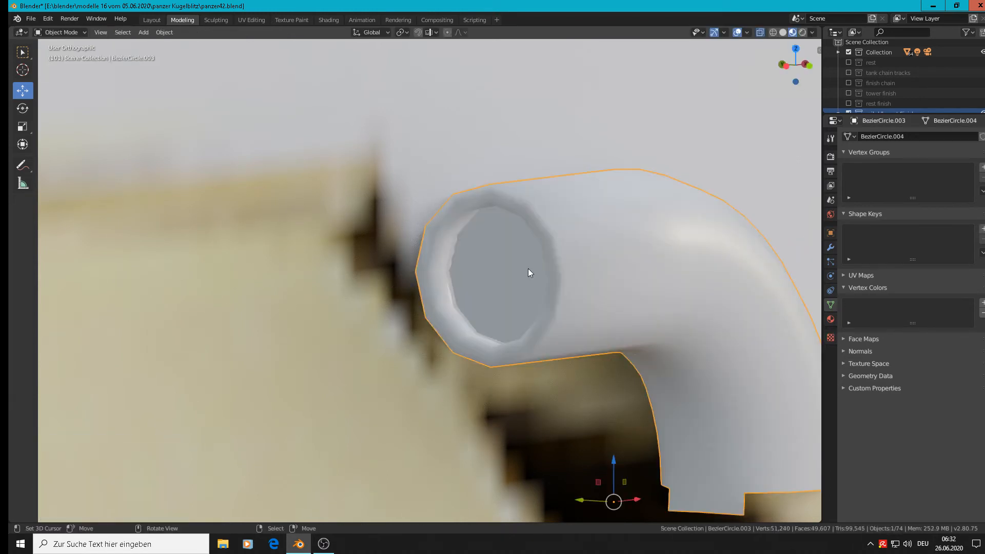
Bevel the outer rim edge loop of the pipe opening about 0.0104 m wide with 2 segments.
scroll(528, 269, "up", 3)
key("Tab")
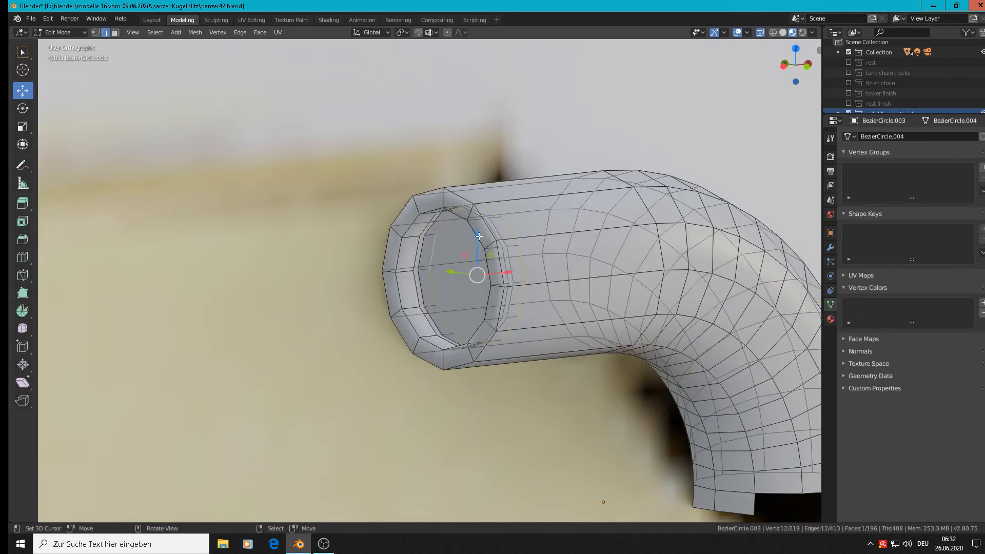
scroll(477, 271, "up", 4)
left_click(406, 170, "alt")
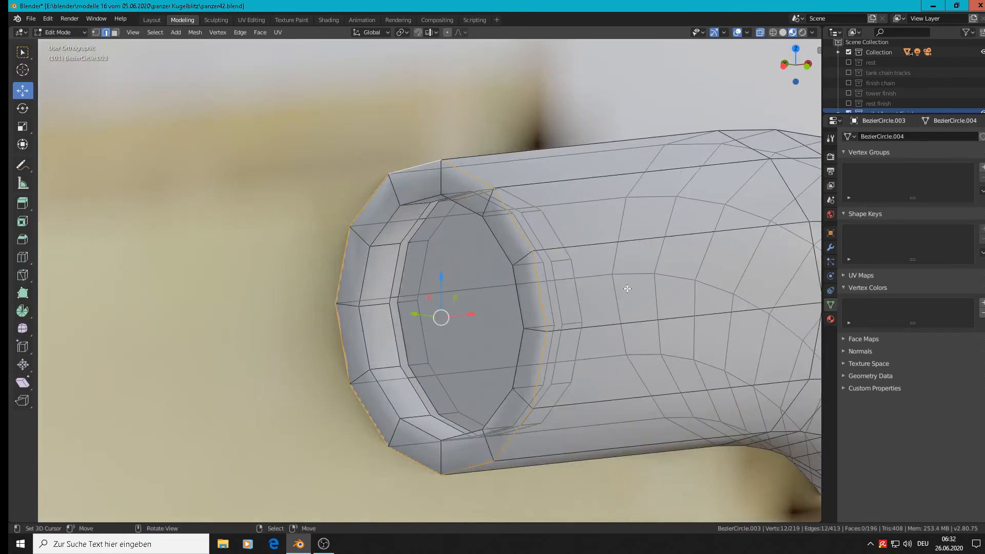
key("ctrl+b")
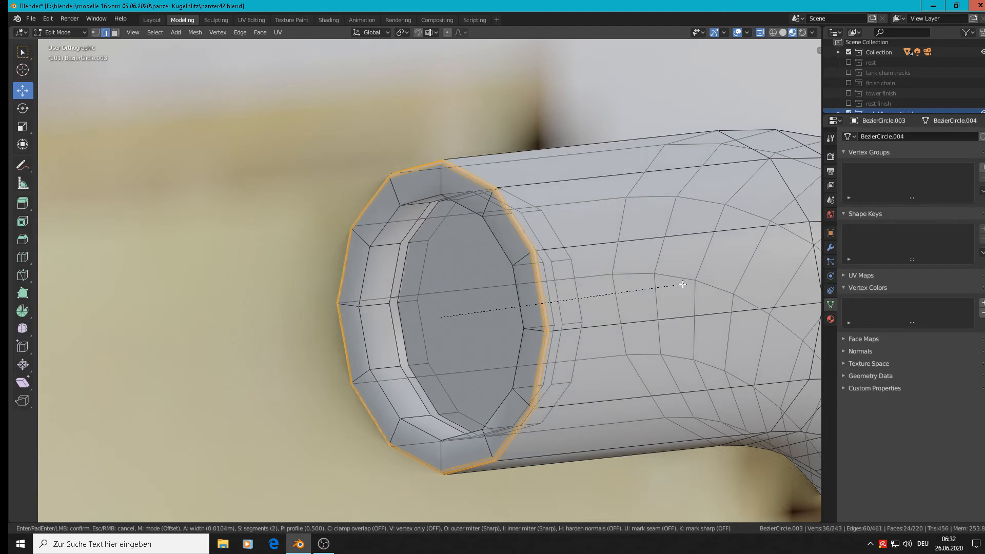
left_click(684, 283)
Bevel the inner rim edge loop of the opening 0.0112 m wide with 2 segments and return to Object Mode.
left_click(413, 205, "alt")
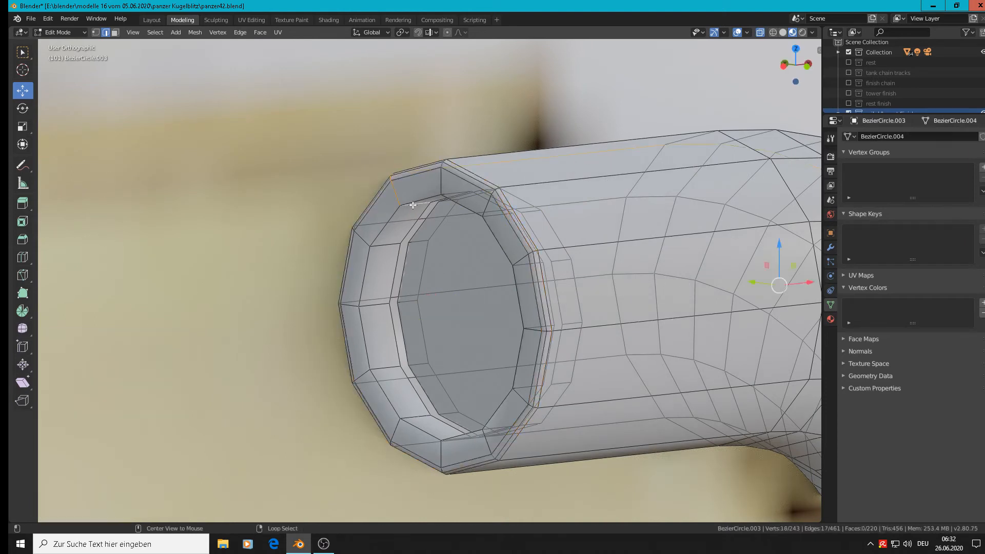
left_click(420, 196, "alt")
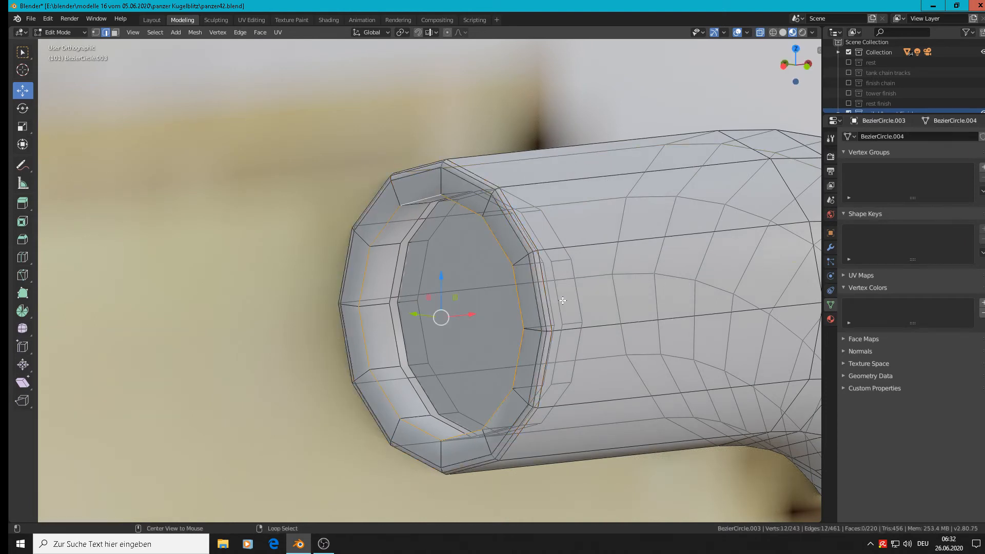
key("ctrl+b")
left_click(625, 333)
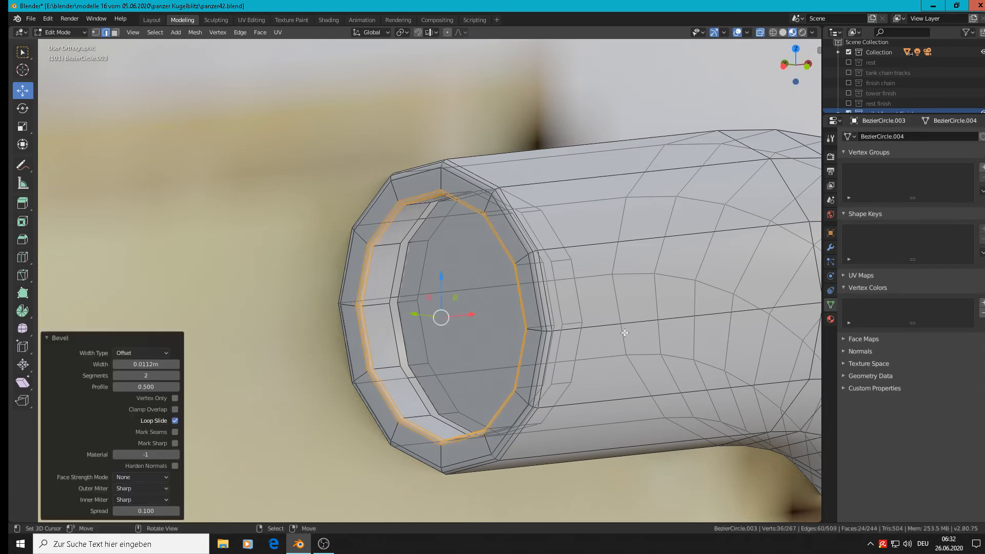
scroll(429, 296, "up", 2)
scroll(427, 295, "down", 1)
key("Tab")
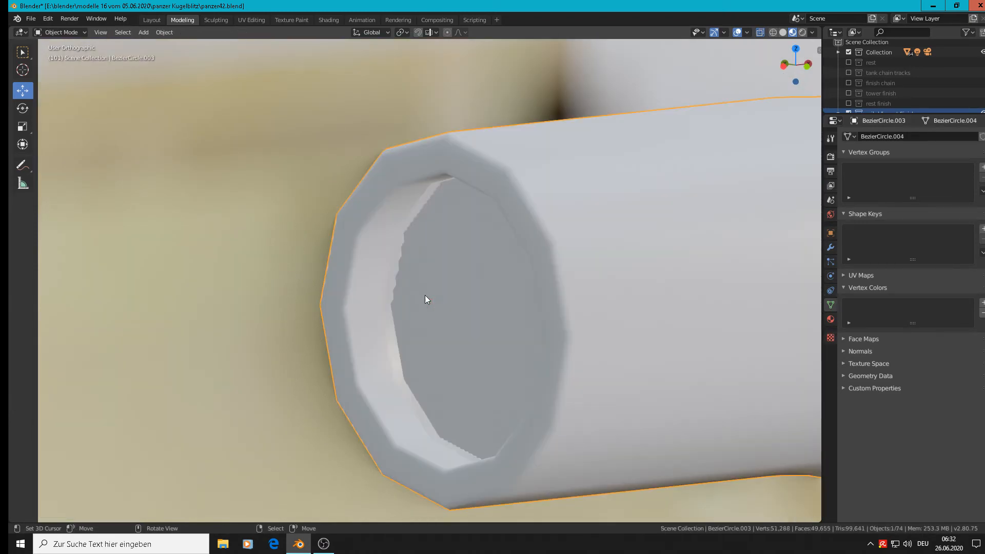
Examine the bevelled pipe opening from several angles and compare the elbow with the turret roof reference.
middle_click_drag(425, 296, 492, 298)
key("Tab")
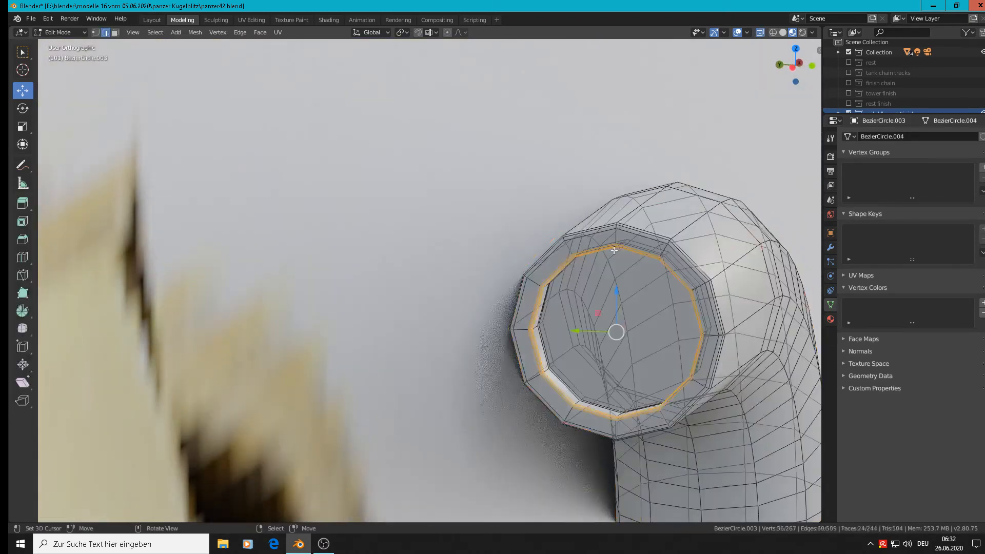
scroll(617, 250, "up", 1)
middle_click_drag(618, 250, 585, 243)
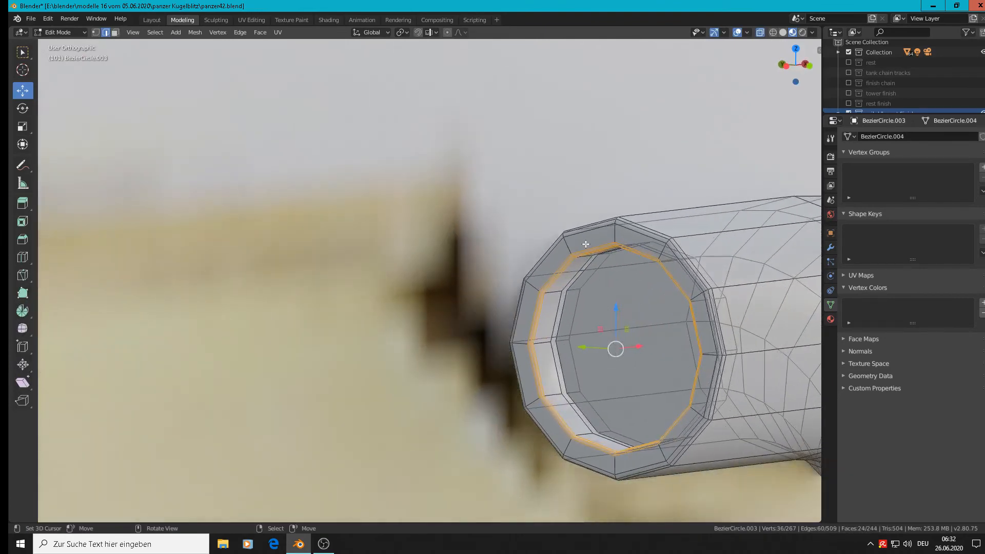
key("Tab")
scroll(653, 267, "up", 3)
scroll(654, 269, "down", 3)
scroll(665, 295, "down", 8)
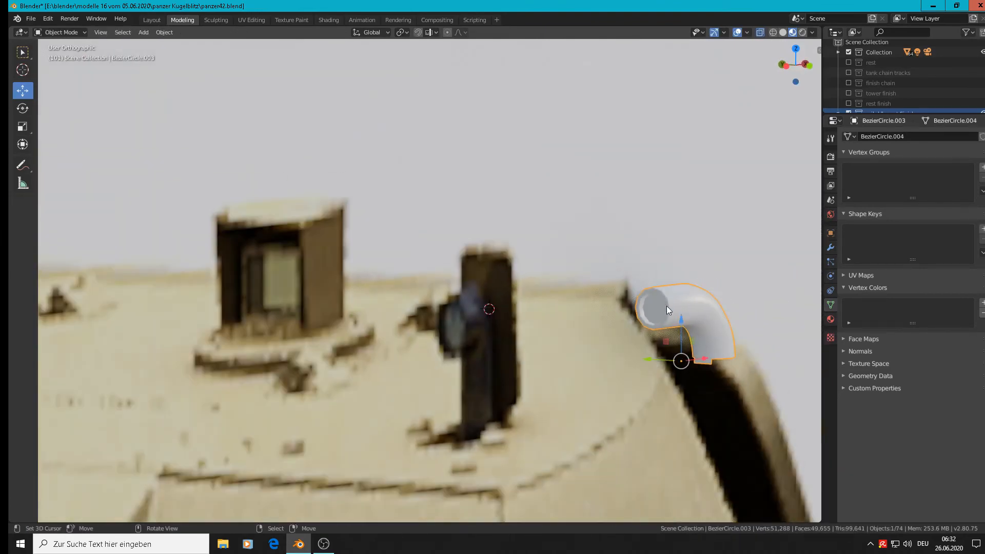
middle_click_drag(739, 326, 603, 300, "shift")
scroll(598, 295, "down", 4)
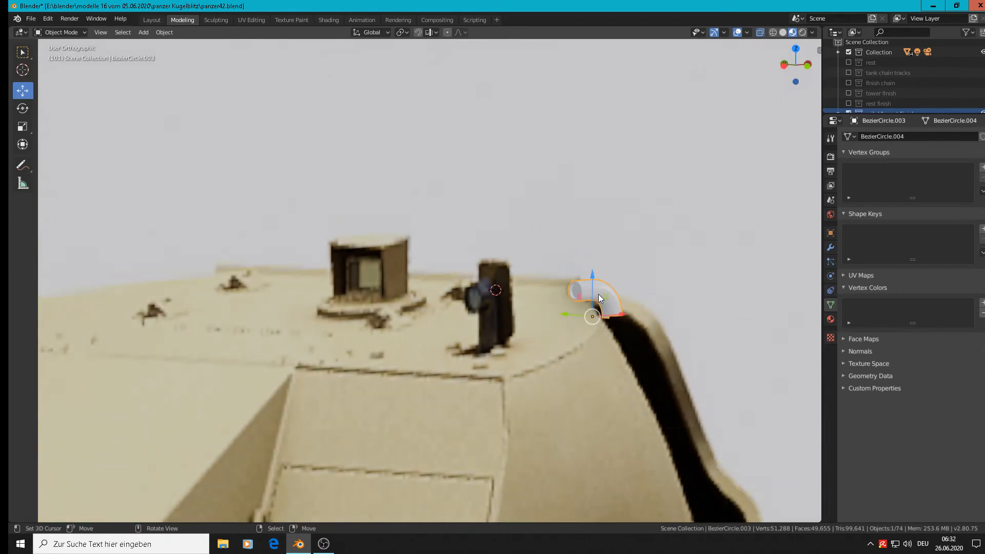
Delete the leftover flap protruding below the elbow's lower open end.
scroll(603, 297, "up", 3)
key("Tab")
scroll(620, 323, "up", 4)
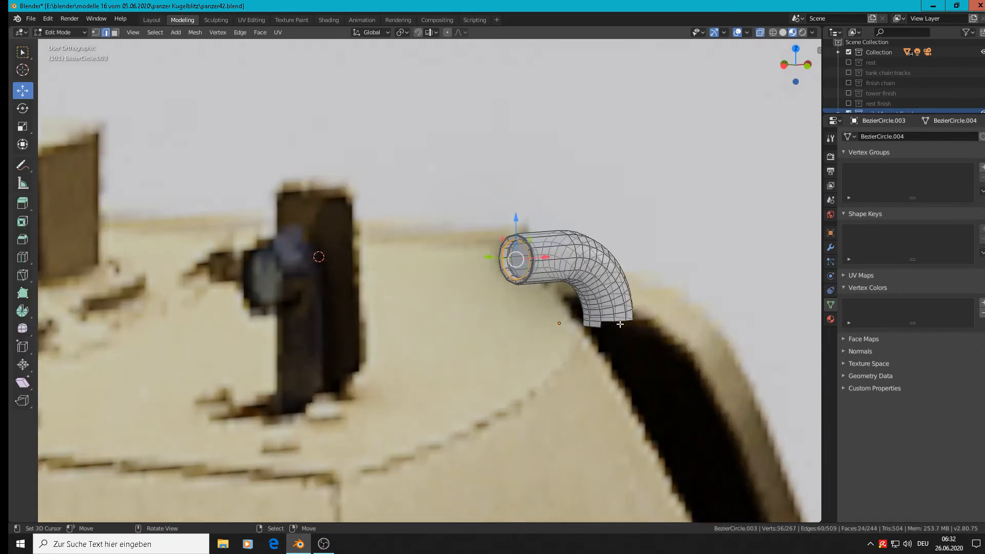
scroll(619, 324, "up", 2)
left_click(562, 331)
middle_click_drag(561, 331, 586, 332)
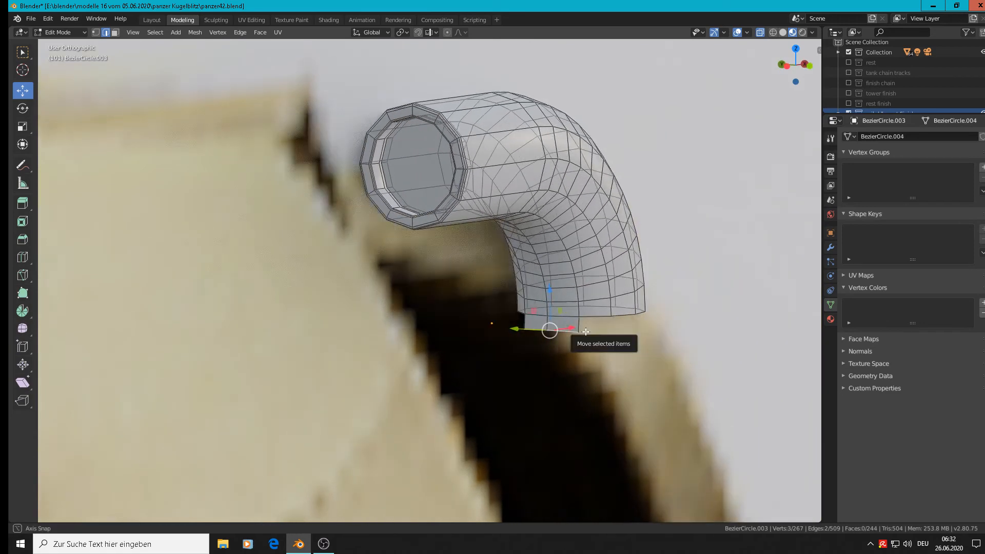
key("x")
left_click(586, 330)
Extrude the elbow's lower open edge loop straight down along Z into a long vertical section and return to Object Mode.
scroll(583, 330, "up", 2)
left_click(563, 314, "alt")
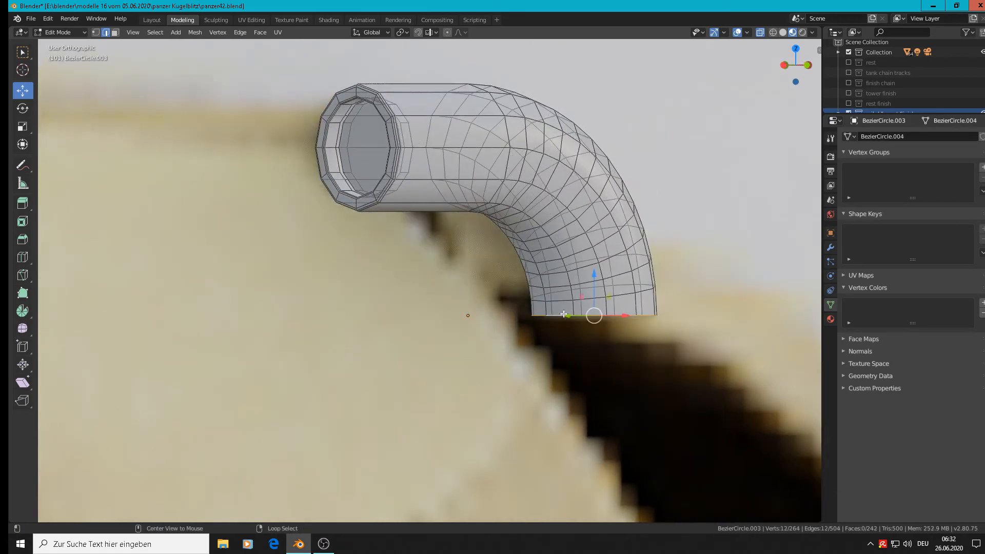
scroll(563, 314, "down", 6)
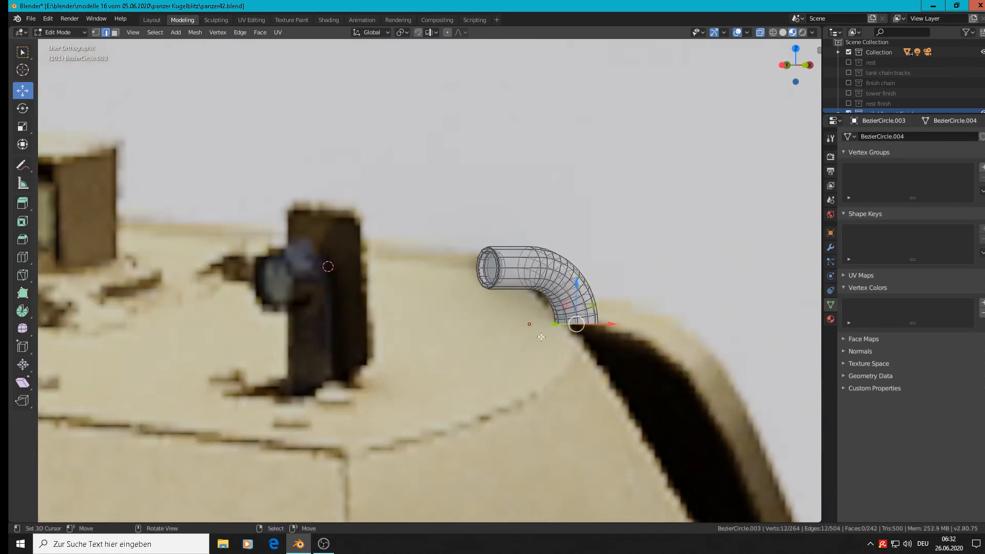
key("e")
right_click(541, 336)
left_click_drag(579, 290, 603, 369)
scroll(608, 357, "down", 3)
key("Tab")
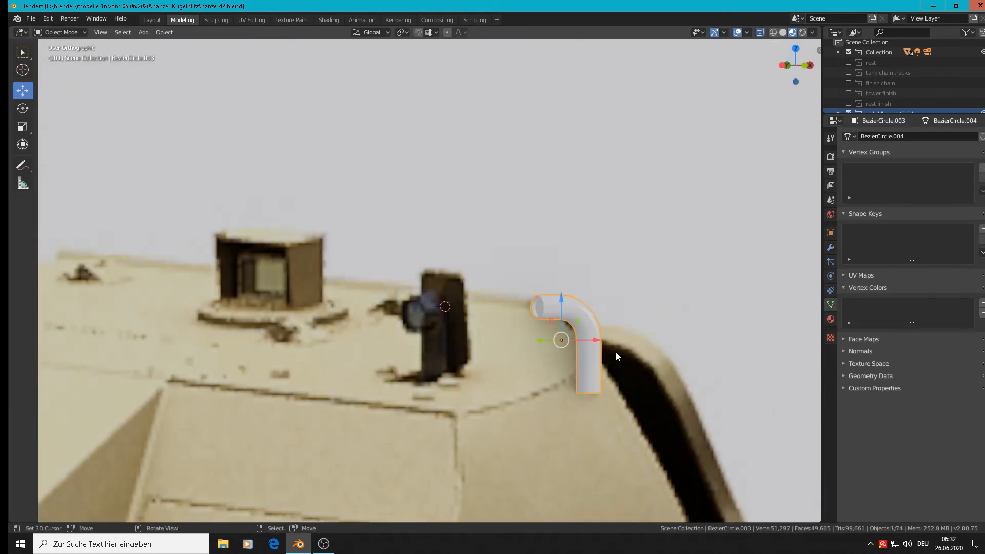
middle_click_drag(609, 358, 573, 345)
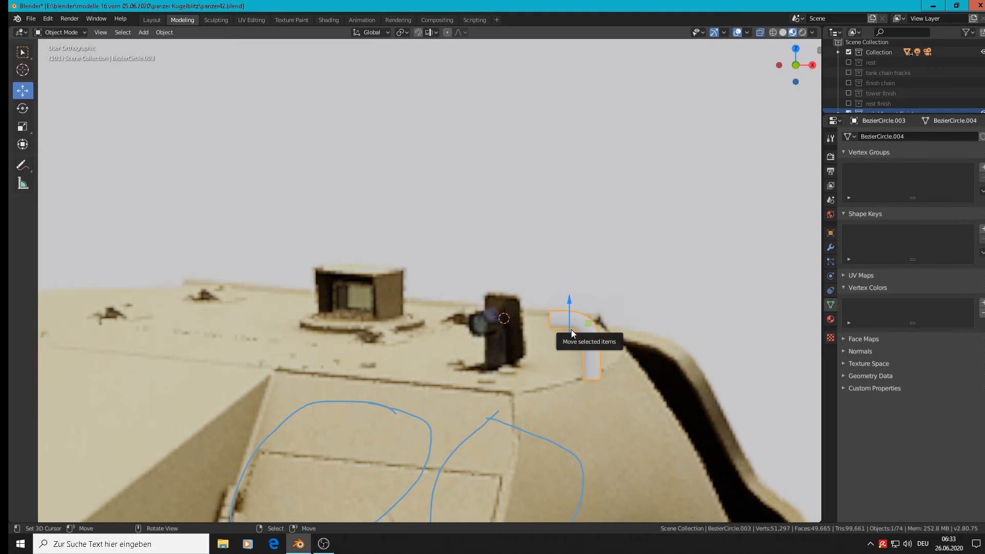
Shorten the pipe's horizontal section by moving the vertices around its open end along X toward the bend.
scroll(571, 329, "up", 6)
key("Tab")
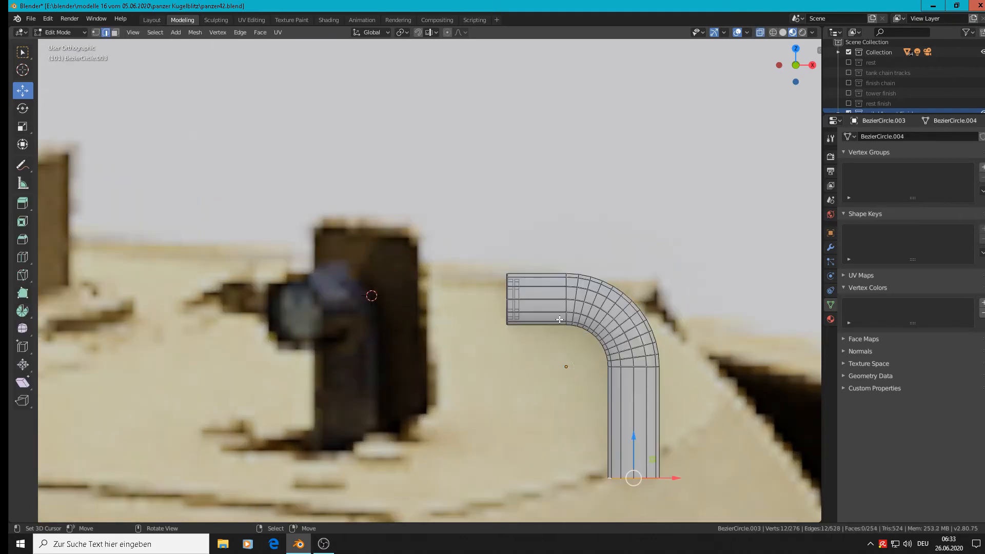
left_click(95, 32)
key("alt+a")
key("c")
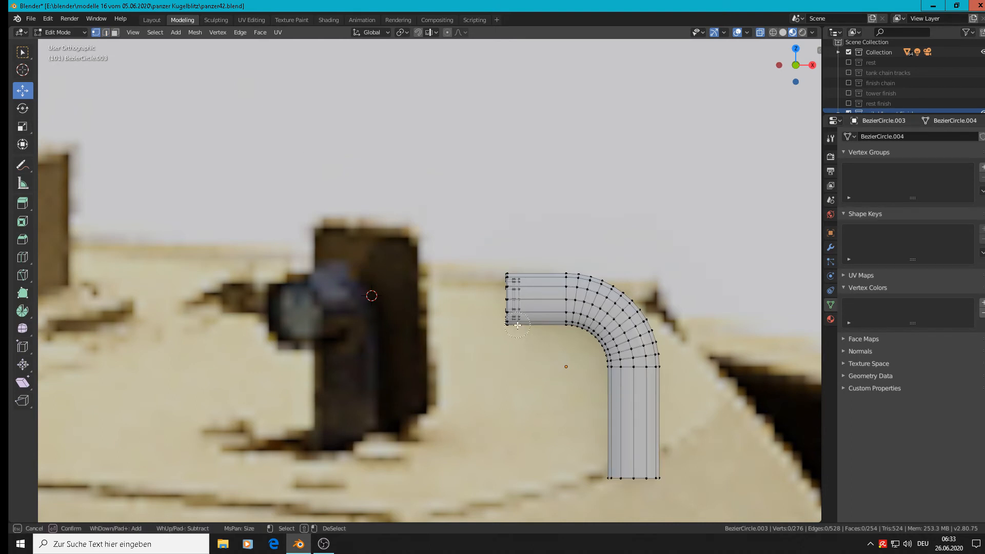
mouse_move(517, 325)
left_mouse_down()
mouse_move(508, 298)
mouse_move(579, 301)
mouse_move(563, 303)
left_mouse_up()
key("Escape")
key("ctrl+z")
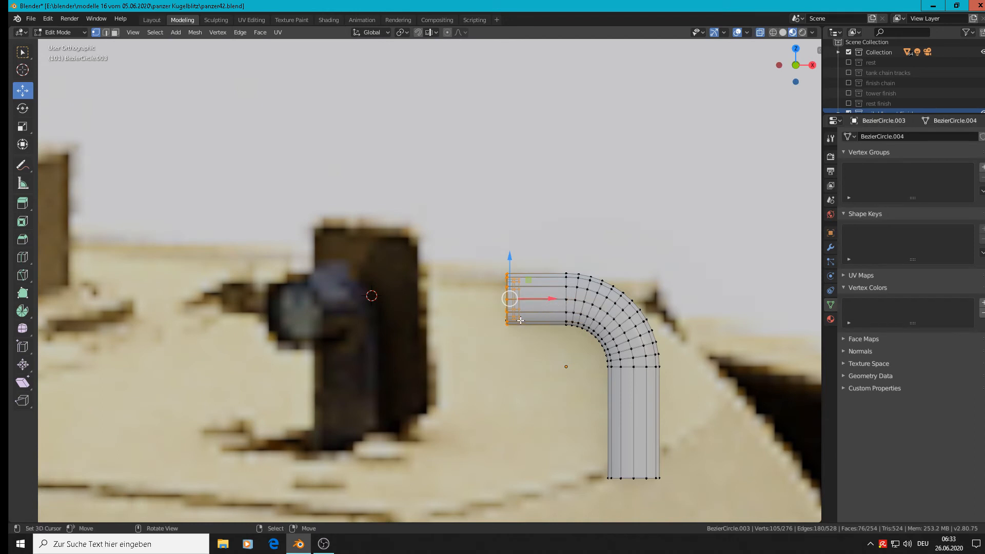
left_click_drag(552, 300, 553, 303)
key("Tab")
scroll(573, 341, "down", 3)
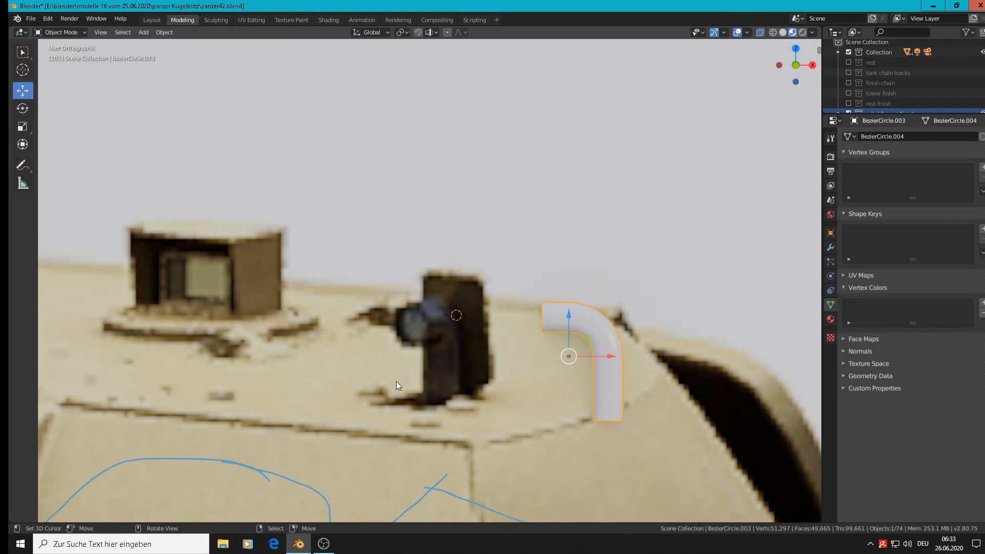
Add a cube beside the bent pipe and scale it down uniformly until slightly taller than the pipe.
key("alt+a")
left_click(156, 32)
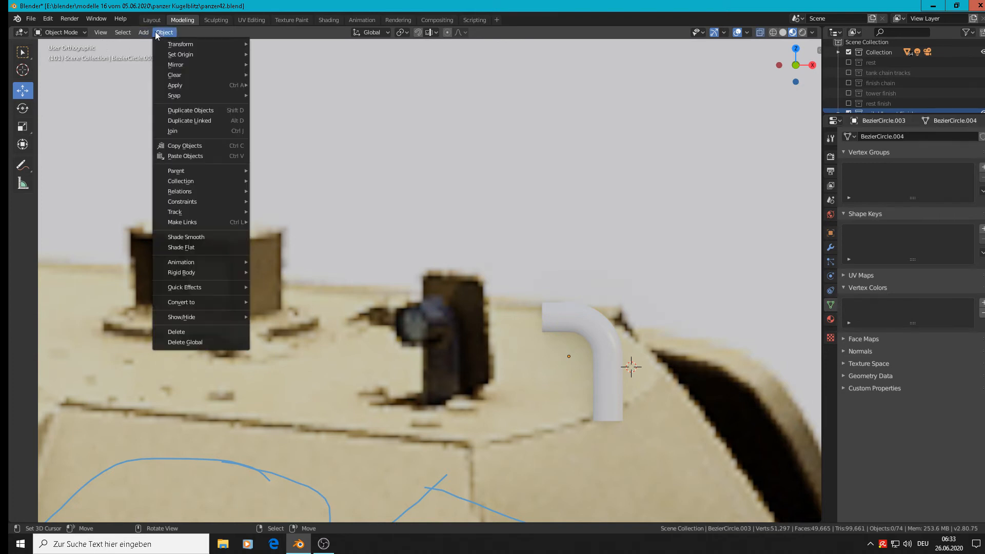
mouse_move(145, 32)
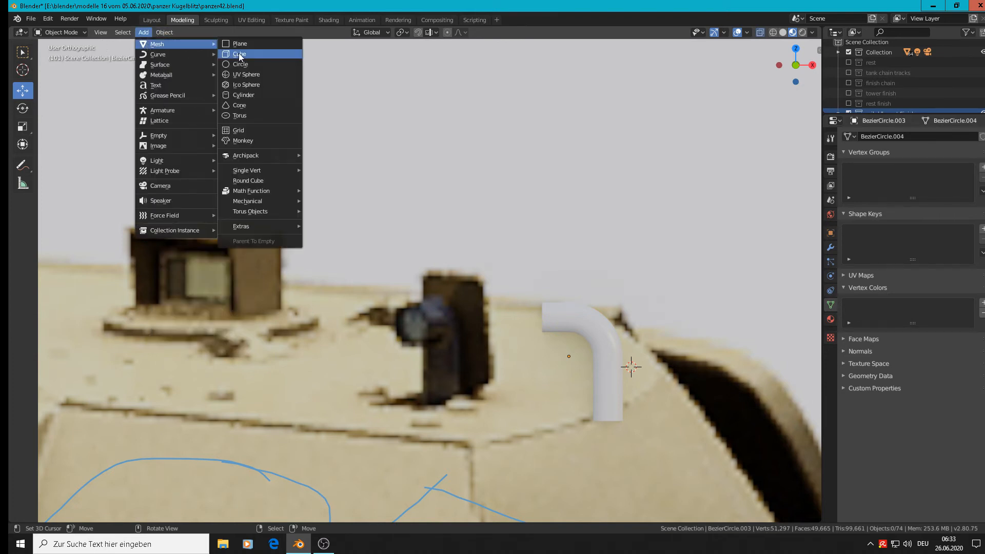
left_click(239, 53)
key("s")
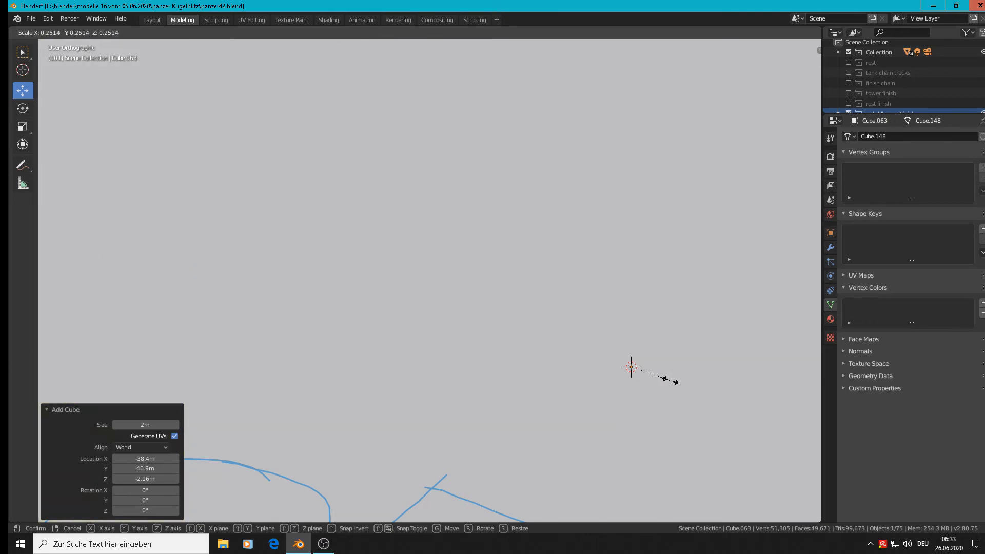
left_click(635, 370)
key("s")
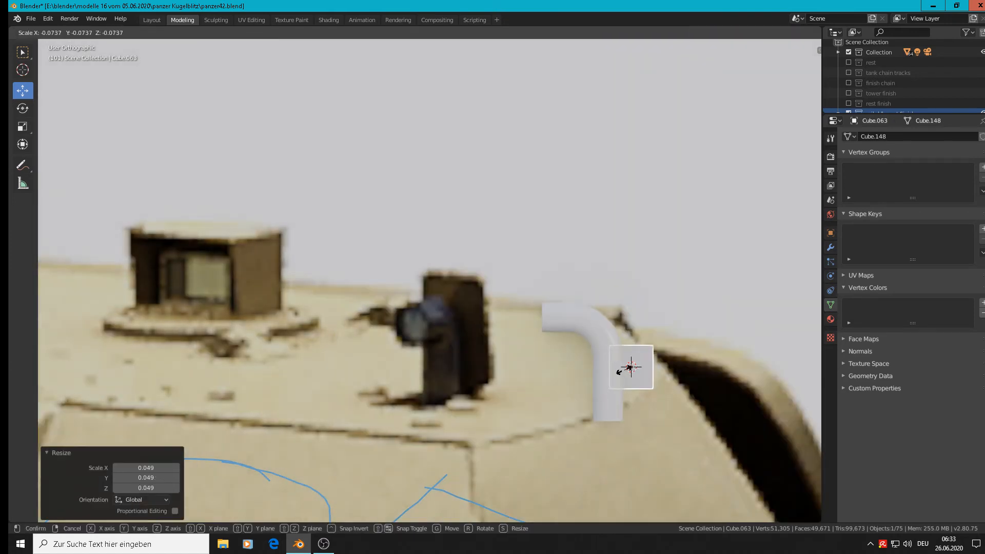
left_click(646, 386)
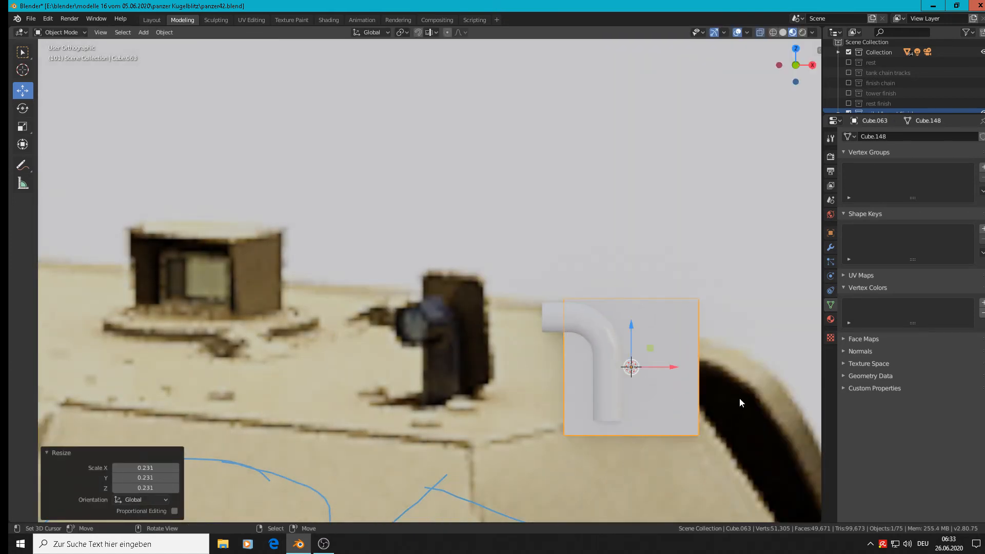
Flatten the cube along X by a factor of about 0.046 into a thin upright plate.
key("s")
key("x")
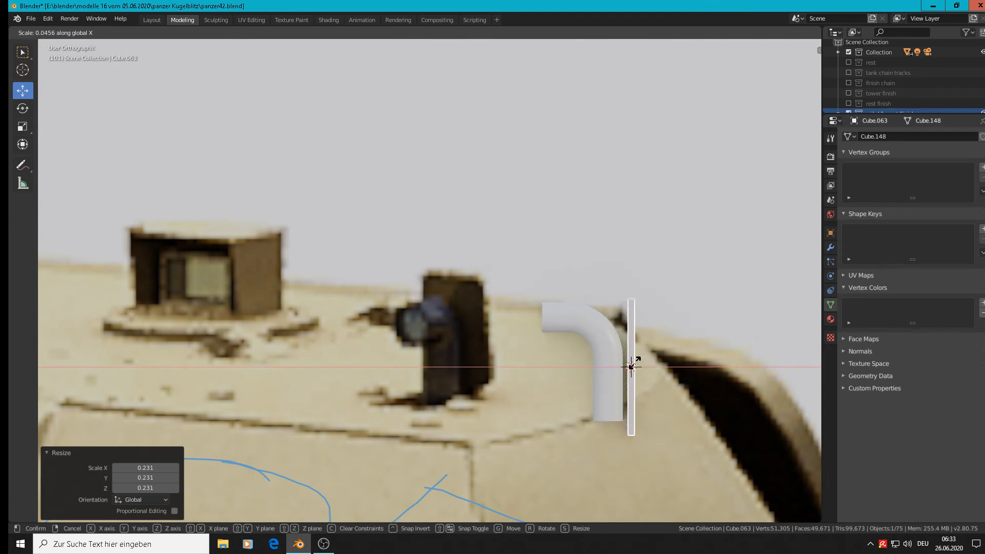
left_click(634, 366)
mouse_move(659, 375)
middle_mouse_down()
mouse_move(703, 408)
mouse_move(658, 374)
middle_mouse_up()
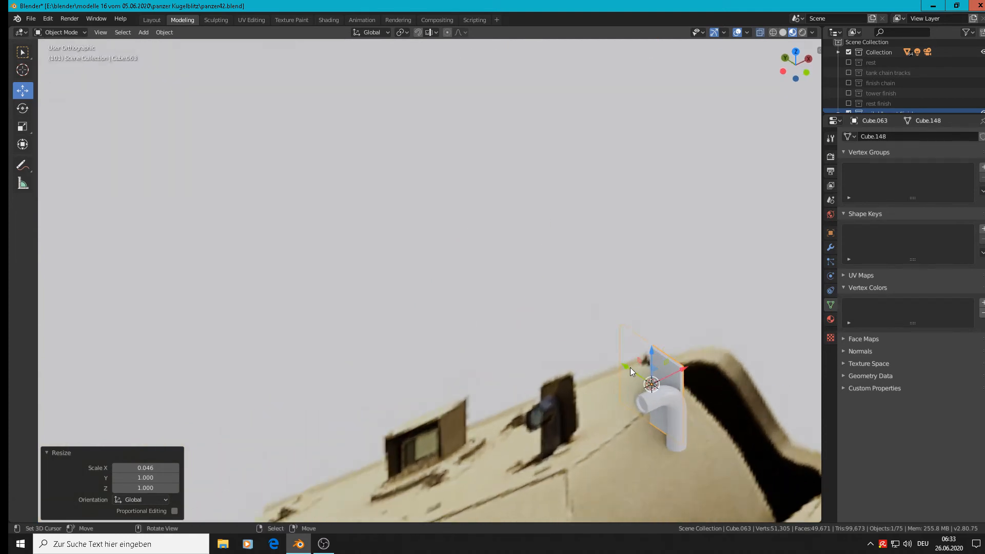
Move the plate about -0.0128 m along Y and about 0.0017 m along X so it stands behind the pipe's bend.
key("g")
left_click(666, 389)
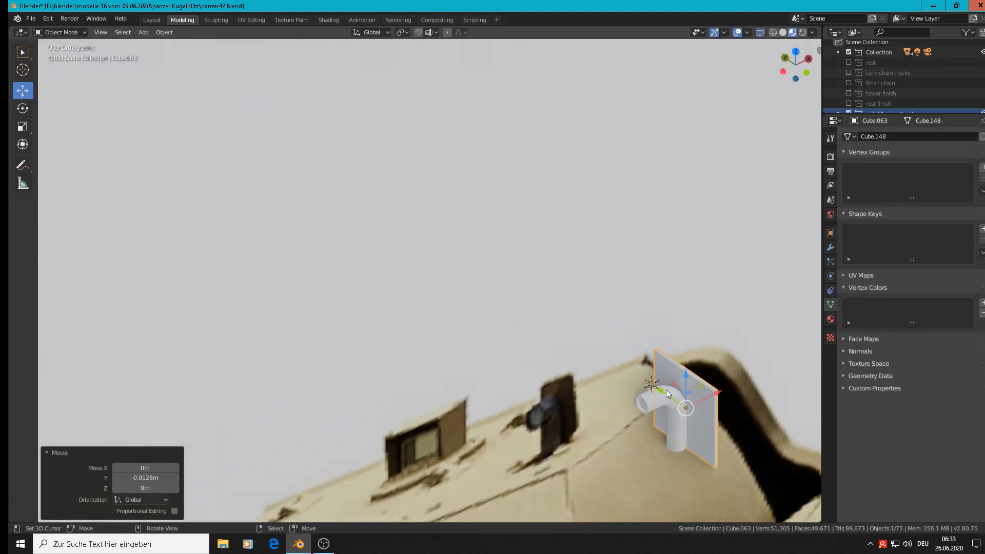
mouse_move(665, 389)
middle_mouse_down()
mouse_move(689, 402)
mouse_move(673, 401)
middle_mouse_up()
left_click_drag(723, 397, 729, 393)
Narrow the plate along Y by a factor of about 0.402.
middle_click_drag(710, 412, 737, 416)
key("s")
key("y")
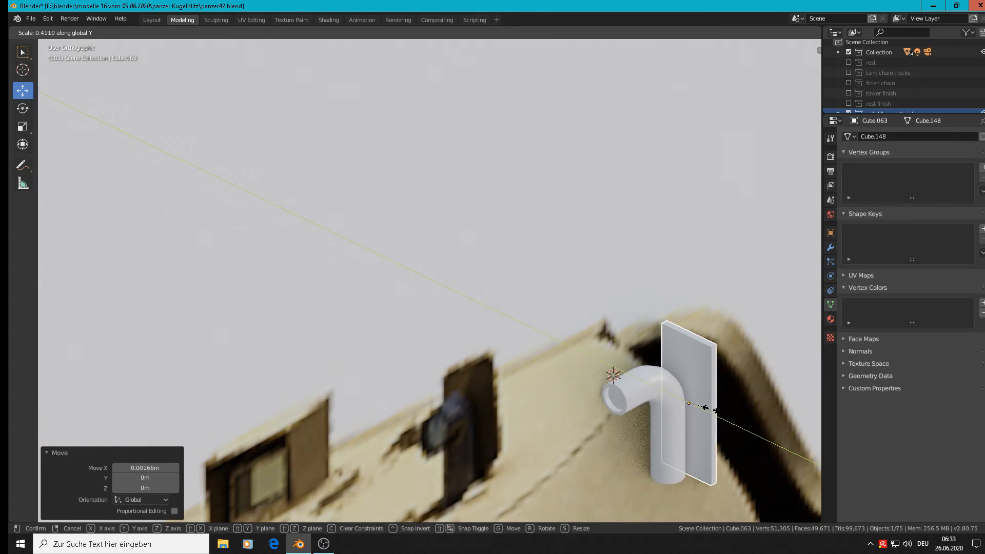
left_click(710, 408)
Align the plate with the pipe by raising it about 0.0021 m along Z and shifting it about -0.001 m along Y.
middle_click_drag(710, 408, 617, 384)
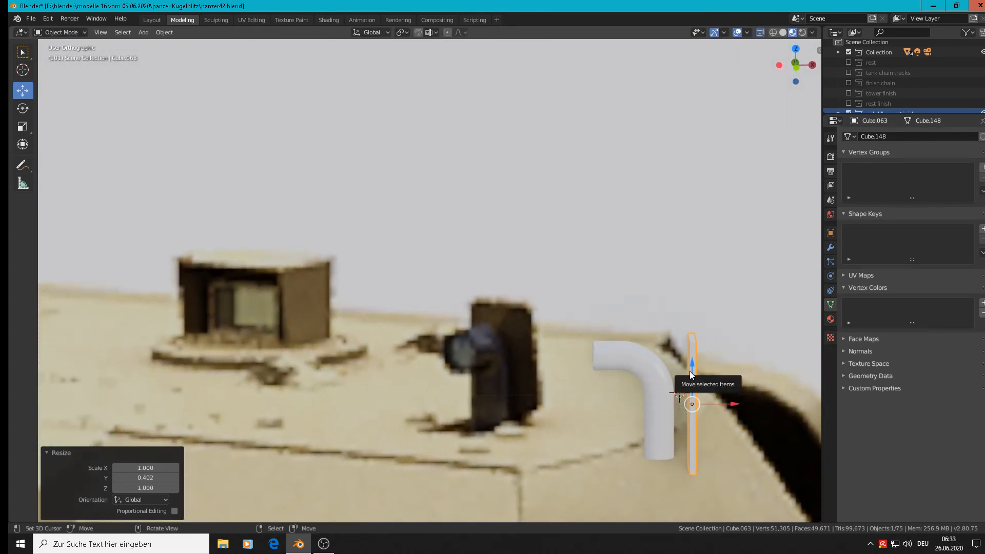
left_click_drag(690, 375, 689, 358)
middle_click_drag(689, 358, 801, 461)
key("KP_7")
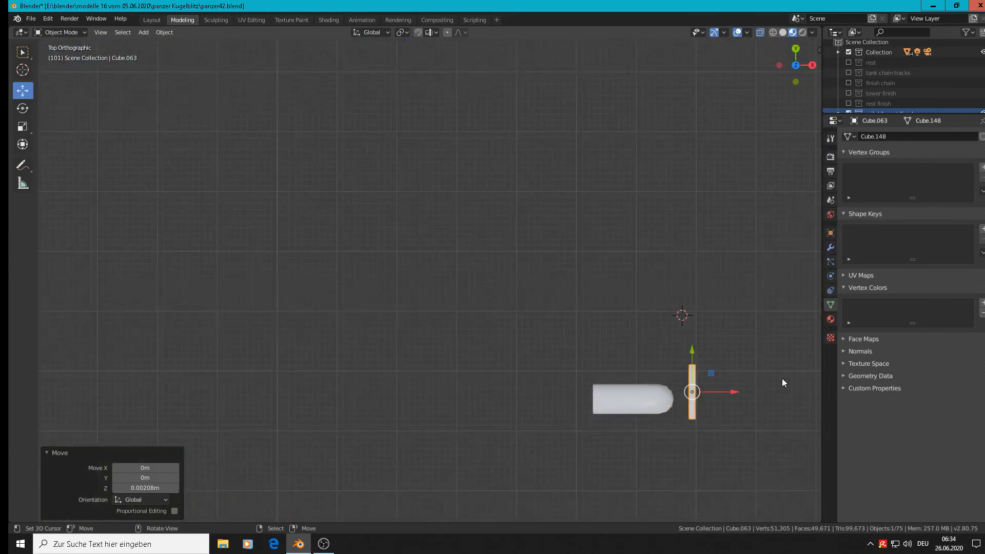
scroll(767, 382, "up", 4)
left_click_drag(635, 367, 632, 379)
middle_click_drag(633, 392, 661, 332)
Bevel all of the plate's edges with a single narrow segment and return to Object Mode.
scroll(660, 339, "up", 5)
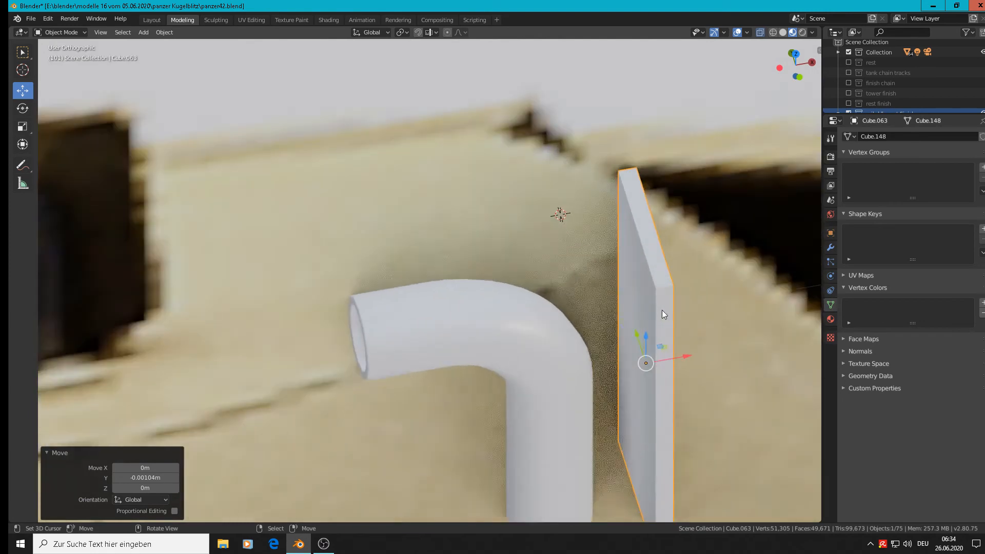
key("Tab")
key("ctrl+b")
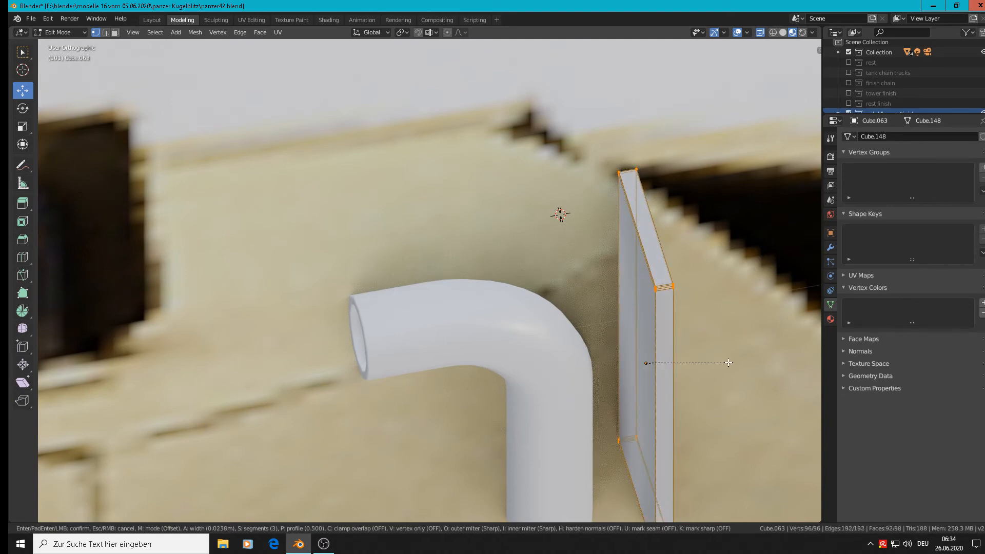
scroll(729, 363, "down", 1)
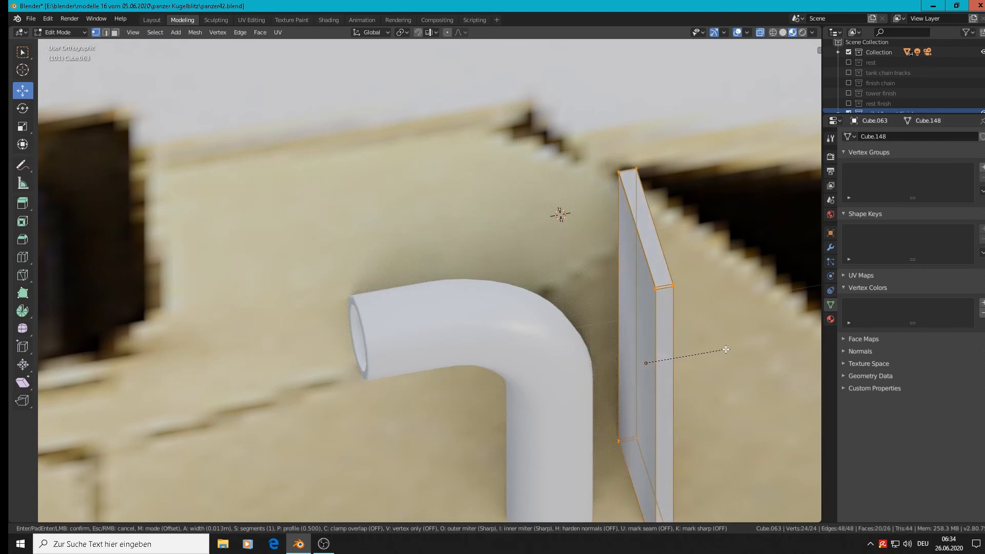
left_click(726, 350)
key("Tab")
scroll(712, 343, "down", 5)
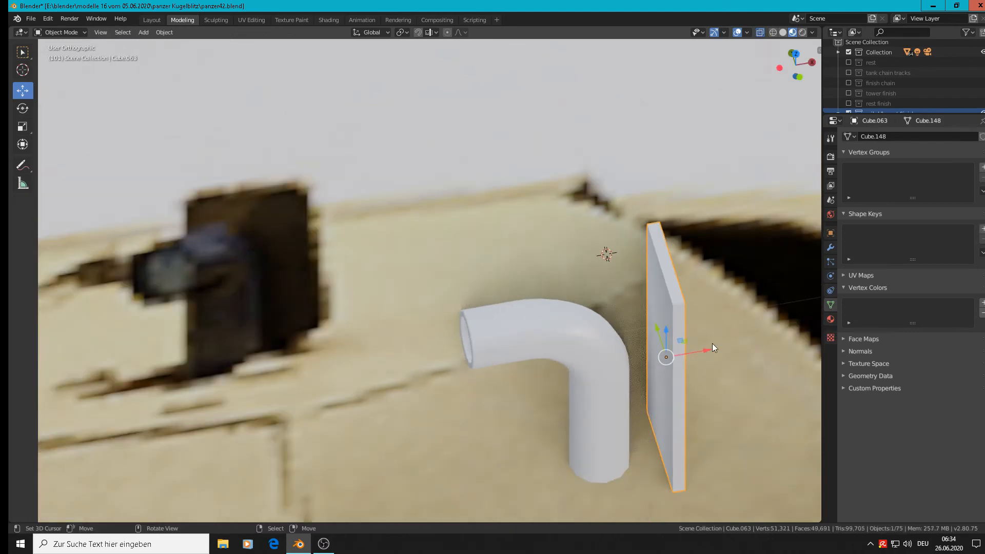
Join the bent pipe and the upright plate into one object.
left_click(652, 353, "shift")
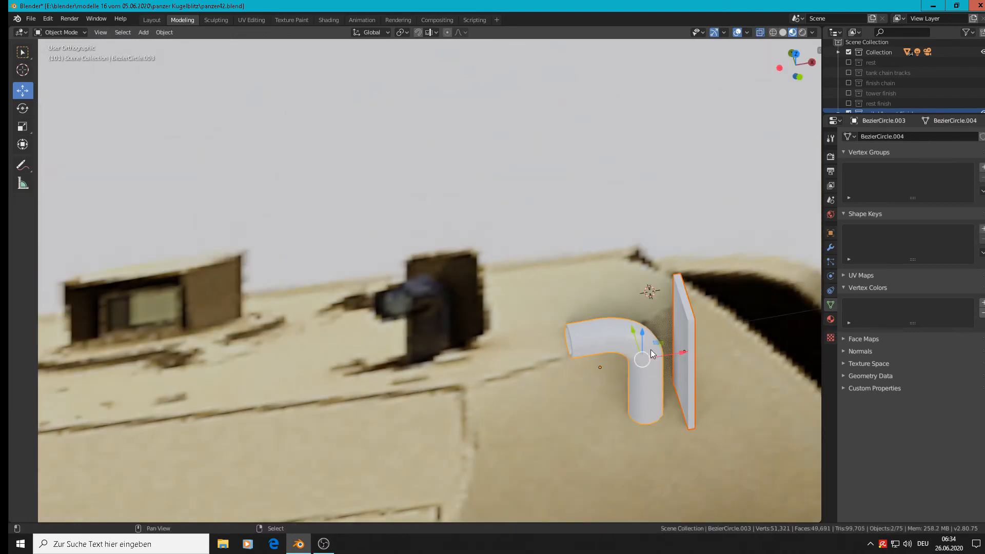
left_click(165, 32)
left_click(164, 32)
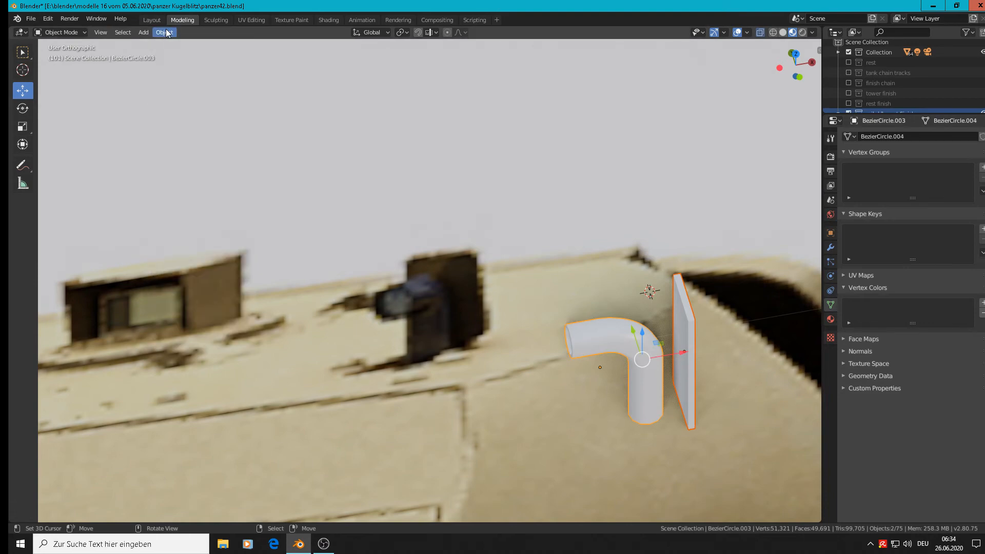
left_click(165, 32)
left_click(179, 130)
Move the joined sight about 6.12 m along X and -0.559 m along Z to the finished small parts and enlarge it.
scroll(587, 315, "down", 12)
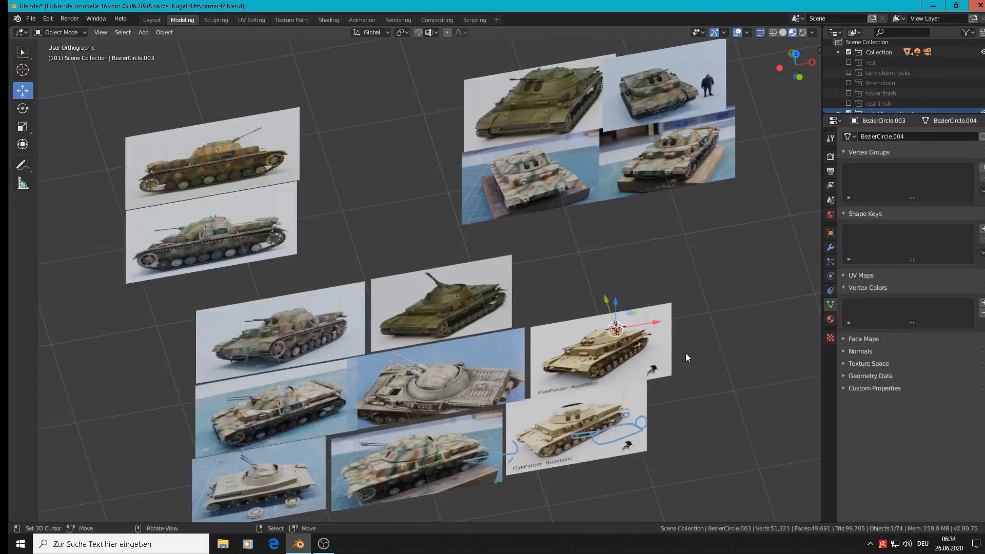
key("KP_1")
scroll(670, 332, "down", 9)
middle_click_drag(687, 347, 447, 295, "shift")
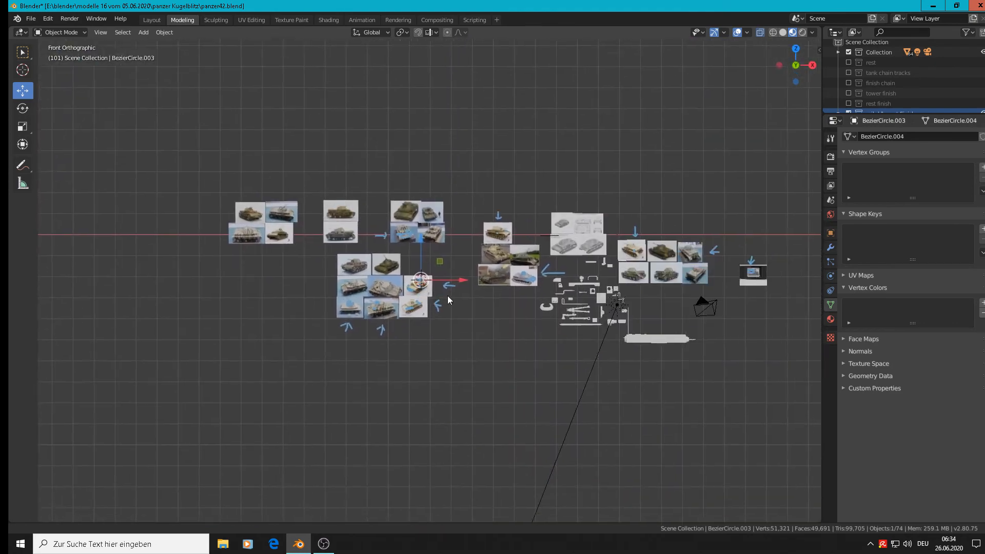
scroll(449, 302, "up", 5)
key("g")
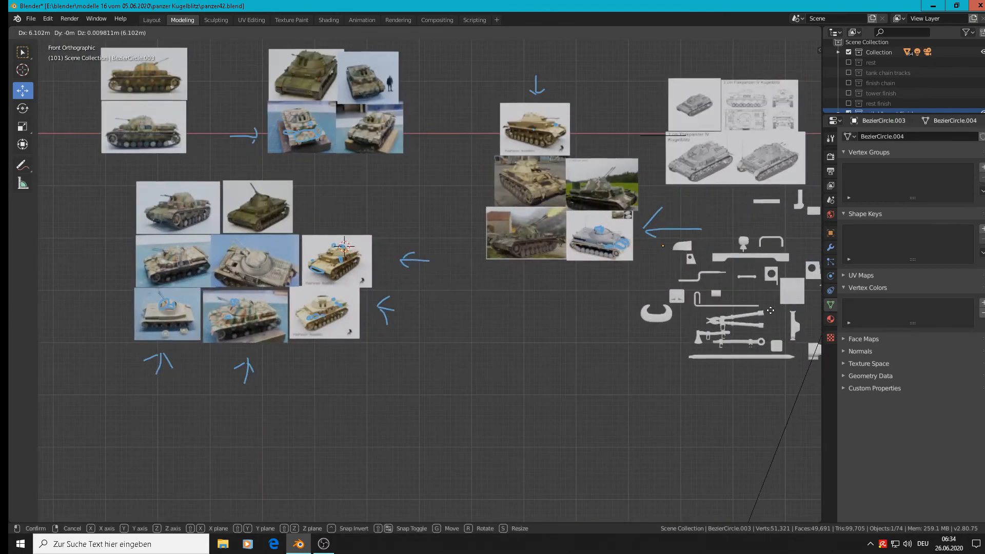
left_click(771, 311)
key("s")
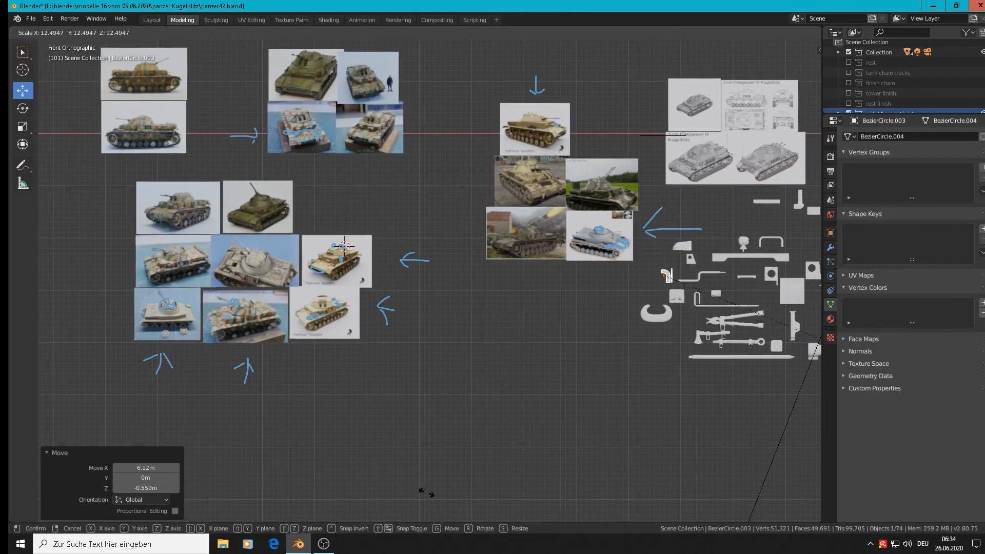
key("Escape")
Save the current Blender file.
scroll(616, 323, "up", 3)
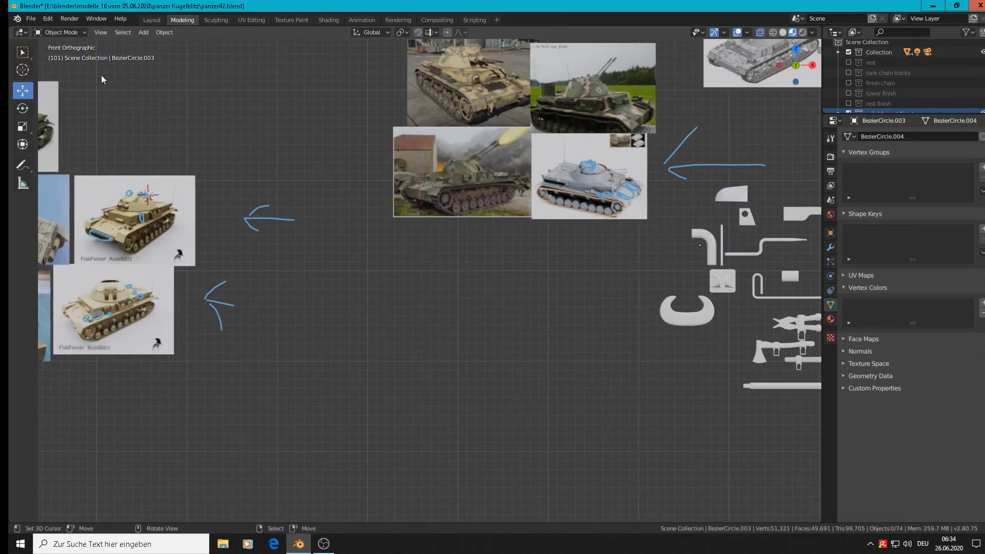
left_click(29, 19)
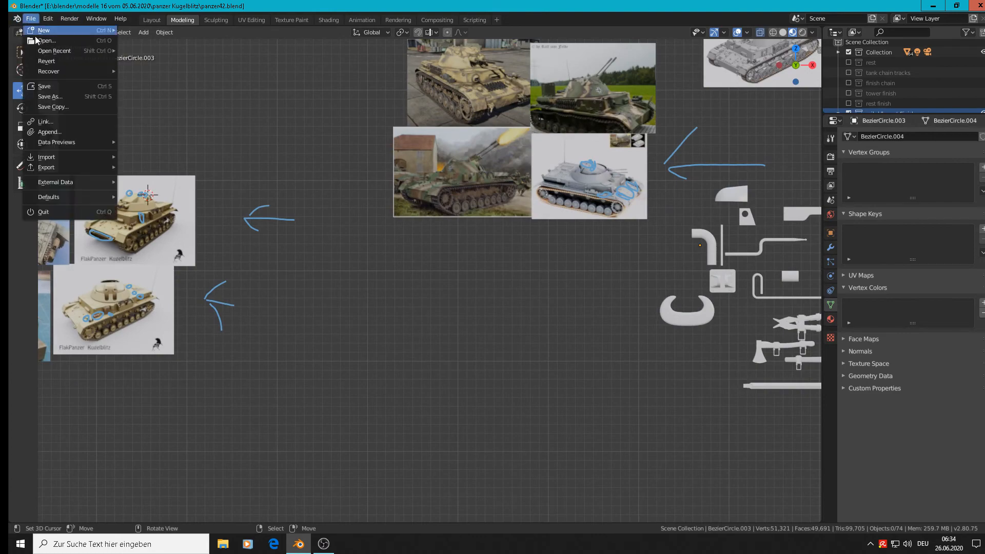
left_click(40, 87)
Add a mesh circle at the top of the circled box-shaped sight on the turret roof reference.
scroll(250, 299, "up", 3)
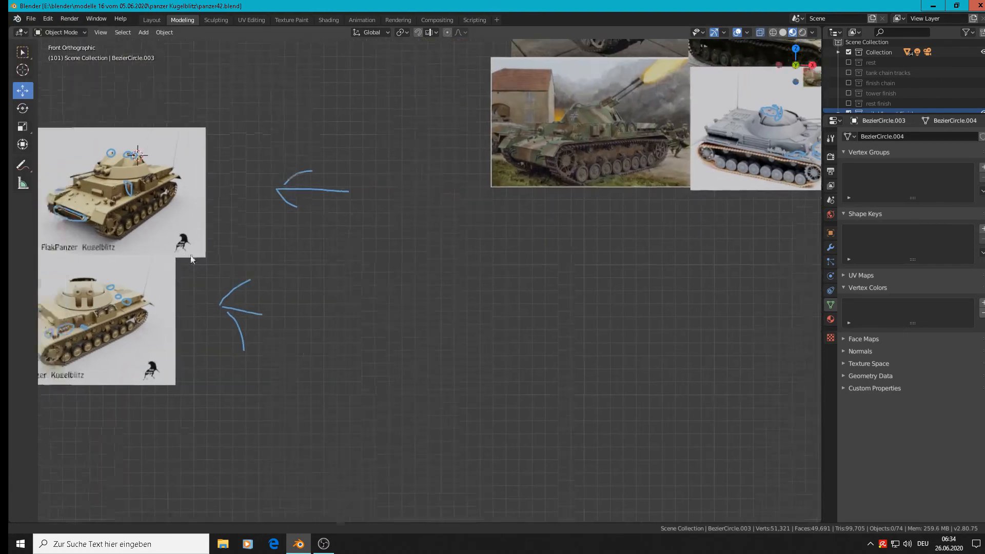
middle_click_drag(190, 255, 525, 327, "shift")
scroll(445, 220, "up", 13)
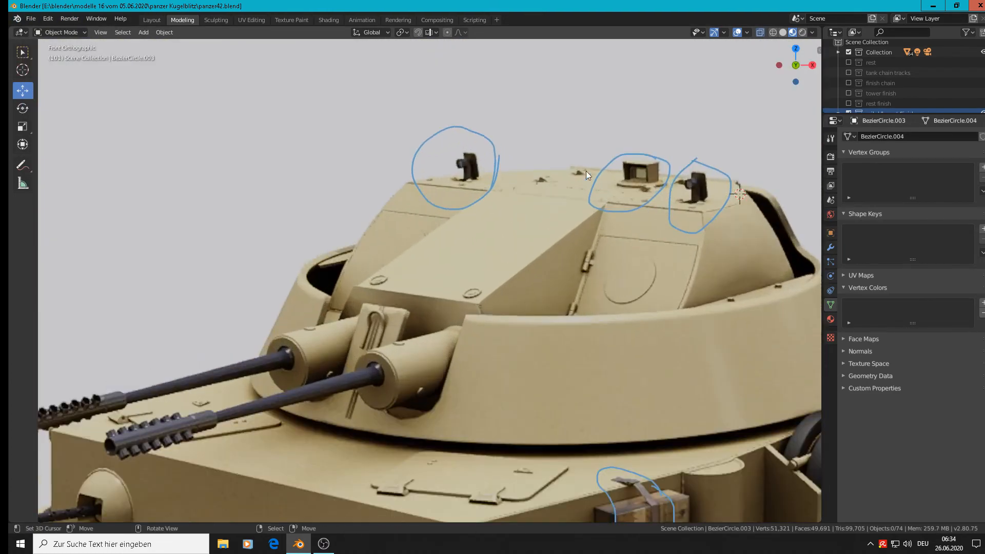
middle_click_drag(684, 258, 458, 289, "shift")
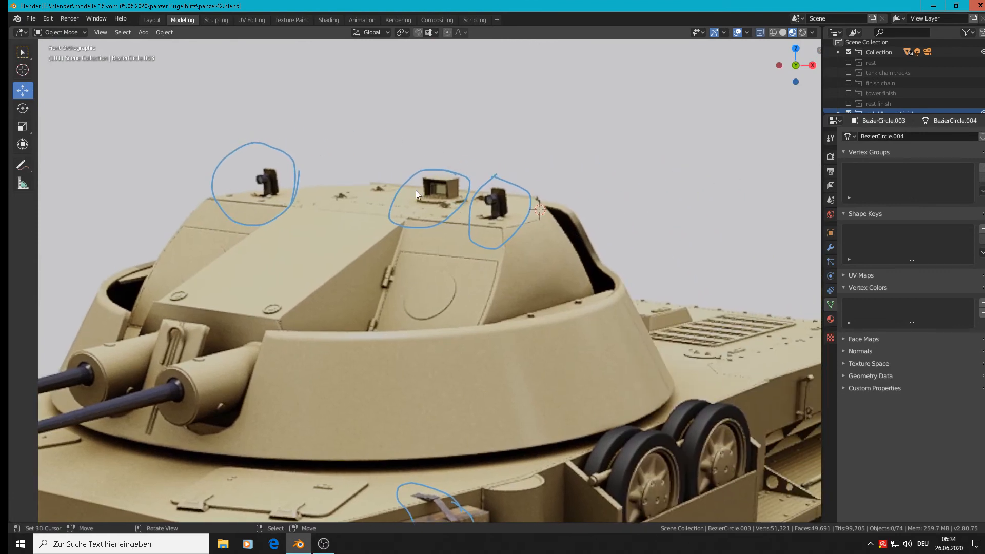
scroll(454, 202, "up", 5)
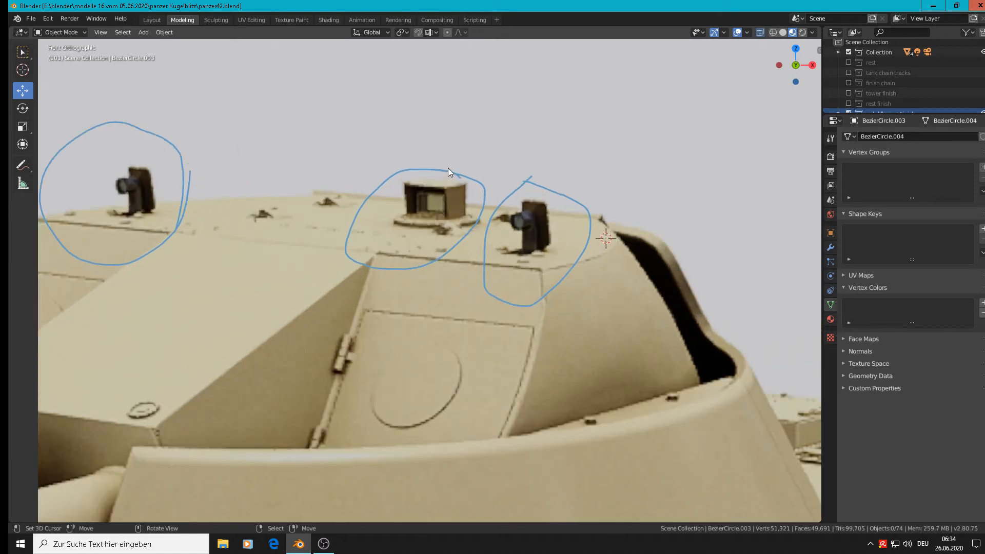
scroll(443, 174, "down", 2)
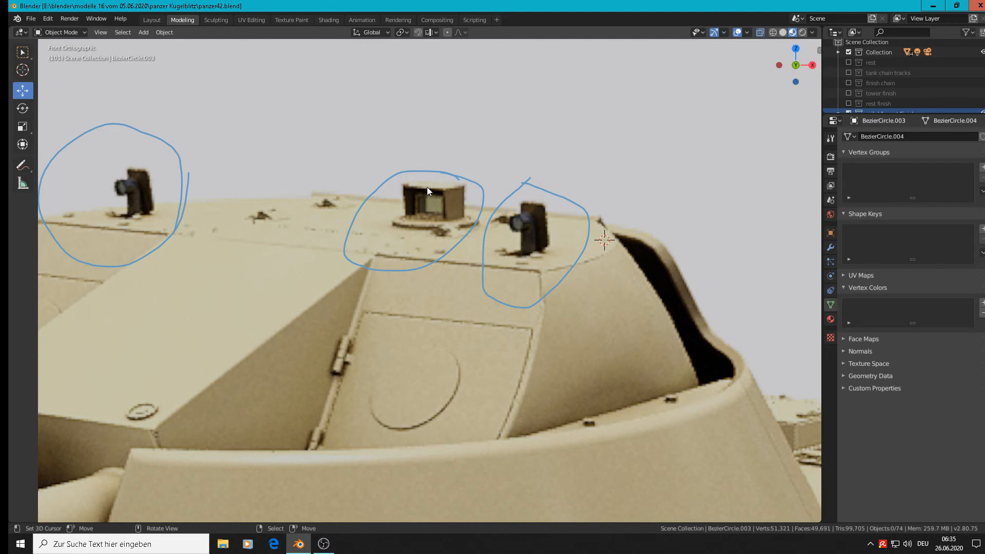
left_click(427, 187)
left_click(142, 33)
mouse_move(146, 44)
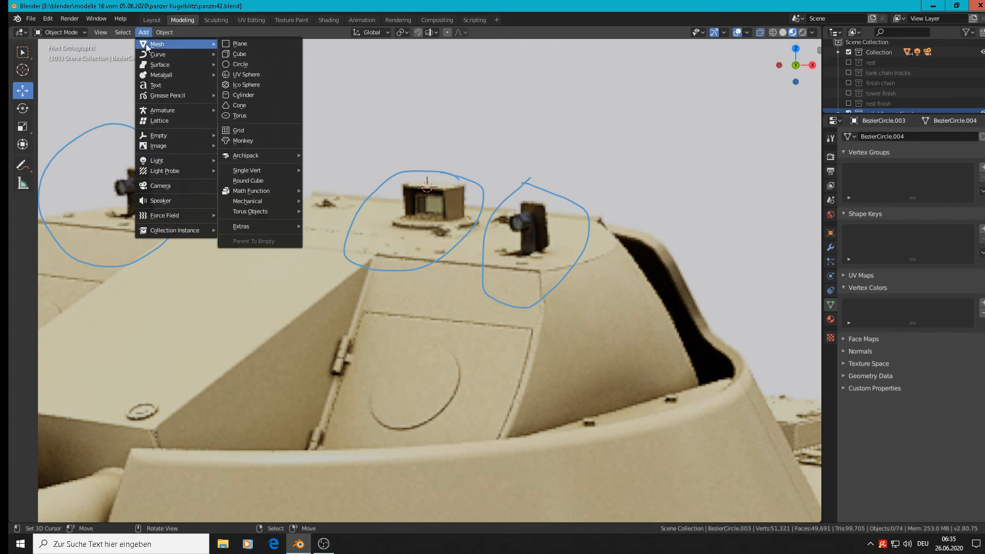
left_click(255, 66)
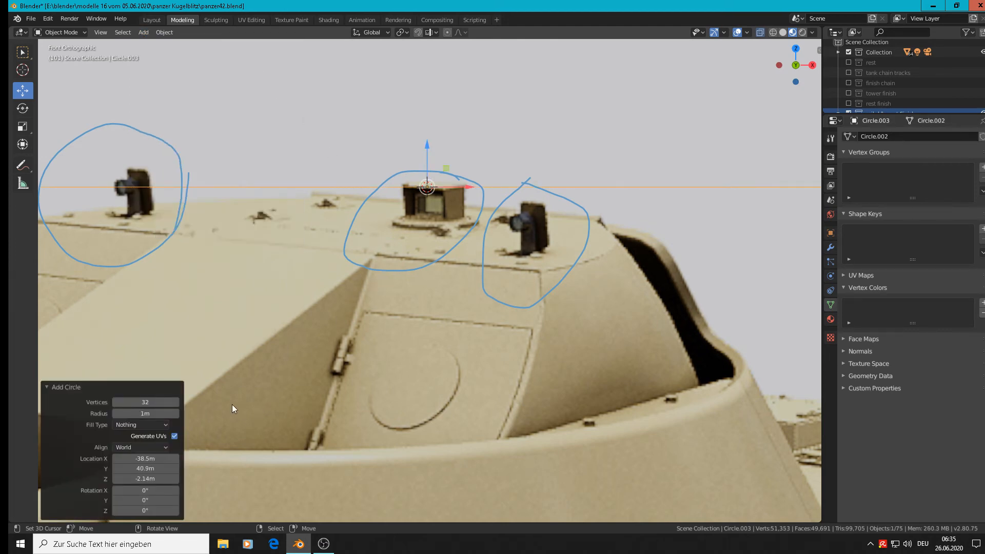
Set the circle to 24 vertices and scale it down by about 0.072 and again by about 0.219 to the sight's size.
left_click(156, 402)
type("2s")
left_click(445, 196)
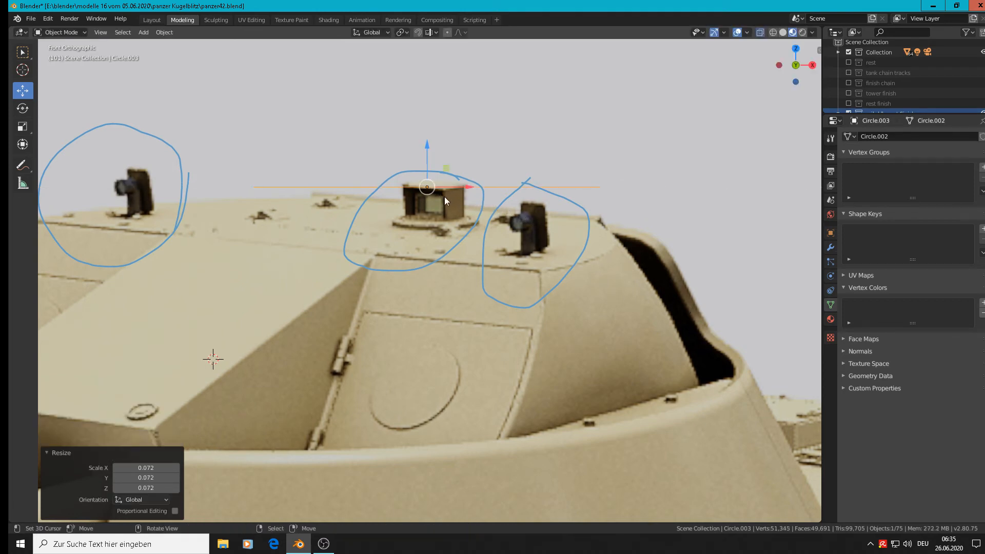
key("s")
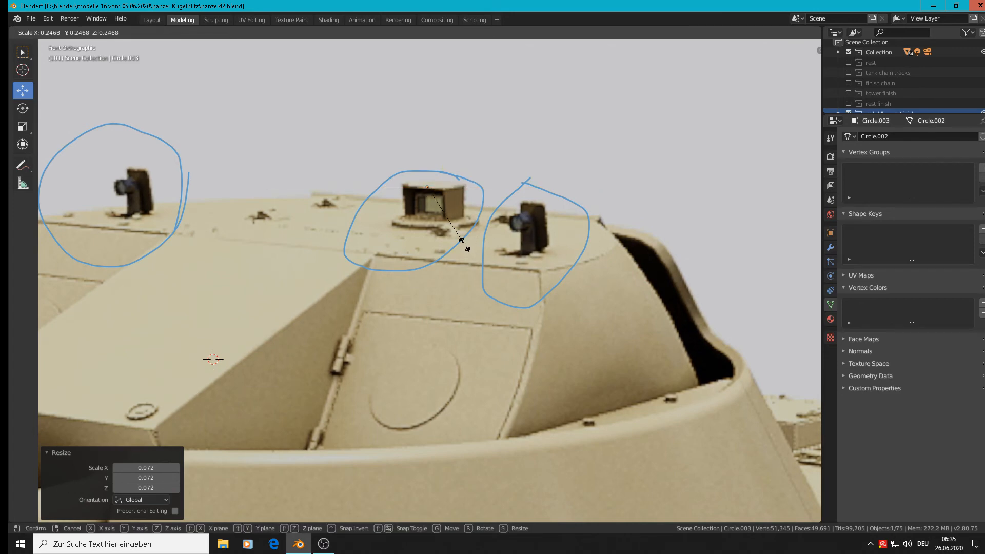
left_click(457, 239)
Move the circle about -0.0681 m along Y in front of the reference photo and enter Edit Mode.
scroll(434, 168, "up", 3)
middle_click_drag(434, 168, 466, 237)
scroll(466, 237, "down", 2)
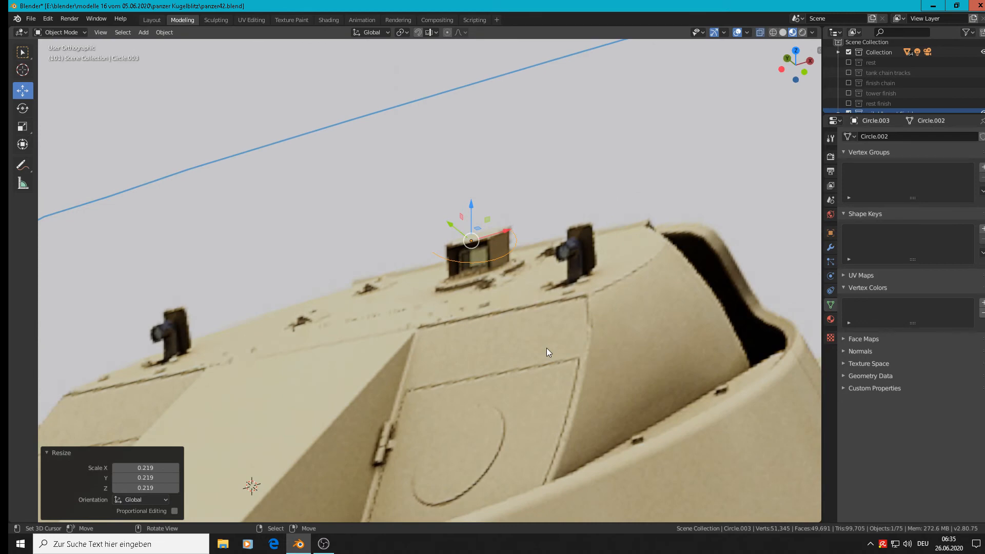
key("g")
key("y")
left_click(627, 359)
scroll(620, 345, "up", 4)
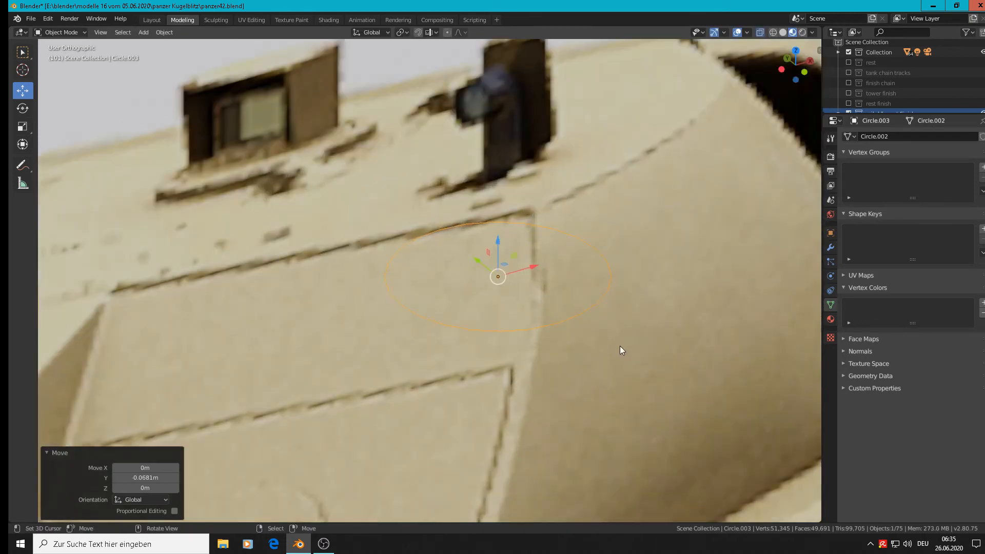
key("Tab")
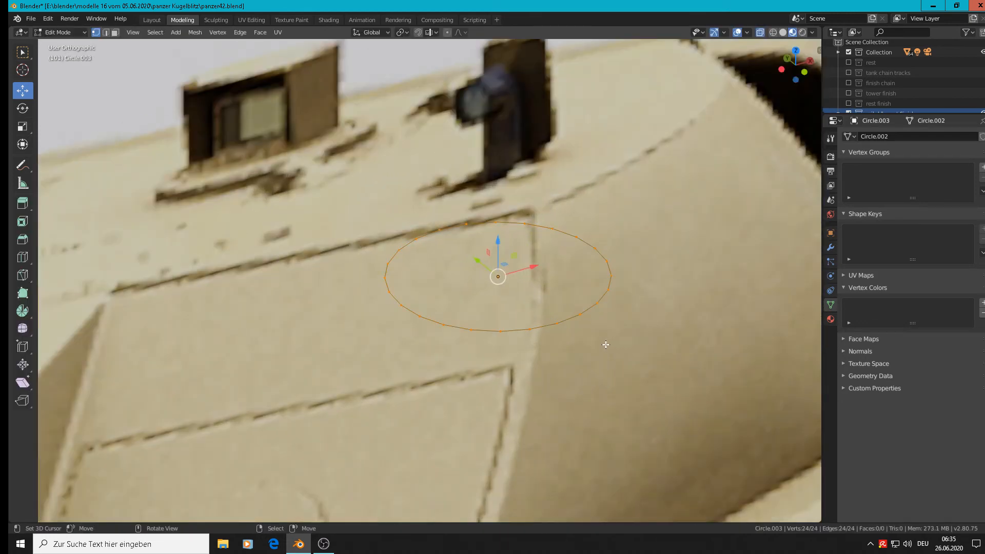
Fill the circle with a face and extrude it 0.00261 m downward along Z into a thin disc.
key("f")
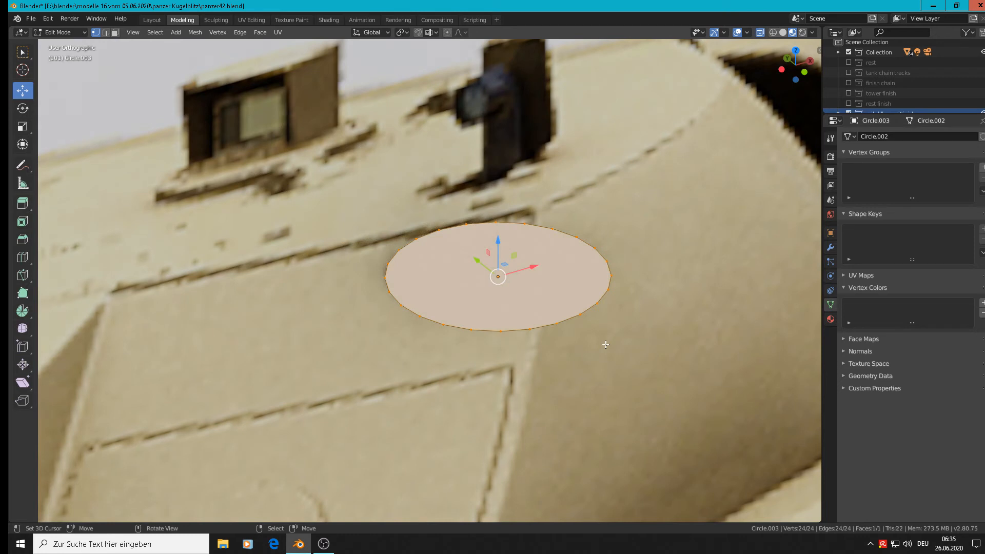
key("e")
right_click(552, 280)
left_click_drag(495, 245, 490, 262)
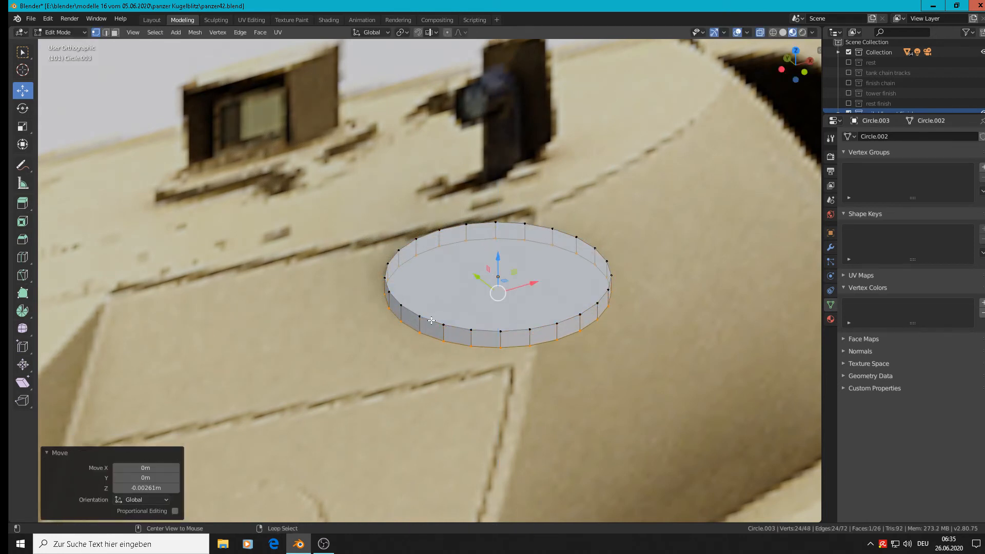
Bevel the disc's top rim edge loop with one segment and shade the object smooth.
left_click(431, 320, "alt")
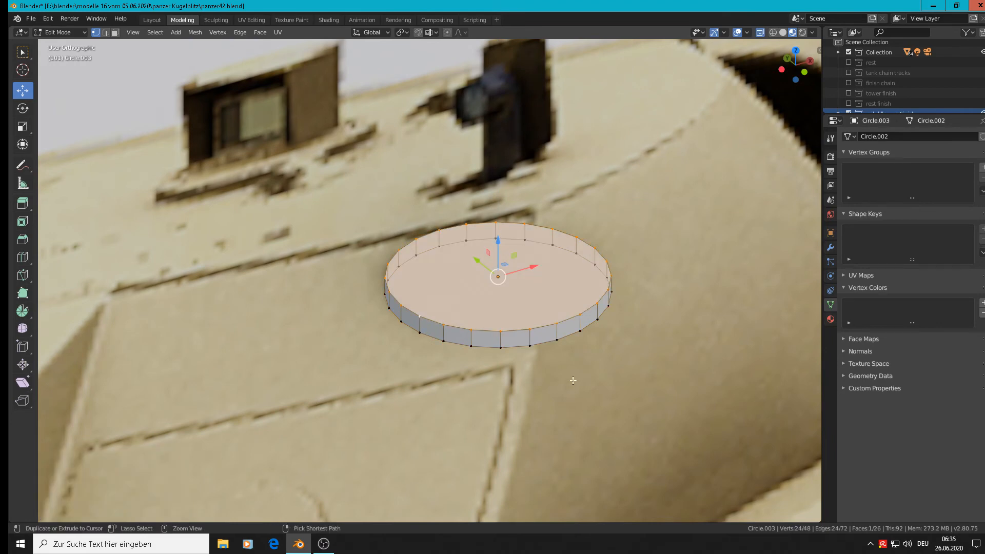
key("ctrl+b")
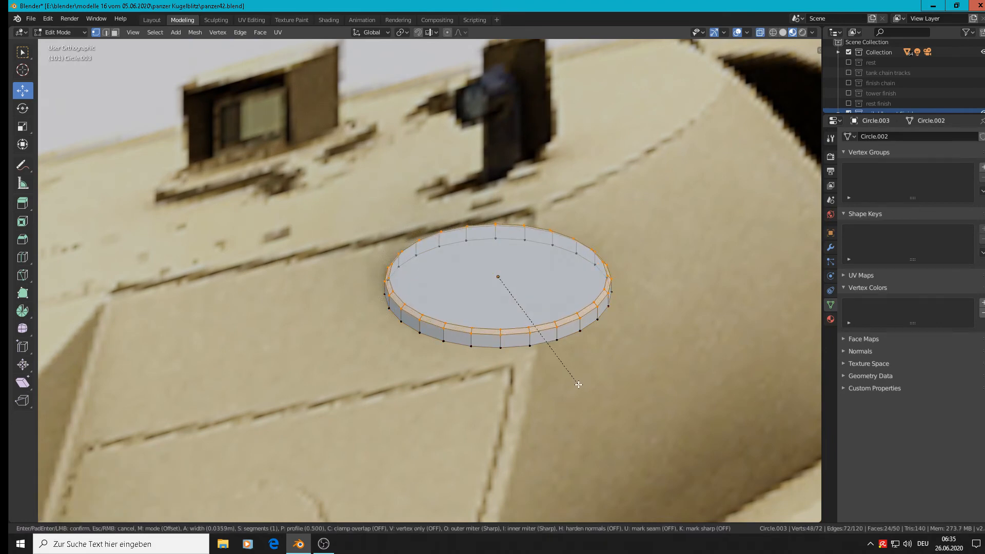
left_click(579, 384)
key("Tab")
middle_click_drag(558, 359, 503, 321)
left_click(165, 32)
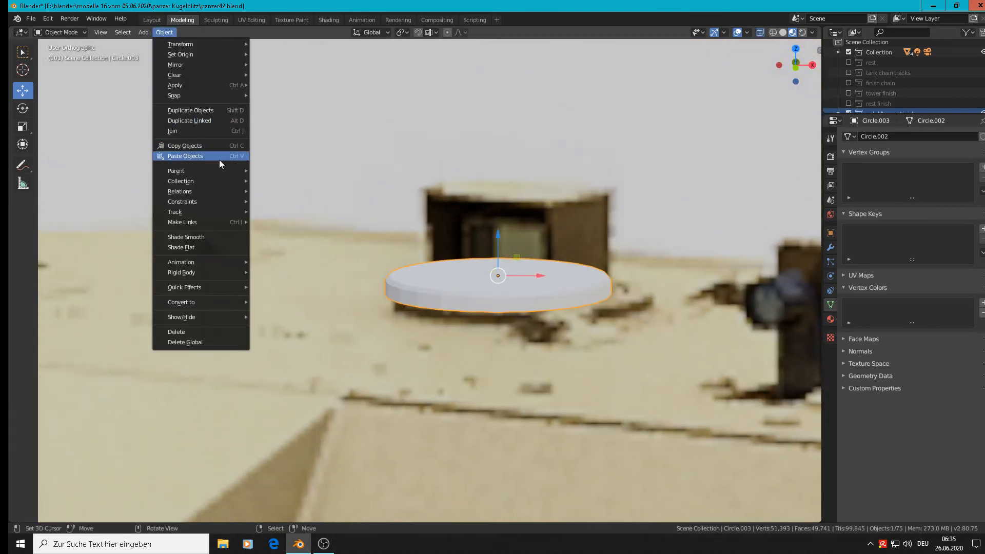
left_click(210, 237)
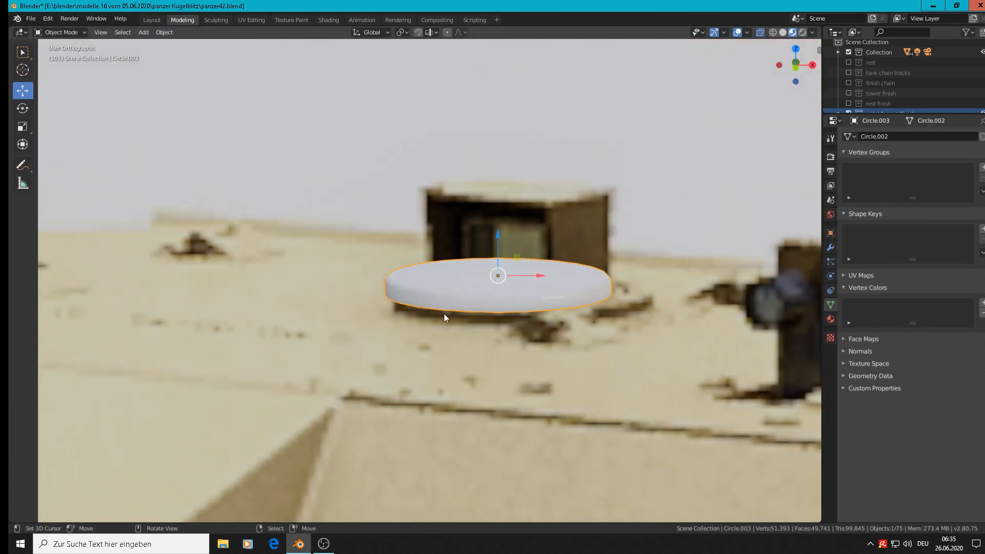
Add a loop cut around the disc's side wall and slide it close to the bottom edge.
scroll(444, 313, "up", 3)
key("Tab")
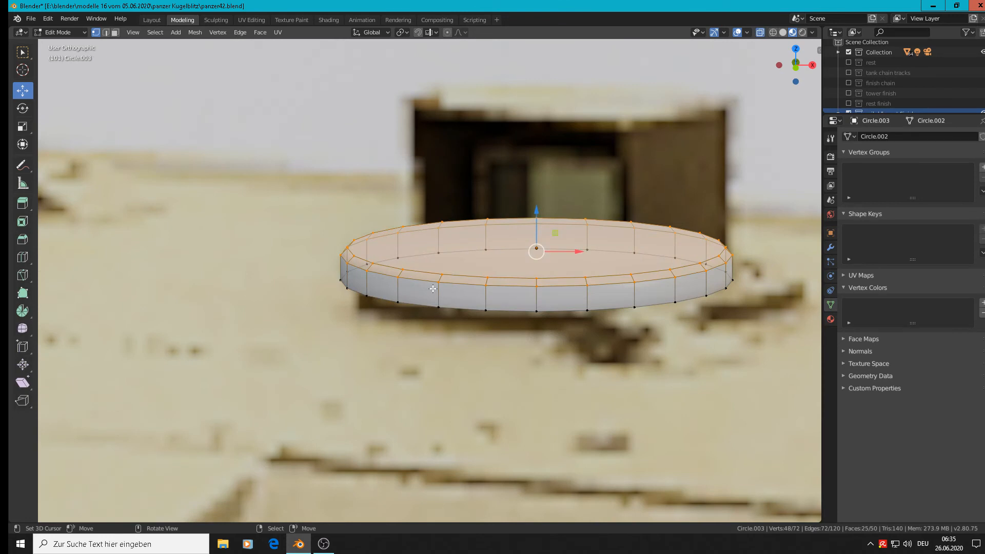
key("ctrl+r")
left_click(387, 287)
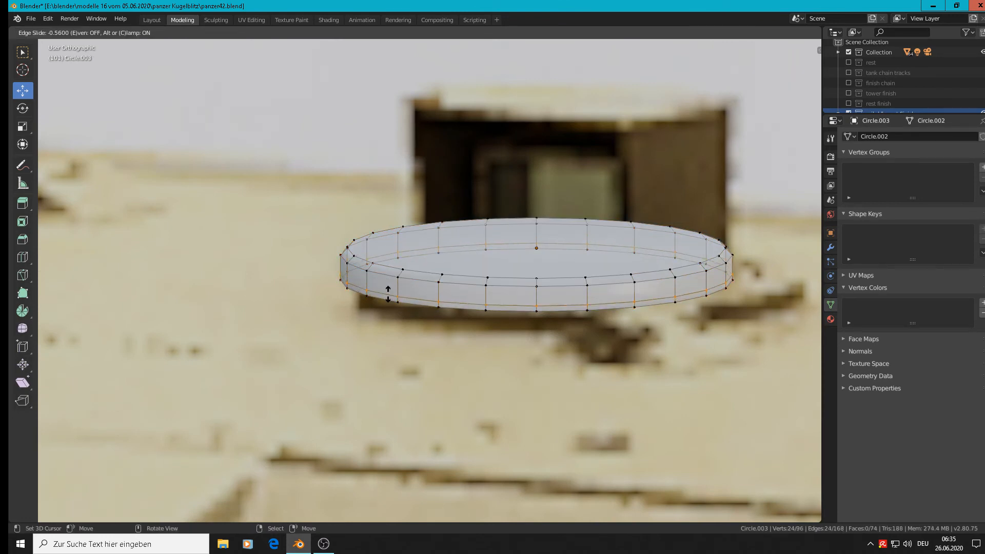
left_click(387, 296)
key("Tab")
scroll(389, 293, "down", 5)
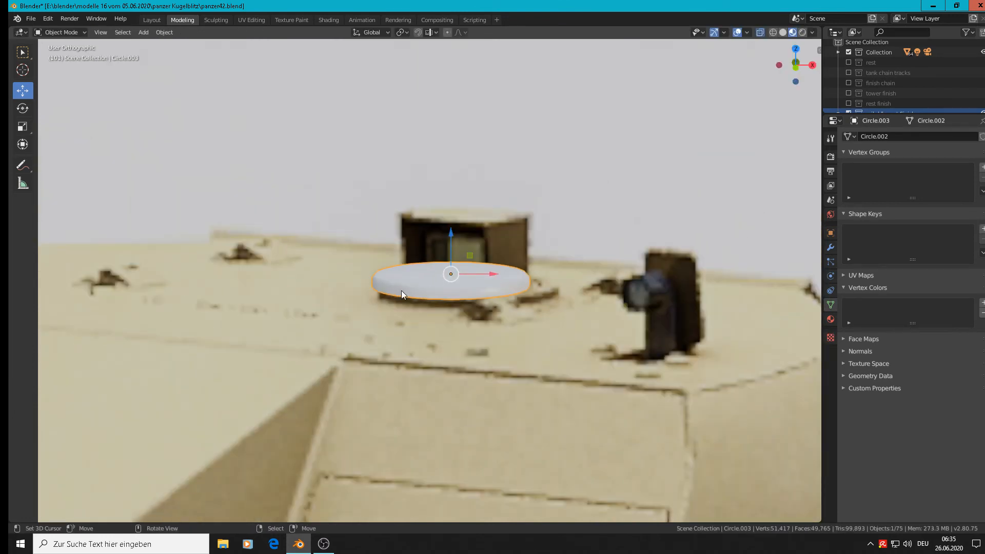
scroll(506, 277, "up", 6)
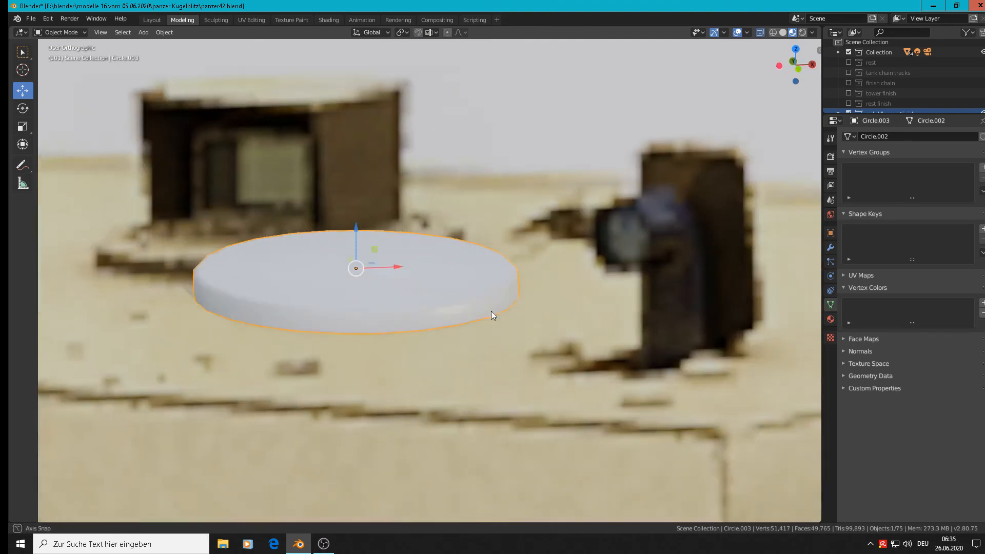
middle_click_drag(491, 310, 497, 313)
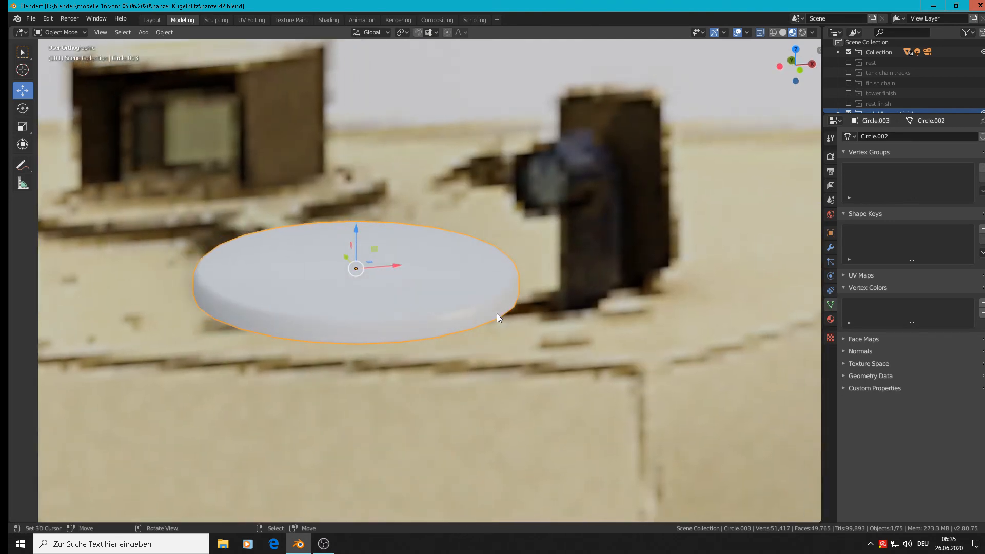
Add a second loop cut around the disc's side wall and slide it up toward the bevelled rim.
key("Tab")
scroll(493, 311, "up", 2)
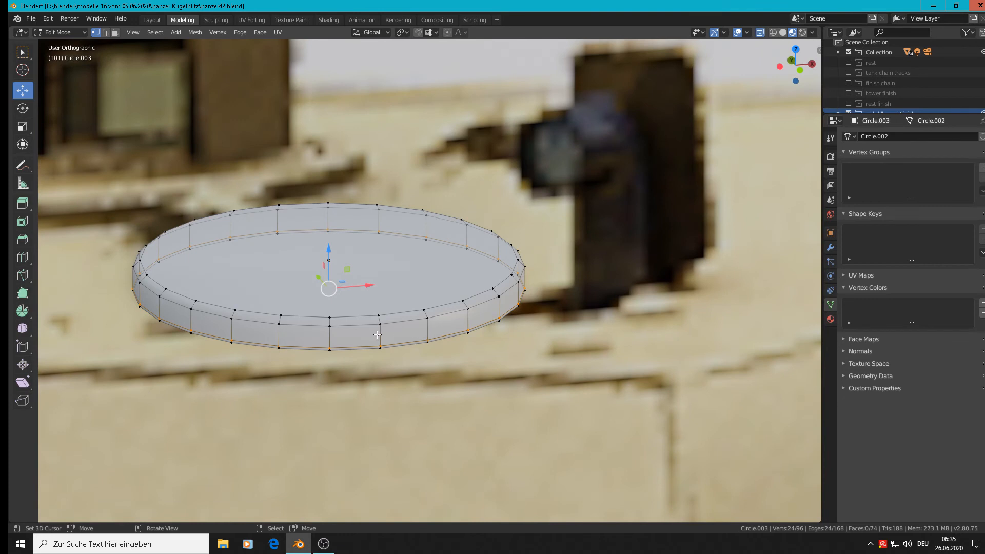
key("ctrl")
key("ctrl+r")
left_click(378, 332)
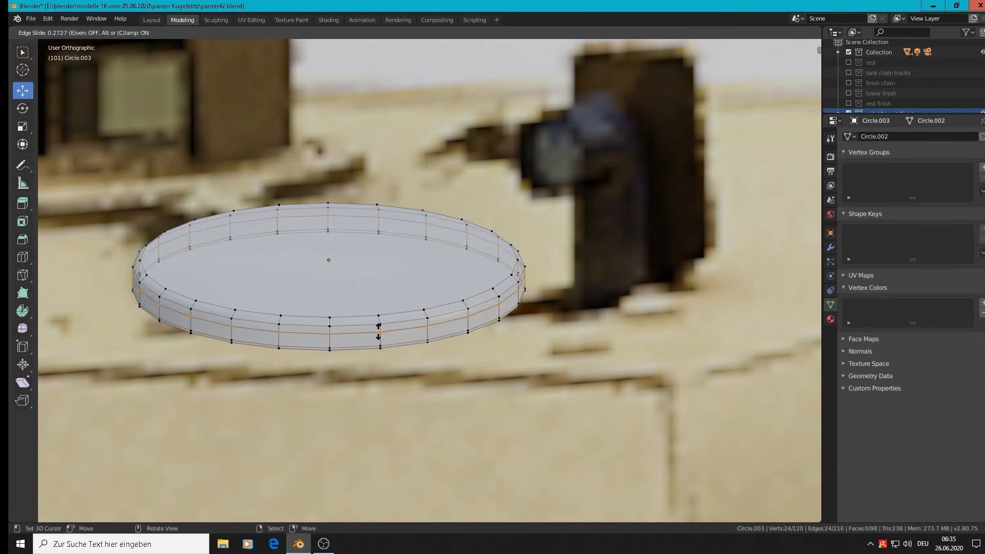
left_click(379, 324)
key("Tab")
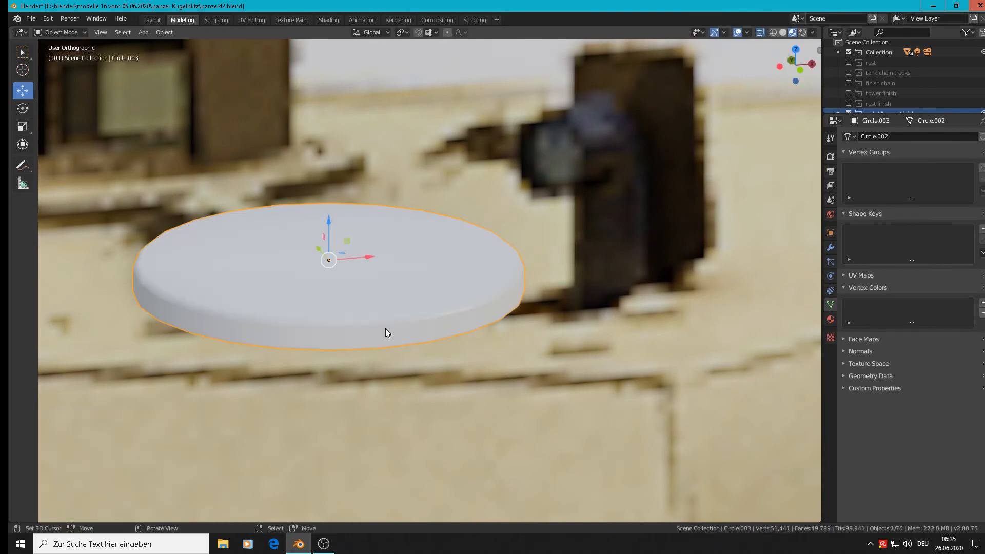
scroll(386, 329, "up", 2)
scroll(483, 305, "down", 3)
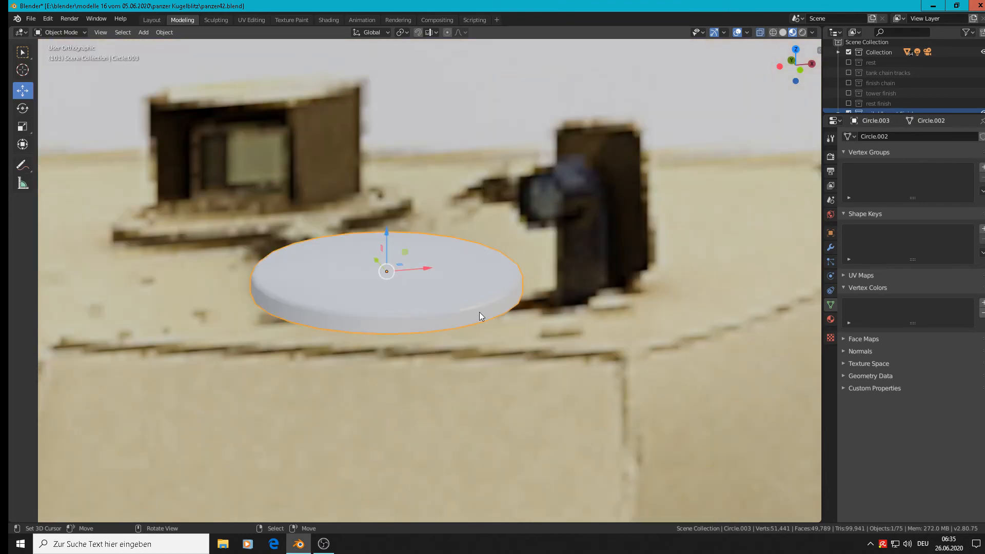
scroll(479, 310, "down", 3)
Lower the disc by 0.0152 m along Z toward the base of the box-shaped sight in the reference.
key("KP_1")
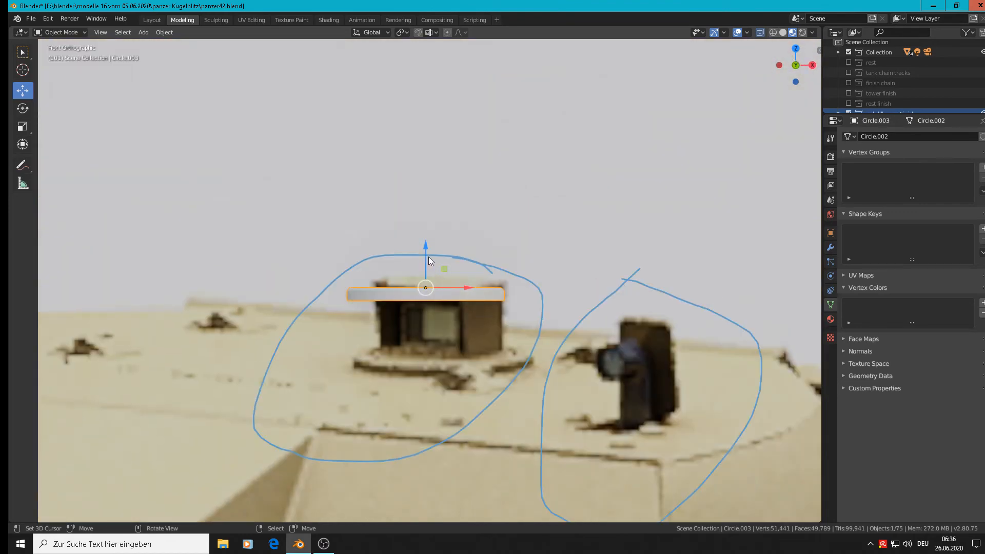
key("g")
key("z")
left_click(436, 329)
middle_click_drag(438, 330, 454, 364)
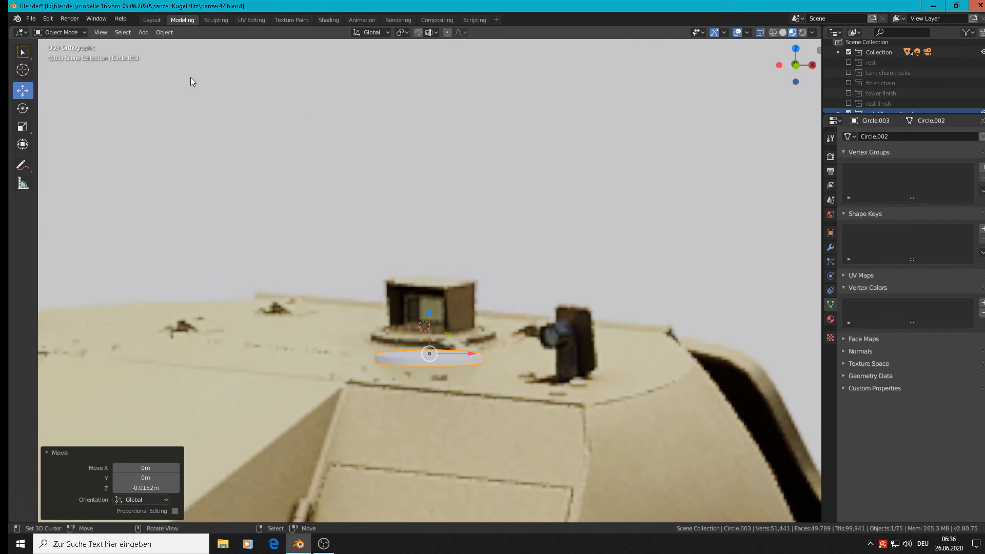
Add a cube at the box-shaped sight and scale it by 0.004 and again by 3.412.
left_click(143, 32)
mouse_move(149, 41)
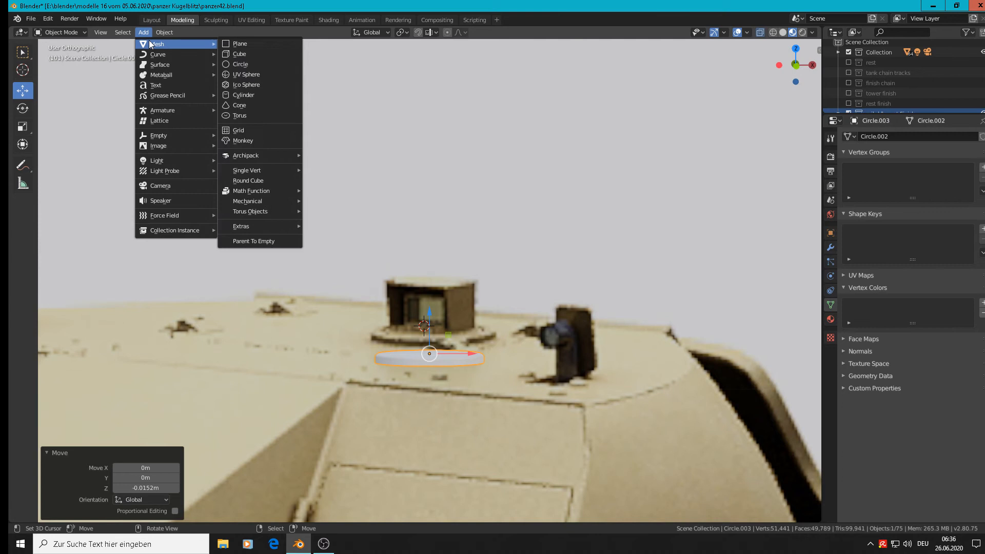
left_click(234, 54)
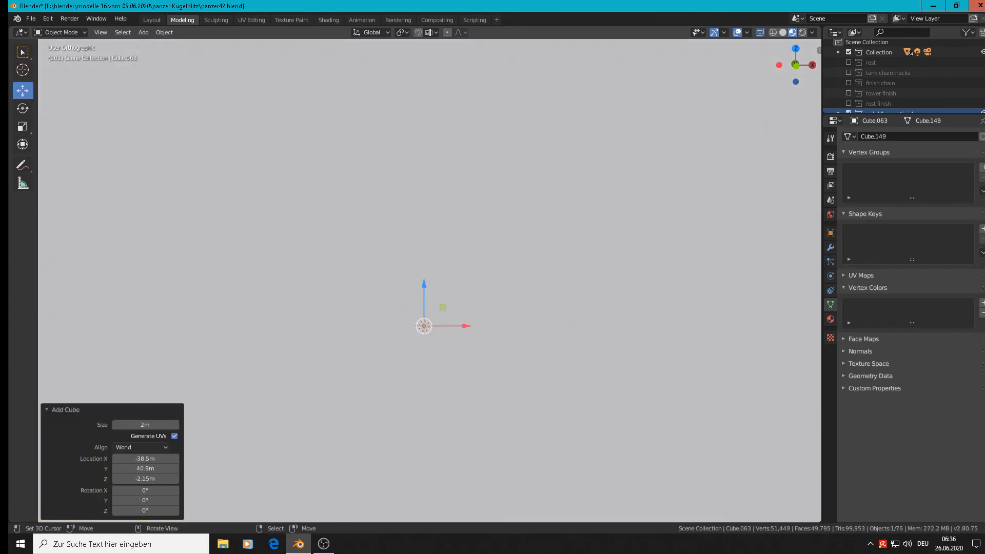
key("s")
left_click(427, 332)
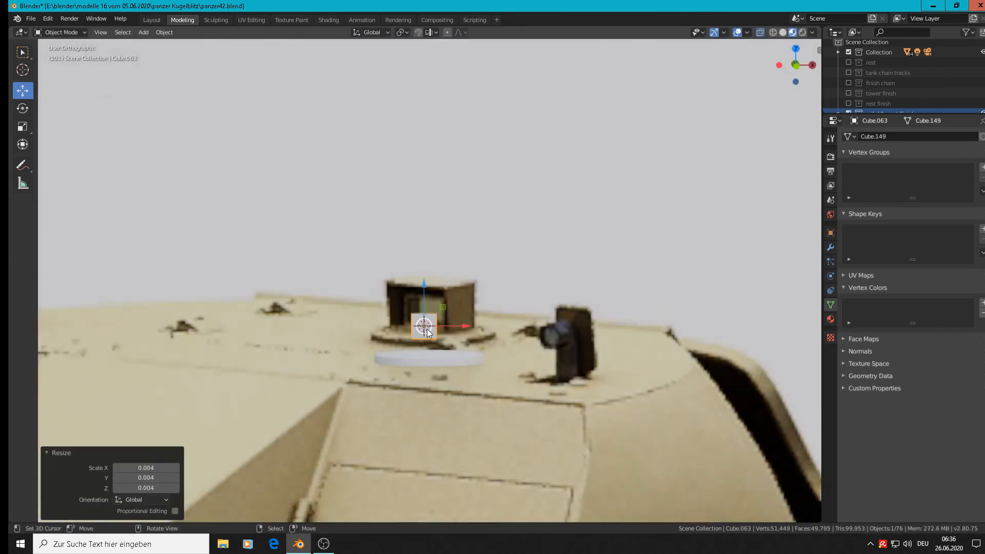
key("s")
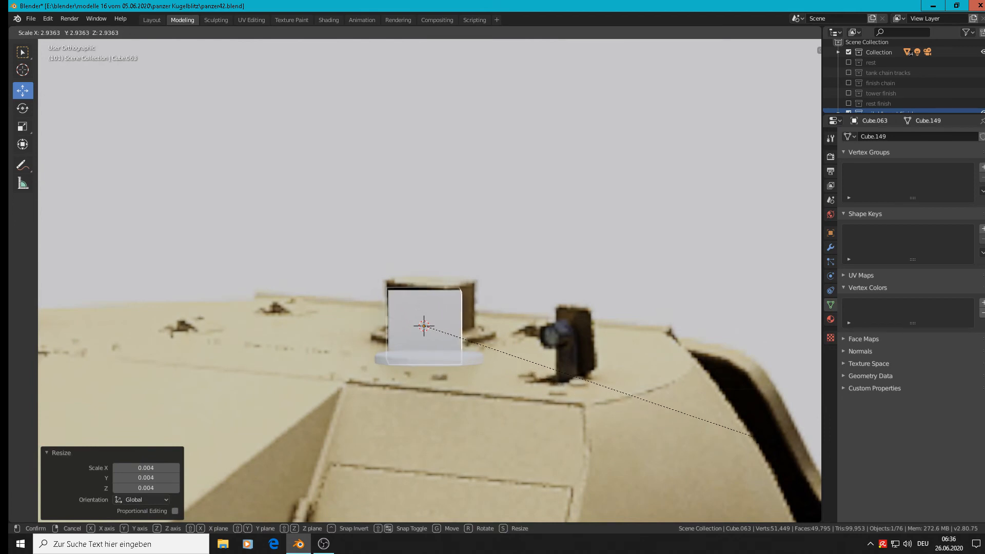
left_click(9, 410)
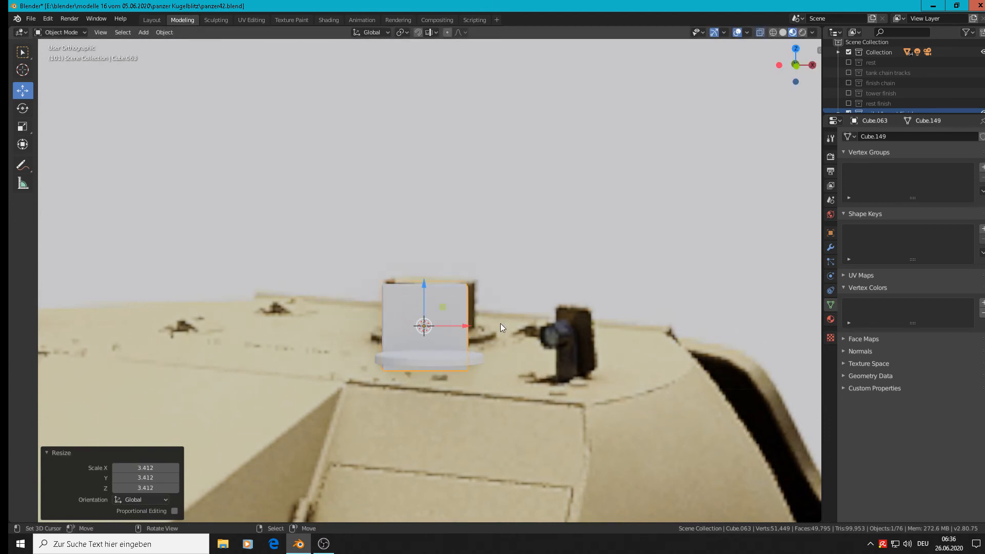
Move the cube 0.0387 m along X and -0.0553 m along Y in front of the reference photo.
left_click_drag(463, 323, 596, 328)
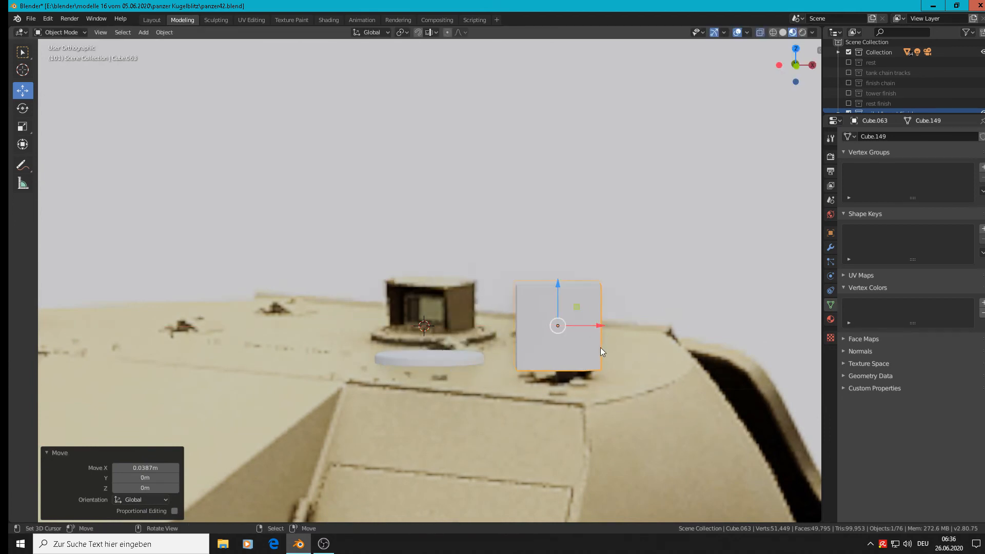
middle_click_drag(600, 348, 583, 358)
left_click_drag(534, 328, 706, 366)
Scale the cube by 0.649 along Y and 0.6 along Z to match the sight housing's proportions.
key("s")
key("y")
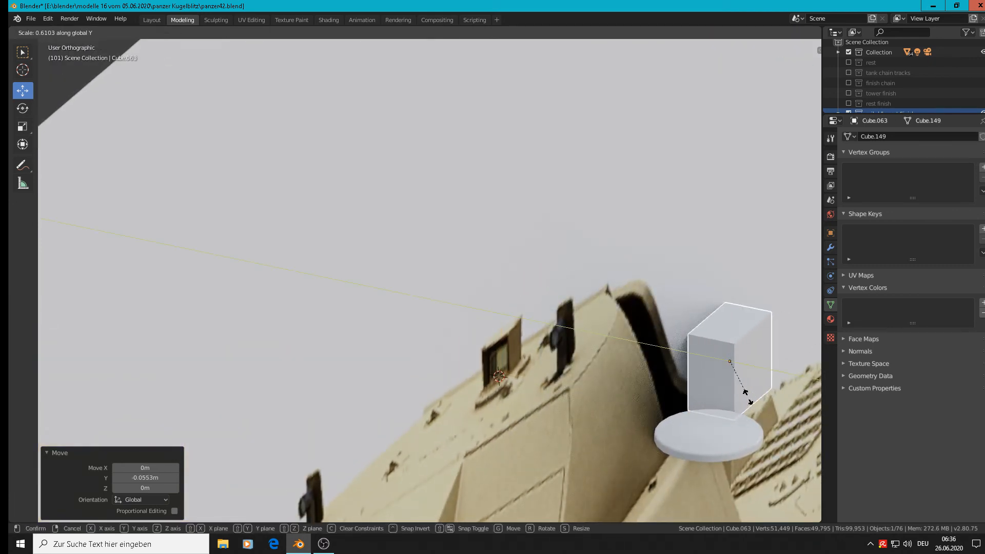
left_click(753, 397)
key("KP_1")
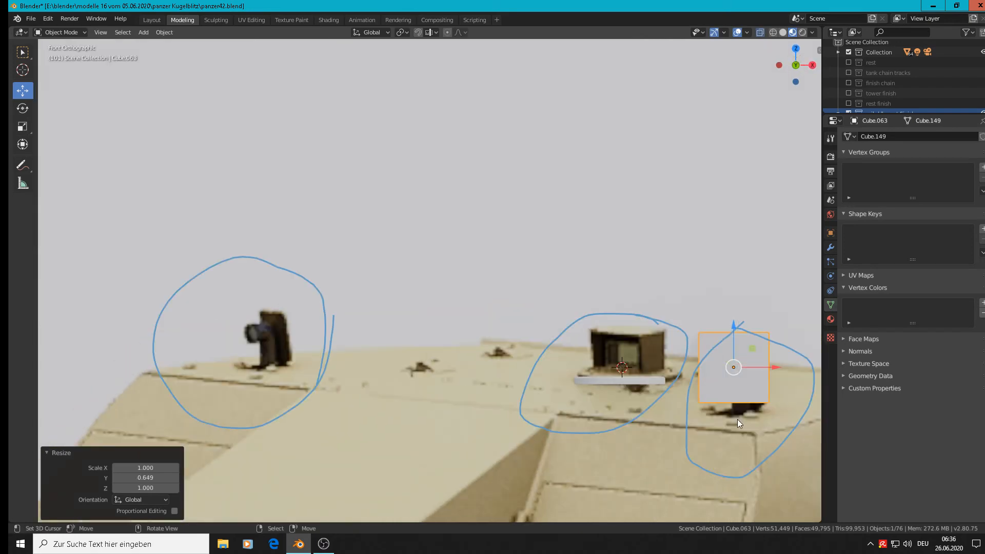
key("s")
key("z")
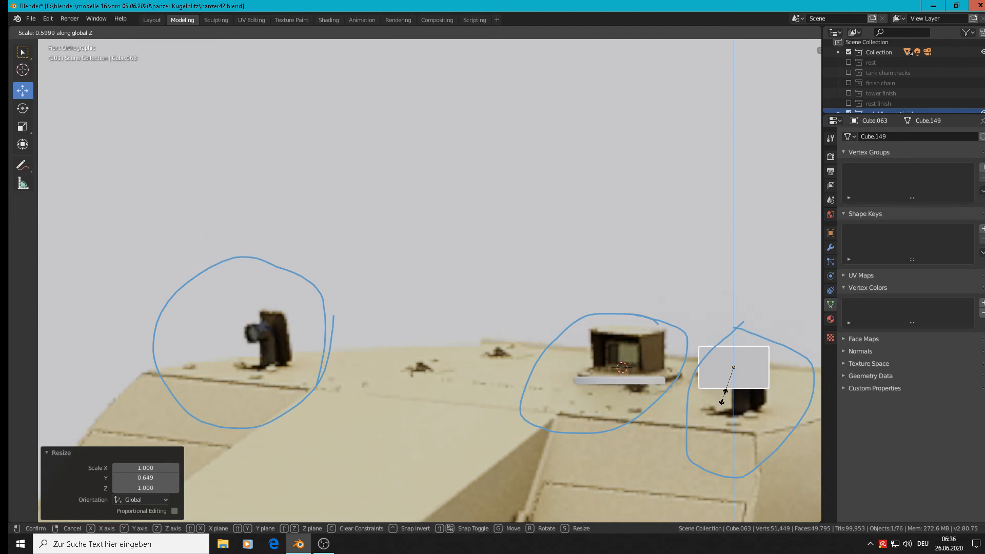
left_click(724, 399)
Cut the box with two vertical loops and scale them apart by 2.632 along X toward the side walls.
middle_click_drag(744, 358, 540, 306, "shift")
scroll(540, 306, "up", 1)
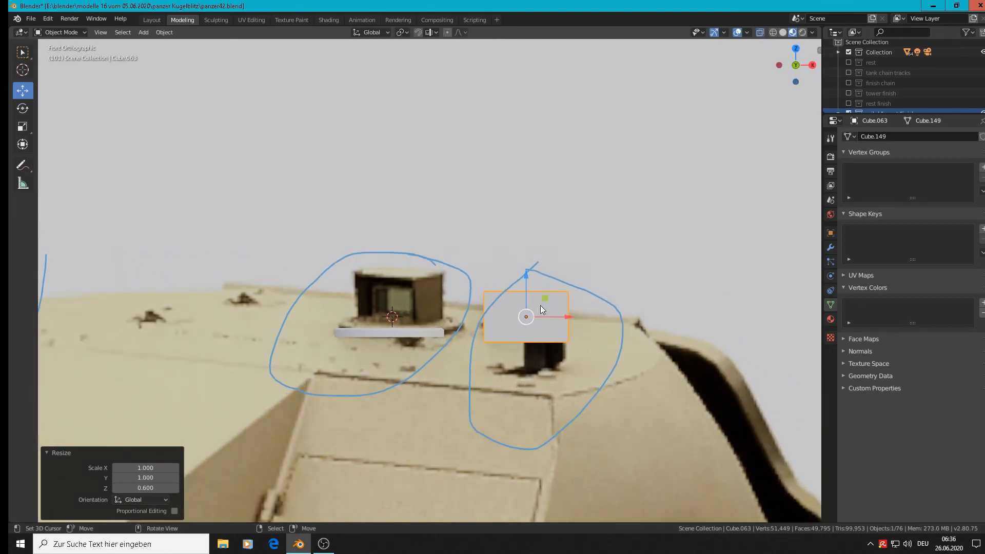
key("Tab")
scroll(528, 305, "up", 2)
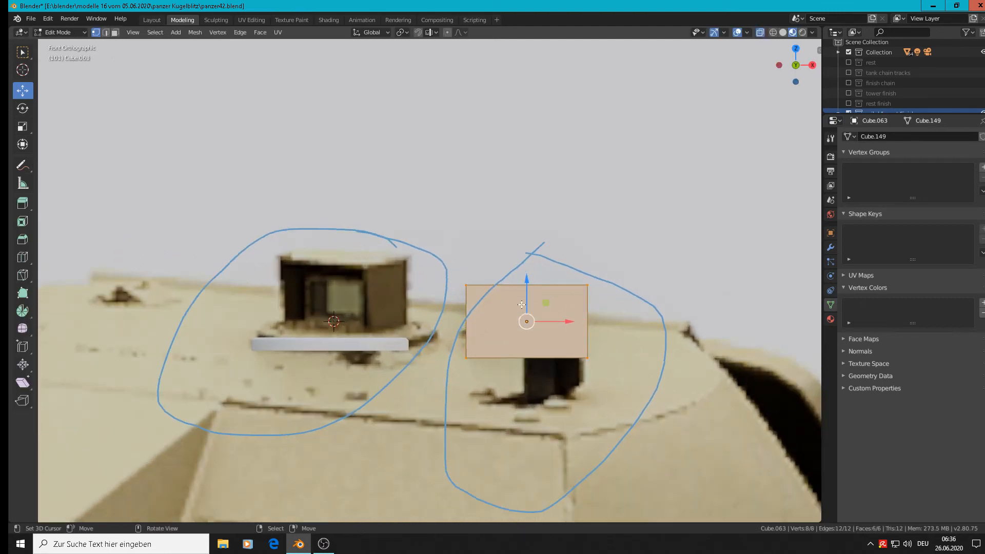
key("ctrl+r")
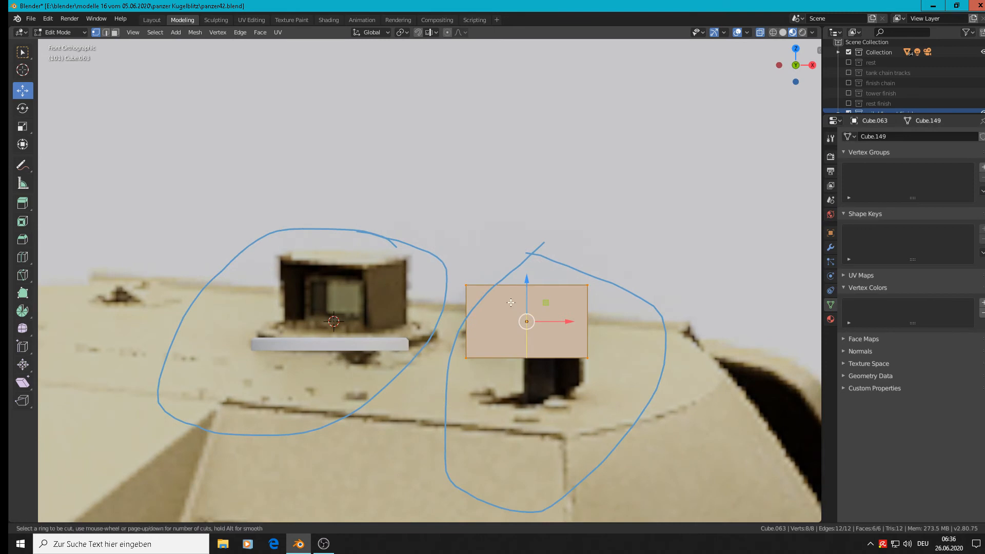
scroll(511, 302, "up", 1)
left_click(511, 303)
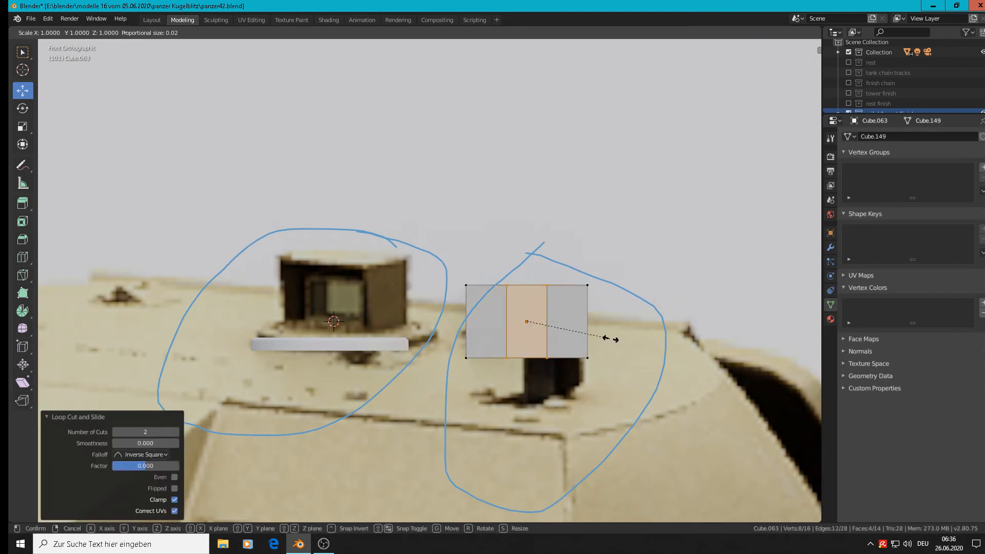
key("x")
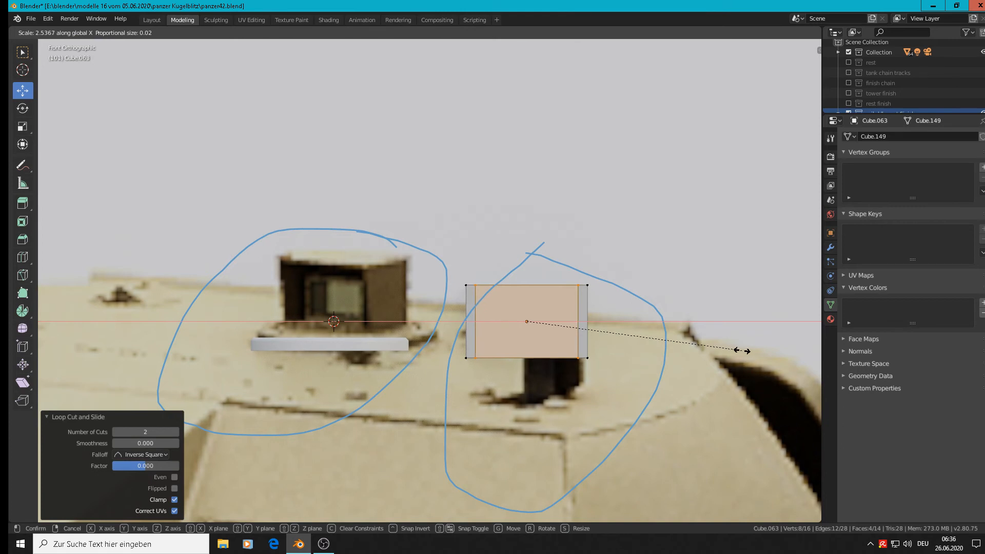
left_click(741, 350)
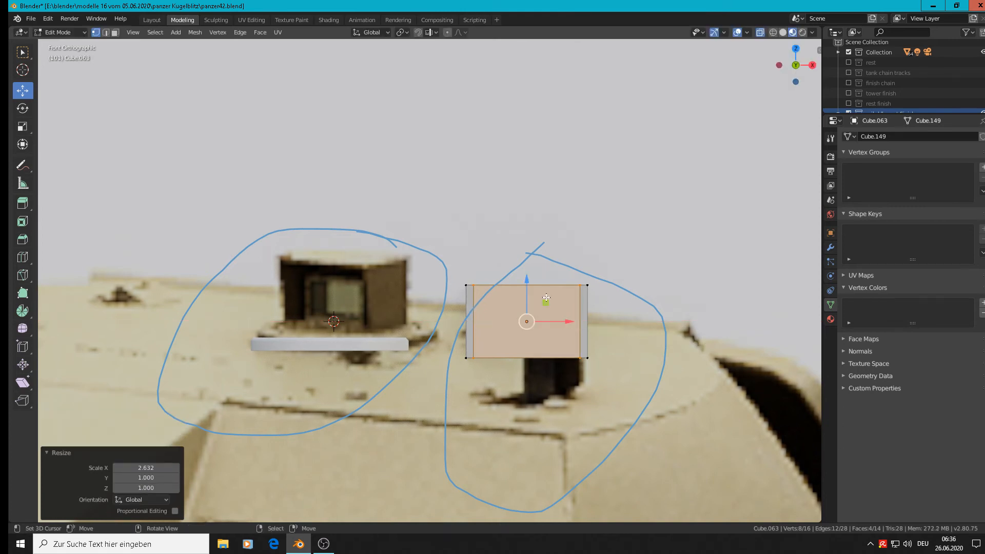
Add one horizontal loop cut around the box and slide it near the top with a factor of -0.788.
scroll(547, 297, "up", 1)
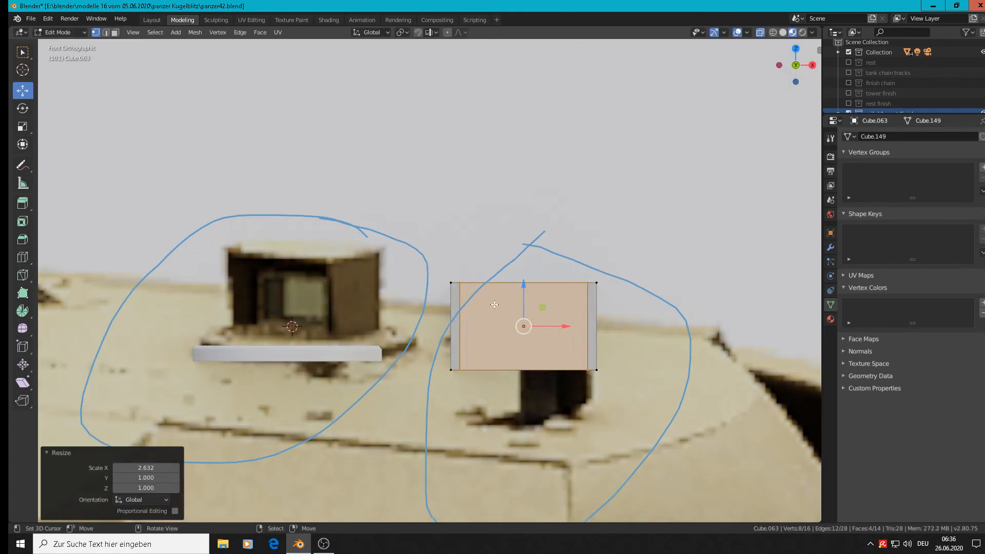
key("ctrl+r")
left_click(461, 295)
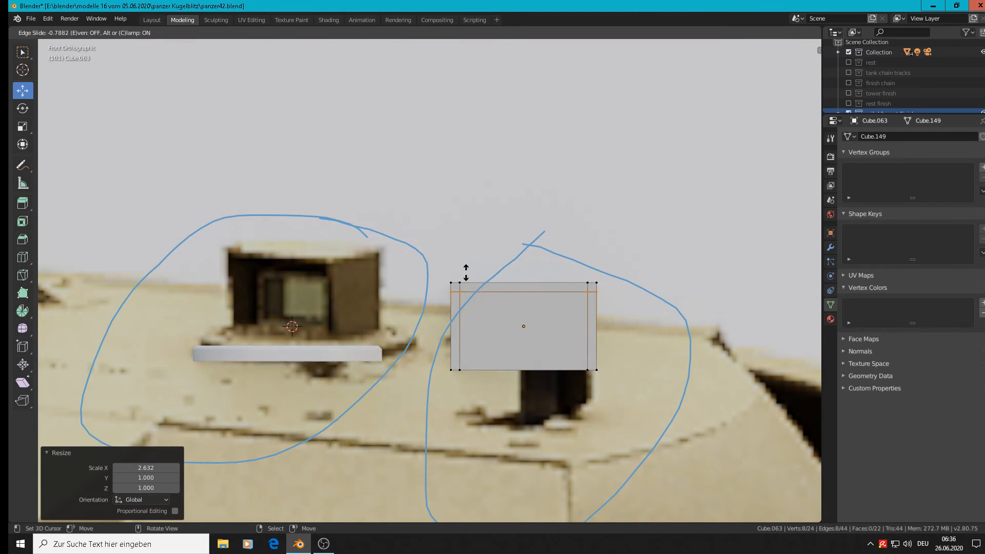
left_click(465, 270)
middle_click_drag(518, 339, 545, 376)
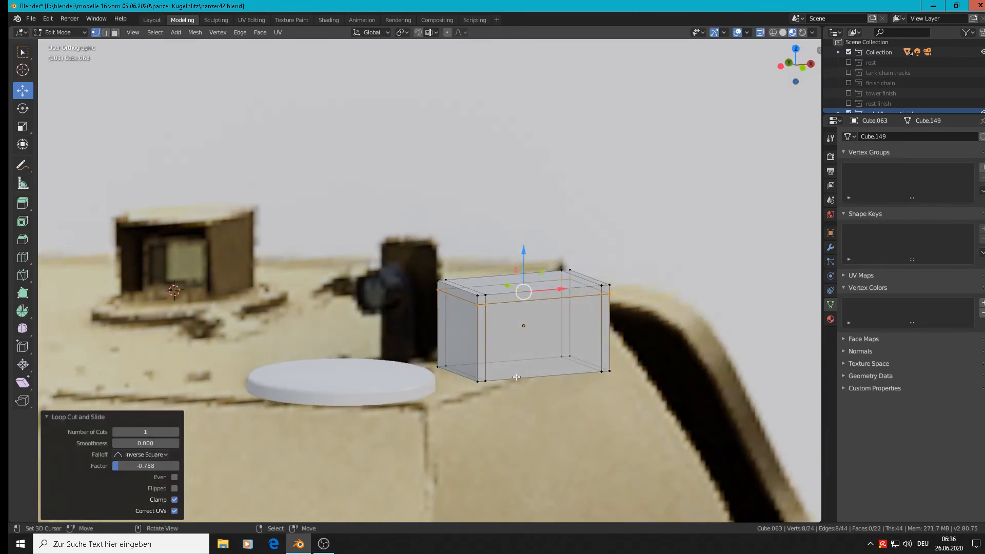
Delete the lower front edge of the box to open the sight housing at the front and underneath.
left_click(106, 32)
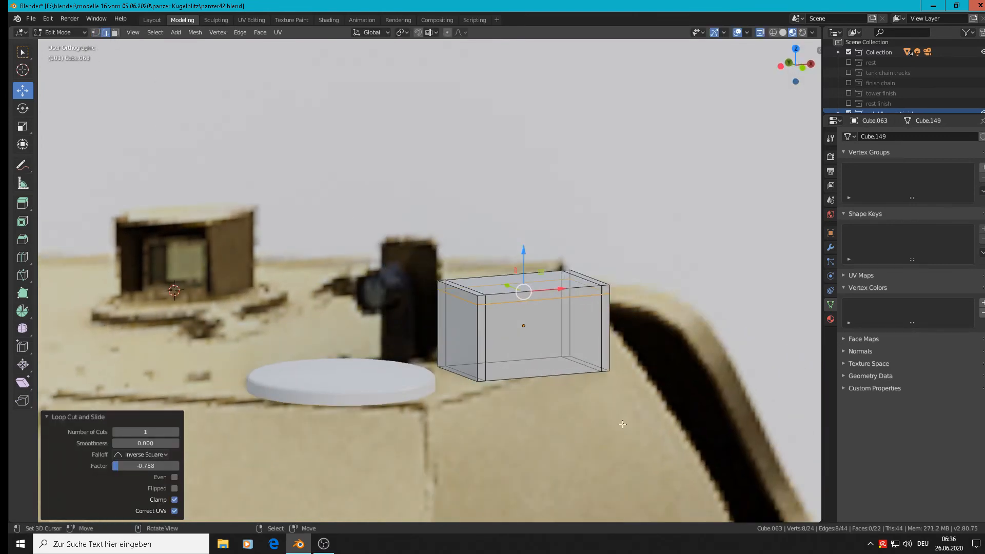
key("x")
left_click(531, 387)
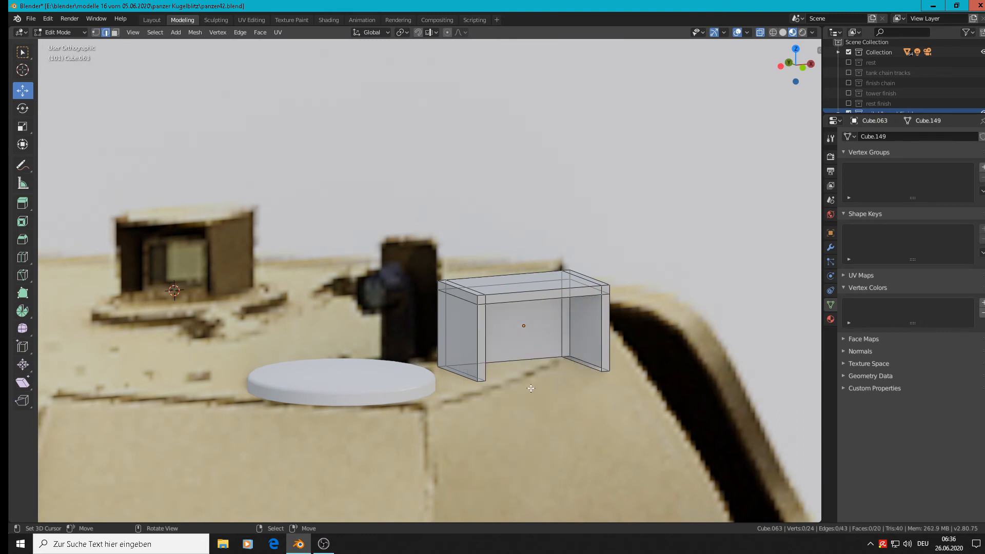
Fill the missing inner faces beneath the housing's roof and along one side wall.
middle_click_drag(530, 388, 484, 355)
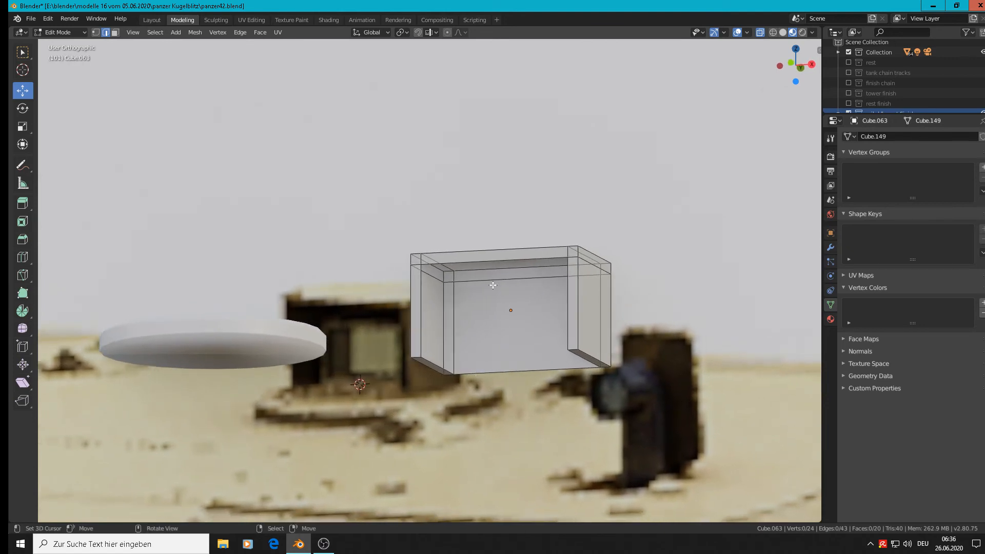
left_click(470, 286)
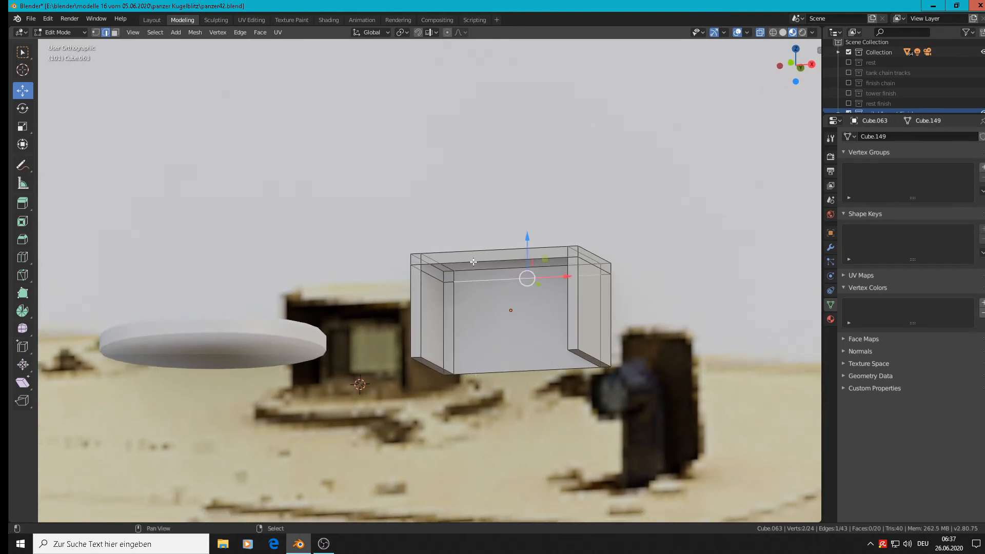
left_click(478, 276, "shift")
key("f")
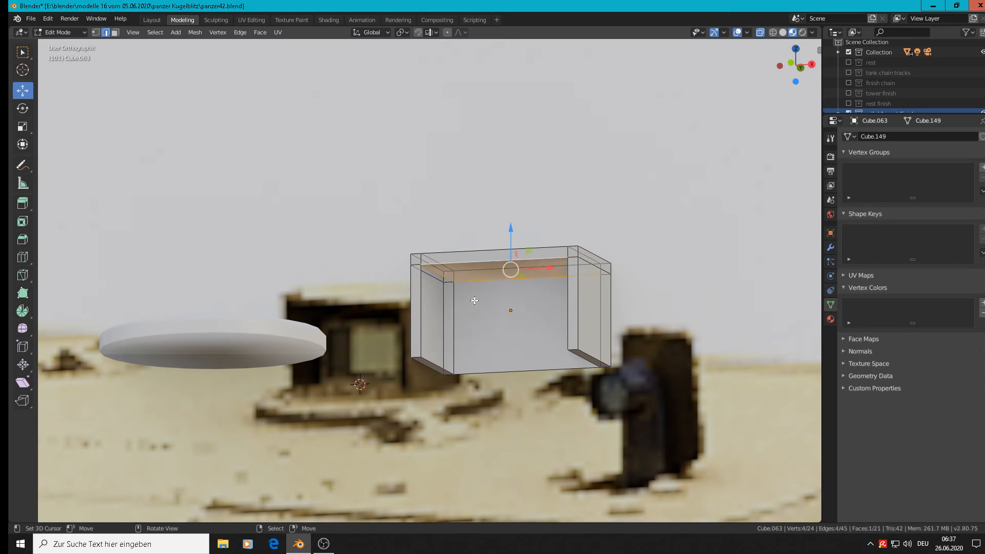
left_click(454, 318)
left_click(428, 317, "shift")
key("f")
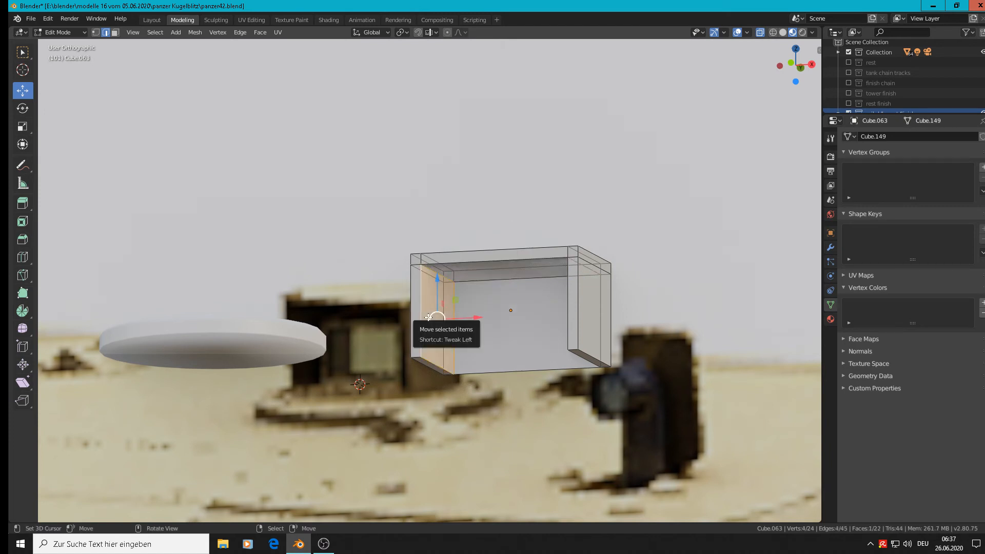
Fill the inner face of the opposite side wall between its front and rear vertical edges.
middle_click_drag(429, 317, 539, 328)
left_click(537, 333)
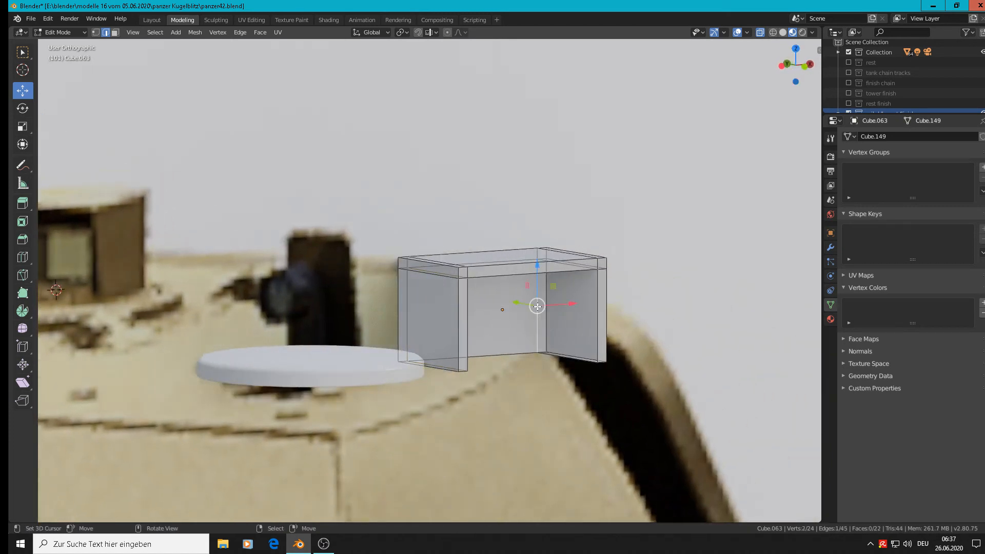
left_click(593, 323, "shift")
key("f")
key("Tab")
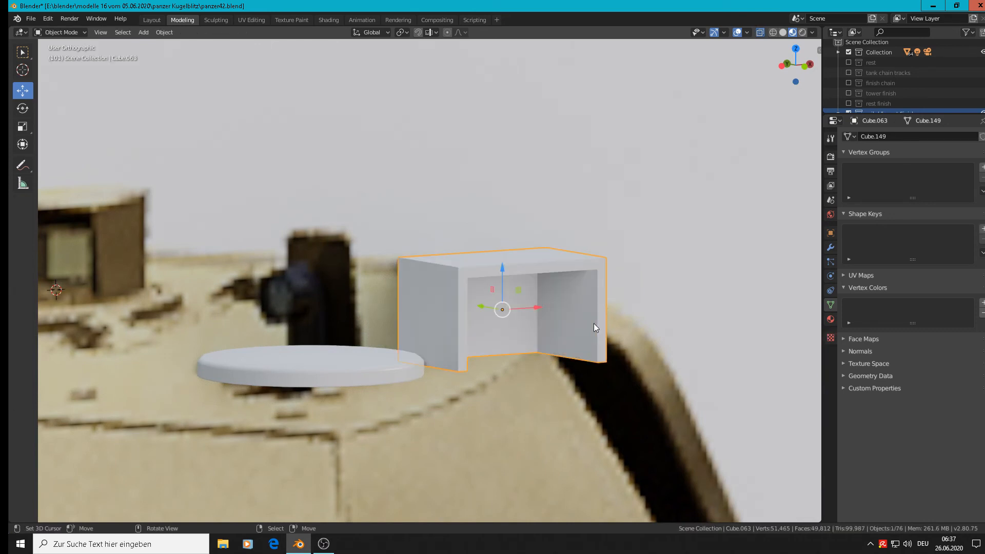
Extrude the band of faces around the roof's edge along the normals and enlarge it into an overhanging rim.
scroll(586, 334, "down", 1)
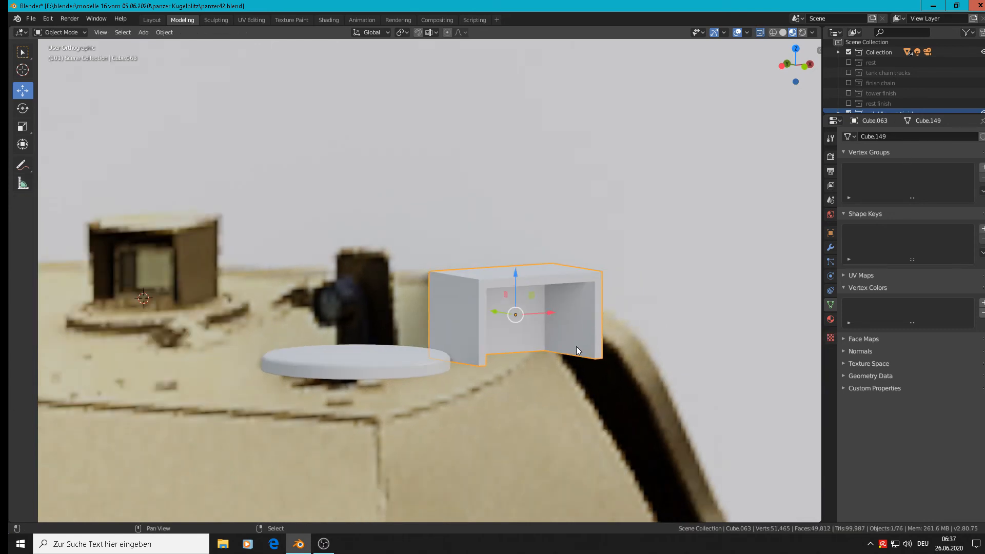
middle_click_drag(505, 341, 461, 328)
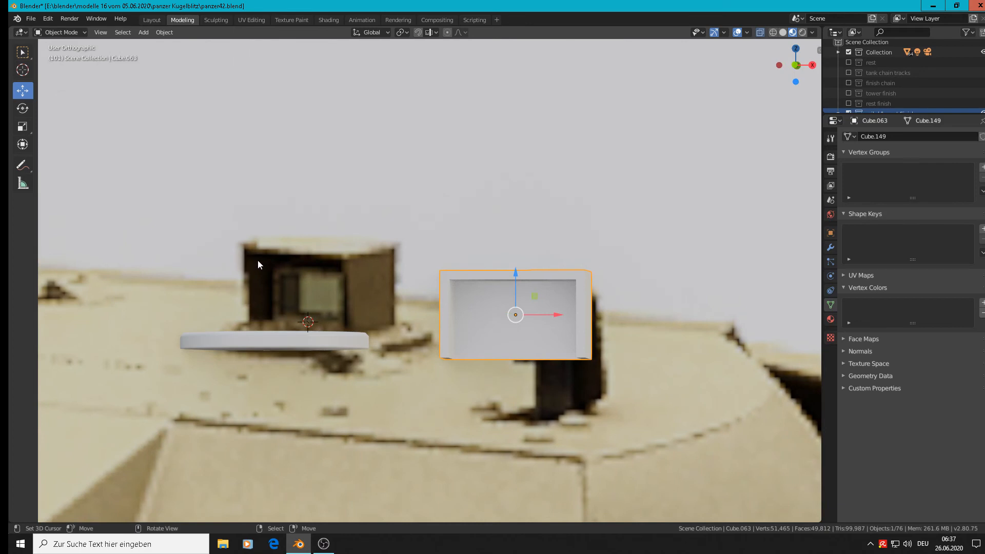
middle_click_drag(357, 257, 521, 362)
scroll(547, 313, "up", 3)
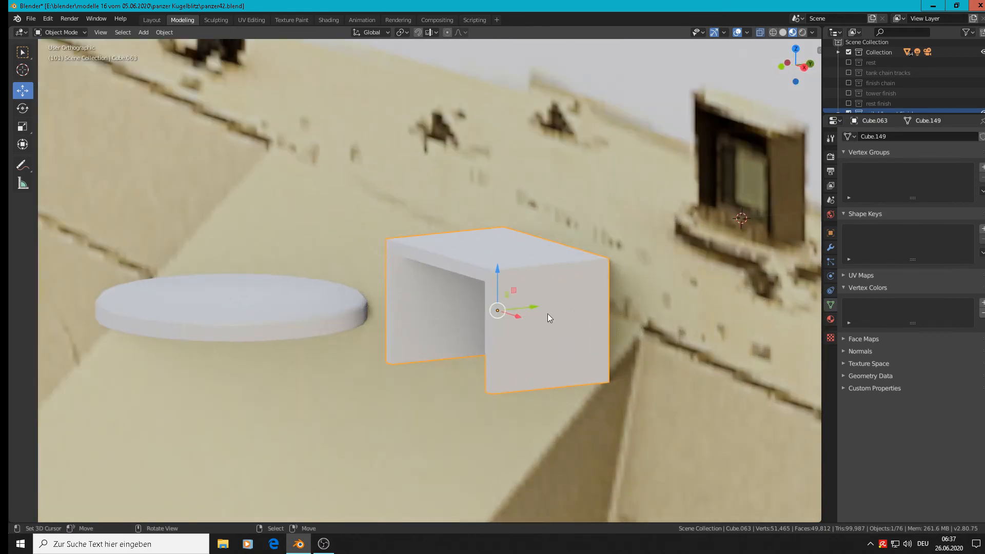
key("Tab")
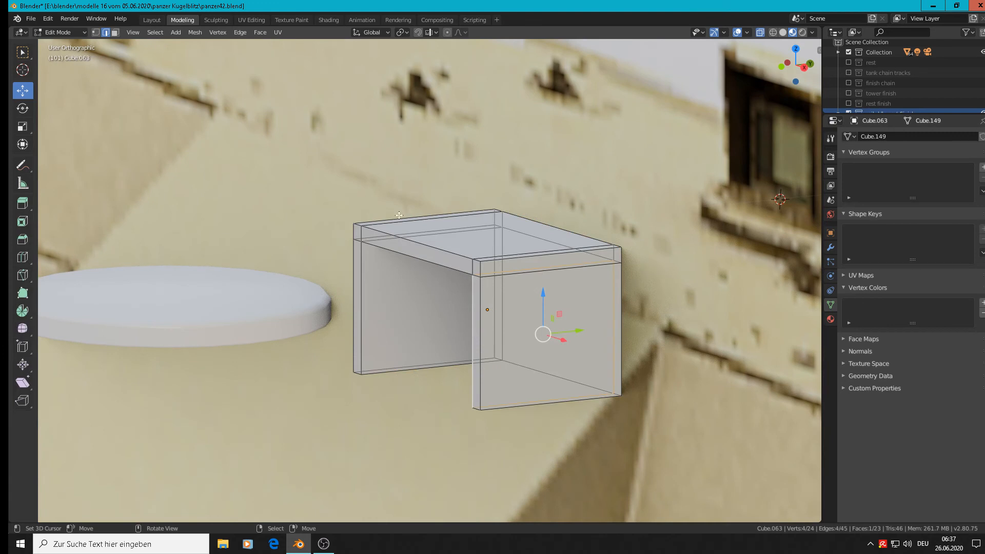
left_click(115, 32)
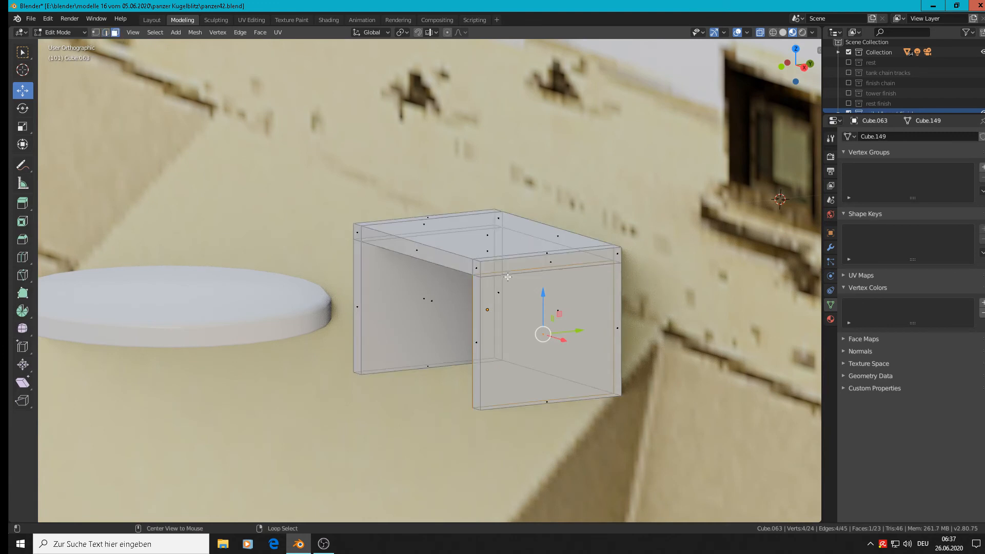
left_click(482, 268, "alt")
key("s")
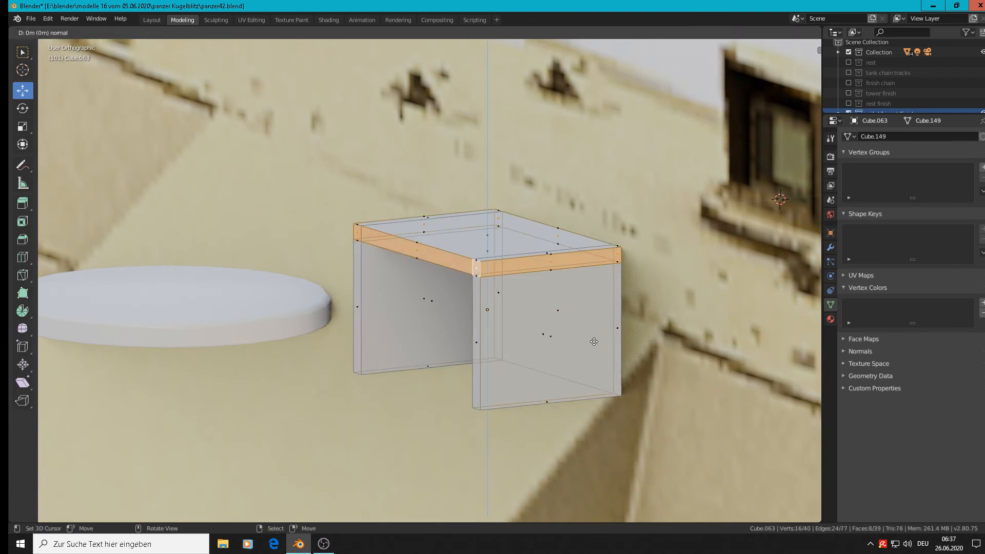
left_click(601, 348)
middle_click_drag(601, 349, 622, 356)
key("s")
left_click(658, 433)
key("Tab")
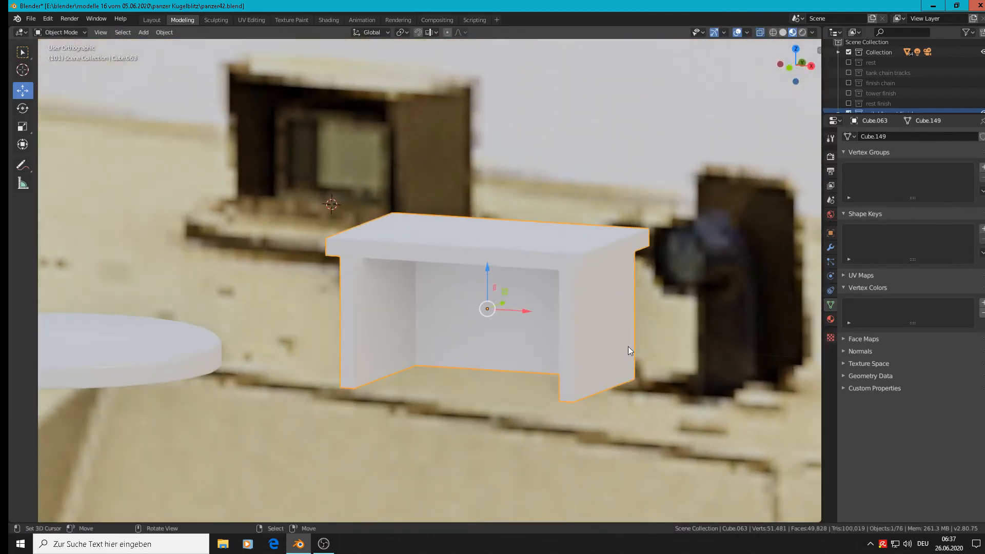
Turn off X-ray and select the roof rim's upper and lower edge loops together with its vertical corner edges.
scroll(628, 346, "up", 3)
key("Tab")
scroll(601, 307, "down", 3)
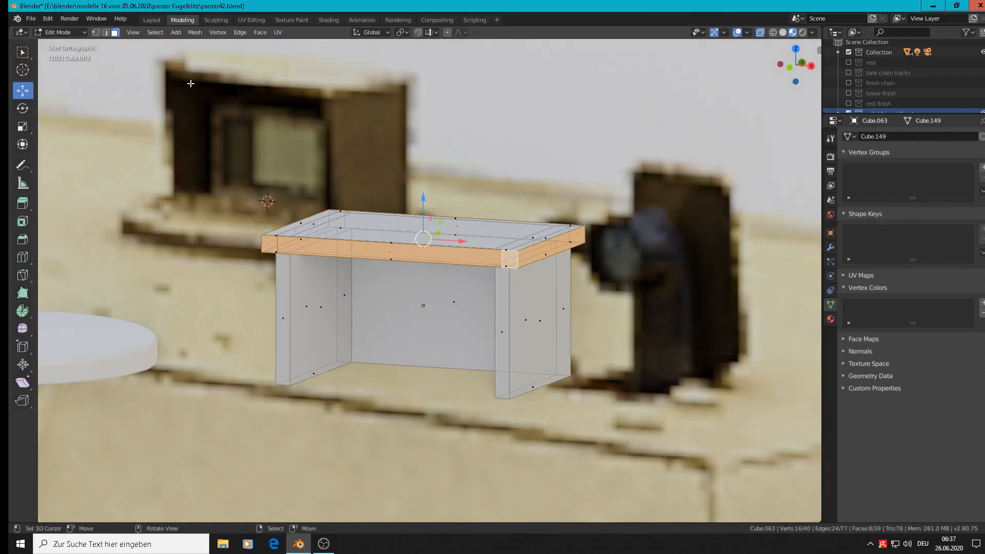
left_click(759, 32)
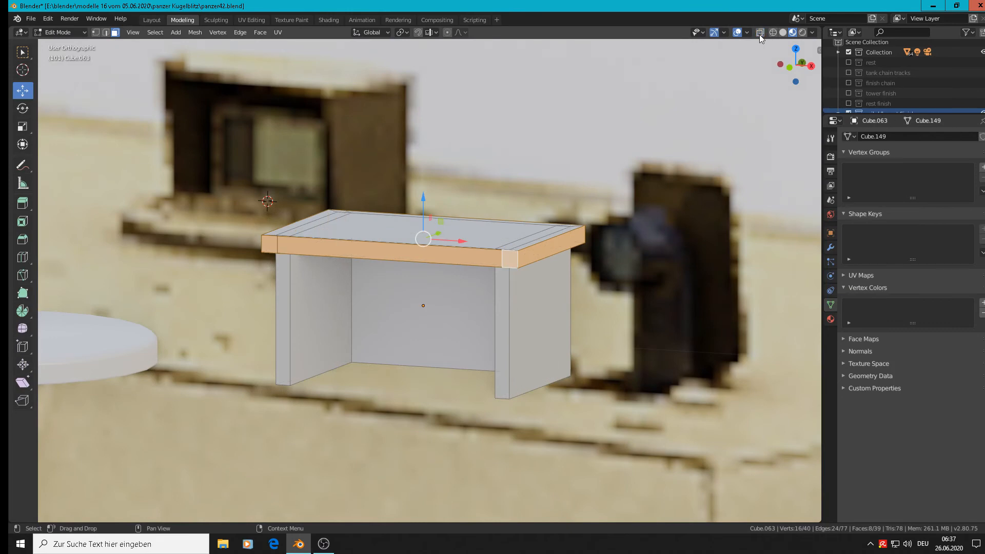
left_click(106, 32)
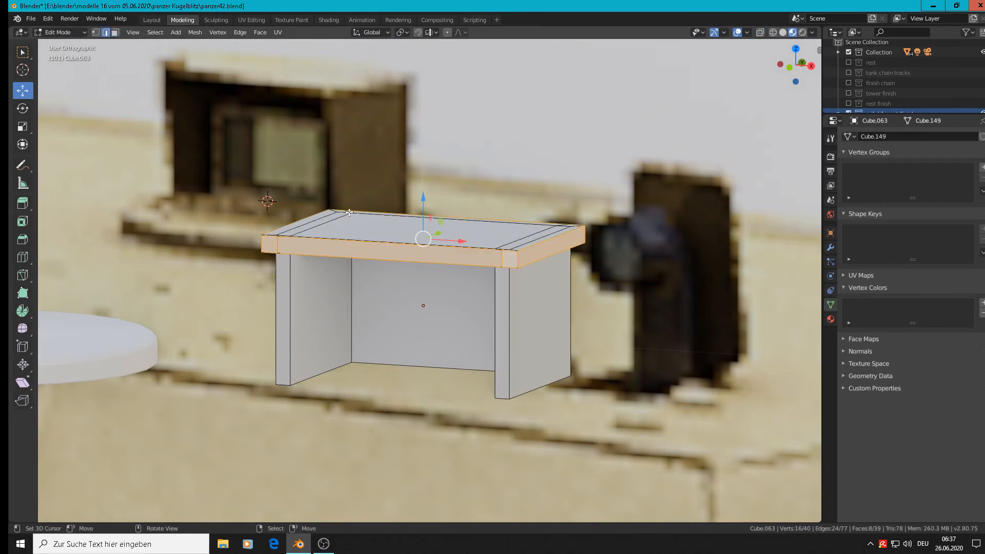
middle_click_drag(267, 215, 319, 267)
left_click(319, 267, "alt")
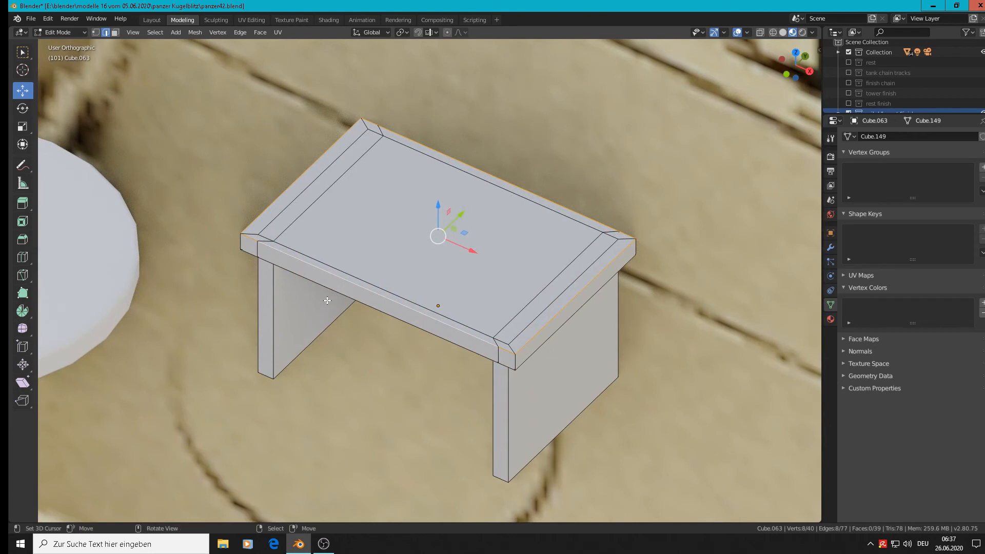
left_click(319, 292, "alt+shift")
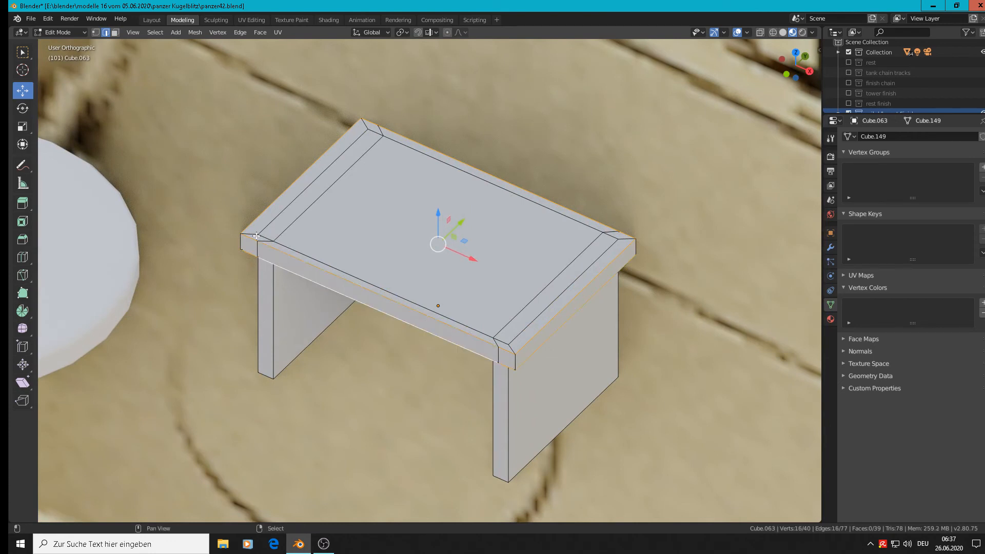
left_click(239, 240, "shift")
left_click(647, 252, "shift")
middle_click_drag(648, 252, 380, 273)
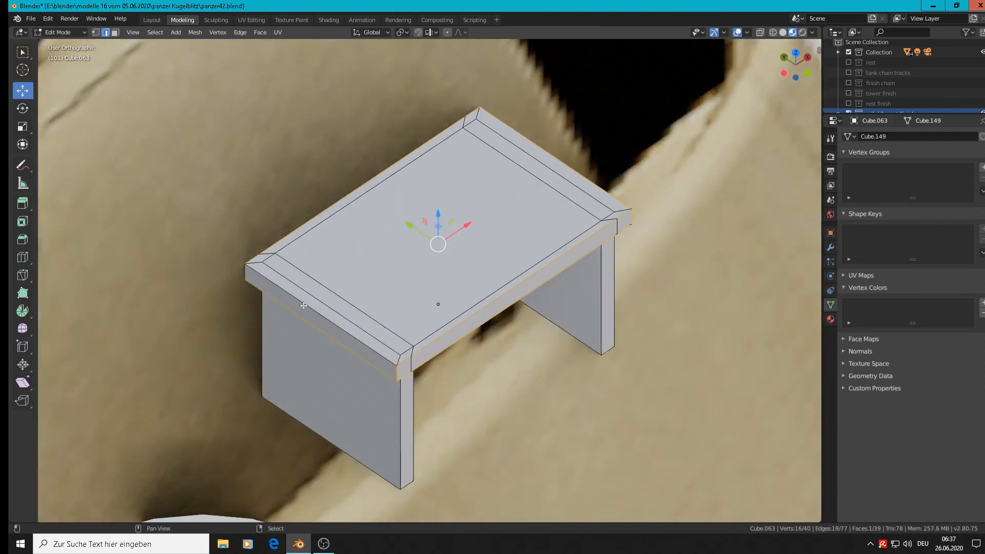
left_click(283, 290, "shift")
Add the vertical front and outer rear edges of both side walls to the edge selection.
middle_click_drag(283, 290, 373, 352)
left_click(333, 326, "shift")
left_click(350, 328, "shift")
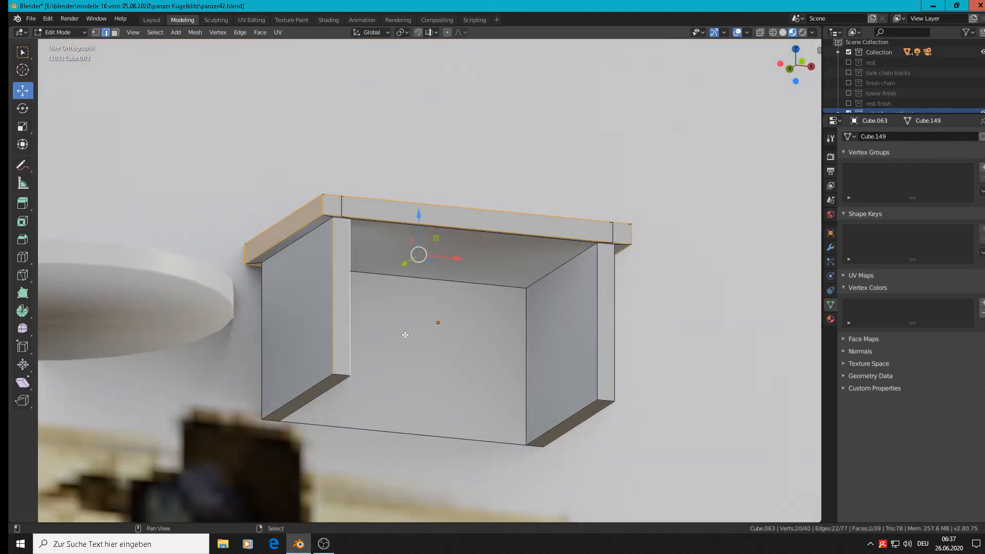
left_click(598, 315, "shift")
left_click(614, 323, "shift")
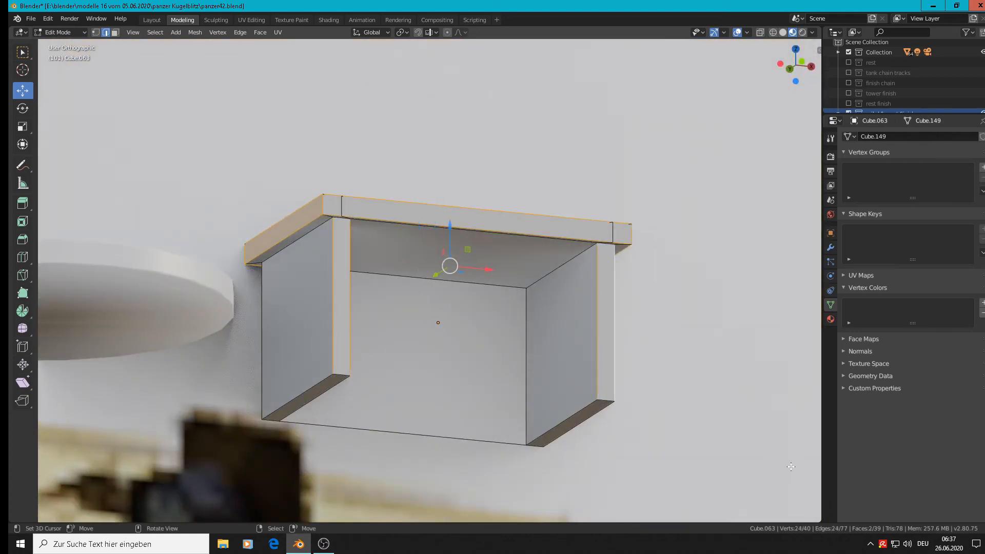
middle_click_drag(696, 440, 600, 453)
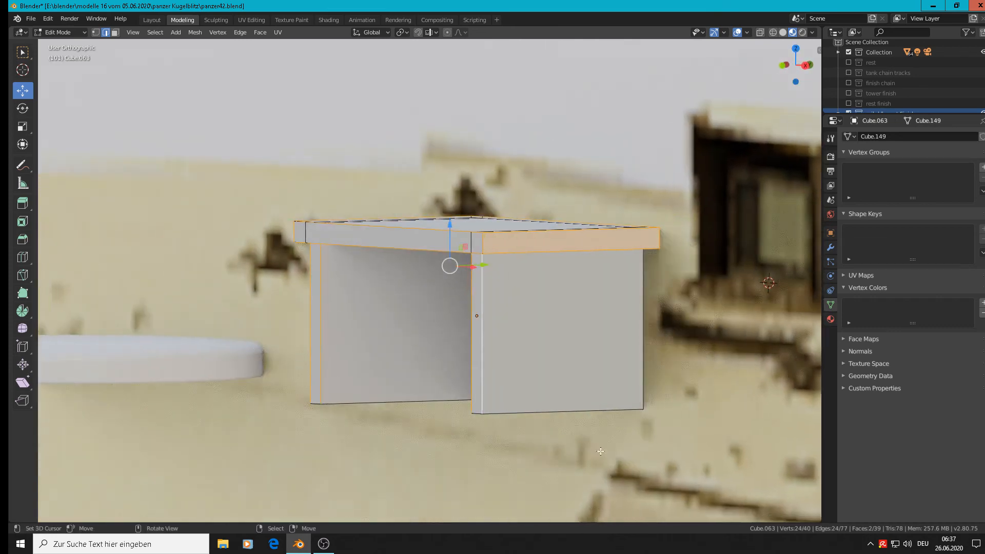
right_click(649, 353, "shift")
middle_click_drag(662, 396, 374, 369)
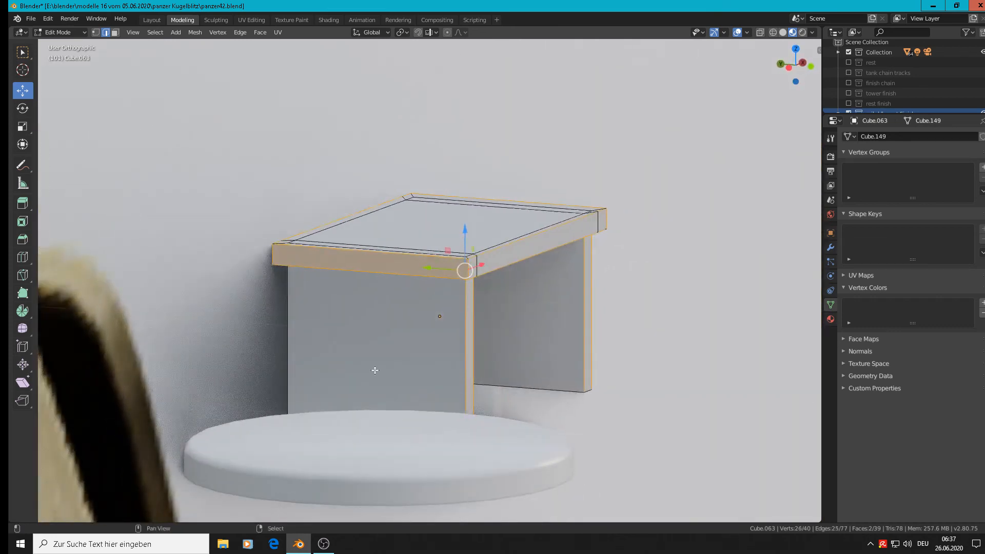
right_click(289, 328, "shift")
middle_click_drag(652, 439, 603, 436)
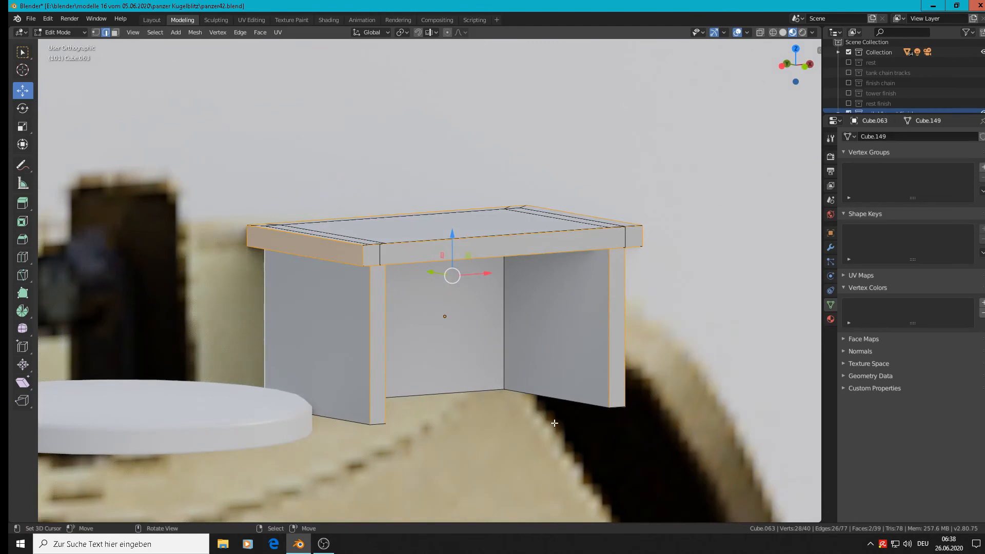
Bevel the selected rim and wall edges with one segment about 0.034 m wide.
key("ctrl+e")
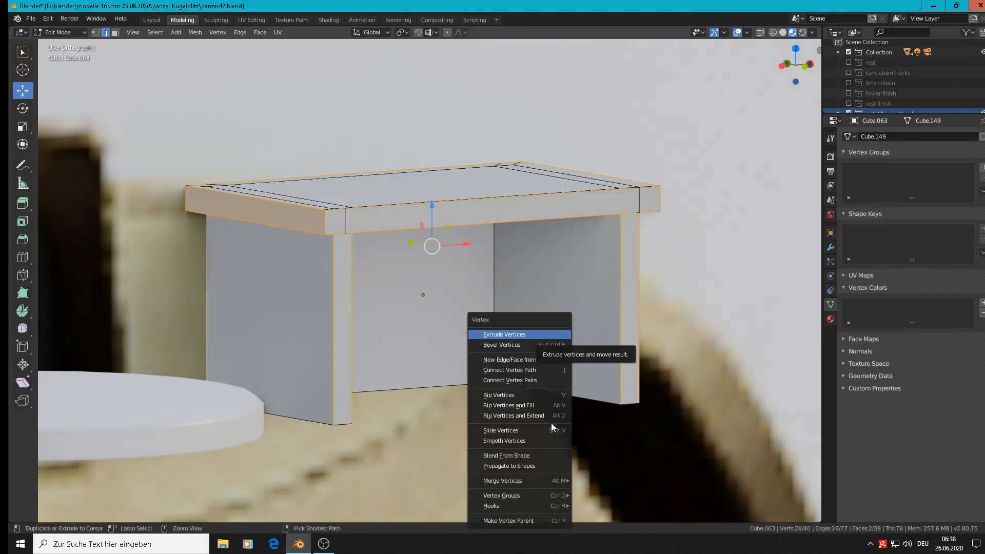
key("ctrl+b")
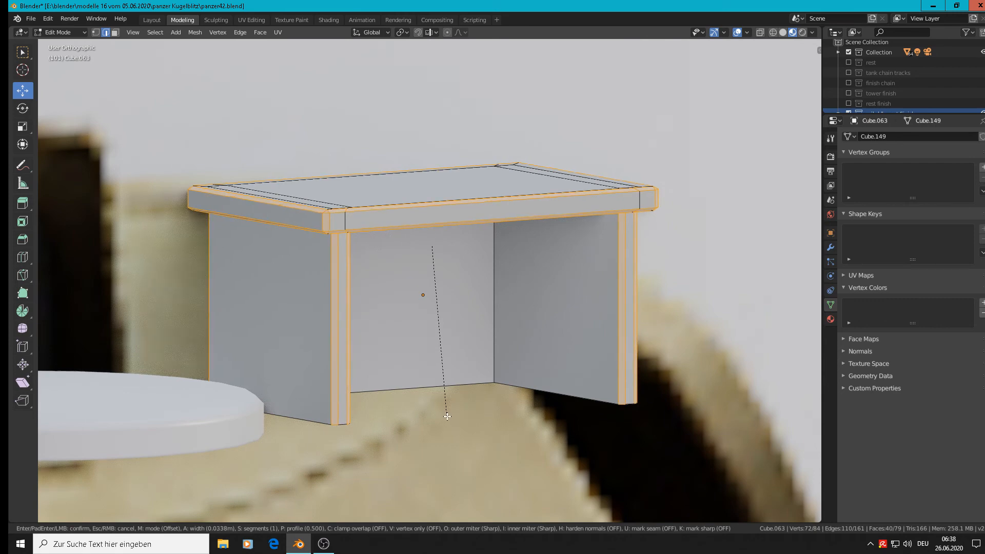
left_click(444, 409)
key("Tab")
scroll(475, 425, "down", 1)
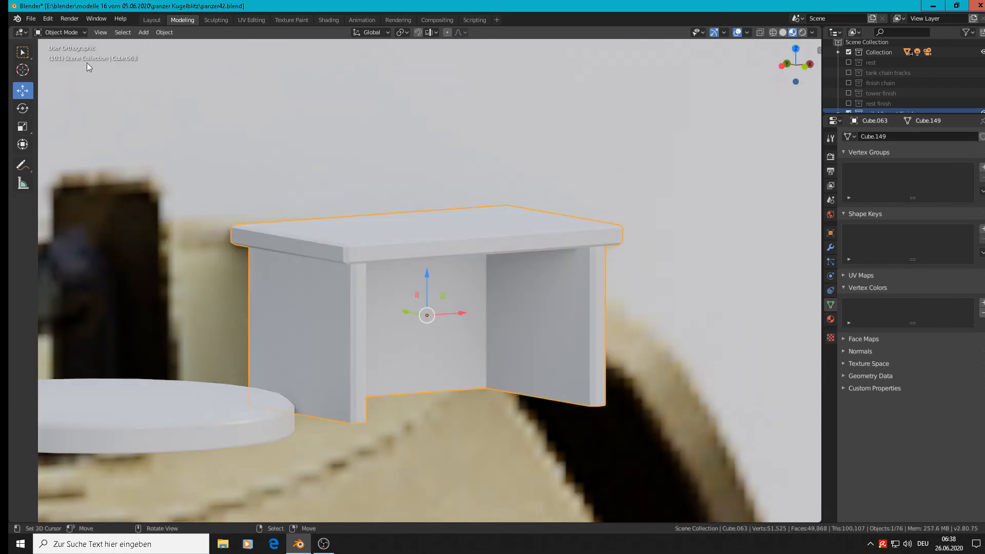
Apply smooth shading to the sight housing.
left_click(164, 32)
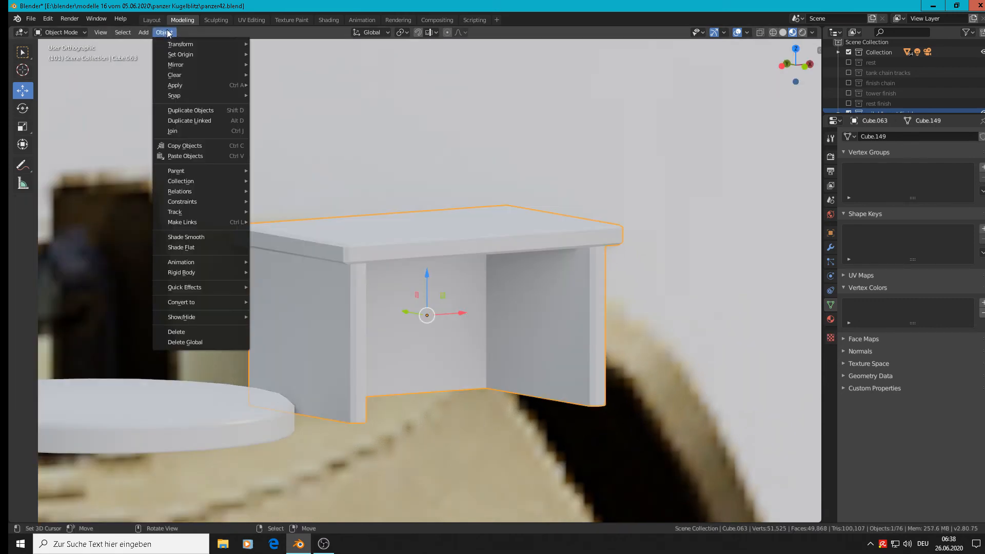
left_click(191, 237)
scroll(372, 286, "up", 1)
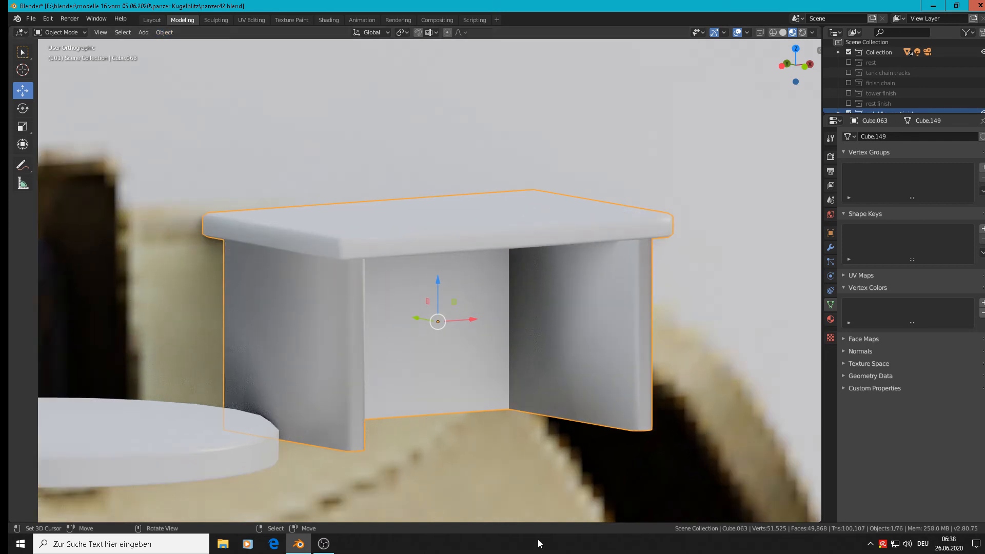
Select the outer faces of both side walls, one inner side face and the inner back wall face of the sight housing.
key("Tab")
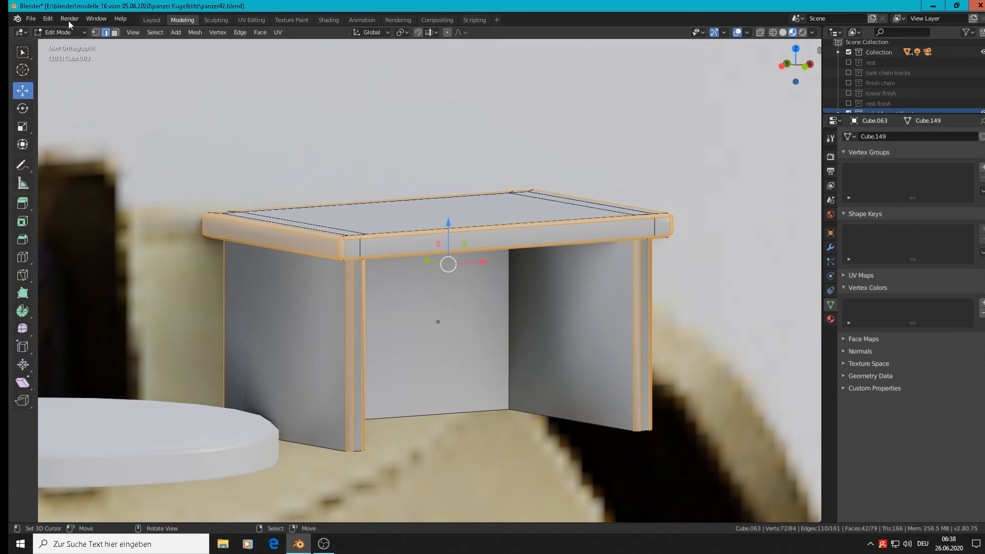
left_click(260, 33)
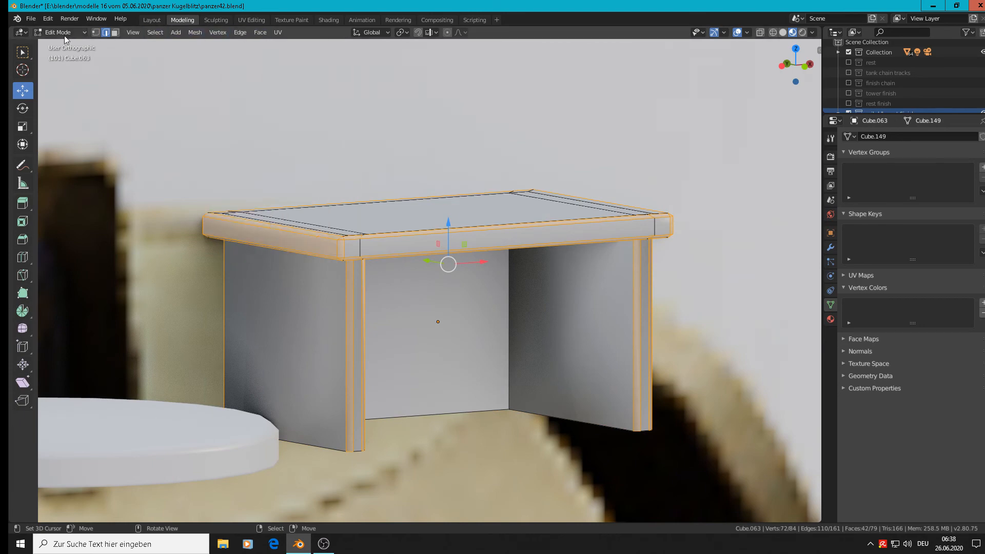
left_click(253, 314)
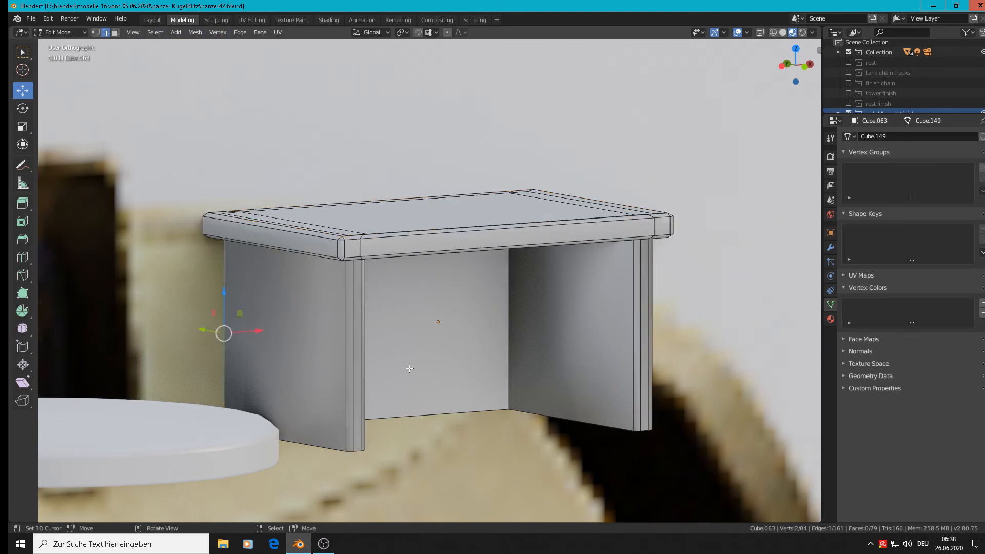
left_click(115, 34)
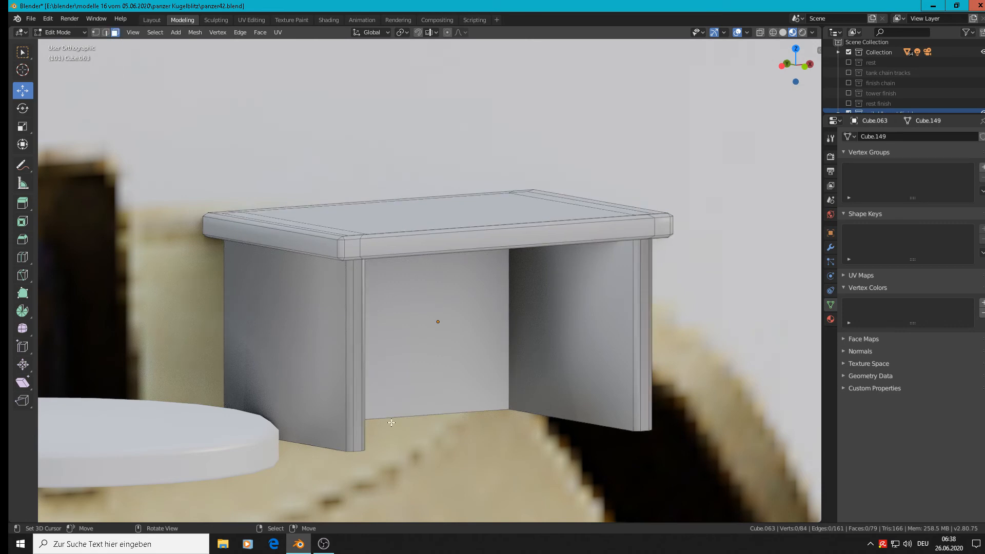
left_click(293, 338)
middle_click_drag(293, 338, 313, 309)
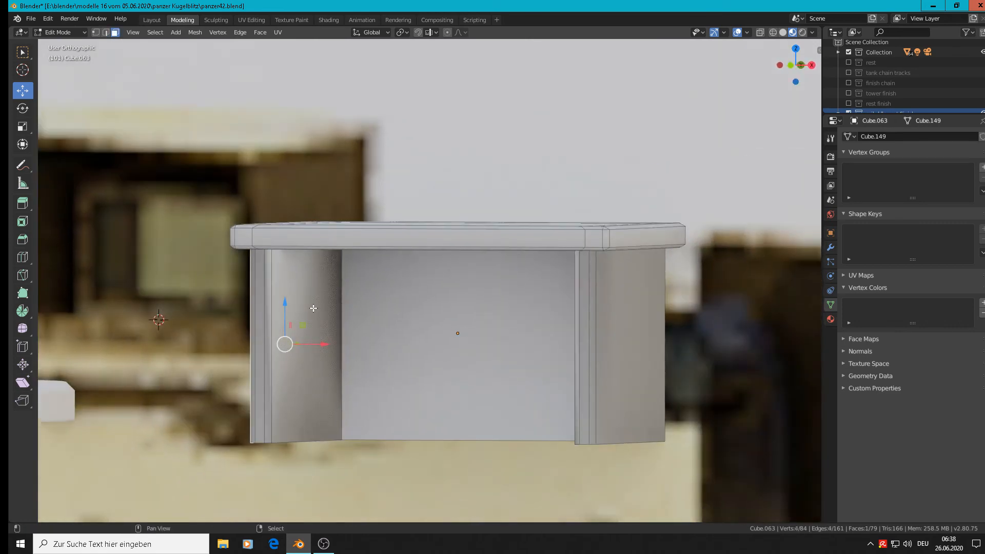
left_click(558, 364, "shift")
left_click(639, 343, "shift")
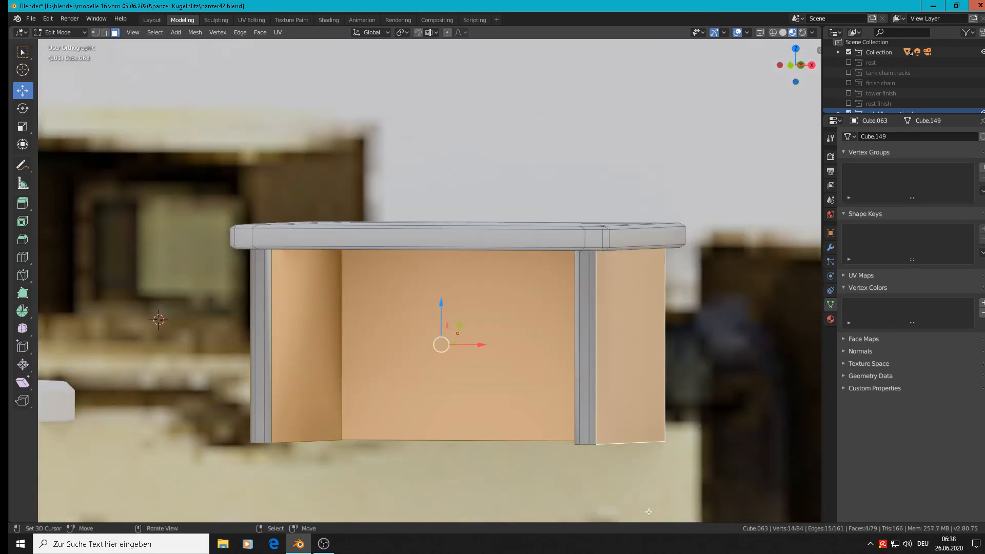
Add the remaining inner side wall and the roof's underside to the face selection, keeping the inner back wall selected in wireframe view.
middle_click_drag(638, 343, 622, 352)
left_click(622, 353, "shift")
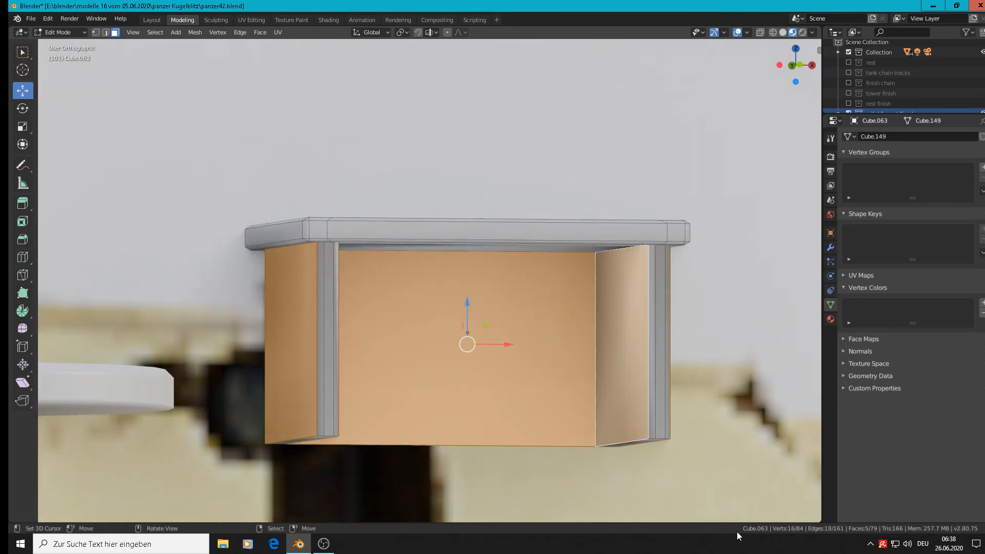
middle_click_drag(737, 536, 594, 238)
left_click(531, 256, "shift")
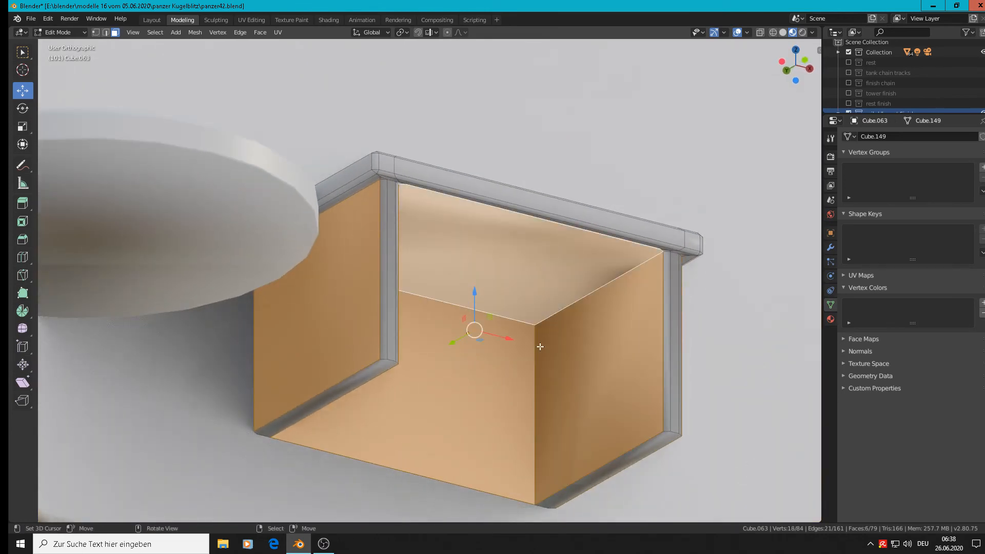
mouse_move(540, 346)
middle_mouse_down()
mouse_move(561, 345)
mouse_move(506, 303)
mouse_move(523, 255)
mouse_move(445, 260)
mouse_move(483, 249)
mouse_move(480, 264)
mouse_move(584, 261)
mouse_move(574, 257)
middle_mouse_up()
key("shift+z")
left_click(324, 364)
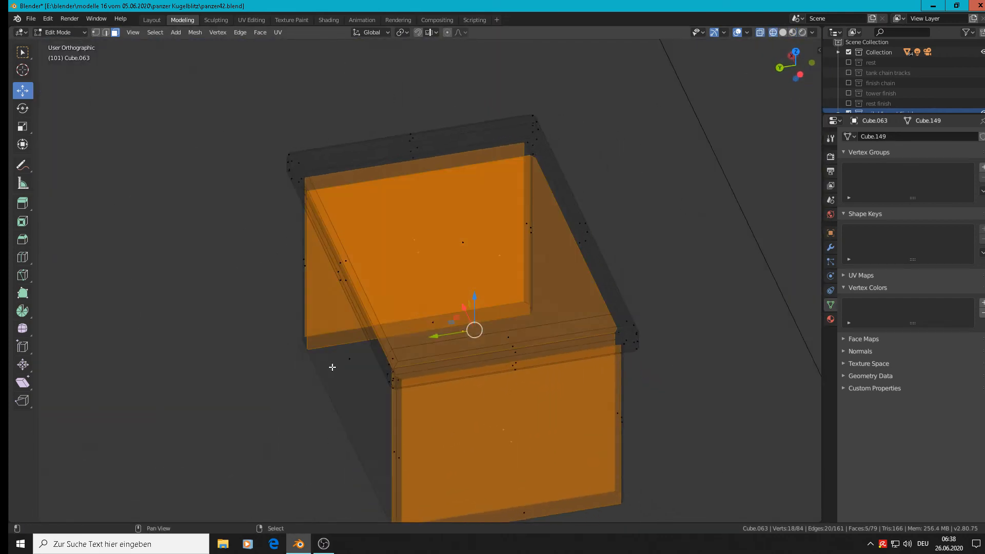
left_click(353, 363)
Apply flat shading to the selected wall and underside faces, restore material preview shading and return to Object Mode.
middle_click_drag(416, 361, 195, 310)
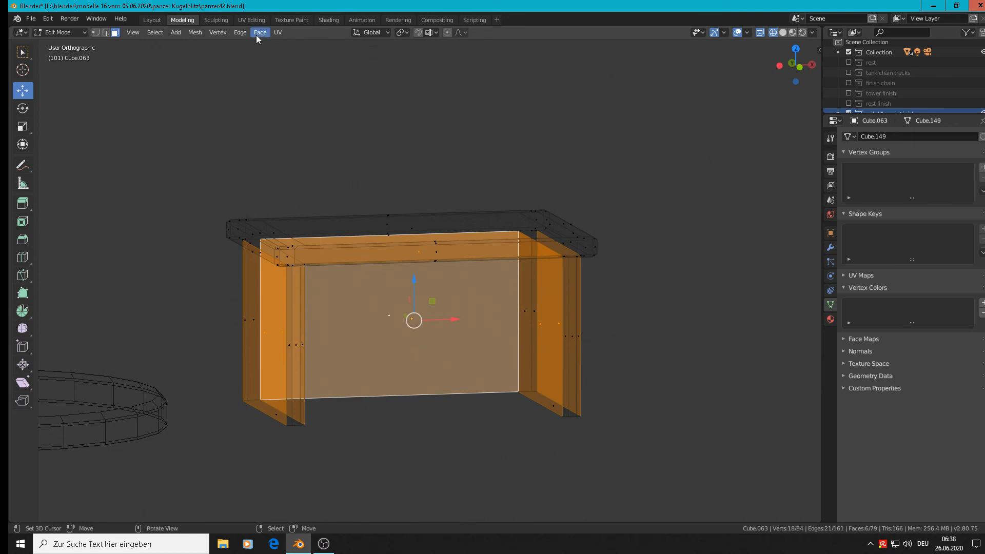
left_click(259, 33)
left_click(304, 232)
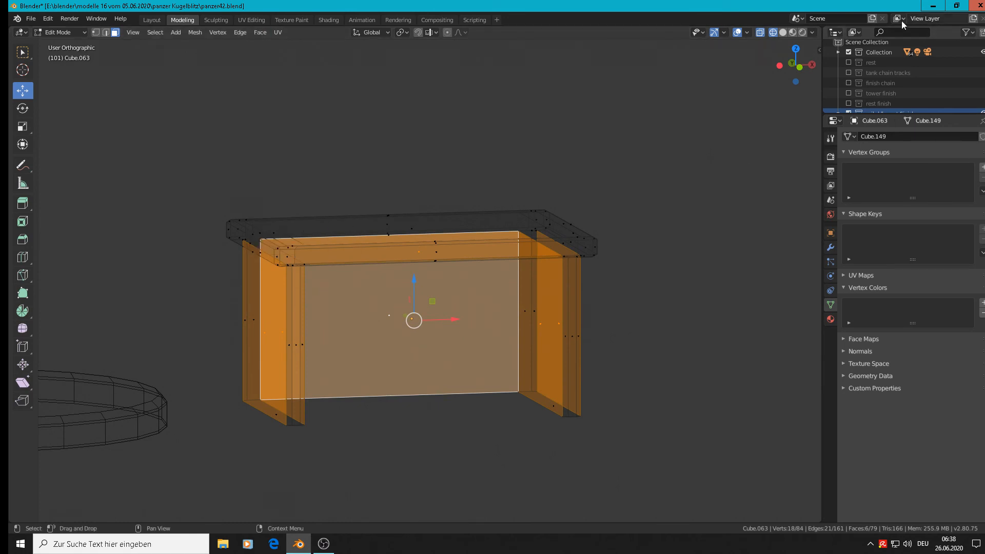
left_click(794, 32)
key("Tab")
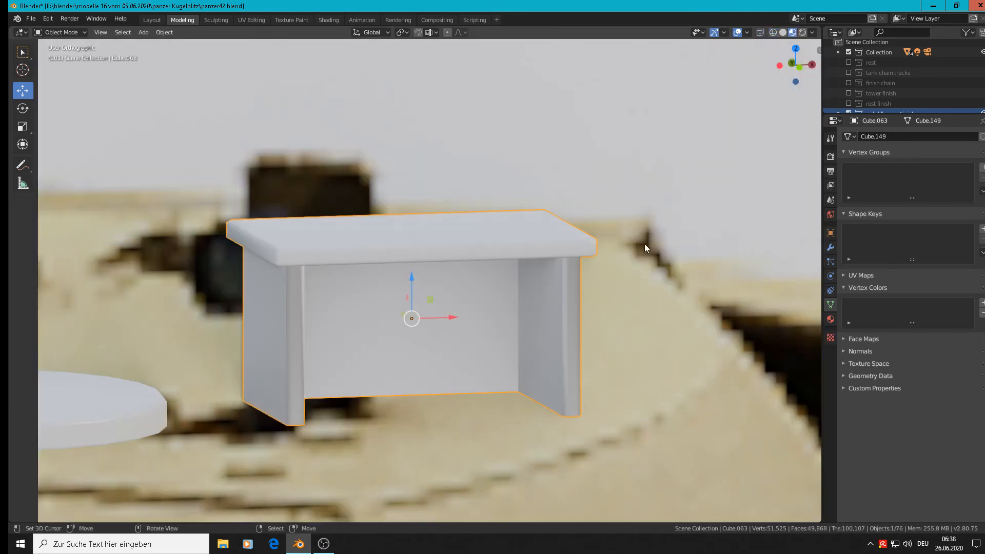
scroll(648, 269, "down", 4)
scroll(648, 270, "up", 1)
middle_click_drag(630, 264, 587, 286)
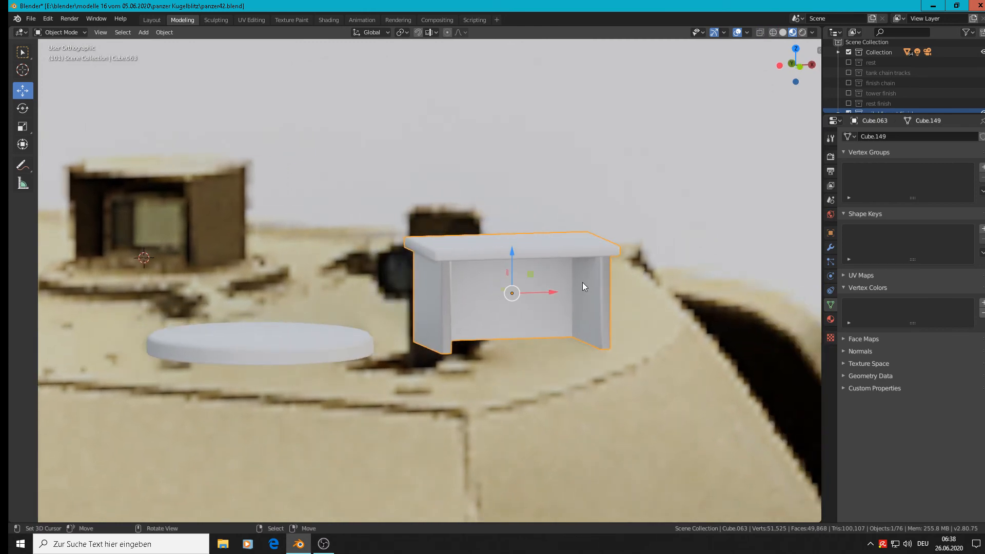
scroll(617, 262, "up", 5)
Add two edge loops around the right side wall, slid to its upper and lower ends with factors 0.987 and -1.000.
key("Tab")
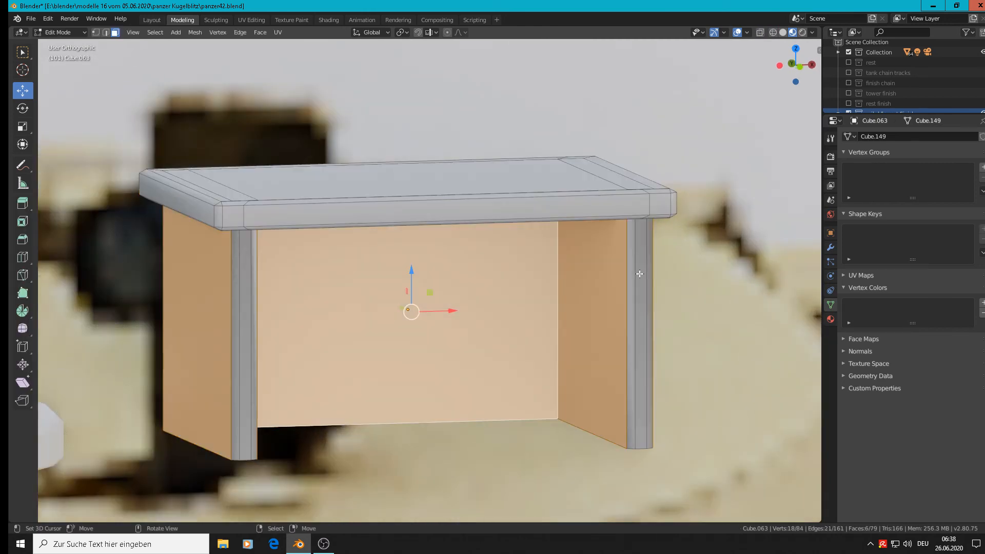
key("ctrl+r")
left_click(638, 275)
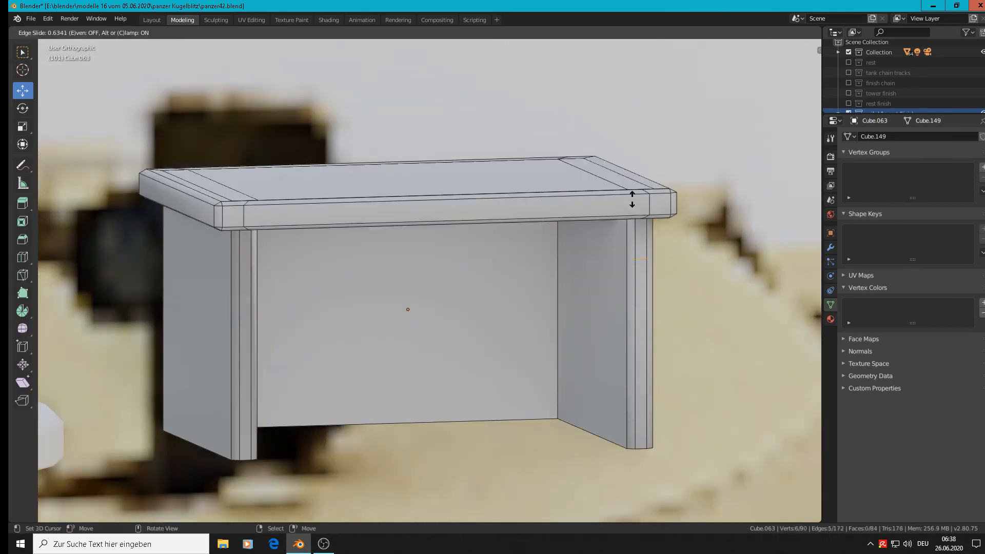
left_click(634, 160)
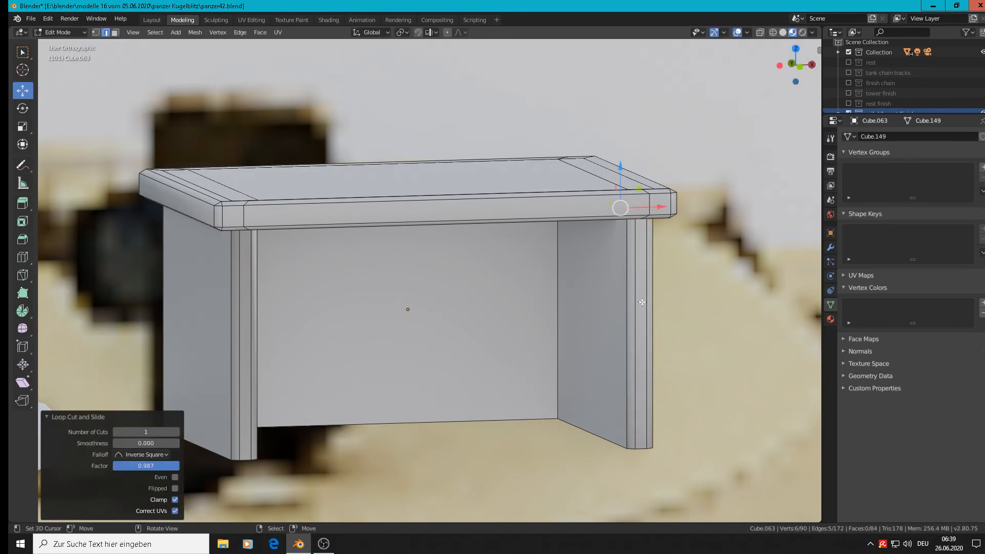
key("ctrl+r")
left_click(633, 369)
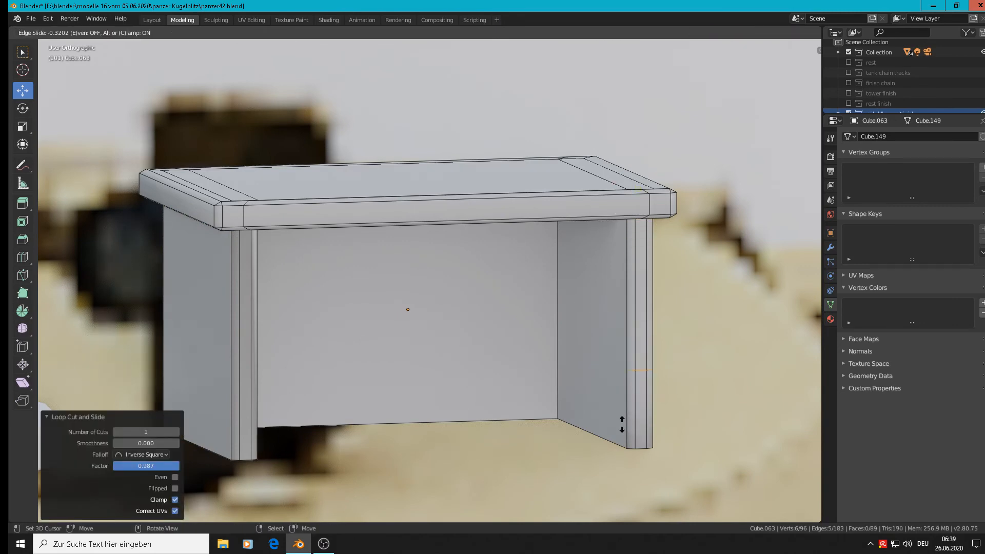
left_click(609, 502)
Add two edge loops around the left side wall, slid to its upper end with factor 0.961 and to its lower end.
middle_click_drag(441, 349, 820, 311, "shift")
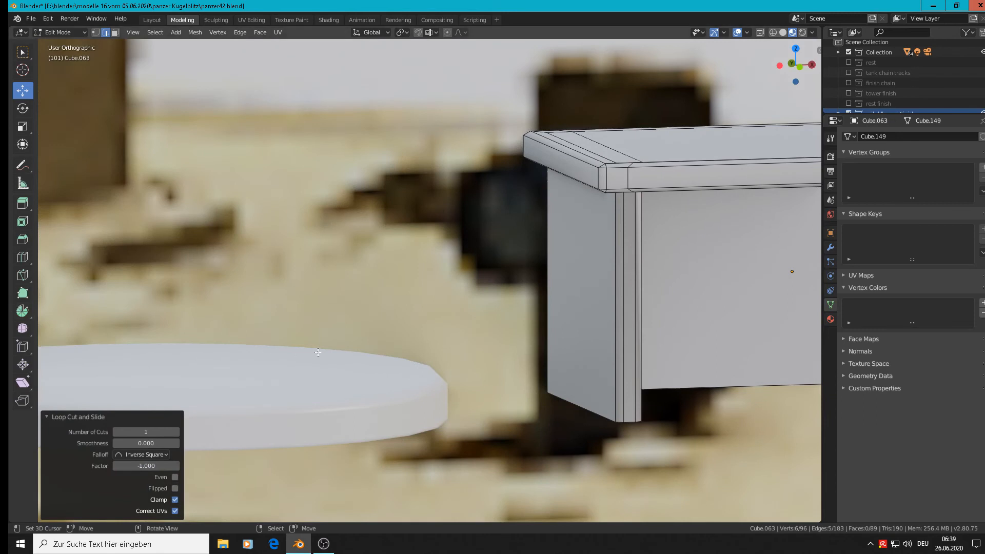
key("ctrl+r")
left_click(635, 303)
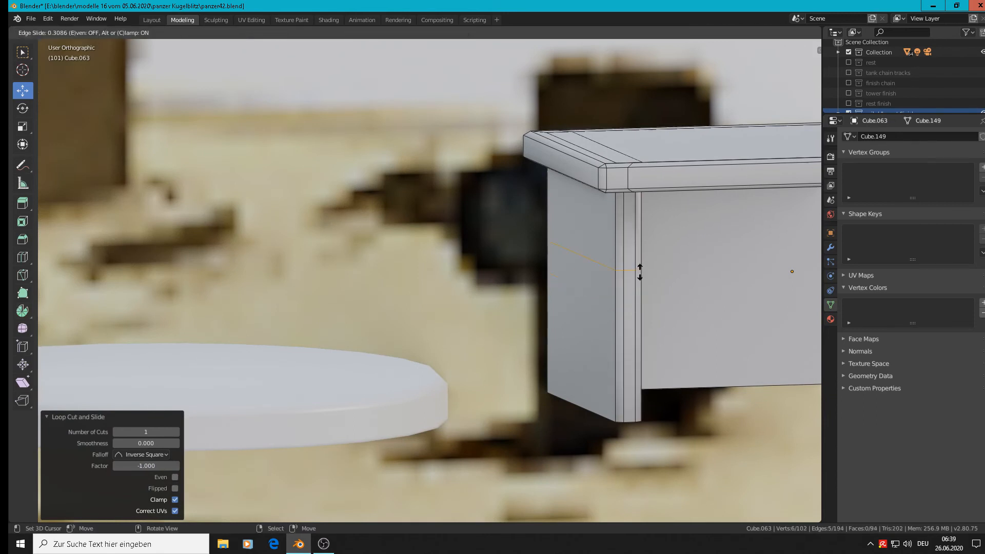
left_click(637, 200)
key("ctrl+r")
left_click(625, 315)
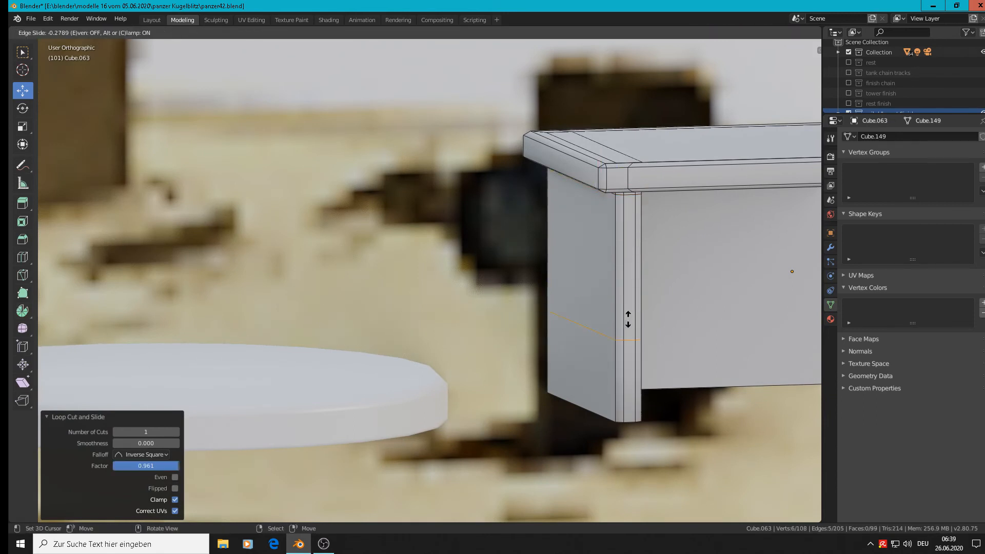
left_click(635, 398)
key("Tab")
scroll(636, 408, "down", 6)
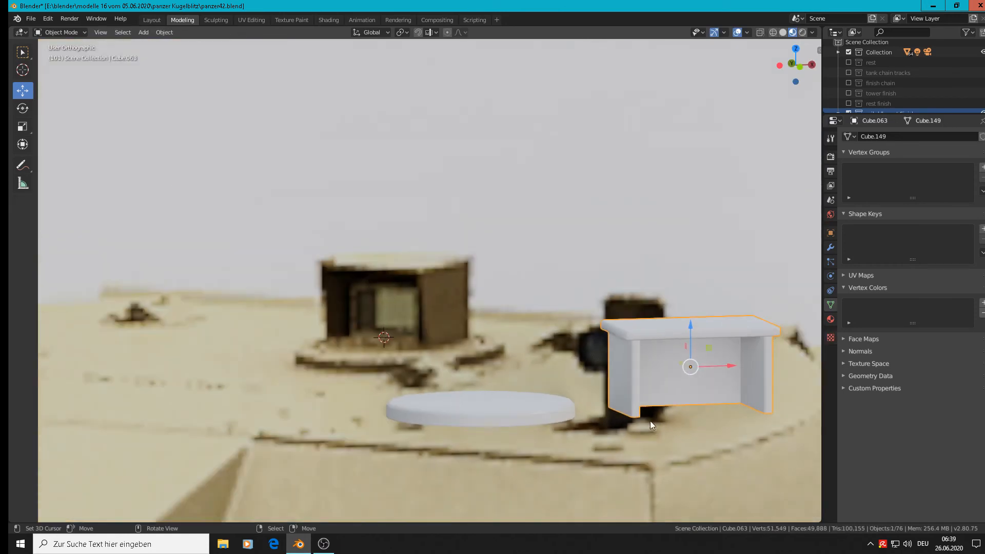
In front view, move the sight housing about -0.037 m along X so that it sits over the round base plate.
middle_click_drag(650, 421, 385, 398, "shift")
mouse_move(436, 394)
middle_mouse_down()
mouse_move(417, 382)
mouse_move(421, 392)
middle_mouse_up()
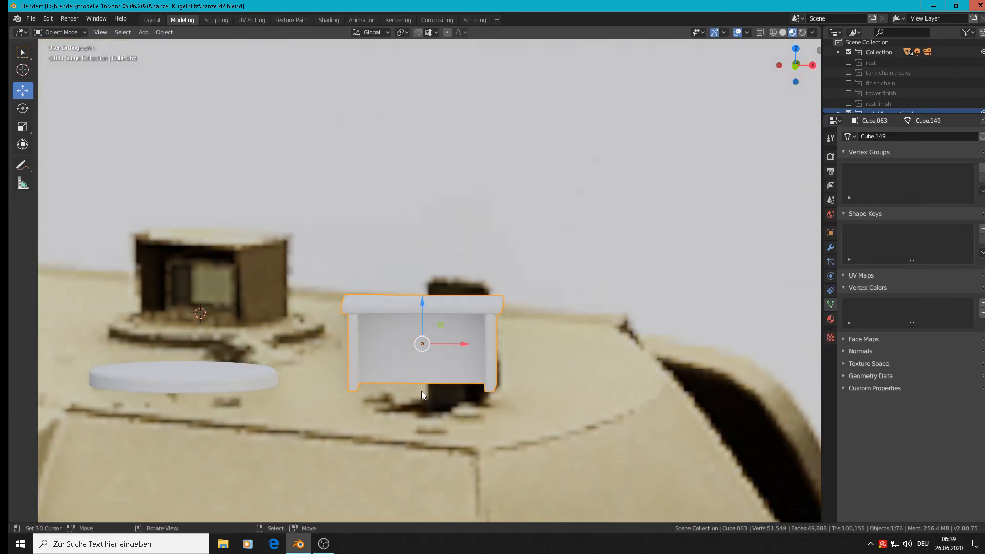
key("KP_1")
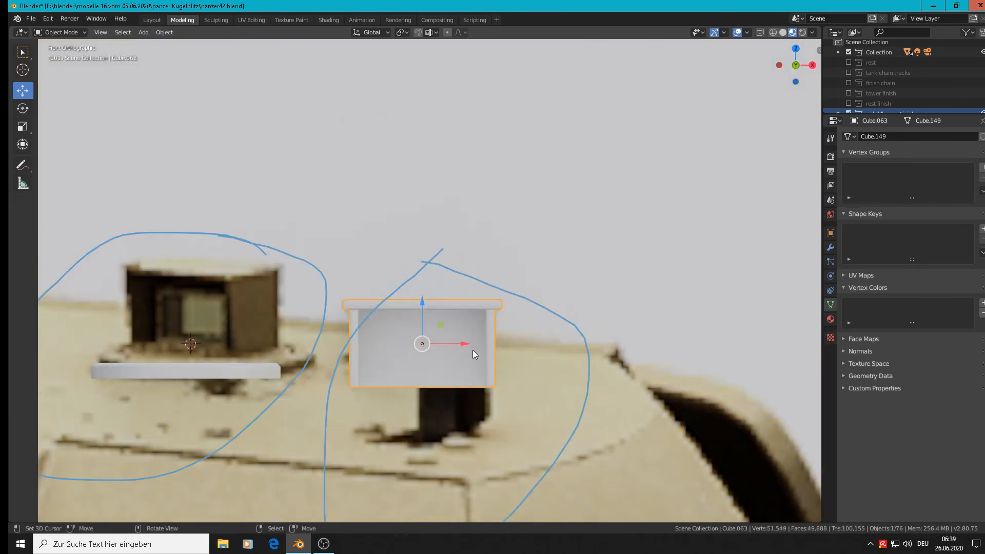
key("g")
key("x")
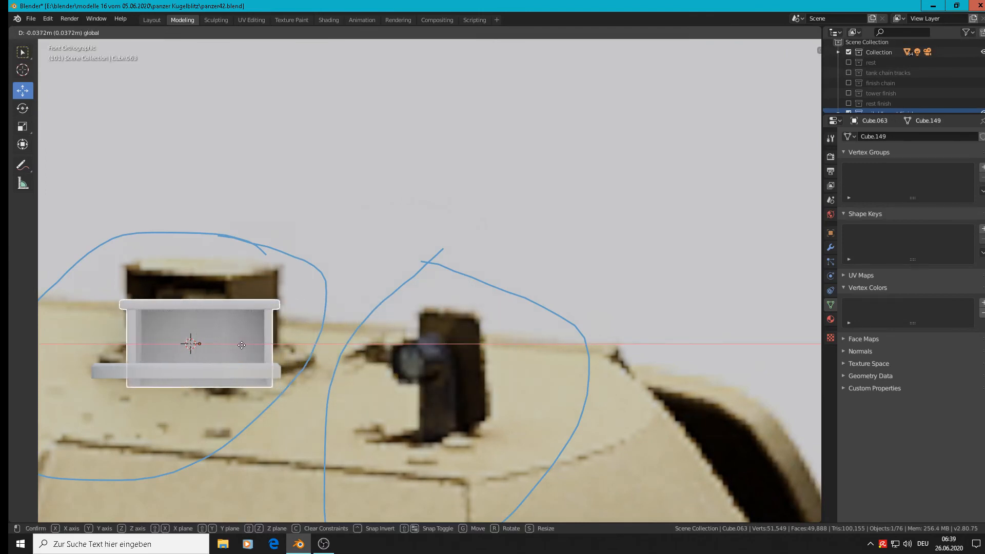
left_click(243, 345)
Try a Subdivision Surface modifier at level 5 on the sight housing and remove it.
key("ctrl+5")
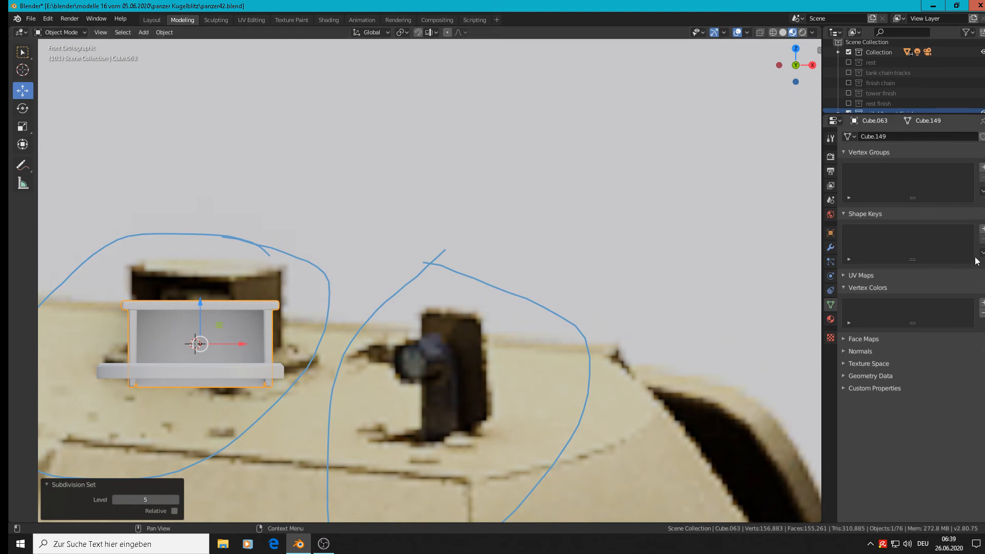
left_click(831, 249)
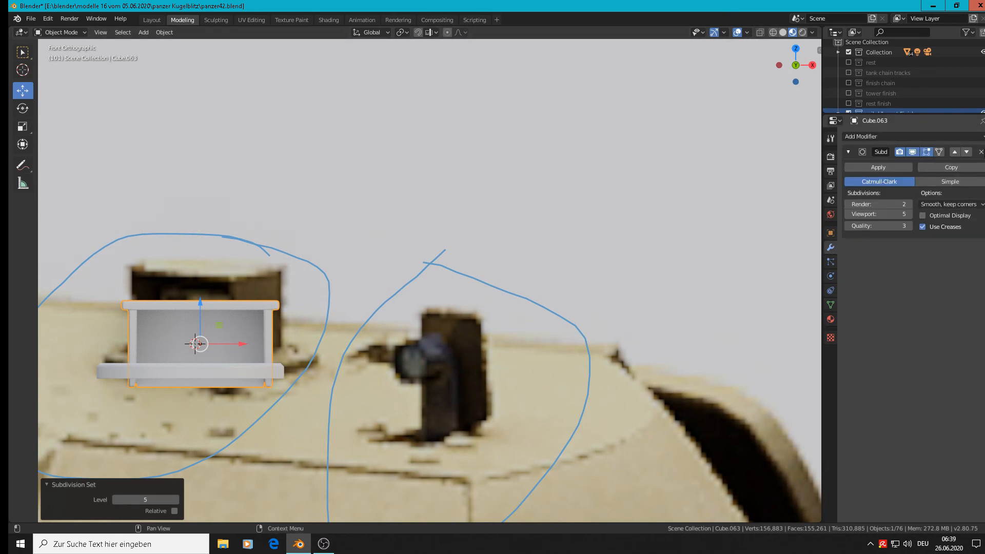
left_click(981, 153)
Narrow the sight housing by moving all vertices of its right side inward along X, using X-ray to select through the mesh.
middle_click_drag(344, 345, 532, 348, "shift")
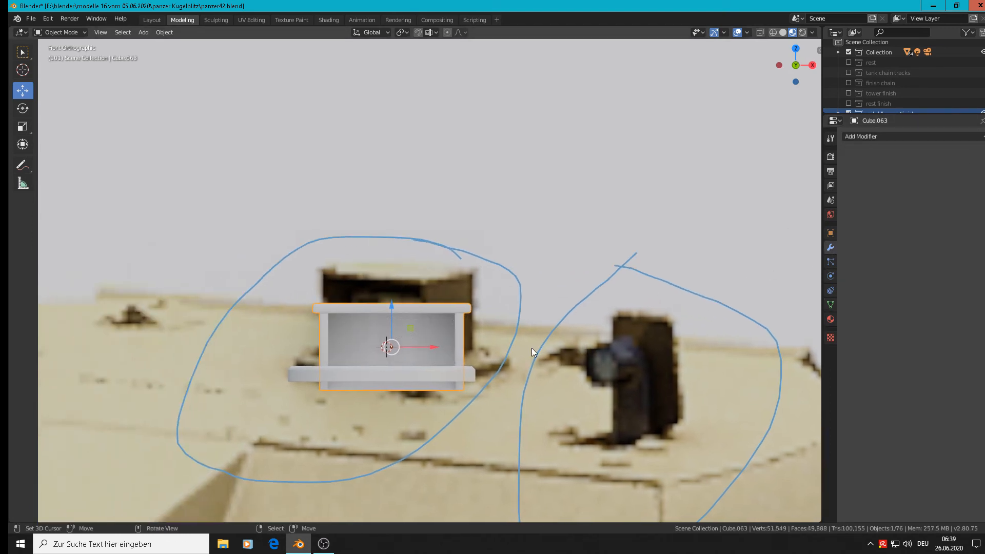
key("Tab")
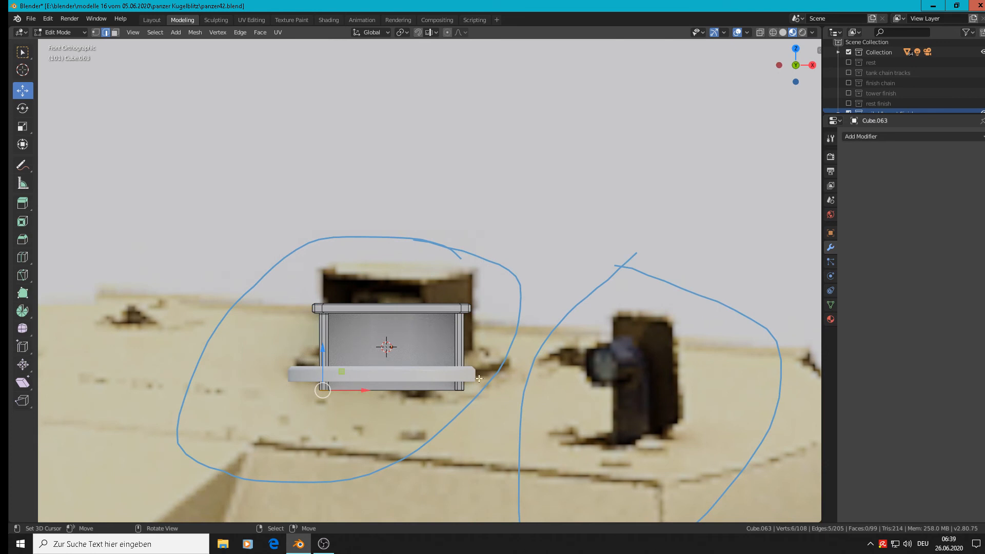
left_click(95, 32)
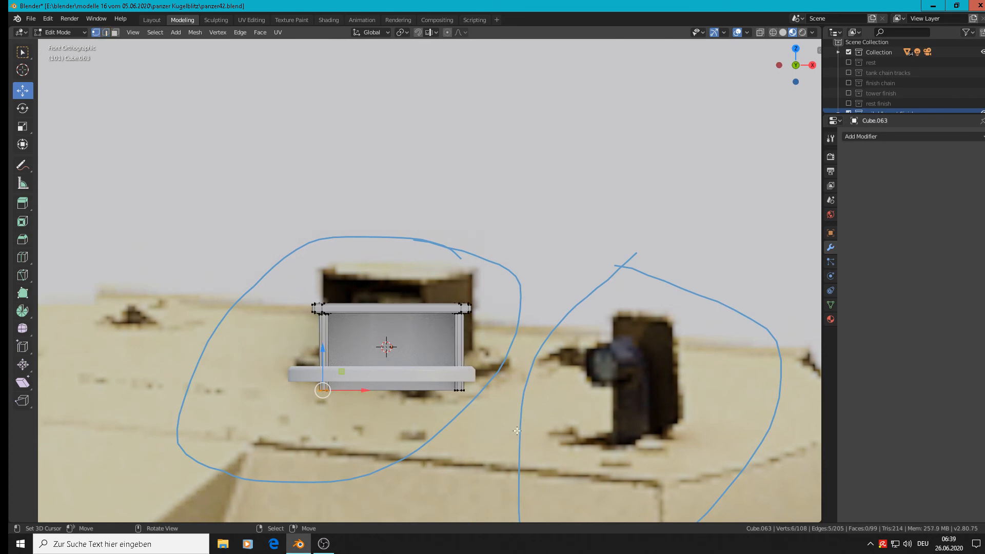
key("b")
left_click_drag(450, 291, 450, 291)
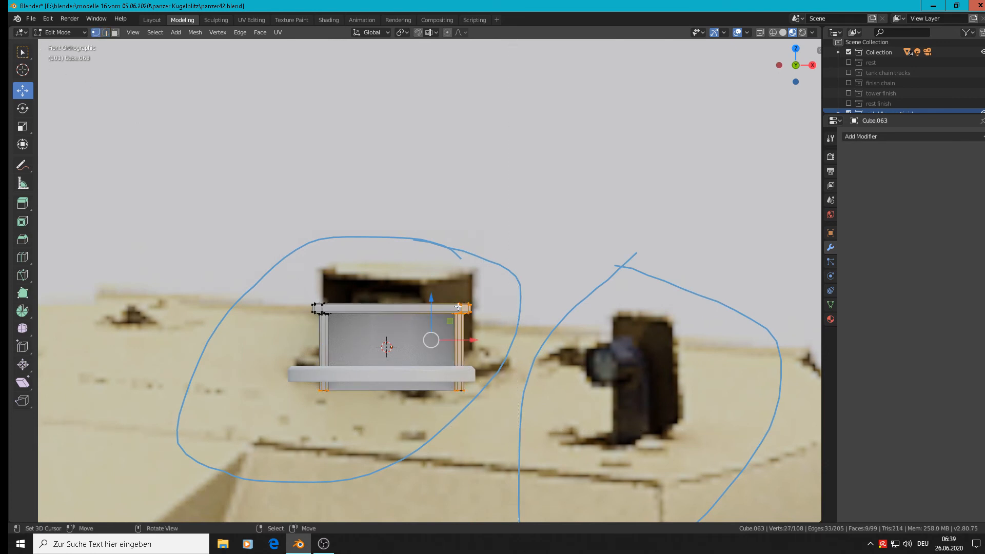
key("alt+a")
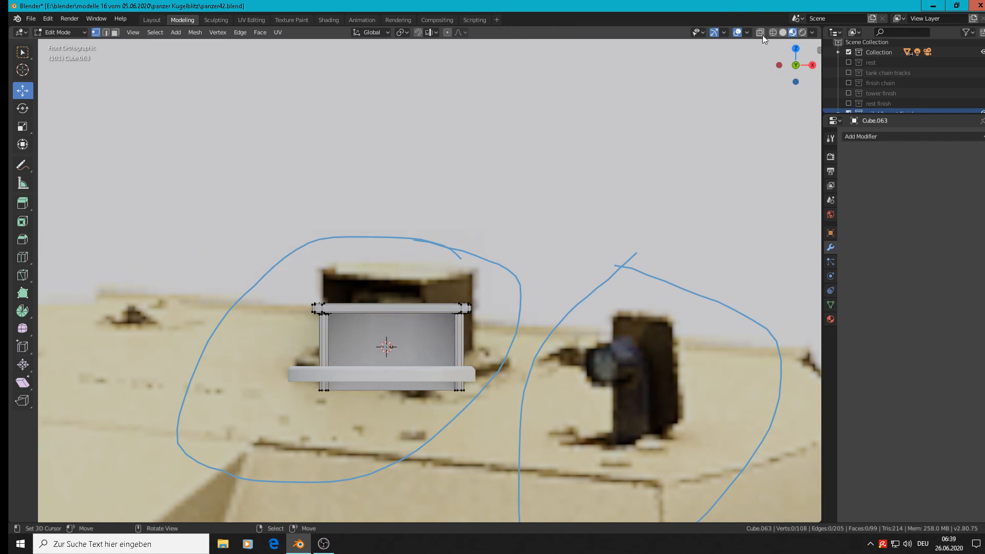
key("b")
left_click_drag(508, 411, 445, 267)
left_click_drag(504, 330, 482, 328)
key("Tab")
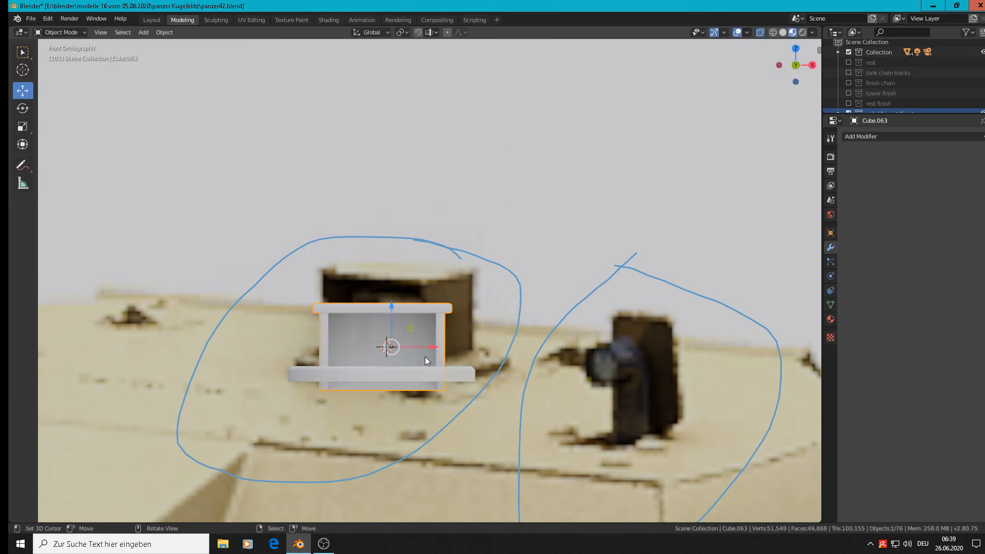
Raise the sight housing about 0.0022 m onto the round base plate and scale it uniformly to suit the plate.
scroll(425, 357, "up", 3)
left_click_drag(380, 300, 379, 302)
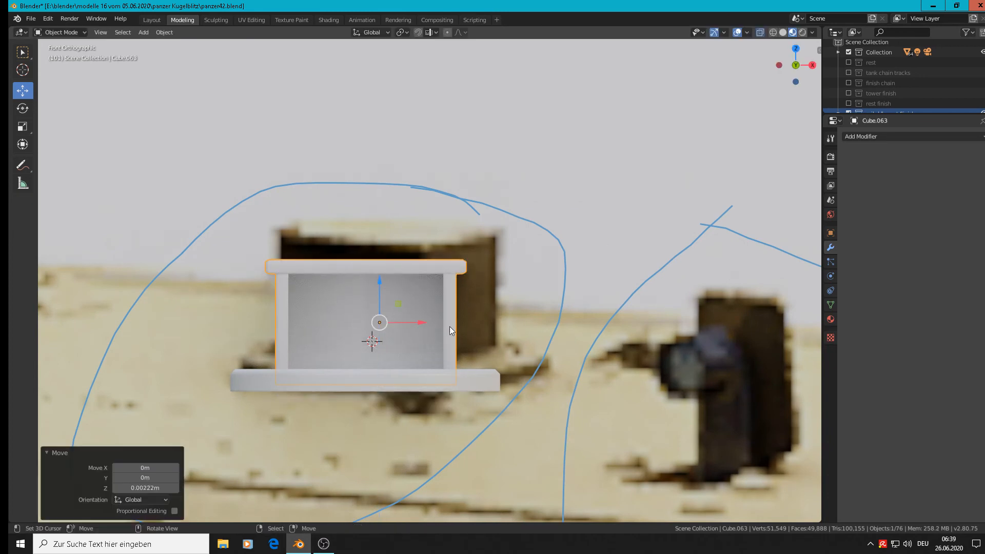
middle_click_drag(449, 326, 434, 379)
key("s")
left_click(478, 399)
Move the sight housing -0.011 m along Y and adjust its depth by scaling along Y by 0.707 and 1.254.
left_click_drag(455, 333, 447, 399)
mouse_move(448, 399)
middle_mouse_down()
mouse_move(411, 399)
mouse_move(485, 407)
mouse_move(519, 395)
mouse_move(493, 388)
mouse_move(438, 402)
mouse_move(435, 392)
middle_mouse_up()
key("s")
key("y")
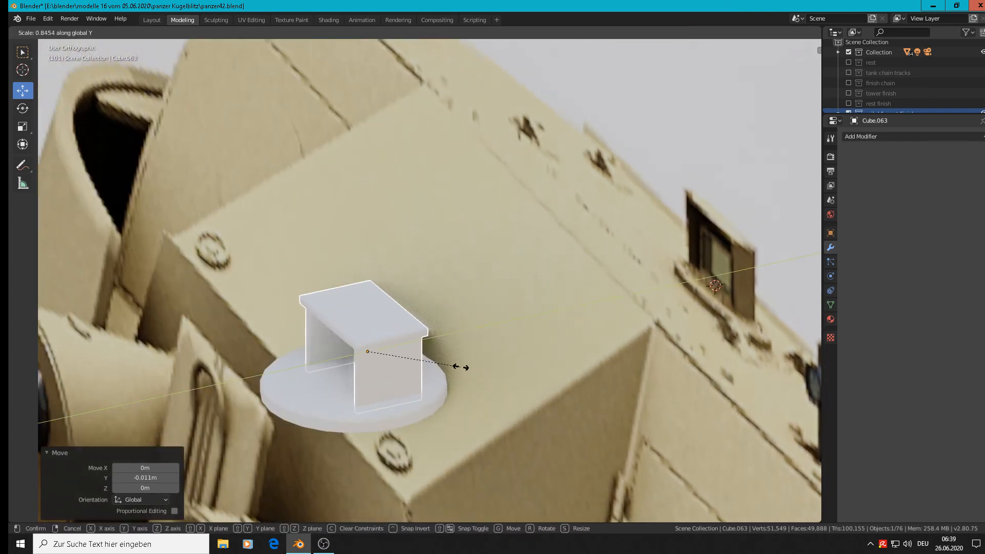
left_click(445, 365)
key("s")
key("y")
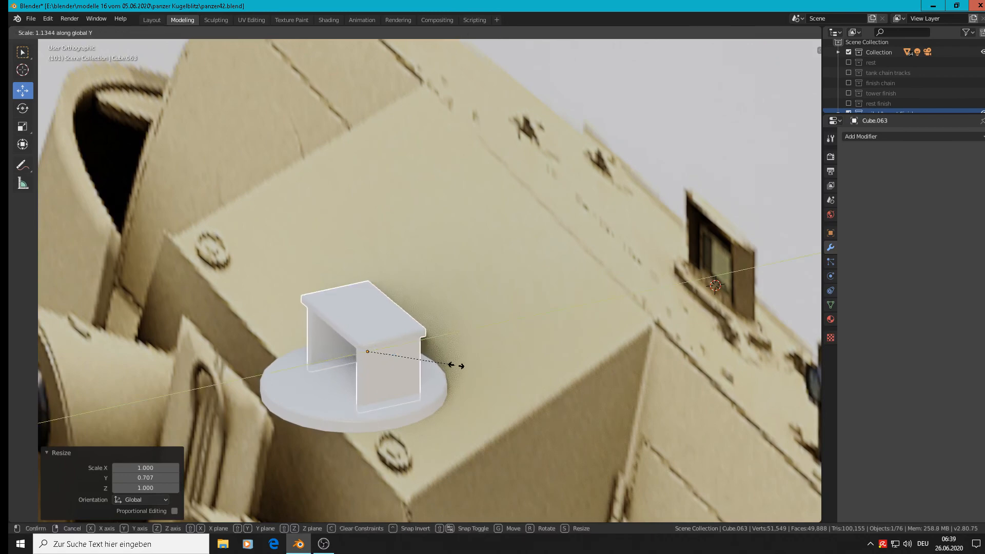
left_click(461, 367)
middle_click_drag(509, 391, 586, 363)
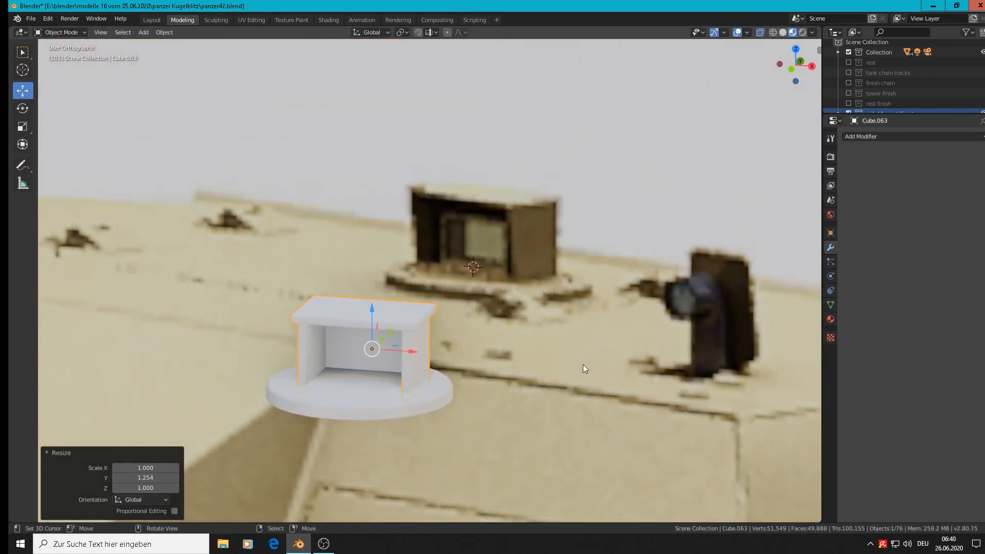
Center the sight housing on the round base plate with moves of -0.00275 m and 0.00035 m along Y, and deselect everything.
key("KP_1")
middle_click_drag(438, 407, 505, 462)
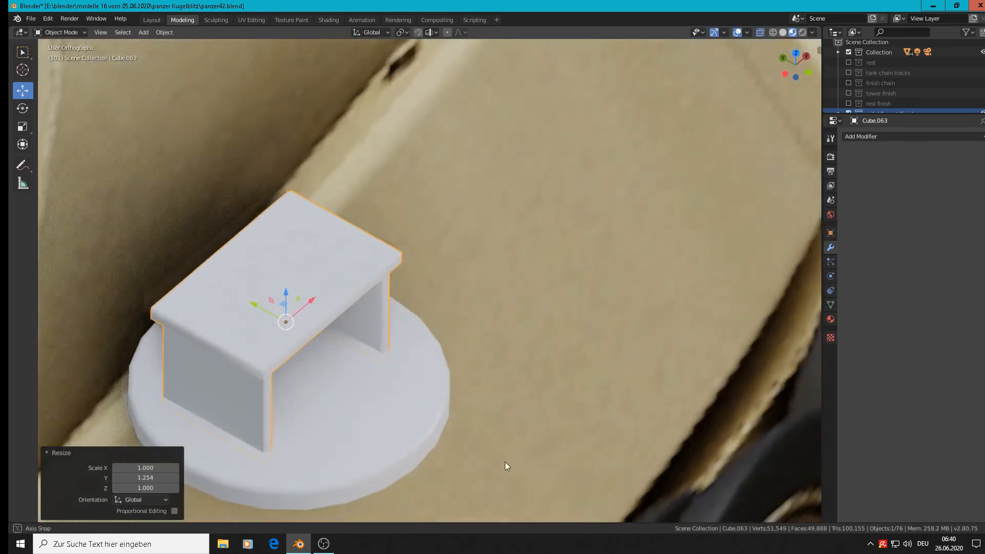
middle_click_drag(312, 362, 269, 309)
key("g")
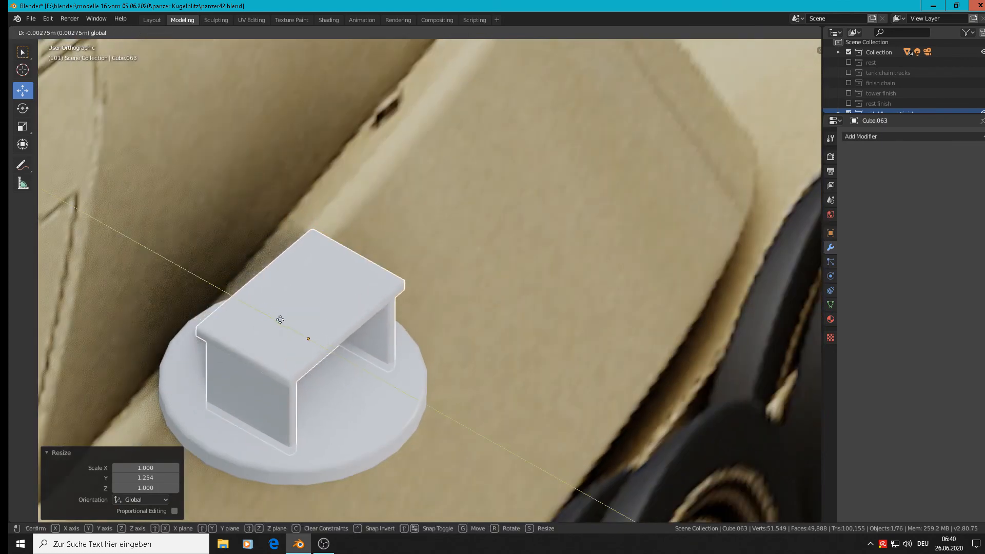
left_click(280, 320)
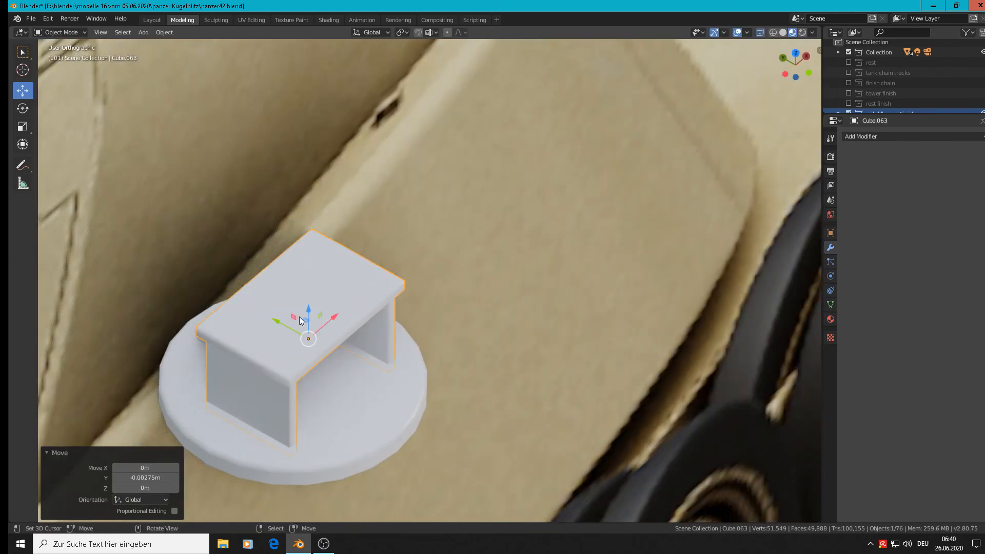
left_click_drag(275, 322, 272, 320)
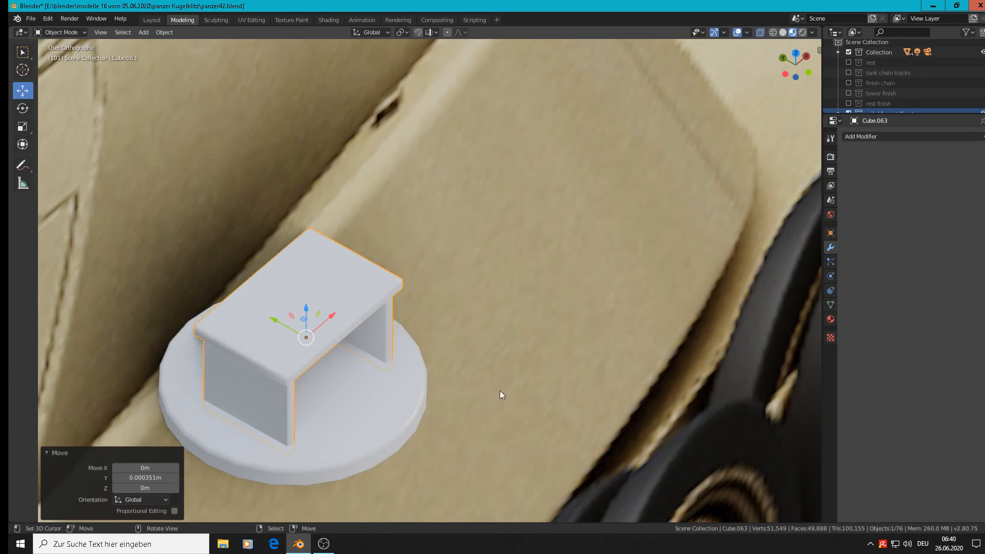
middle_click_drag(499, 390, 435, 361)
key("alt+a")
Save the Blender file panzer42.blend under its current name.
scroll(448, 369, "down", 3)
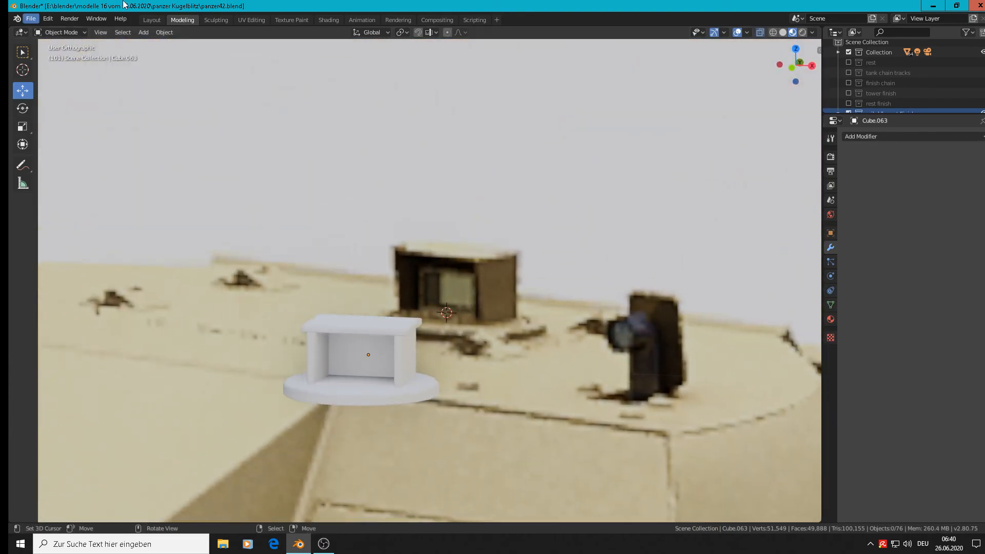
left_click(48, 18)
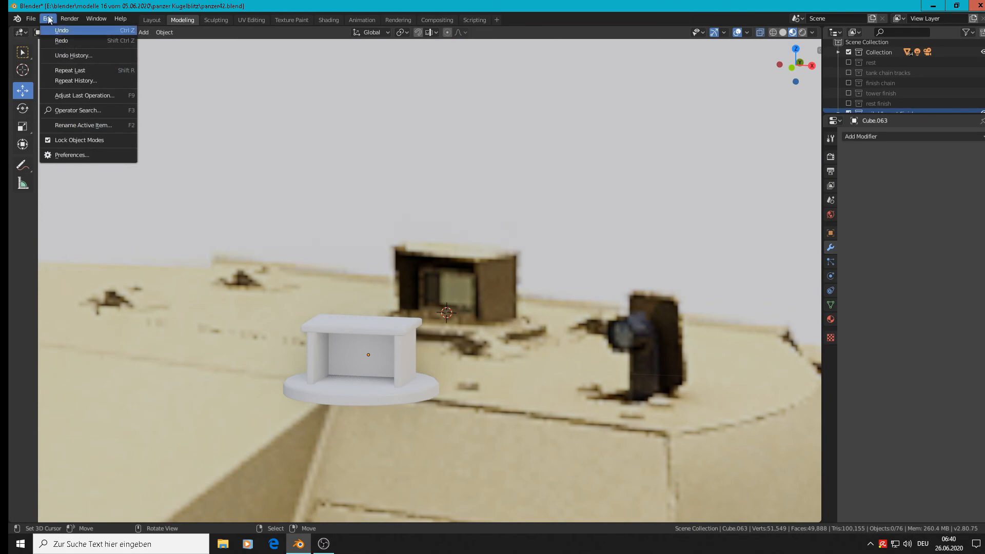
left_click(31, 18)
left_click(37, 88)
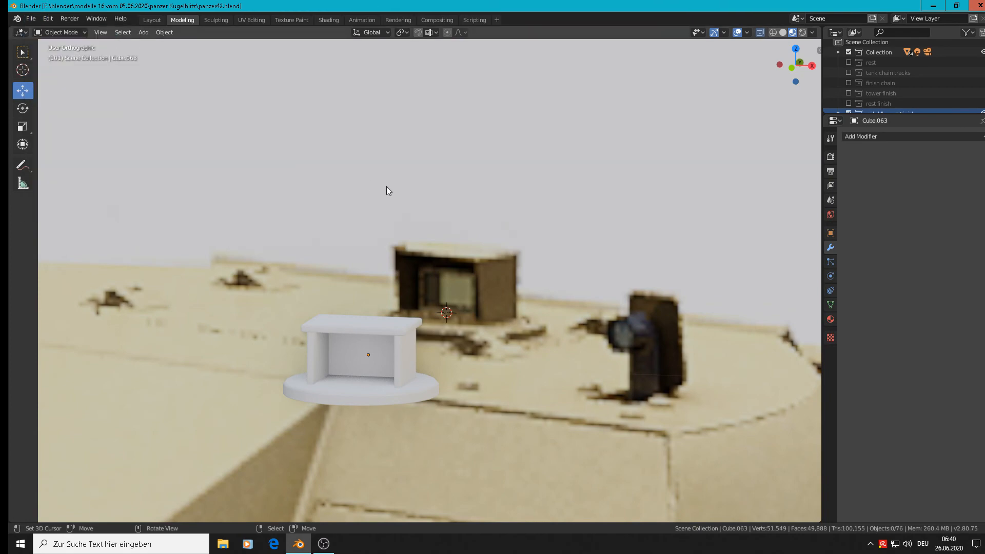
In front view, place the 3D cursor beside the sight housing and add a cube mesh there.
scroll(506, 284, "down", 2)
middle_click_drag(506, 284, 478, 288)
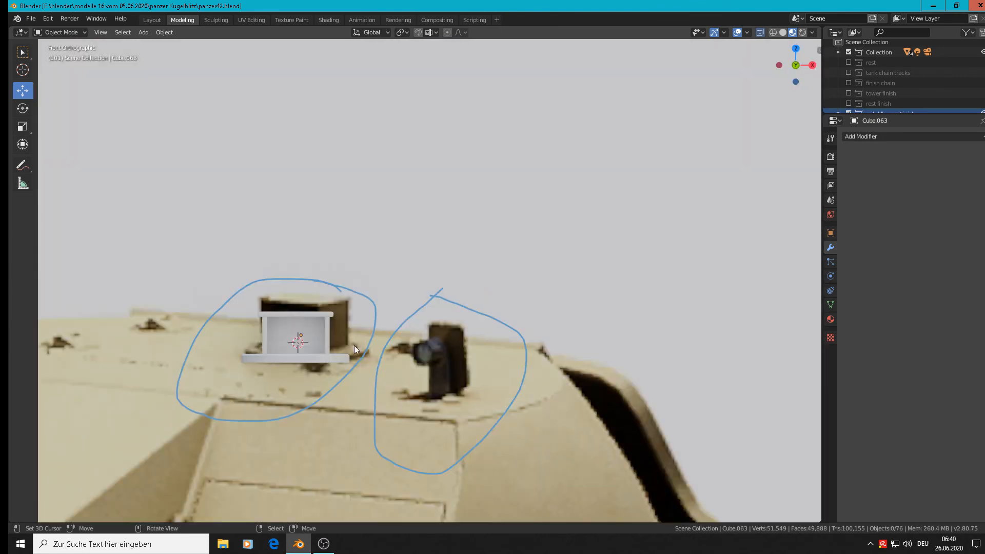
scroll(307, 338, "up", 3)
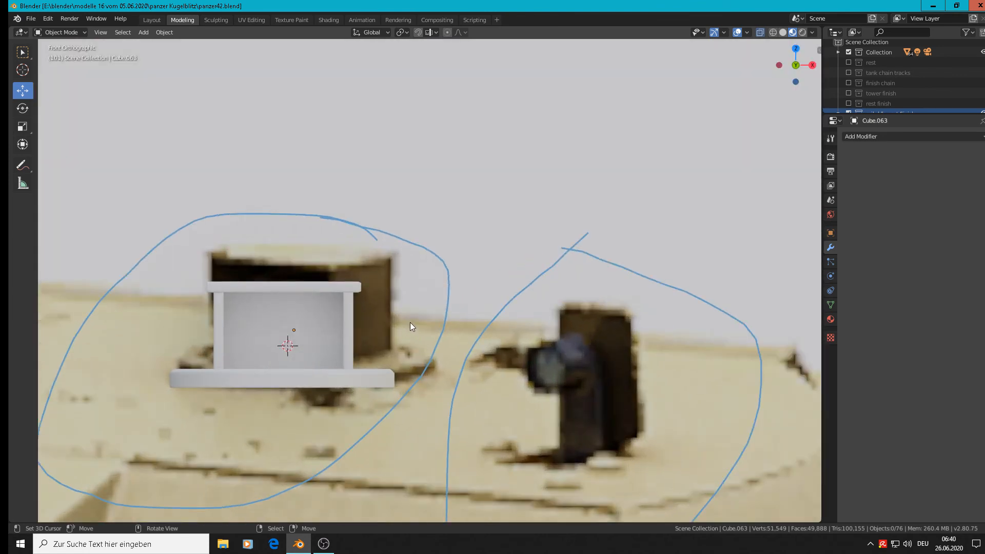
mouse_move(410, 326)
middle_mouse_down()
mouse_move(382, 334)
mouse_move(386, 340)
middle_mouse_up()
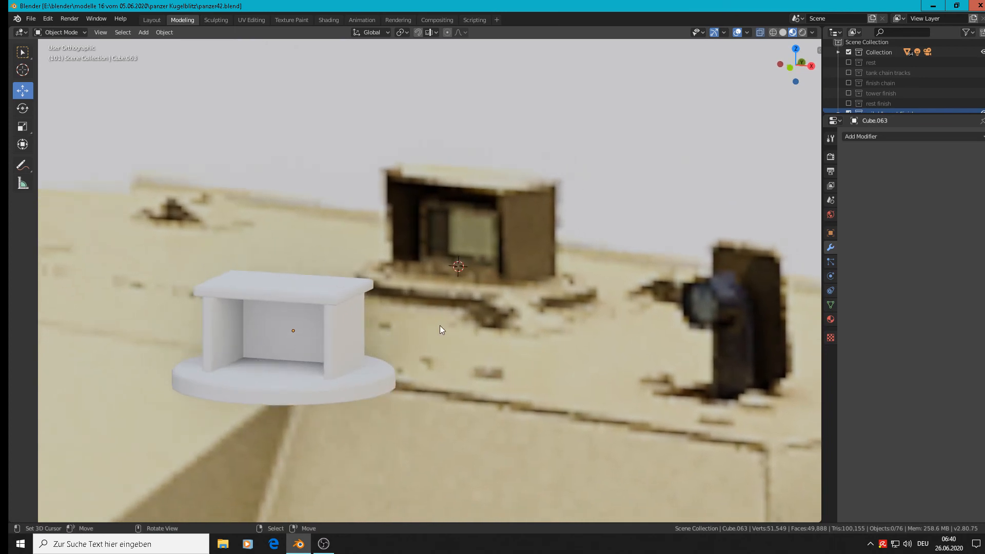
key("KP_1")
right_click(291, 386, "shift")
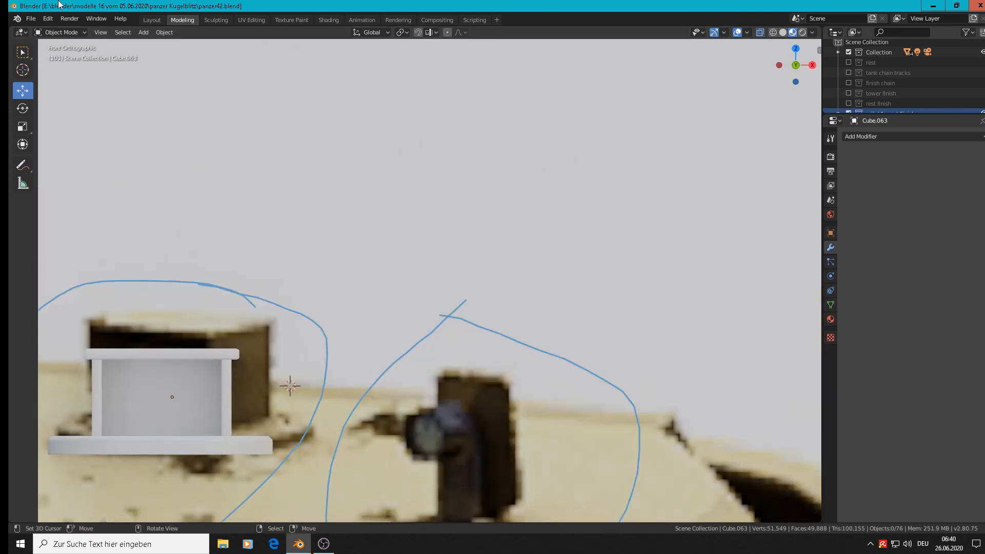
left_click(141, 35)
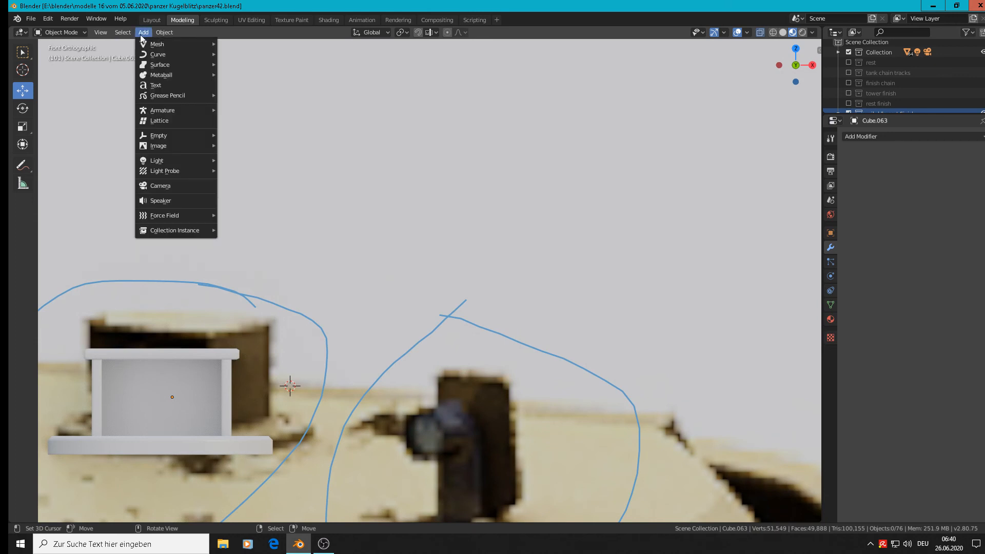
mouse_move(143, 44)
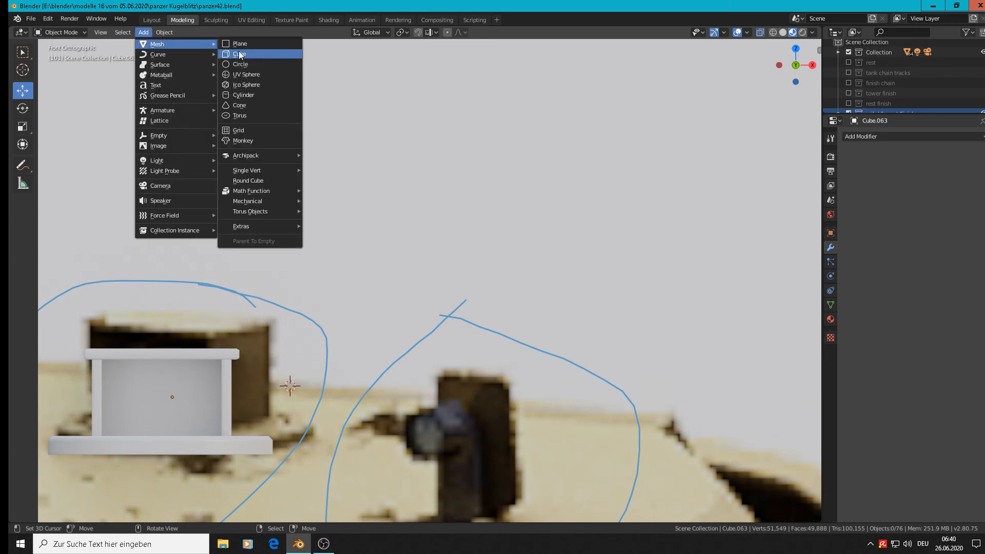
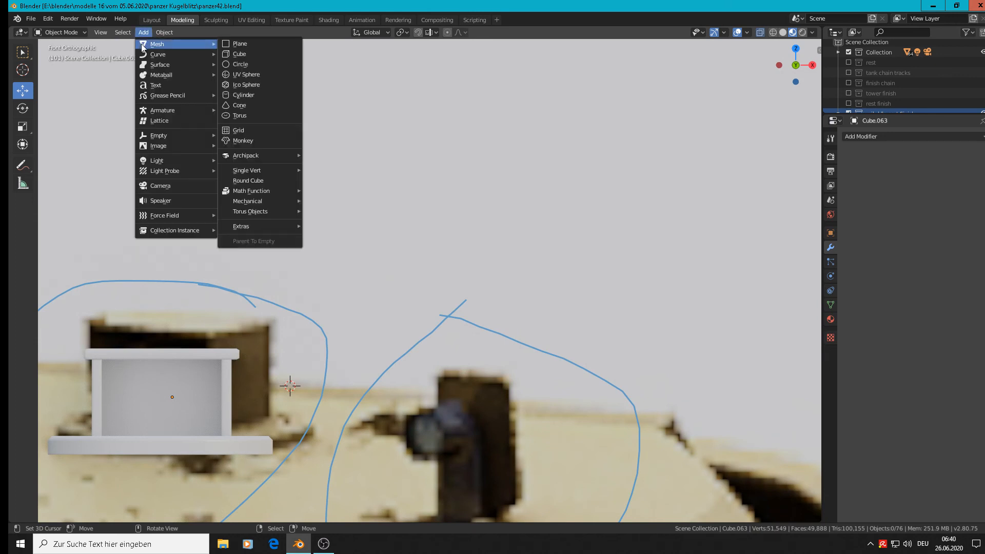
left_click(239, 55)
scroll(413, 277, "down", 4)
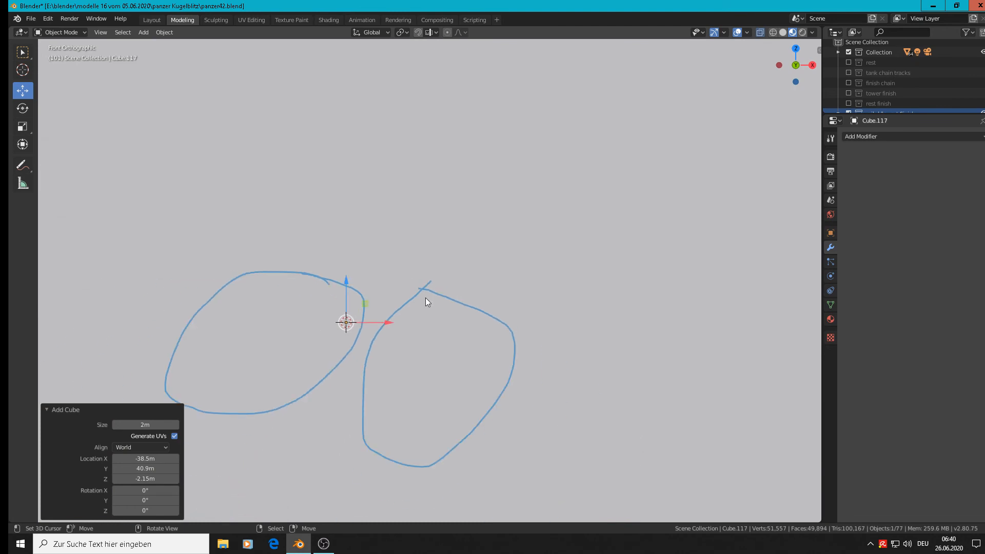
Scale the new cube down uniformly by 0.118 and 0.066, and move it about -0.049 m along Y beside the housing.
key("s")
left_click(412, 342)
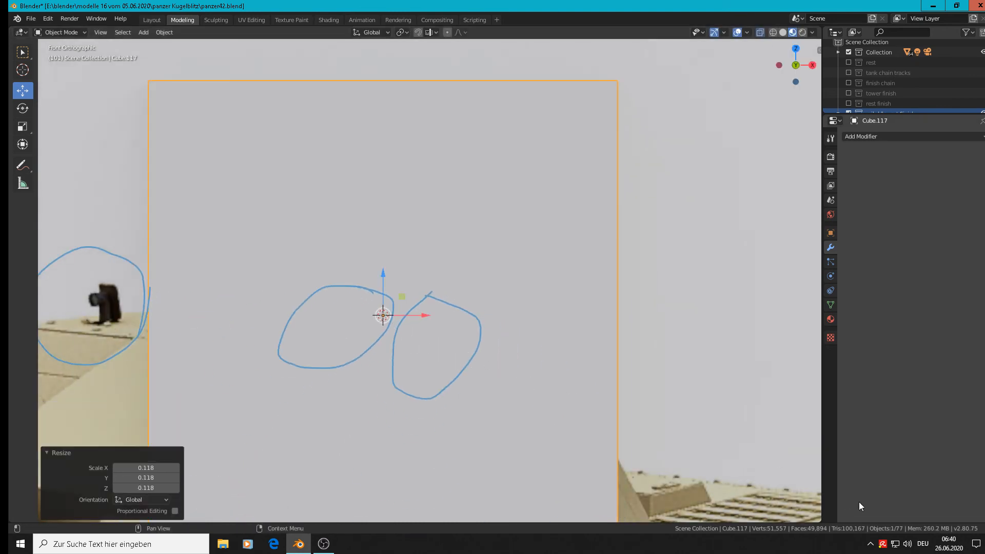
key("s")
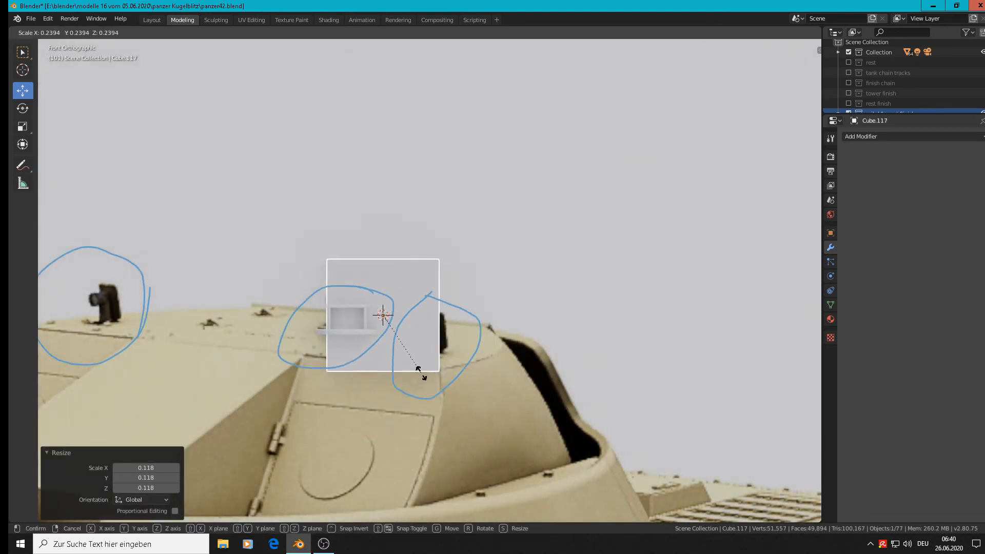
left_click(378, 333)
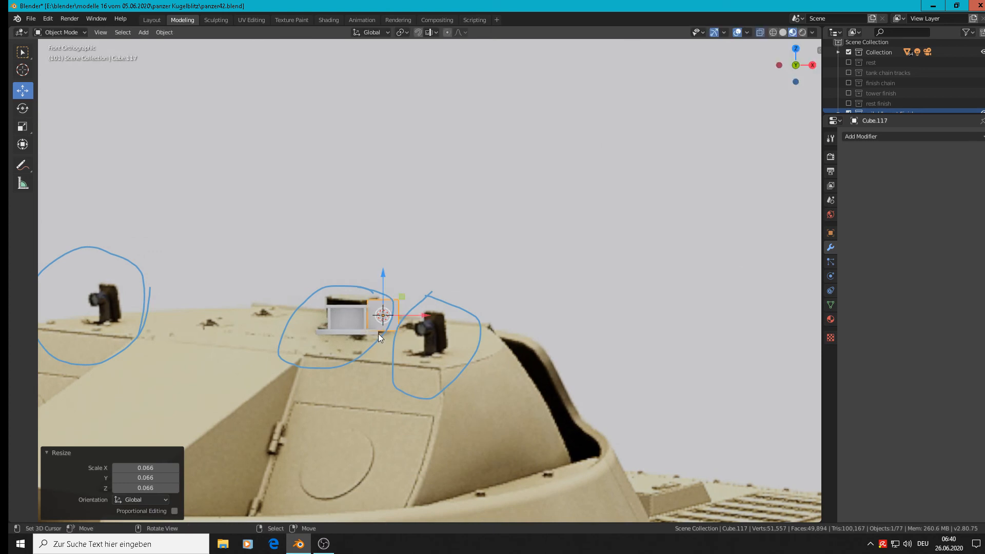
scroll(386, 307, "up", 2)
middle_click_drag(386, 307, 347, 364)
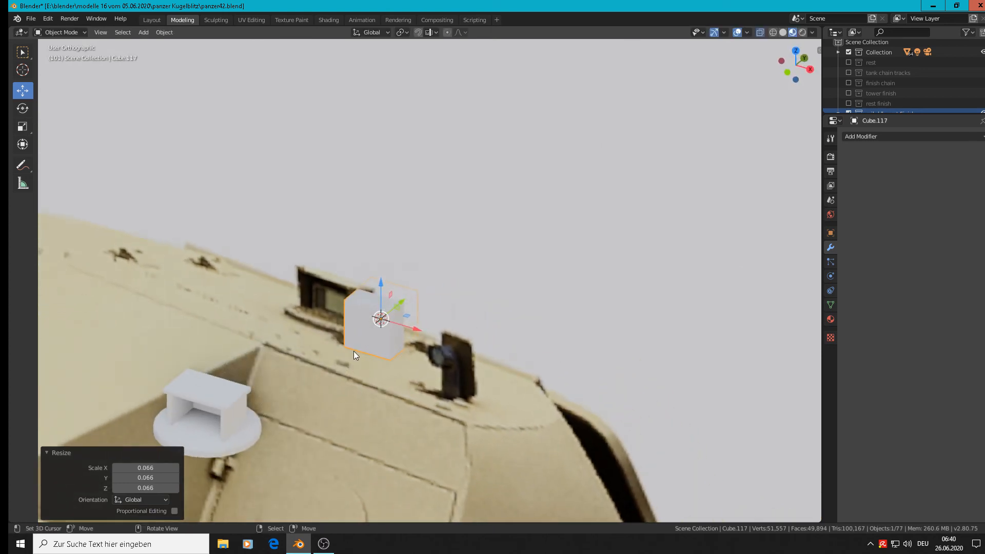
left_click_drag(401, 303, 318, 377)
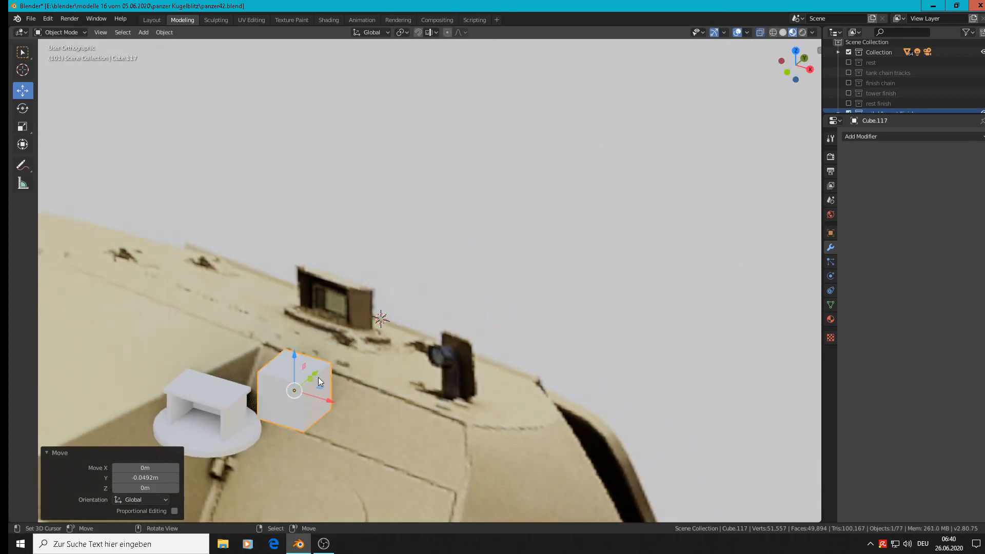
Thin the cube by a factor of 0.56 along Y and scale it down uniformly to suit the housing opening.
scroll(319, 379, "up", 2)
key("s")
key("x")
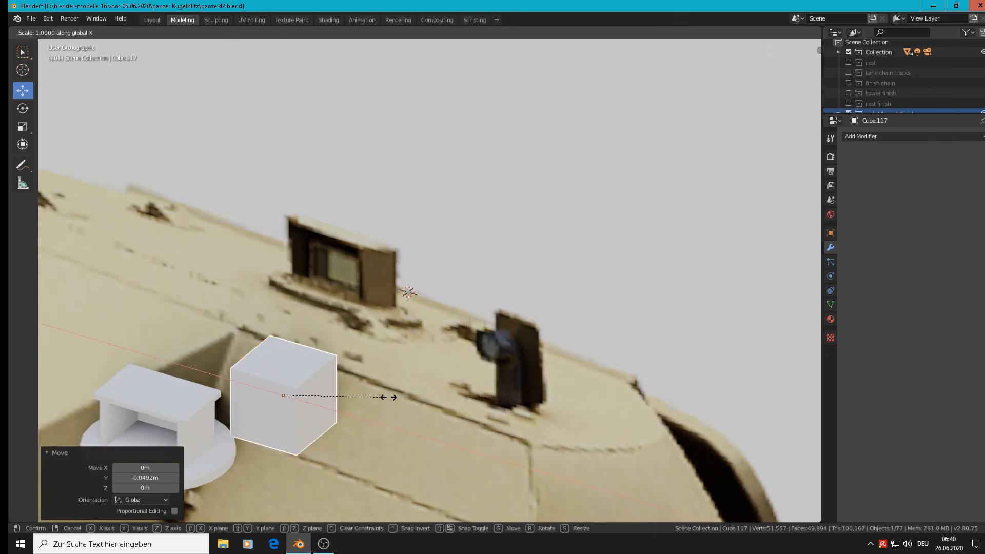
left_click(342, 384)
middle_click_drag(340, 384, 396, 351)
key("s")
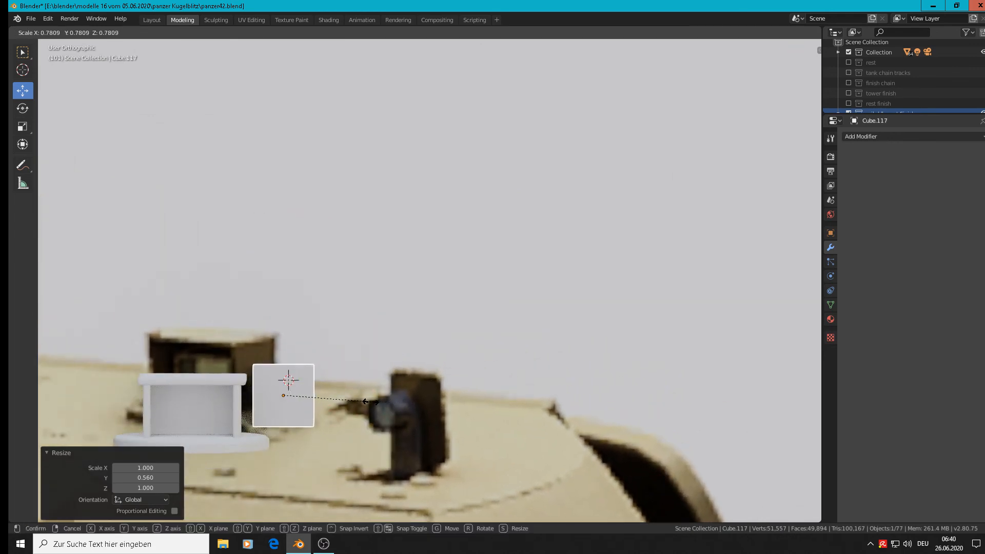
left_click(370, 401)
Widen the block by scaling it 1.274 along X.
middle_click_drag(348, 404, 297, 444)
key("s")
key("x")
left_click(355, 407)
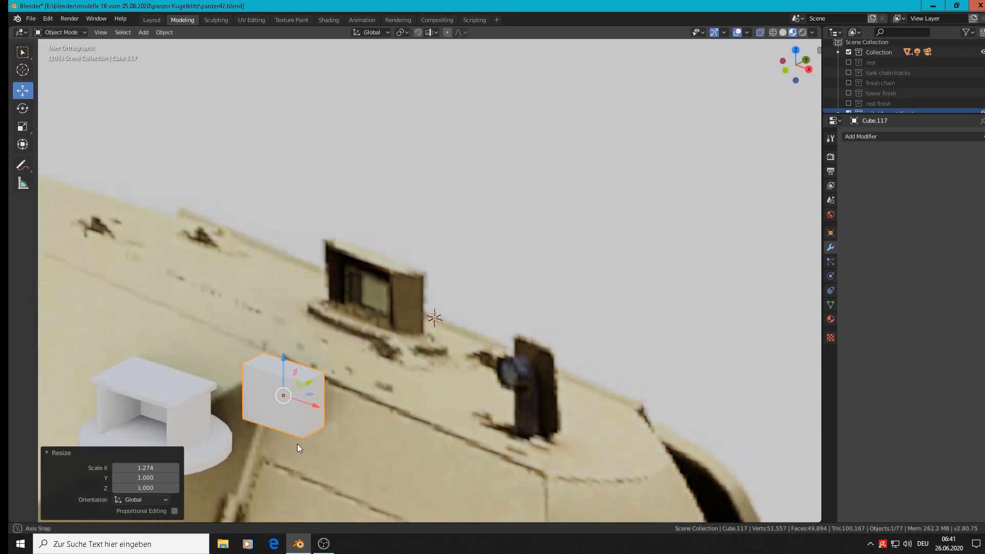
Create an inner frame on the block's front face by extruding the face in place and scaling it to 0.741.
scroll(297, 421, "up", 5)
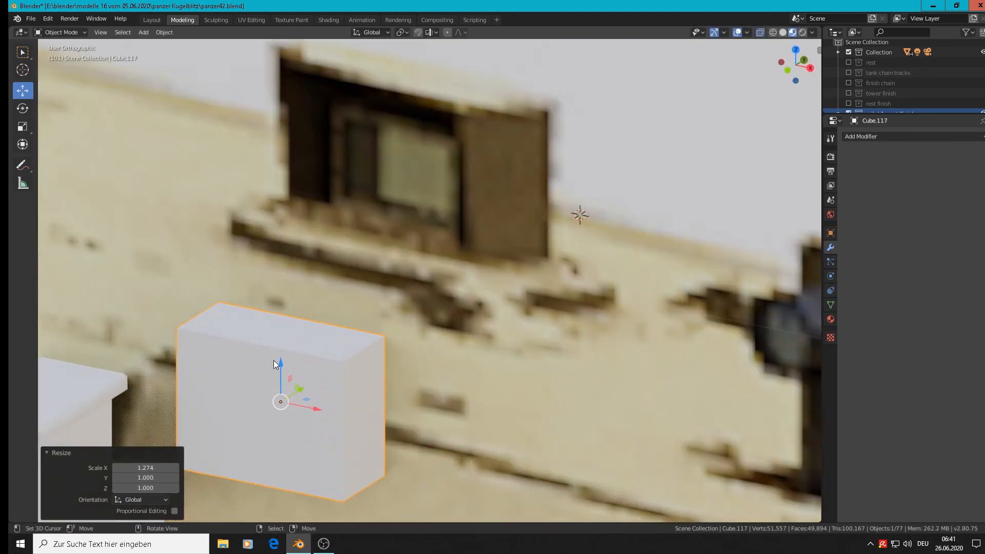
key("Tab")
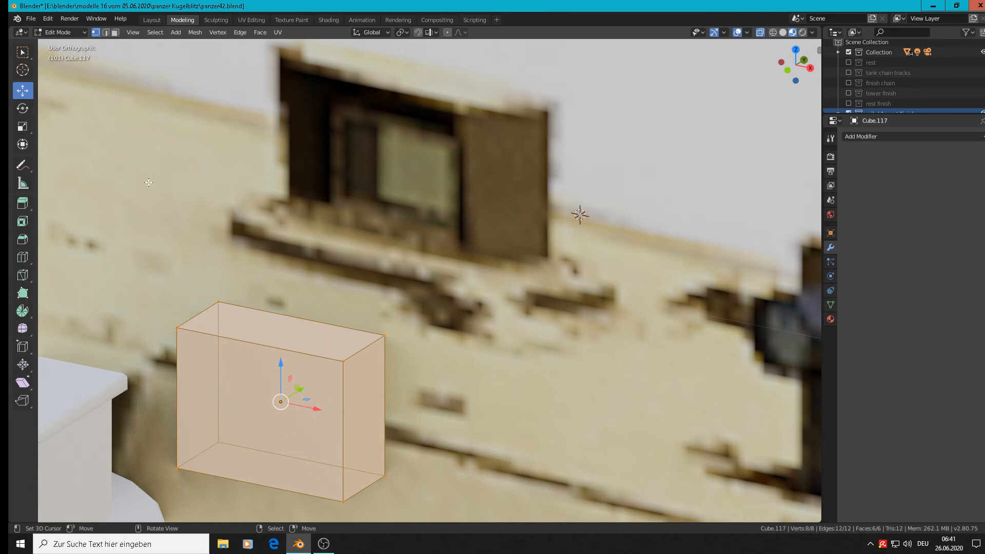
left_click(115, 32)
left_click(265, 396)
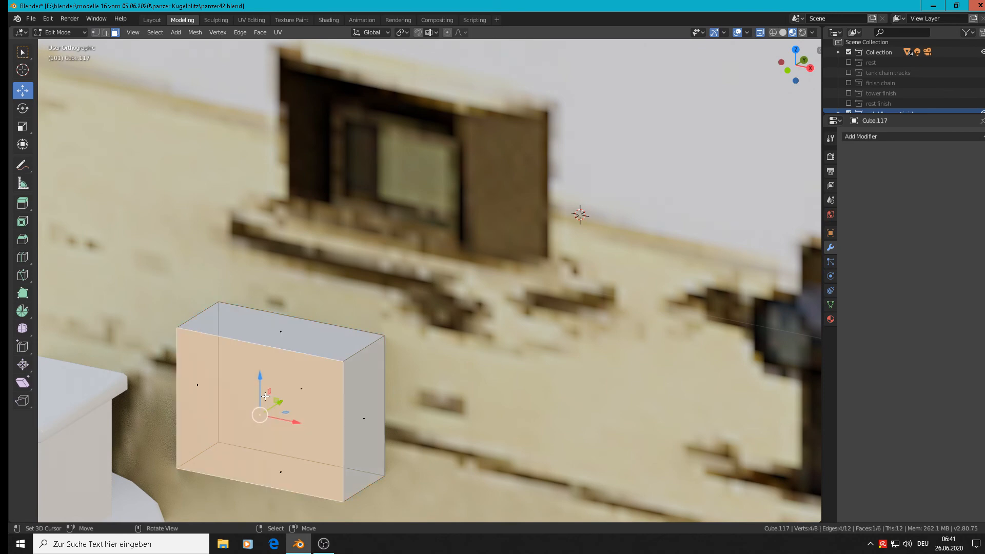
key("e")
key("s")
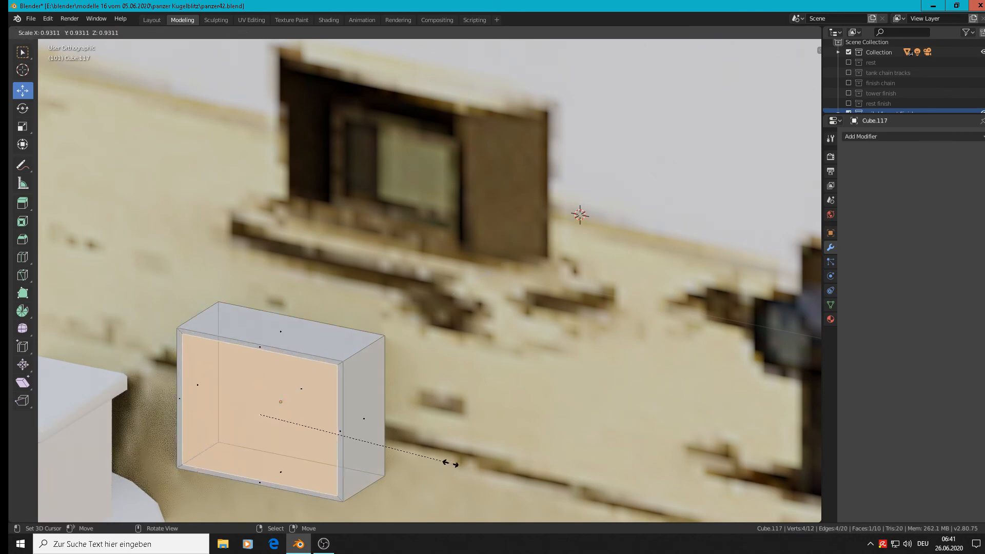
left_click(411, 457)
Extrude the inner front face and push it about 0.0009 m along Y into the block to form a recess.
middle_click_drag(338, 444, 308, 450)
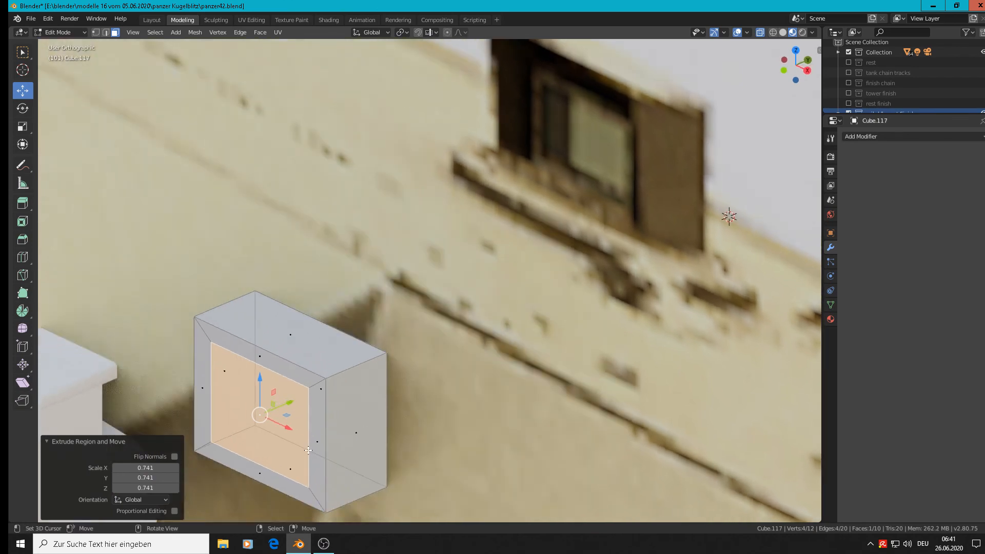
key("e")
right_click(269, 403)
left_click_drag(286, 402, 294, 399)
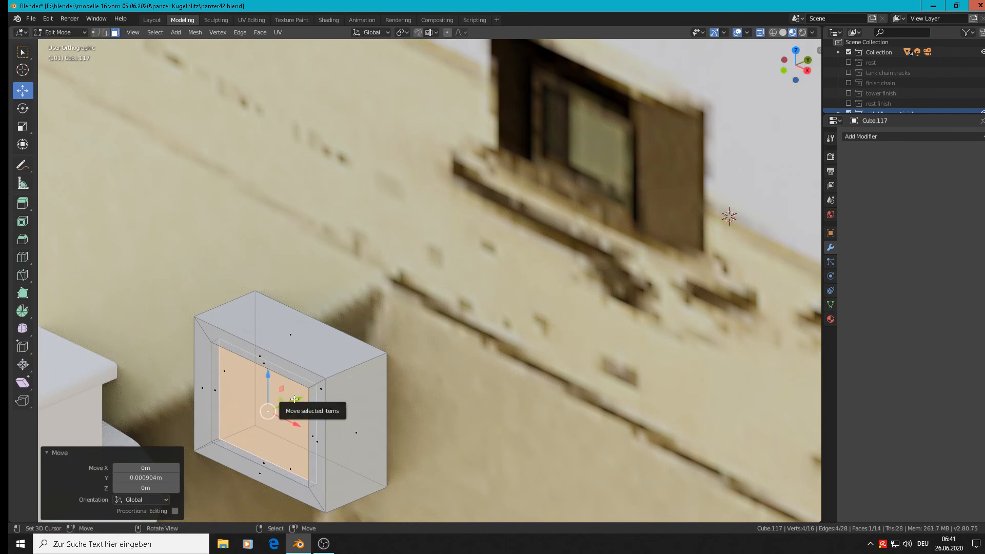
Duplicate the recess face, move the copy about 0.00054 m along Y deeper into the block, and extrude it further along Y.
key("shift+d")
right_click(294, 400)
left_click_drag(293, 399, 297, 396)
key("e")
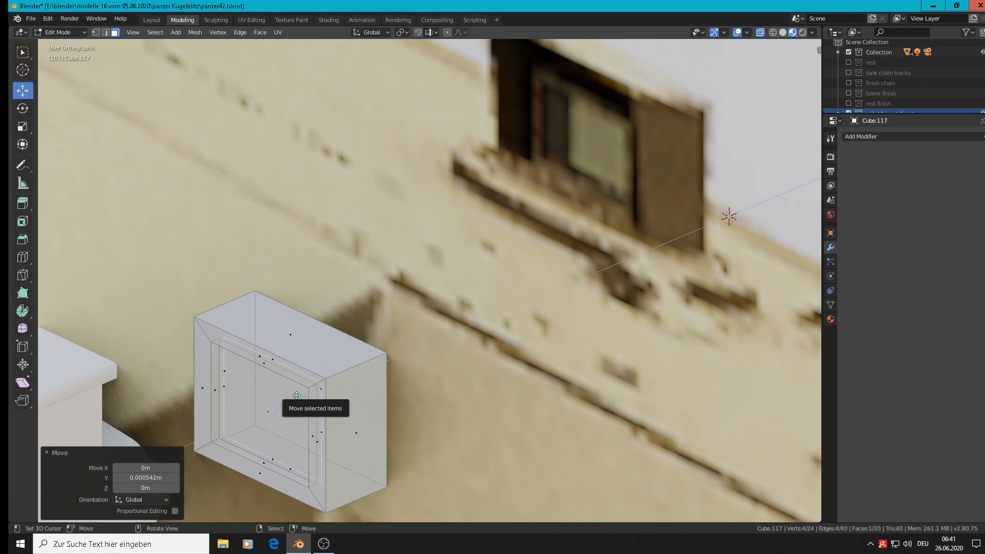
left_click(297, 397)
left_click_drag(301, 397, 312, 394)
Delete only the recess's floor face, and move the linked inner pane -0.000725 m along Y toward the opening.
right_click(273, 410)
right_click(248, 420)
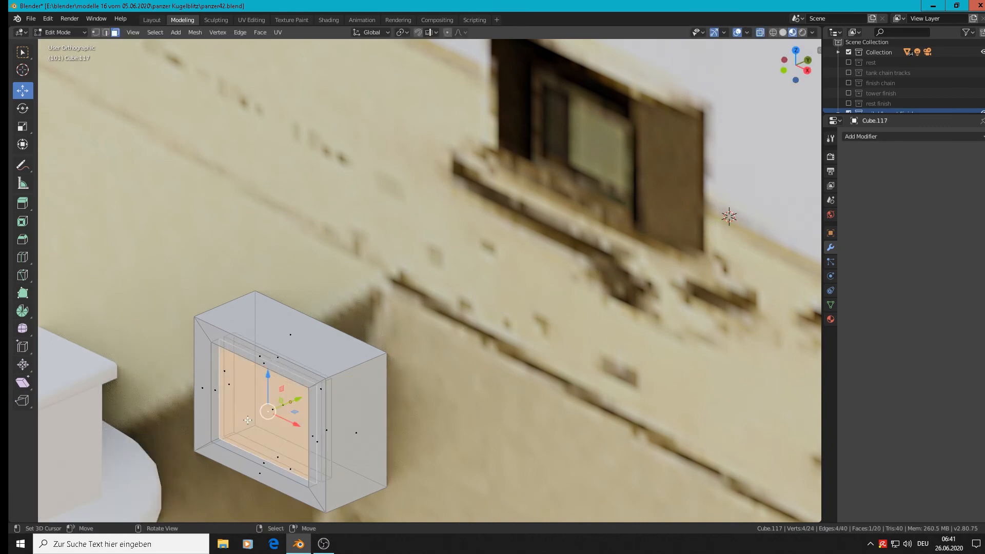
key("x")
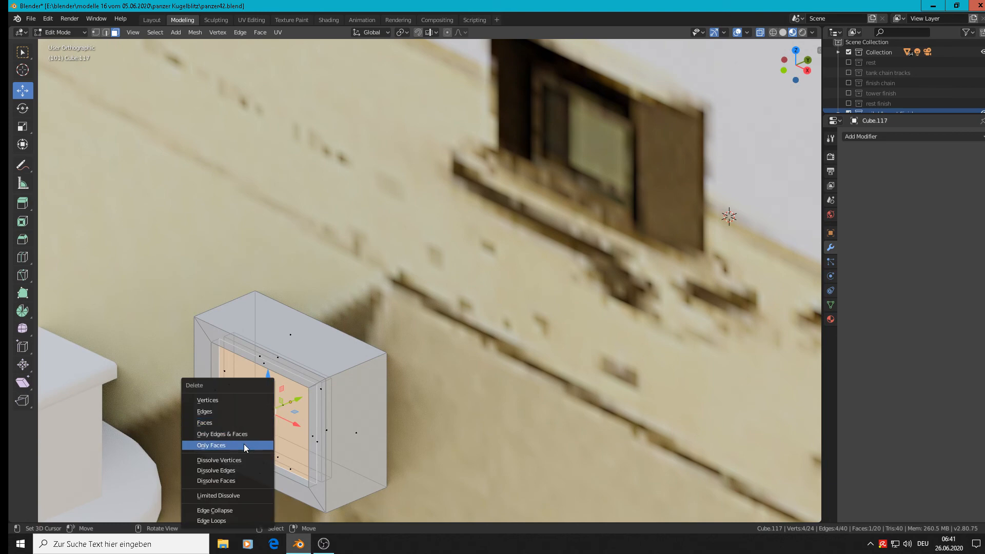
left_click(244, 445)
middle_click_drag(248, 441, 307, 400)
key("l")
left_click_drag(307, 401, 301, 404)
scroll(294, 396, "up", 1)
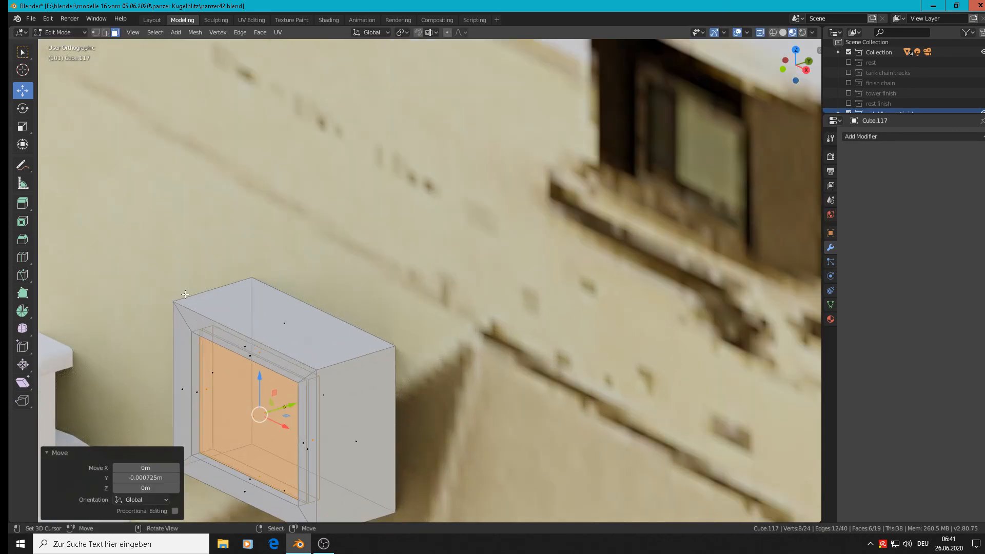
Bevel the frame opening's front edge loop together with the block's upper and vertical front edges and its top side edges.
left_click(106, 32)
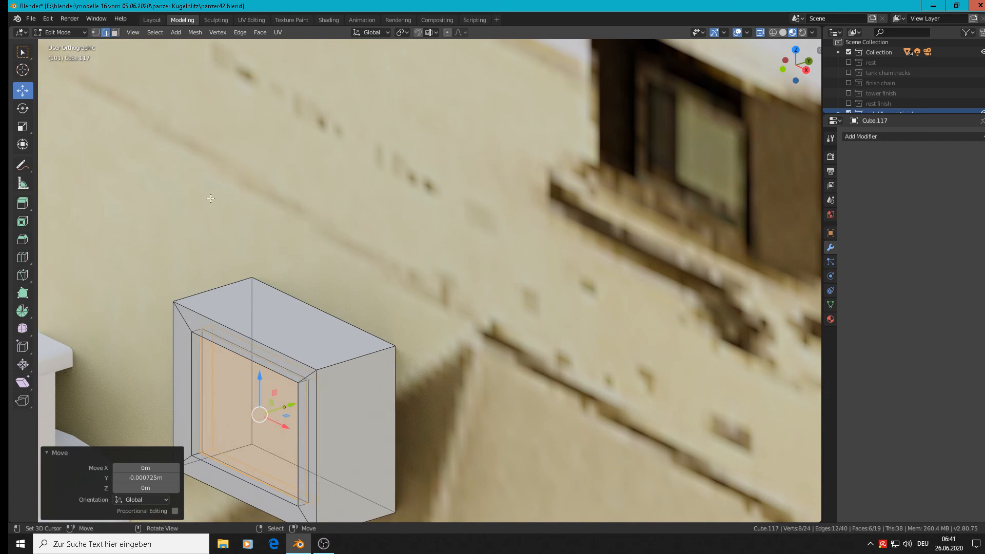
left_click(199, 336, "alt")
left_click(211, 312, "alt+shift")
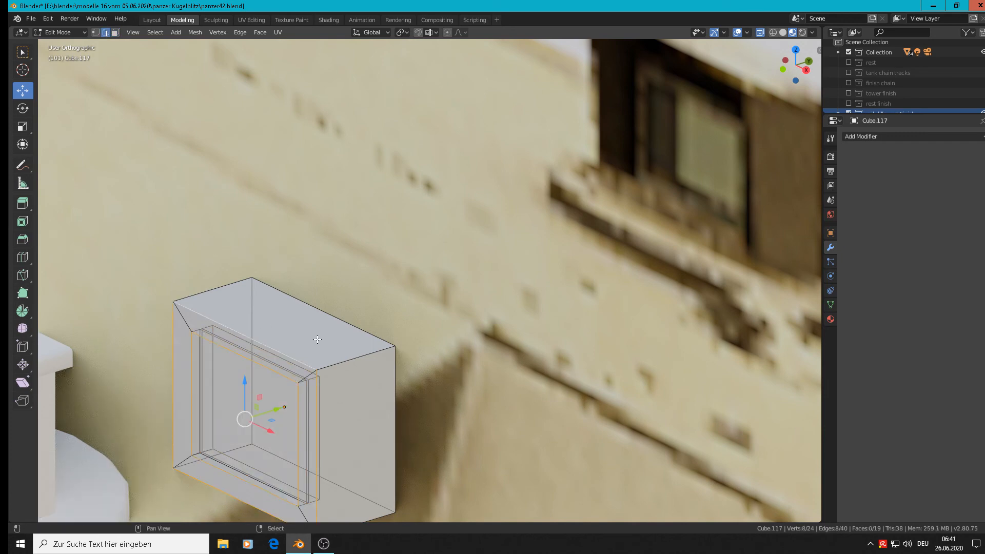
left_click(344, 354, "shift")
left_click(208, 286, "shift")
middle_click_drag(459, 483, 514, 323)
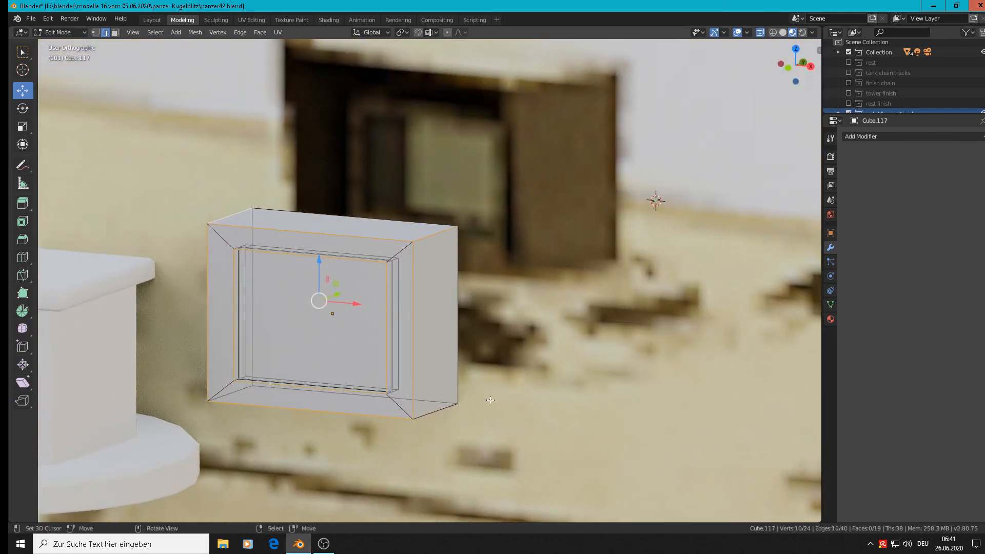
left_click(323, 410, "shift")
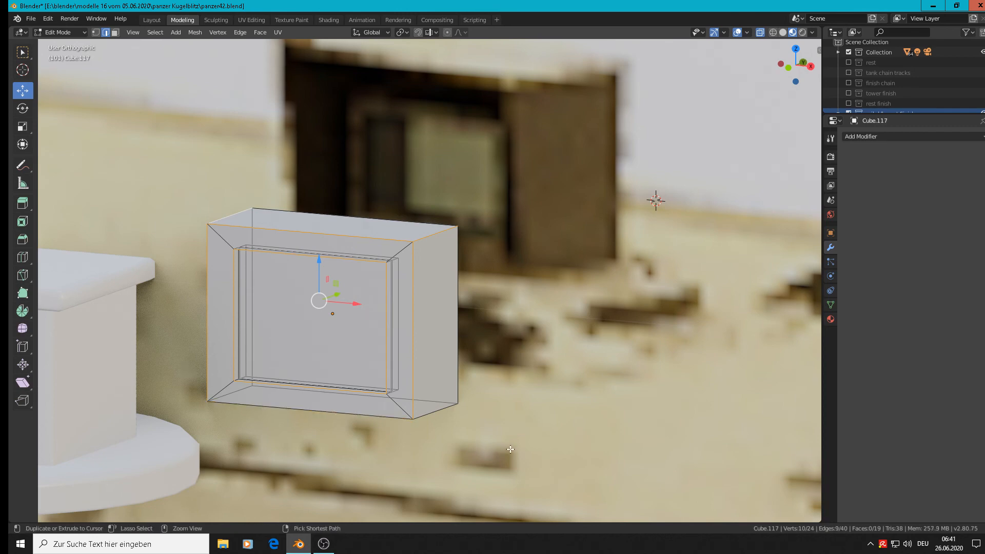
key("ctrl+b")
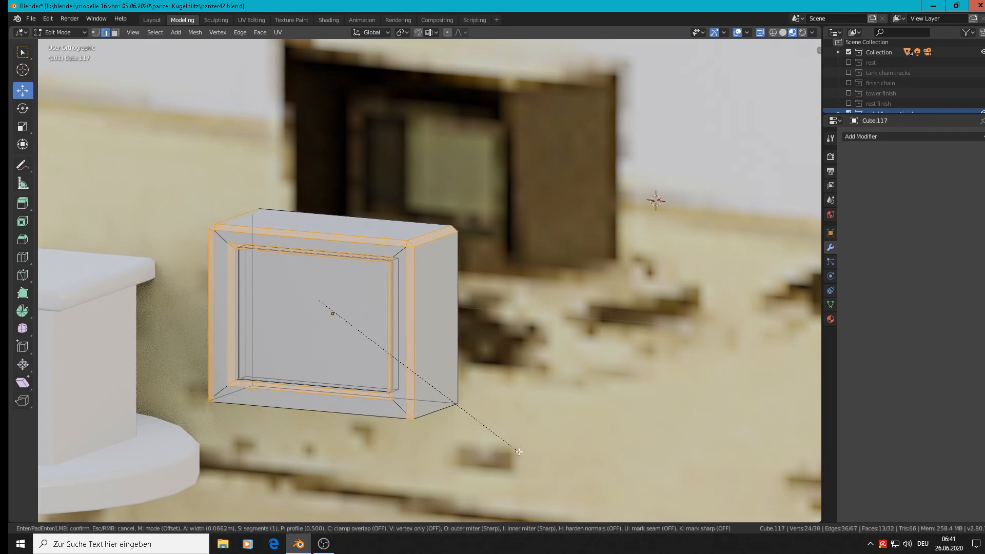
left_click(519, 451)
Shade the whole optic block smooth in Object Mode.
key("Tab")
scroll(502, 445, "down", 3)
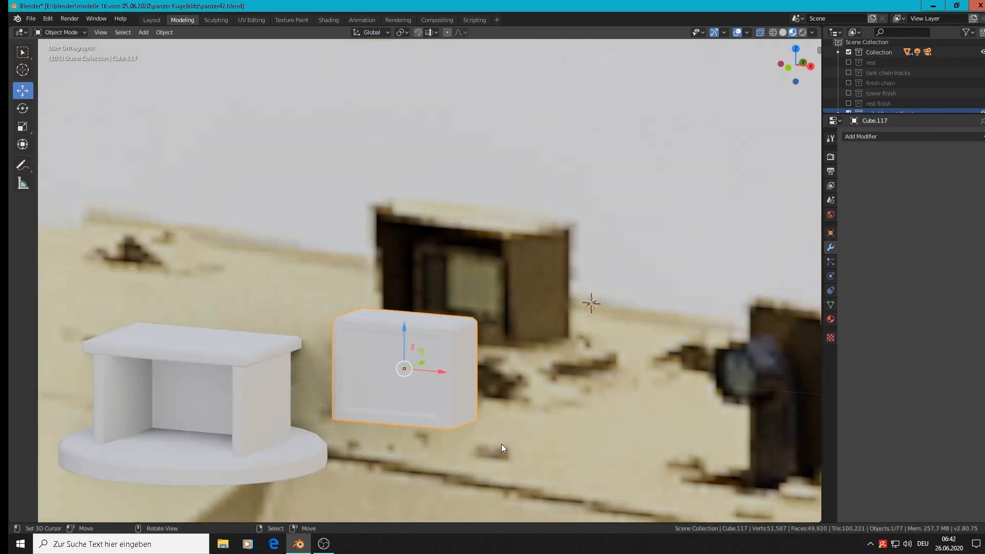
left_click(165, 32)
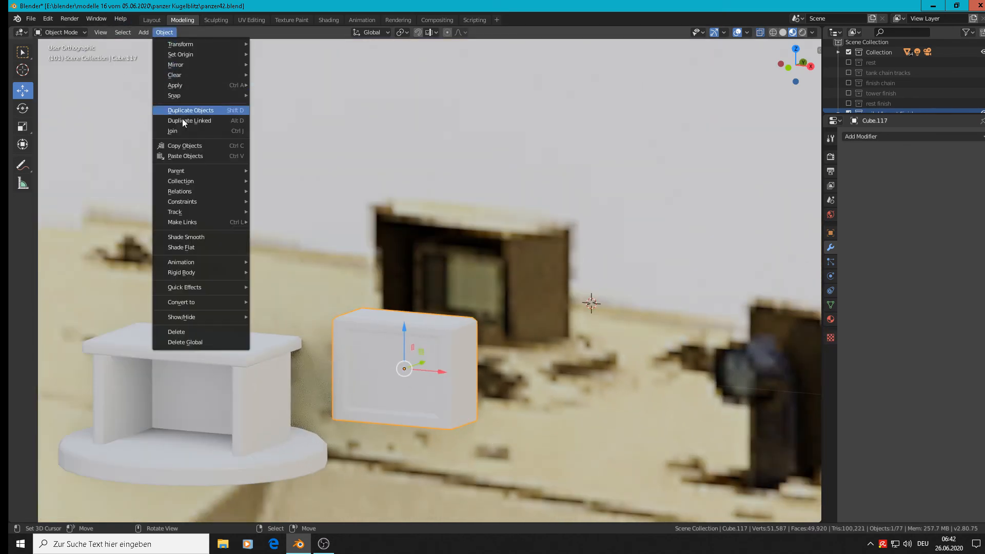
left_click(211, 237)
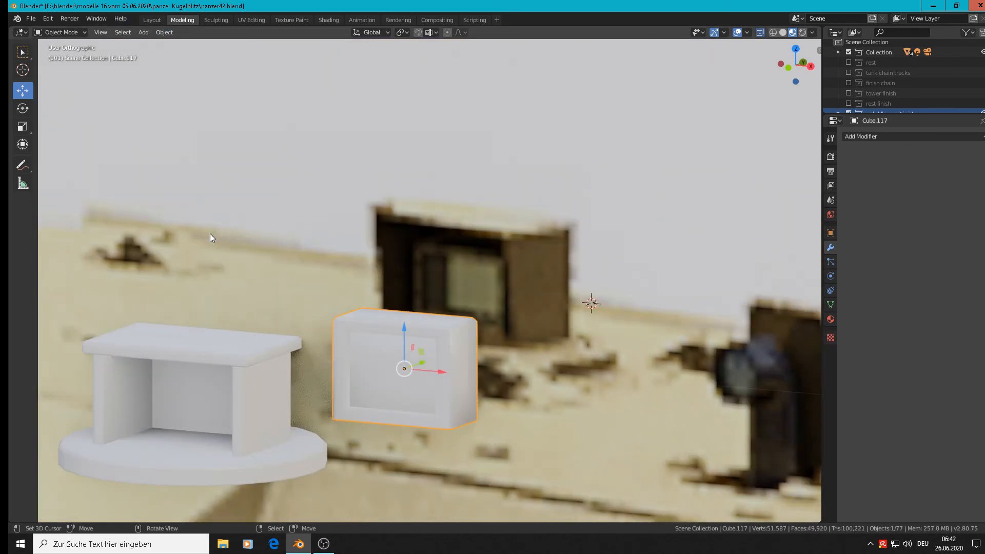
Add a loop cut around each side of the block and slide both close to the base, the first with factor 0.980.
scroll(378, 319, "down", 1)
scroll(444, 362, "up", 4)
key("Tab")
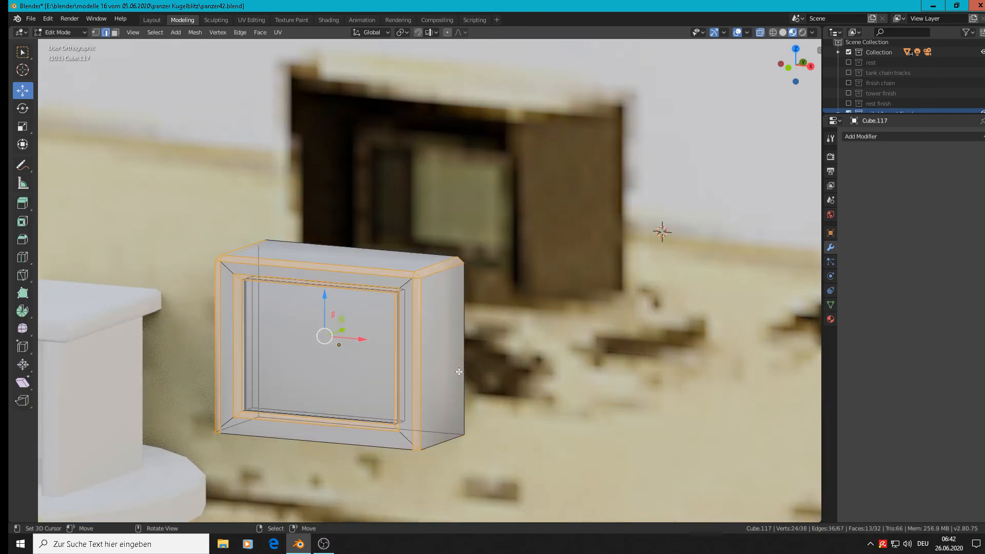
scroll(440, 376, "up", 1)
key("ctrl+r")
left_click(438, 371)
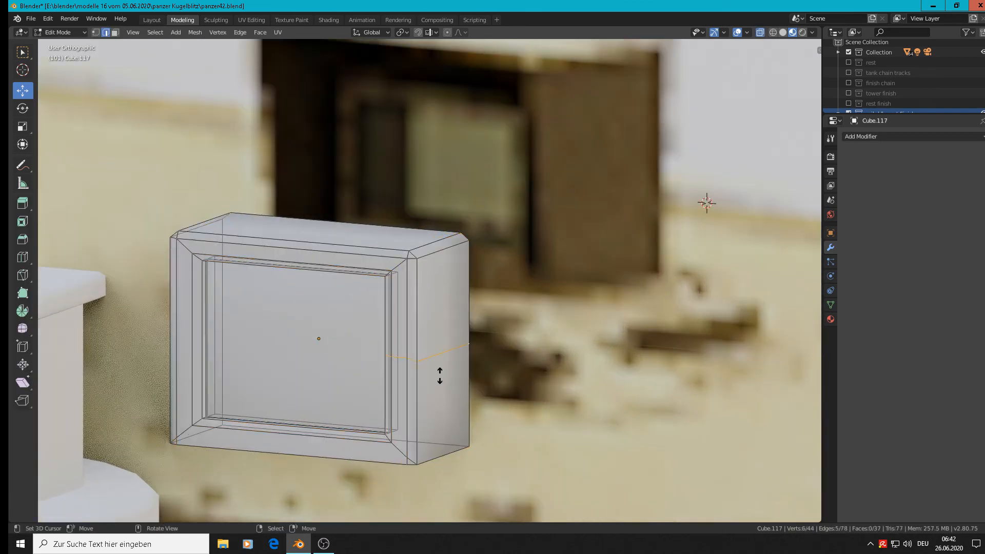
left_click(439, 471)
key("ctrl+r")
left_click(195, 309)
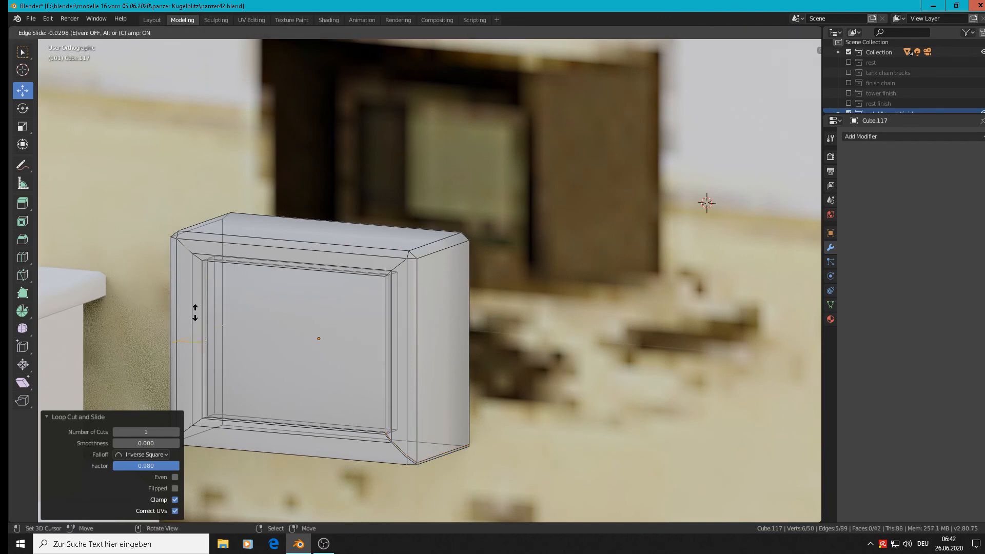
left_click(209, 393)
scroll(303, 295, "down", 2)
key("Tab")
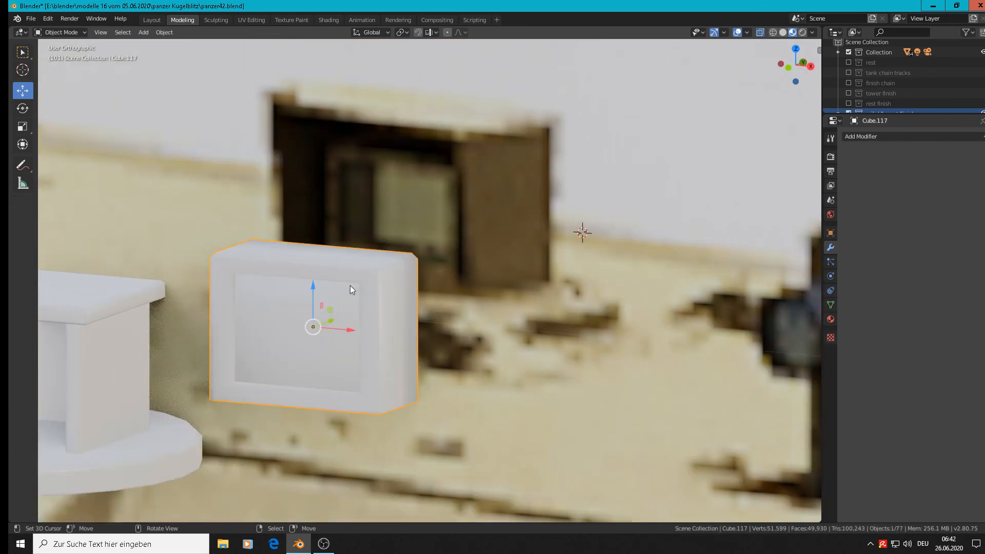
Select all linked faces of the inner pane and shade them flat.
scroll(351, 287, "down", 1)
scroll(351, 287, "up", 2)
scroll(350, 290, "up", 1)
key("Tab")
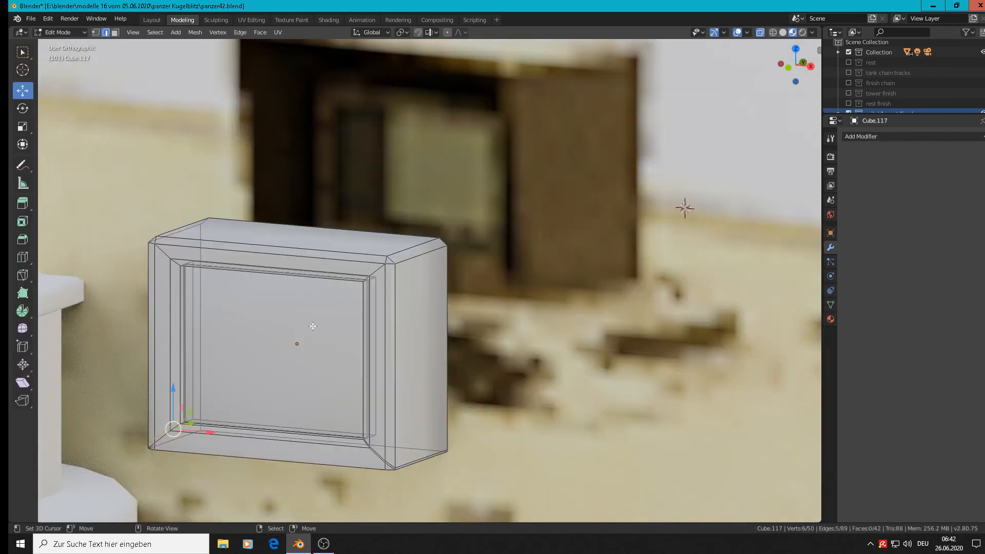
left_click(115, 33)
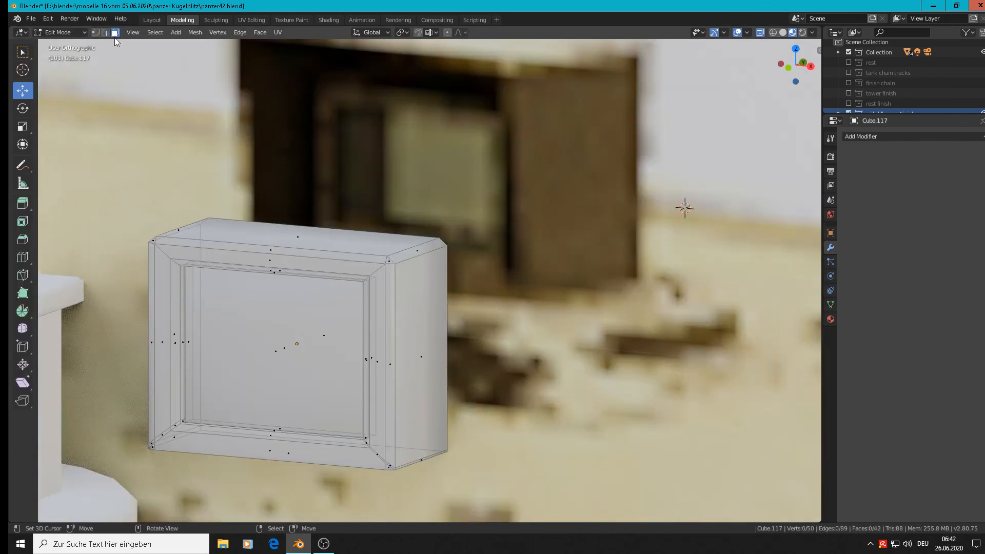
left_click(315, 347)
left_click(290, 353)
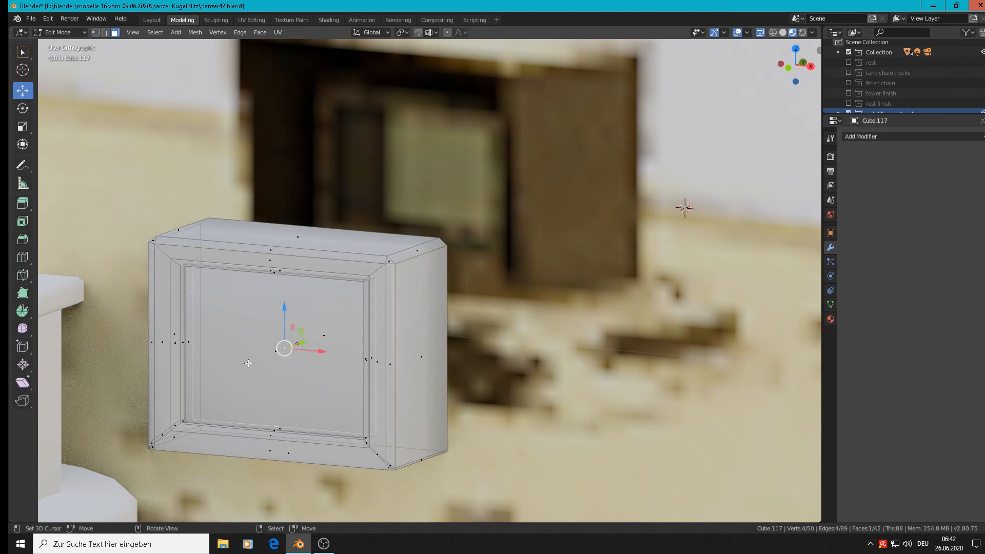
middle_click_drag(273, 353, 229, 344)
key("ctrl+l")
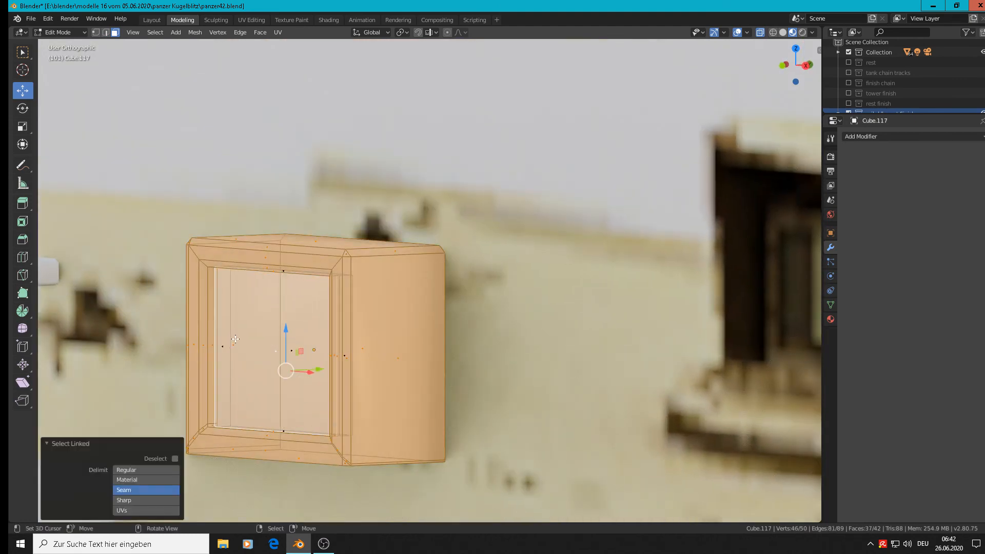
right_click(272, 345)
key("l")
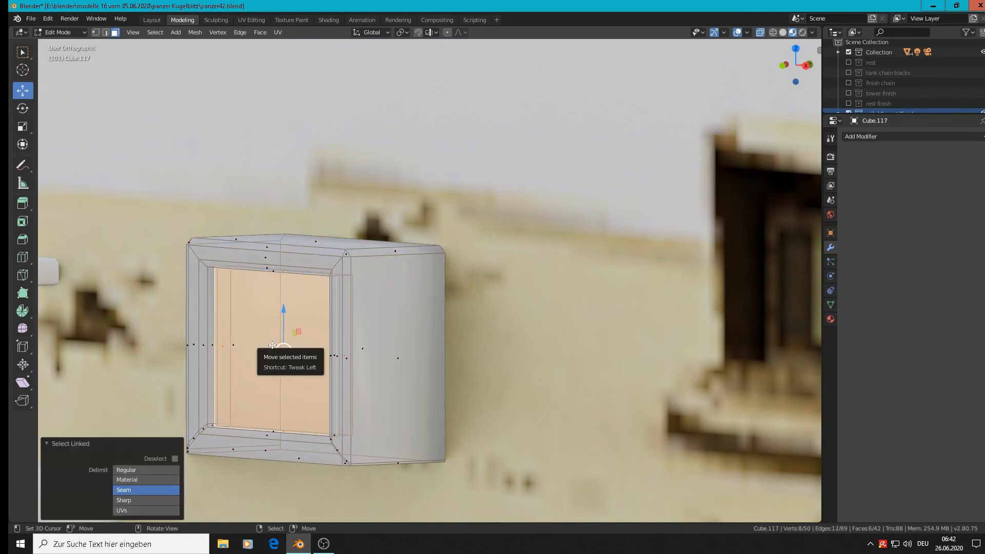
left_click(258, 30)
left_click(297, 230)
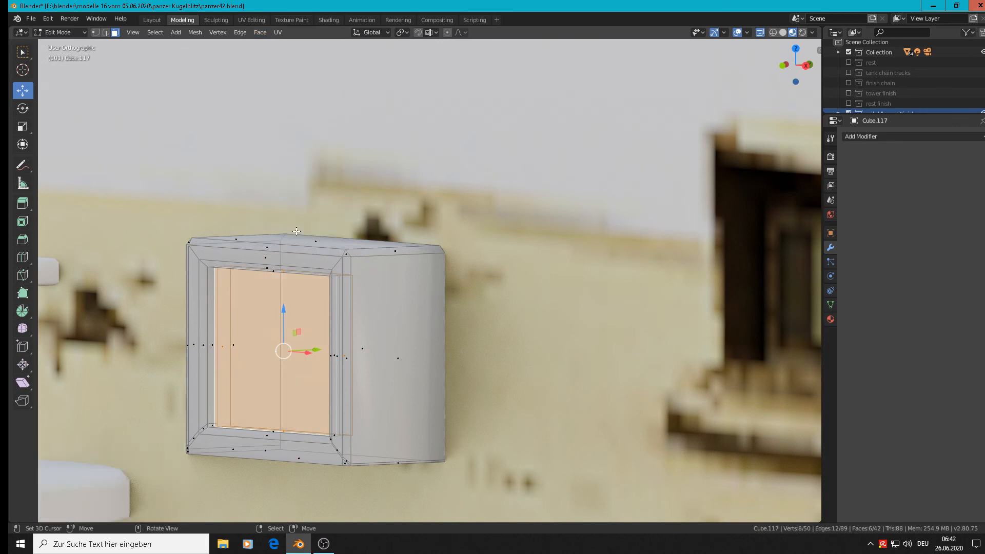
Move the block along X in line with the sight housing, and -0.0219 m along Y toward its opening.
scroll(297, 231, "down", 8)
key("Tab")
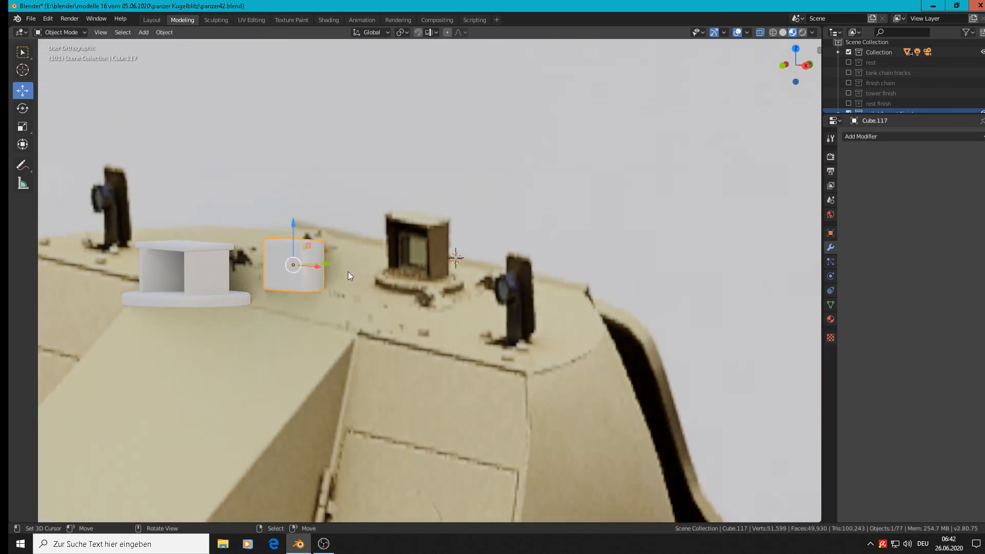
scroll(347, 272, "down", 4)
middle_click_drag(342, 272, 460, 300)
scroll(460, 300, "up", 3)
scroll(242, 241, "up", 3)
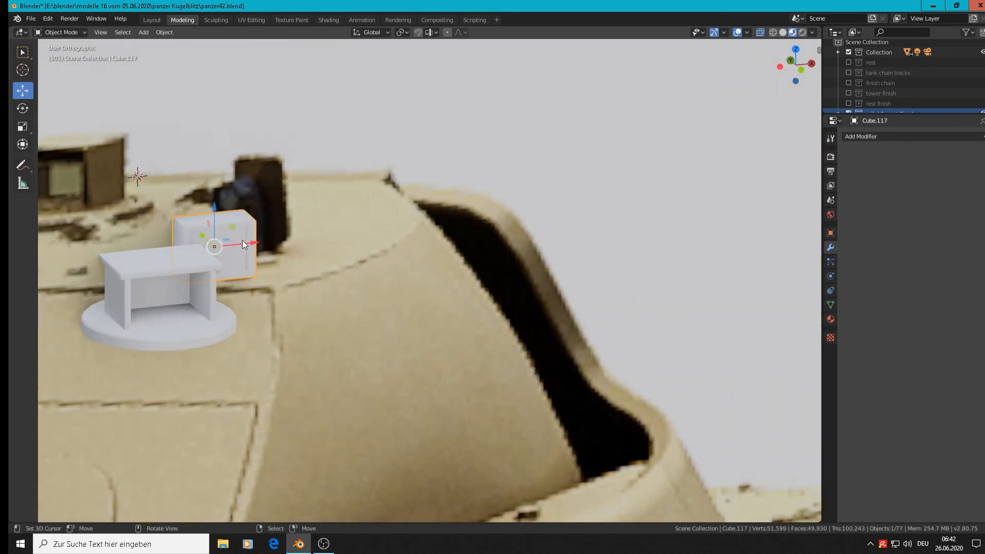
left_click_drag(252, 241, 162, 252)
middle_click_drag(141, 246, 100, 249)
left_click_drag(145, 234, 85, 272)
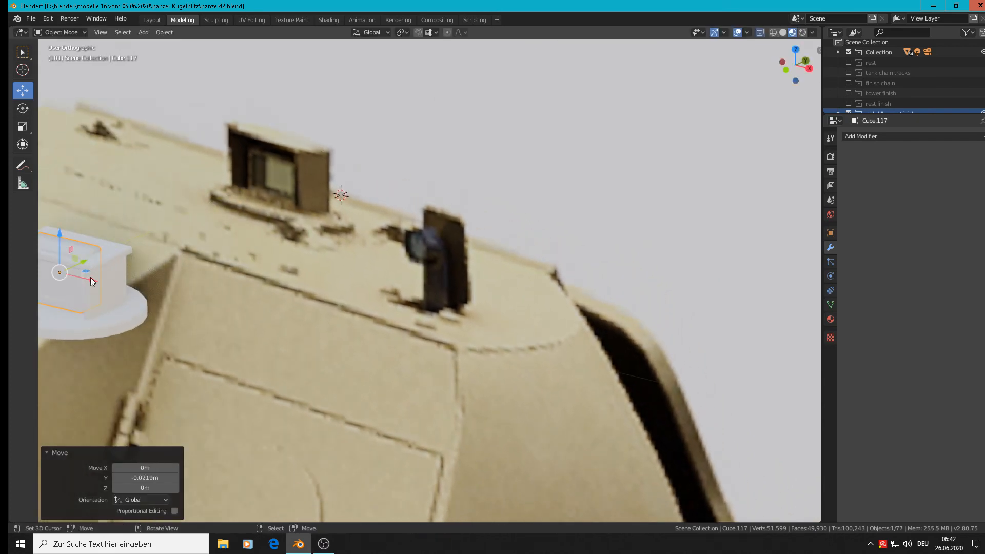
Scale the block to 0.686 to fit inside the housing, and widen it slightly along X.
middle_click_drag(137, 299, 453, 320, "shift")
scroll(453, 325, "up", 1)
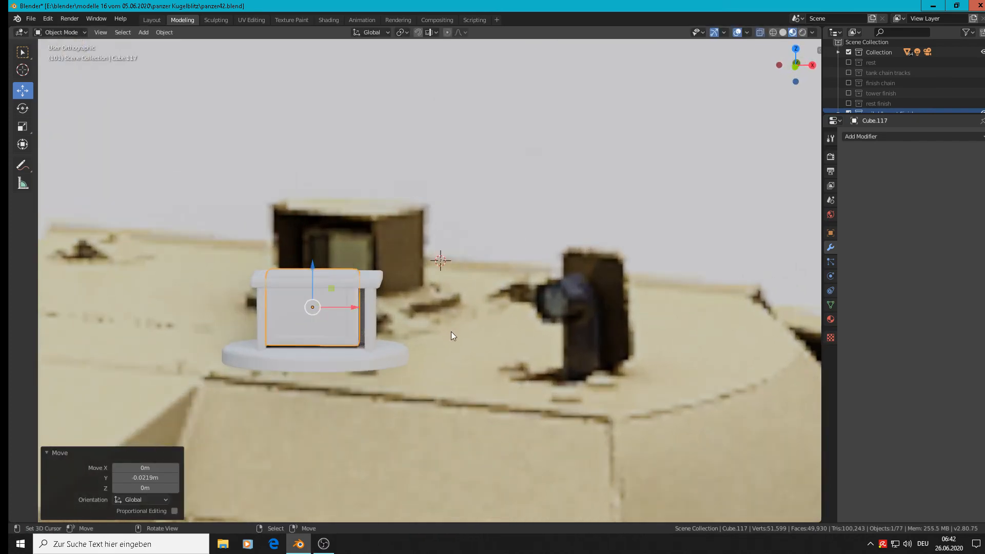
key("s")
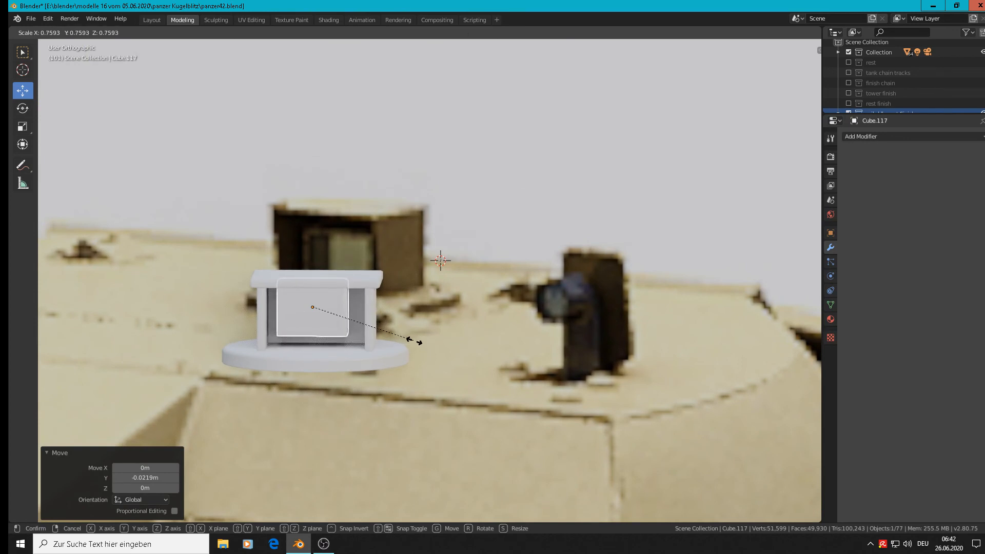
left_click(406, 338)
key("s")
key("x")
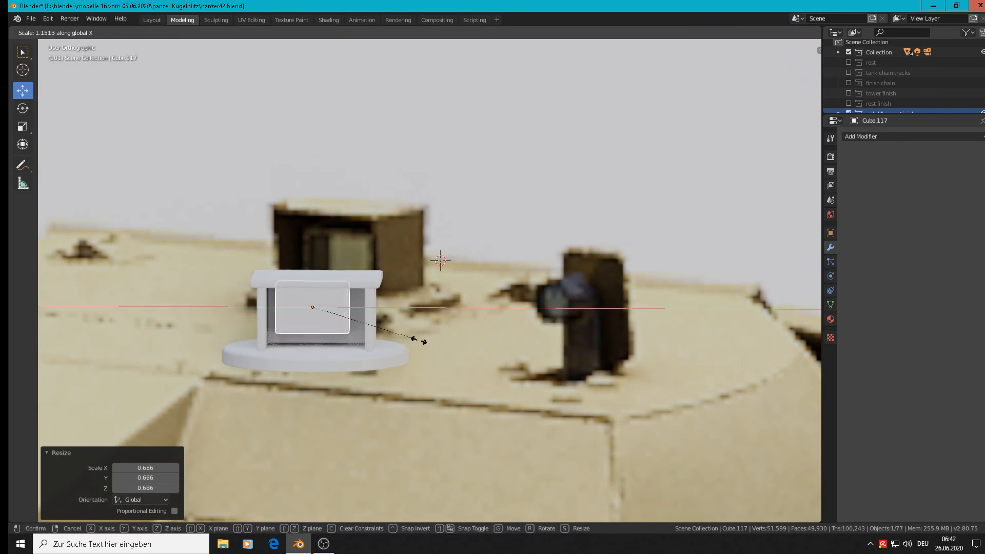
left_click(417, 341)
Lower the block about 0.0032 m onto the base, center it with a 0.000626 m X move, and push it deeper along Y.
left_click_drag(303, 273, 304, 287)
scroll(330, 307, "up", 5)
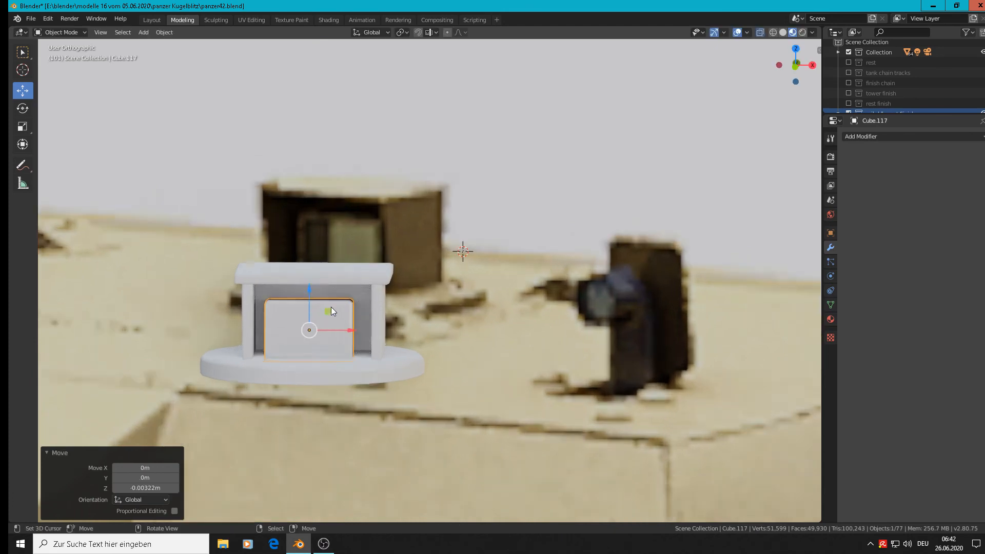
left_click_drag(333, 351, 336, 352)
middle_click_drag(337, 352, 280, 359)
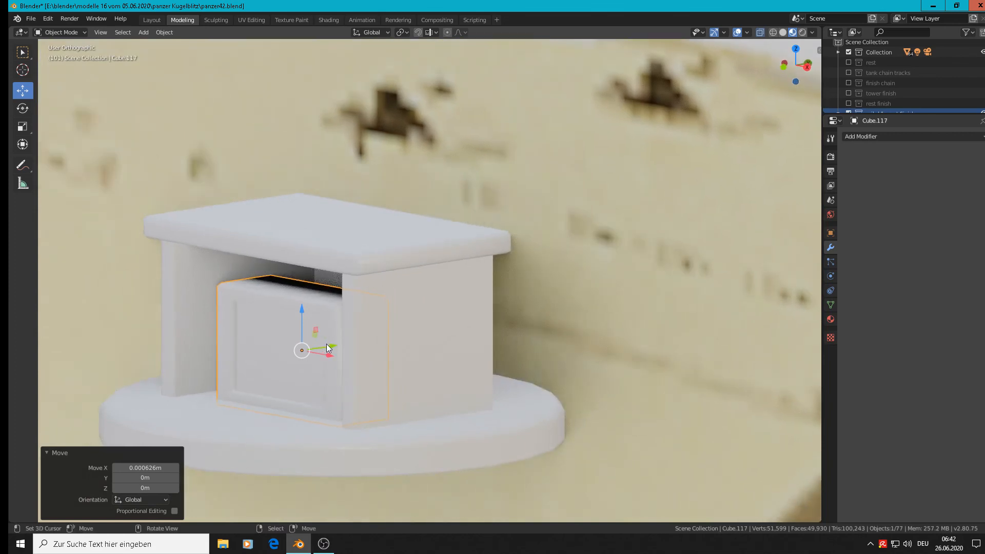
left_click_drag(326, 344, 344, 342)
Add one loop cut around the block near its rear edge with a slide factor of 0.843.
key("Tab")
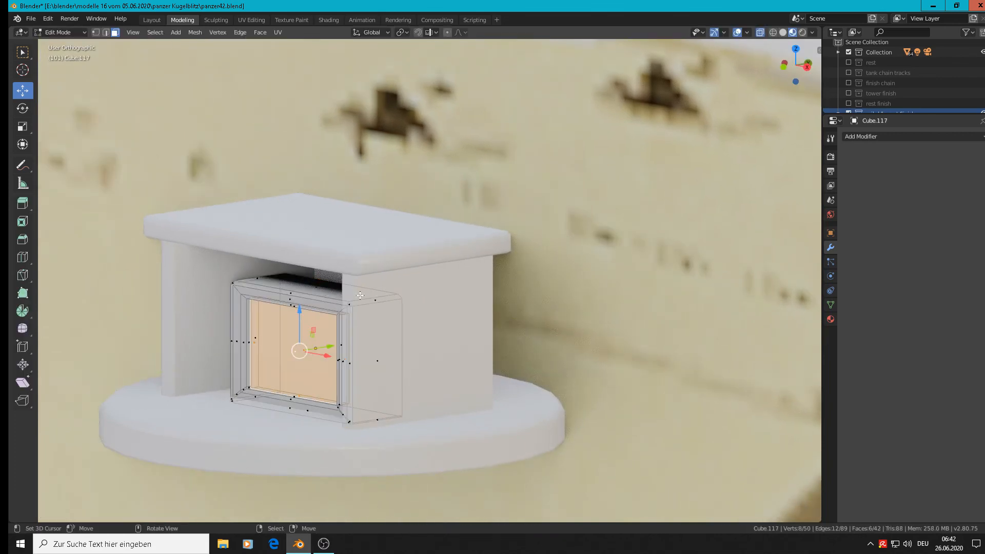
scroll(360, 295, "up", 2)
key("ctrl+r")
left_click(375, 307)
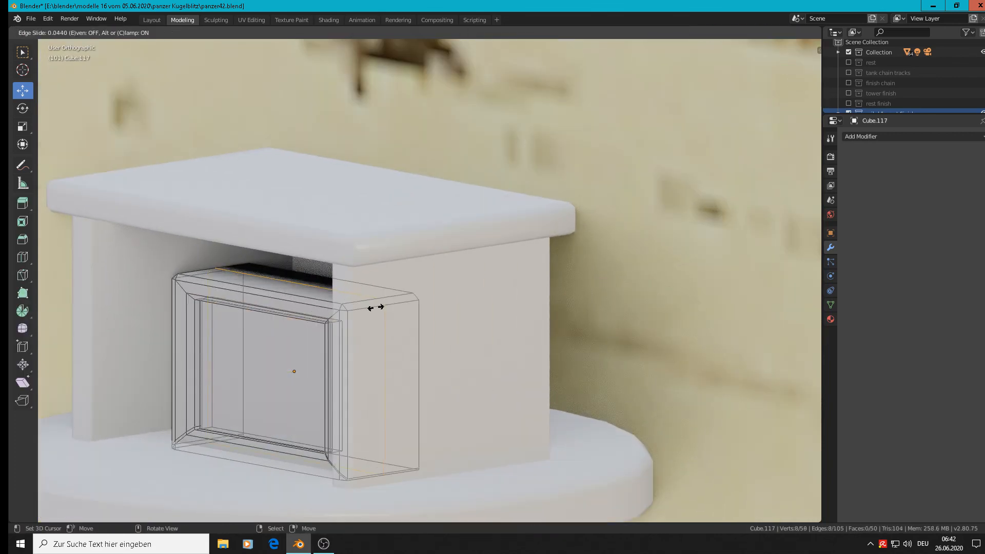
left_click(403, 307)
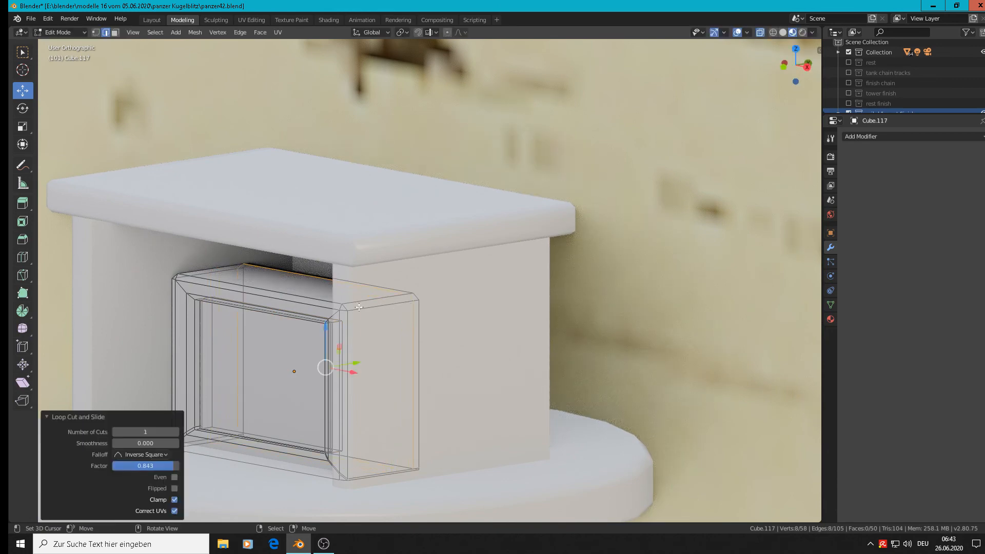
key("Tab")
middle_click_drag(350, 306, 419, 313)
key("Tab")
key("Tab")
Open the sight housing's mesh for editing in face selection mode.
left_click(327, 246)
key("Tab")
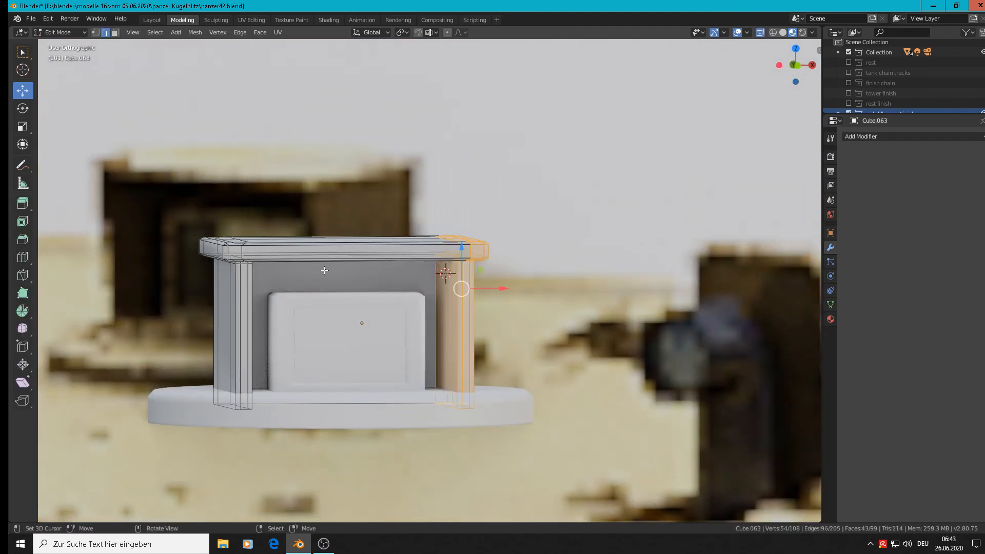
left_click(115, 32)
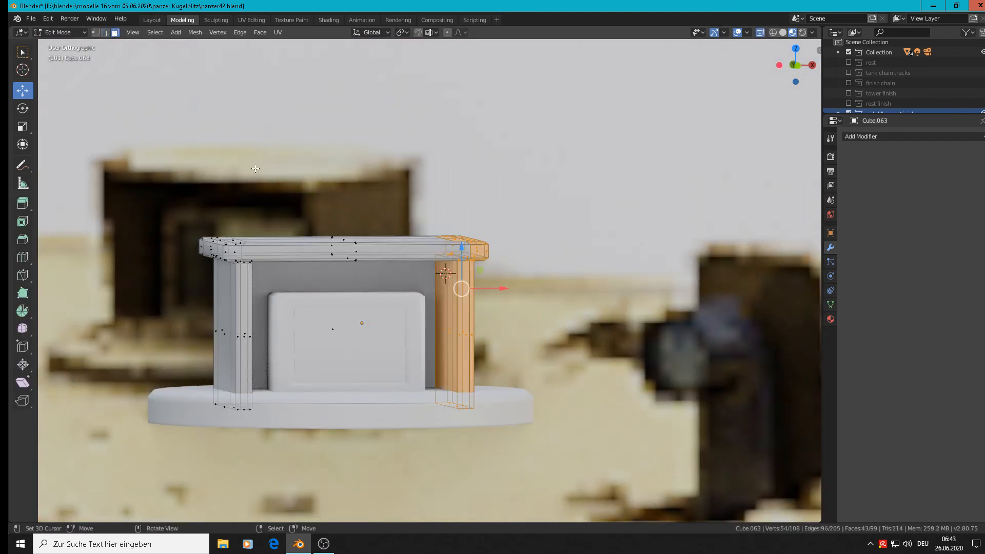
left_click(357, 276)
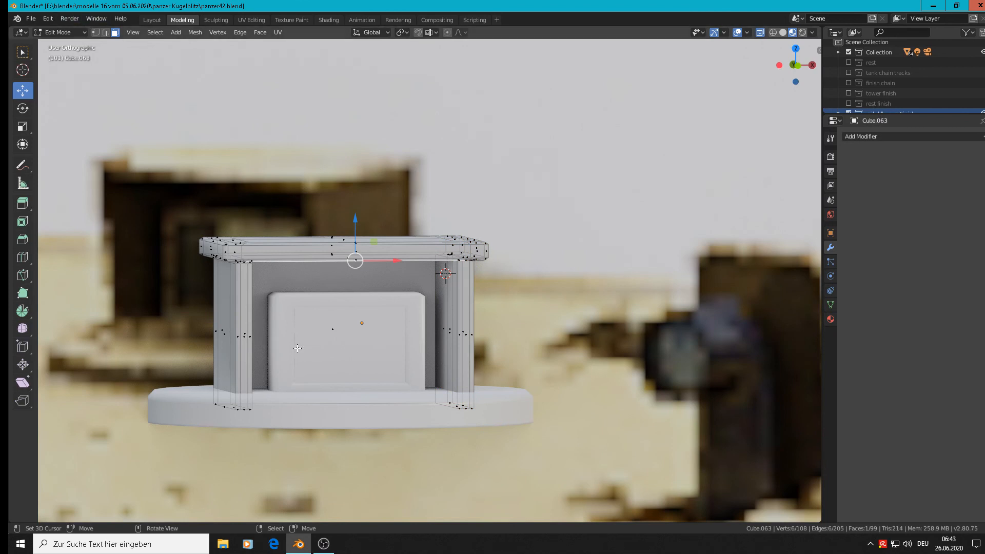
left_click(333, 331)
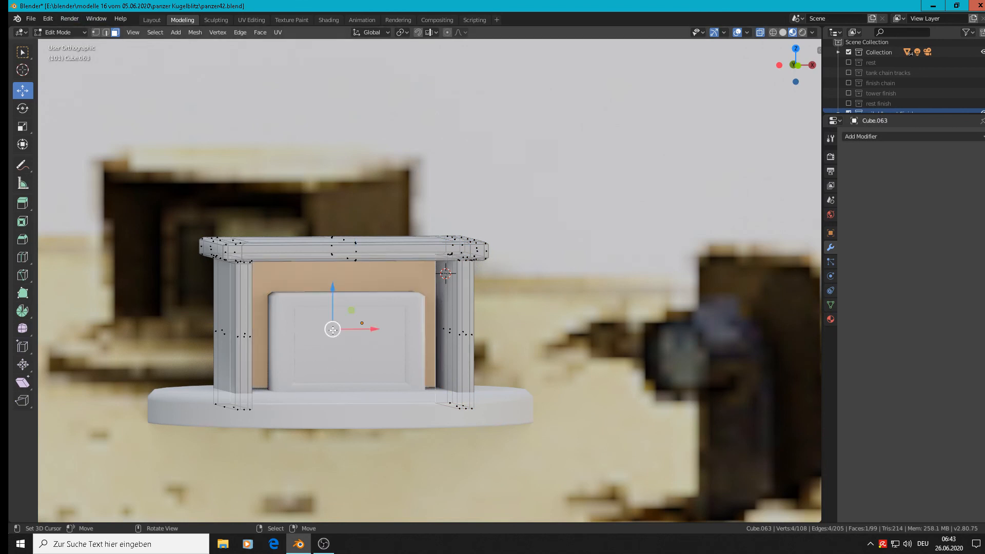
left_click(260, 32)
left_click(322, 232)
key("Tab")
key("Tab")
key("alt+a")
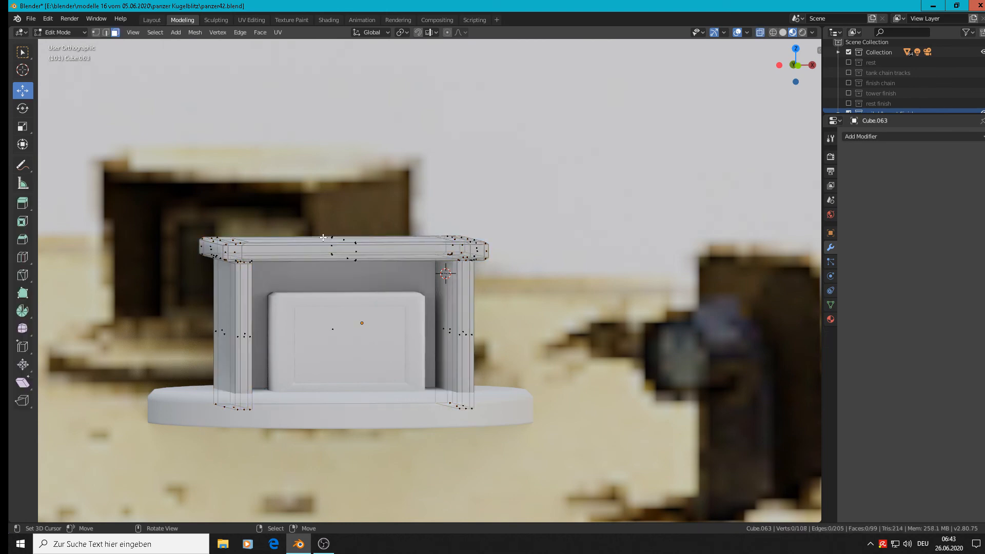
Recalculate the normals of the entire sight housing mesh to face outside, and return to Object Mode.
key("a")
left_click(218, 32)
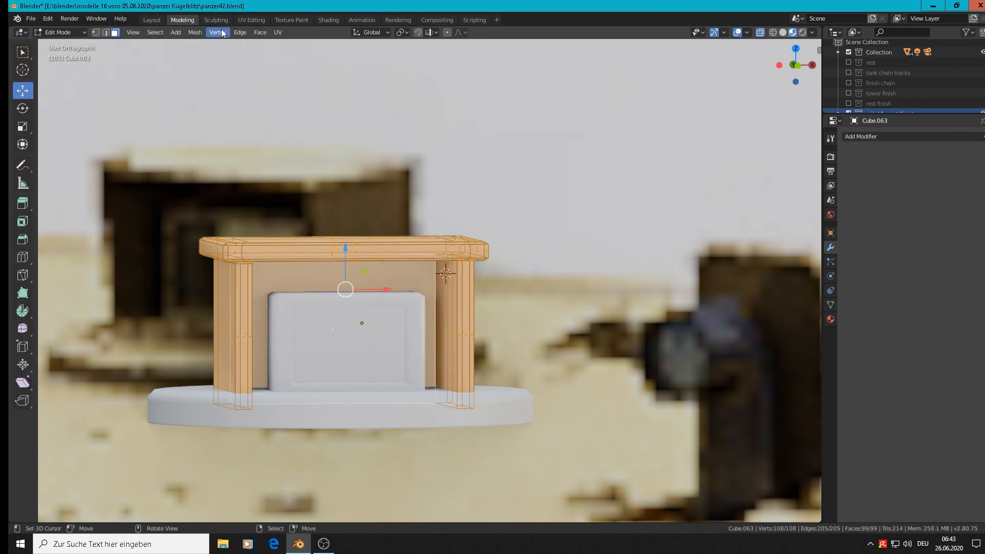
mouse_move(197, 32)
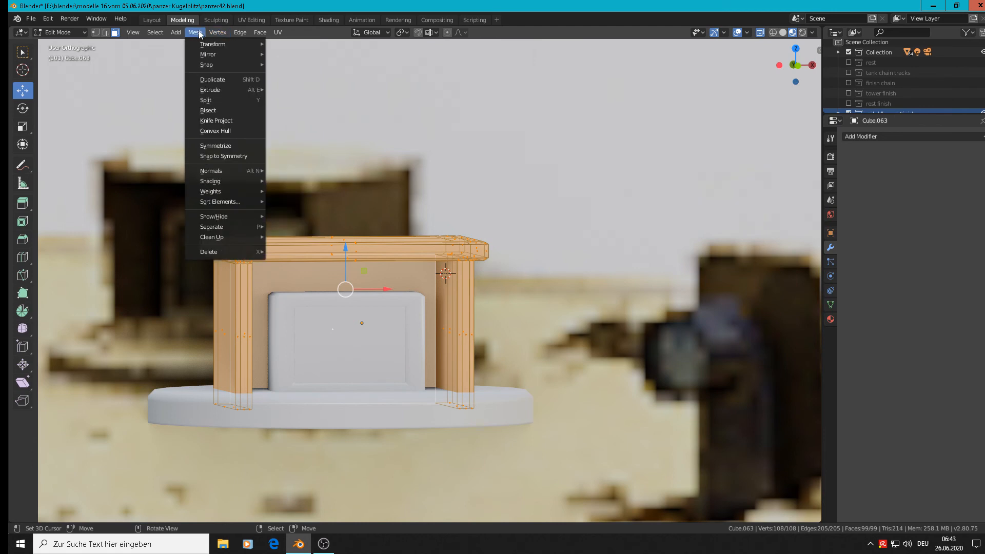
mouse_move(215, 170)
left_click(318, 180)
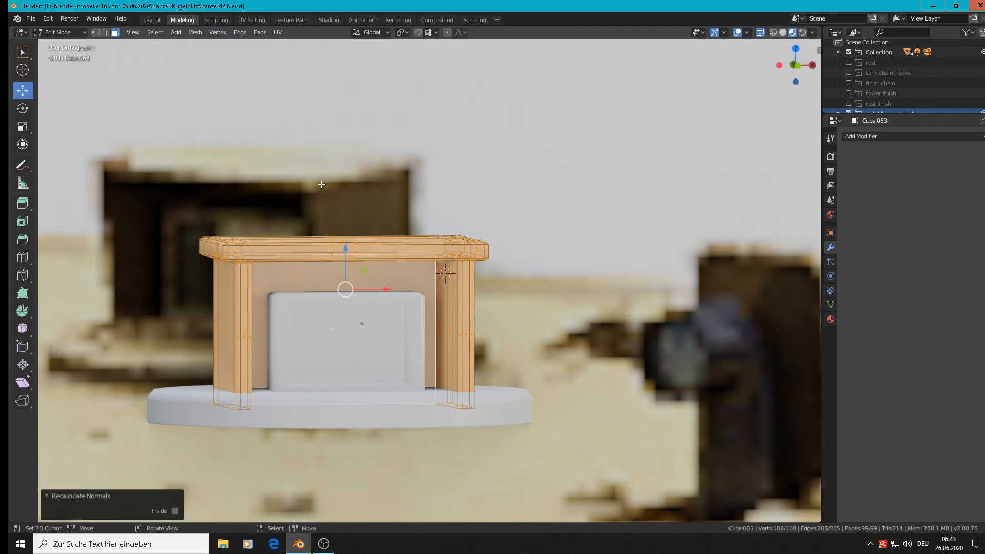
key("Tab")
Join the round base plate and the optic block into the sight housing object.
middle_click_drag(471, 291, 445, 301)
scroll(457, 303, "down", 2)
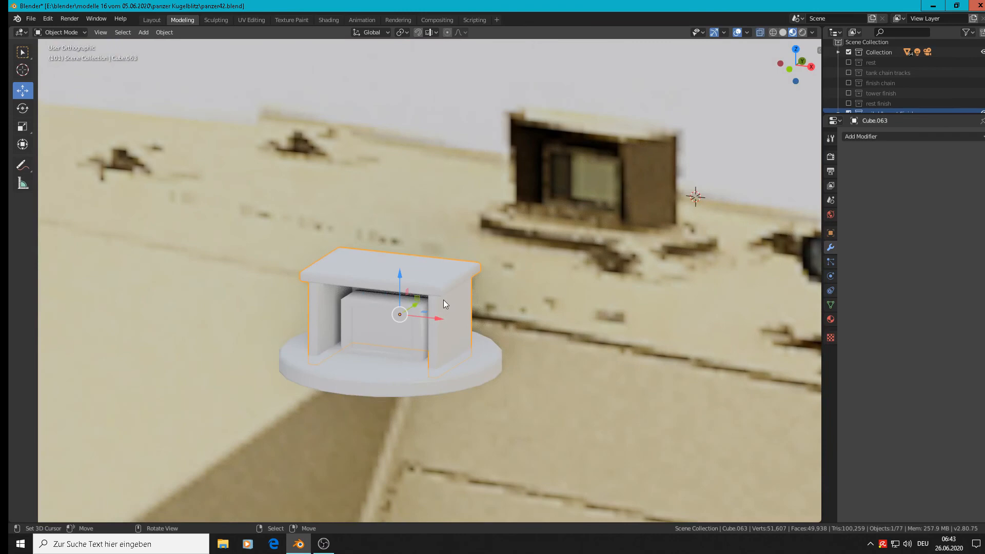
left_click(374, 382, "shift")
left_click(375, 301, "shift")
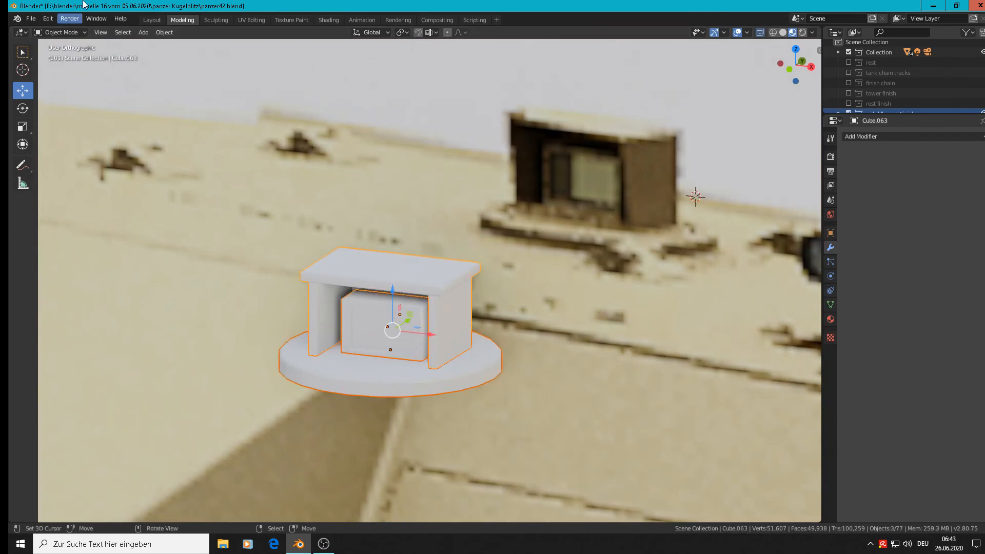
left_click(164, 32)
left_click(197, 134)
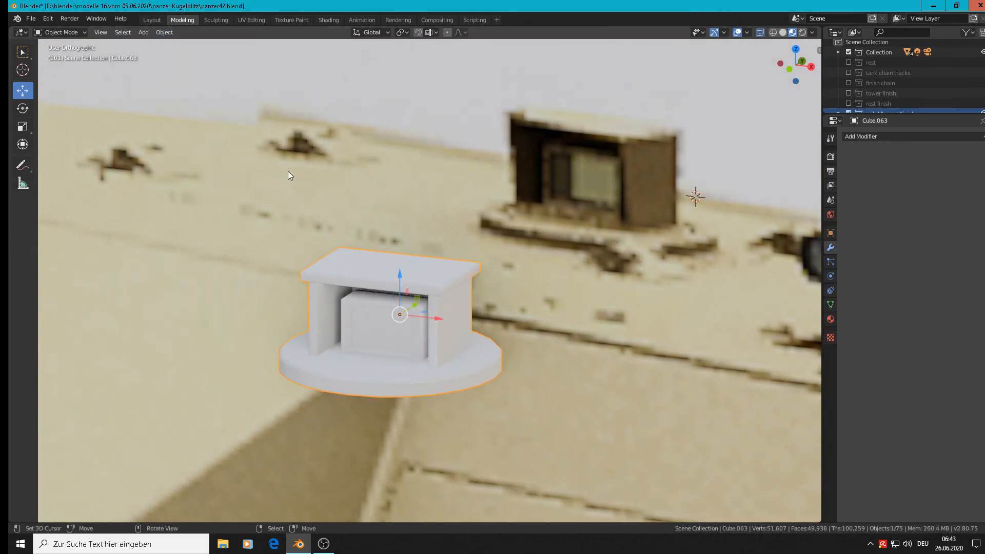
Move the joined sight 5.82 m along X and -0.665 m along Z, toward the collection of modeled small parts.
scroll(432, 231, "down", 5)
key("KP_1")
scroll(501, 255, "down", 4)
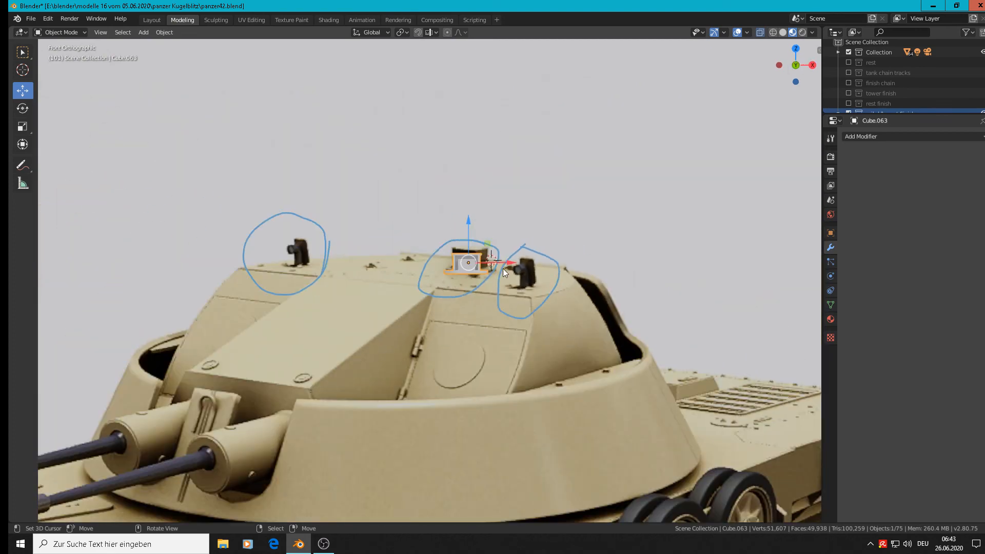
scroll(505, 275, "up", 4)
middle_click_drag(505, 275, 487, 291)
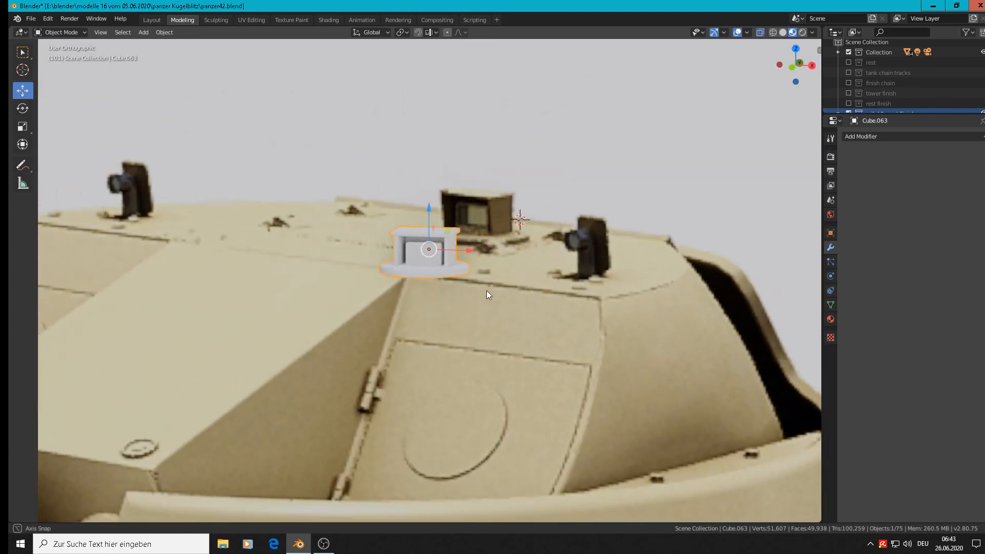
scroll(485, 291, "down", 6)
key("KP_1")
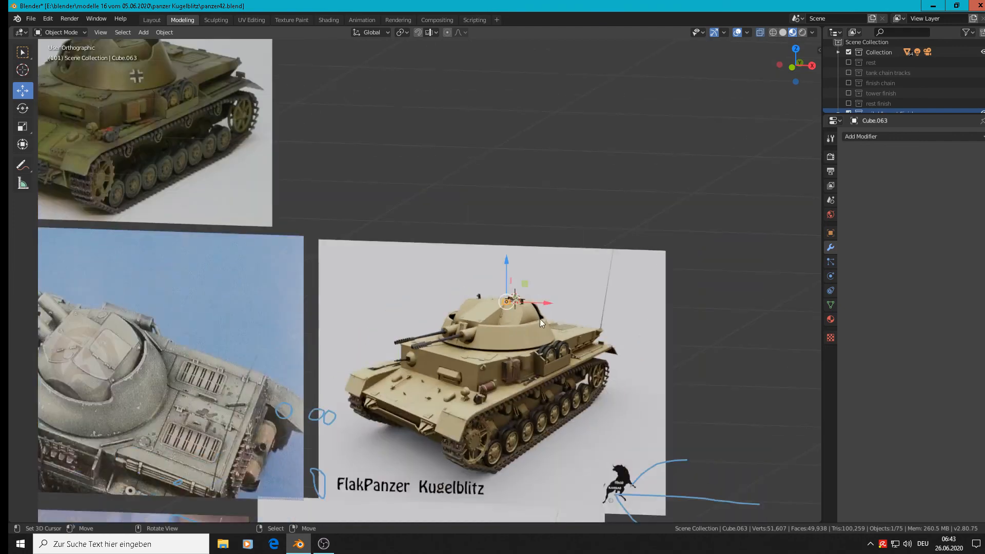
scroll(544, 314, "down", 6)
scroll(598, 336, "down", 3)
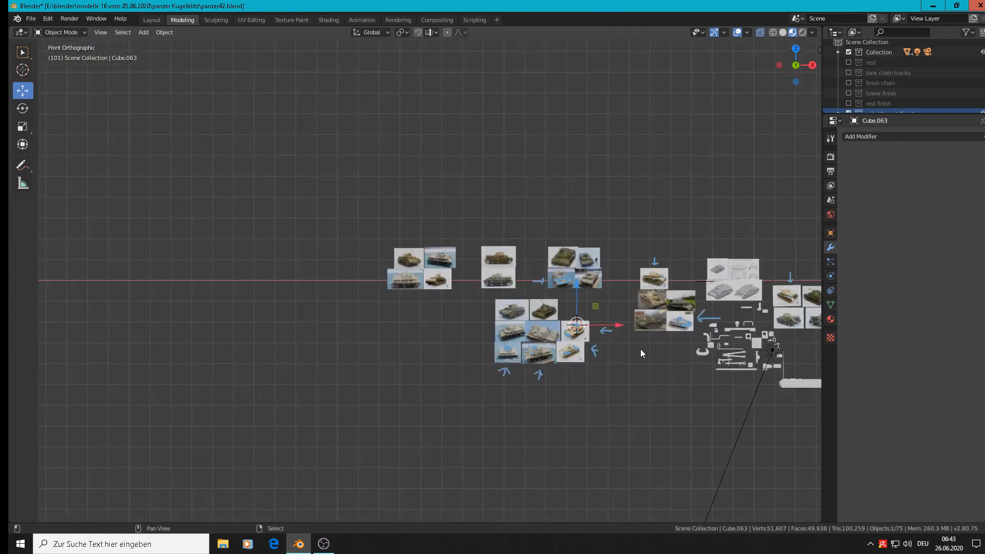
middle_click_drag(641, 349, 331, 322, "shift")
scroll(310, 281, "up", 8)
key("g")
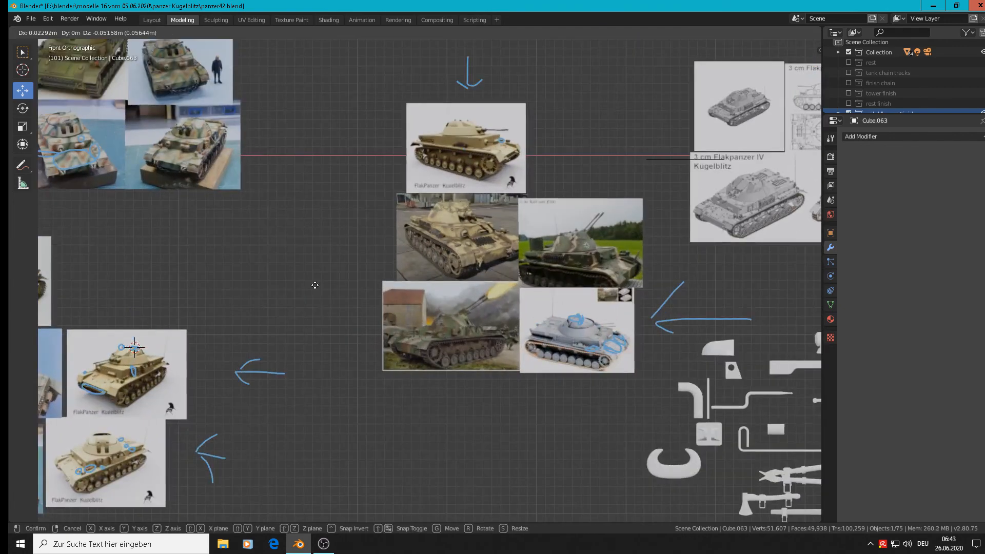
left_click(10, 431)
Scale the sight up uniformly to match the size of the neighboring small parts, and deselect it.
scroll(440, 424, "up", 5)
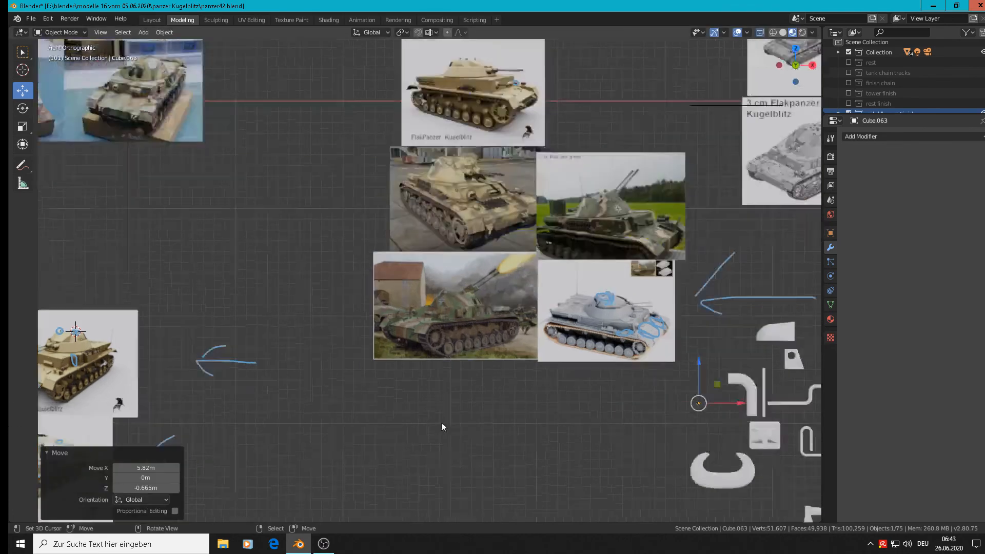
middle_click_drag(768, 355, 218, 332, "shift")
key("s")
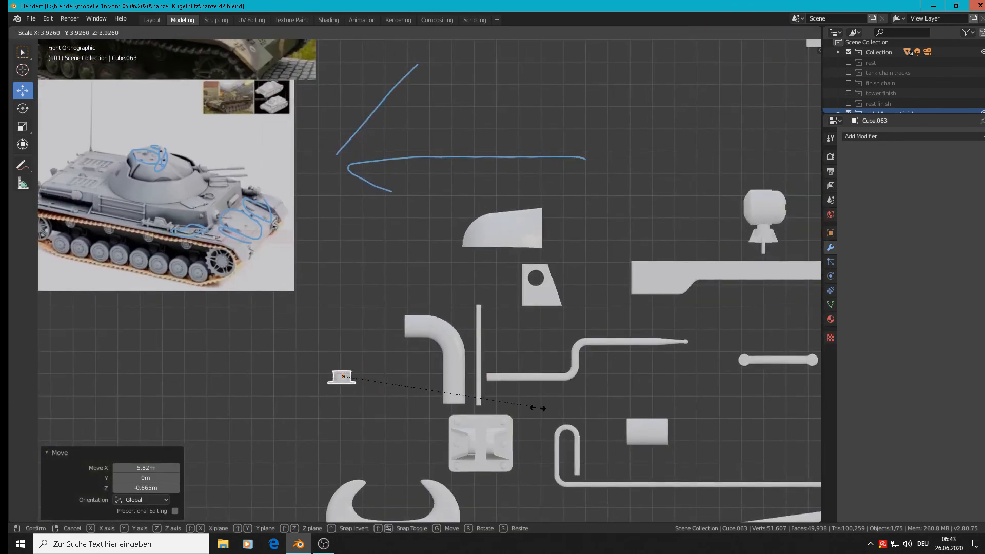
left_click(259, 431)
middle_click_drag(258, 427, 204, 418)
scroll(299, 454, "down", 3)
left_click(204, 418)
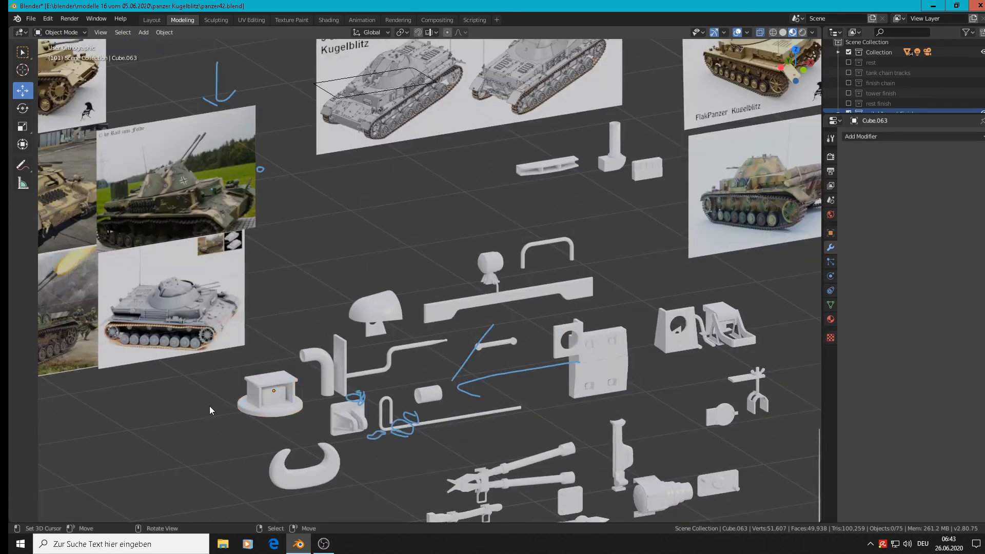
Save the project file panzer42.blend.
key("Home")
left_click(30, 19)
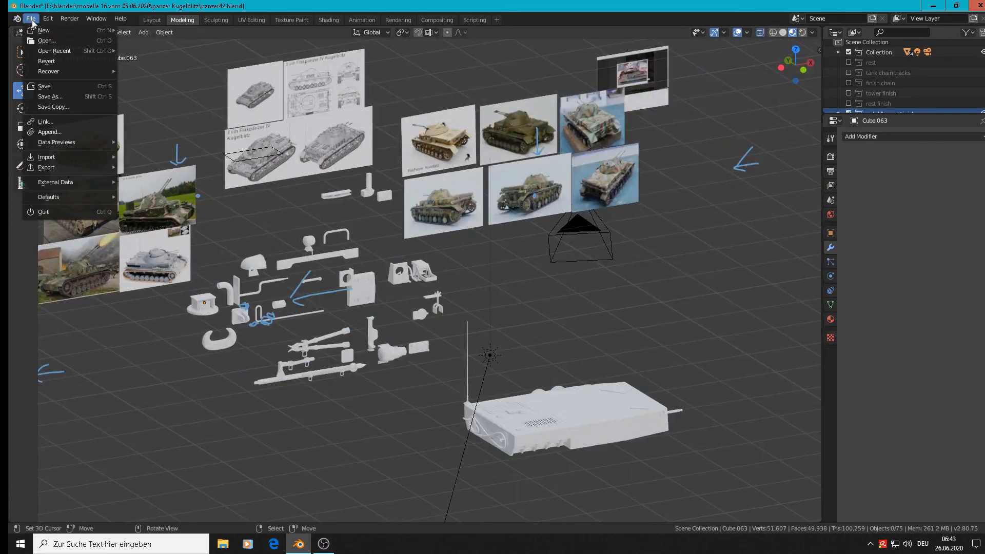
left_click(44, 86)
Erase the blue annotation circle around the fender headlight in the camouflaged tank's front-view reference photo.
middle_click_drag(218, 311, 312, 308, "shift")
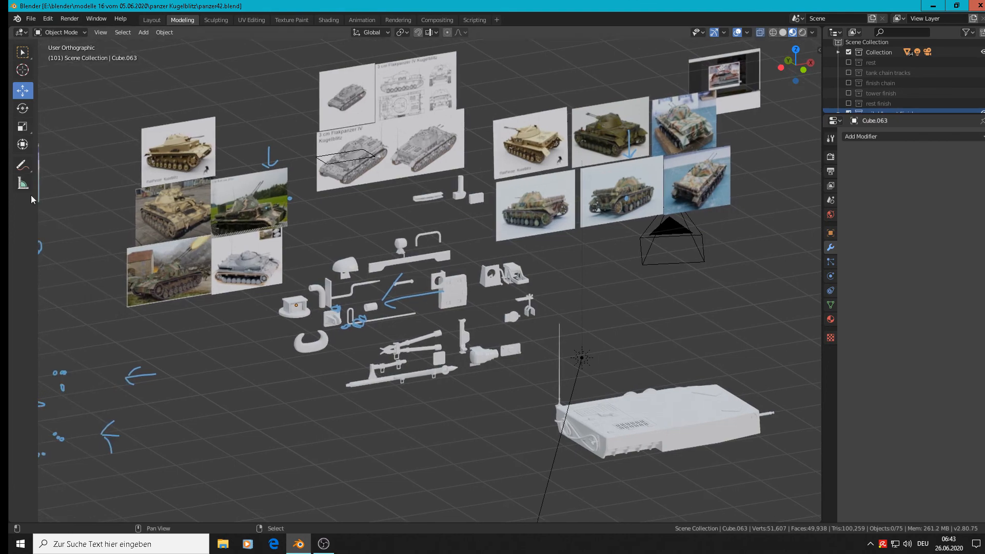
middle_click_drag(94, 210, 337, 242, "shift")
key("KP_1")
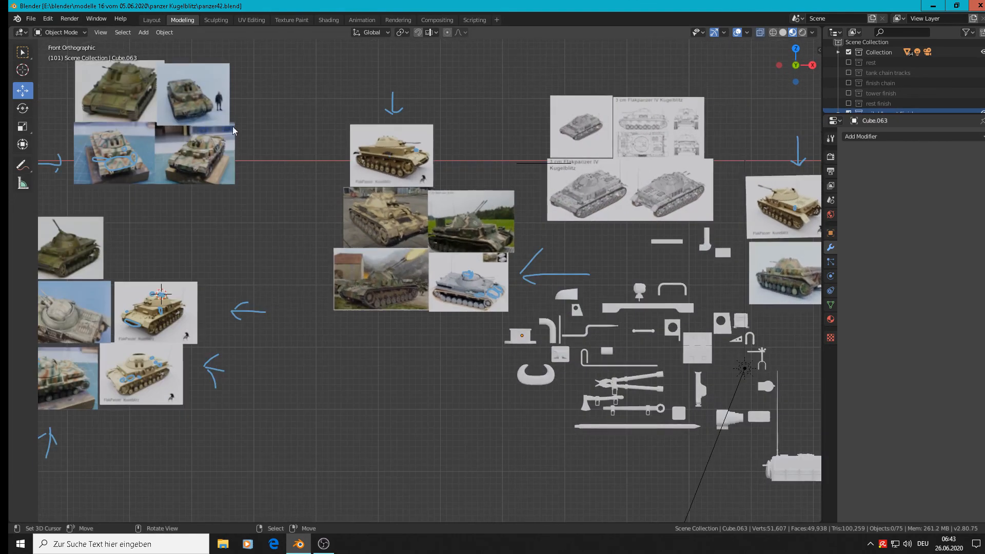
scroll(98, 141, "up", 8)
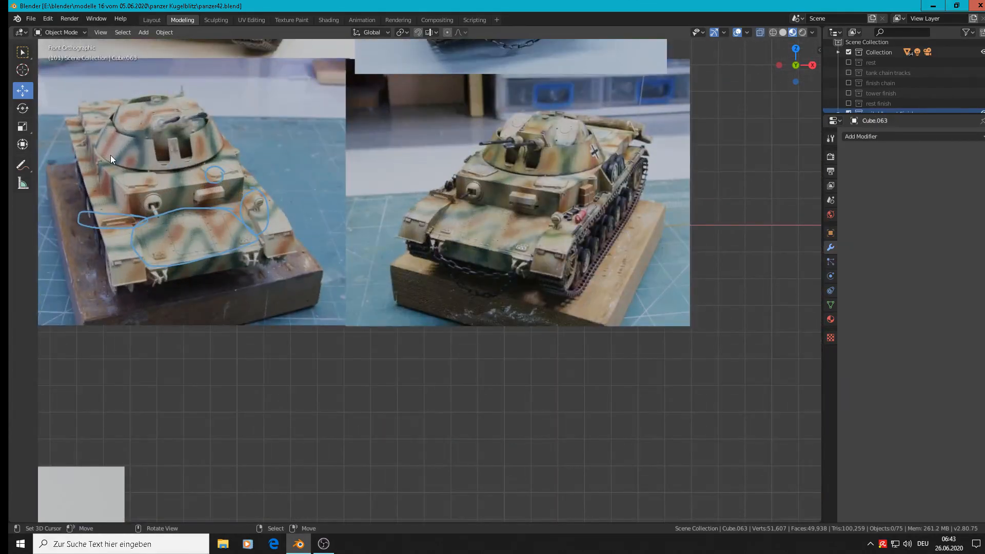
scroll(296, 225, "up", 6)
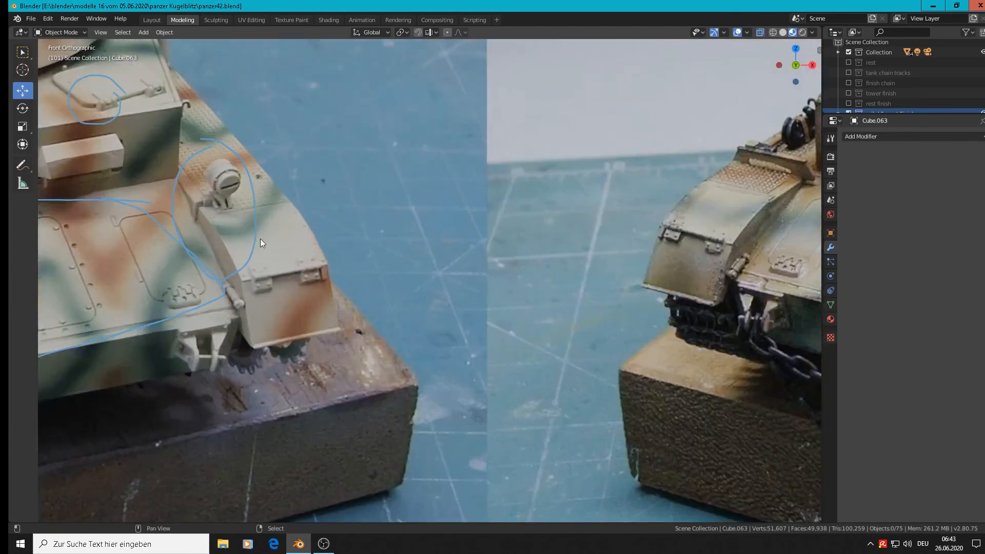
middle_click_drag(260, 238, 591, 245, "shift")
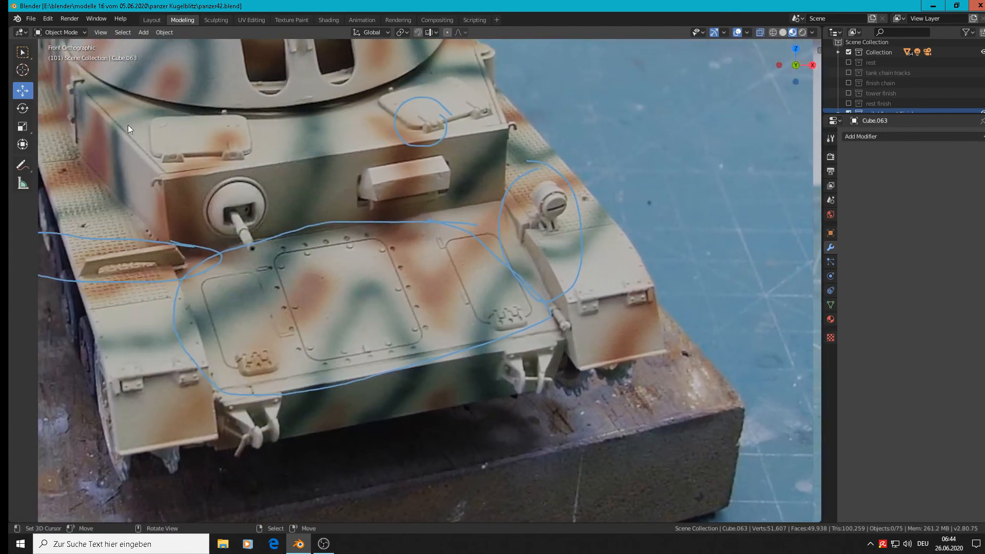
left_click(22, 165)
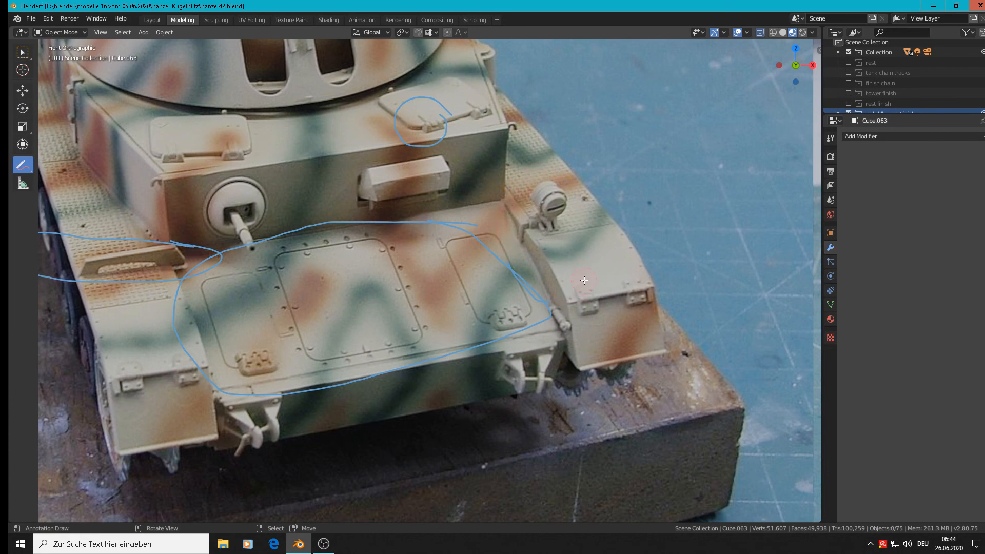
right_click_drag(584, 280, 569, 221)
right_click(562, 213)
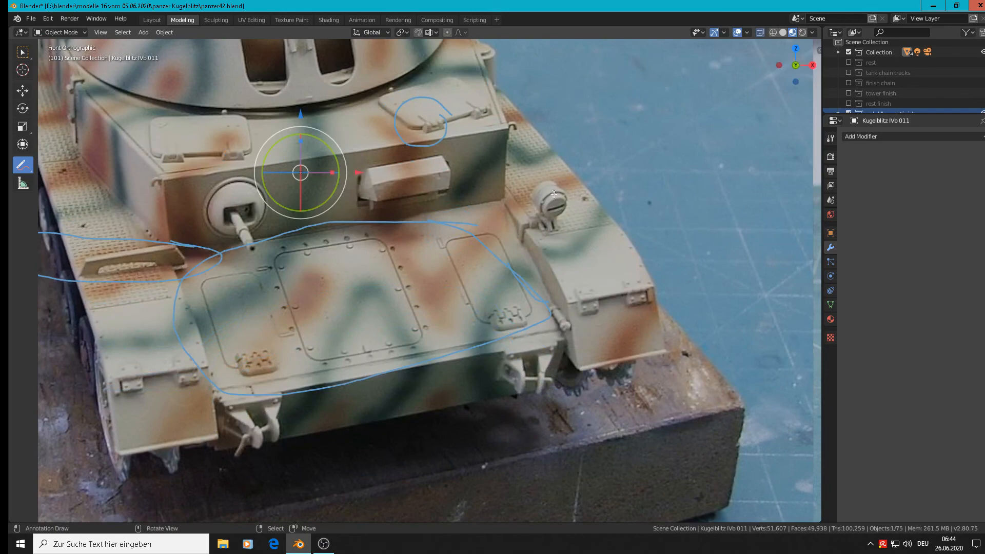
Erase the three blue annotation circles around the turret roof sights in the tan FlakPanzer Kugelblitz reference image.
scroll(558, 219, "down", 10)
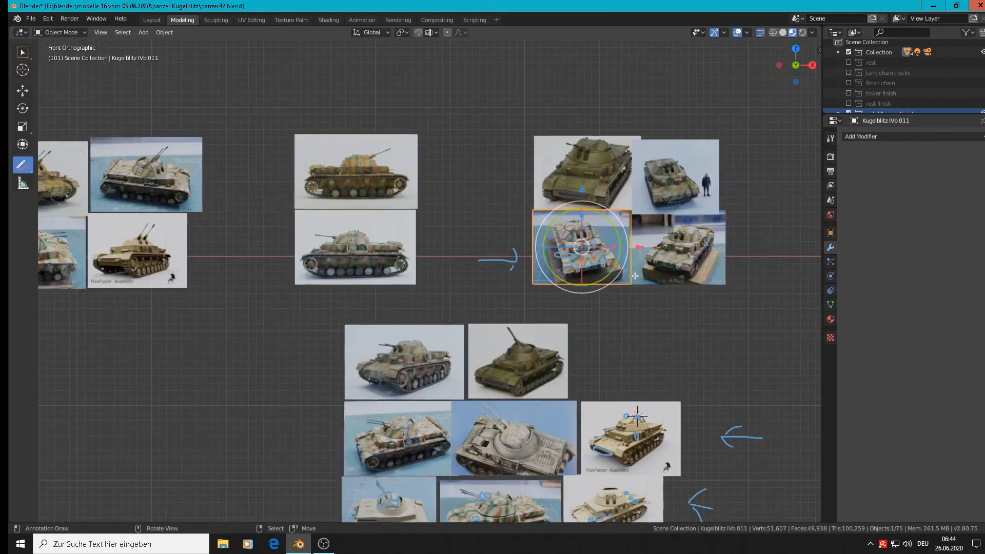
scroll(637, 284, "down", 4)
middle_click_drag(631, 298, 356, 203, "shift")
scroll(349, 261, "up", 9)
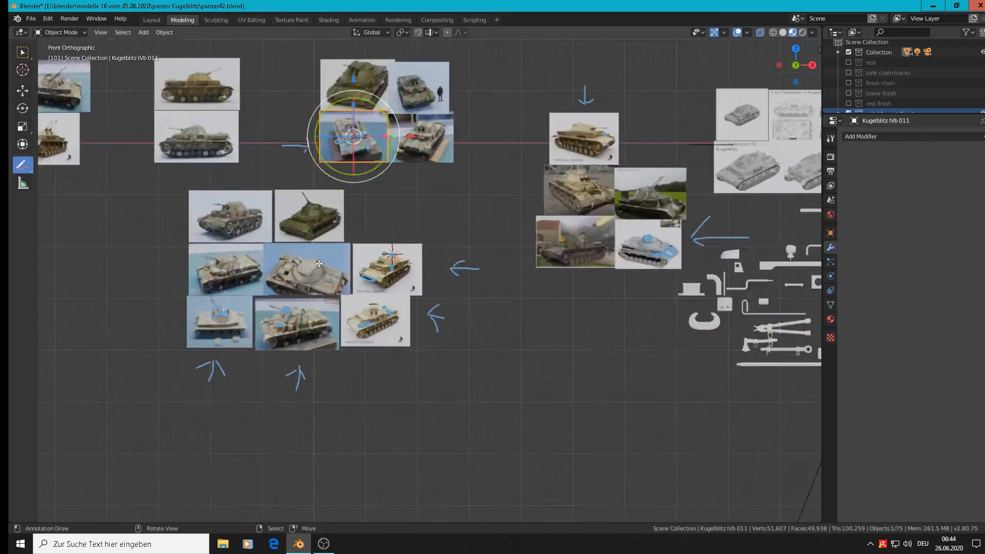
scroll(421, 263, "up", 4)
scroll(468, 277, "up", 3)
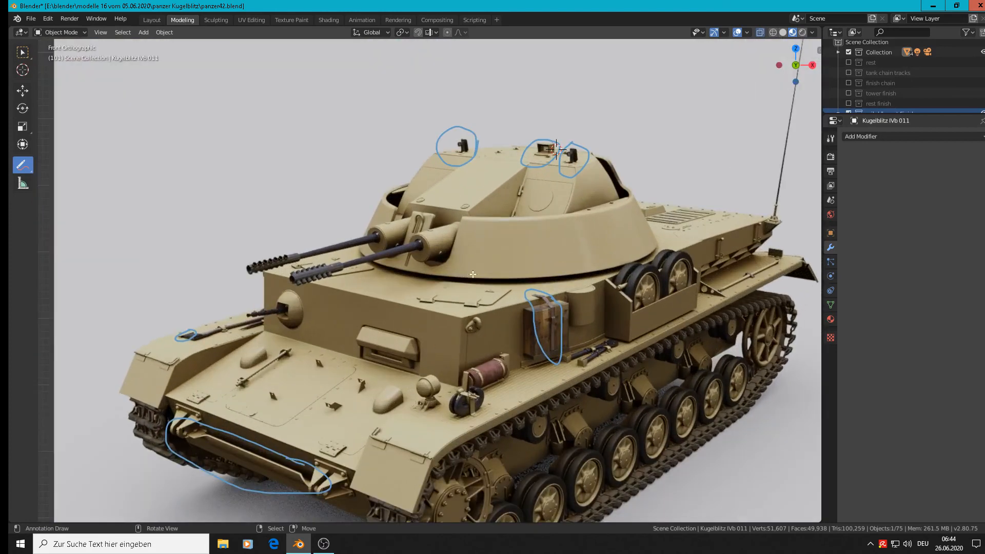
right_click(585, 147)
right_click_drag(544, 154, 572, 158, "ctrl")
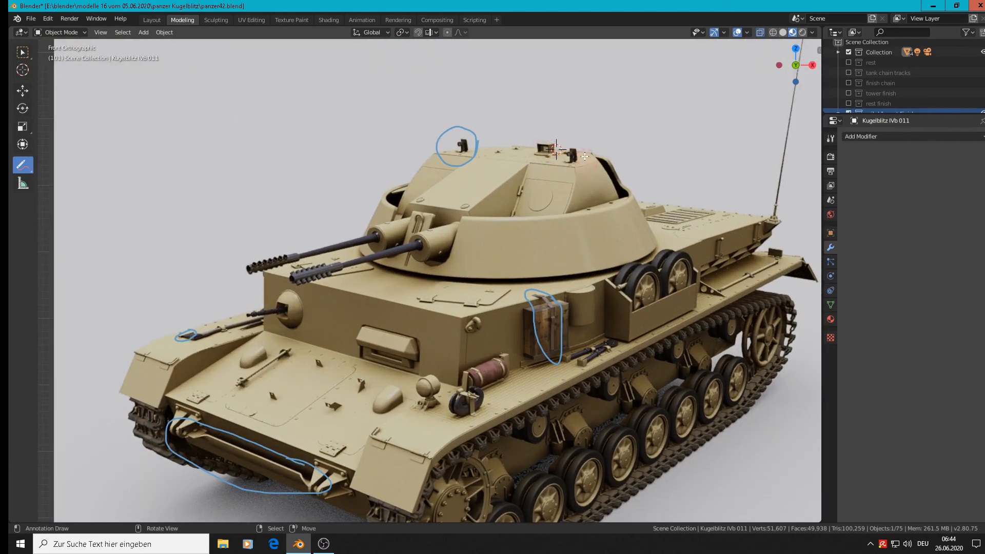
mouse_move(478, 148)
right_mouse_down("ctrl")
mouse_move(433, 152)
mouse_move(445, 164)
right_mouse_up("ctrl")
mouse_move(442, 167)
right_mouse_down()
mouse_move(481, 226)
mouse_move(424, 239)
right_mouse_up()
key("Escape")
Erase the annotation circles around the fender headlight and beside the engine deck grille in the lower FlakPanzer Kugelblitz image.
scroll(424, 239, "down", 8)
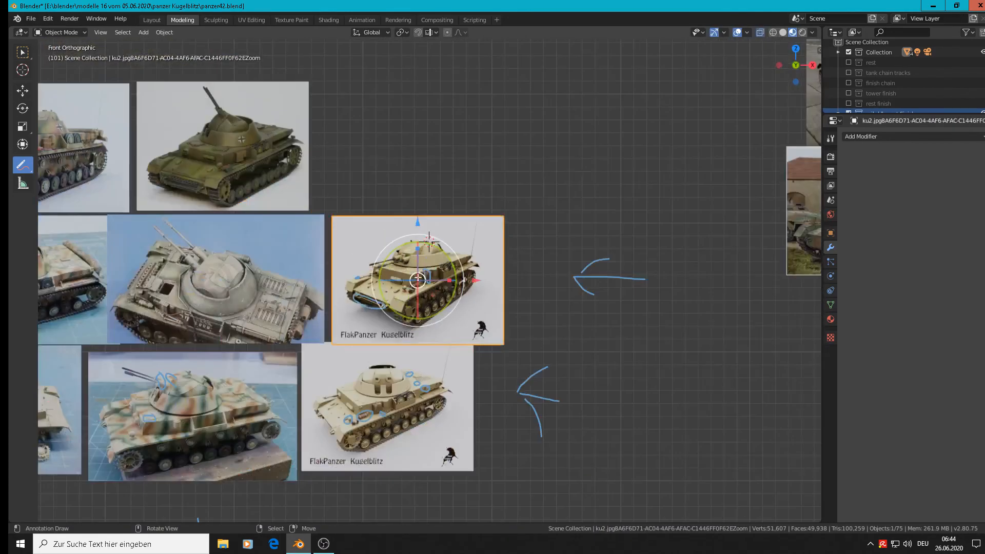
middle_click_drag(433, 379, 502, 213, "shift")
scroll(501, 213, "up", 8)
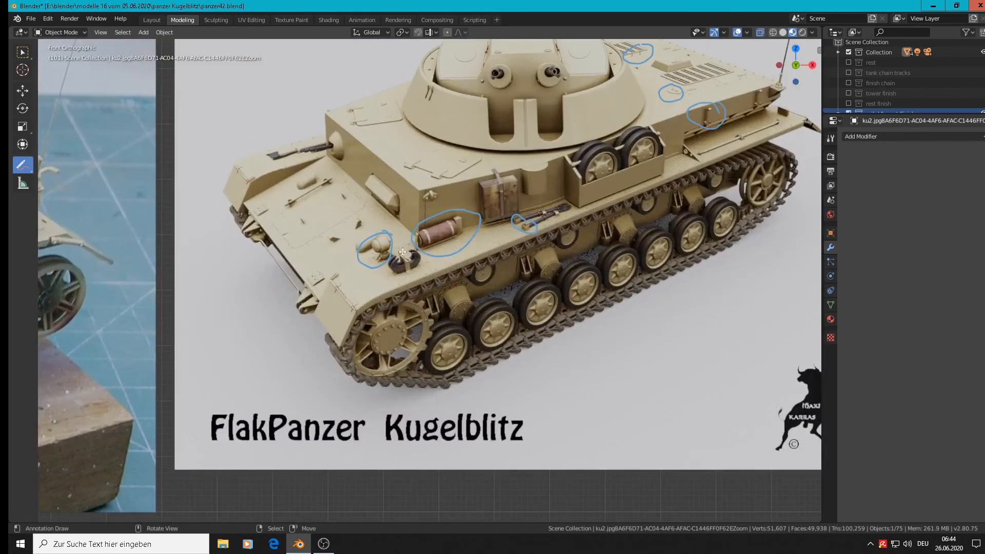
right_click_drag(382, 241, 384, 240, "ctrl")
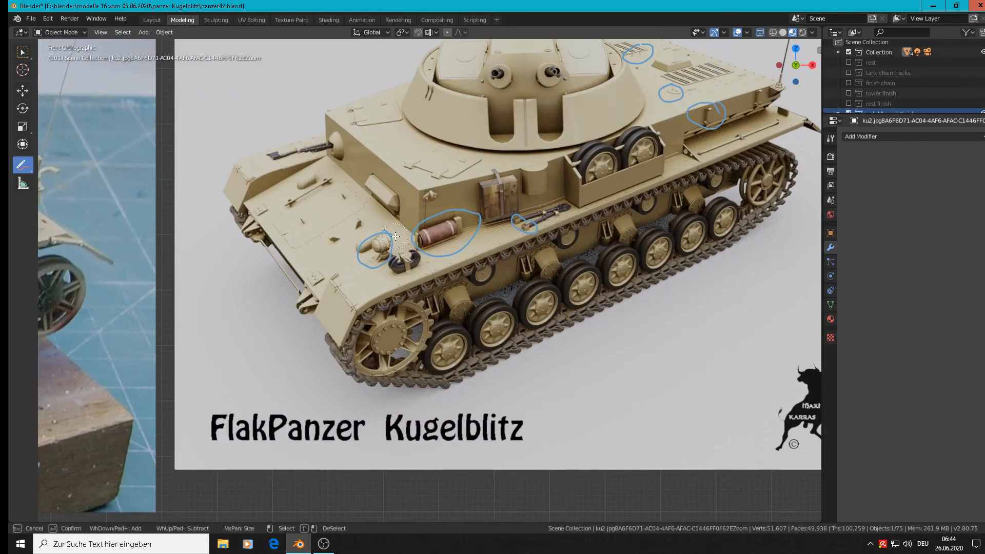
key("Escape")
key("x")
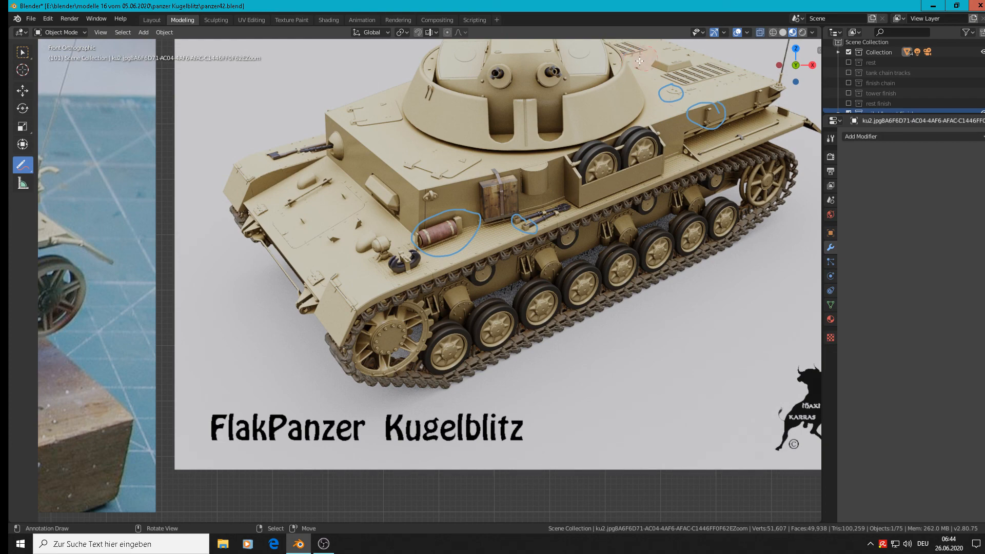
Erase the blue arrow annotation beside the rear-view photo of the camouflaged tank on its wooden base.
scroll(606, 93, "down", 8)
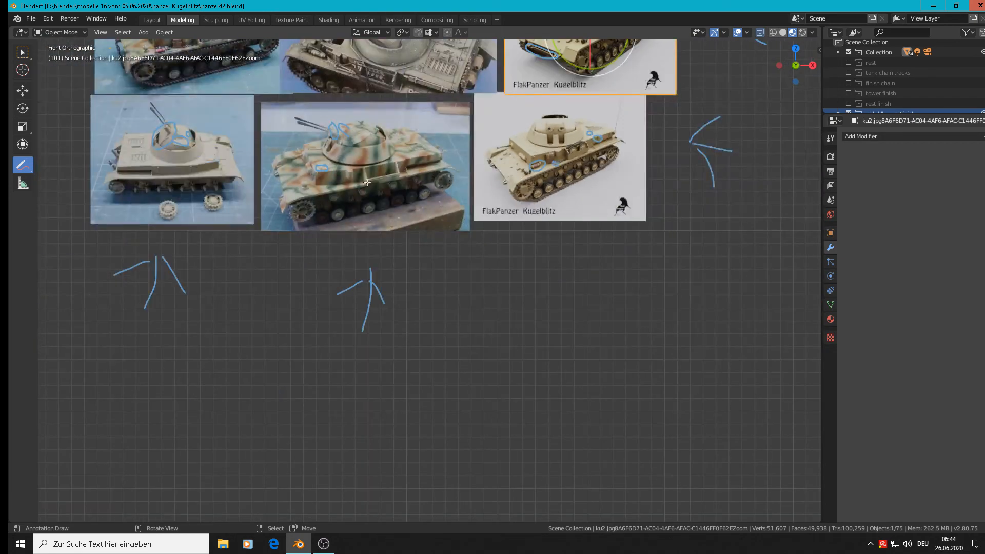
middle_click_drag(367, 182, 419, 213, "shift")
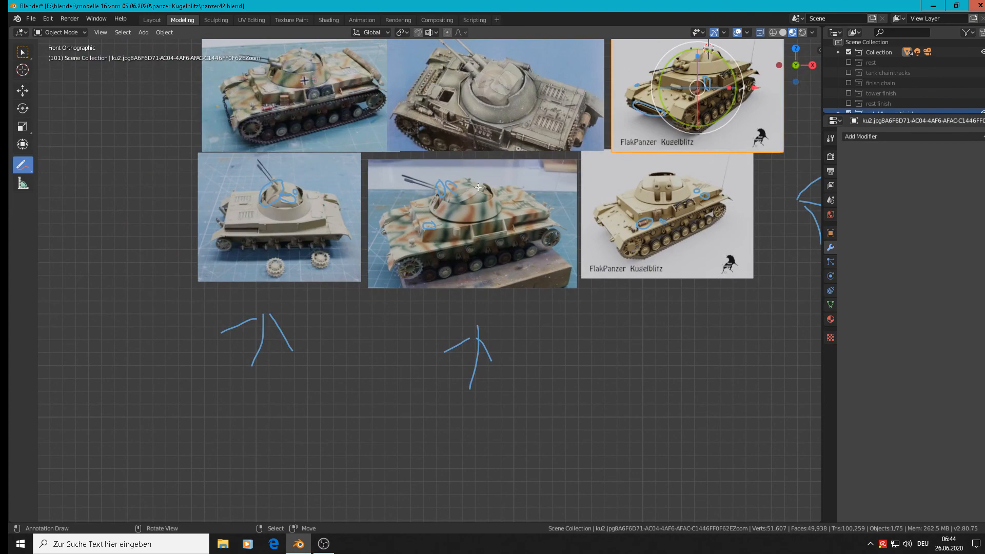
scroll(478, 188, "up", 3)
scroll(353, 195, "down", 8)
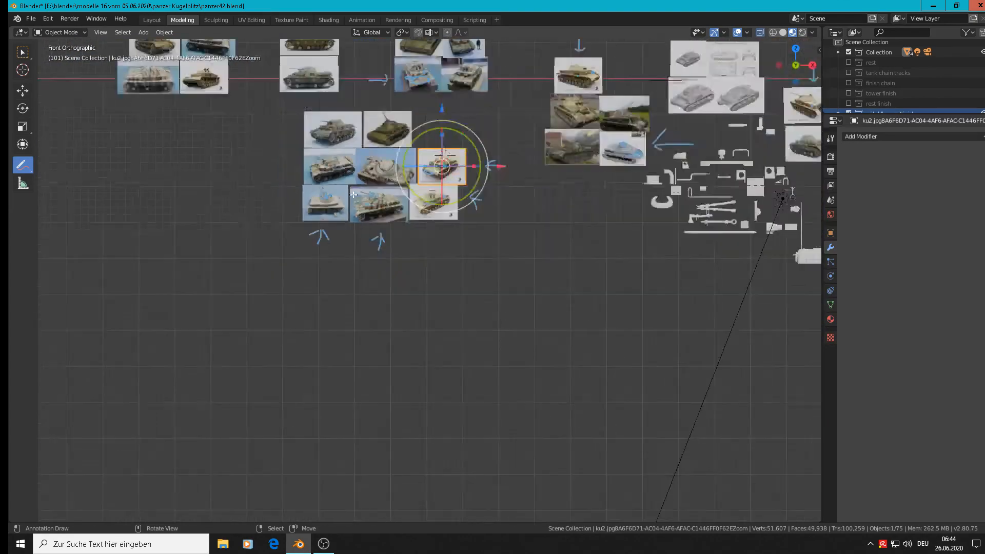
scroll(354, 195, "down", 6)
middle_click_drag(577, 142, 501, 202, "shift")
scroll(492, 216, "up", 9)
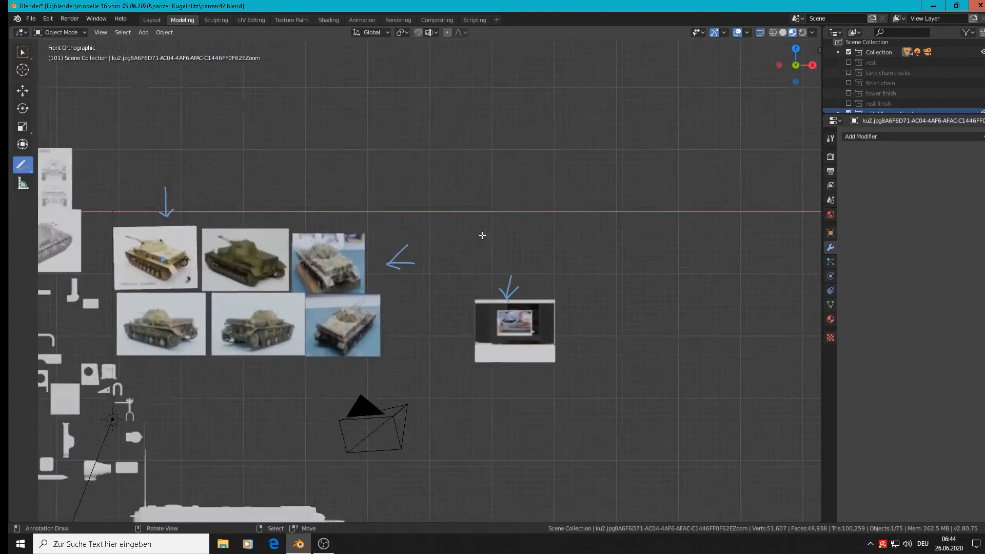
scroll(483, 235, "up", 4)
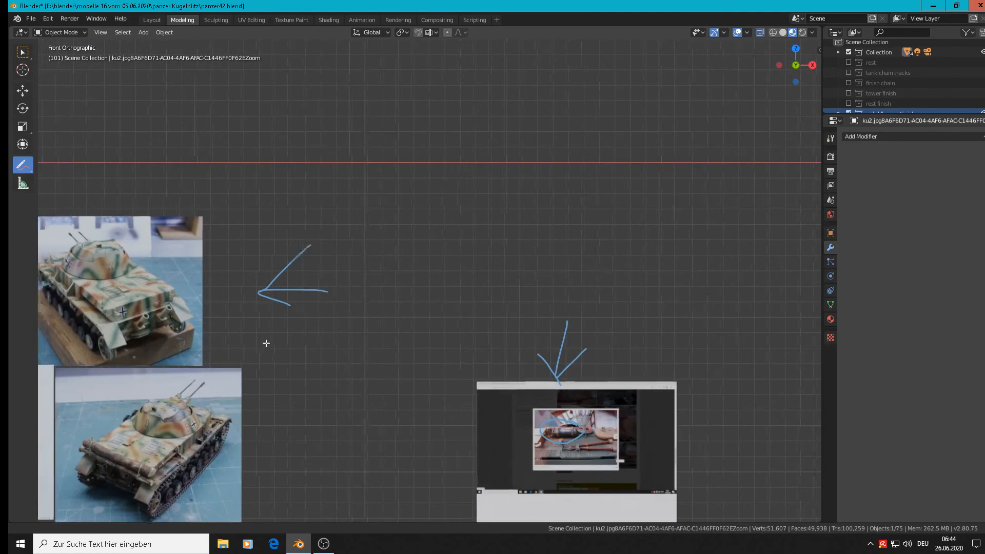
middle_click_drag(266, 343, 477, 282, "shift")
scroll(397, 250, "up", 3)
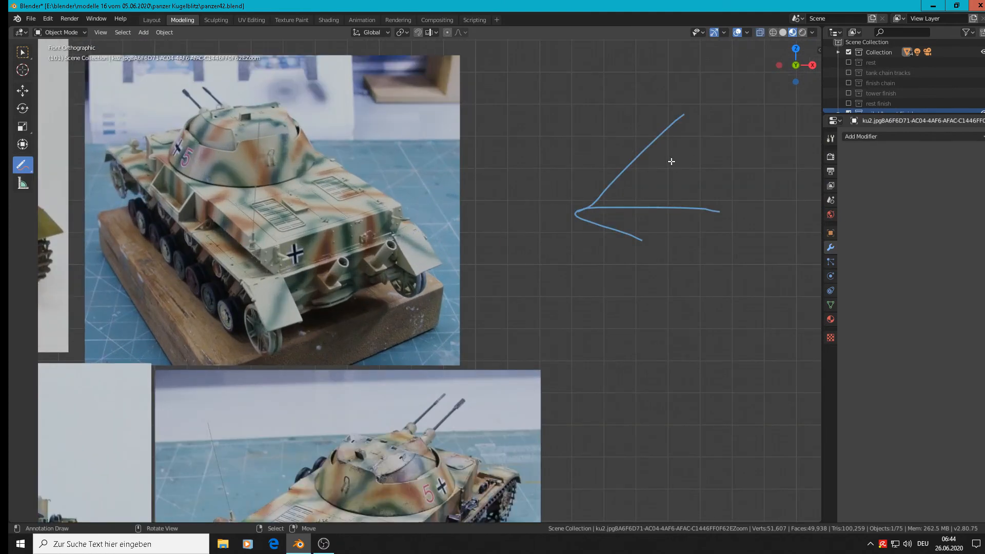
key("c")
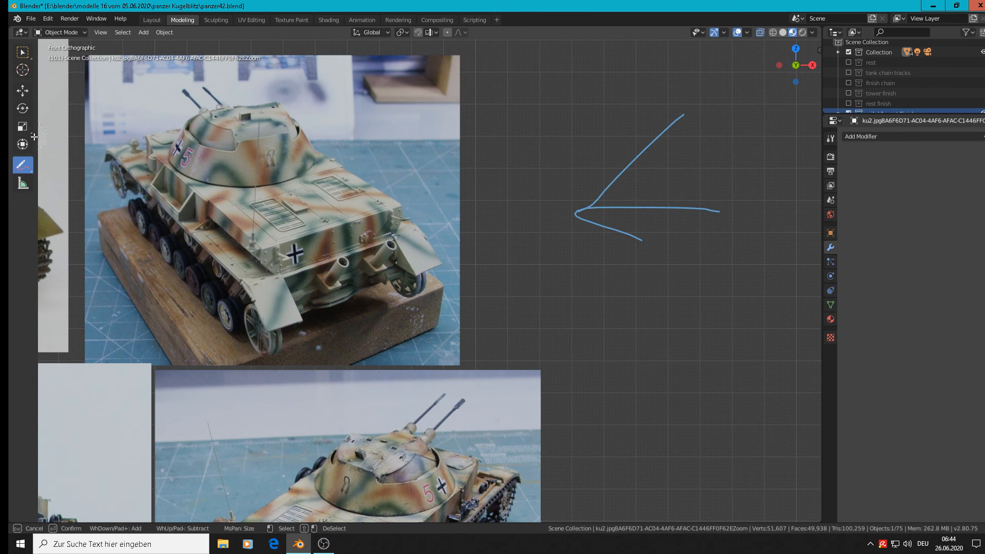
key("Escape")
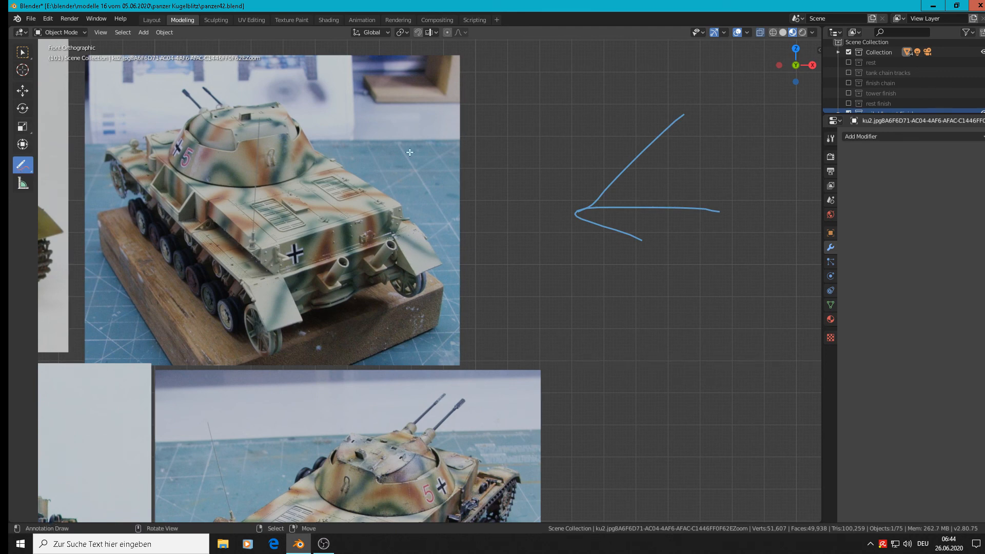
mouse_move(681, 121)
left_mouse_down("ctrl")
mouse_move(605, 198)
mouse_move(600, 222)
mouse_move(622, 211)
mouse_move(788, 234)
left_mouse_up("ctrl")
Erase the blue annotation marks around the fender tools and the small turret roof sights in the grey tank reference image.
scroll(626, 242, "down", 8)
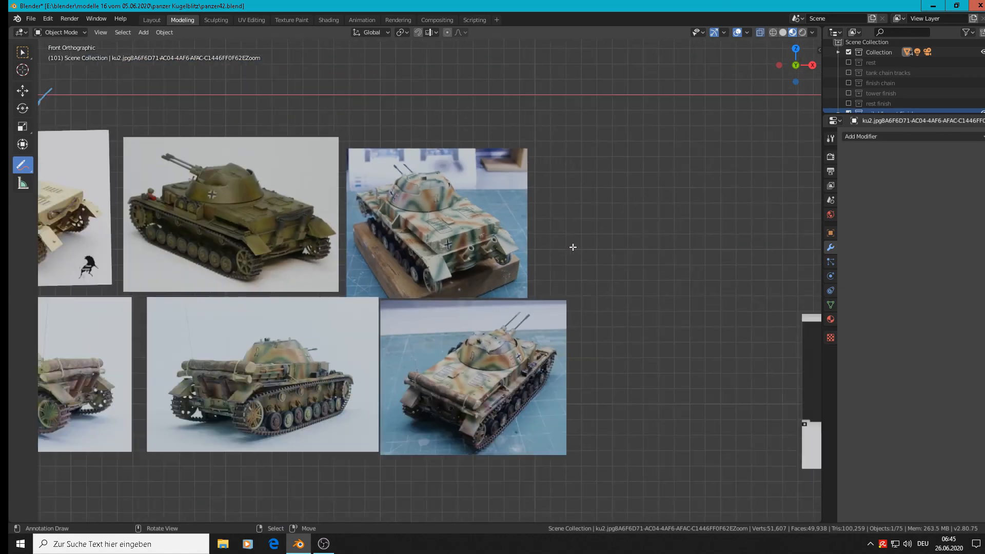
scroll(287, 349, "up", 6)
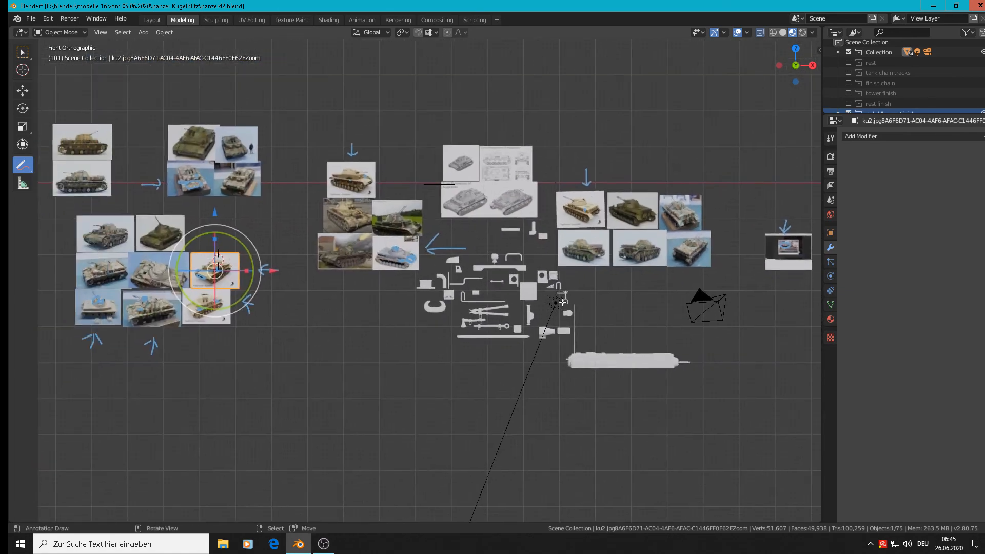
scroll(363, 216, "up", 8)
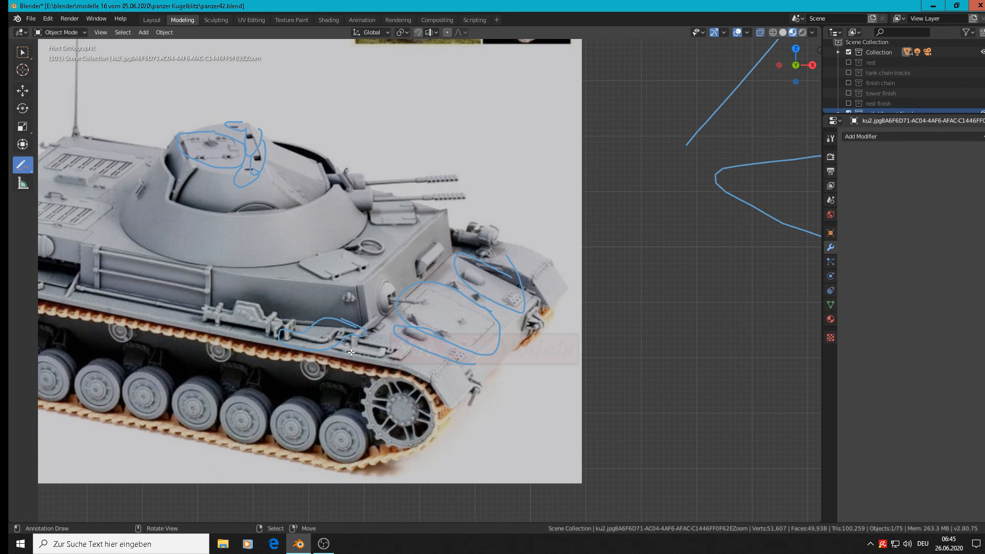
mouse_move(348, 318)
left_mouse_down("ctrl")
mouse_move(319, 325)
mouse_move(359, 342)
mouse_move(297, 327)
mouse_move(272, 306)
left_mouse_up("ctrl")
left_click_drag(233, 118, 233, 126, "ctrl")
mouse_move(248, 180)
left_mouse_down("ctrl")
mouse_move(232, 185)
mouse_move(242, 180)
left_mouse_up("ctrl")
left_click_drag(262, 145, 262, 154, "ctrl")
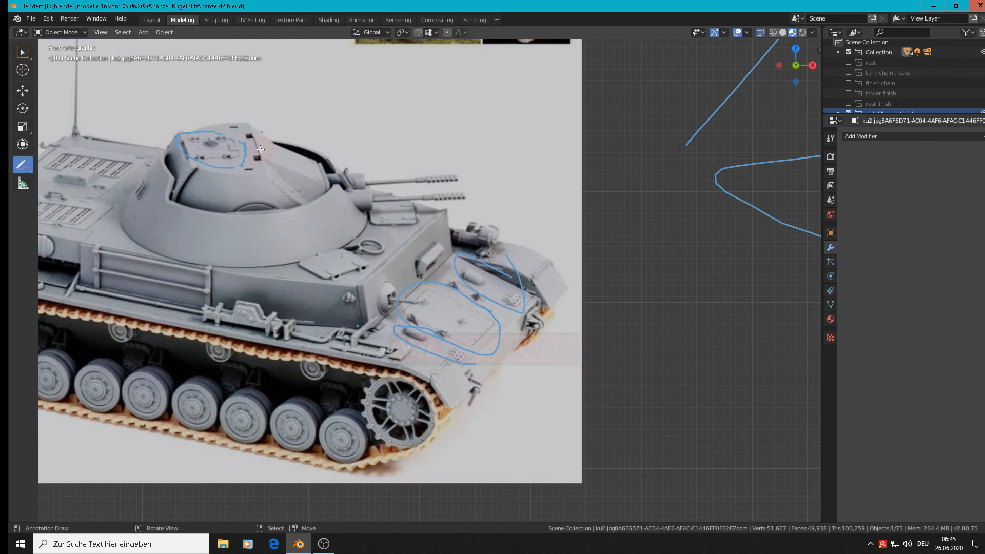
right_click_drag(262, 151, 408, 259)
key("Escape")
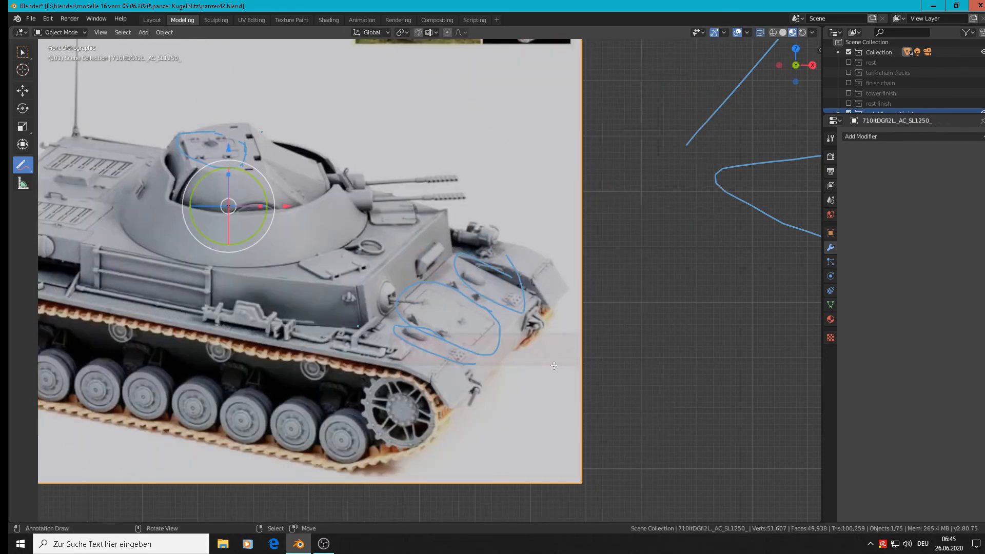
Save the project file panzer42.blend.
scroll(494, 362, "down", 10)
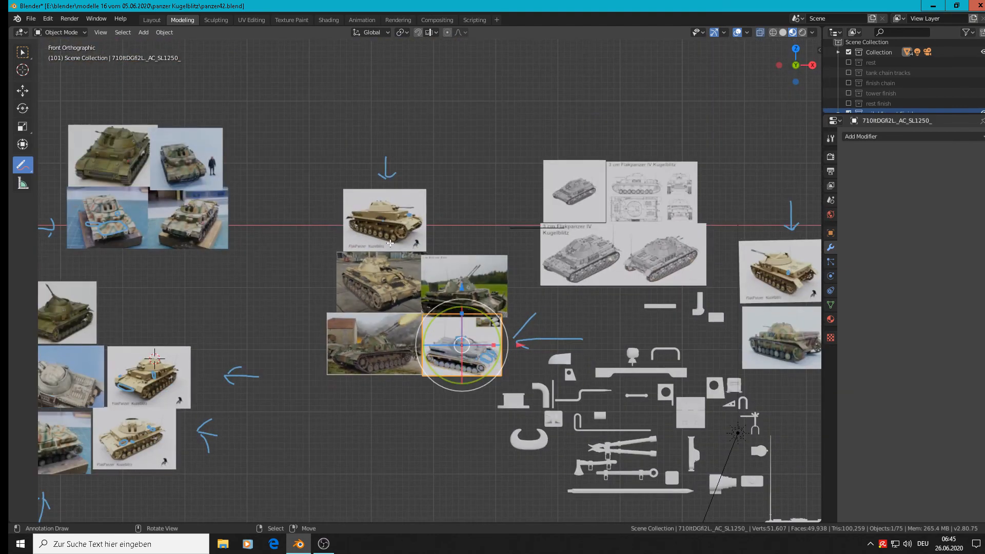
scroll(435, 232, "up", 7)
scroll(435, 233, "up", 2)
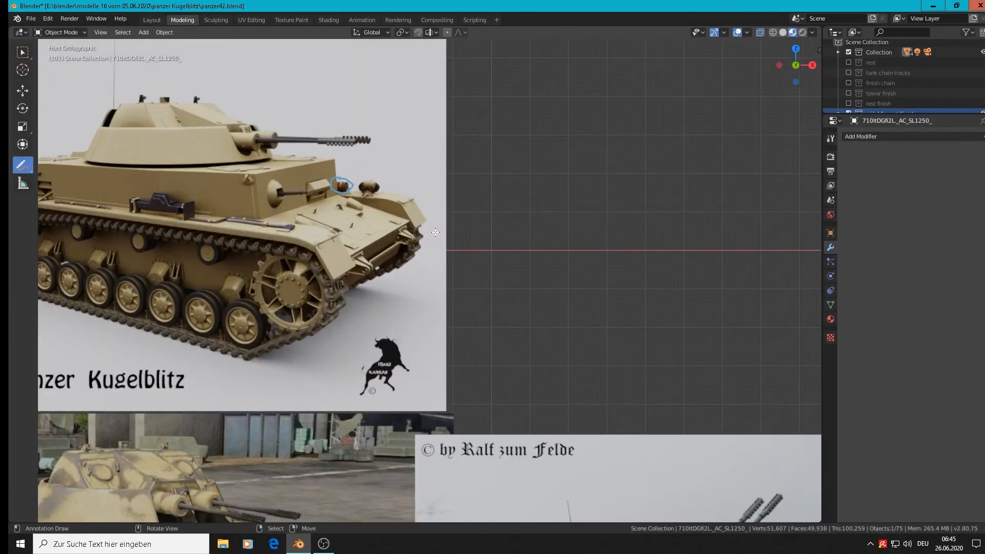
scroll(435, 233, "down", 8)
left_click(26, 19)
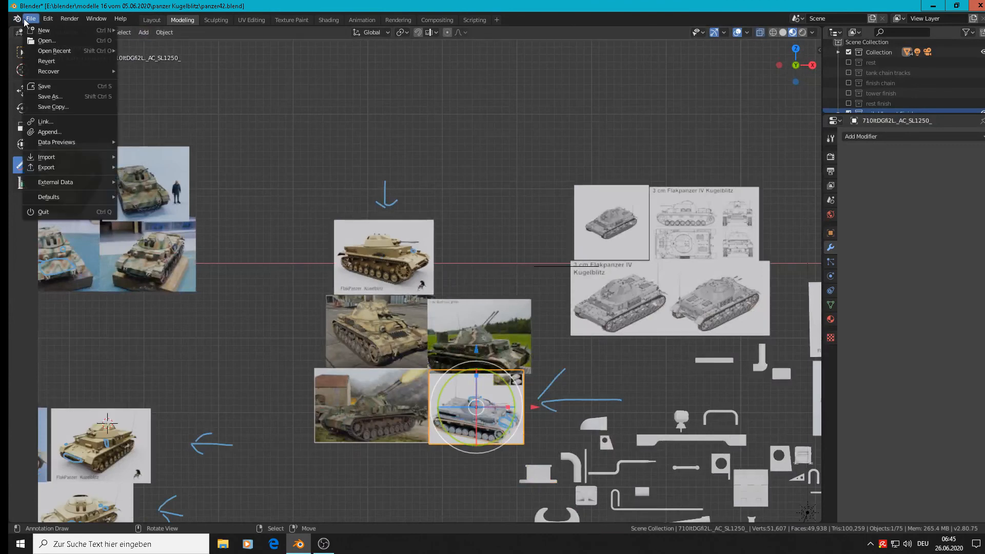
left_click(44, 87)
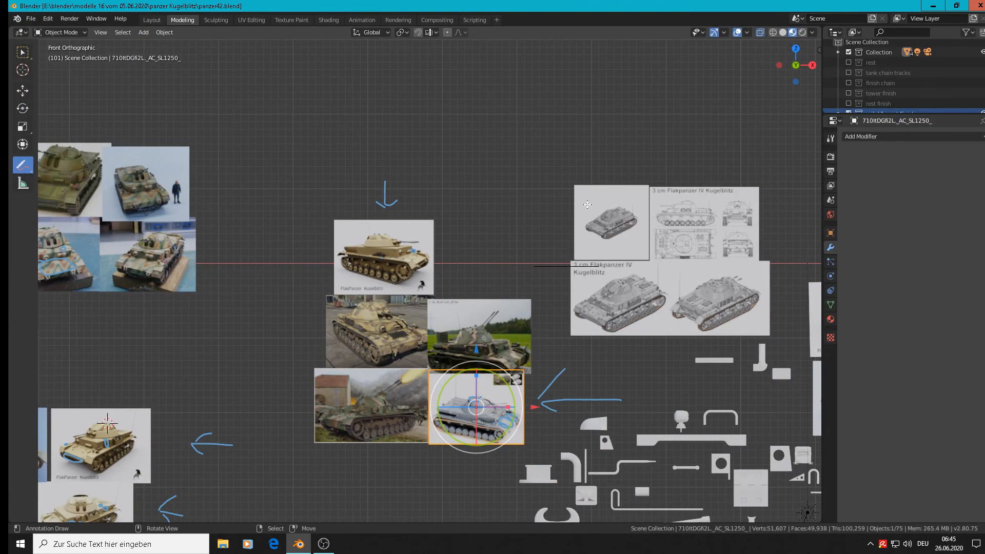
left_click(328, 547)
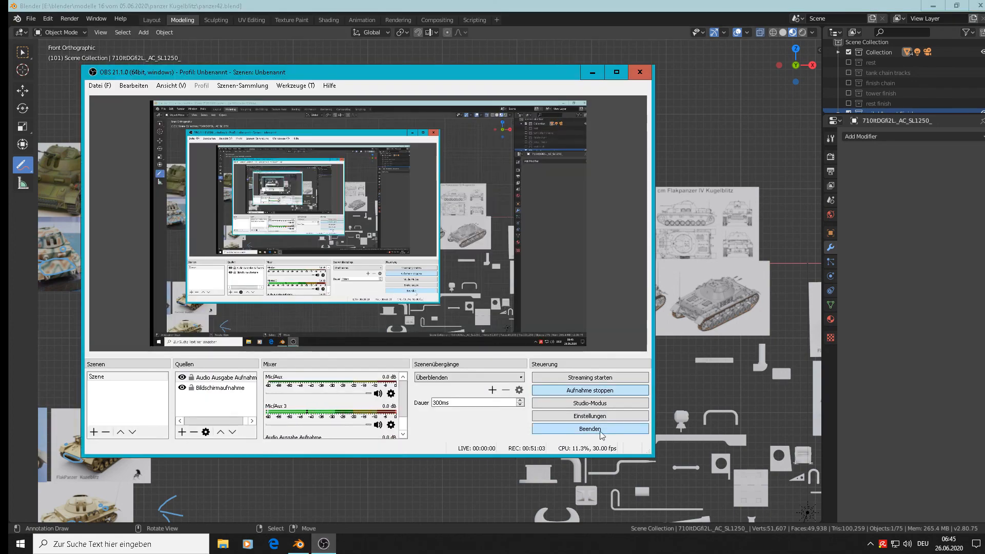